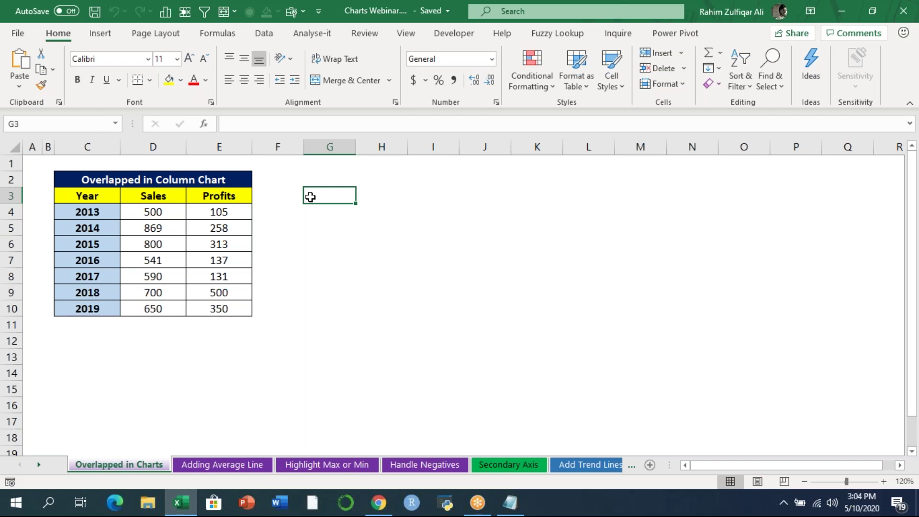
- Bring the Excel workbook back into focus on the Overlapped in Charts sheet
click(826, 96)
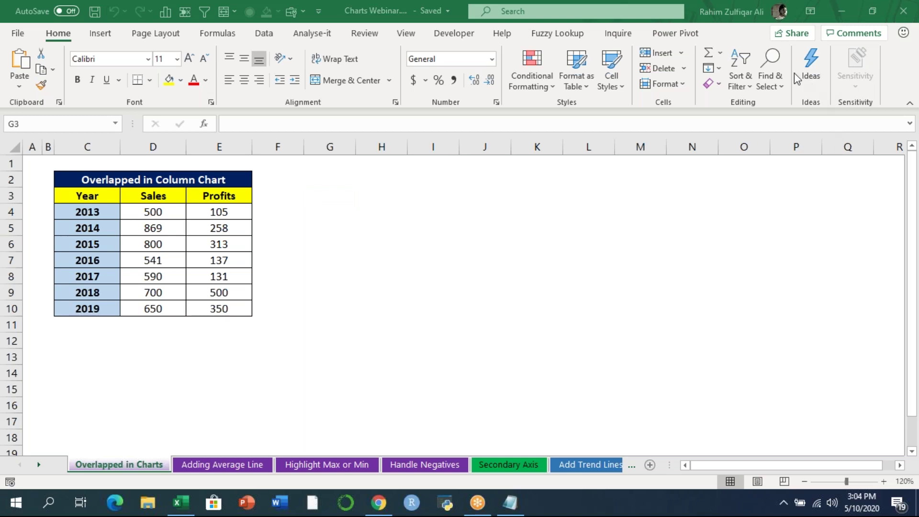
click(298, 364)
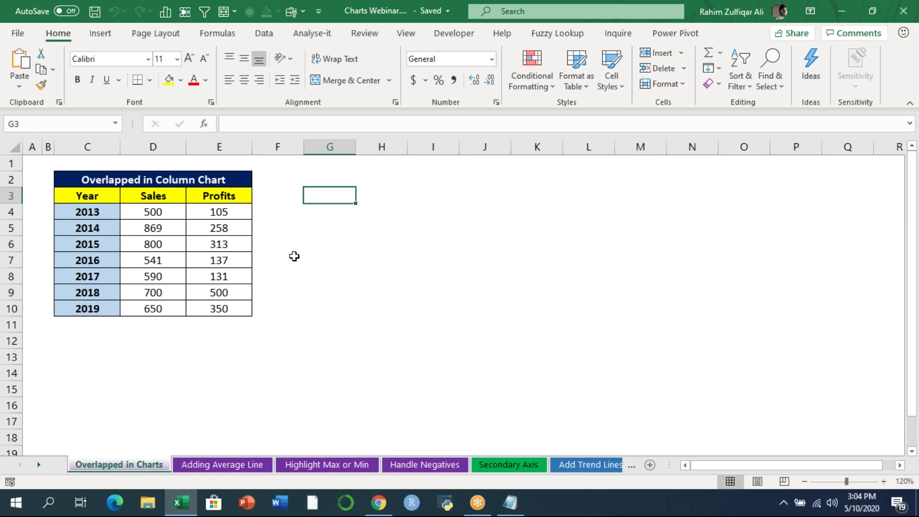
- Browse the Adding Average Line, Handle Negatives, Secondary Axis, Missing Dates and Actual_Target sheets
click(248, 464)
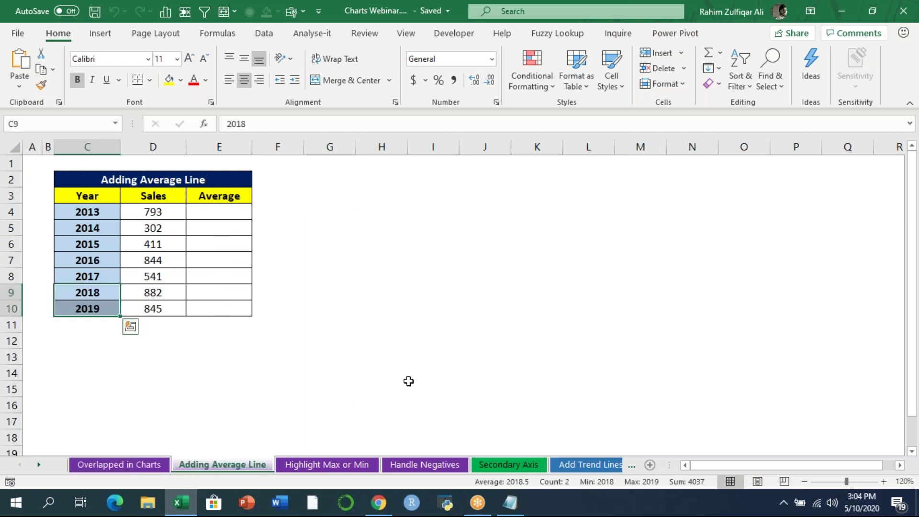
click(316, 363)
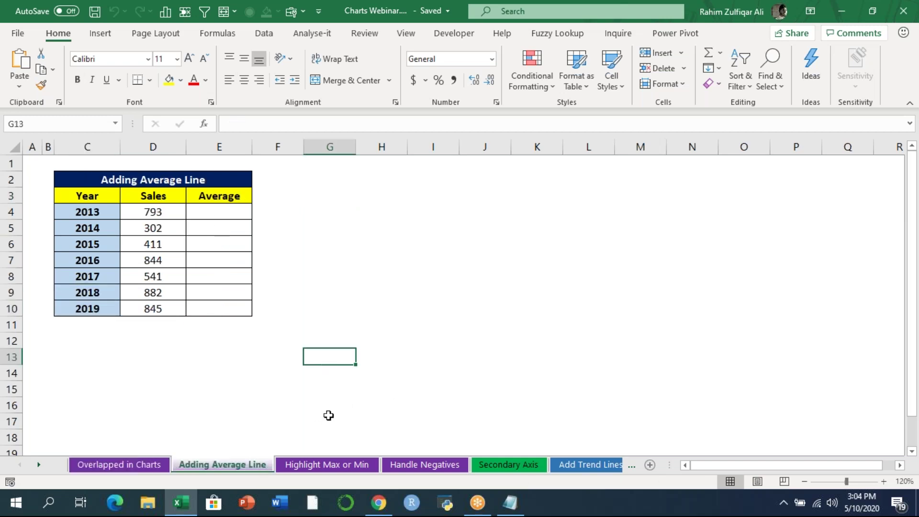
click(327, 463)
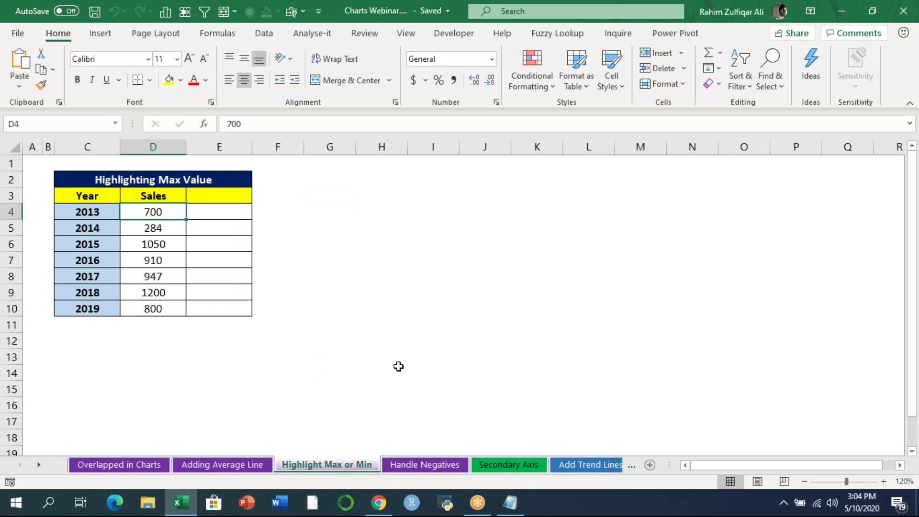
click(408, 463)
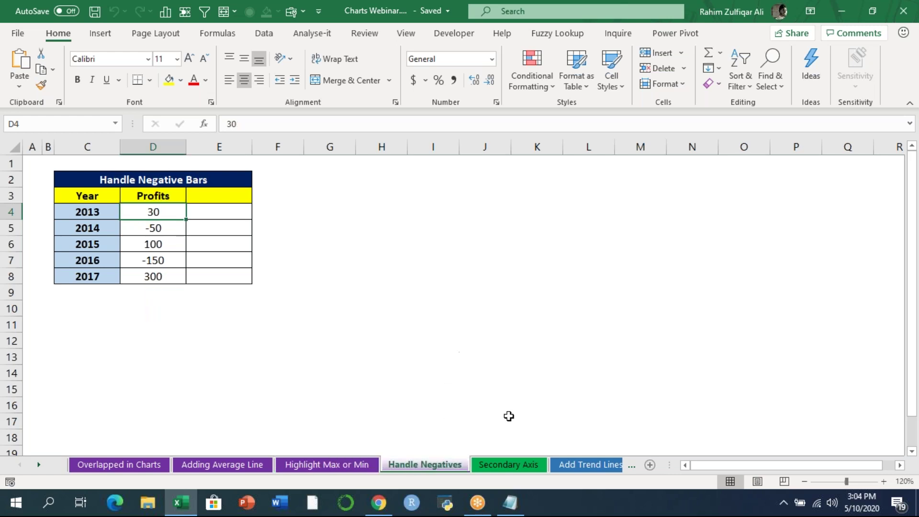
click(505, 468)
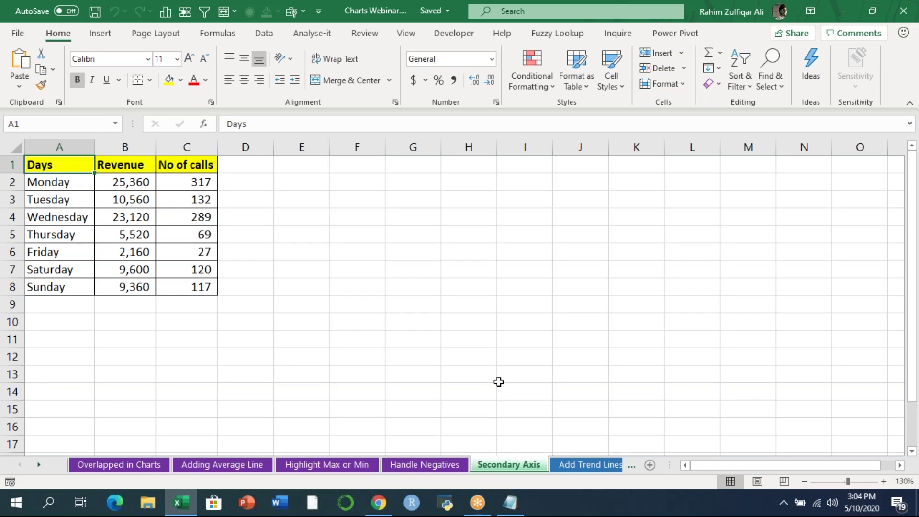
click(569, 467)
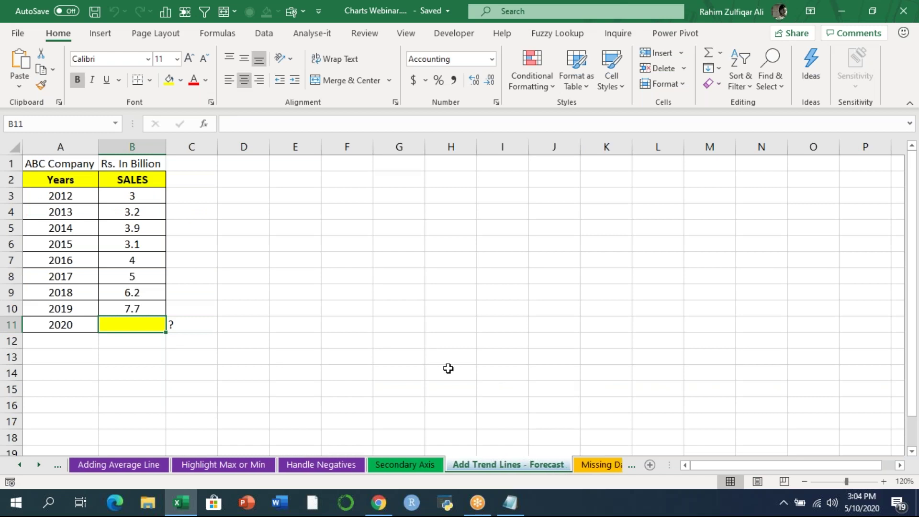
click(593, 467)
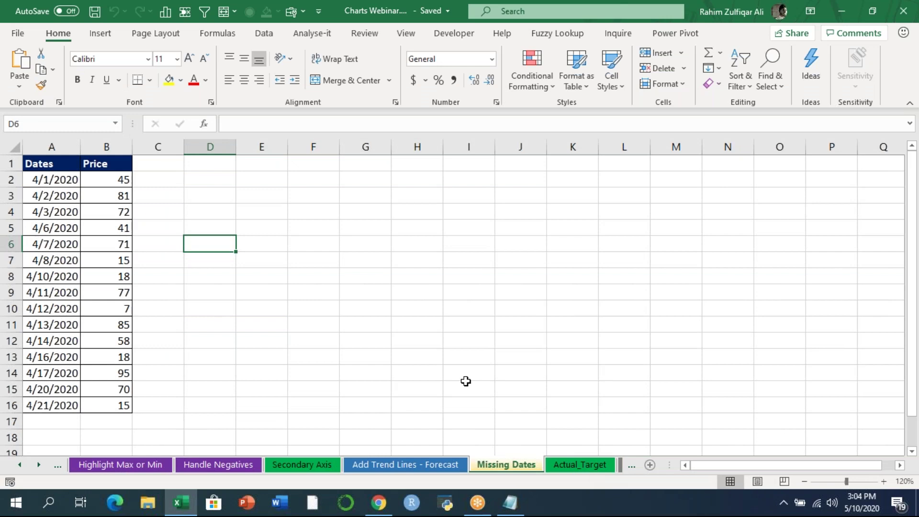
click(574, 464)
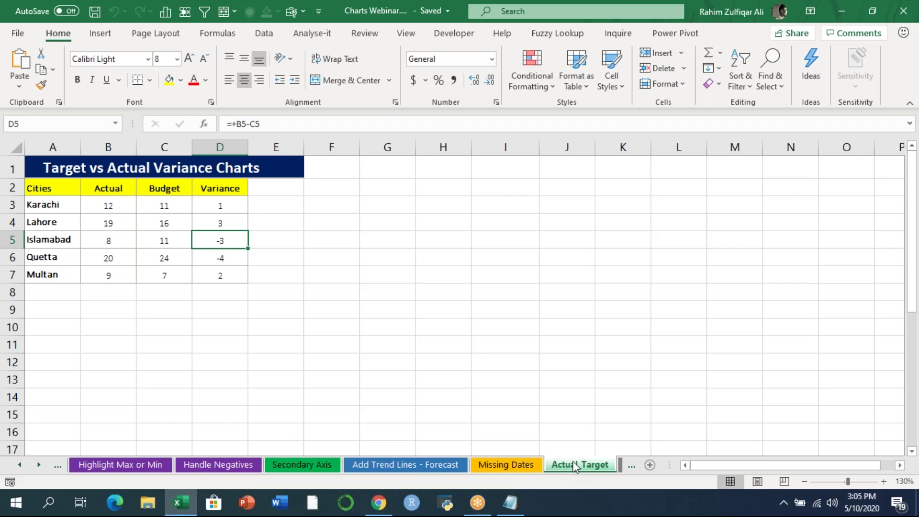
- Scroll the sheet tabs onward and view Expand_Collapse, ending on the TOP 10 sheet
click(38, 465)
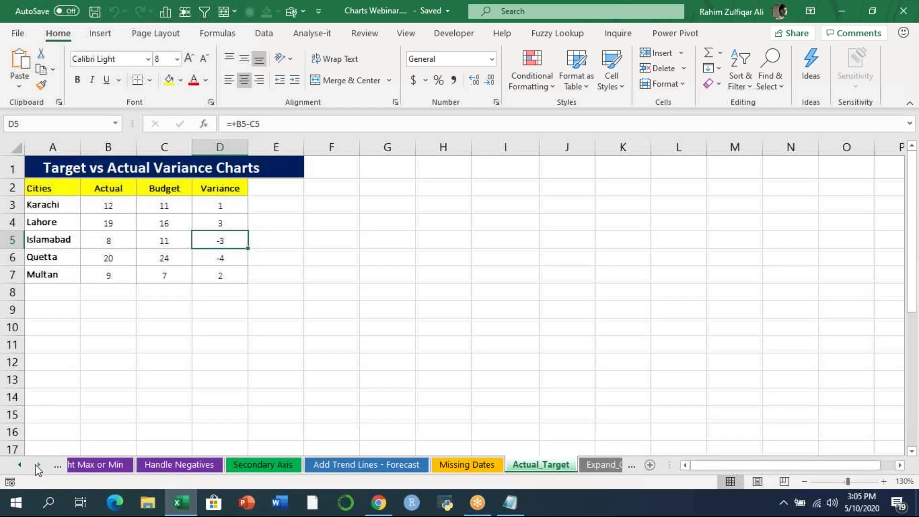
click(38, 465)
click(440, 465)
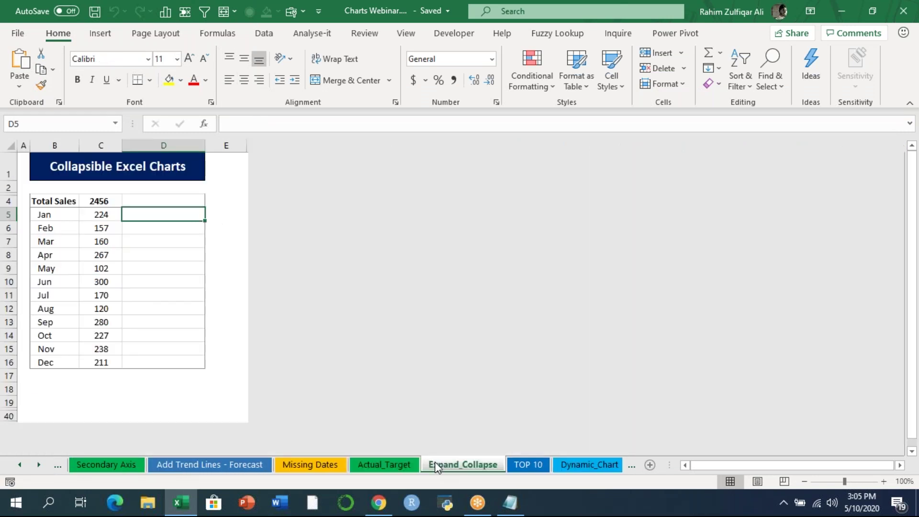
click(525, 464)
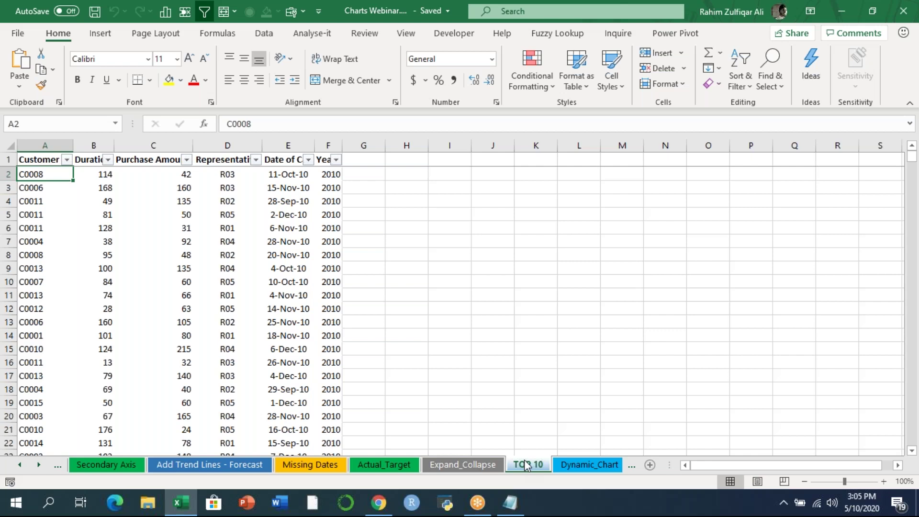
- View the Dynamic_Chart, Product_Cons, Dynamic Named Ranges Chart, Interactive_Chart and Database_Charts sheets
click(555, 465)
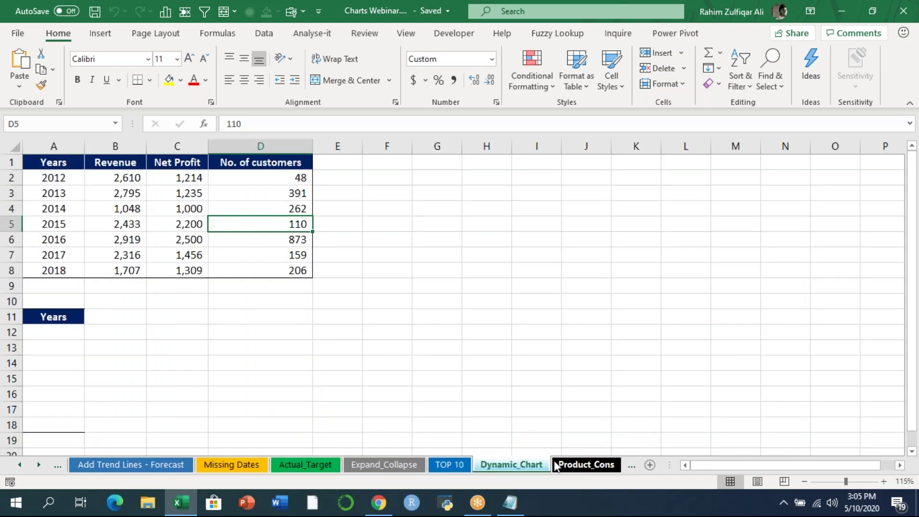
click(568, 464)
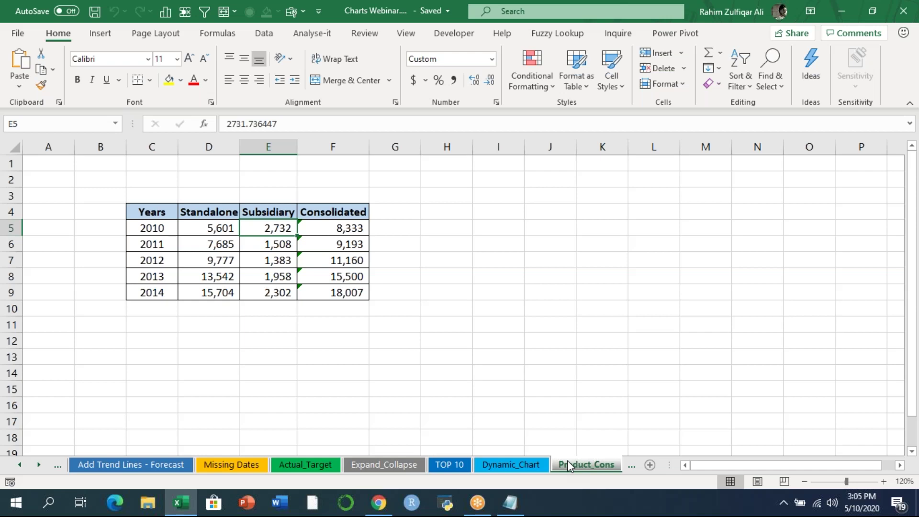
click(39, 465)
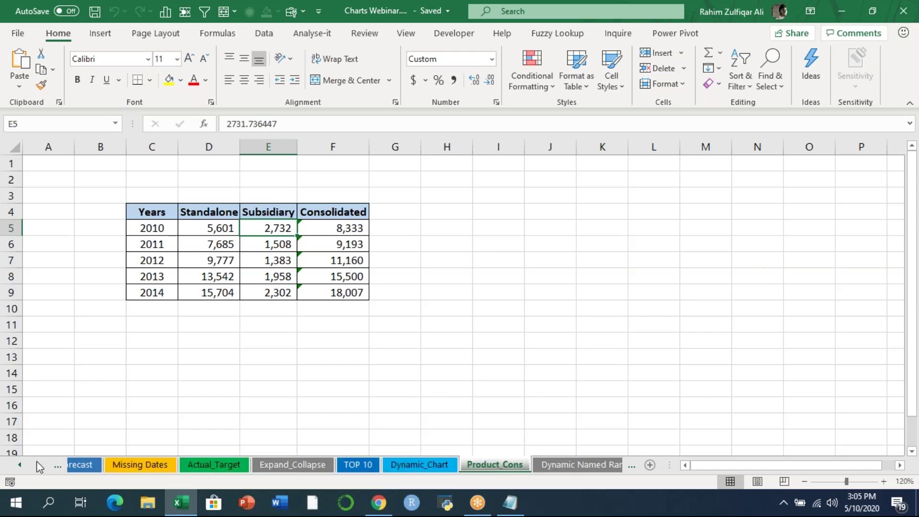
click(384, 463)
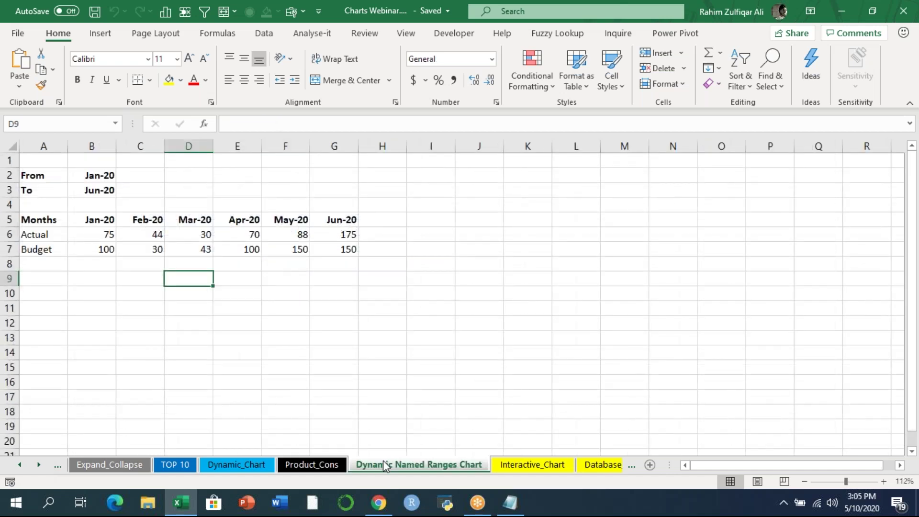
click(530, 466)
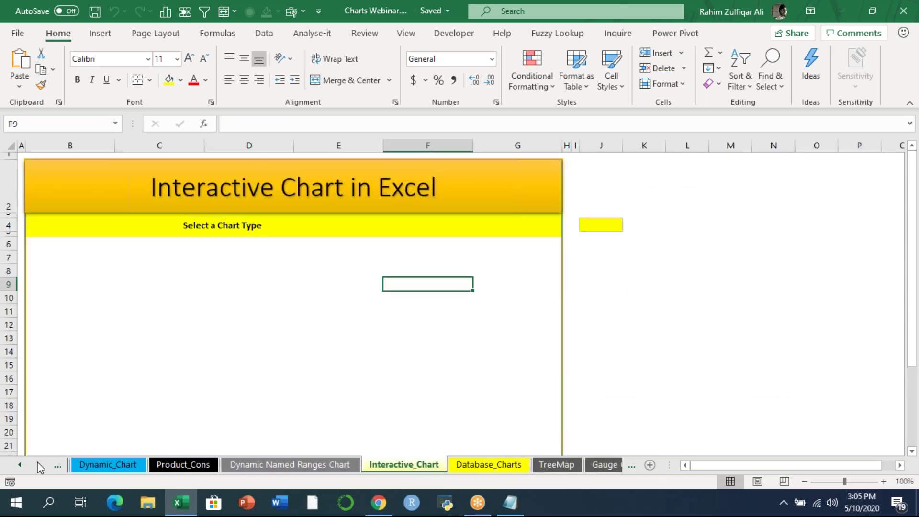
click(465, 464)
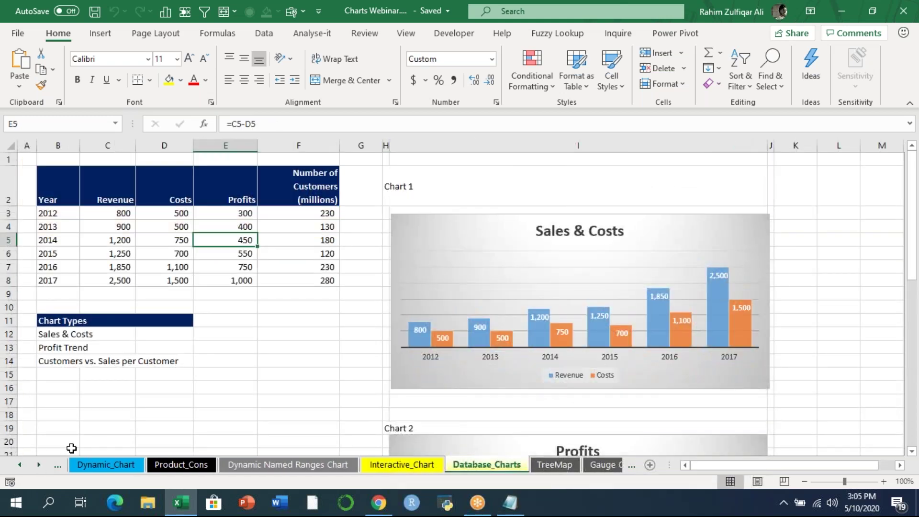
- View the TreeMap and Gauge Chart sheets, then return to Overlapped in Charts
click(39, 465)
click(461, 465)
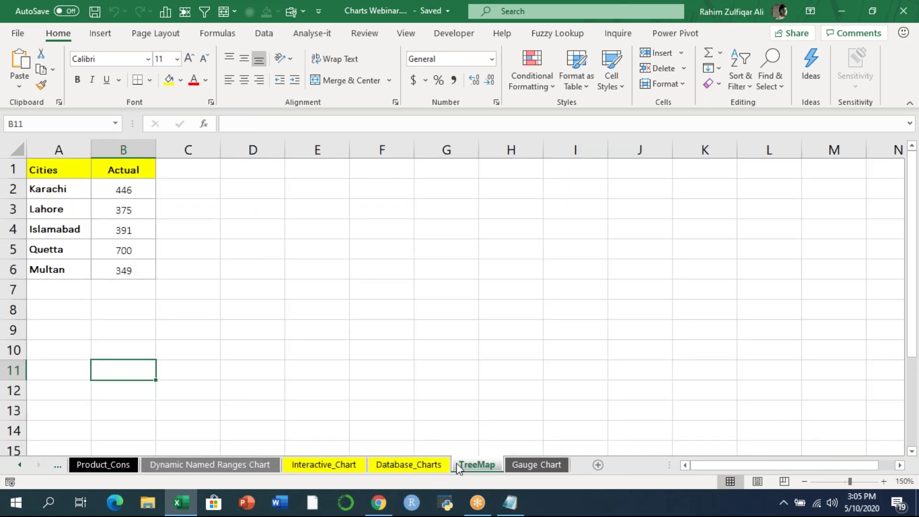
click(517, 467)
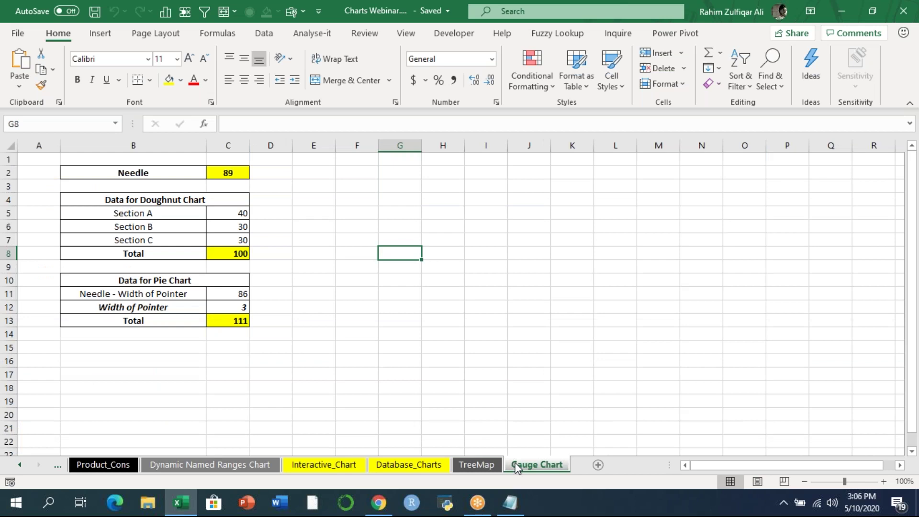
click(19, 464)
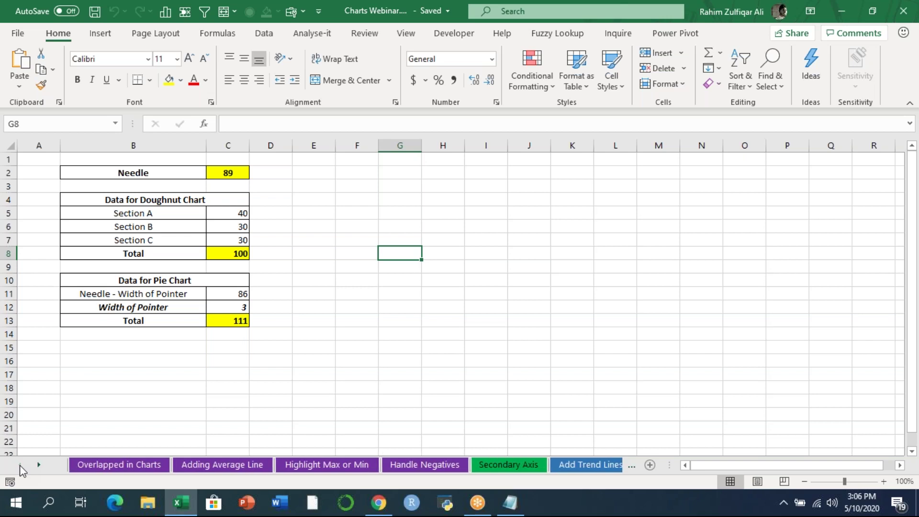
click(125, 465)
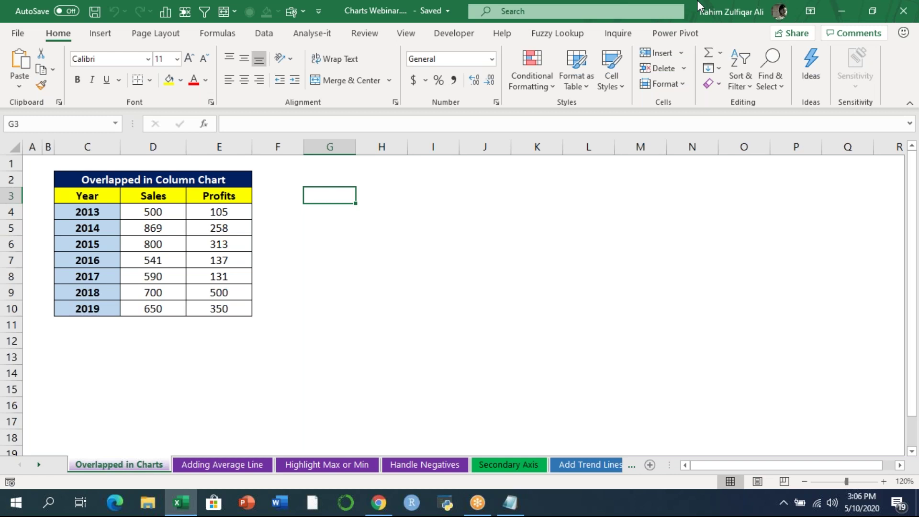
click(666, 22)
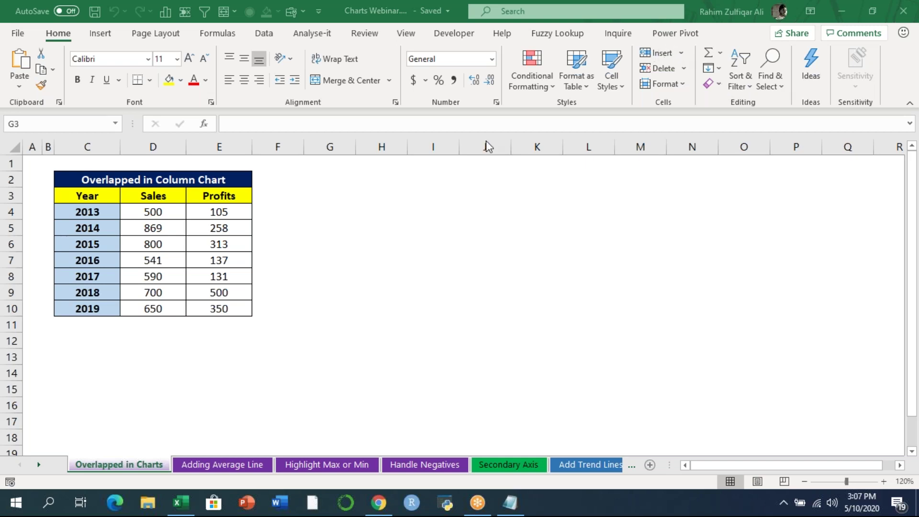
click(297, 208)
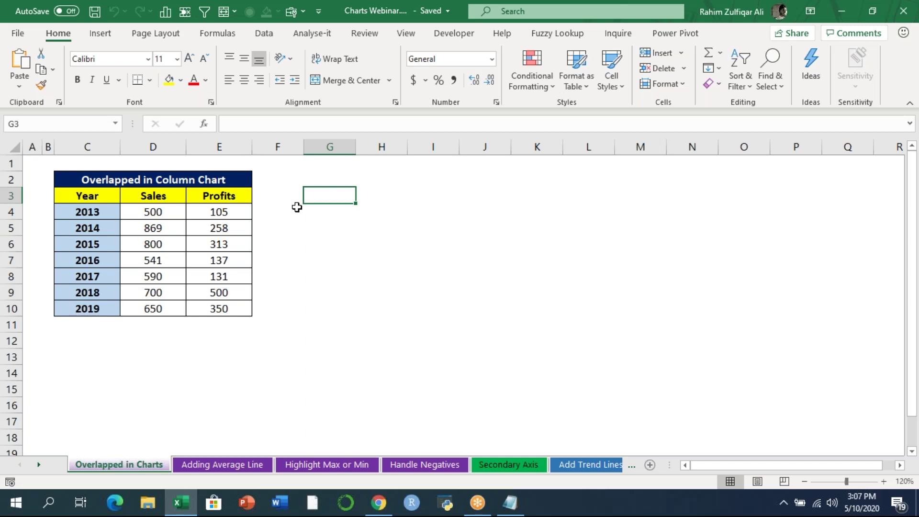
- Enter 'Time period' in H3 and 'Line charts' in J3
click(388, 199)
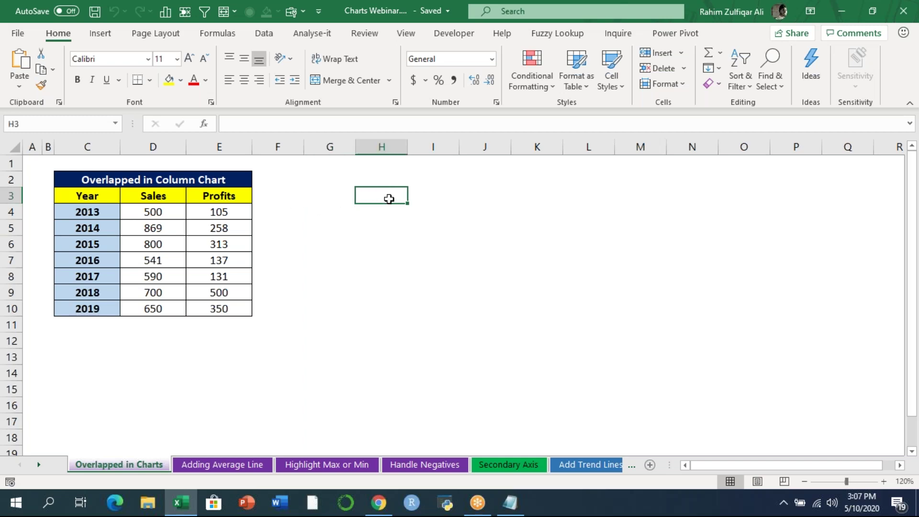
text(Time period)
key(Return)
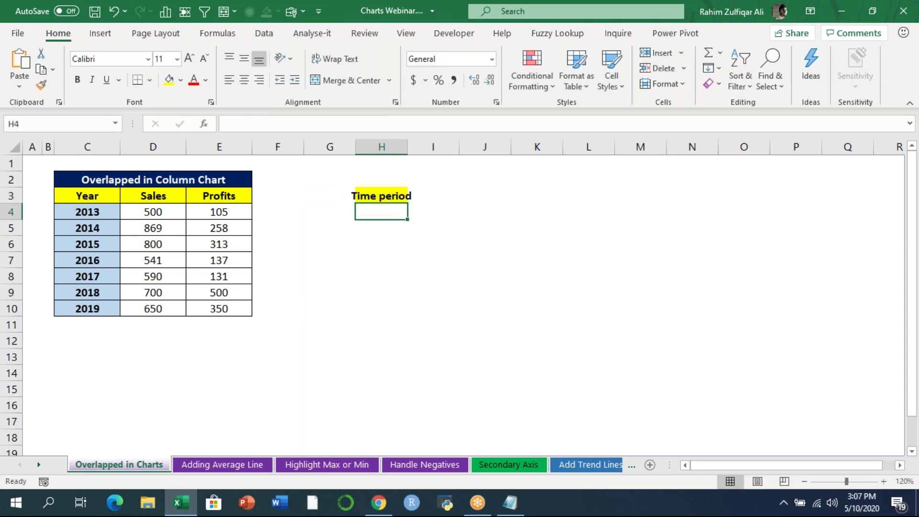
key(Up)
key(Right)
key(Right)
text(Line ch)
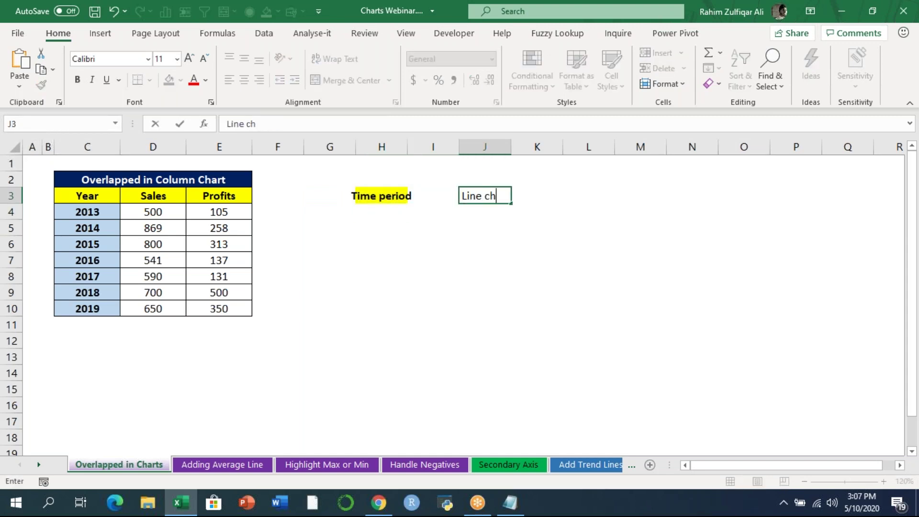
text(arts)
key(Return)
- Enter 'Categories' in H4 and 'Columns / Bar' in J4
key(Left)
key(Left)
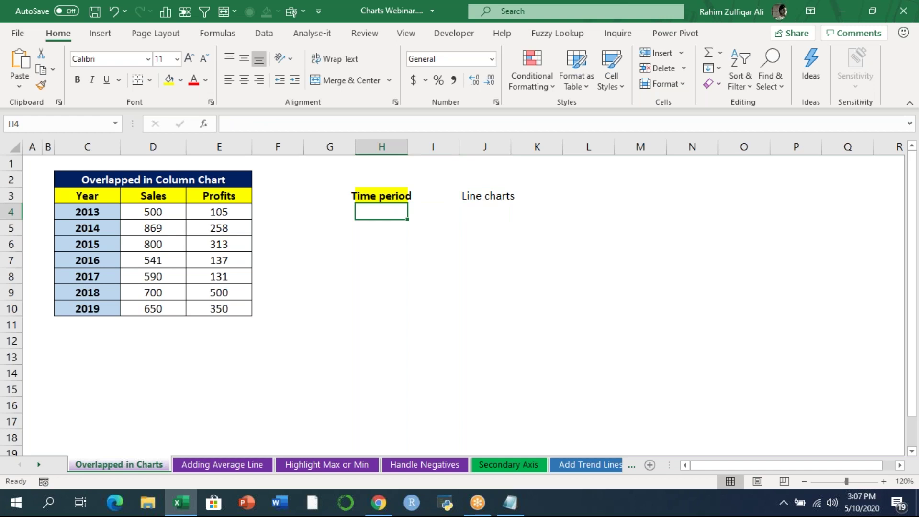
text(Categories)
key(Return)
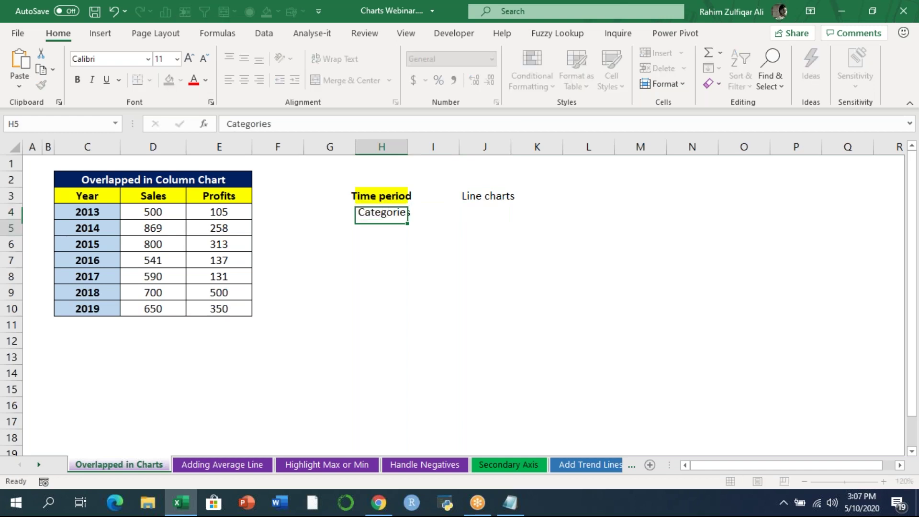
key(Up)
key(Right)
key(Right)
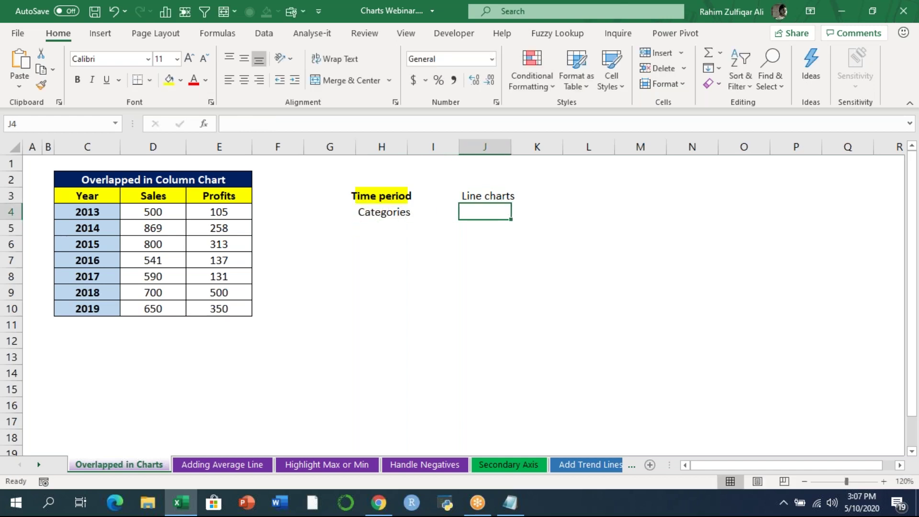
text(Columns)
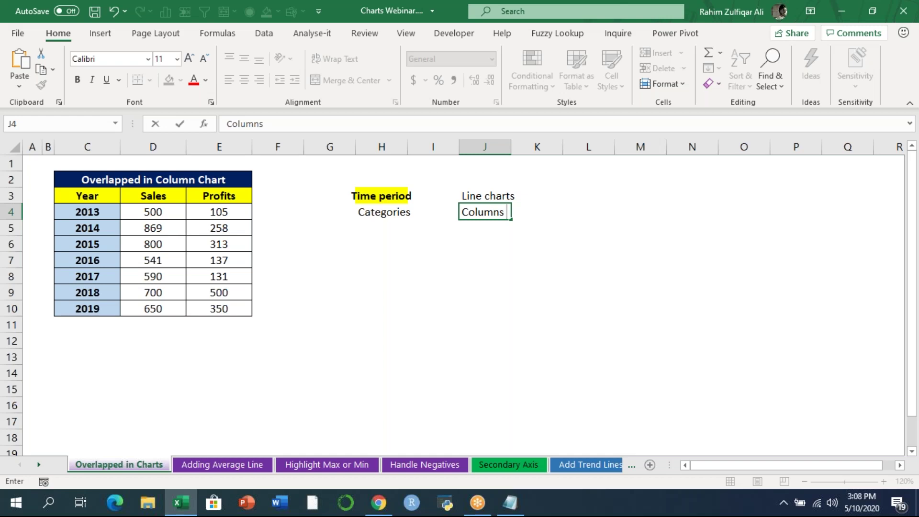
text( / Bar)
key(Return)
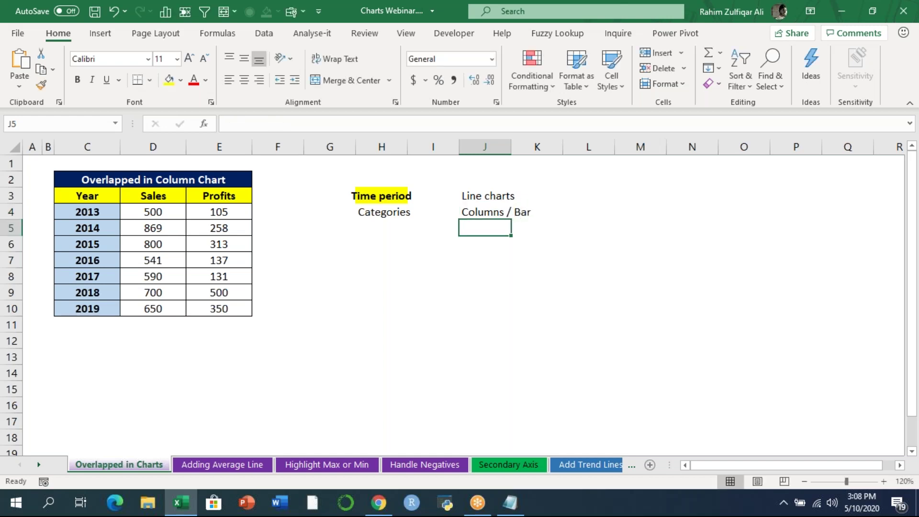
- Pair 'Classifications' with 'Pie' in row 5 and 'p&L' with 'waterfall' in row 6
key(Left)
key(Left)
text(Calss)
key(BackSpace)
key(BackSpace)
key(BackSpace)
key(BackSpace)
text(lassifications)
key(Right)
key(Right)
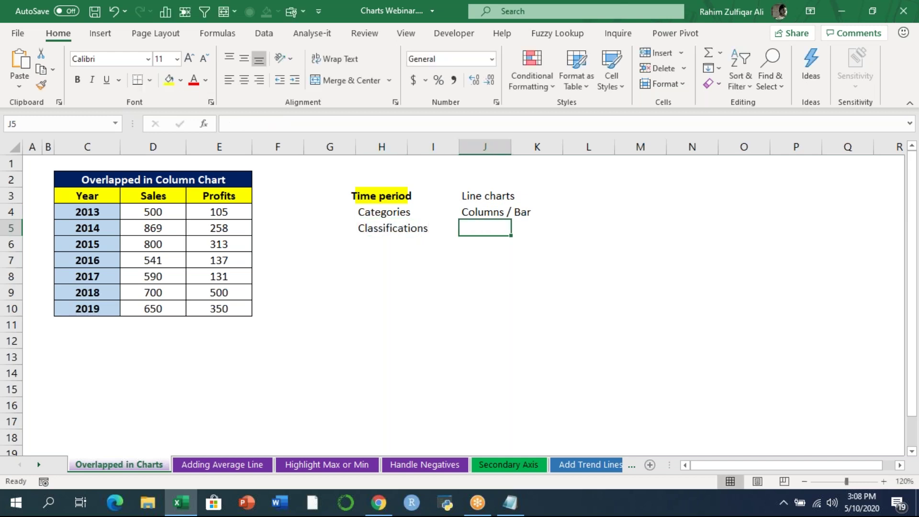
text(Pie)
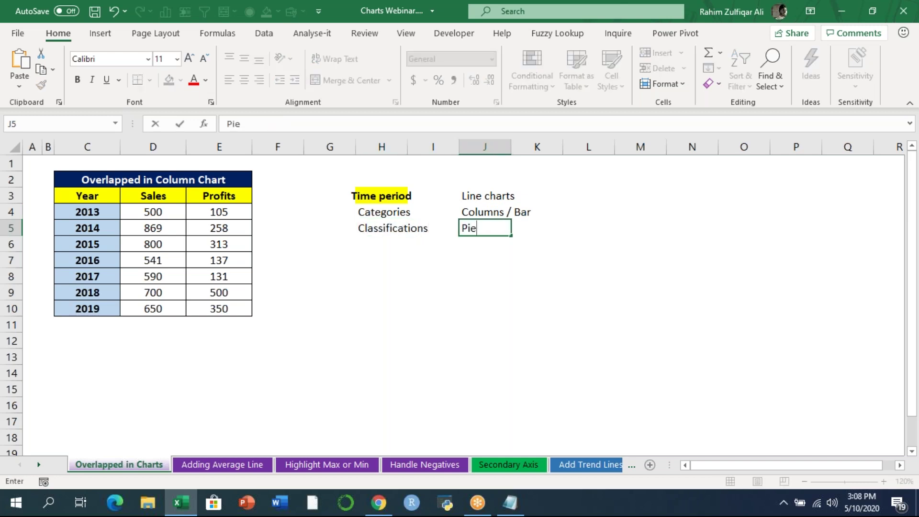
key(Return)
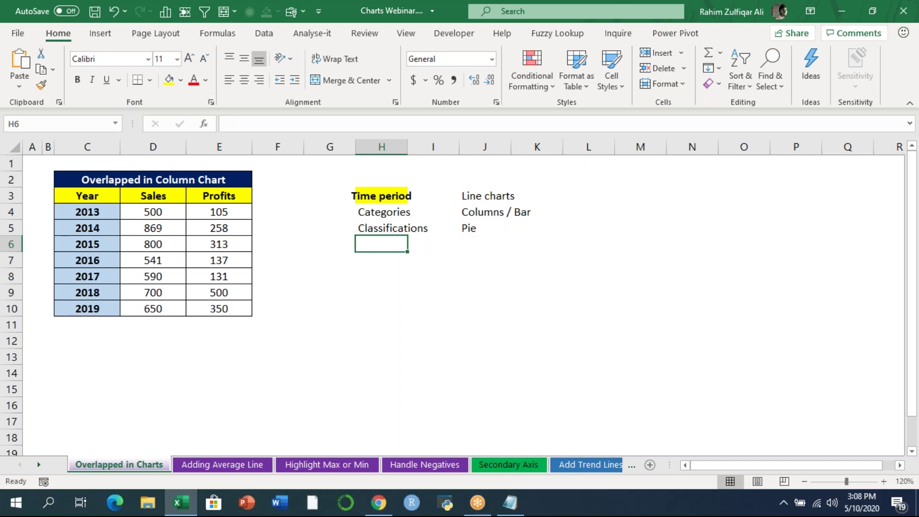
text(p&L)
key(Right)
key(Right)
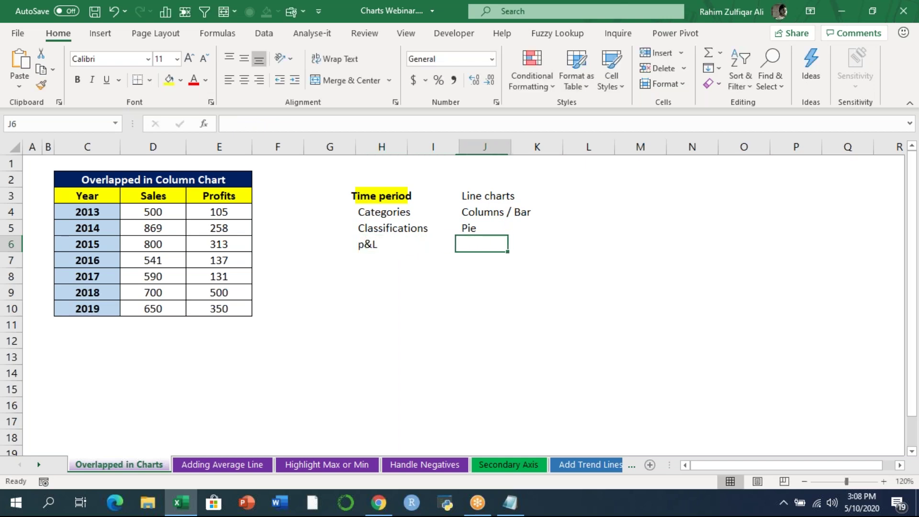
text(waterfall)
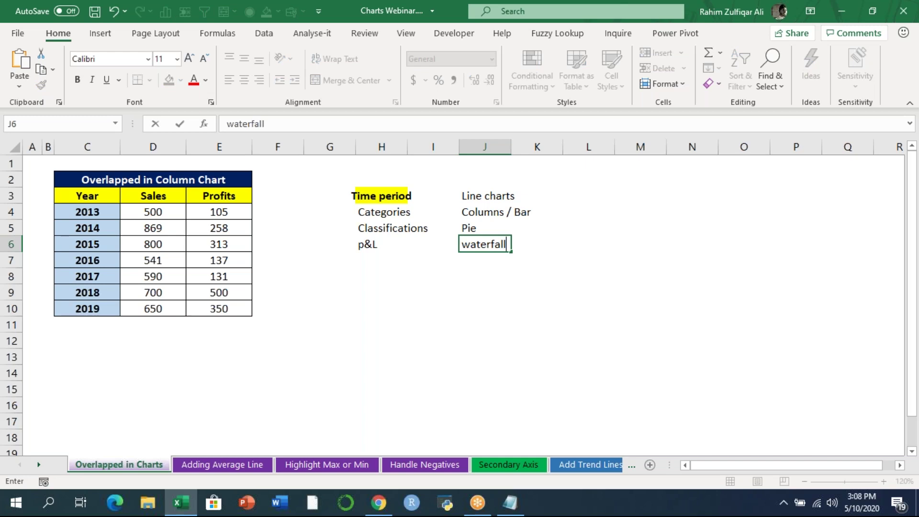
key(Return)
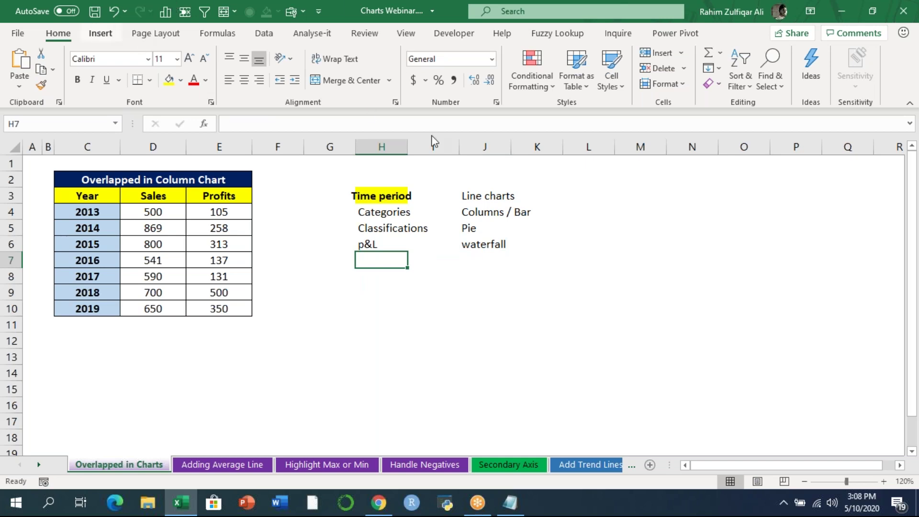
- Preview the Insert tab's chart chooser, then select C3:E10 as the chart data
click(100, 34)
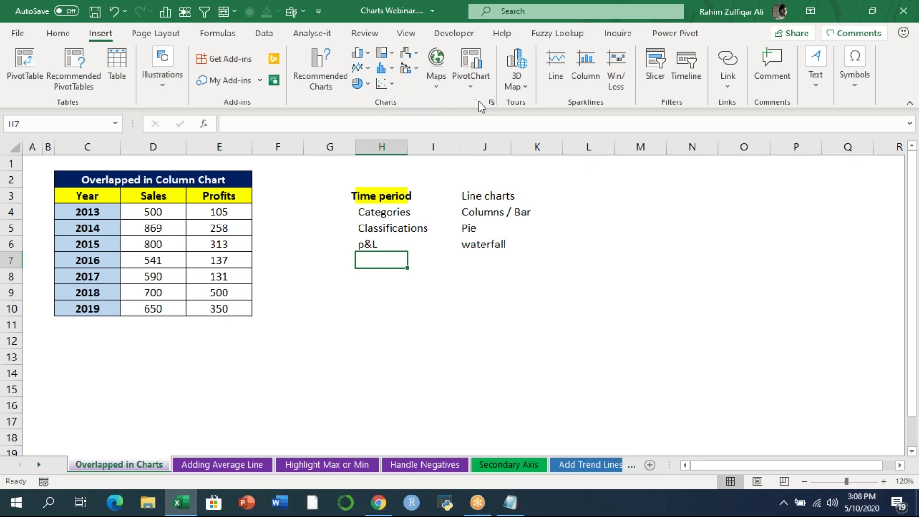
click(491, 103)
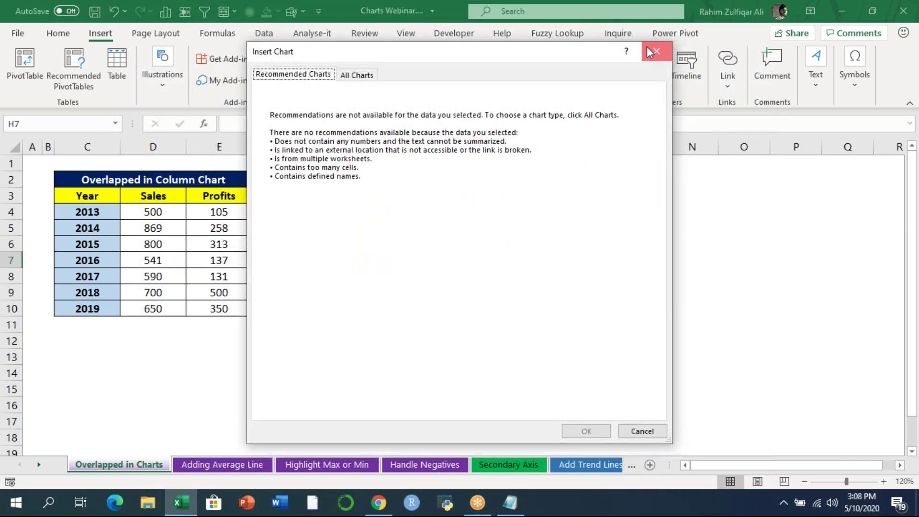
click(656, 51)
drag(84, 196, 229, 309)
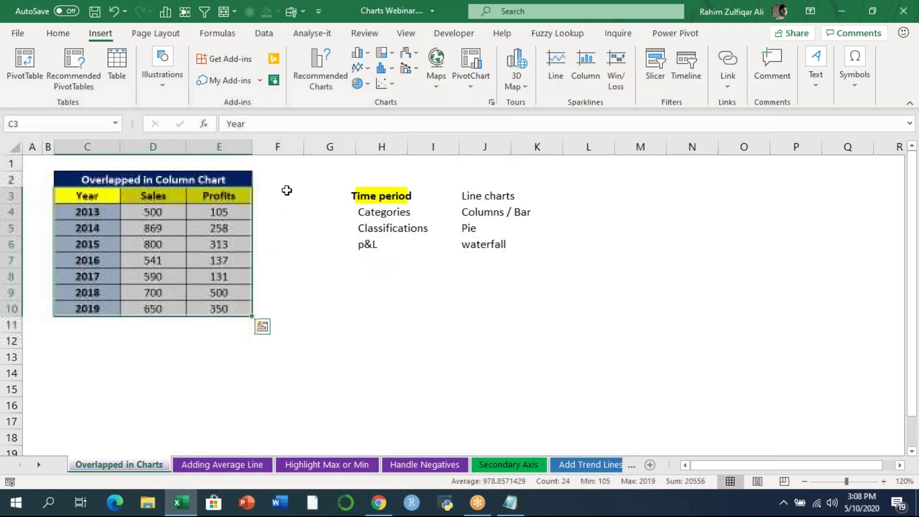
click(491, 102)
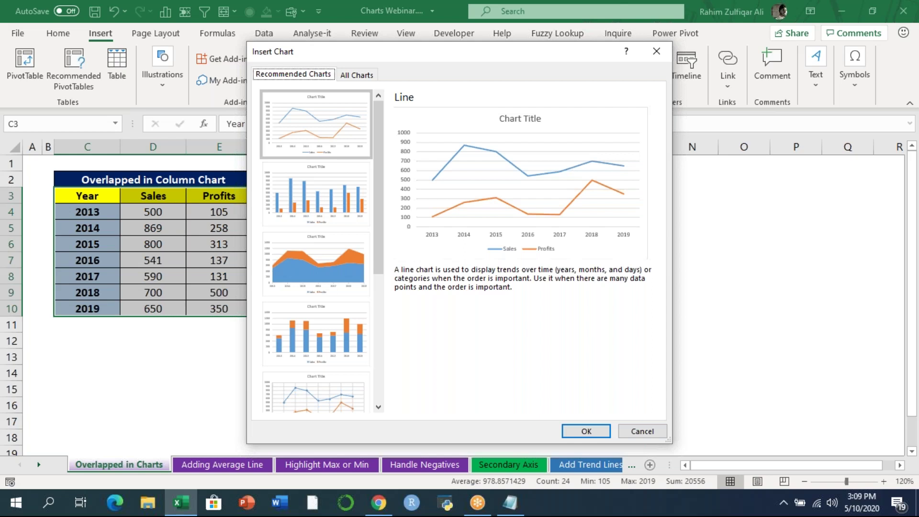
click(324, 192)
click(323, 268)
click(325, 341)
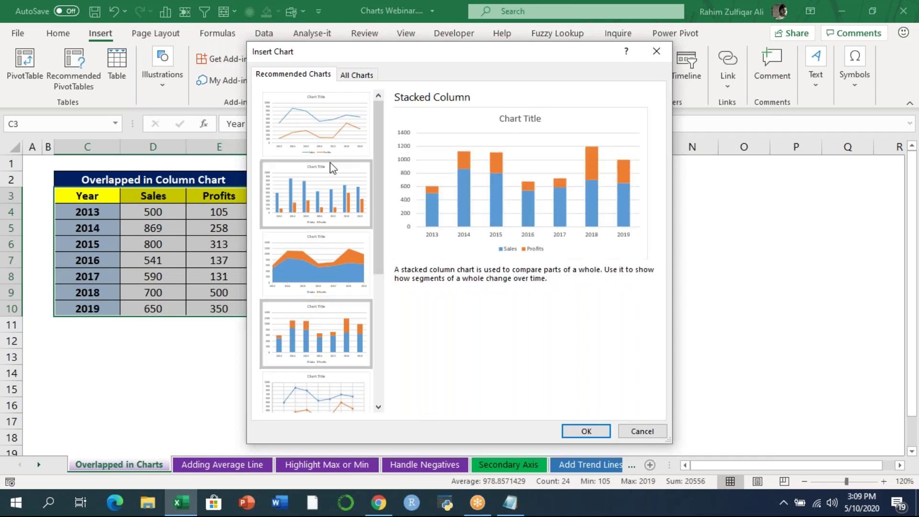
click(363, 76)
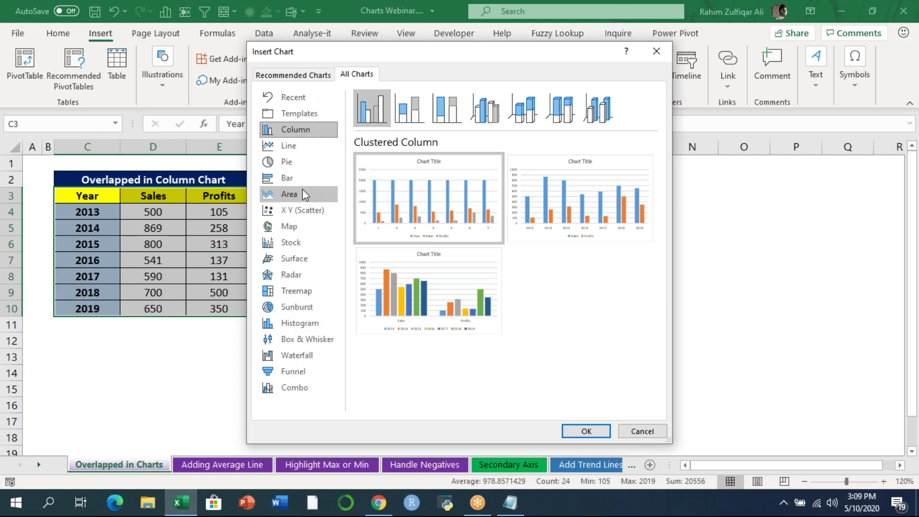
click(642, 431)
click(329, 276)
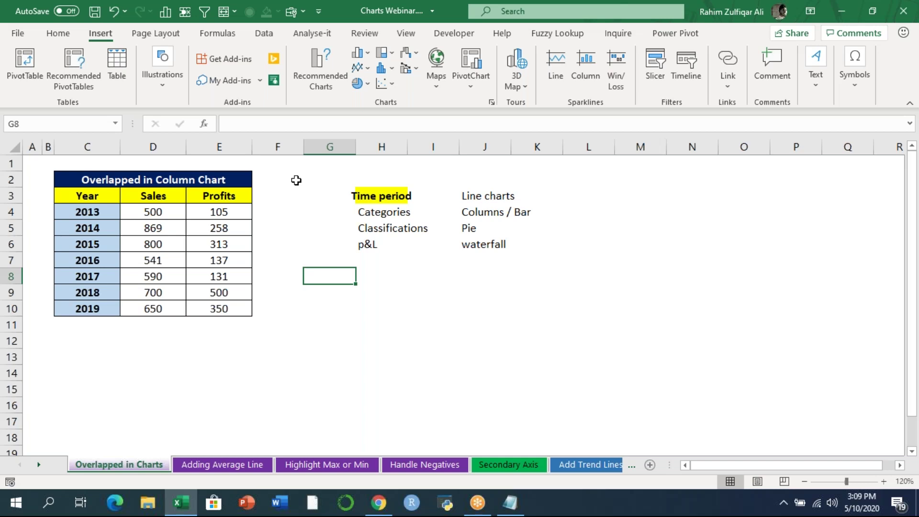
drag(67, 196, 216, 309)
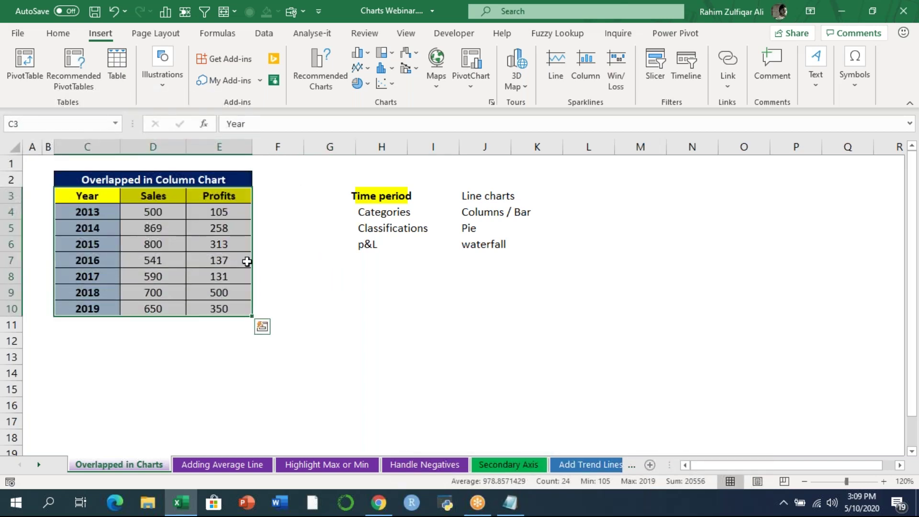
- Insert a clustered column chart of C3:E10 and nudge it beside the table
click(363, 55)
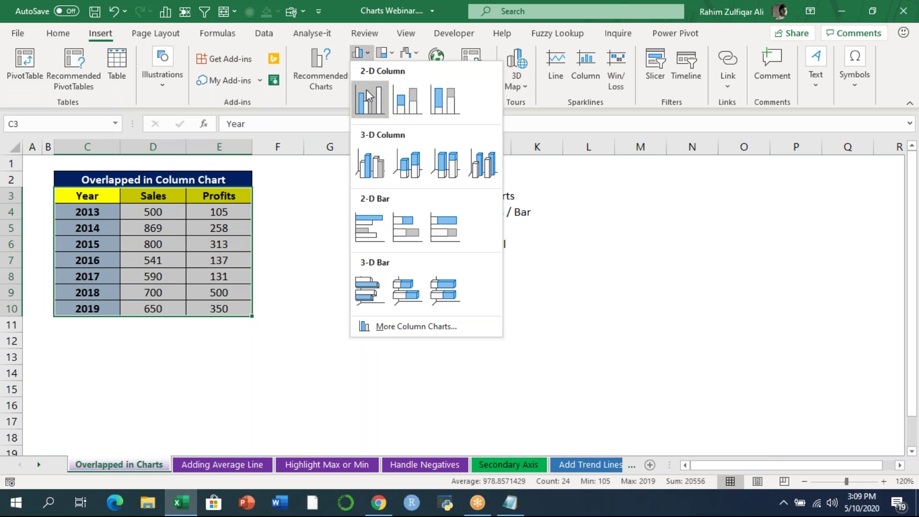
click(369, 99)
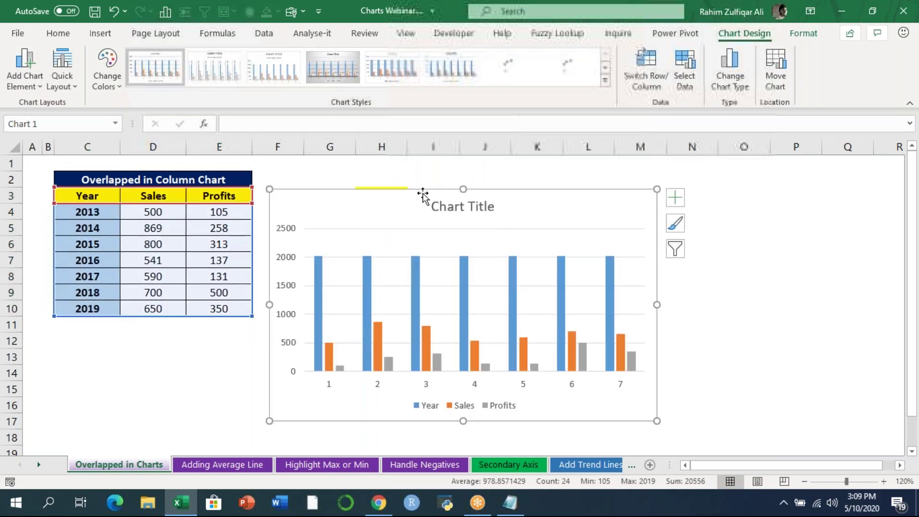
drag(434, 185, 456, 167)
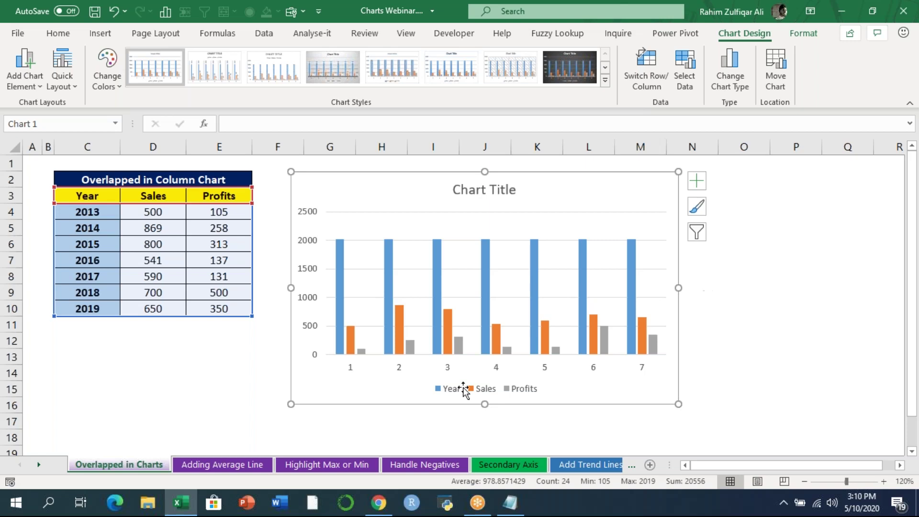
click(502, 426)
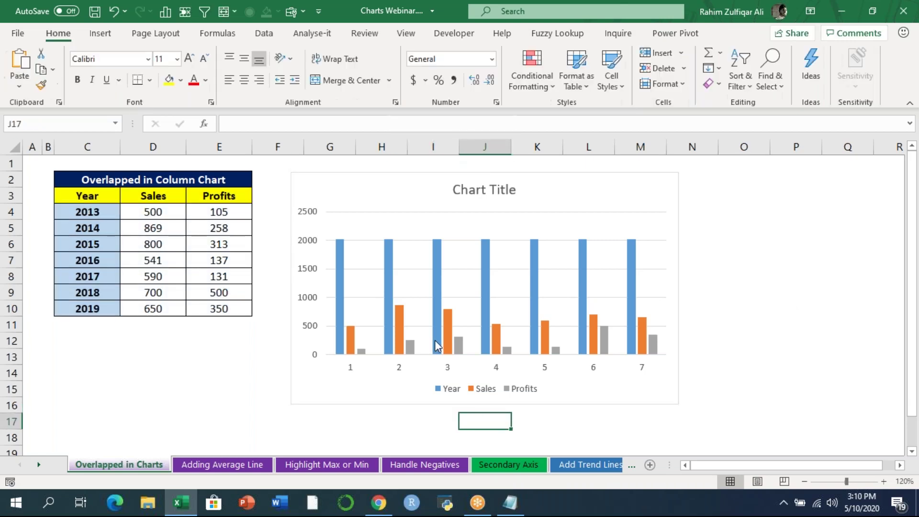
mouse_move(442, 346)
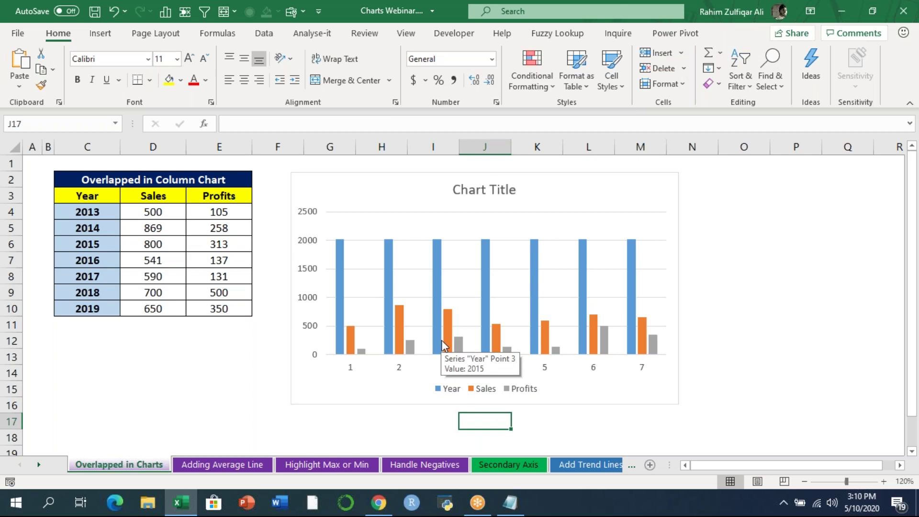
- Delete the blue Year series from the column chart
click(437, 276)
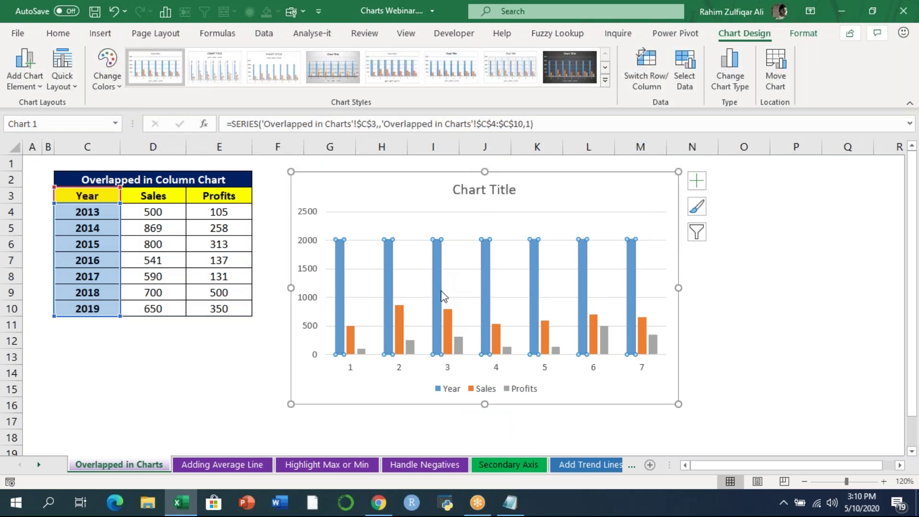
key(Delete)
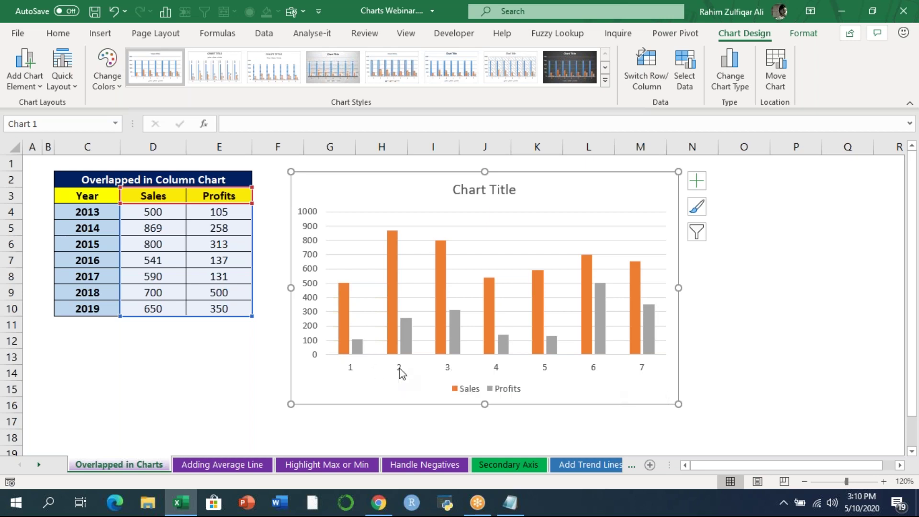
- Set the chart's horizontal axis labels to the year cells C4:C10 via Select Data
right_click(401, 374)
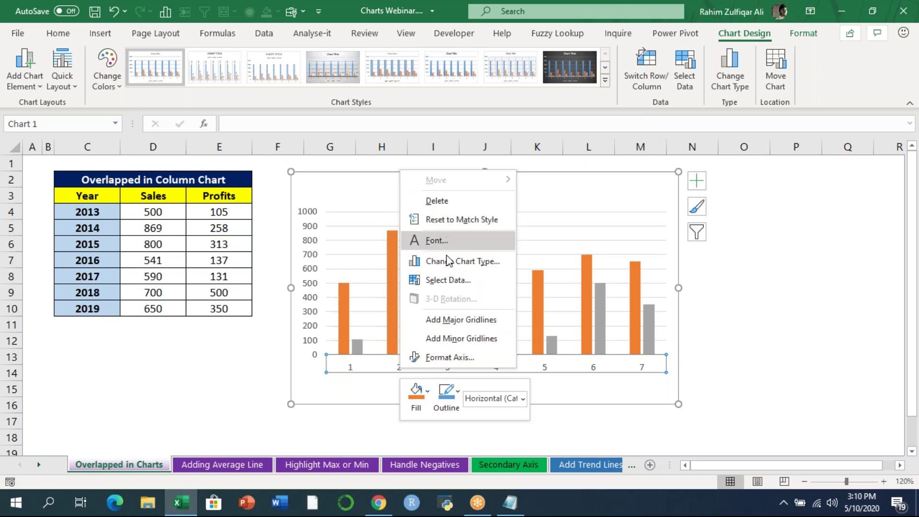
click(453, 283)
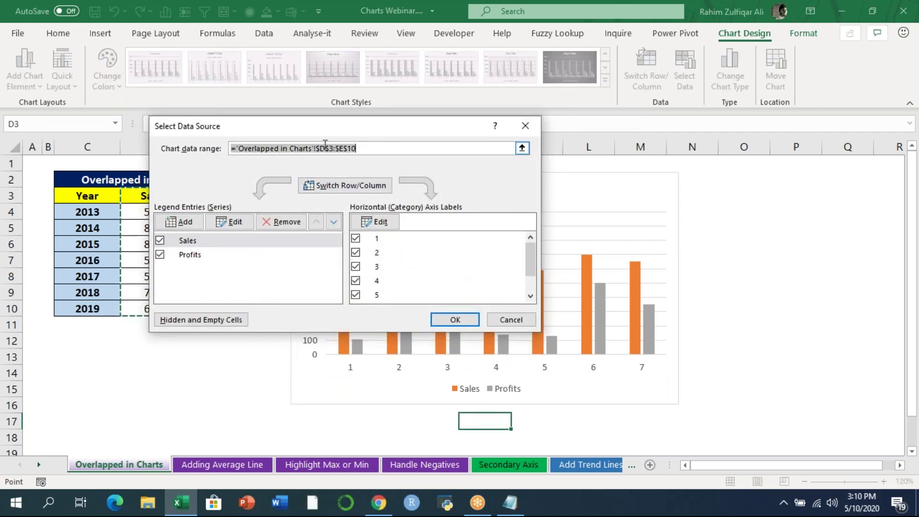
drag(324, 130, 369, 128)
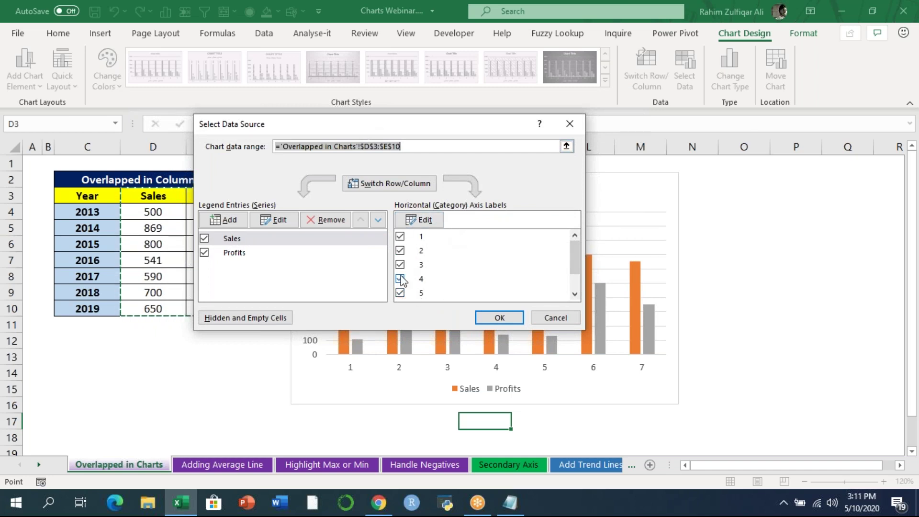
click(424, 222)
drag(95, 211, 90, 309)
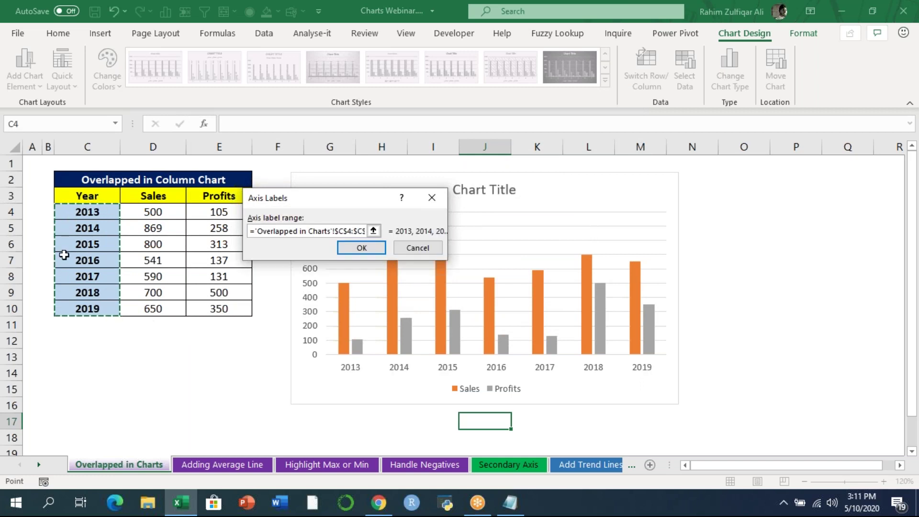
click(352, 249)
click(499, 317)
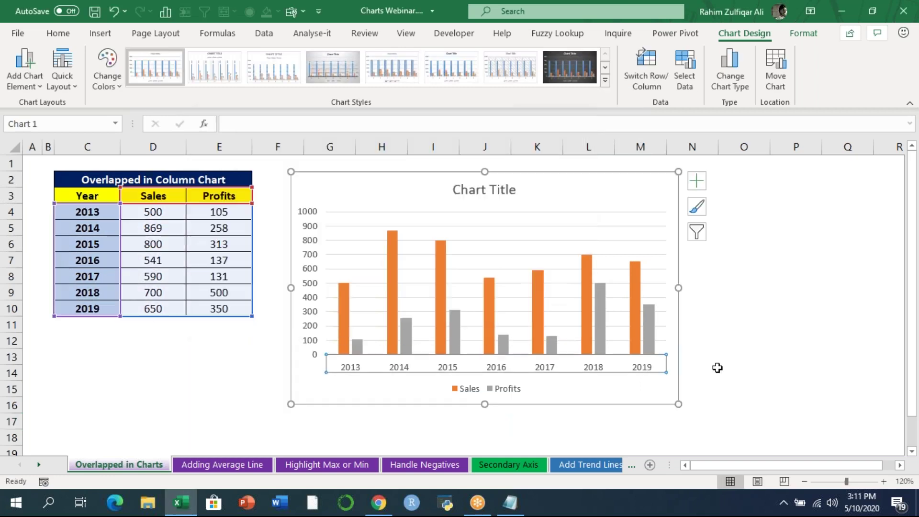
click(714, 370)
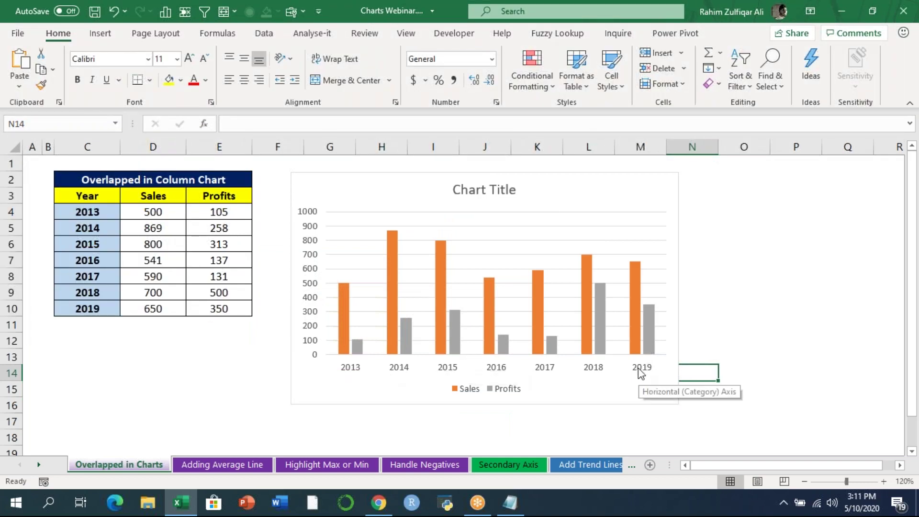
- Replace the 'Chart Title' text with 'Overlapped Column Chart', correcting the typo
click(678, 19)
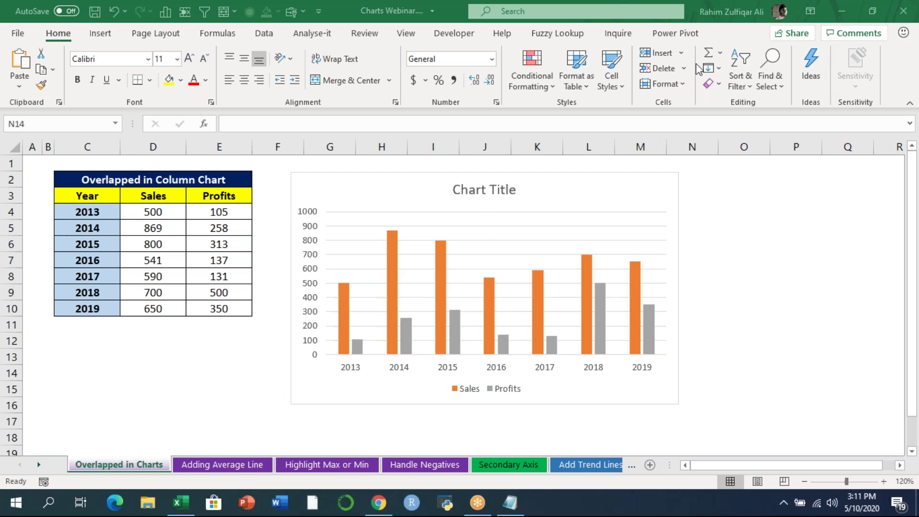
click(461, 185)
click(484, 190)
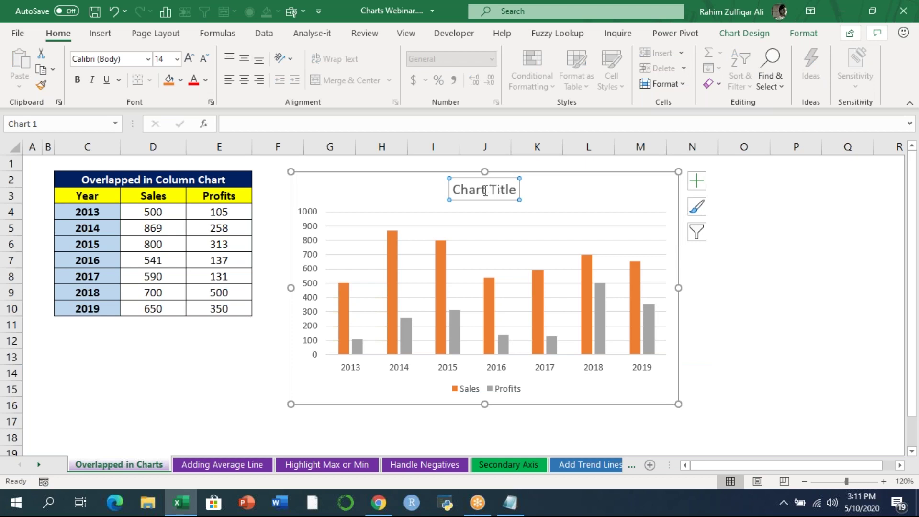
double_click(484, 190)
click(478, 192)
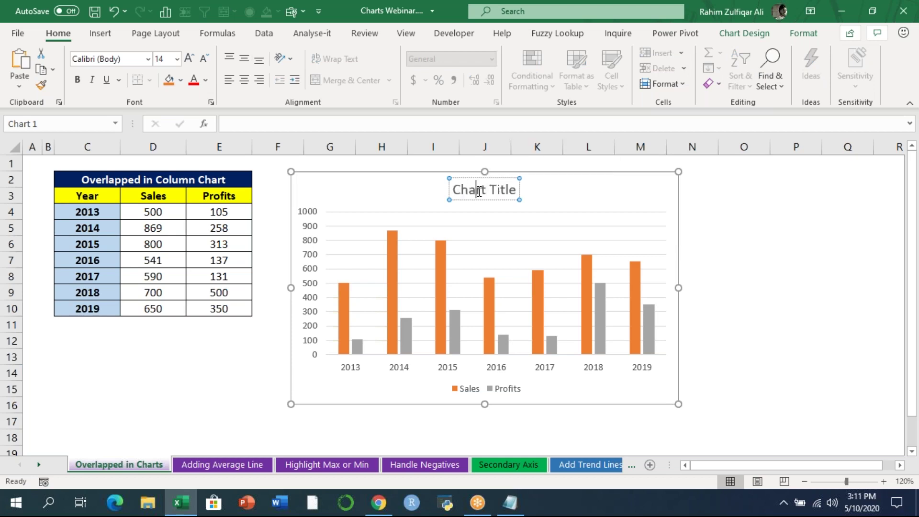
double_click(477, 190)
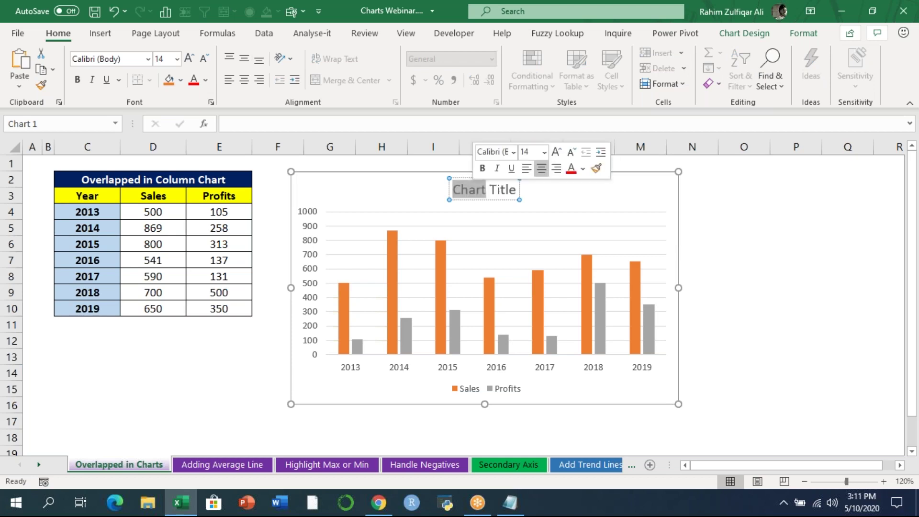
key(ctrl+a)
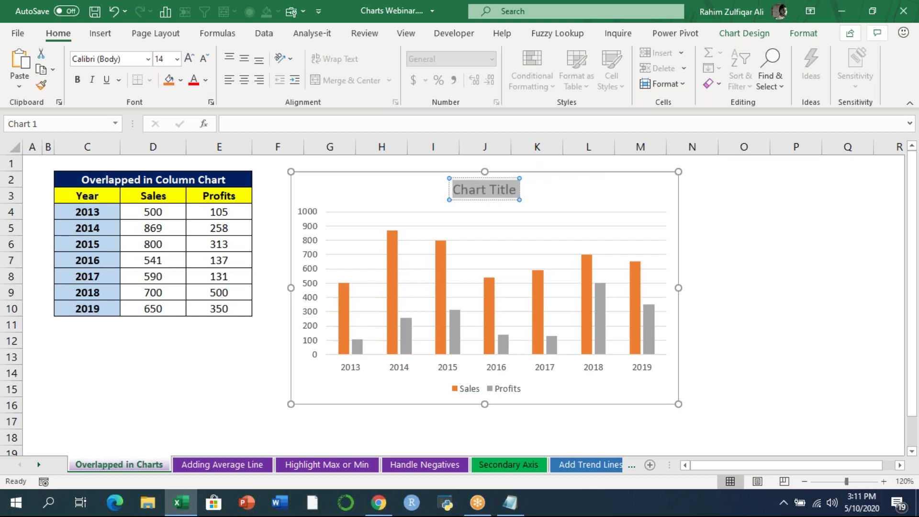
text(Ov)
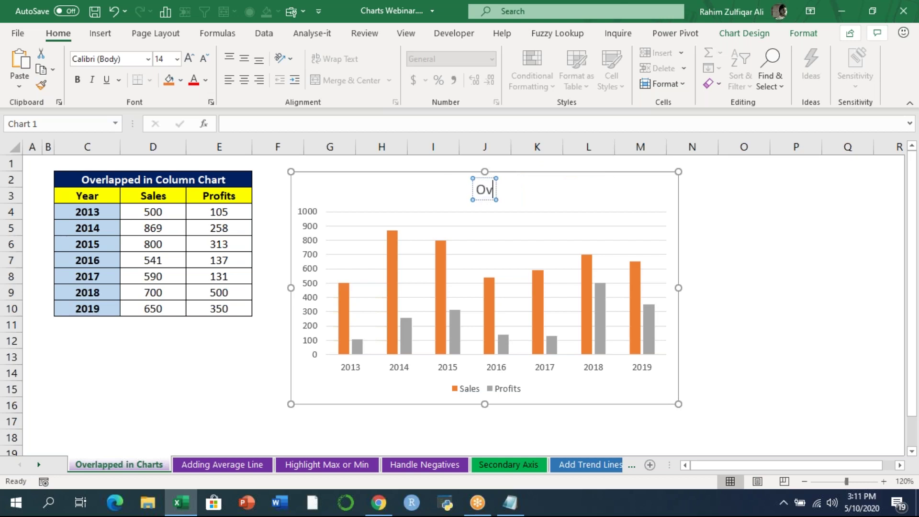
text(erlapped Column Chart)
click(814, 240)
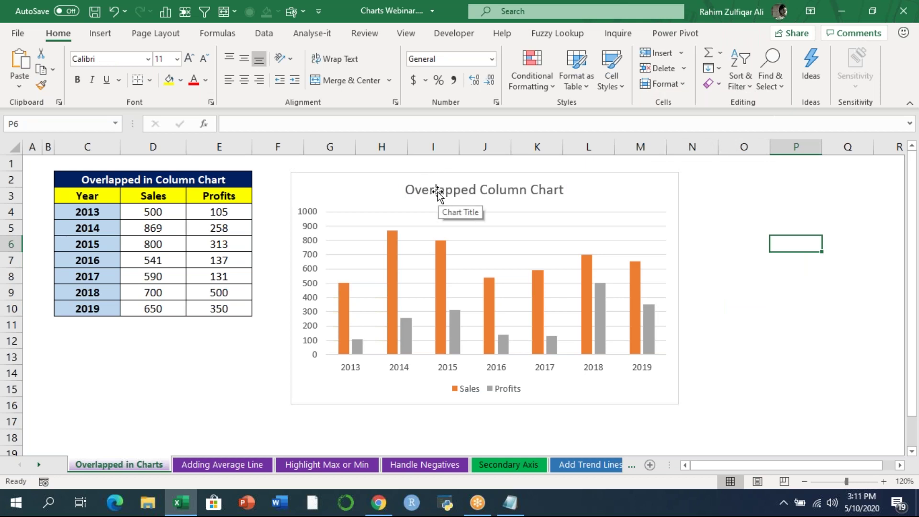
click(86, 358)
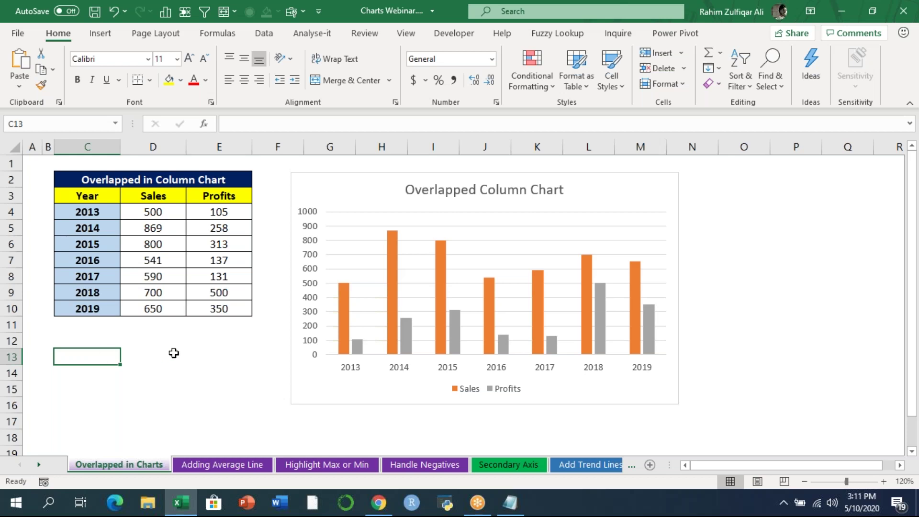
- Enter a person's name in C13 and link the chart title to it with =C13
key(Return)
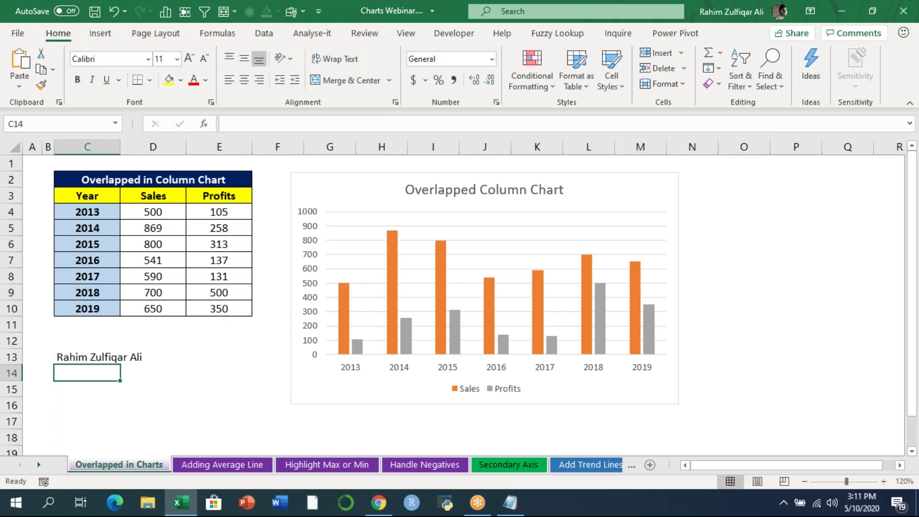
click(445, 197)
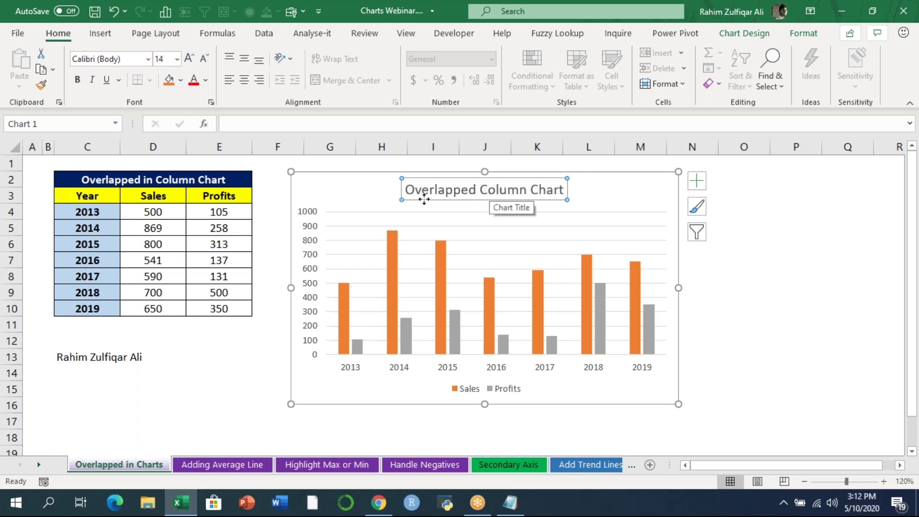
click(264, 211)
click(429, 195)
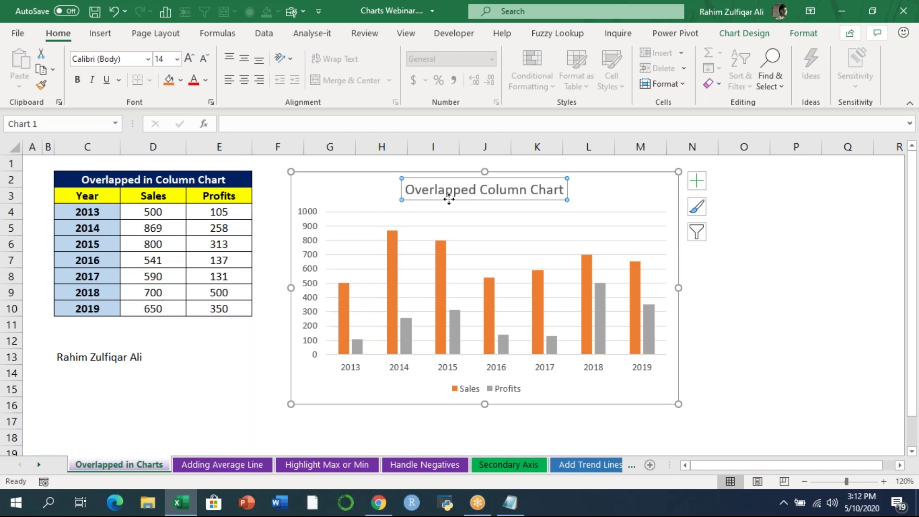
click(278, 128)
text(=)
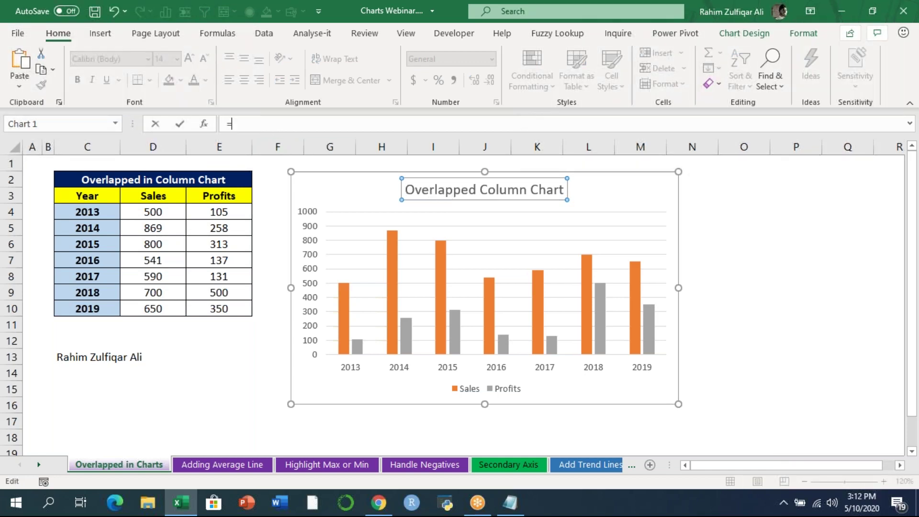
click(84, 357)
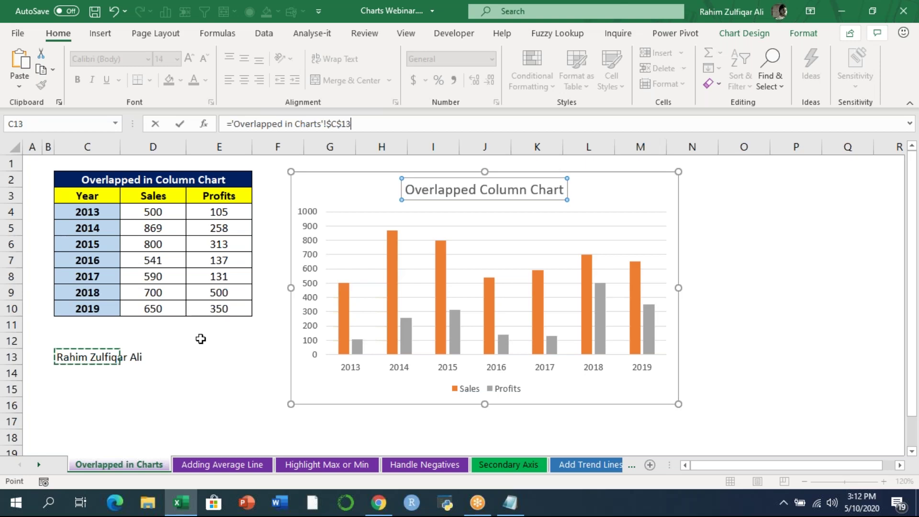
key(Return)
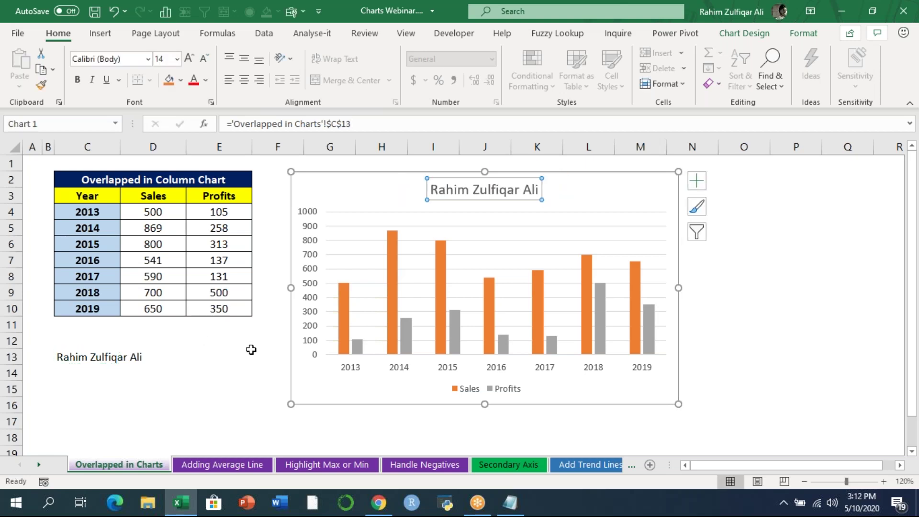
click(250, 352)
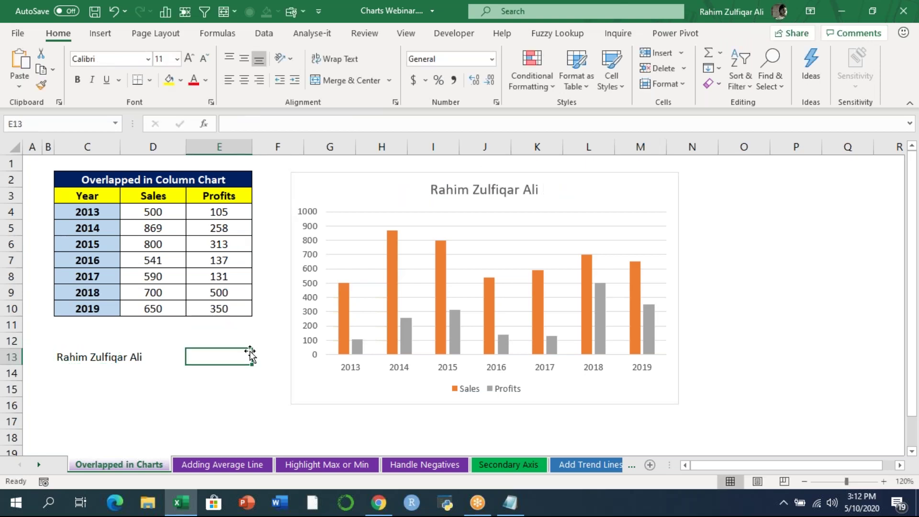
click(426, 191)
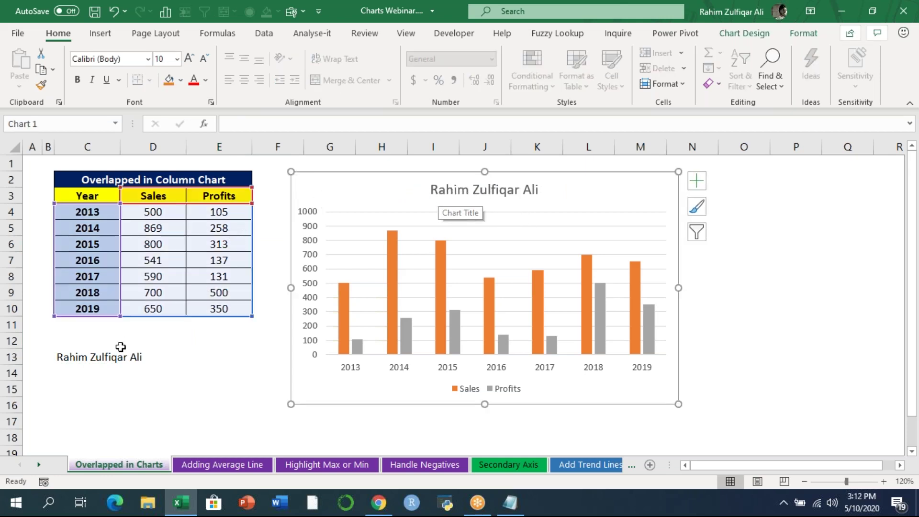
- Change C13 to 'Overlapped Chart' and confirm the linked chart title updates
click(72, 358)
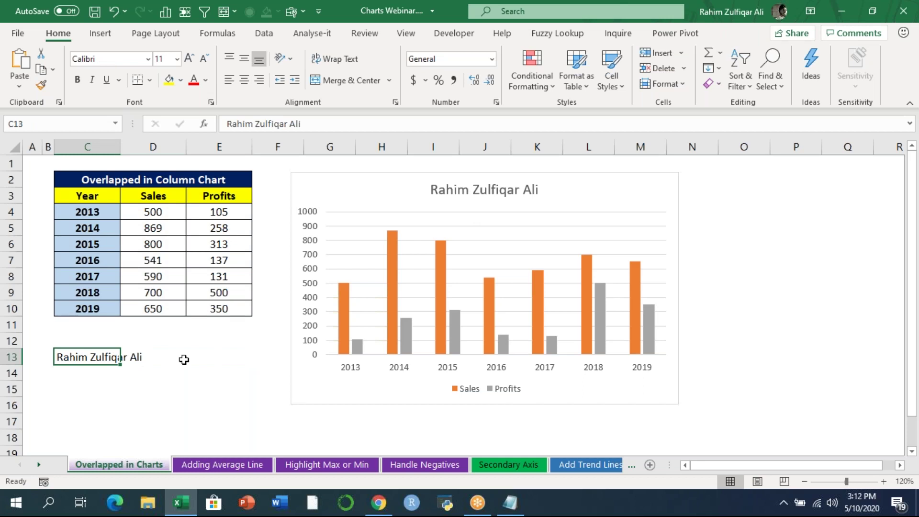
text(Overla)
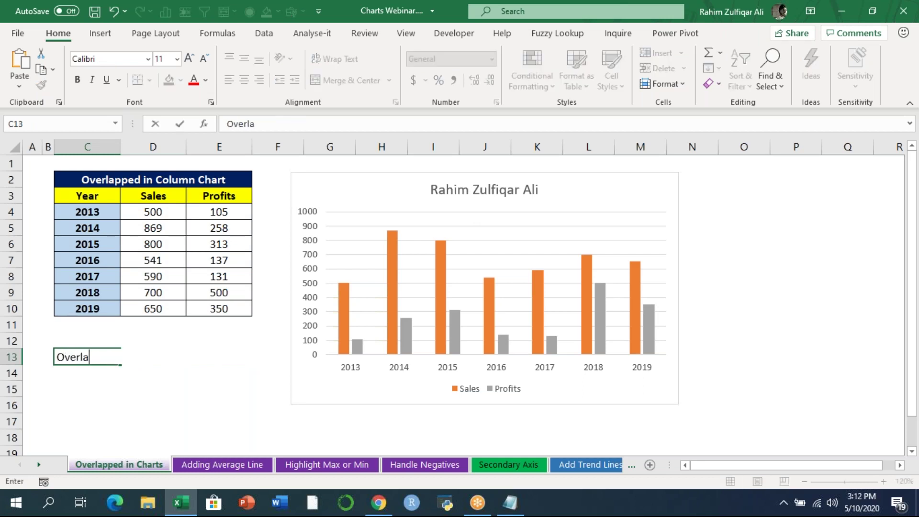
text(pped Chart)
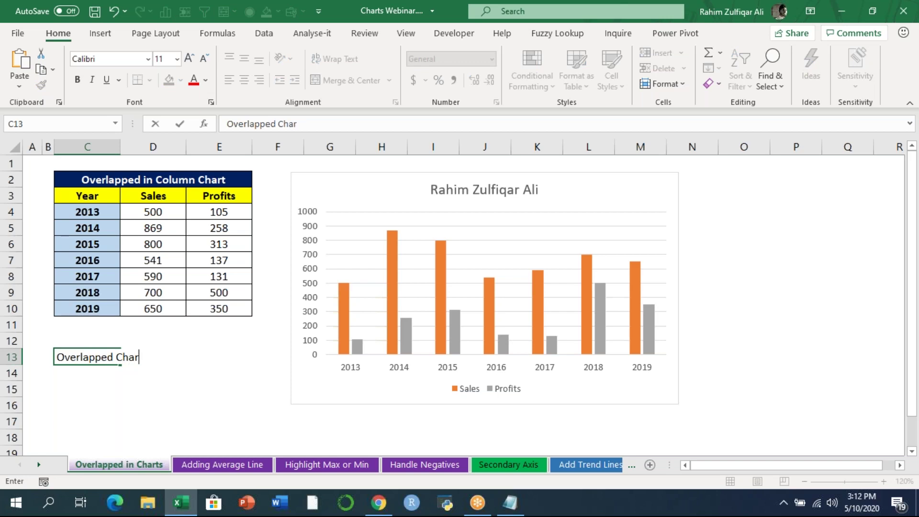
key(Return)
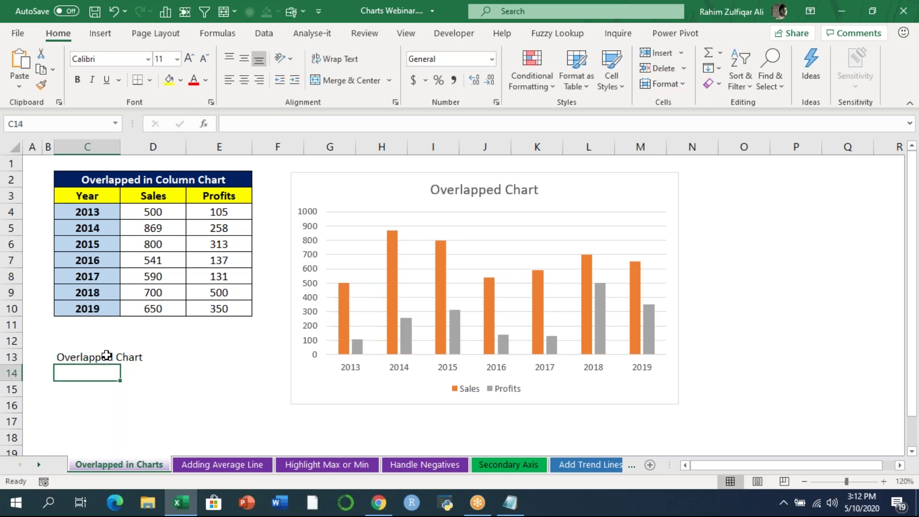
click(79, 354)
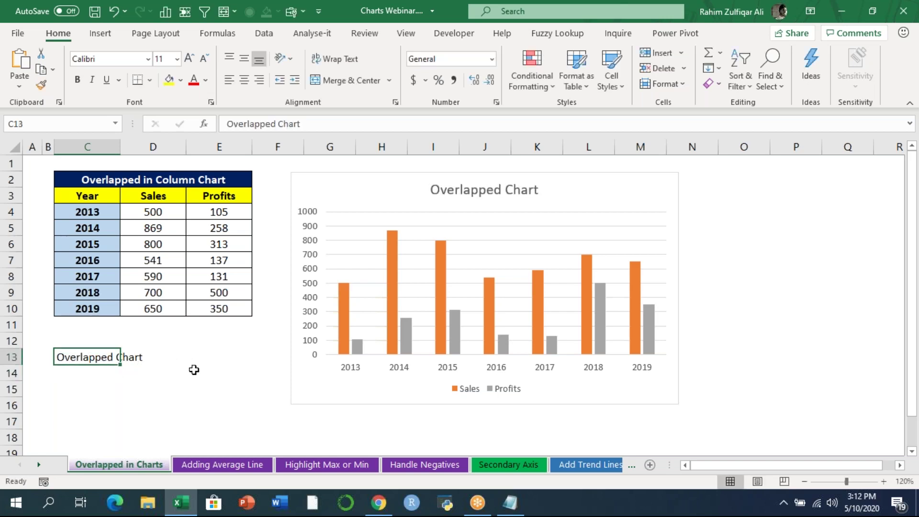
click(456, 186)
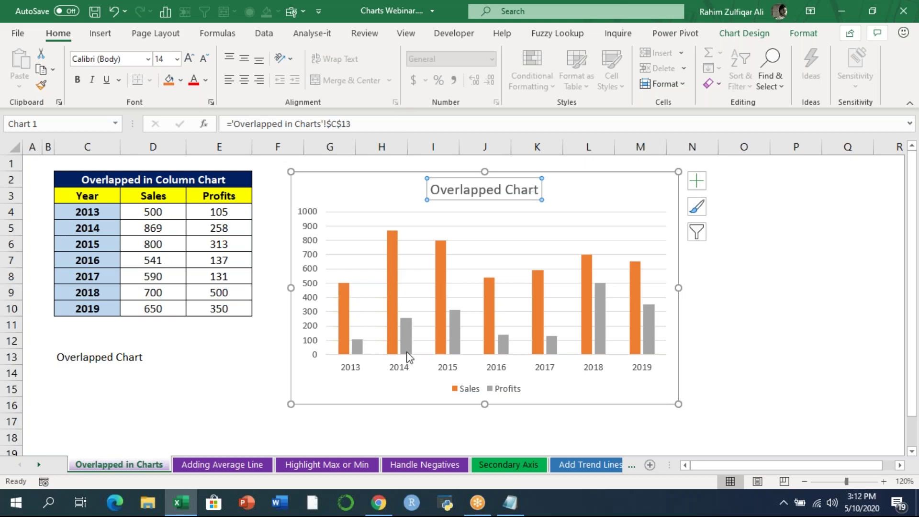
click(353, 387)
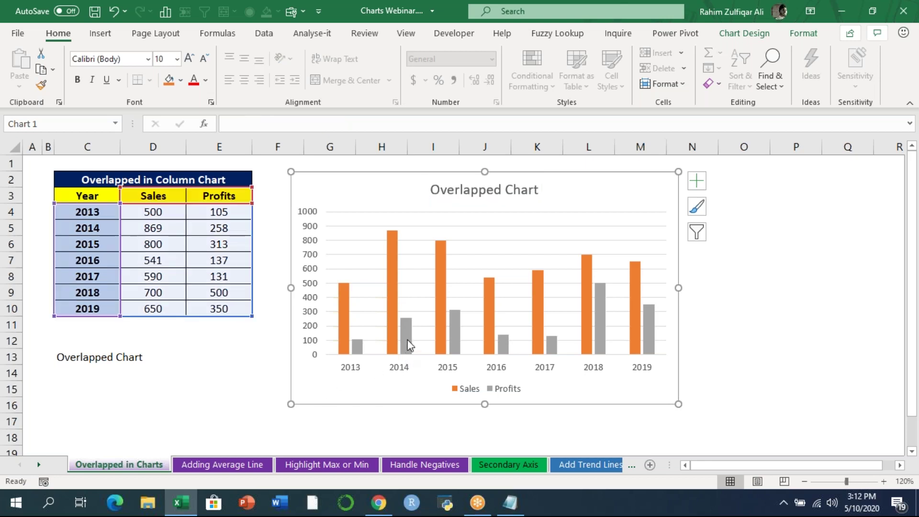
mouse_move(407, 345)
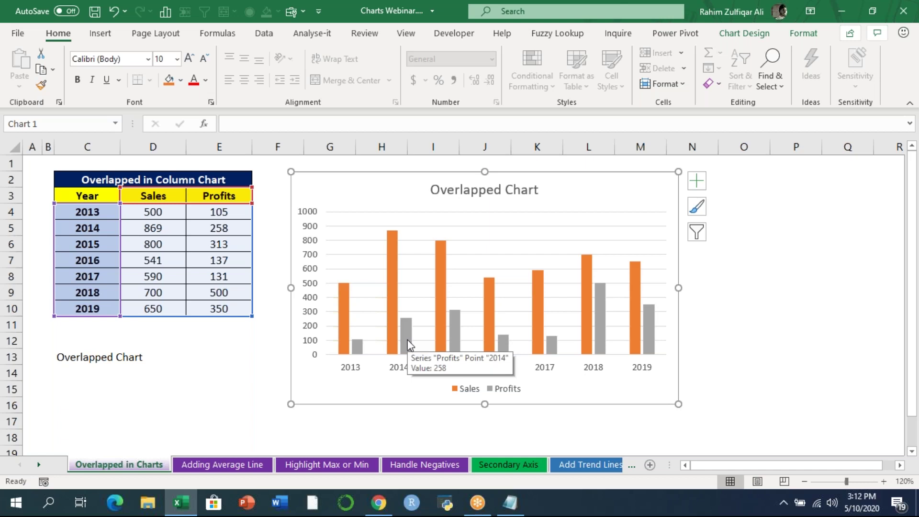
click(250, 355)
mouse_move(344, 299)
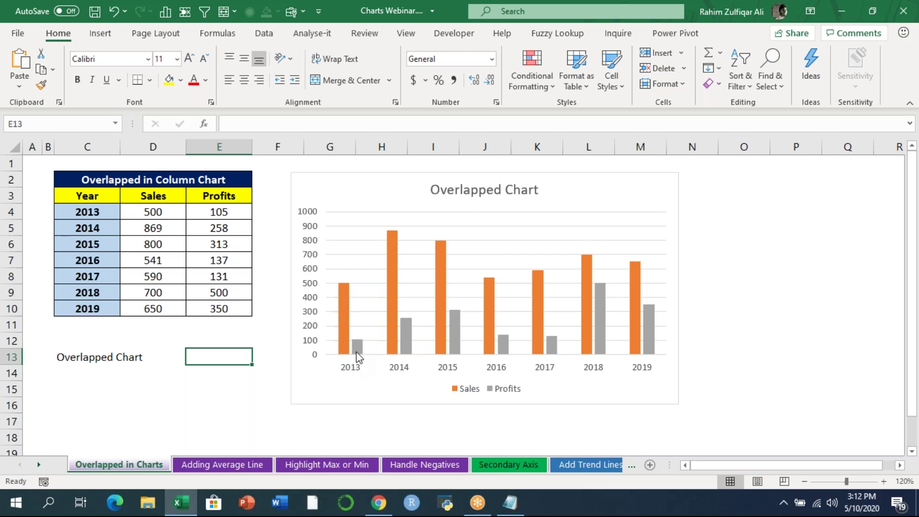
mouse_move(357, 346)
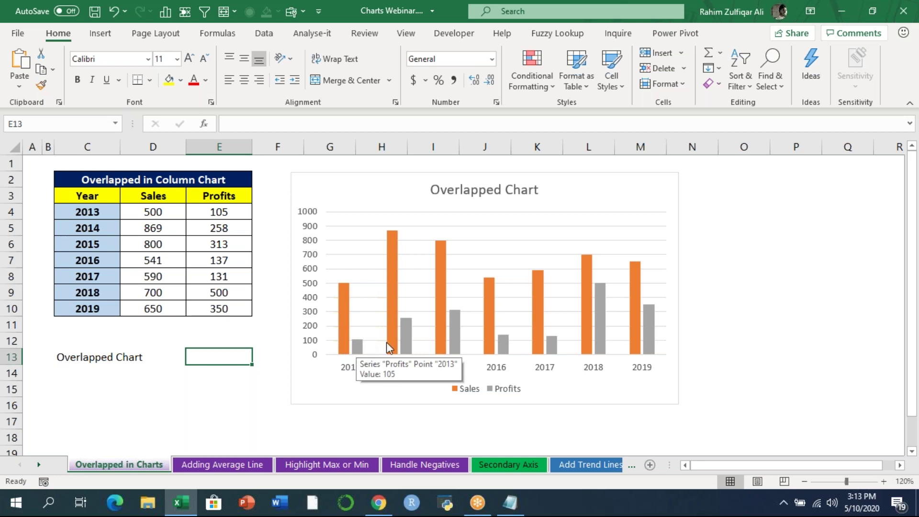
- Set the Profits series overlap to 100% so the Profits bars sit inside the Sales bars
right_click(403, 324)
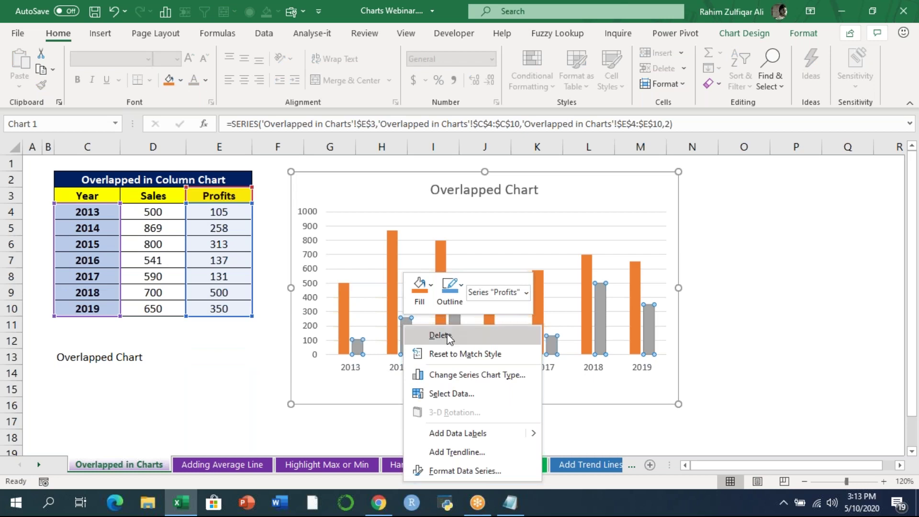
click(461, 472)
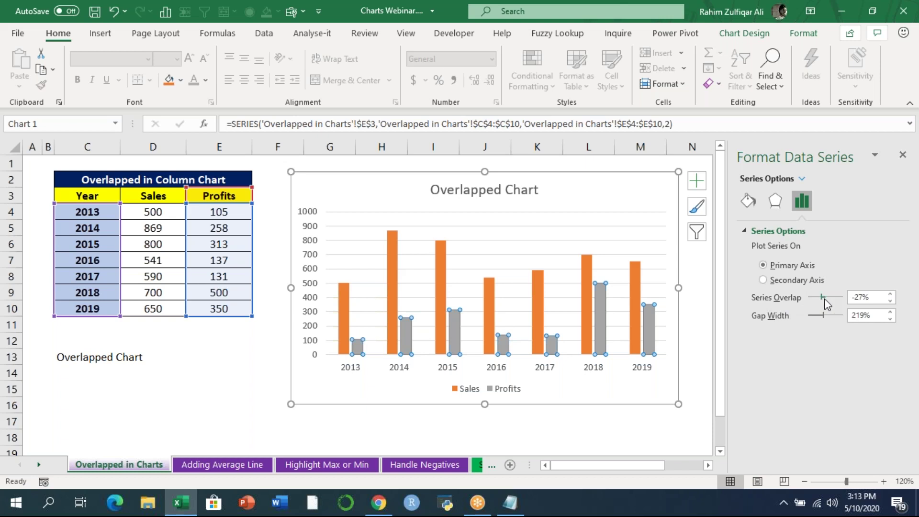
drag(822, 300, 832, 300)
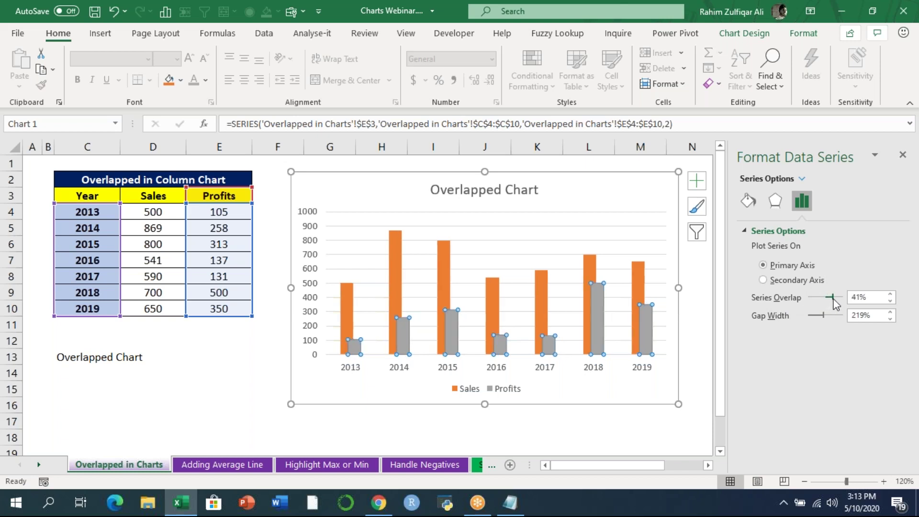
drag(836, 300, 843, 300)
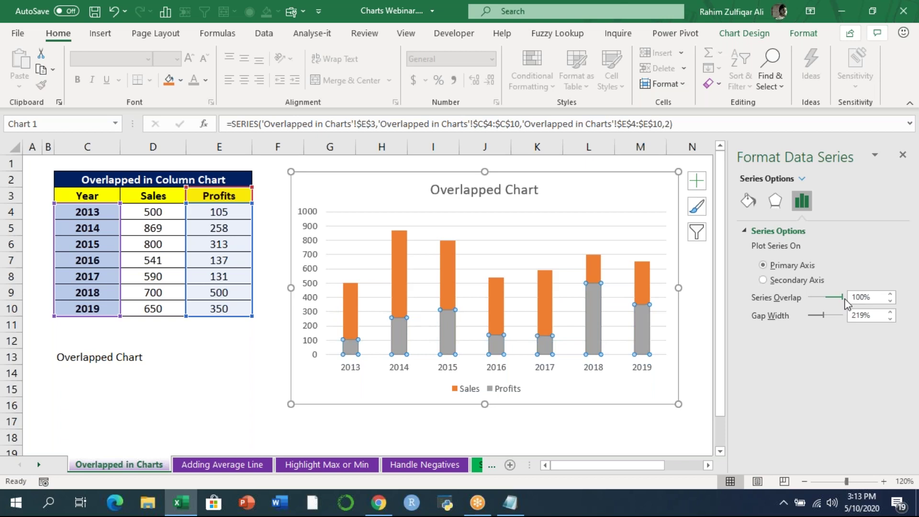
click(560, 435)
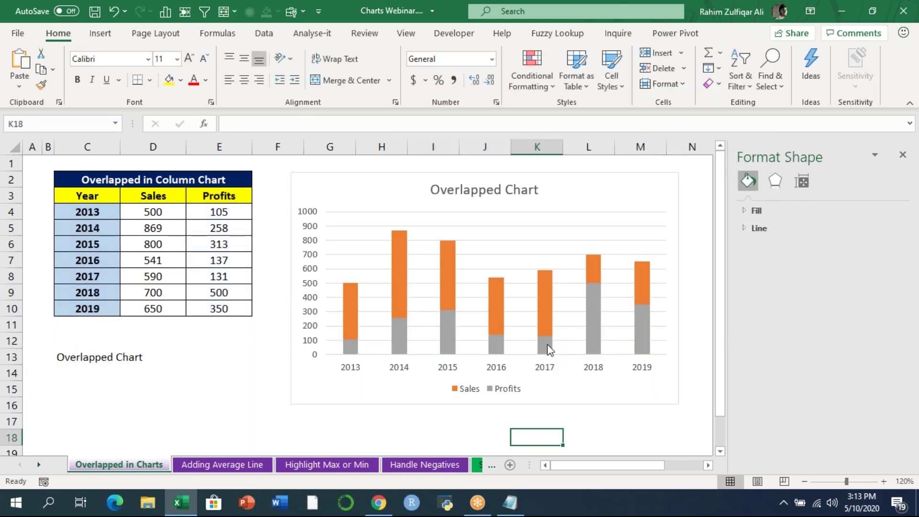
- Close the Format Data Series pane and bring the workbook window back into focus
mouse_move(552, 344)
click(901, 156)
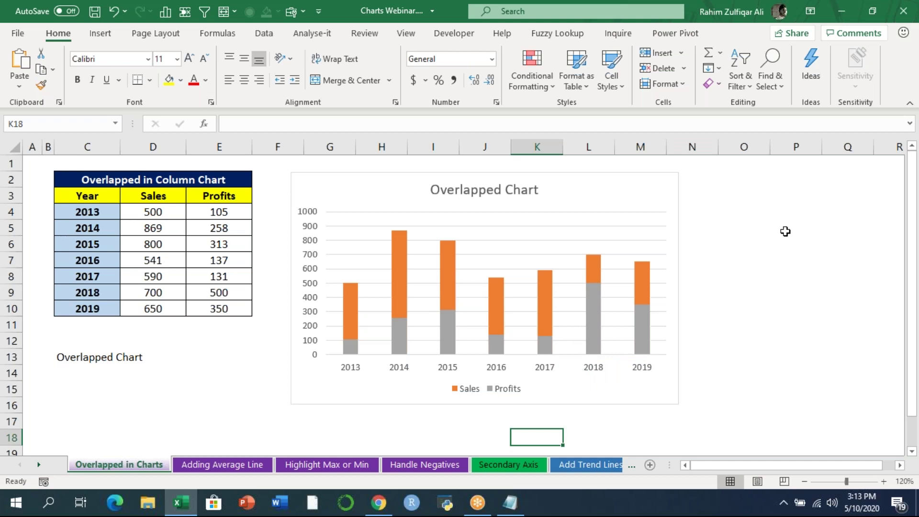
click(687, 25)
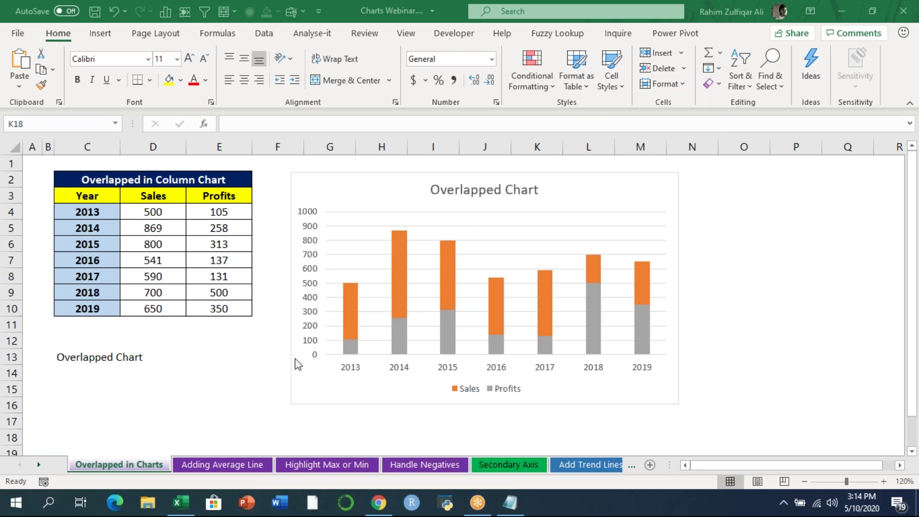
click(229, 463)
- On Adding Average Line, chart C3:D10 as a clustered column and remove the Year series
click(230, 464)
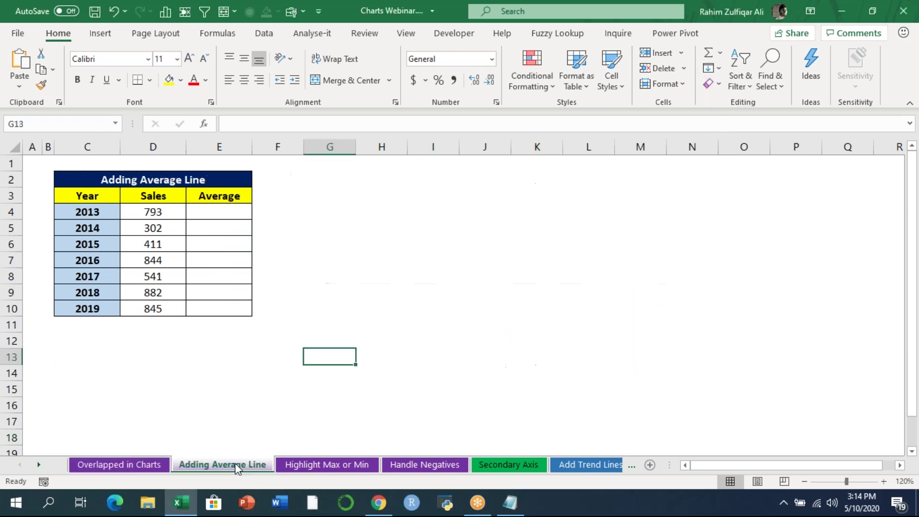
click(335, 249)
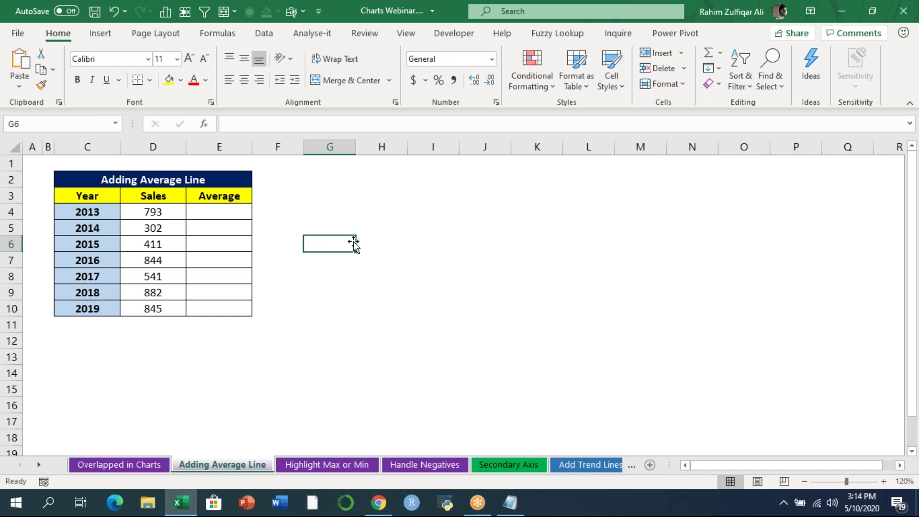
drag(88, 196, 152, 309)
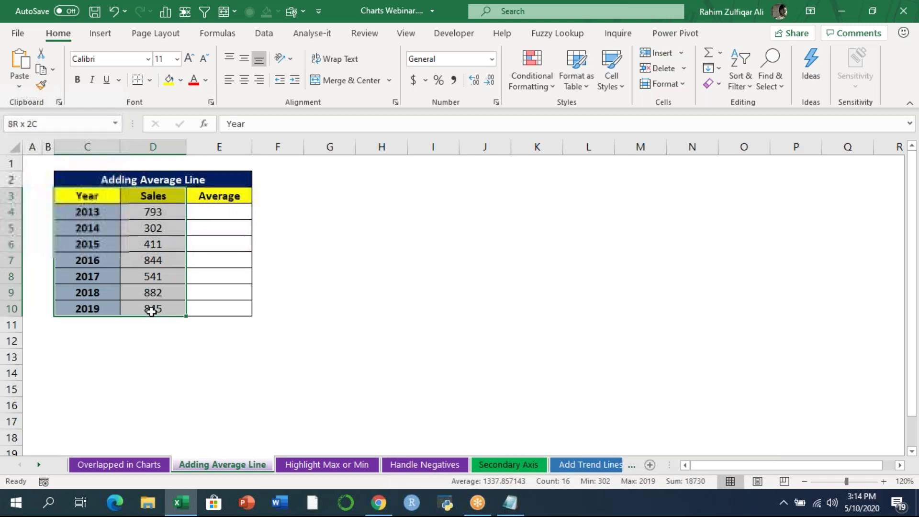
click(102, 34)
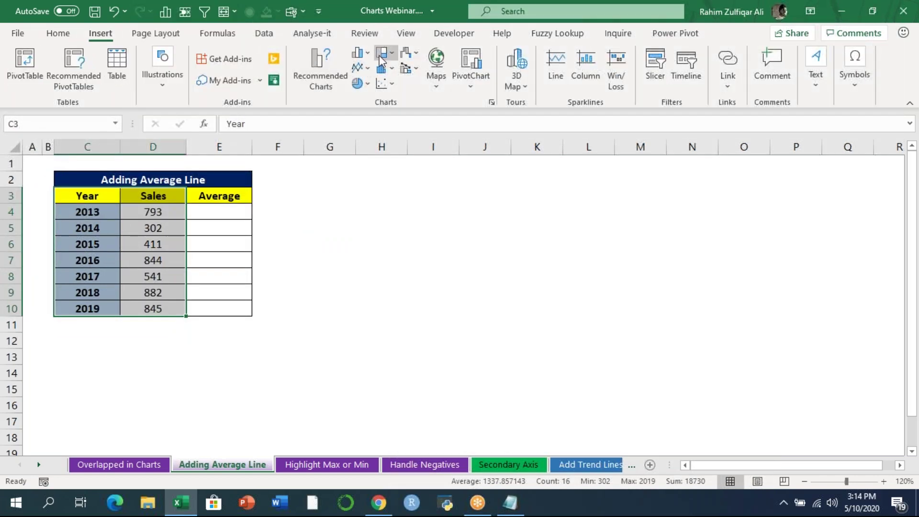
click(364, 57)
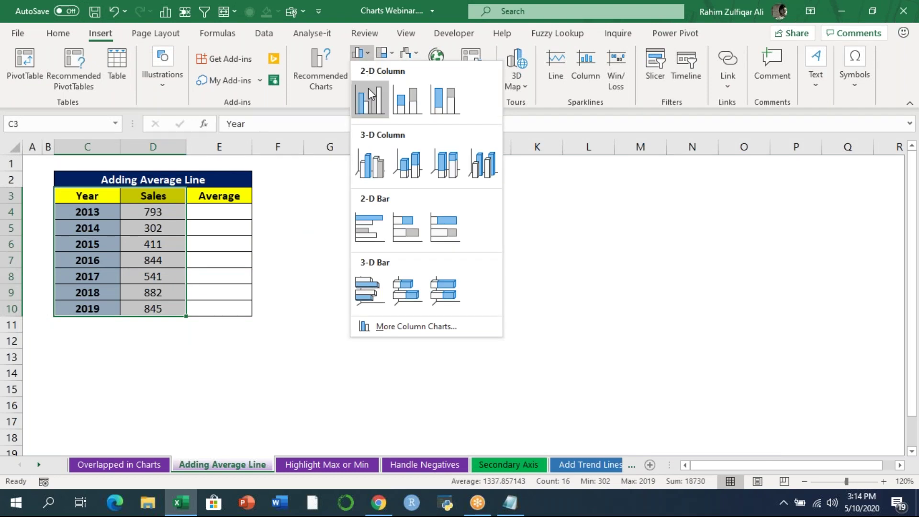
click(370, 110)
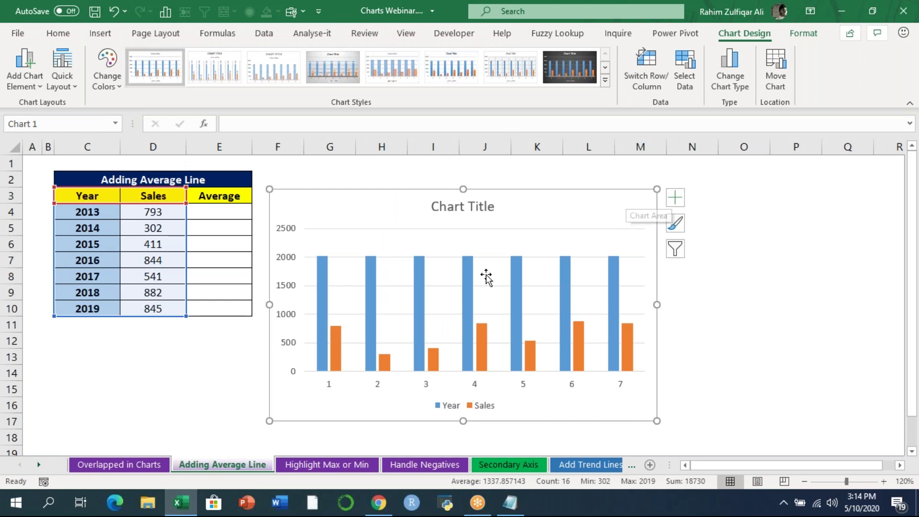
click(468, 279)
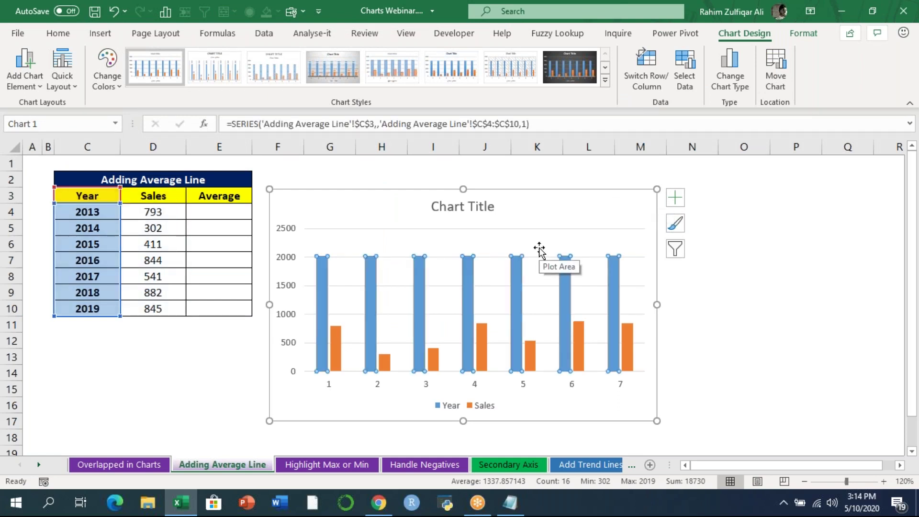
key(Delete)
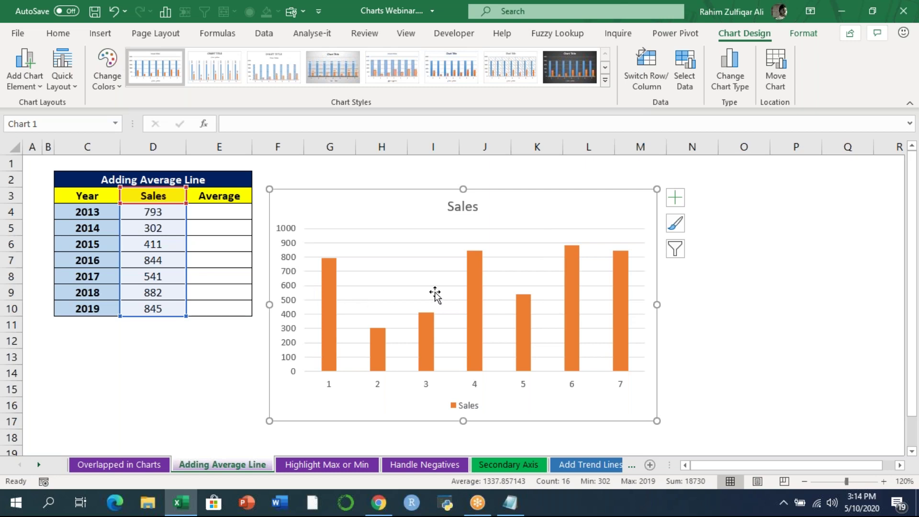
click(236, 209)
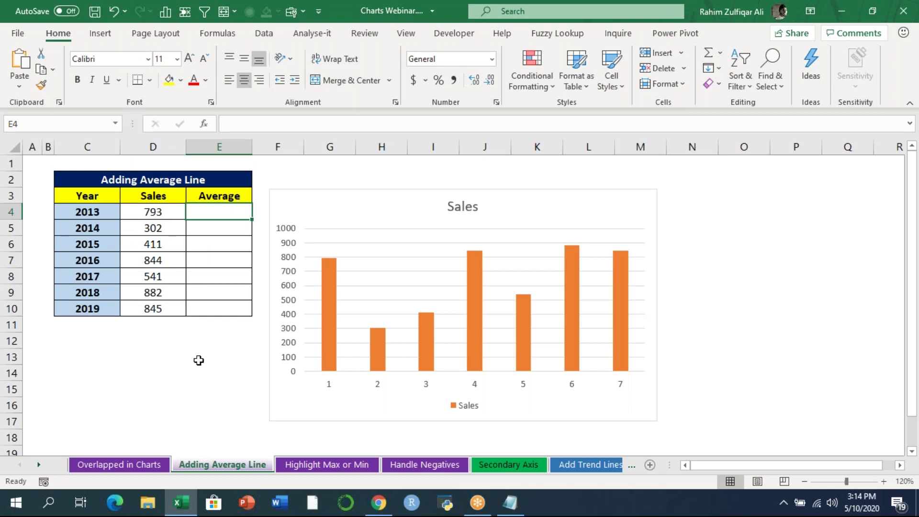
- Enter =AVERAGE($D$4:$D$10) in E4 and fill it down to E10
text(=aver)
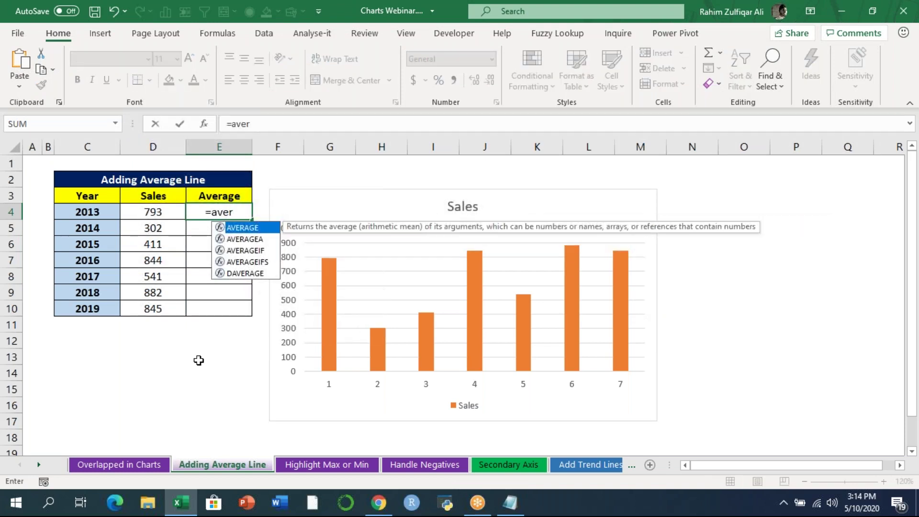
key(Tab)
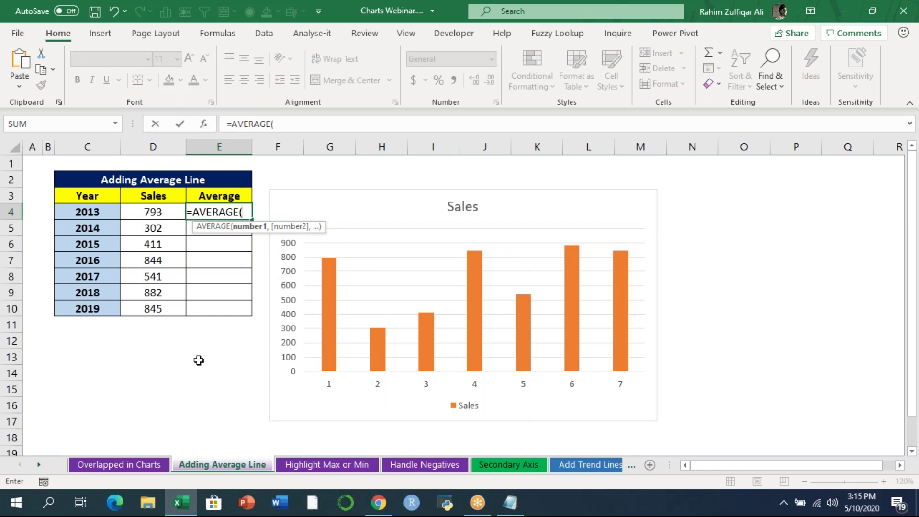
key(Left)
key(ctrl+shift+Down)
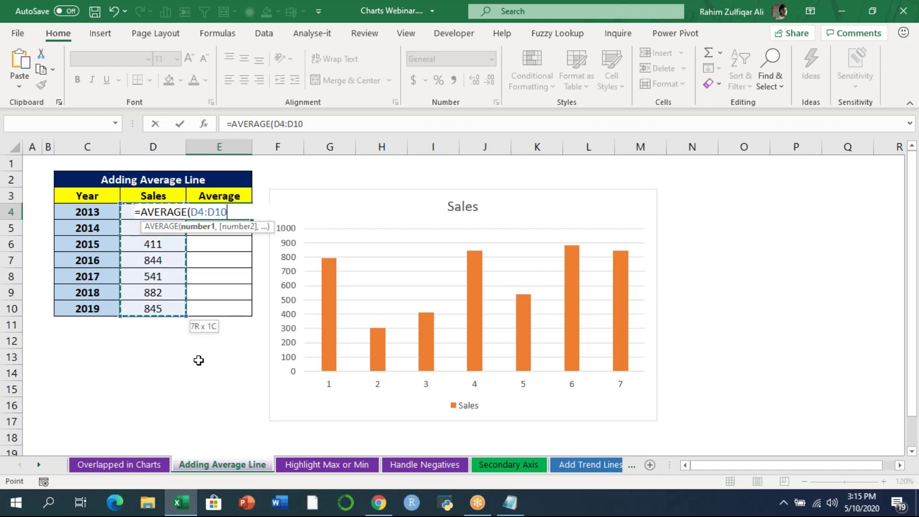
key(F4)
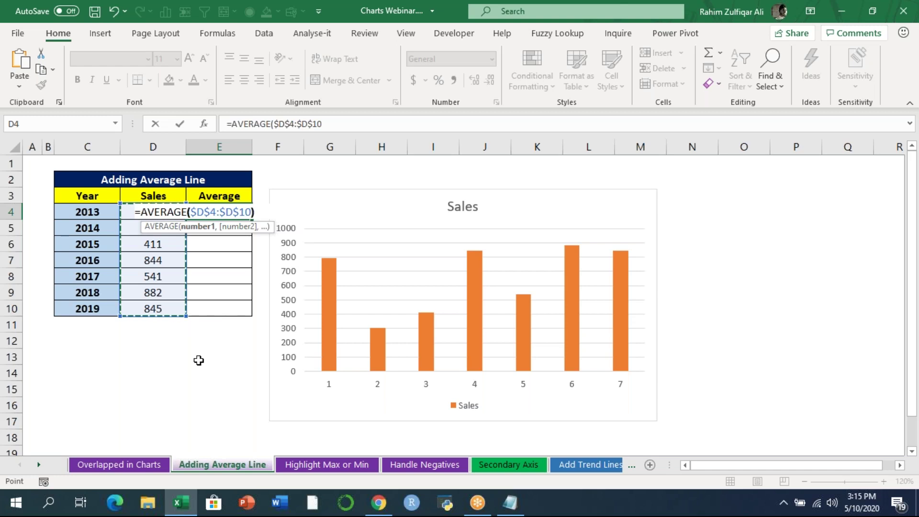
key(Return)
key(Up)
key(shift+Down)
key(shift+Down)
key(shift+Down)
key(shift+Down)
key(shift+Down)
key(shift+Down)
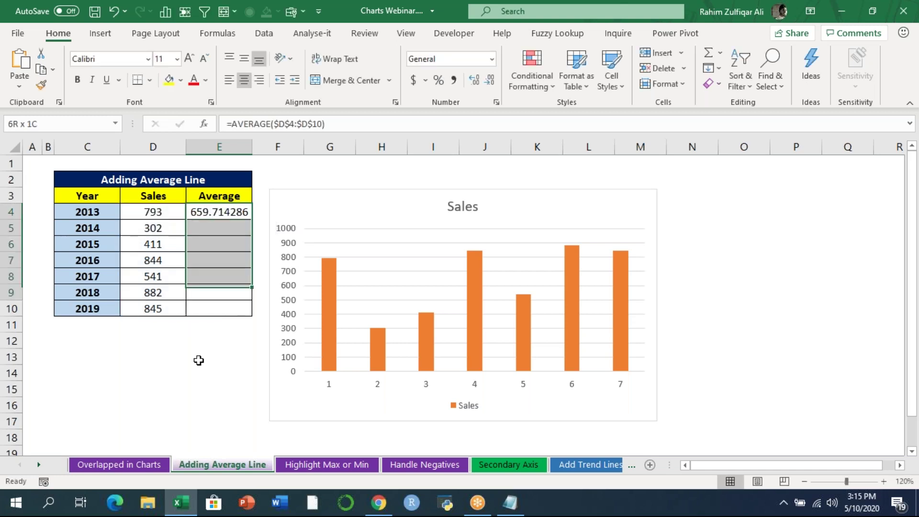
key(ctrl+d)
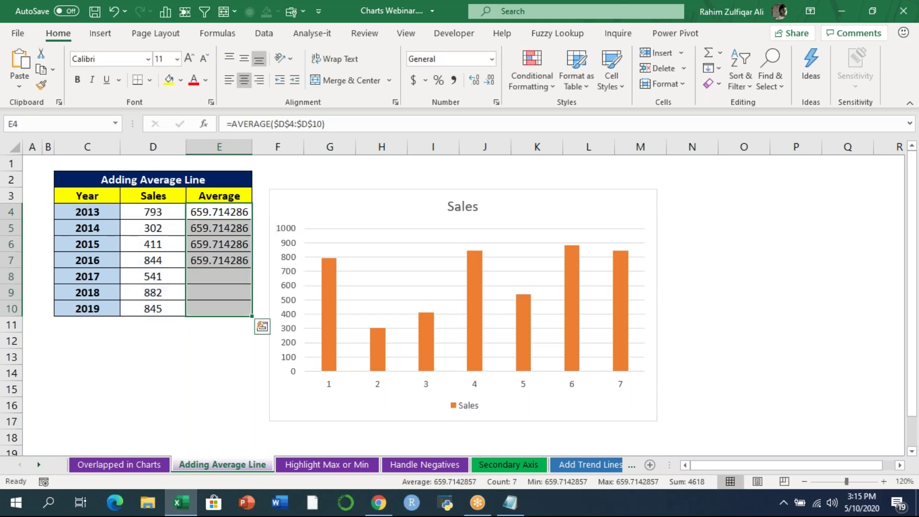
- Format the averages in Comma Style with no decimals, showing 660, then delete the Sales chart
click(454, 80)
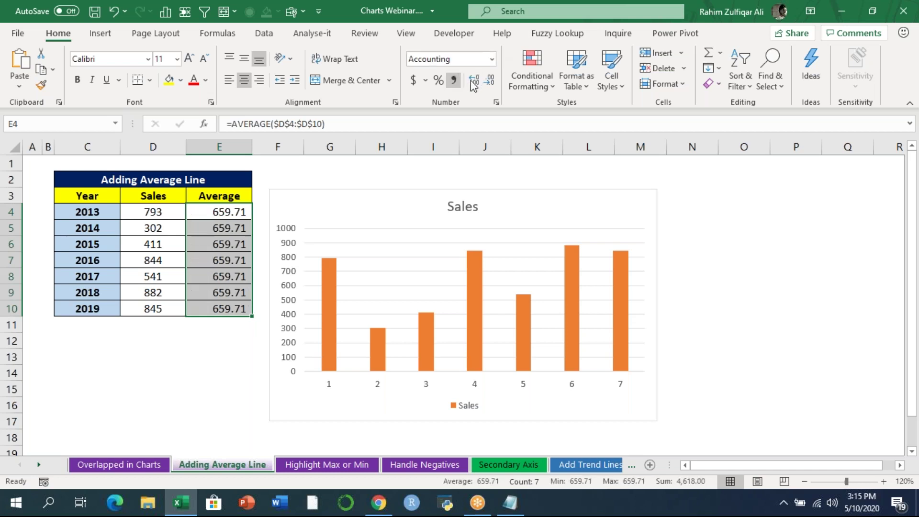
click(487, 80)
click(487, 80)
click(487, 81)
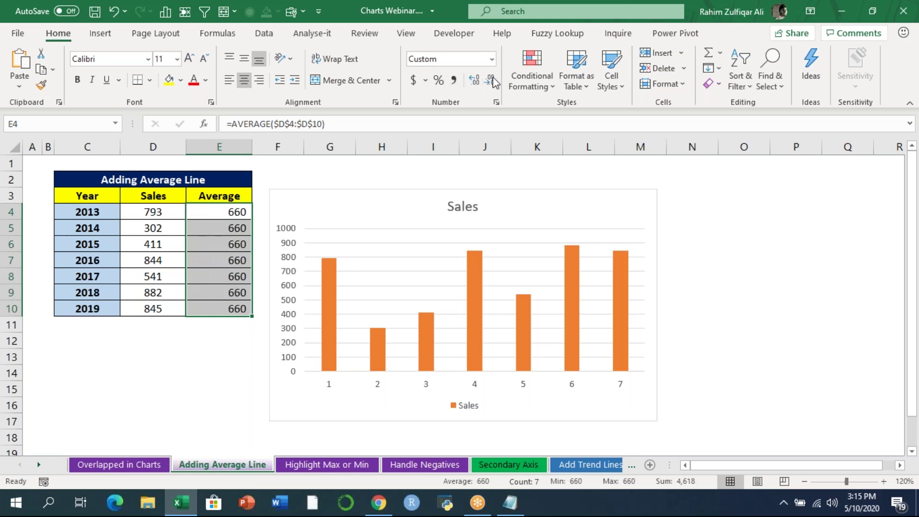
click(230, 211)
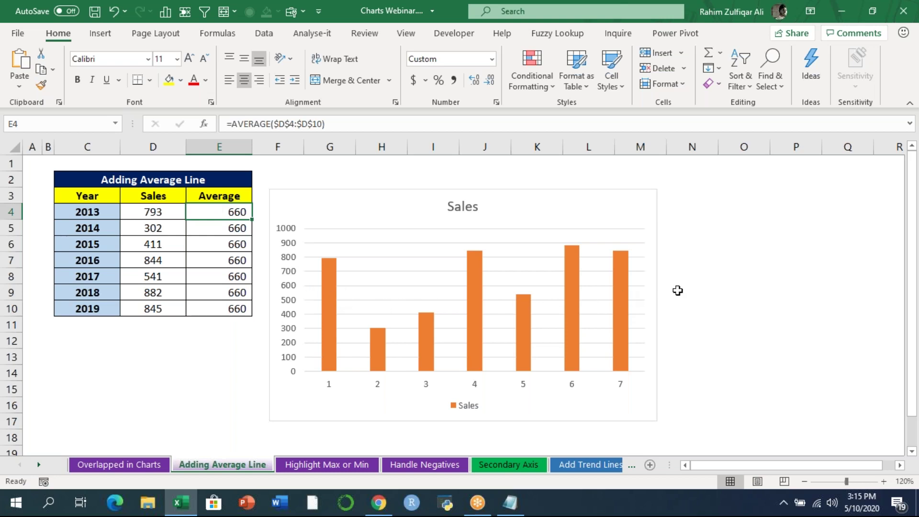
click(532, 202)
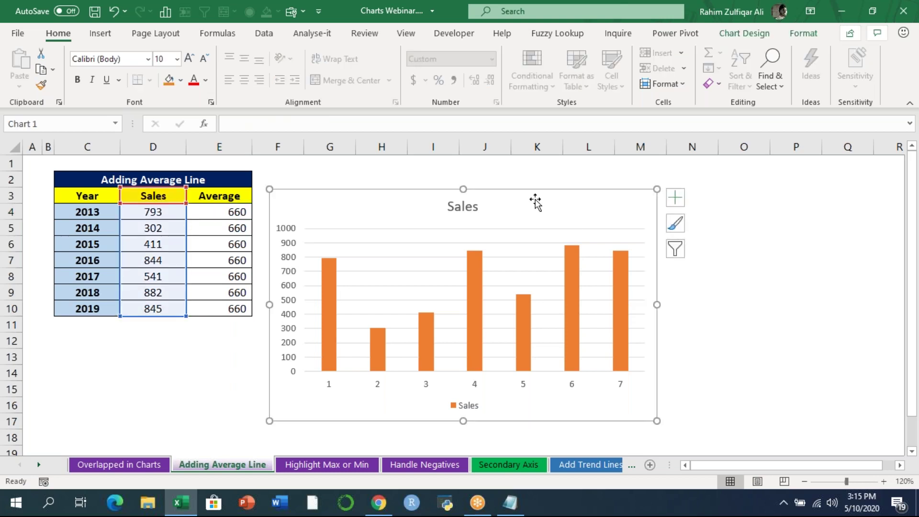
key(Delete)
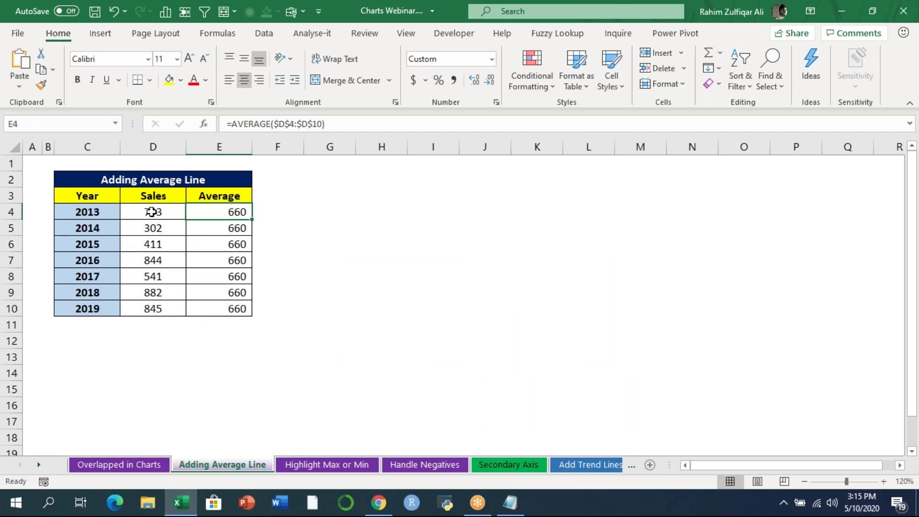
- Chart C3:E10 as an enlarged clustered column chart without the Year series, showing Sales and Average
drag(157, 212, 162, 306)
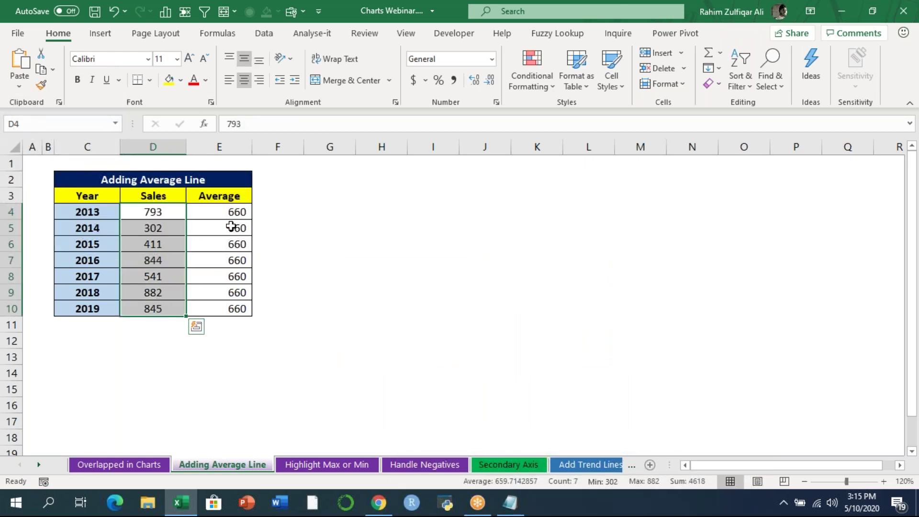
click(232, 209)
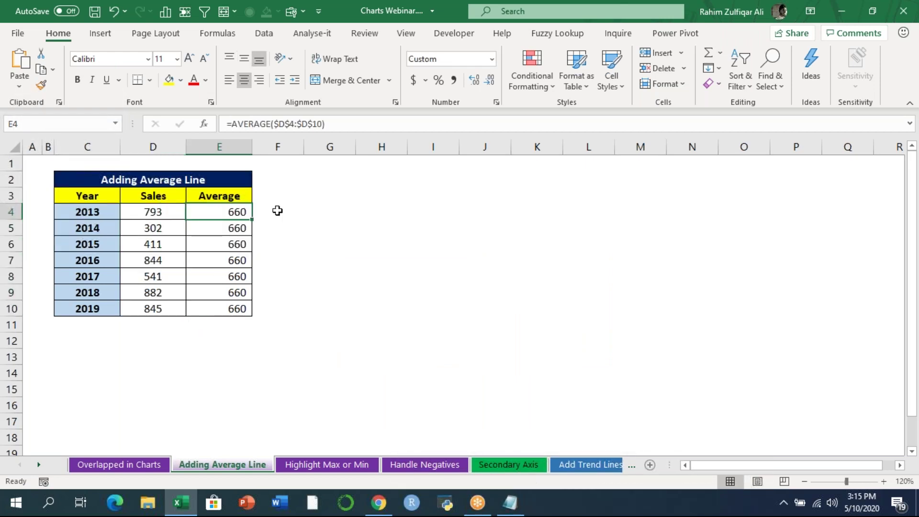
drag(95, 196, 232, 304)
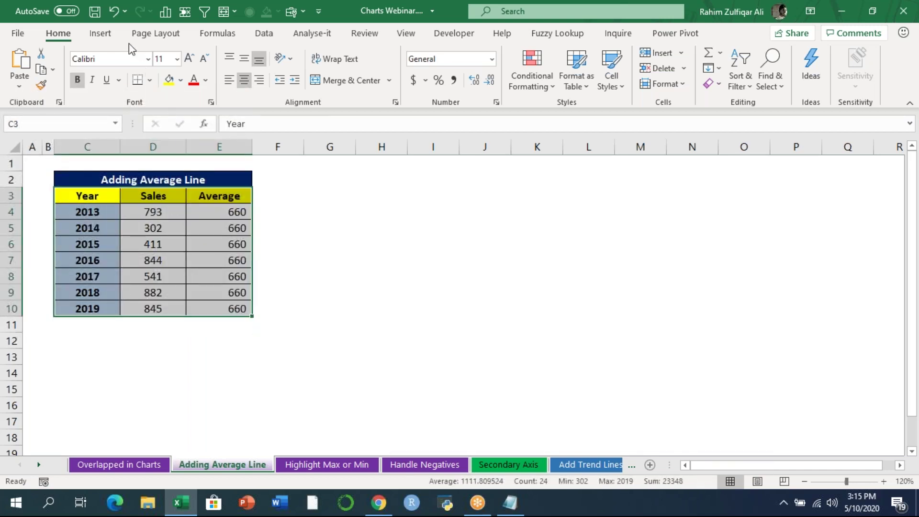
click(115, 37)
click(360, 53)
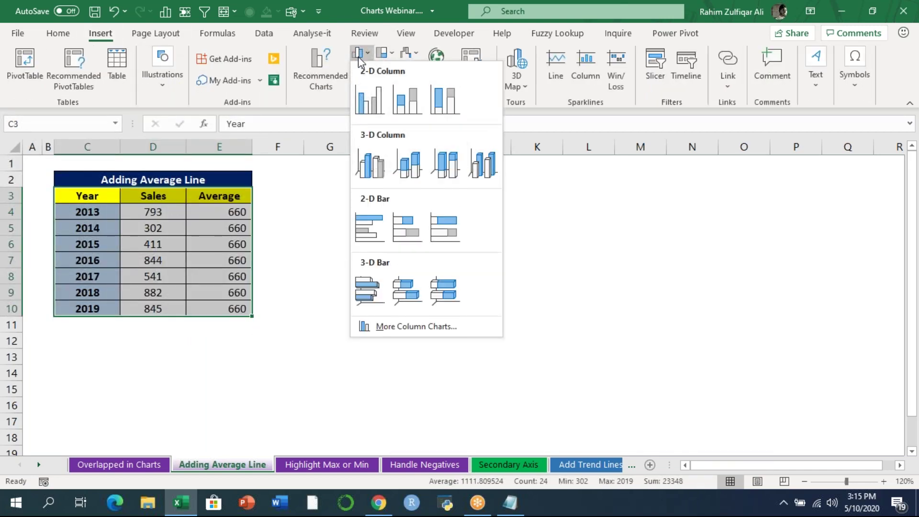
click(369, 95)
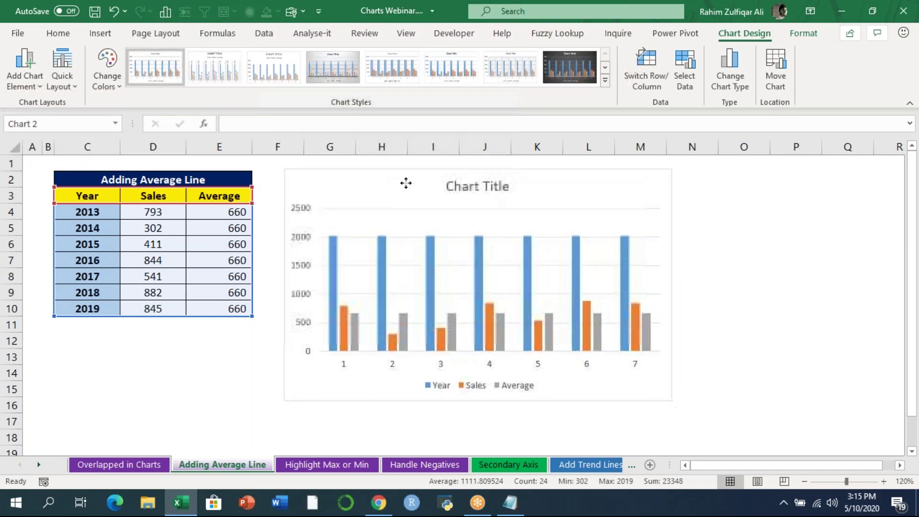
drag(667, 401, 756, 431)
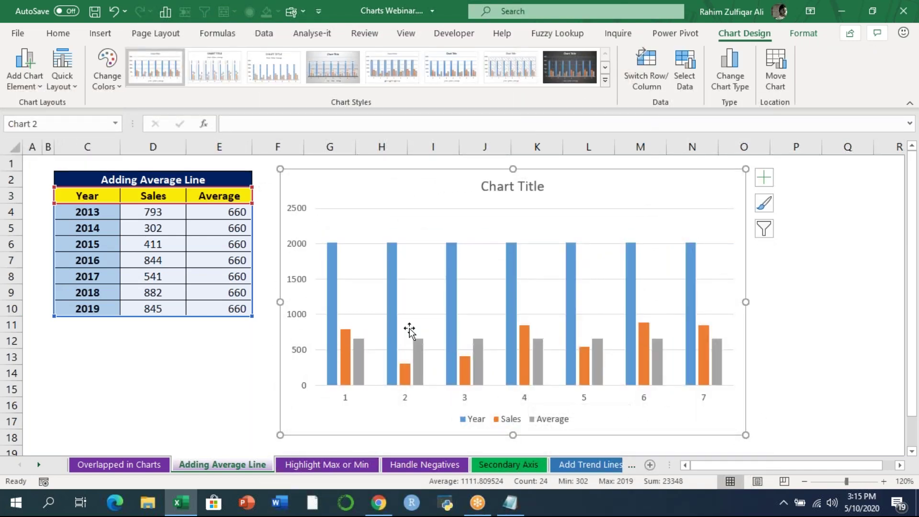
click(394, 316)
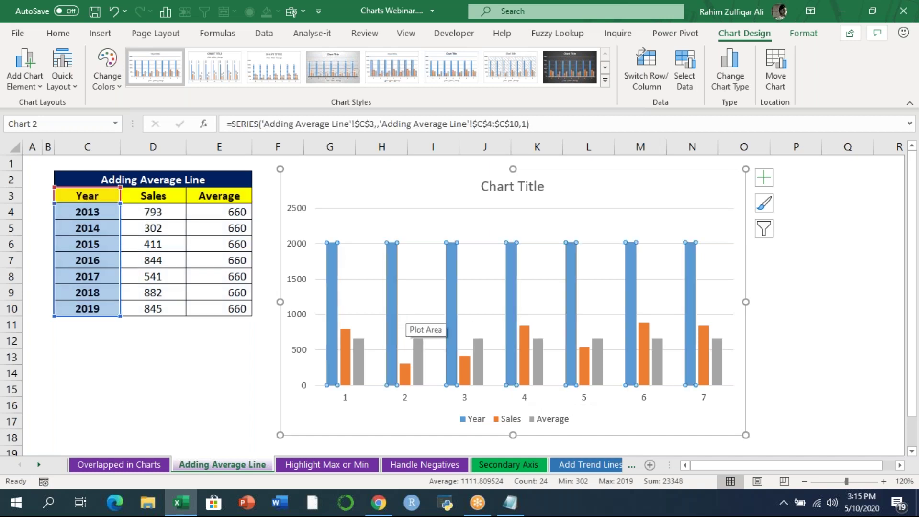
key(Delete)
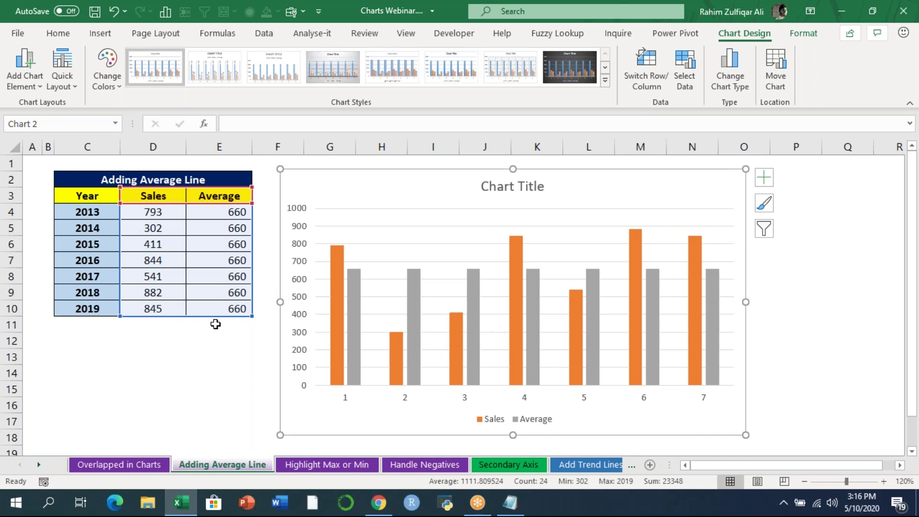
click(221, 342)
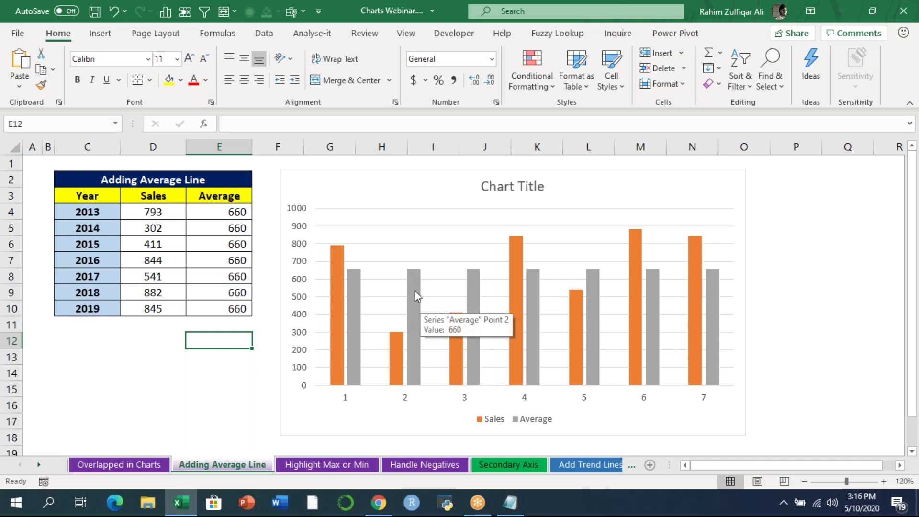
- Change the Average series chart type to Line, making a combined column and line chart
right_click(410, 276)
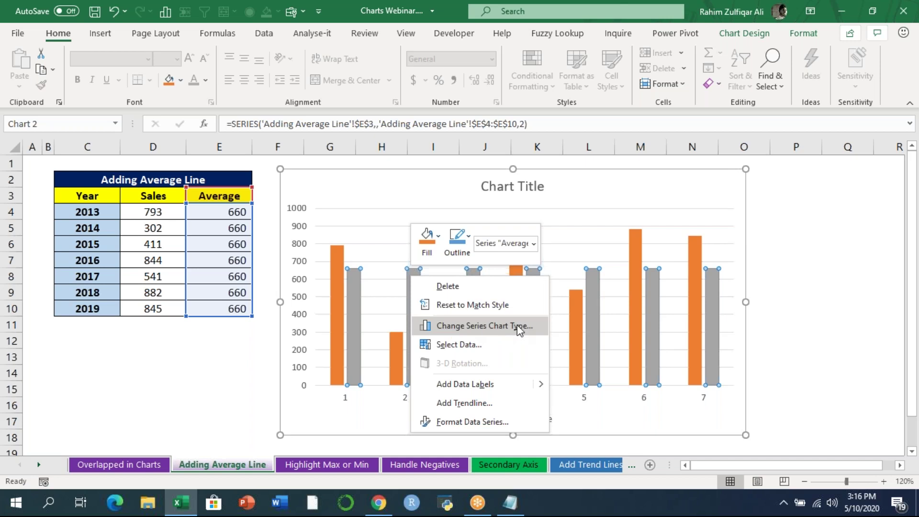
click(491, 325)
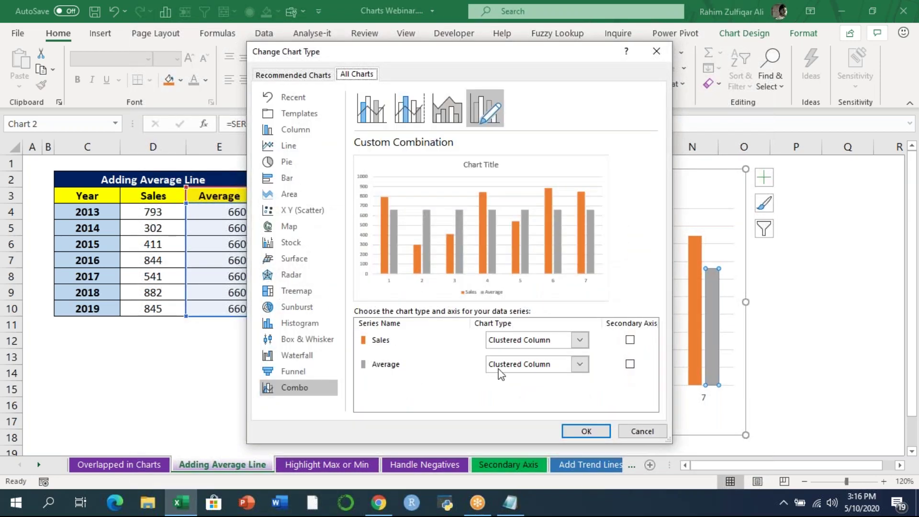
click(521, 367)
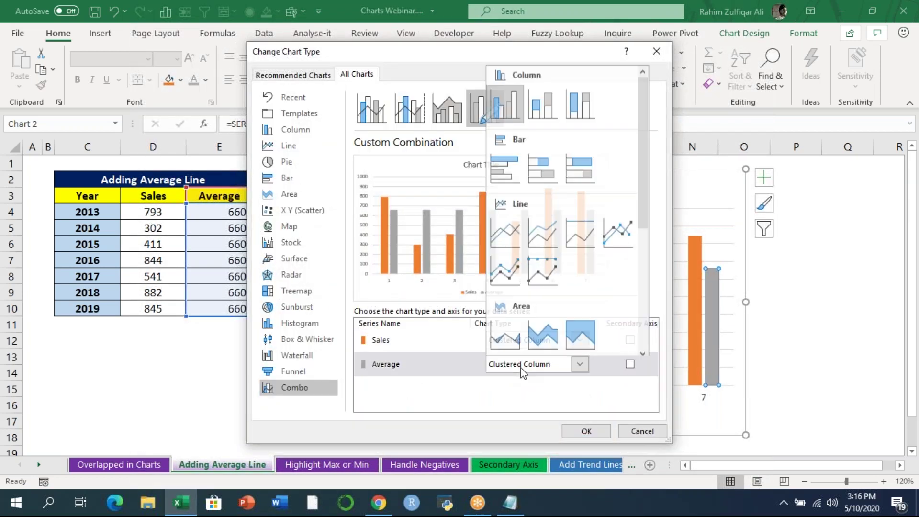
click(508, 234)
click(599, 431)
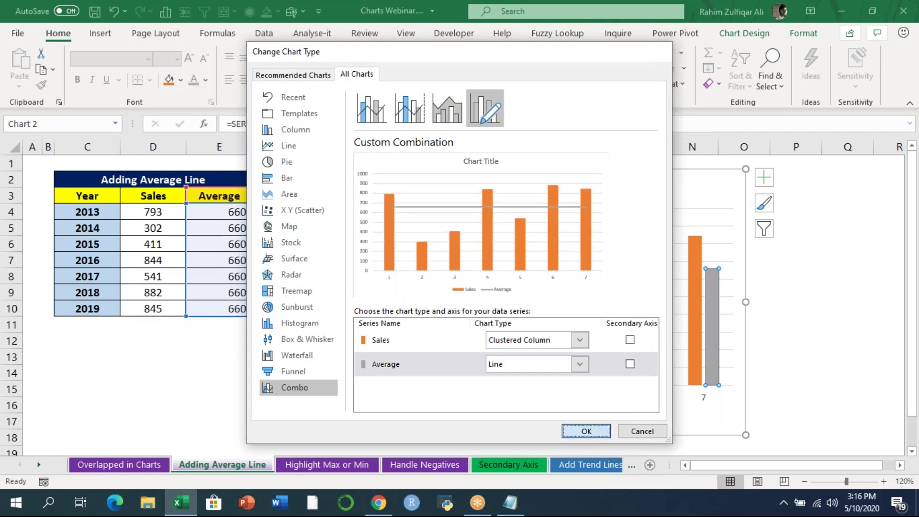
click(778, 373)
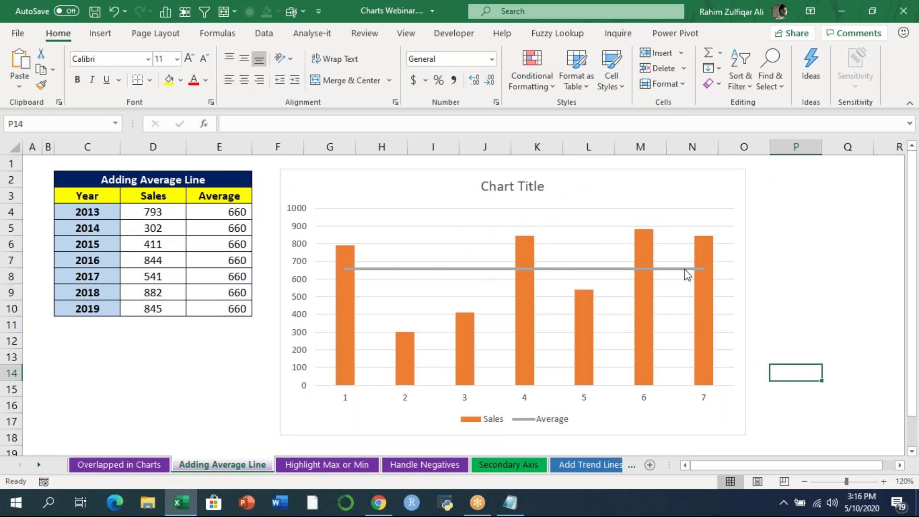
- Check the average formula in E4 and switch to the Highlight Max or Min sheet
mouse_move(688, 274)
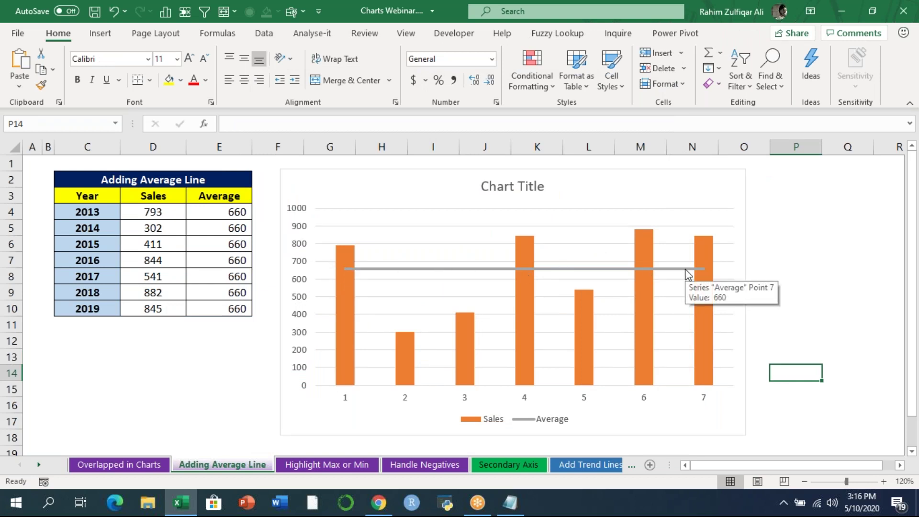
click(233, 214)
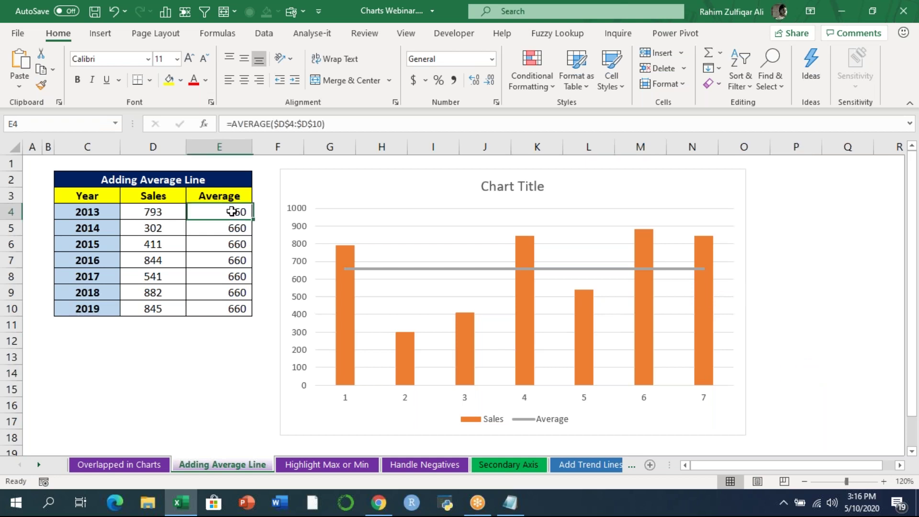
click(326, 466)
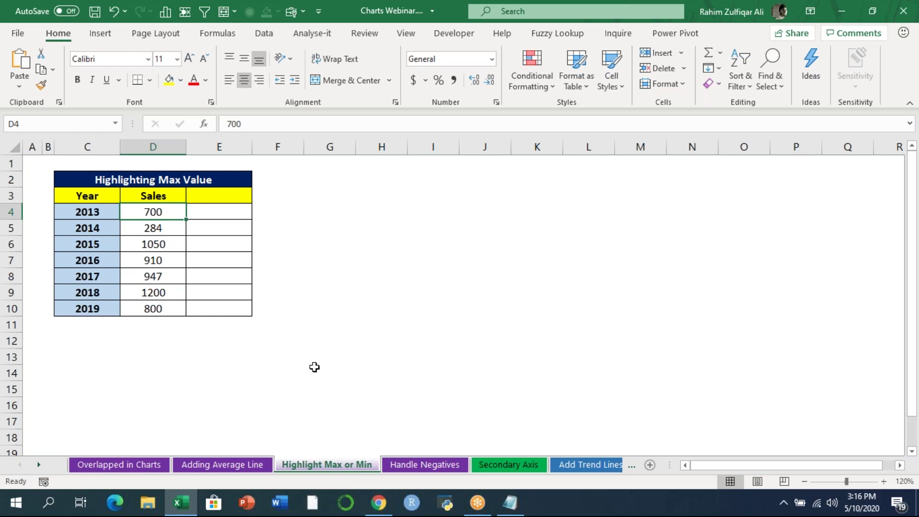
- Chart C3:D10 as a clustered column chart and remove the Year series
drag(94, 198, 153, 306)
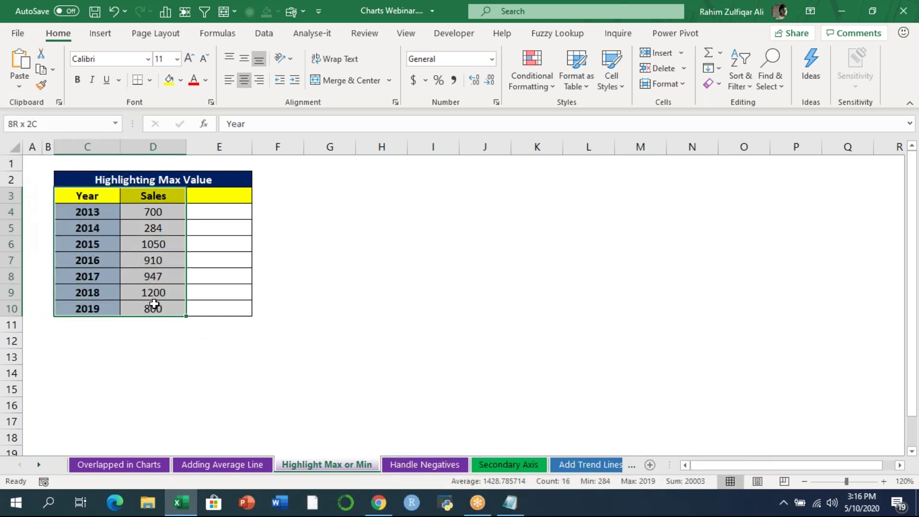
click(99, 34)
click(354, 52)
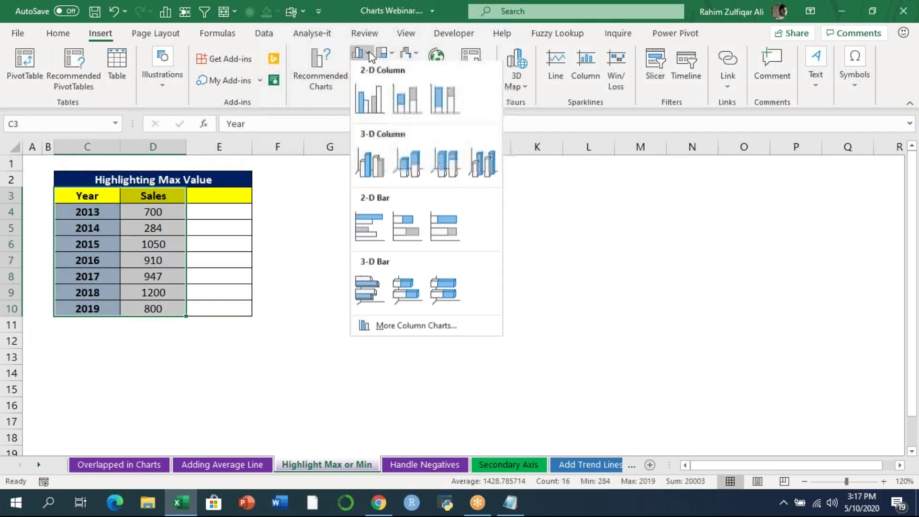
click(375, 96)
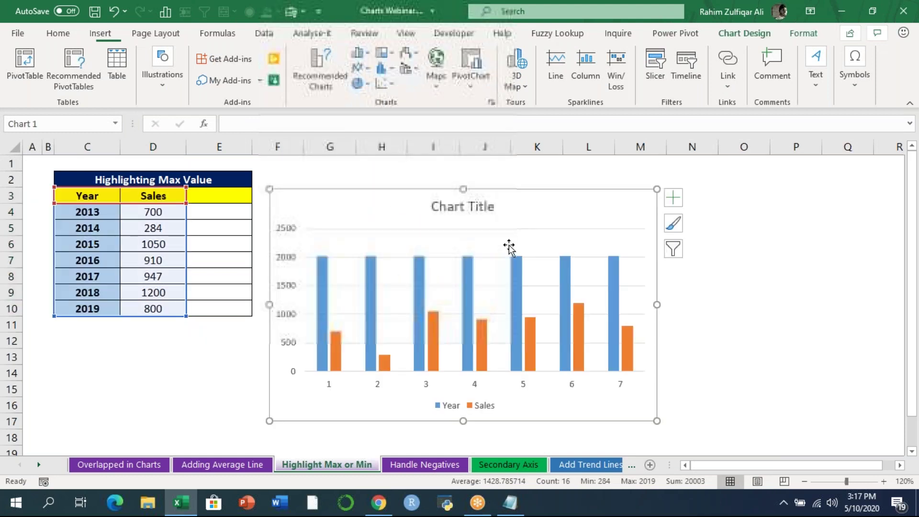
click(516, 279)
key(Delete)
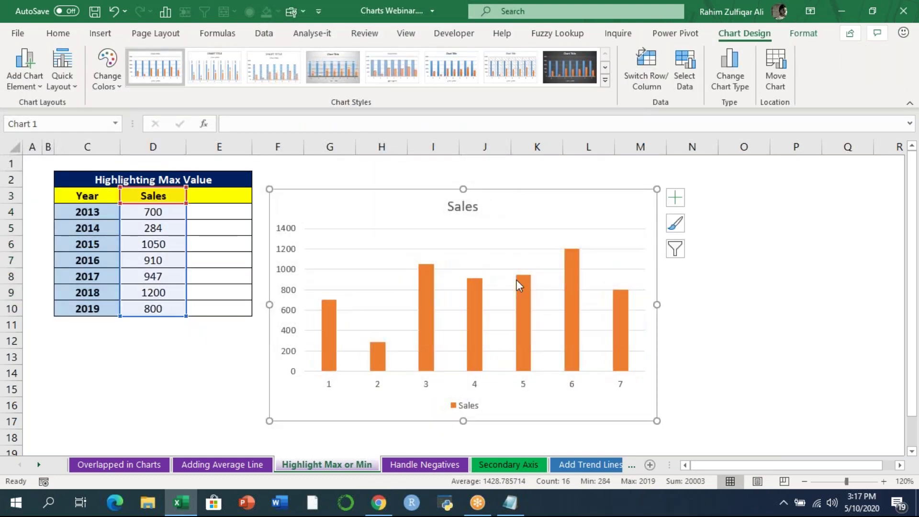
- Set the horizontal axis labels to the years in C4:C10
right_click(523, 385)
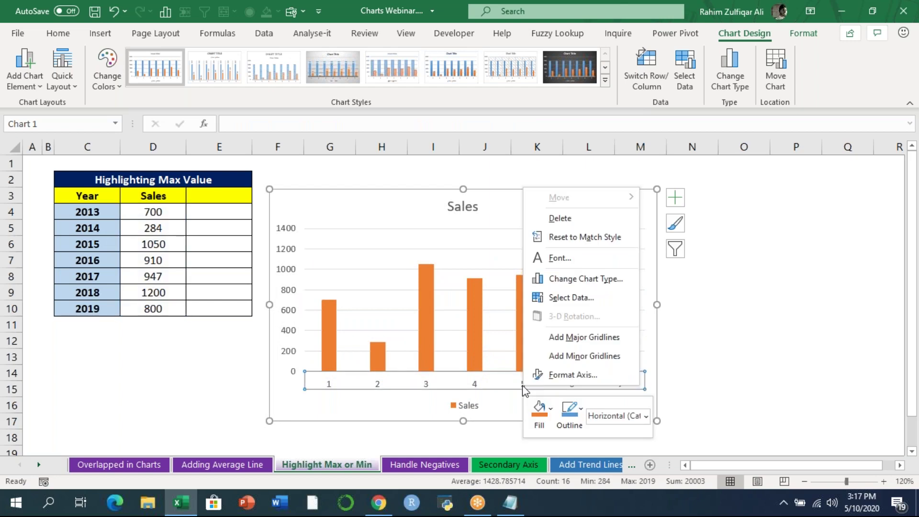
click(569, 298)
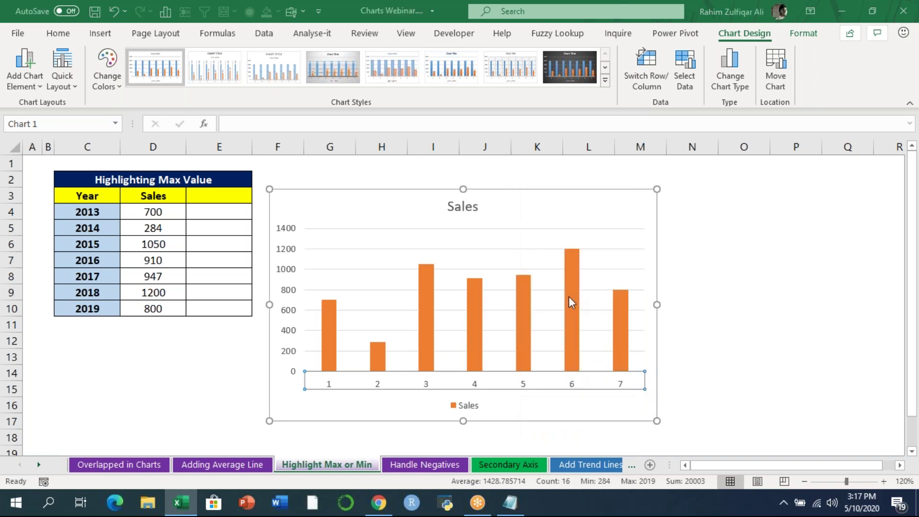
click(433, 216)
drag(93, 210, 95, 309)
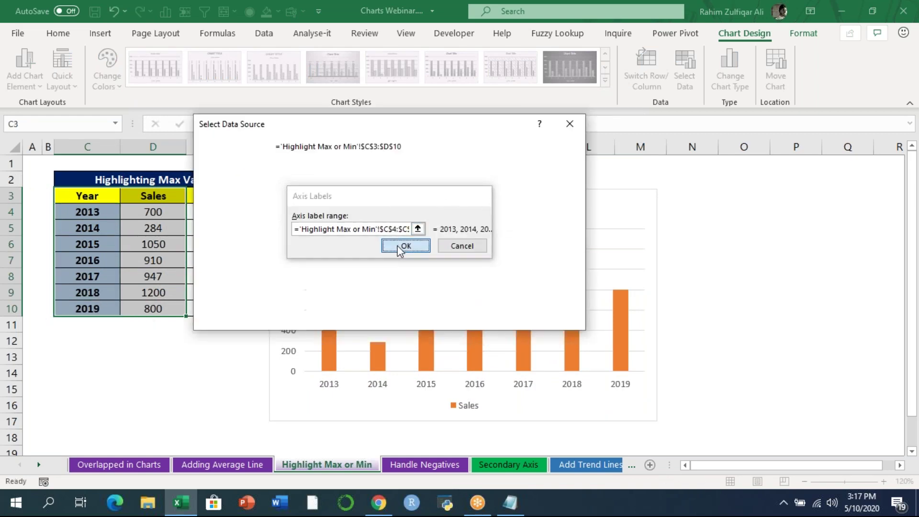
click(406, 245)
click(496, 318)
click(751, 320)
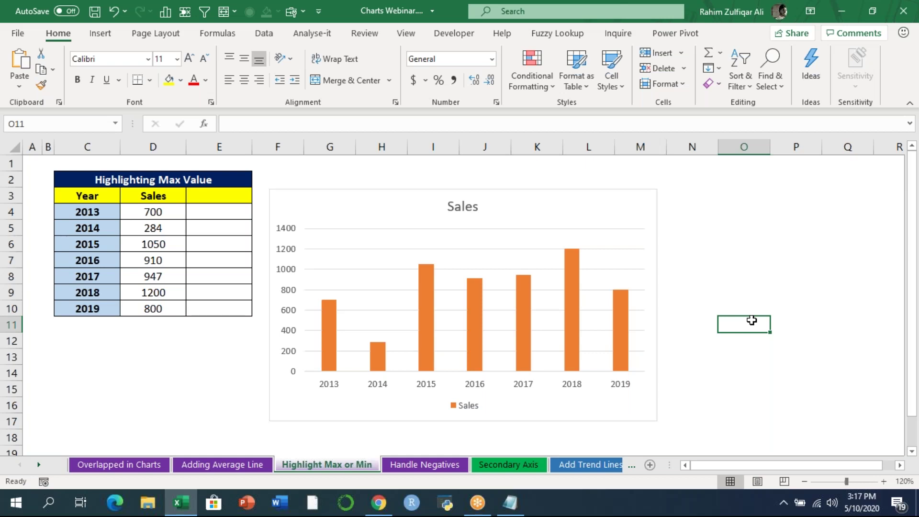
- Select the 2014 sales cell D5 in the table
click(672, 19)
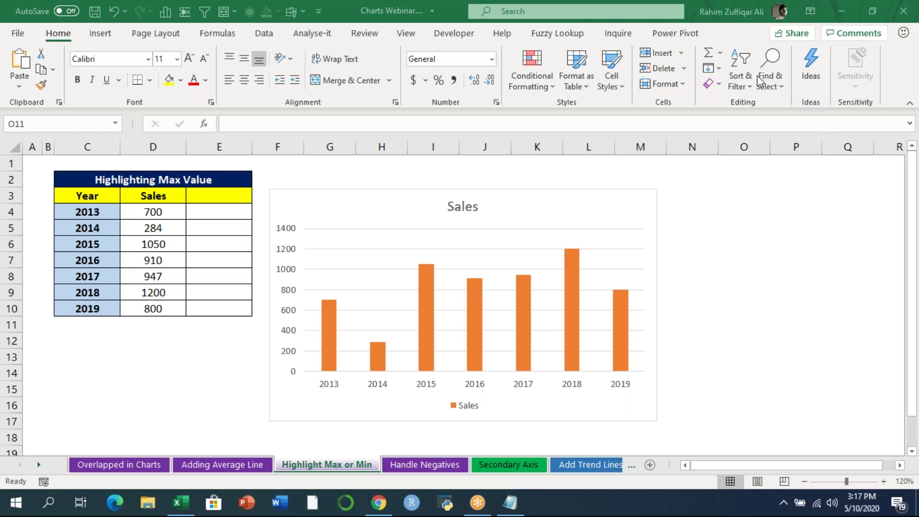
click(161, 259)
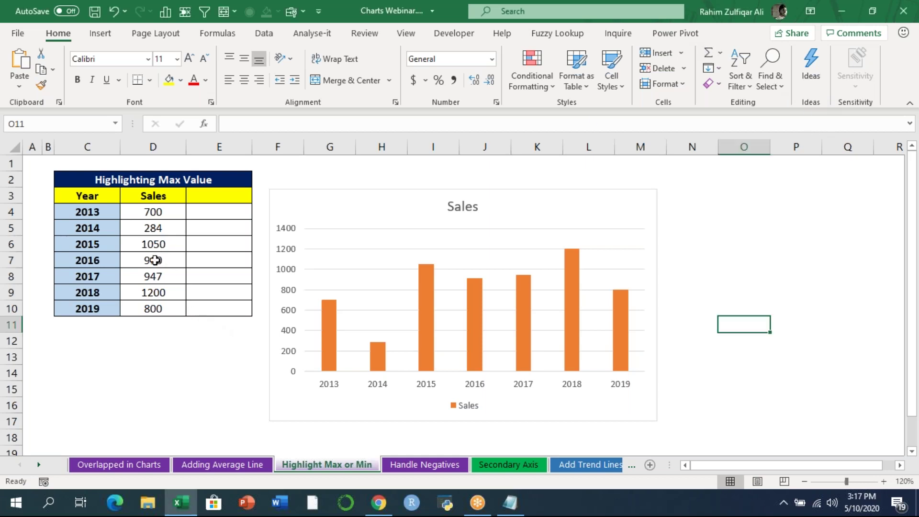
key(Up)
key(Up)
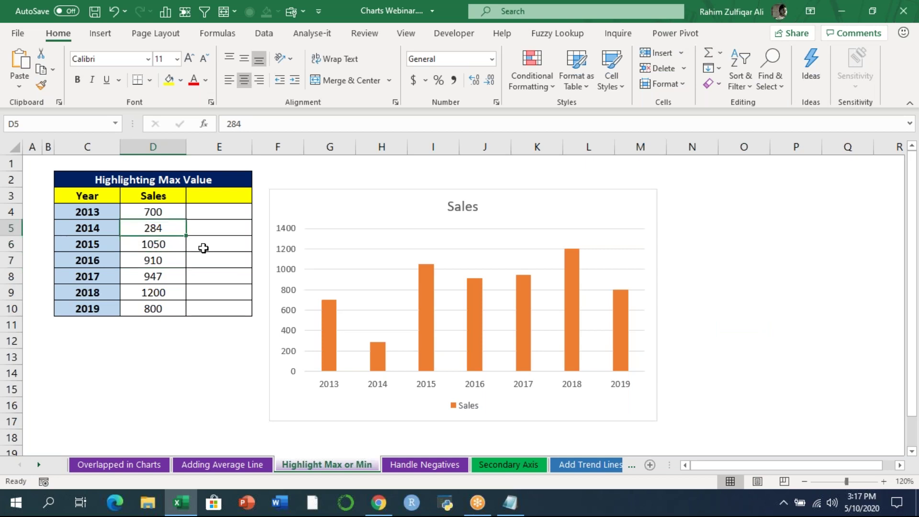
- Enter 1350 as the 2014 sales value, then select the Sales values D4:D10
text(1350)
key(Return)
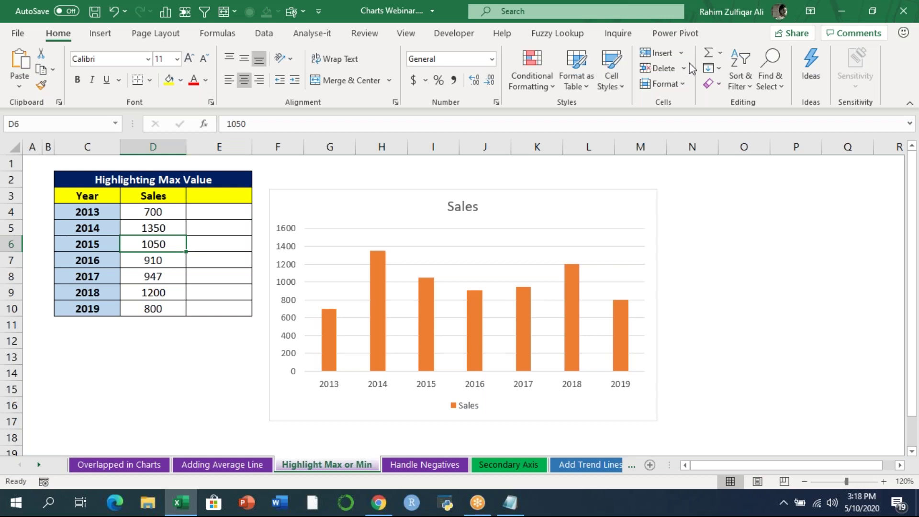
click(735, 85)
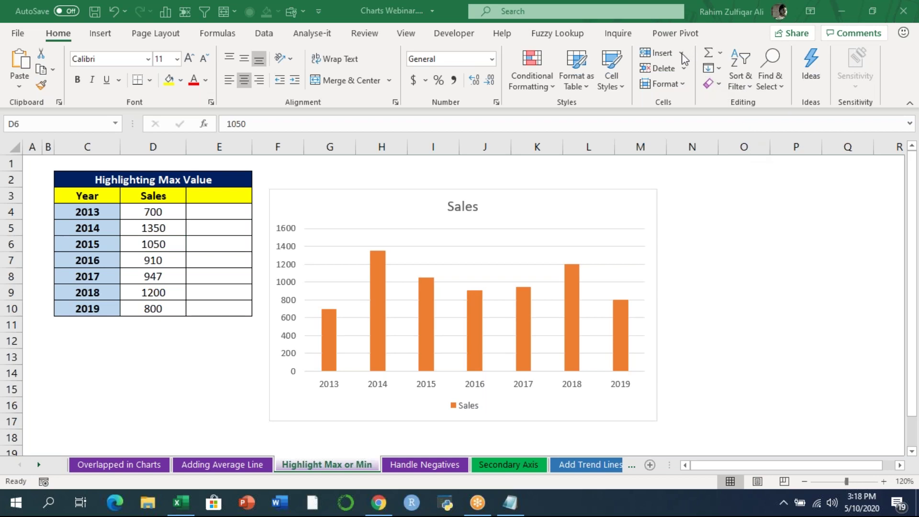
click(745, 308)
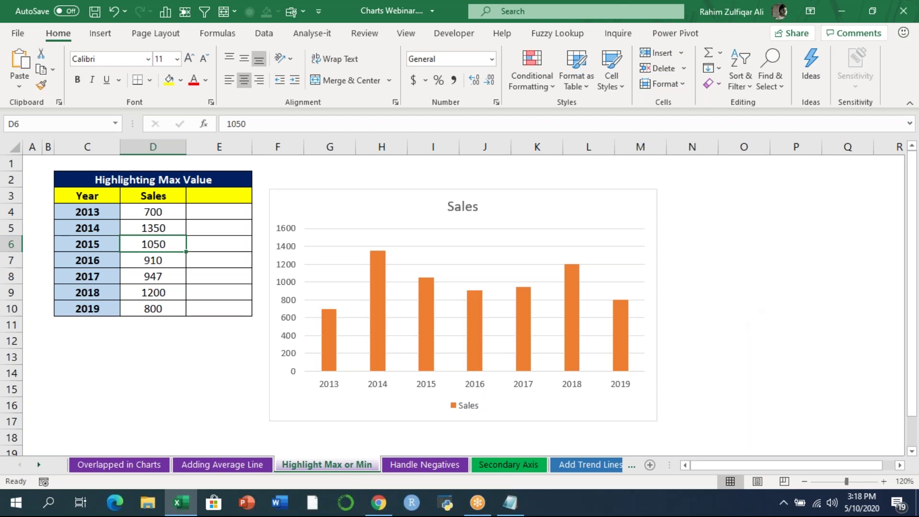
drag(160, 211, 157, 311)
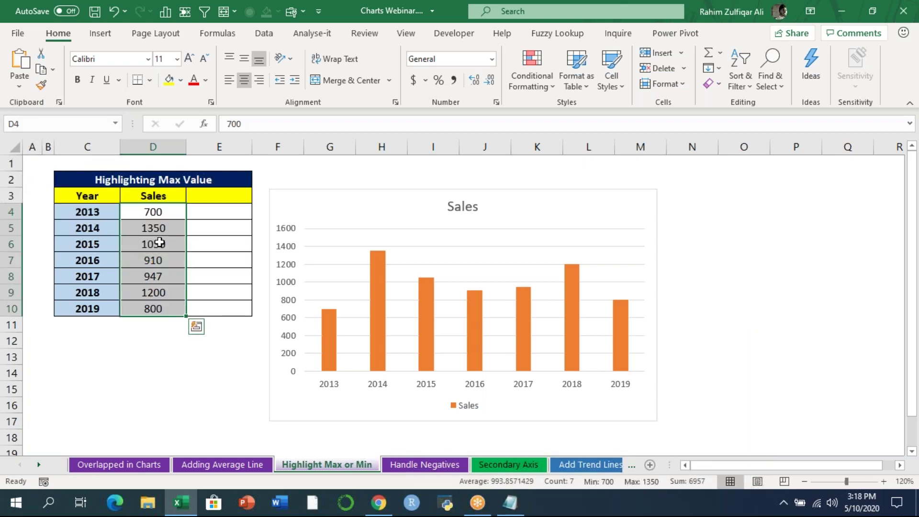
mouse_move(372, 293)
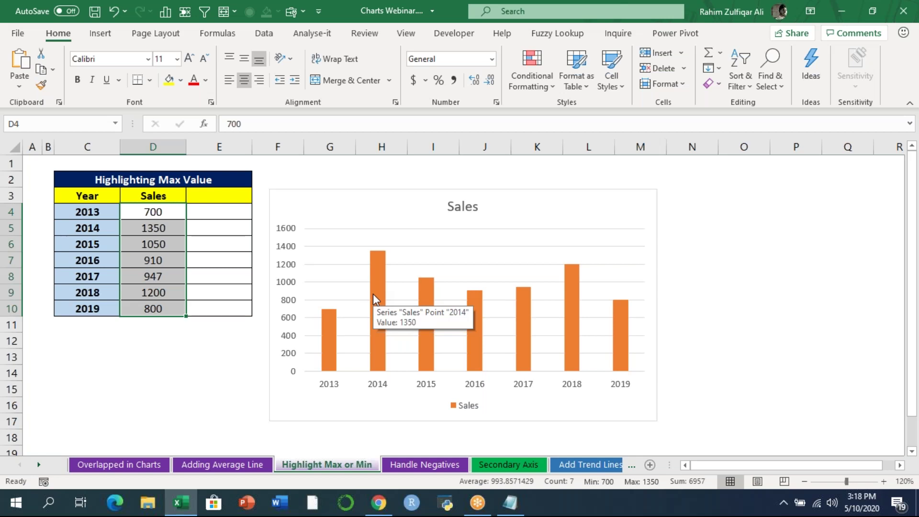
- Enter =IF(D4=MAX($D$4:$D$10),D4,NA()) in helper cell E4
click(232, 212)
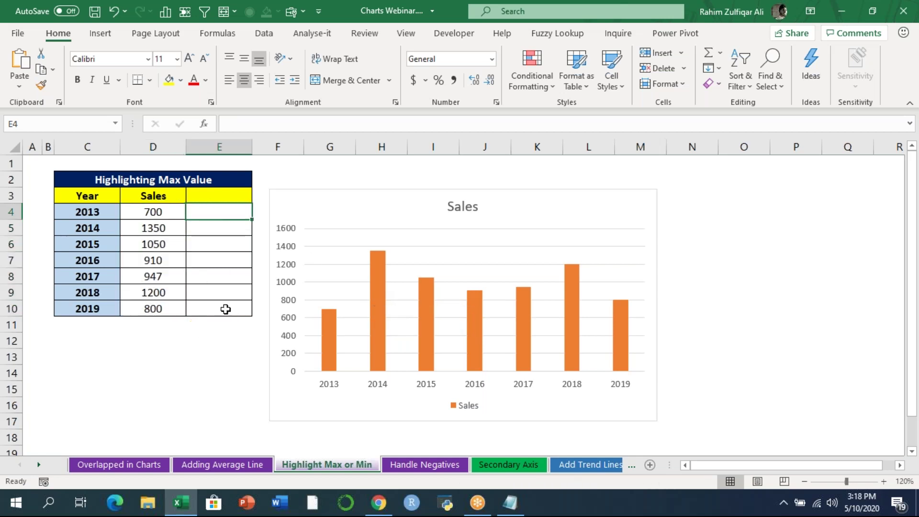
drag(219, 210, 215, 305)
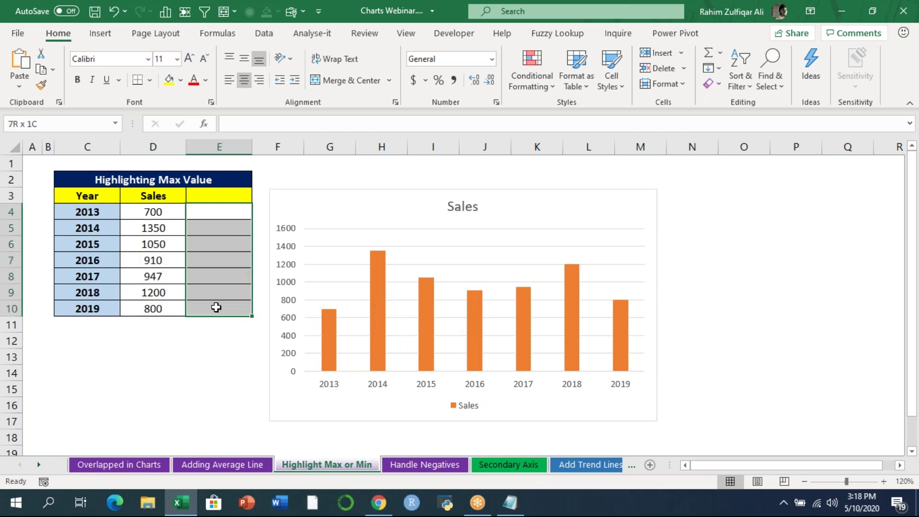
drag(219, 231, 218, 308)
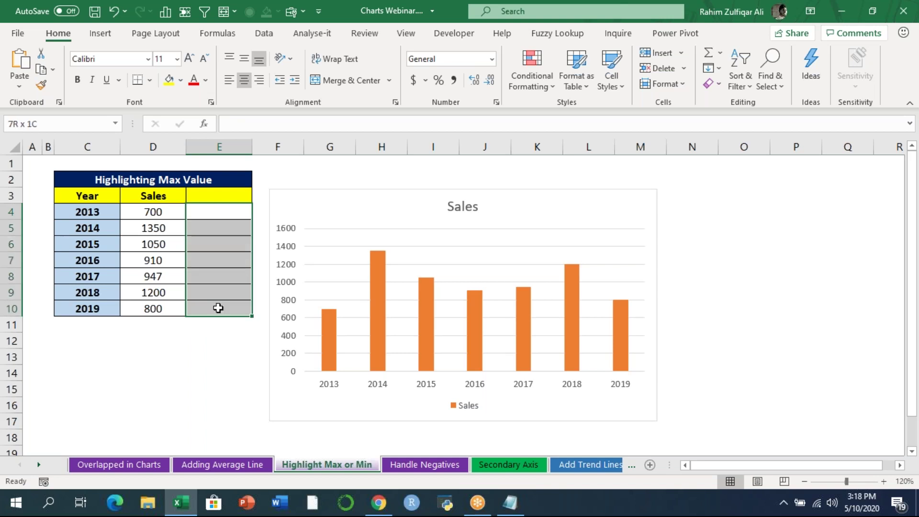
click(218, 213)
text(=IF()
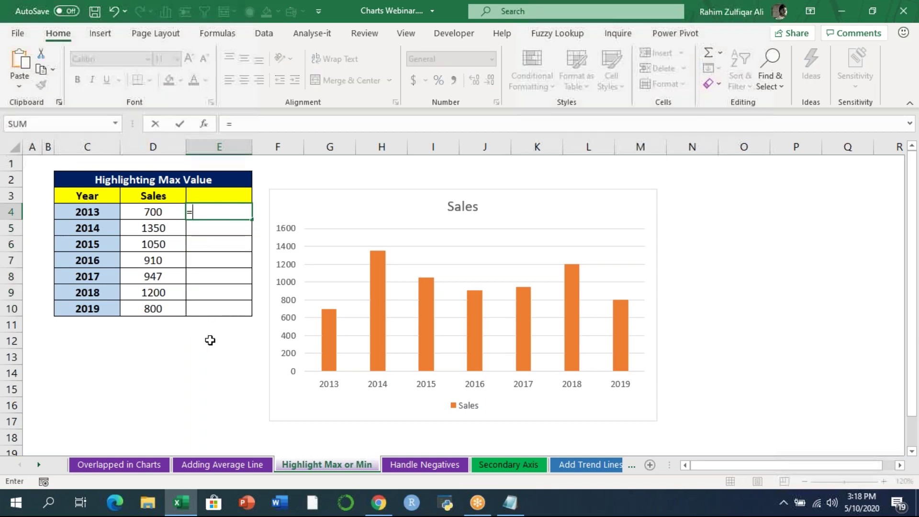
click(153, 211)
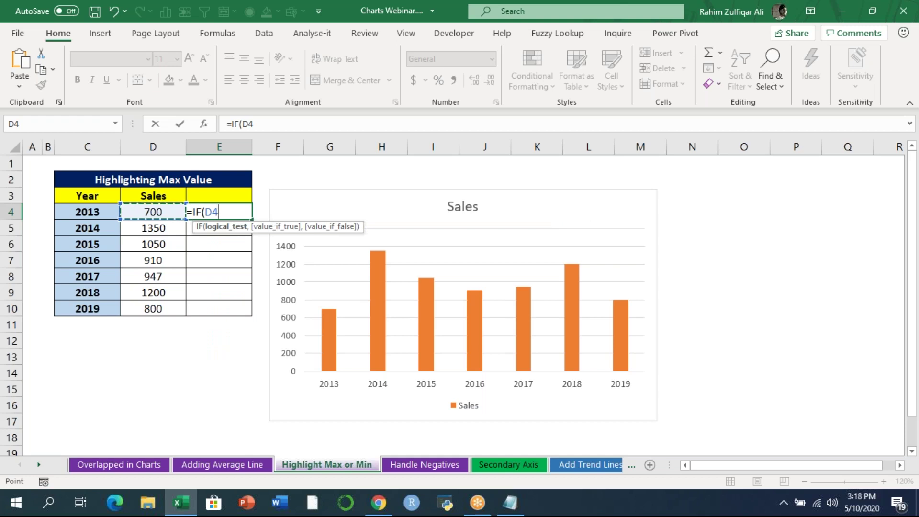
text(=MAX()
key(Left)
key(ctrl+shift+Down)
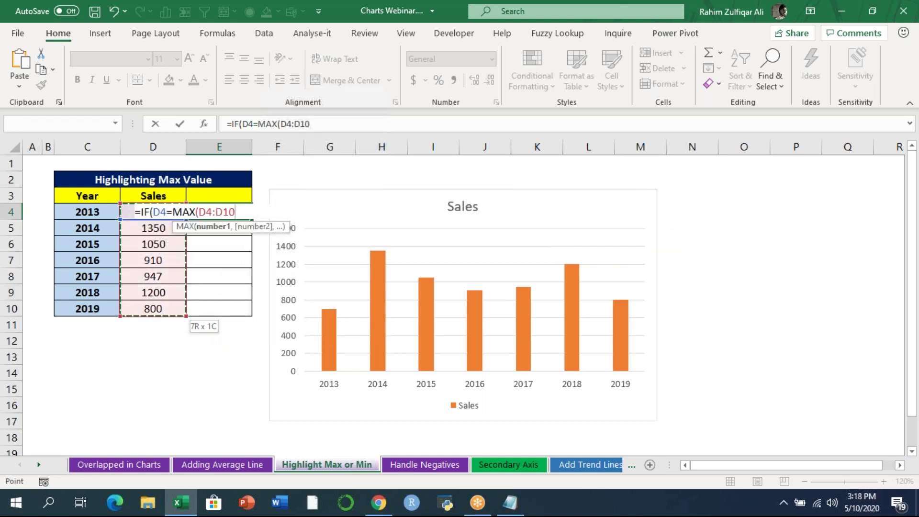
key(F4)
text())
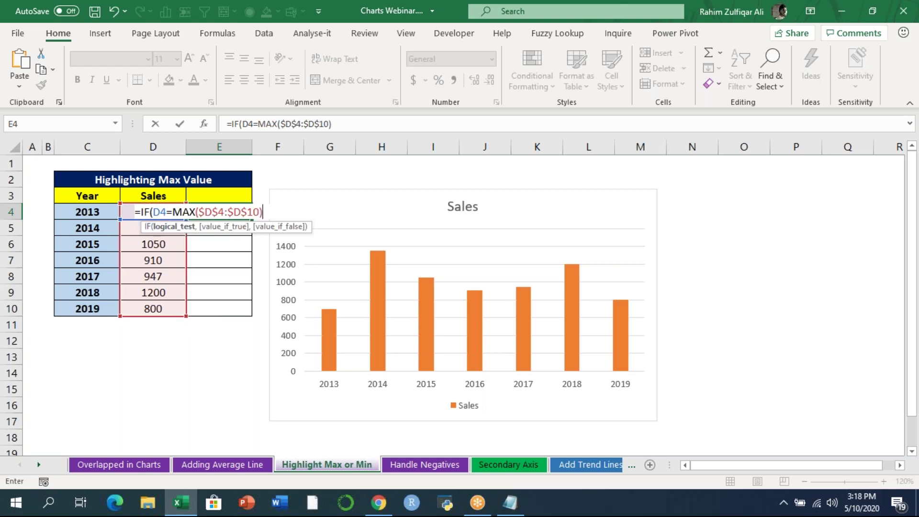
text(,)
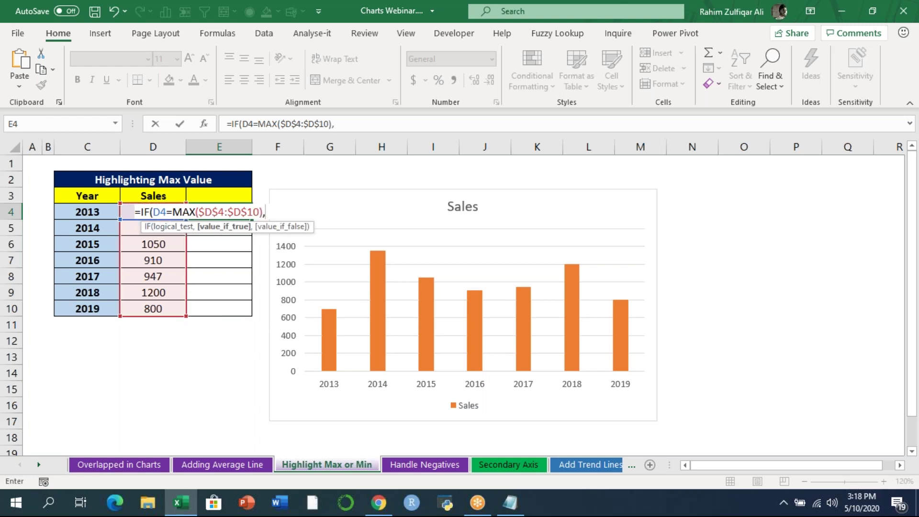
key(Left)
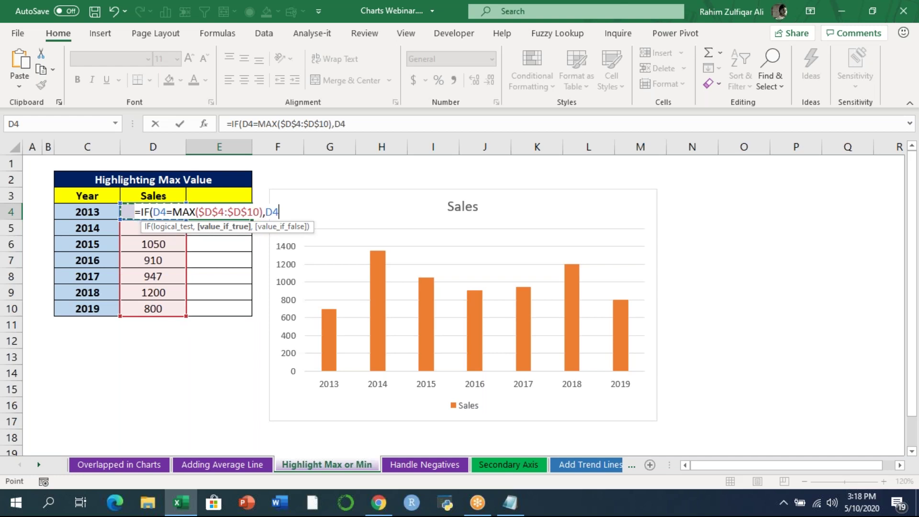
text(,)
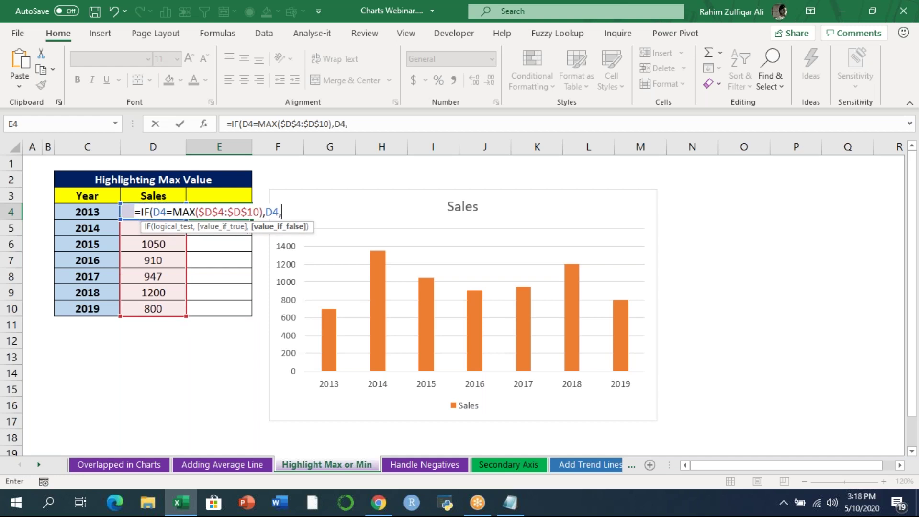
text(an)
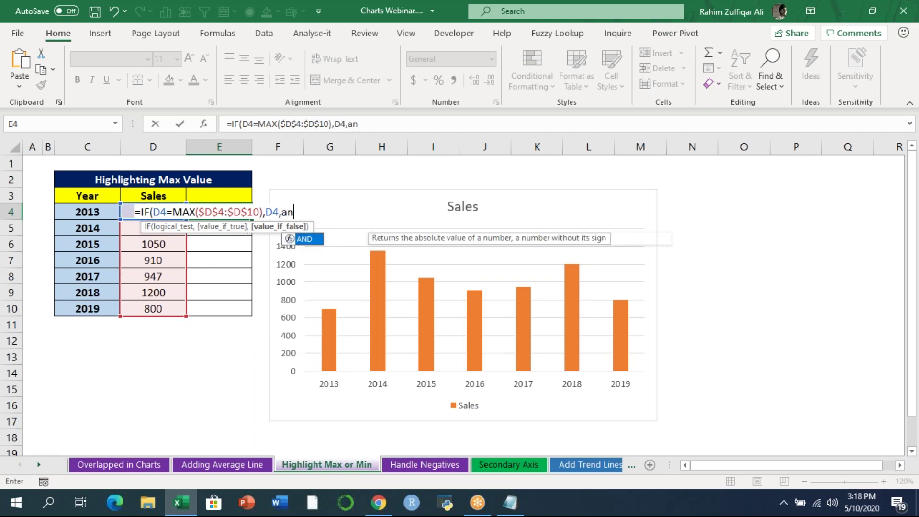
key(BackSpace)
key(BackSpace)
text(na)
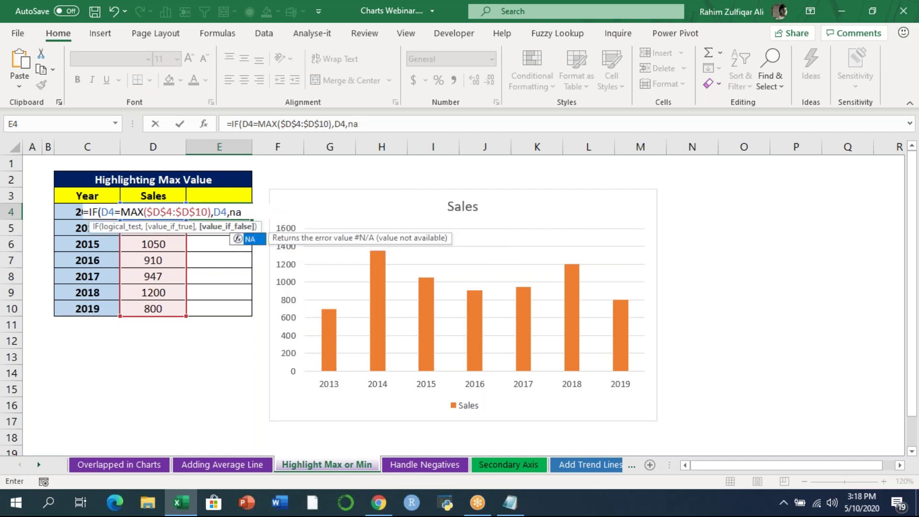
text(())
key(Return)
- Fill the max-highlighting formula down to E10
key(Up)
key(shift+Down)
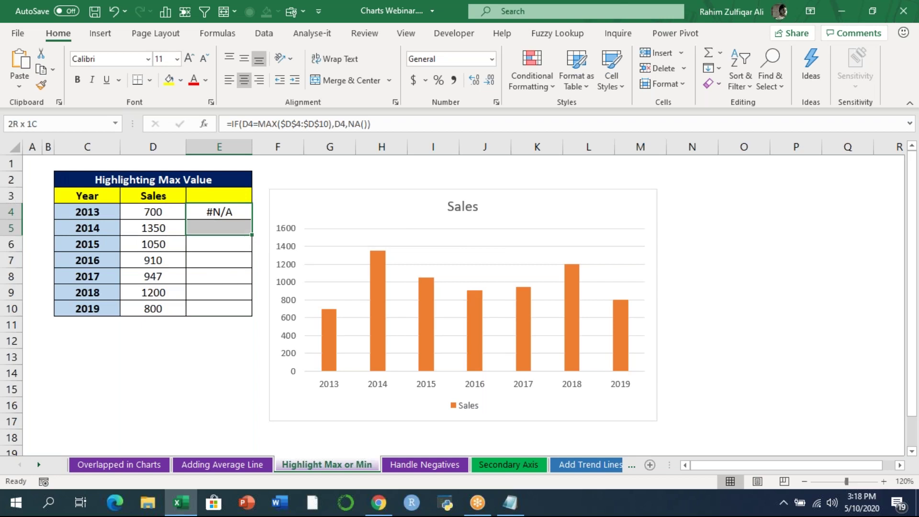
key(shift+Down)
key(shift+Down)
key(shift+Down)
key(shift+Down)
key(shift+Down)
key(ctrl+d)
- Compare the Sales values D4:D10 against the helper results, 1350 for 2014 and #N/A elsewhere
key(Left)
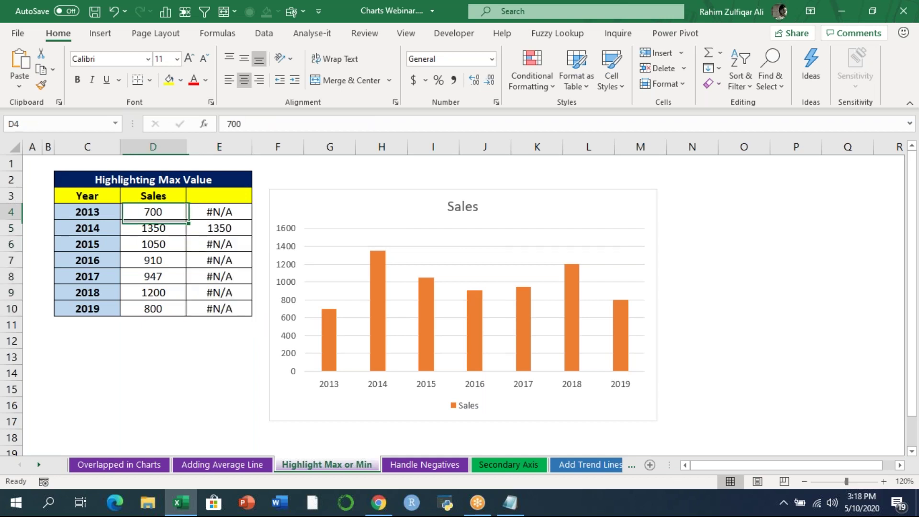
key(Right)
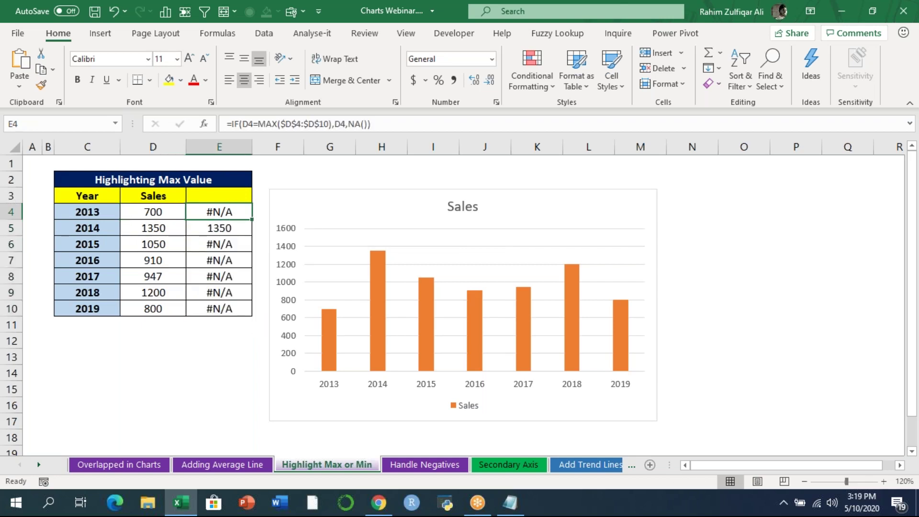
key(Left)
key(ctrl+shift+Down)
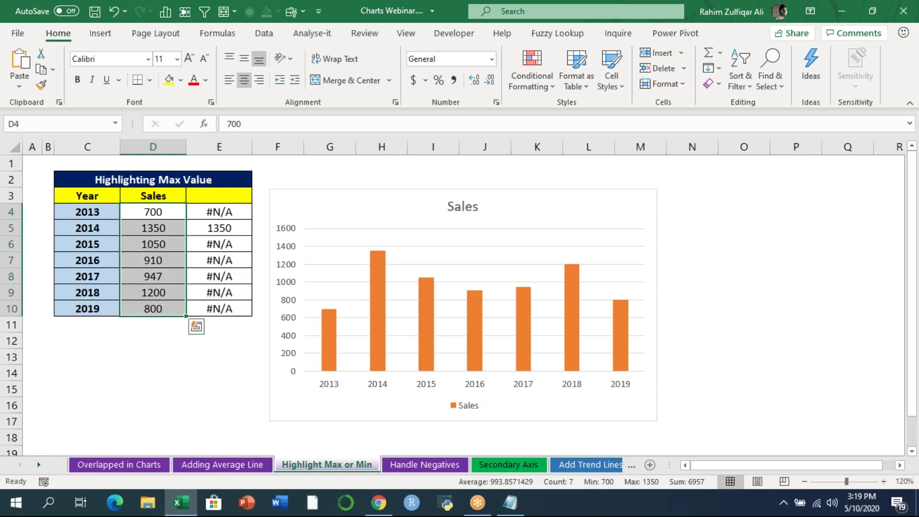
key(Down)
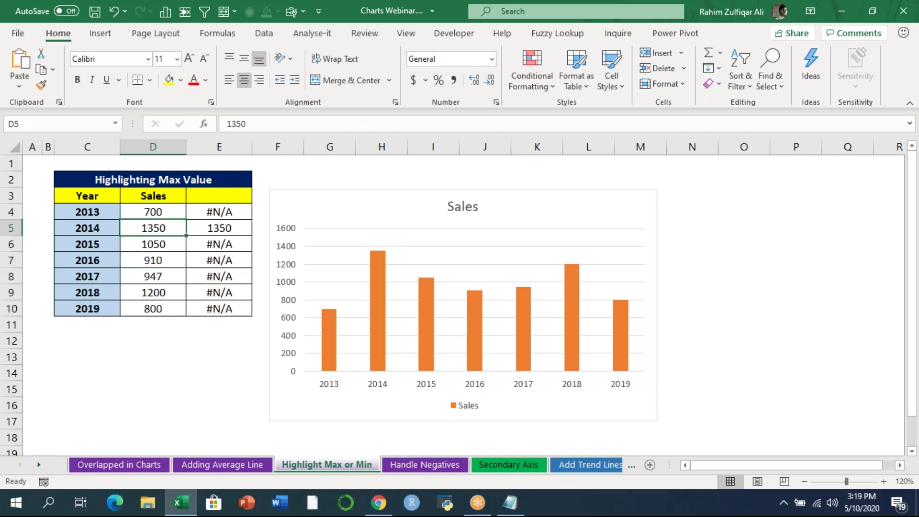
key(Up)
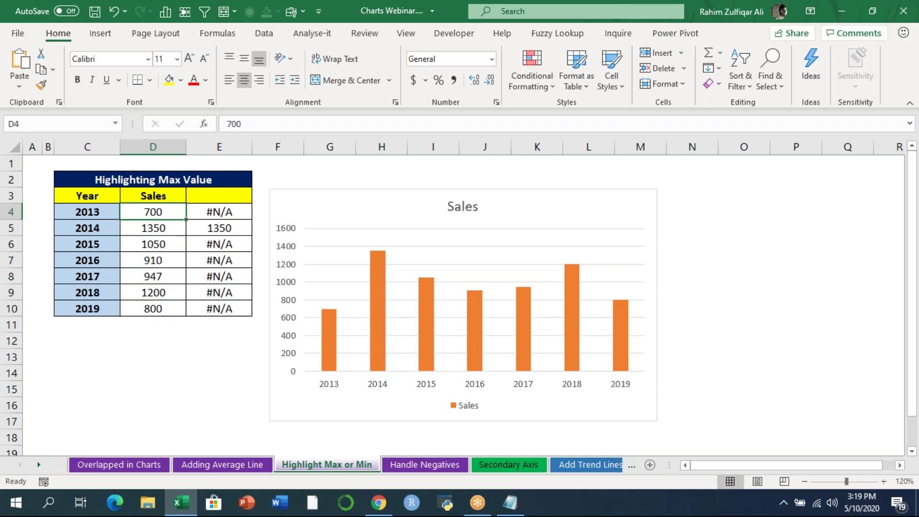
key(ctrl+shift+Down)
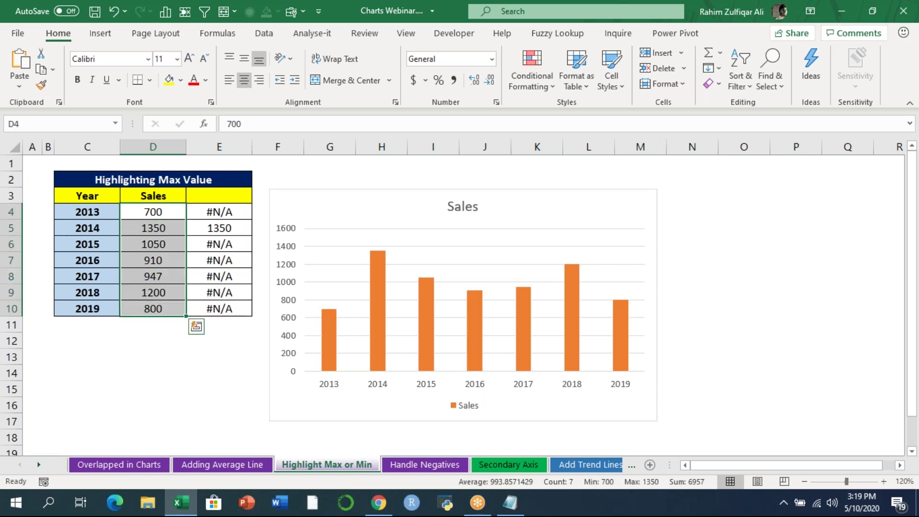
key(Right)
key(Left)
key(Right)
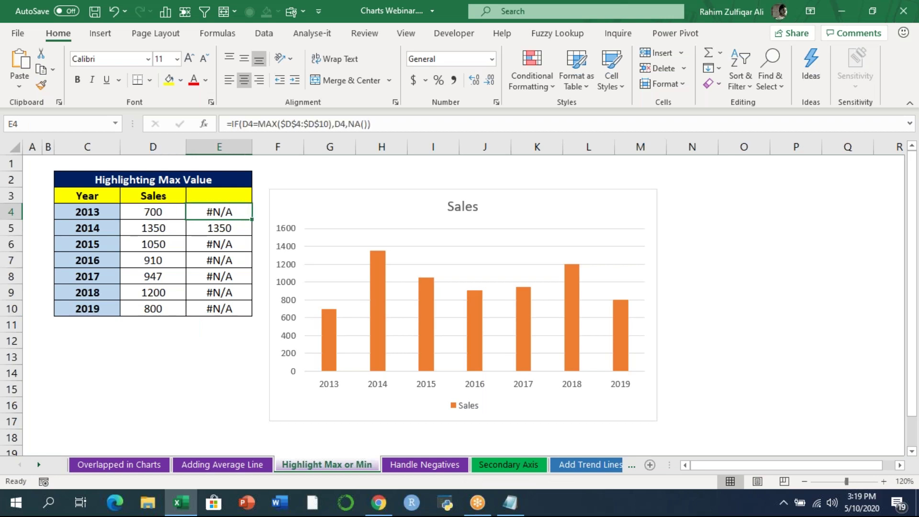
key(Down)
key(Down)
key(Down)
key(Left)
key(Right)
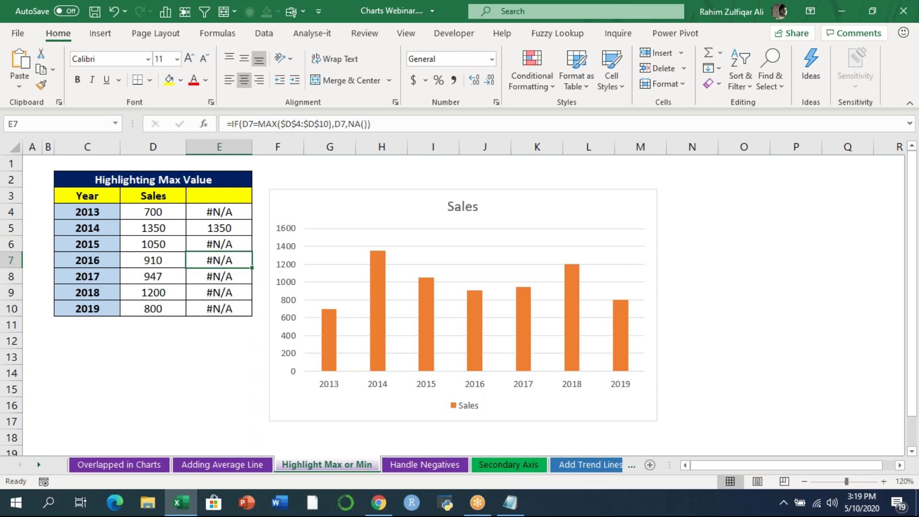
key(Down)
key(Down)
key(Down)
key(Down)
key(Down)
key(Down)
key(Left)
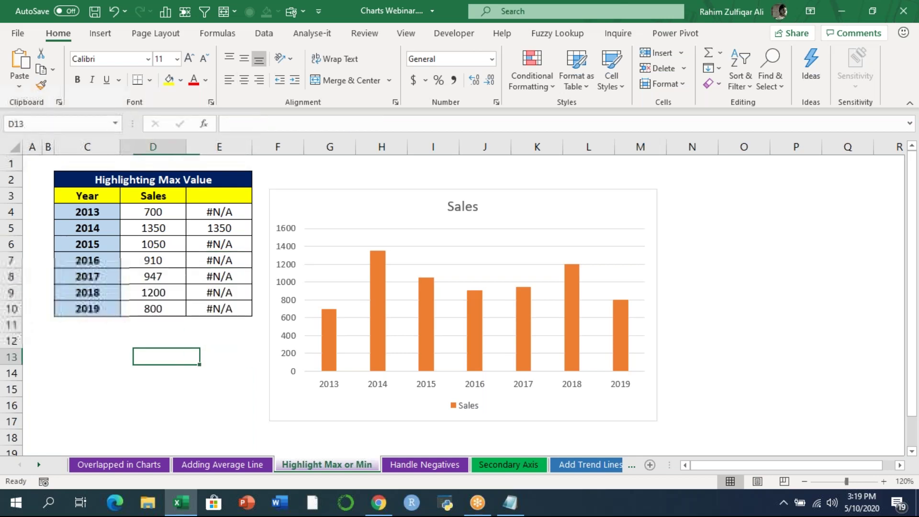
text(=na)
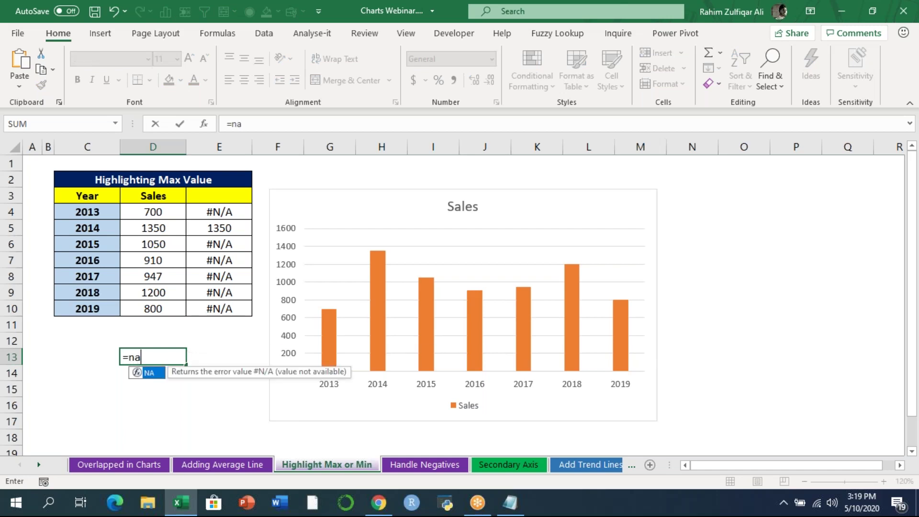
text(())
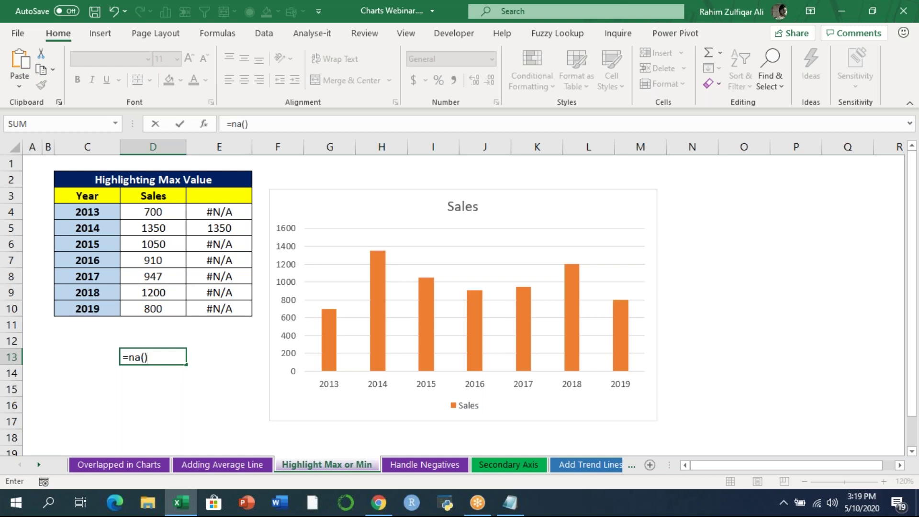
key(Return)
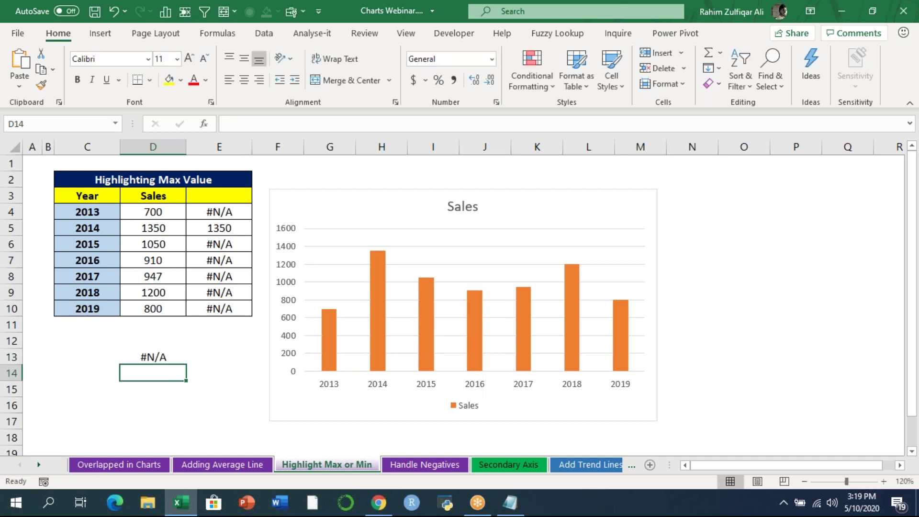
key(Up)
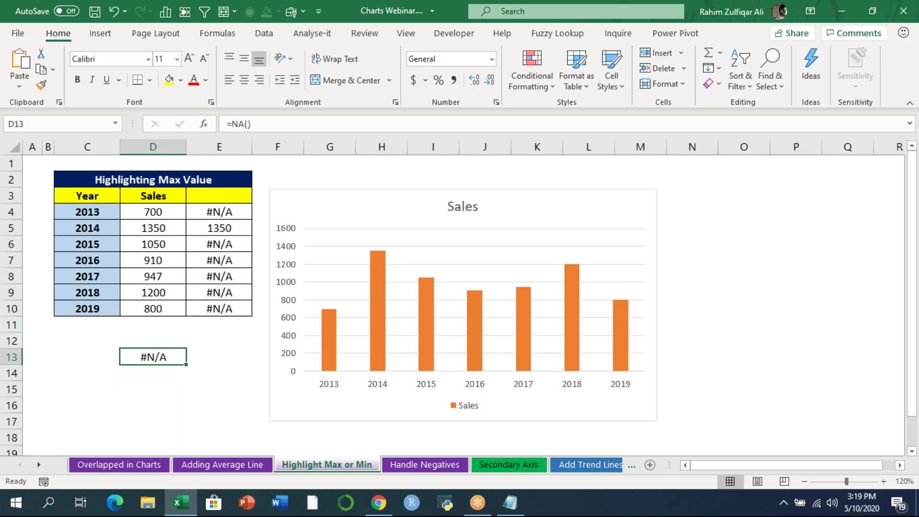
key(Delete)
- Replace the old chart with an enlarged clustered column chart of C3:E10, minus the year series
click(349, 195)
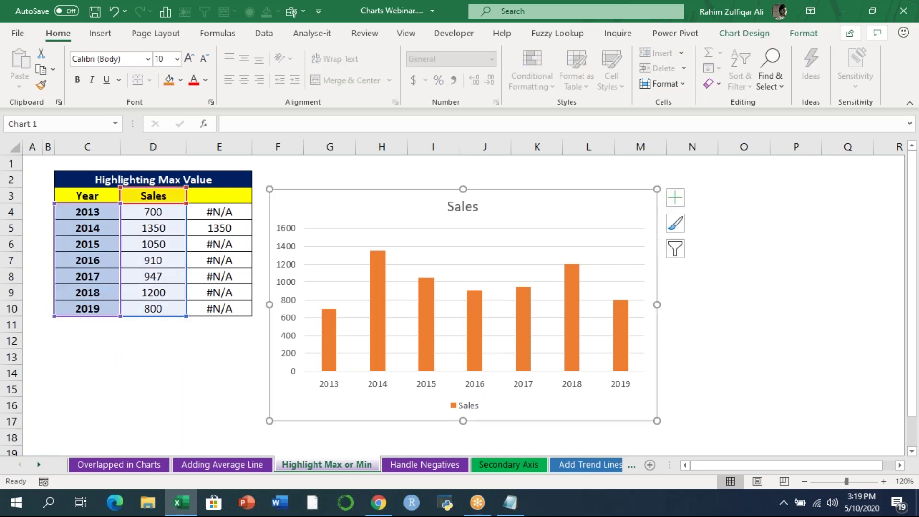
key(Delete)
drag(96, 198, 215, 307)
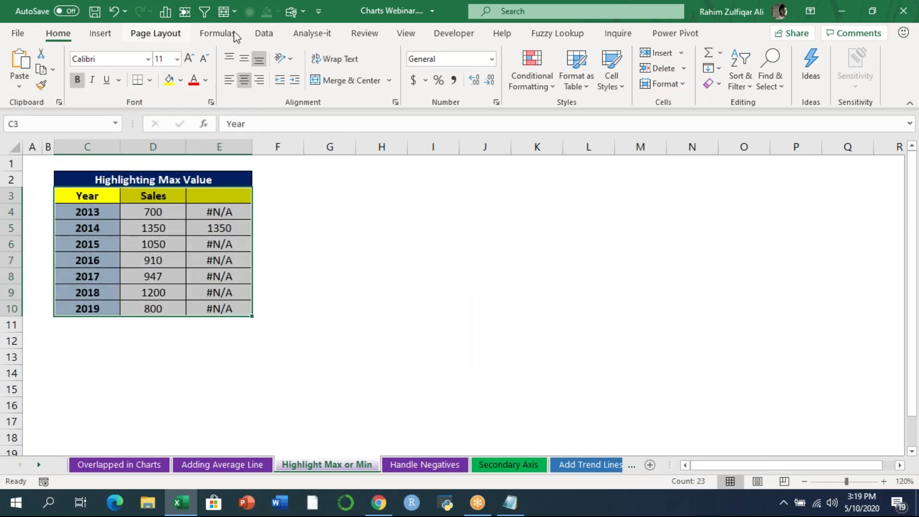
click(100, 33)
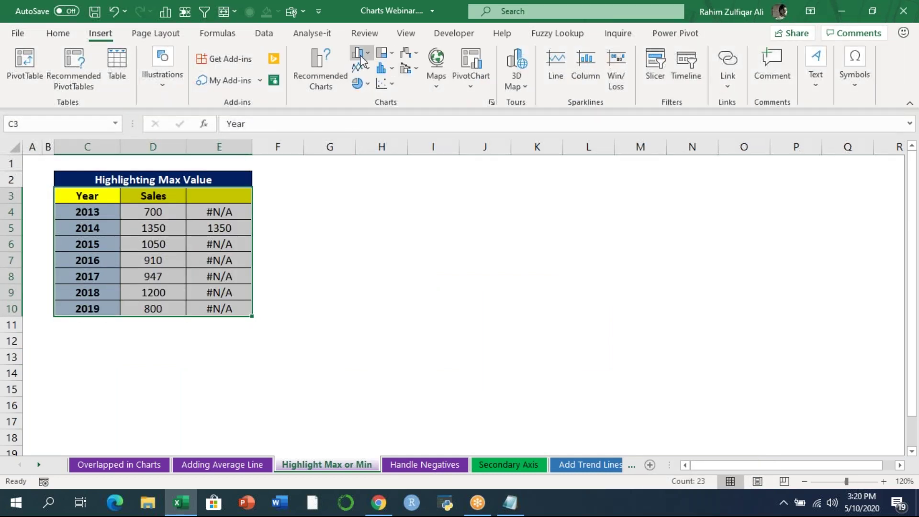
click(362, 53)
click(369, 100)
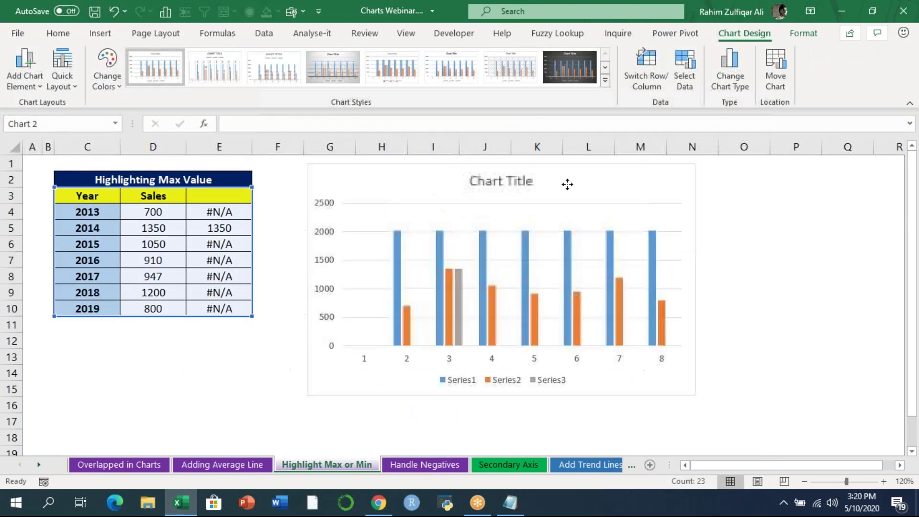
click(526, 245)
key(Delete)
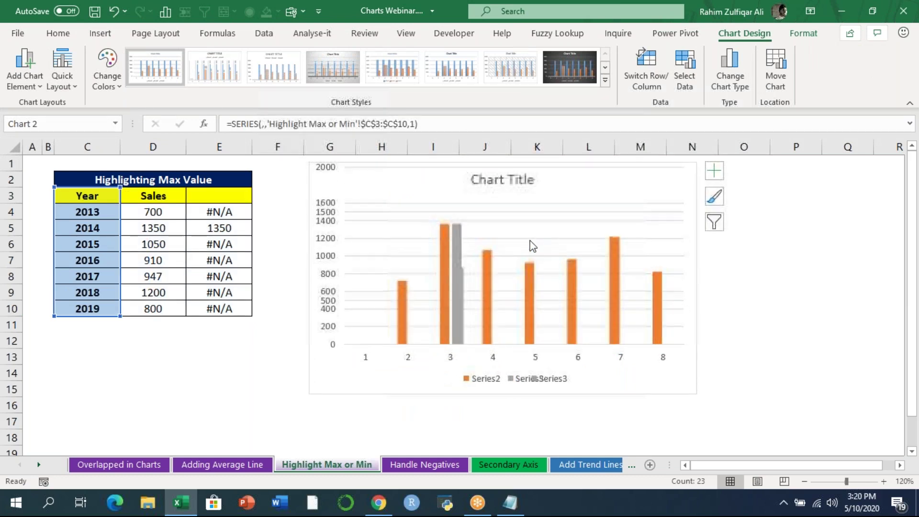
drag(695, 396, 762, 434)
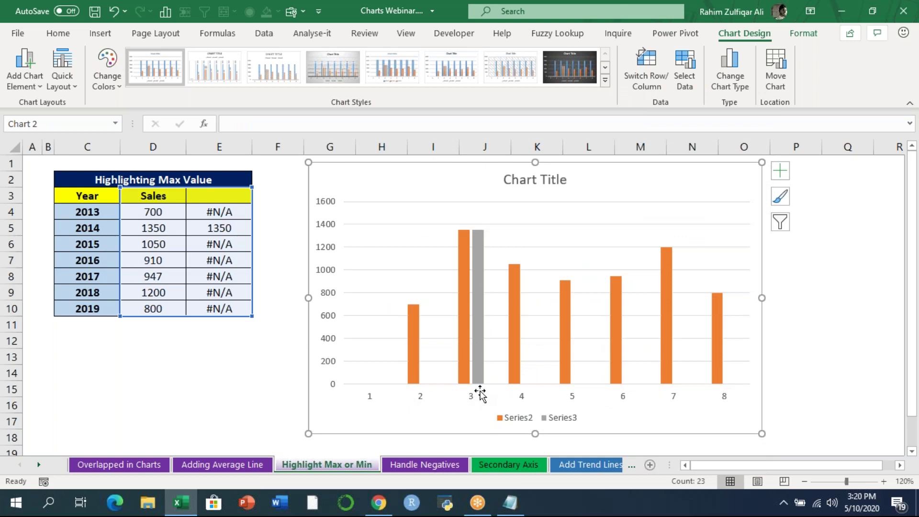
- Set the chart's horizontal axis labels to the Year cells C4:C10, showing 2013–2019
right_click(471, 404)
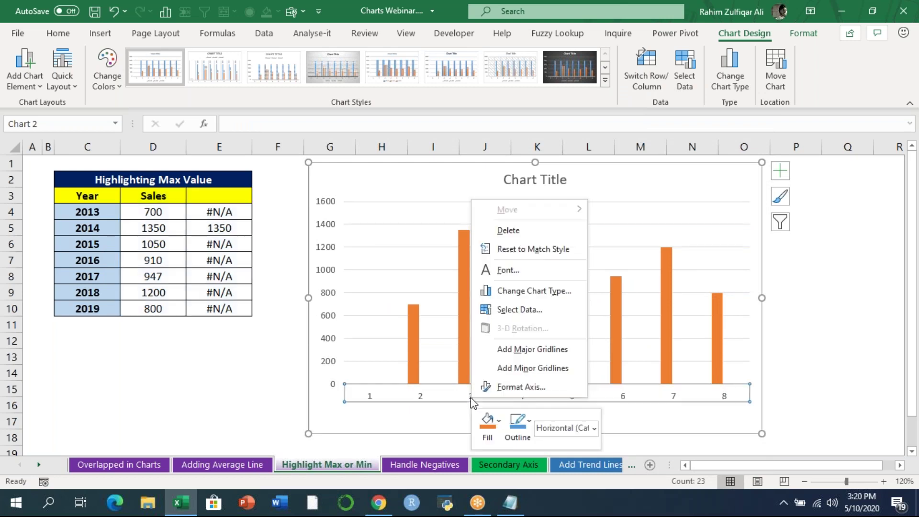
click(515, 311)
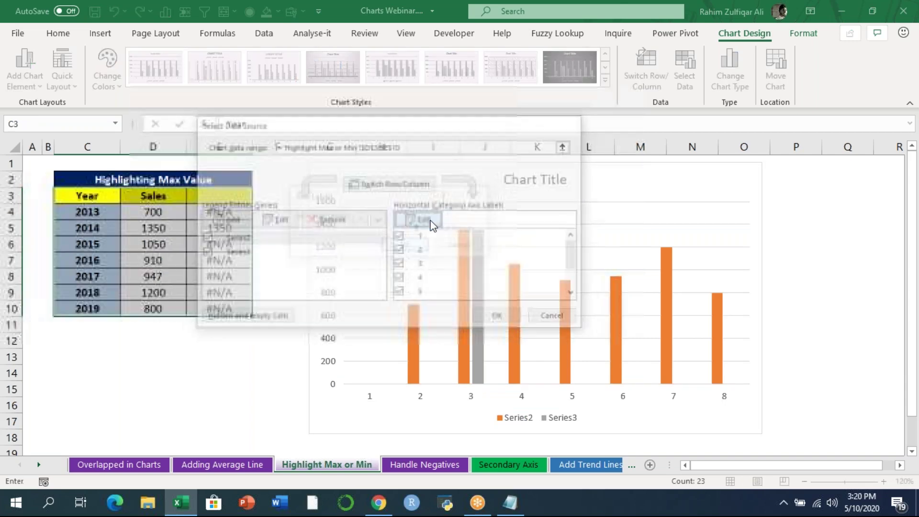
click(429, 219)
drag(79, 210, 86, 309)
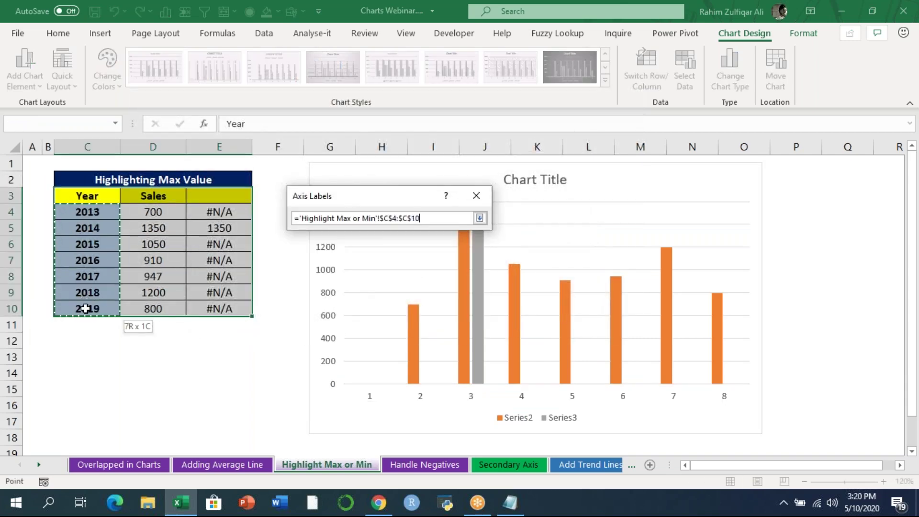
click(399, 242)
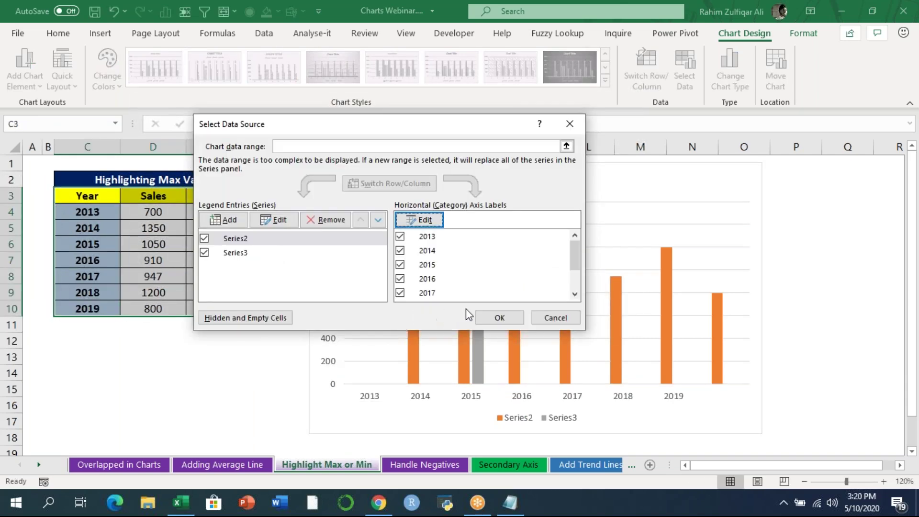
click(512, 318)
click(282, 357)
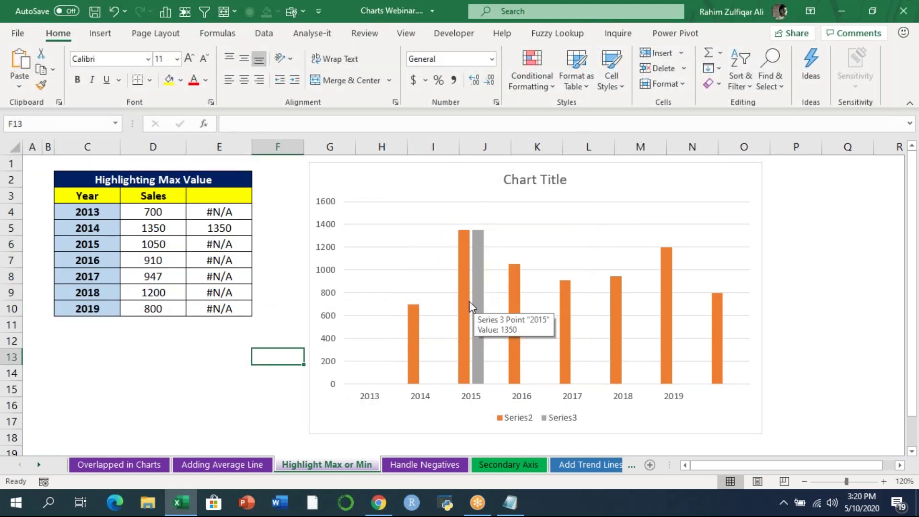
mouse_move(464, 301)
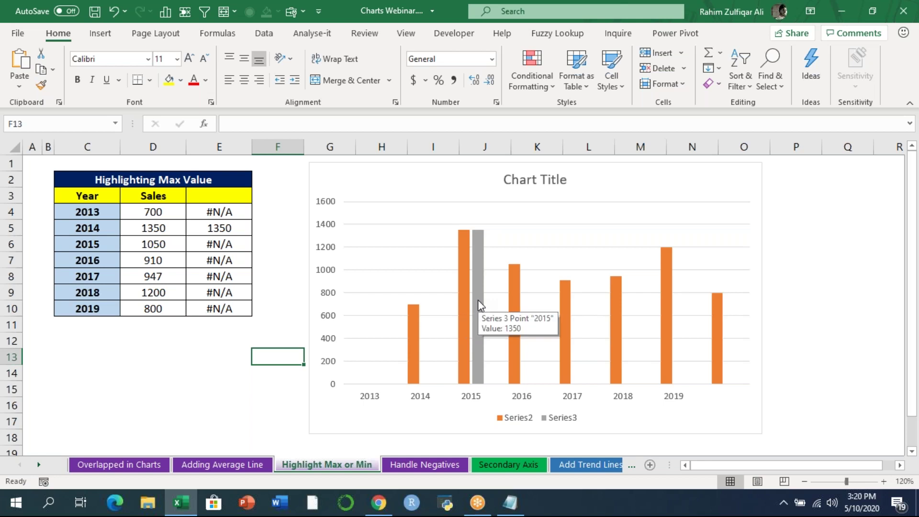
- Open Format Data Series for the grey maximum series, then close the pane and deselect the chart
click(483, 248)
right_click(484, 248)
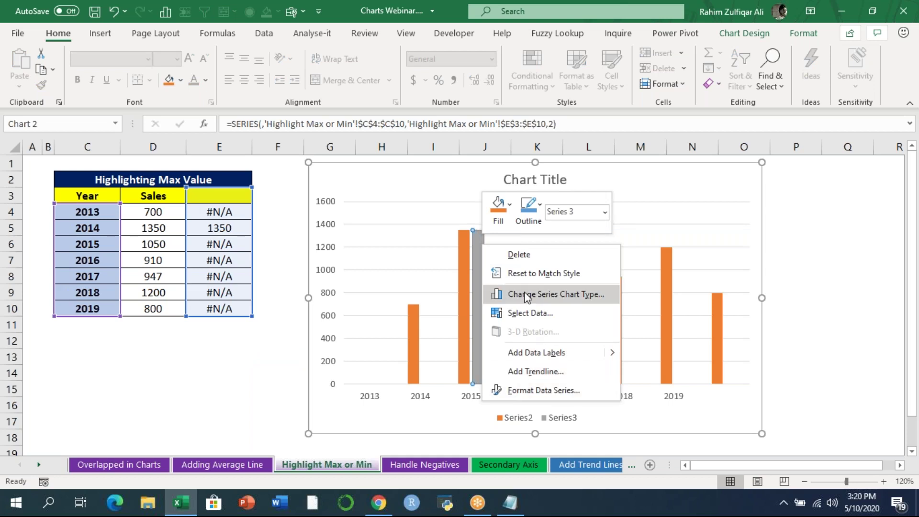
click(529, 392)
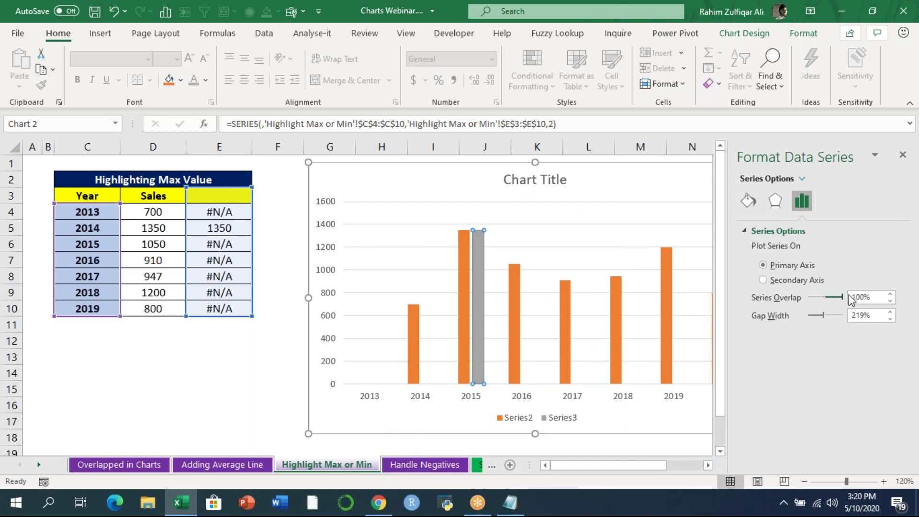
click(903, 155)
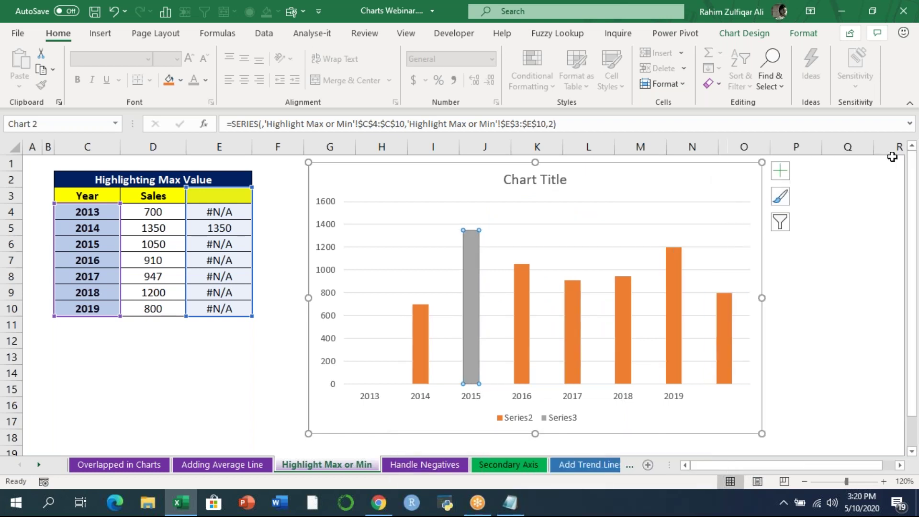
click(837, 294)
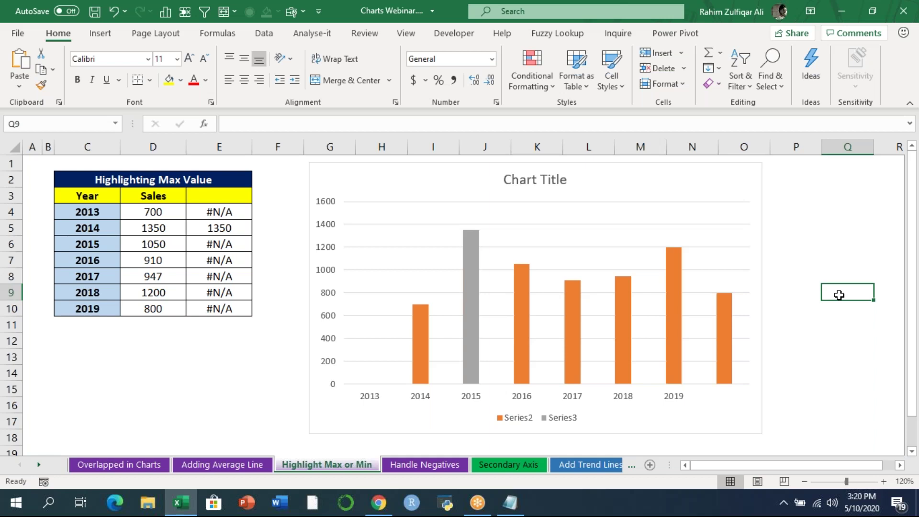
- Change the 2014 sales value in D5 from 1350 to 900
click(180, 271)
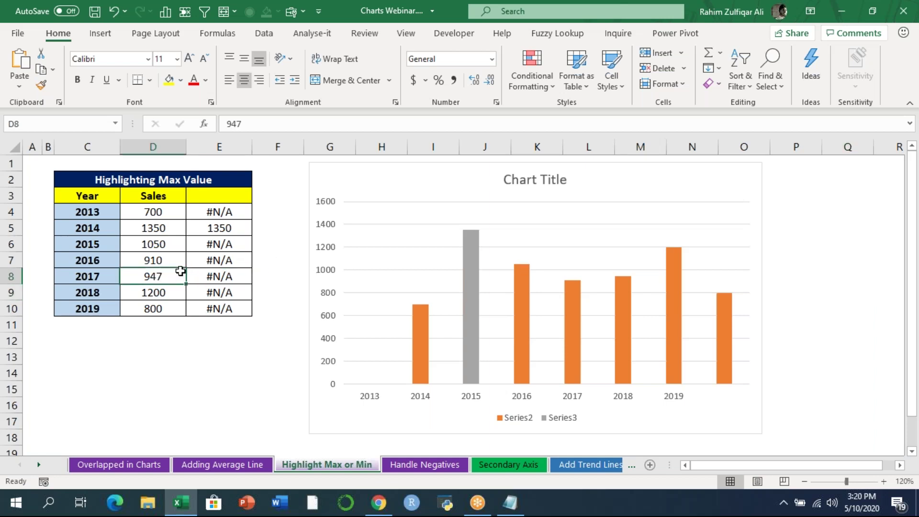
click(162, 232)
text(900)
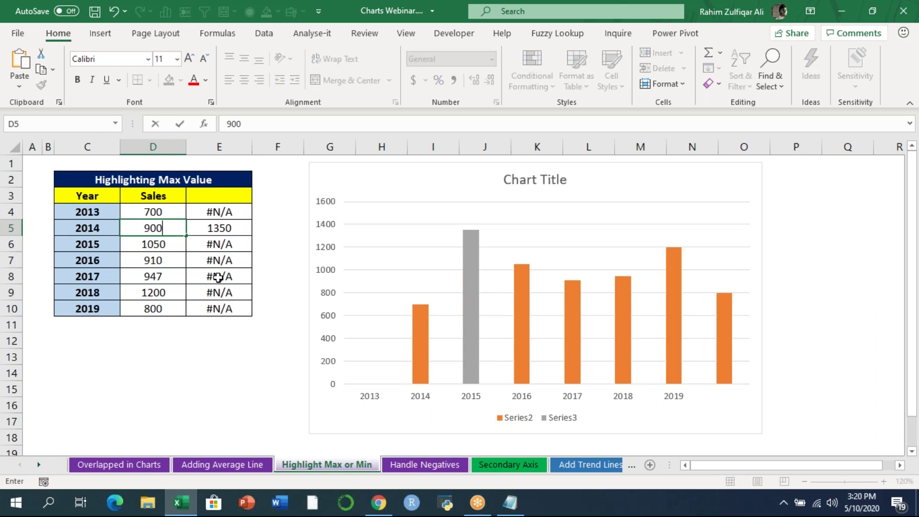
key(Return)
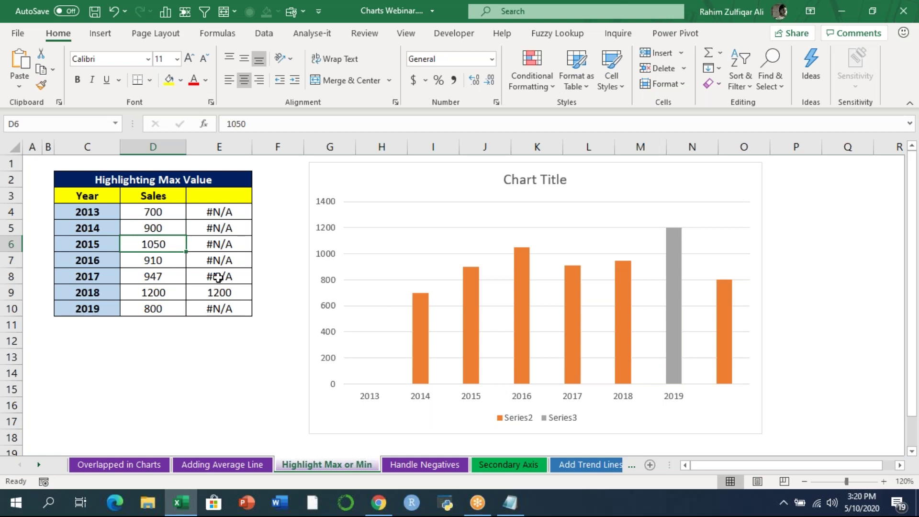
- Inspect the helper formulas in E4:E10 without changing them
key(Up)
key(Up)
key(Right)
key(Down)
key(Down)
key(Down)
key(Down)
key(Down)
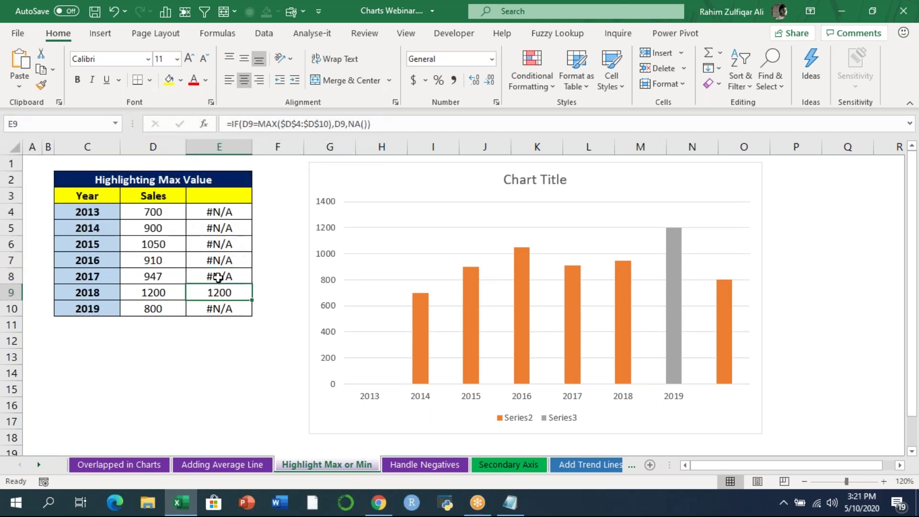
key(Up)
key(Up)
key(Up)
key(Up)
key(Up)
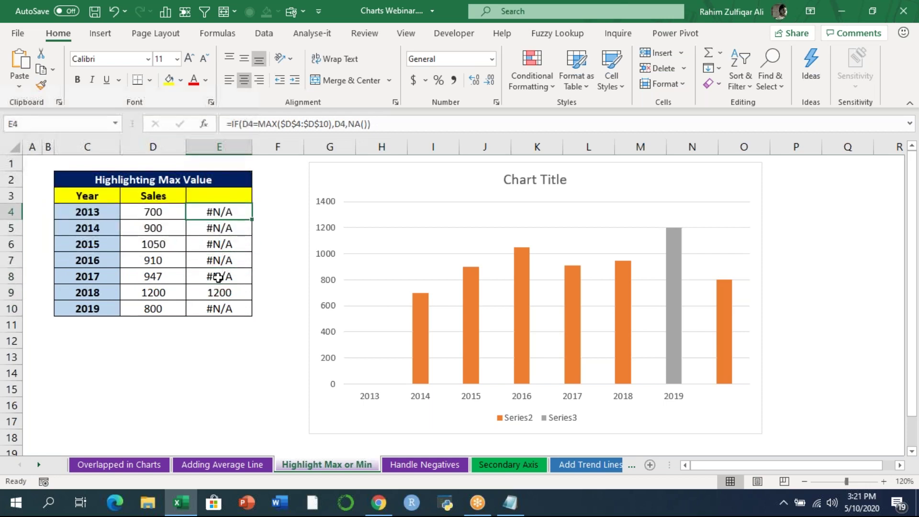
key(F2)
key(Return)
key(F2)
key(Return)
key(F2)
key(Return)
key(F2)
key(Return)
key(F2)
key(Return)
key(F2)
key(Return)
key(F2)
key(Return)
key(Left)
key(Up)
key(Up)
key(Up)
key(Up)
key(Up)
key(Up)
key(Up)
key(Right)
key(F2)
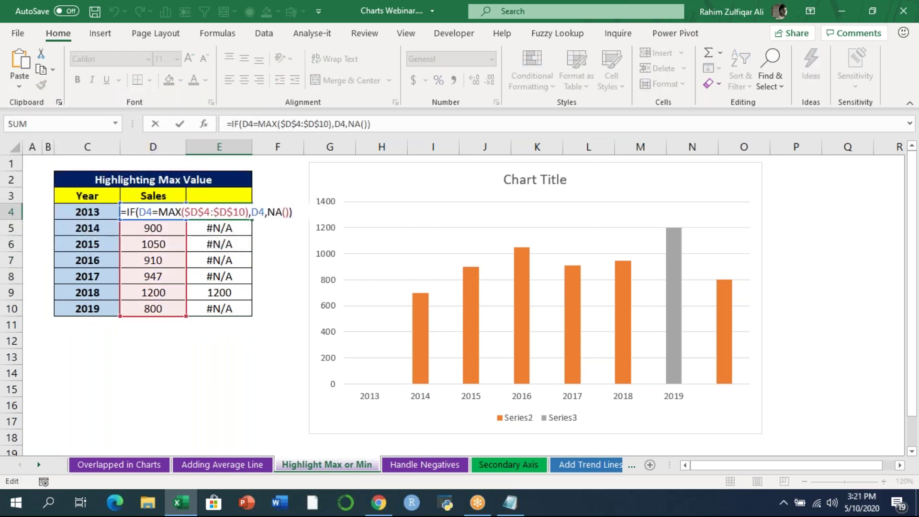
key(Return)
- Enter 2500 as the 2016 sales in D7
key(Down)
key(Down)
key(Left)
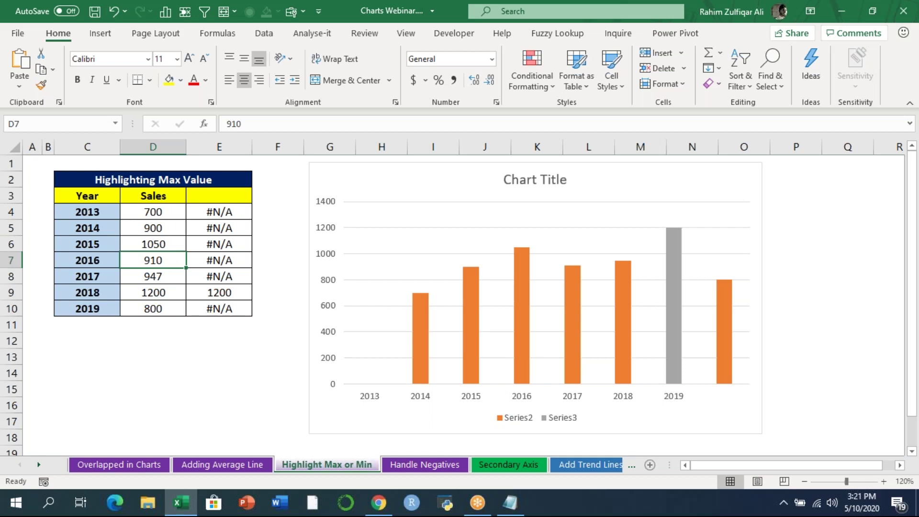
text(2500)
key(Return)
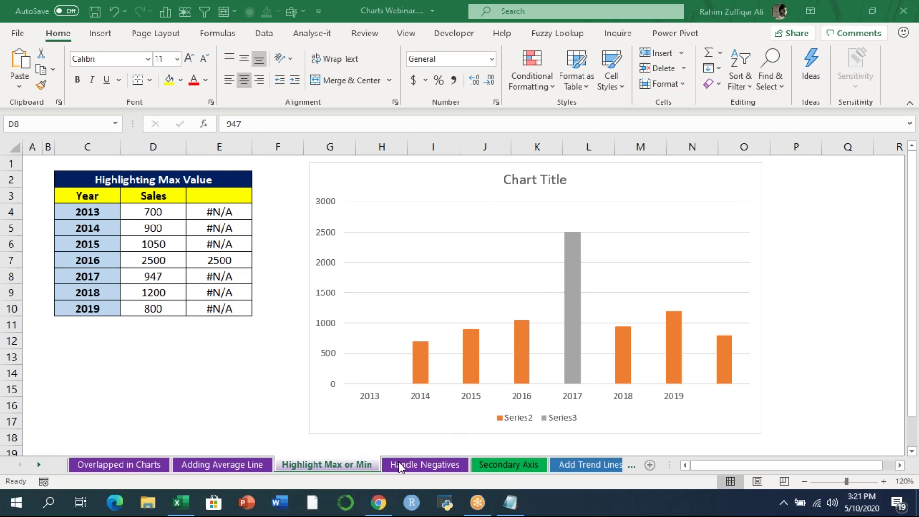
click(412, 464)
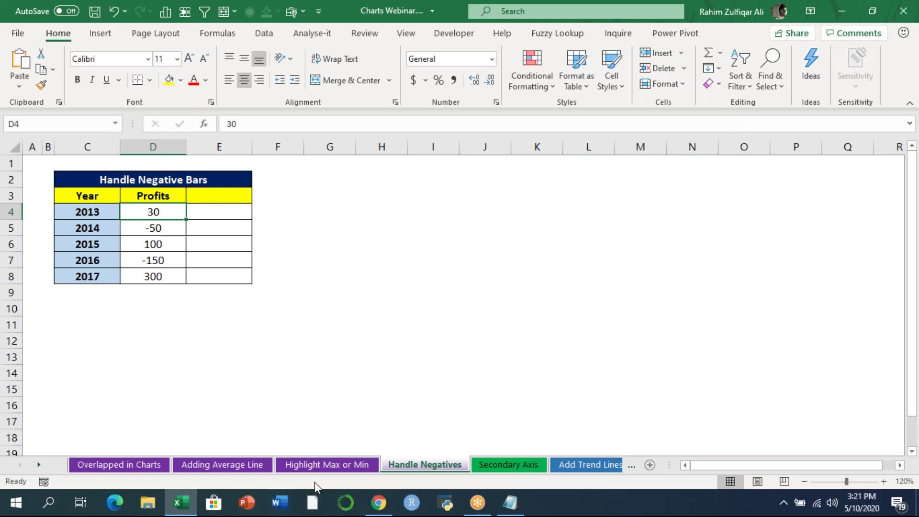
click(325, 464)
double_click(229, 211)
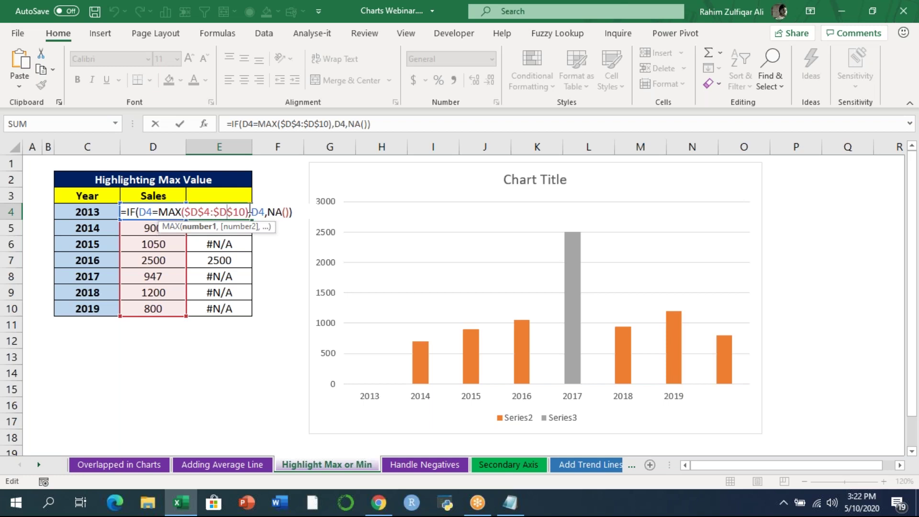
- Delete the old chart and enter 'helper' as the column E header in E3
key(Return)
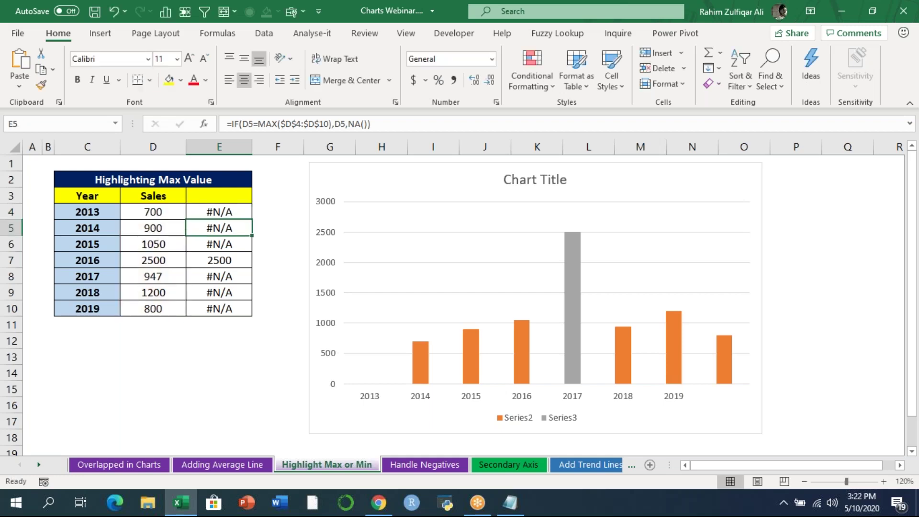
click(322, 189)
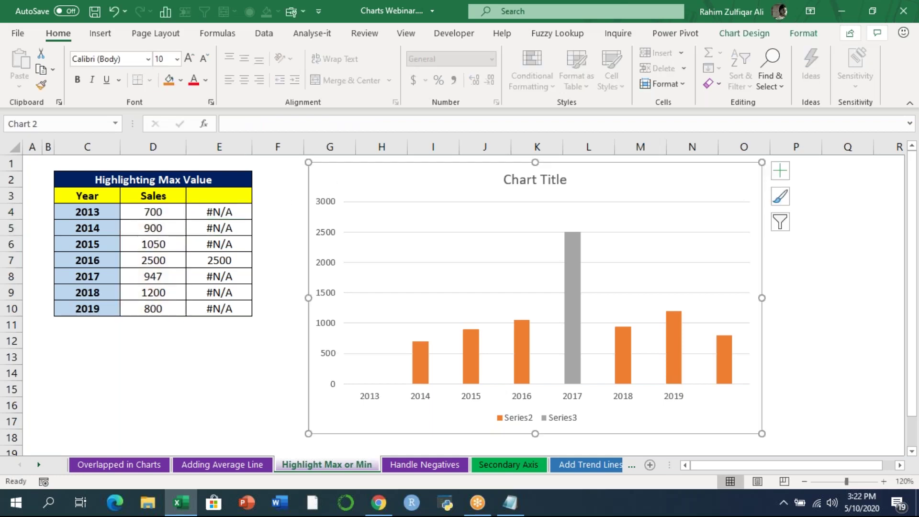
key(Delete)
click(242, 199)
text(helper)
key(Return)
- Insert a clustered column chart of the Year, Sales and helper data C3:E10
drag(101, 197, 220, 304)
click(100, 31)
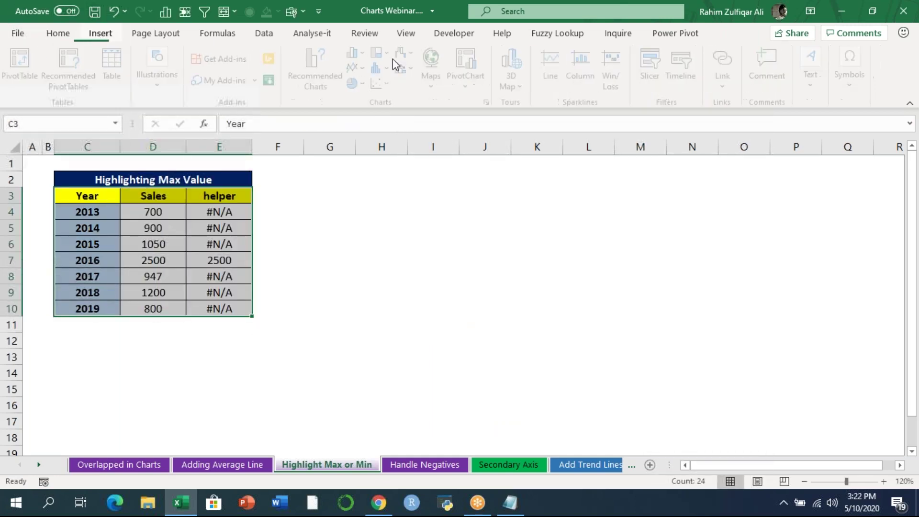
click(362, 53)
click(371, 91)
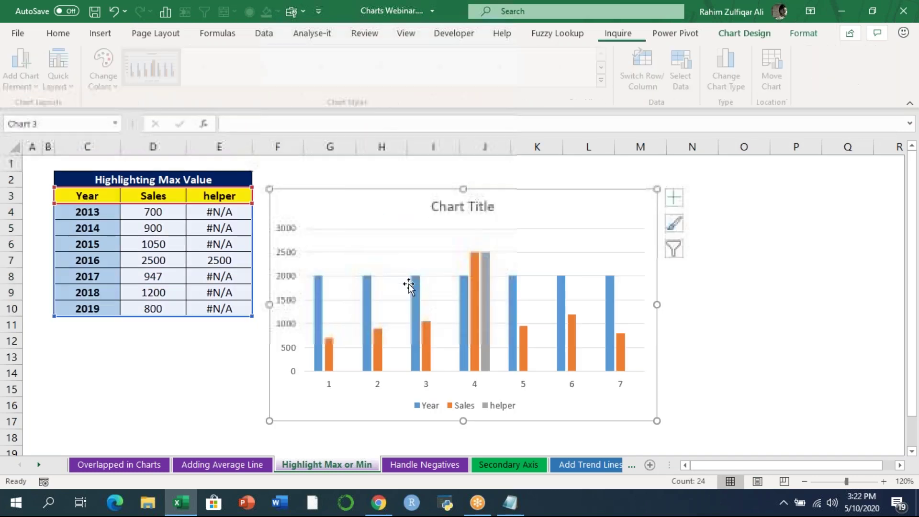
- Label the new chart's horizontal axis with the years in C4:C10
click(424, 386)
right_click(425, 386)
click(477, 298)
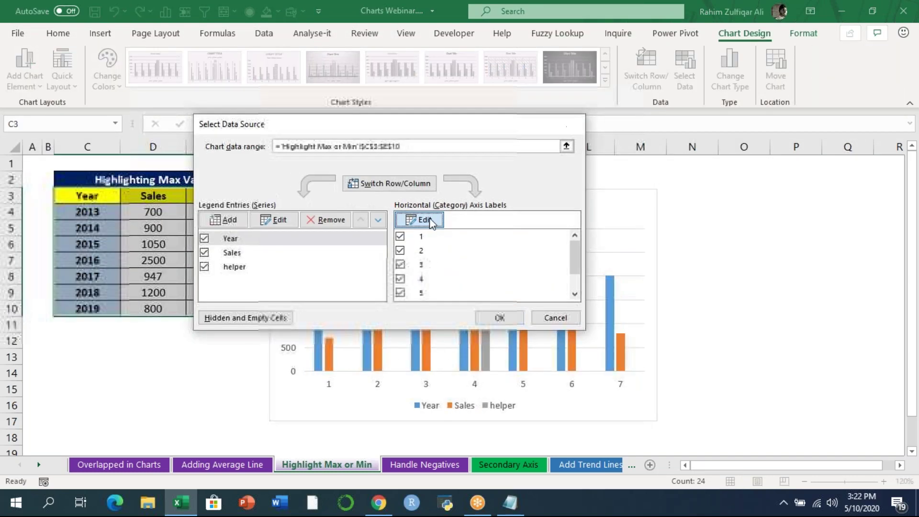
click(435, 221)
drag(106, 213, 105, 306)
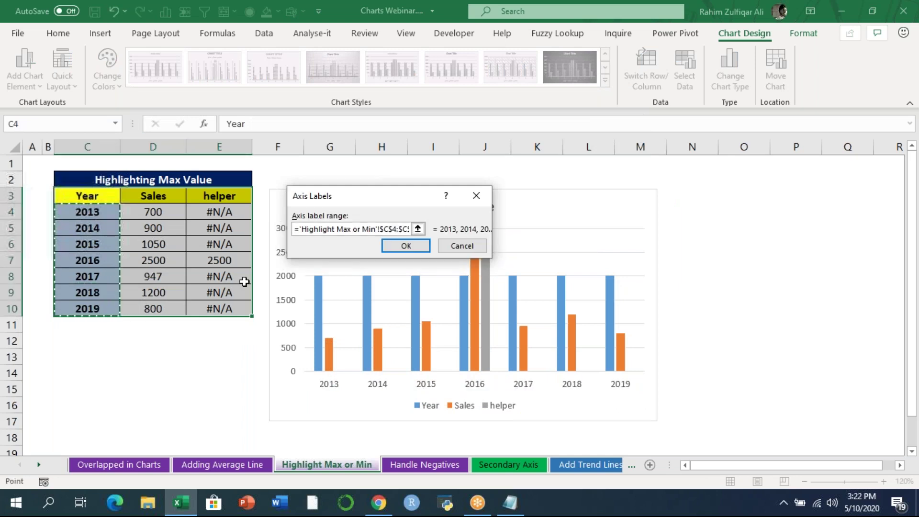
click(398, 247)
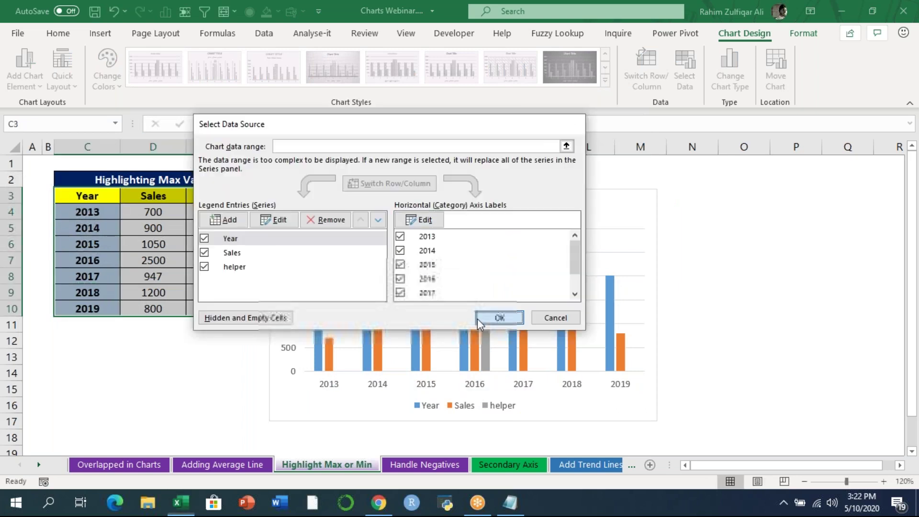
click(478, 317)
click(366, 339)
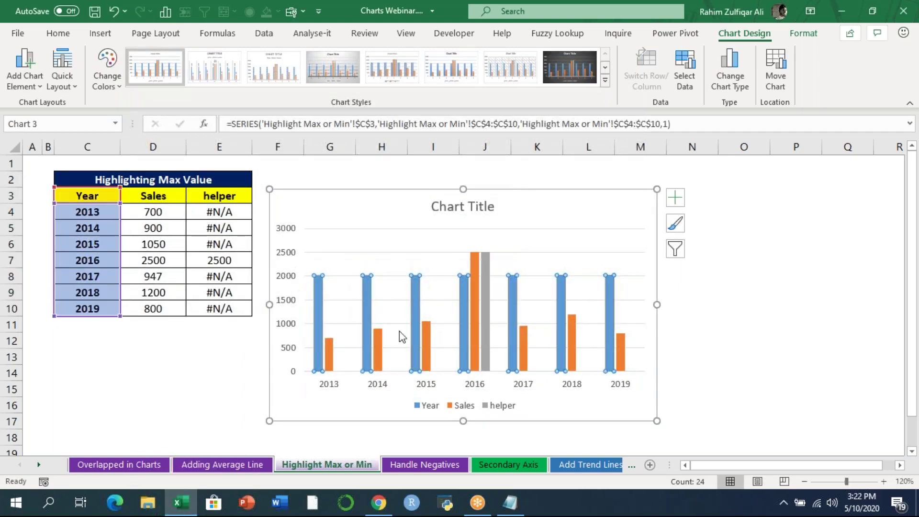
click(916, 353)
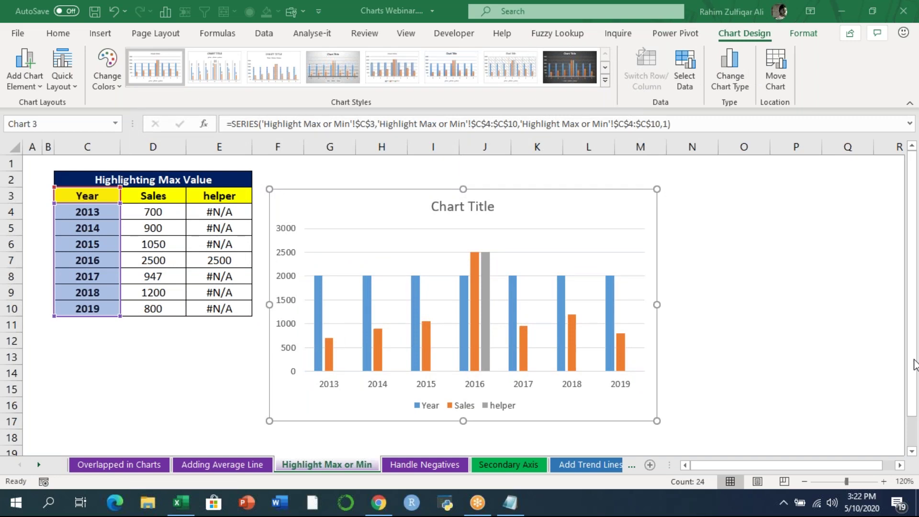
- Delete the Year series and set the grey helper series overlap to 100%
click(318, 324)
key(Delete)
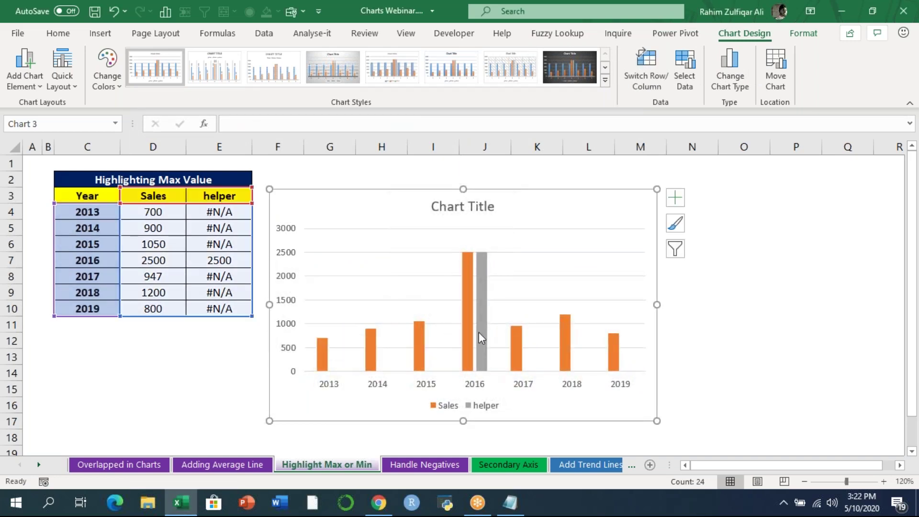
right_click(480, 333)
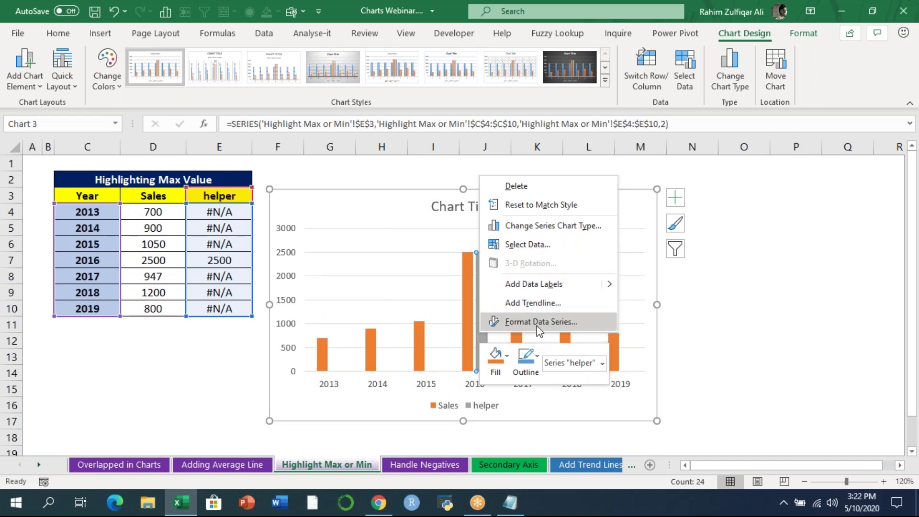
click(685, 58)
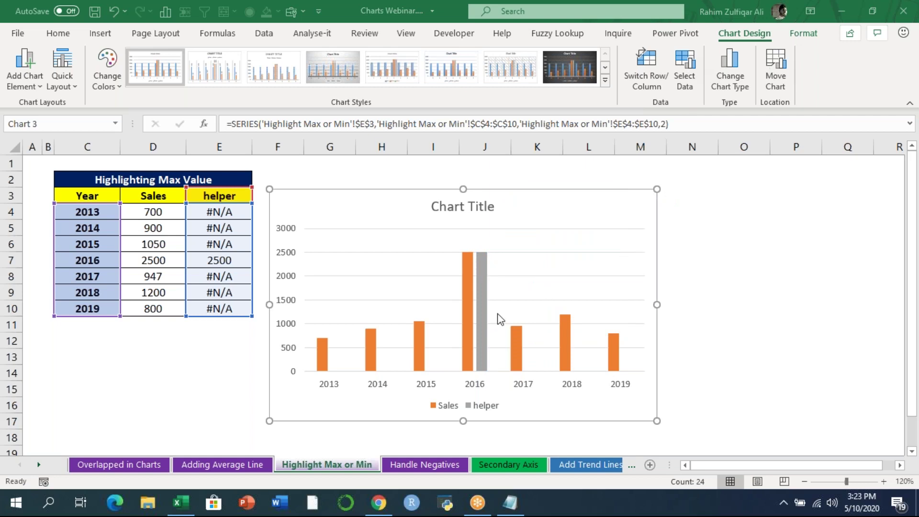
click(482, 314)
right_click(486, 335)
click(498, 375)
drag(821, 298, 842, 298)
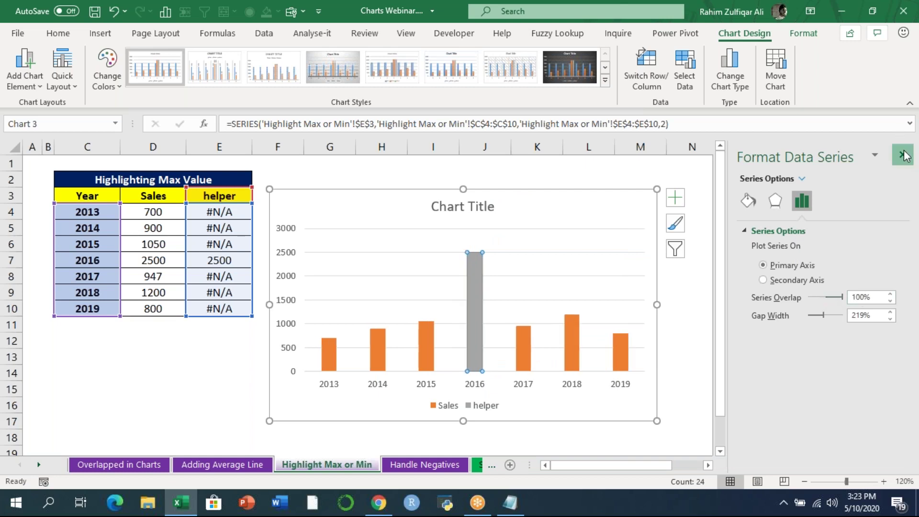
click(903, 155)
click(744, 307)
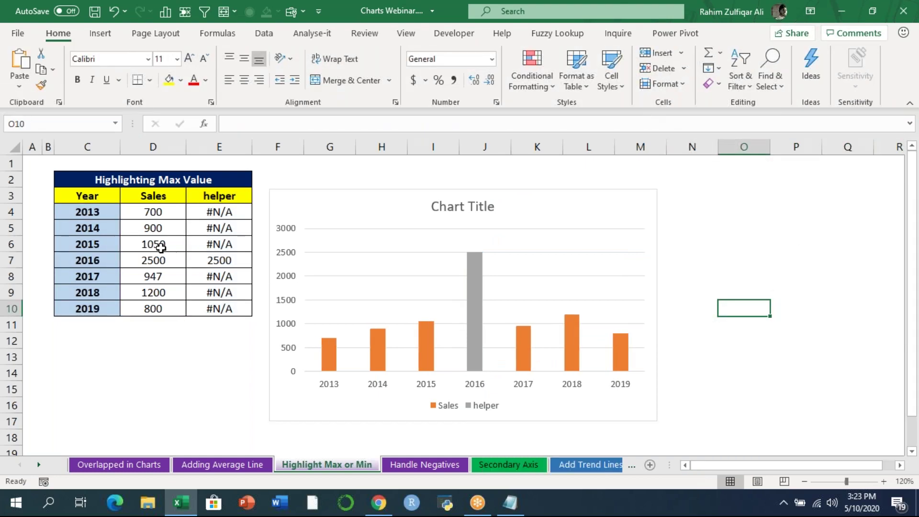
- Enter 200 as the 2016 sales in D7 and go to the Handle Negatives sheet
click(153, 260)
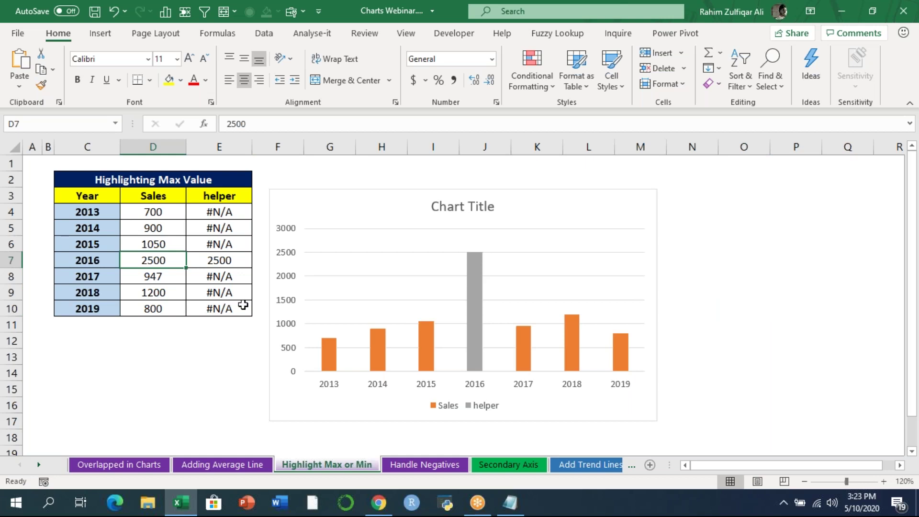
text(200)
key(Return)
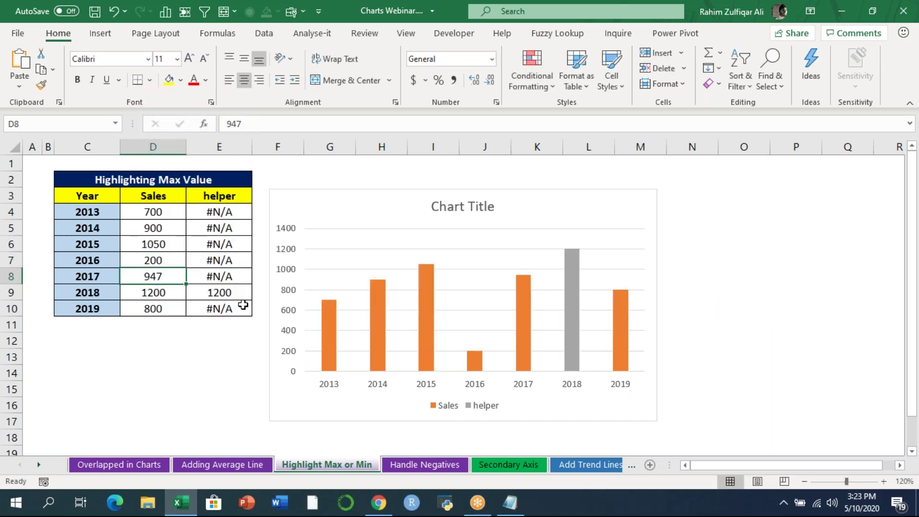
click(424, 465)
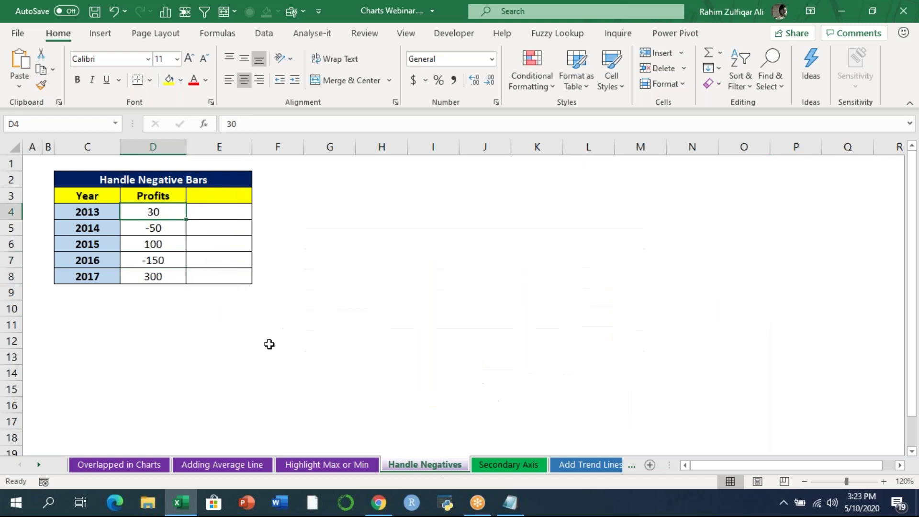
click(320, 249)
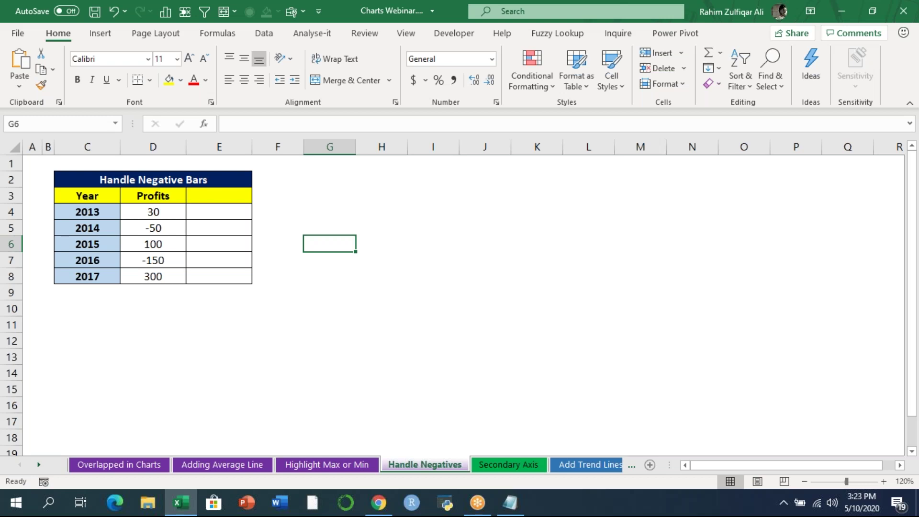
click(232, 209)
click(348, 237)
- Insert a clustered column chart from C3:D8, place it beside the table, and delete the Year series
drag(98, 194, 153, 276)
click(100, 33)
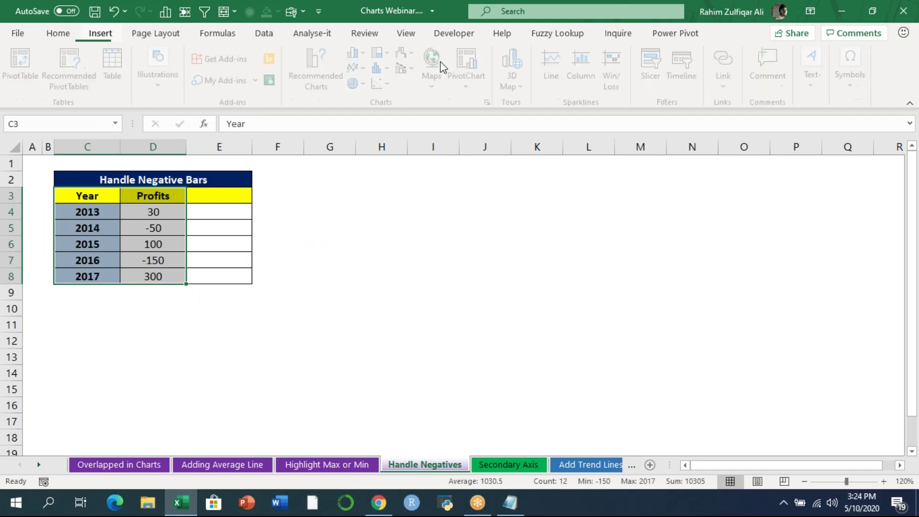
click(361, 54)
click(382, 96)
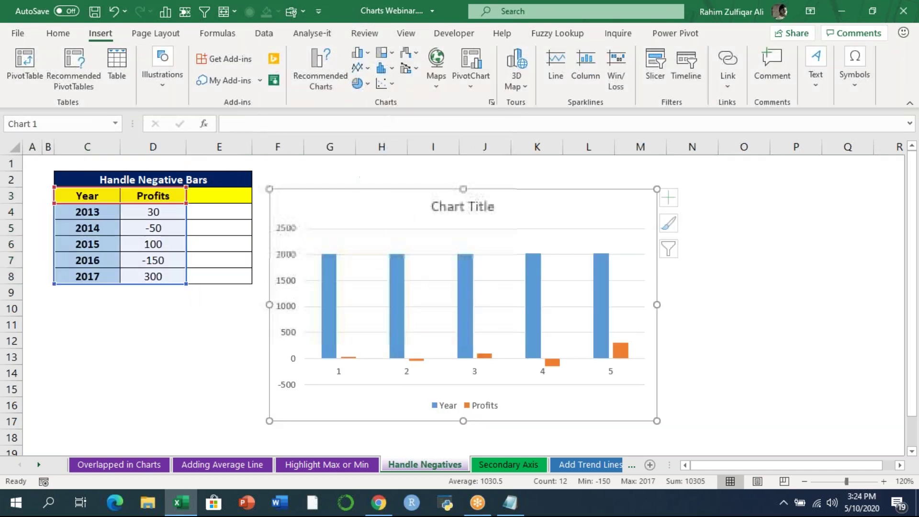
drag(523, 207, 541, 183)
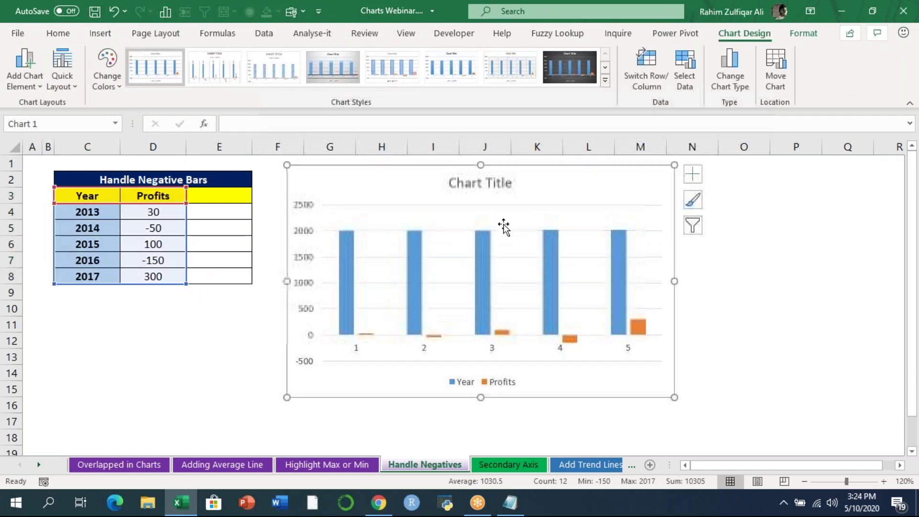
click(483, 246)
key(Delete)
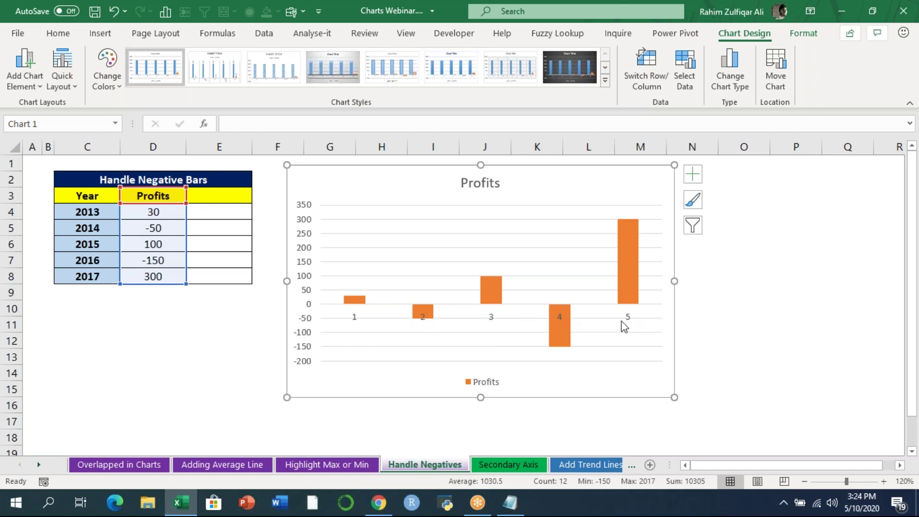
- Set the Profits chart's horizontal axis labels to the years in C4:C8
right_click(488, 319)
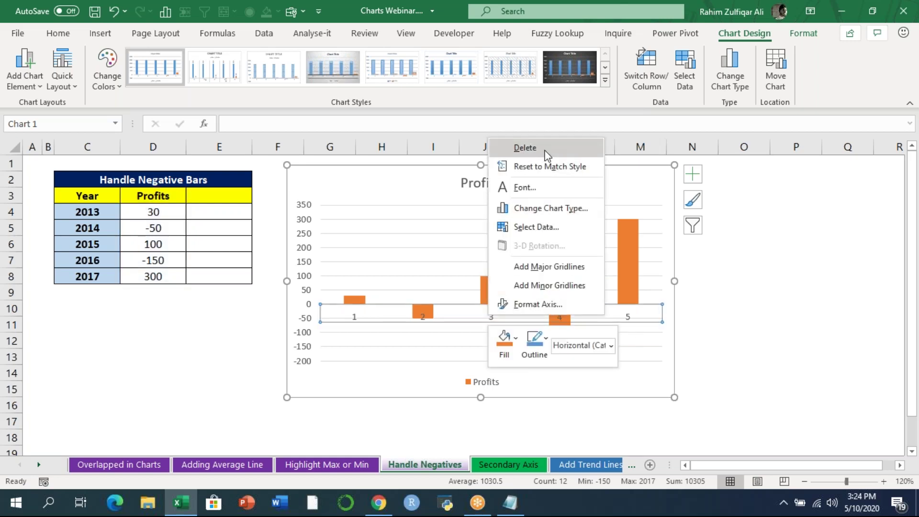
click(543, 228)
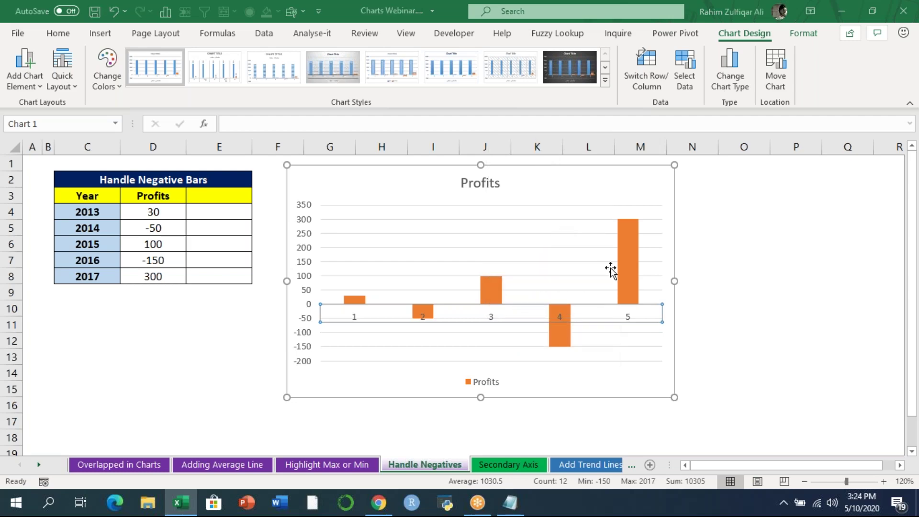
click(440, 227)
drag(72, 211, 115, 277)
click(406, 245)
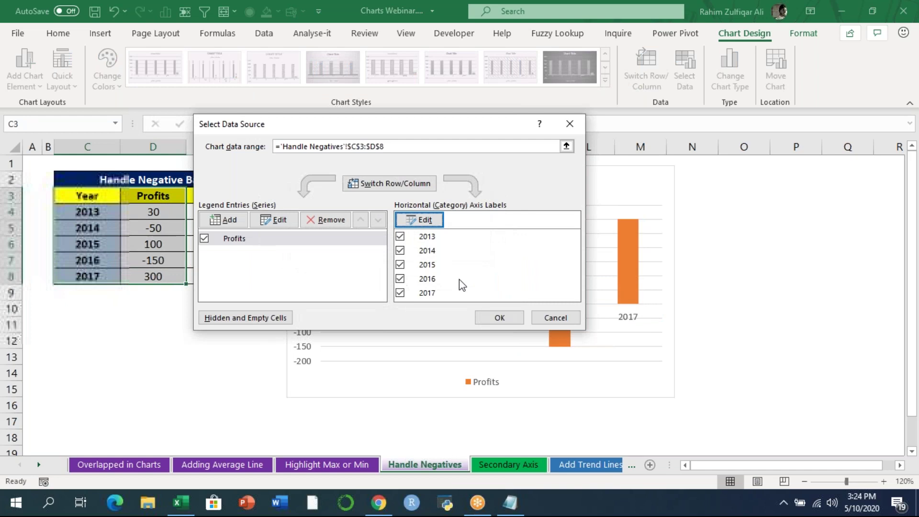
click(493, 317)
click(715, 326)
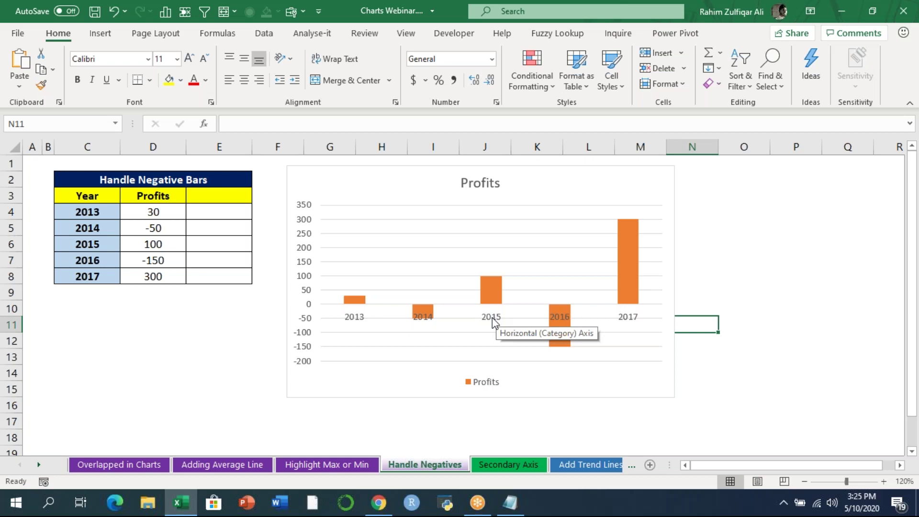
- In Format Axis, set Vertical axis crosses to At maximum category
right_click(492, 317)
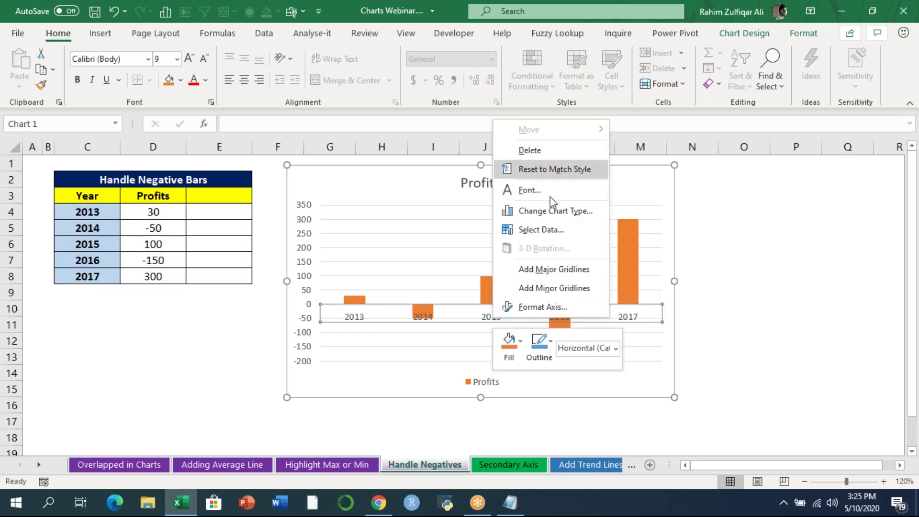
click(551, 307)
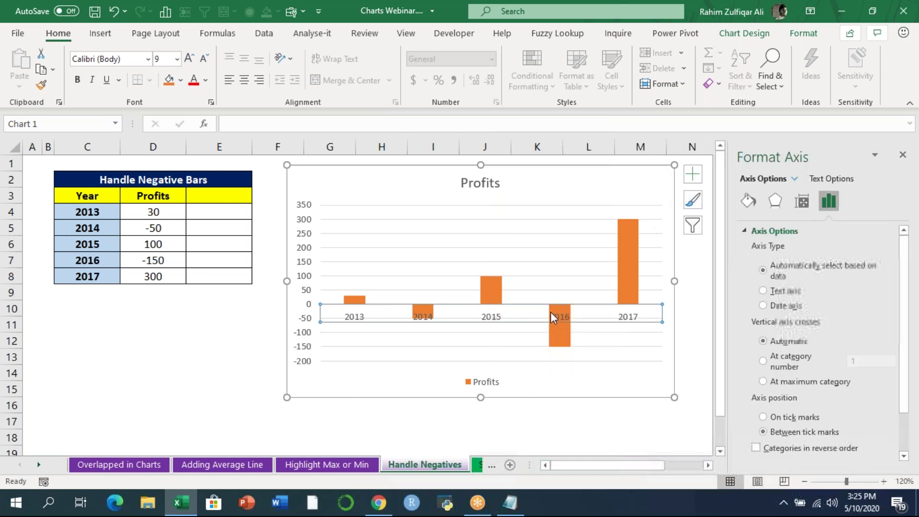
drag(899, 270, 902, 322)
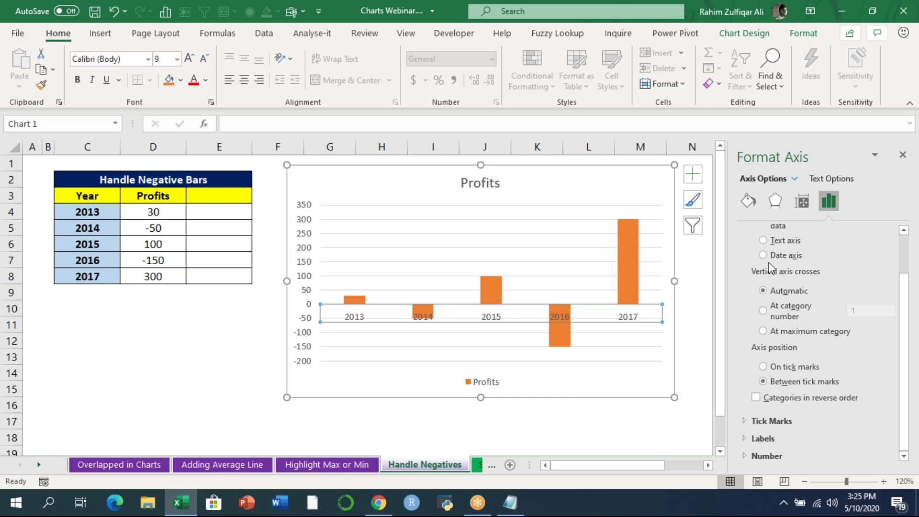
click(763, 331)
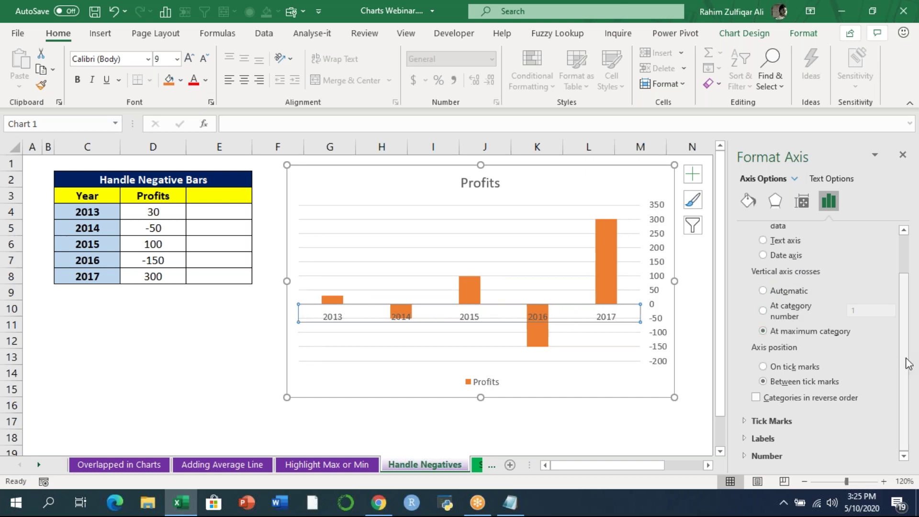
drag(911, 379, 911, 297)
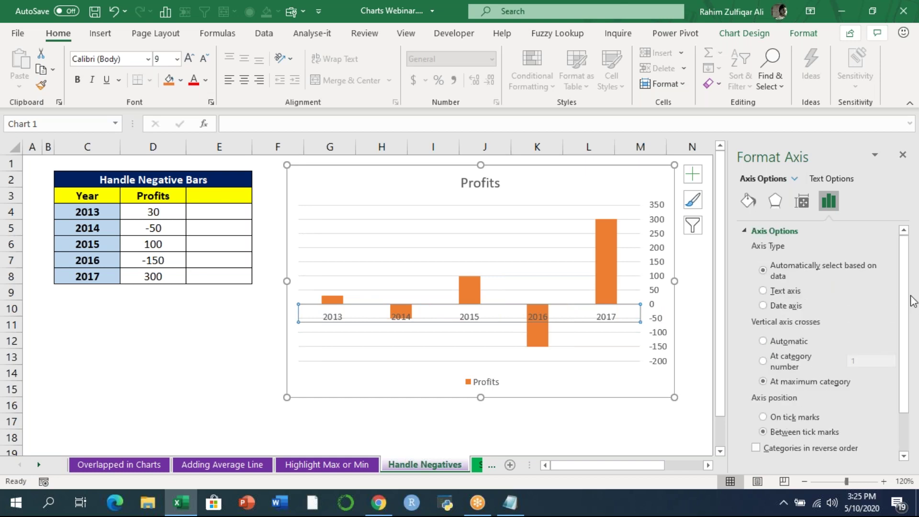
drag(905, 389, 905, 427)
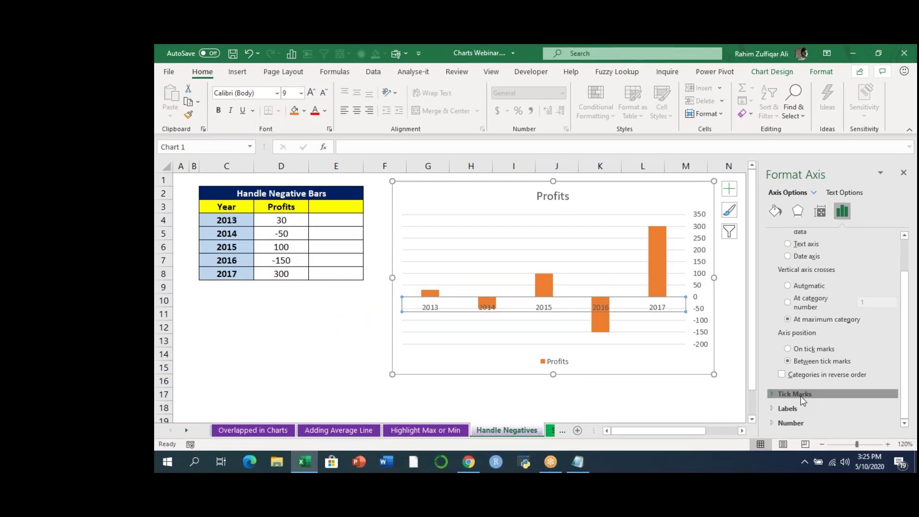
- Set the axis Label Position to Low and return Vertical axis crosses to Automatic
click(800, 396)
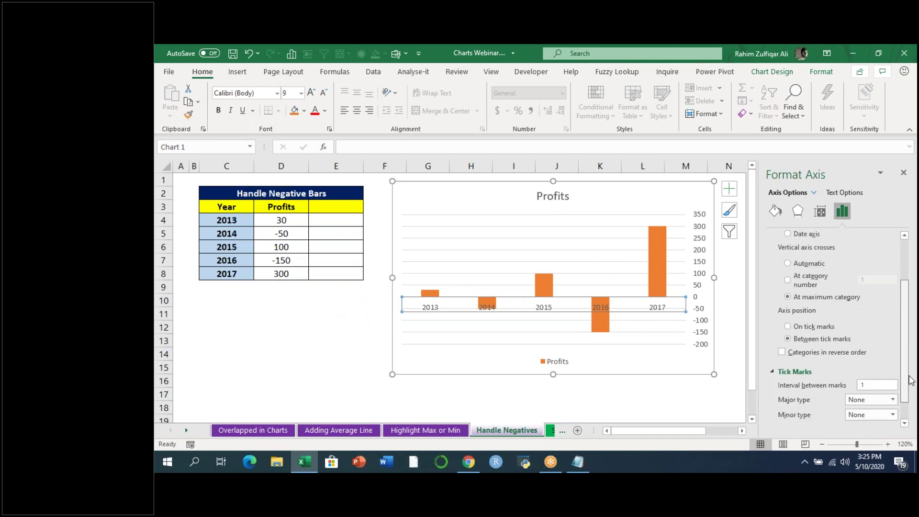
click(820, 410)
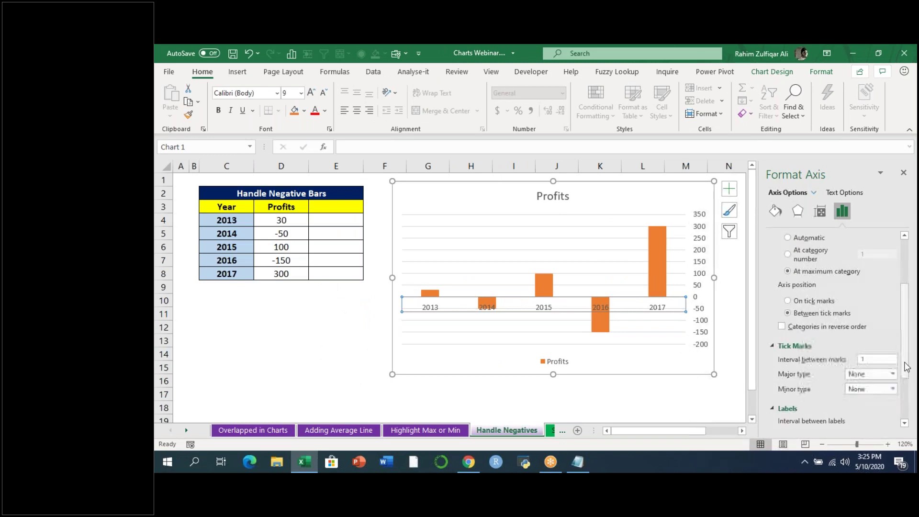
click(871, 405)
click(867, 381)
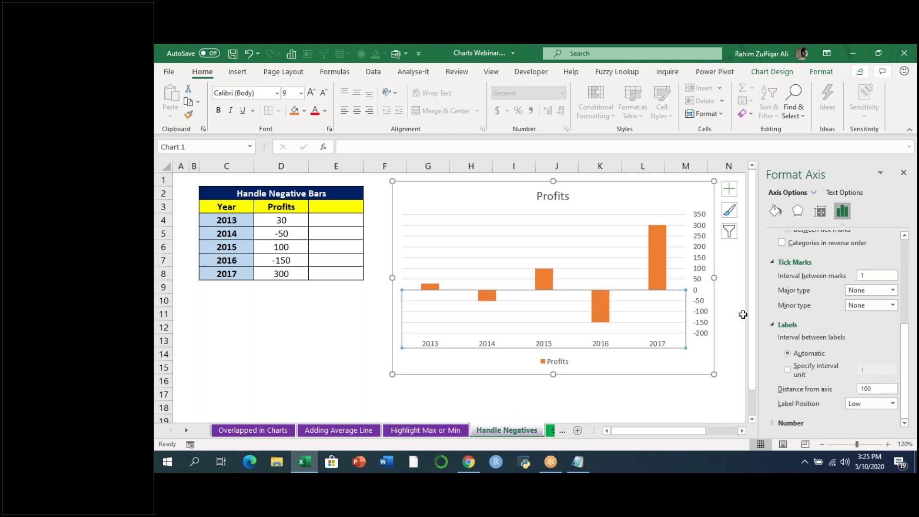
scroll(903, 287, up, 5)
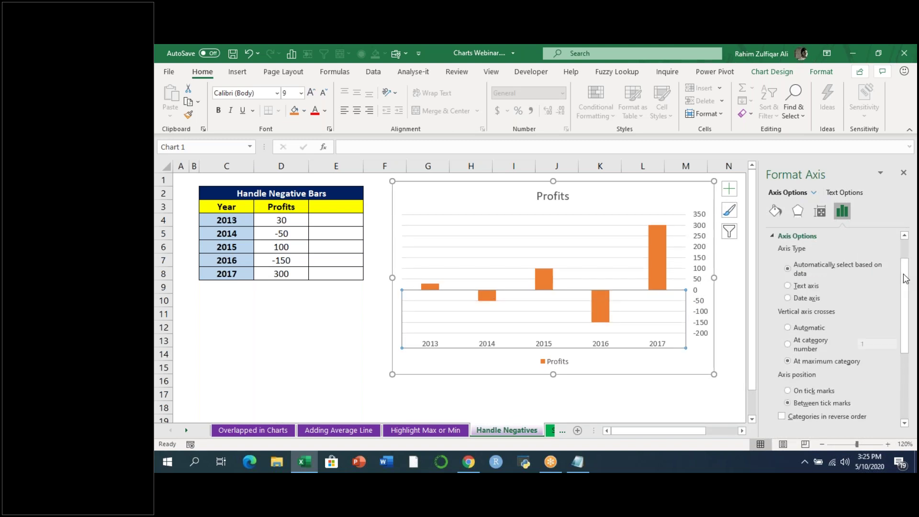
click(788, 327)
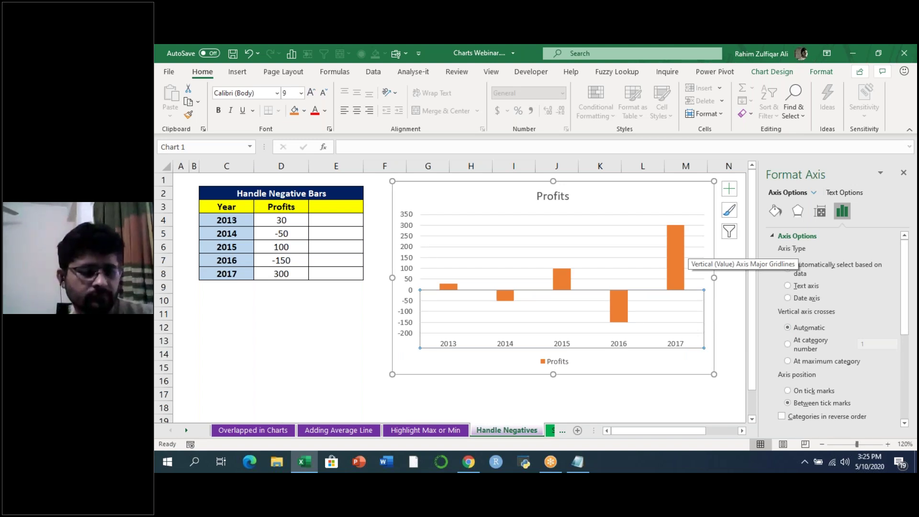
drag(906, 266, 912, 368)
mouse_move(673, 272)
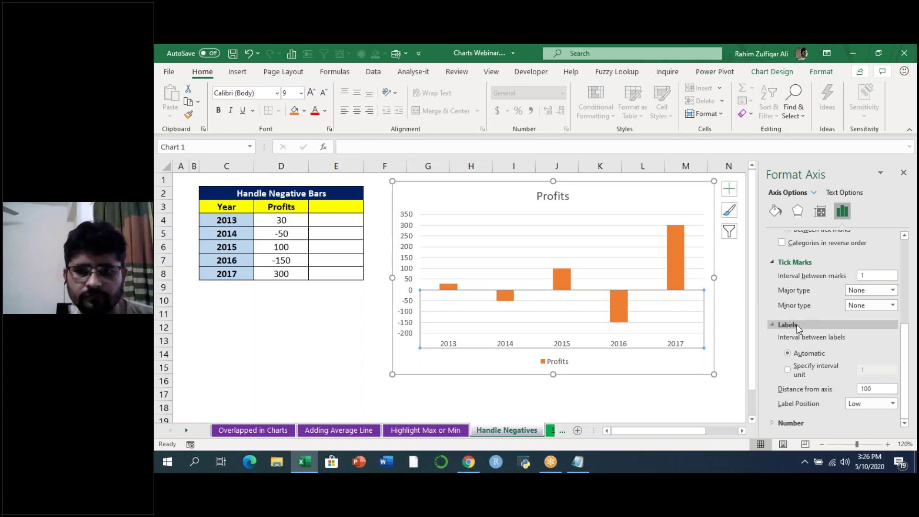
click(893, 404)
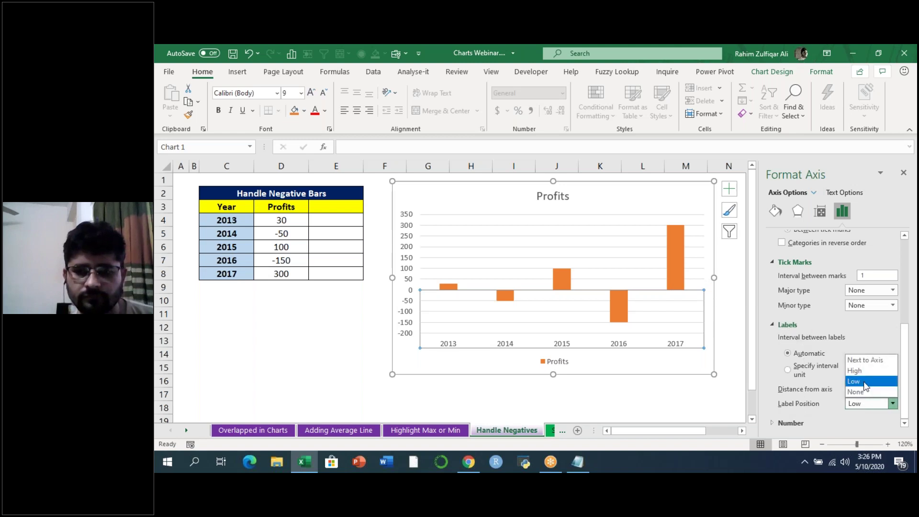
click(811, 402)
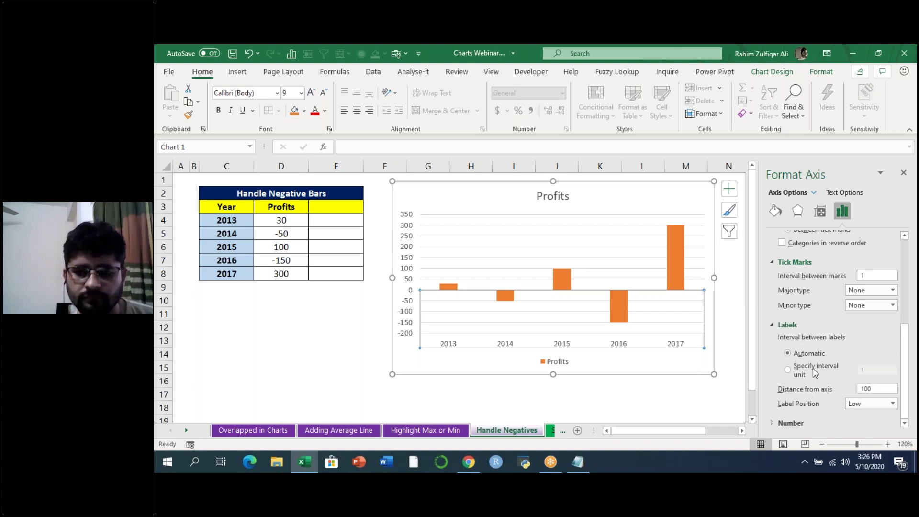
click(373, 297)
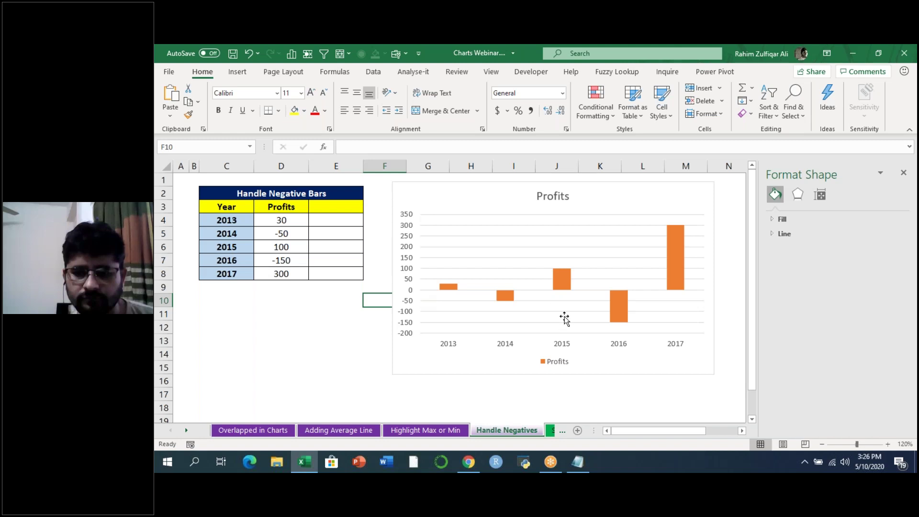
mouse_move(566, 288)
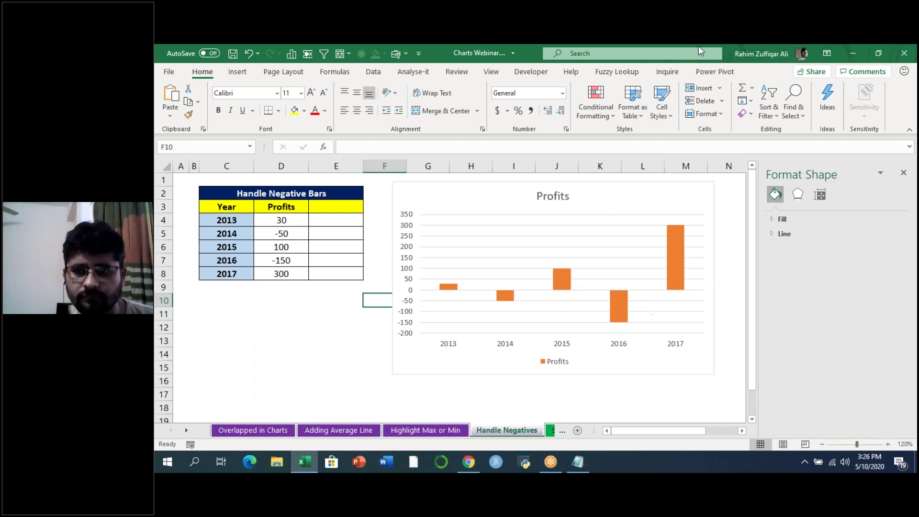
click(712, 59)
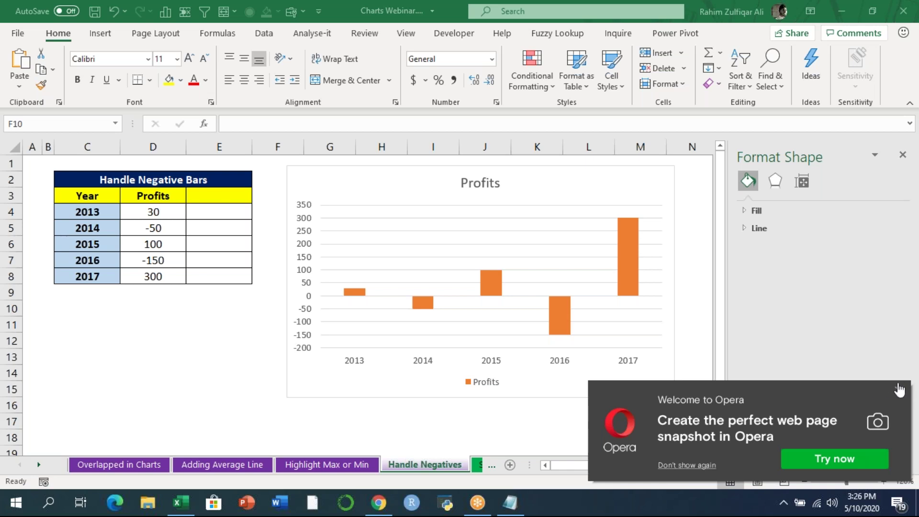
click(899, 395)
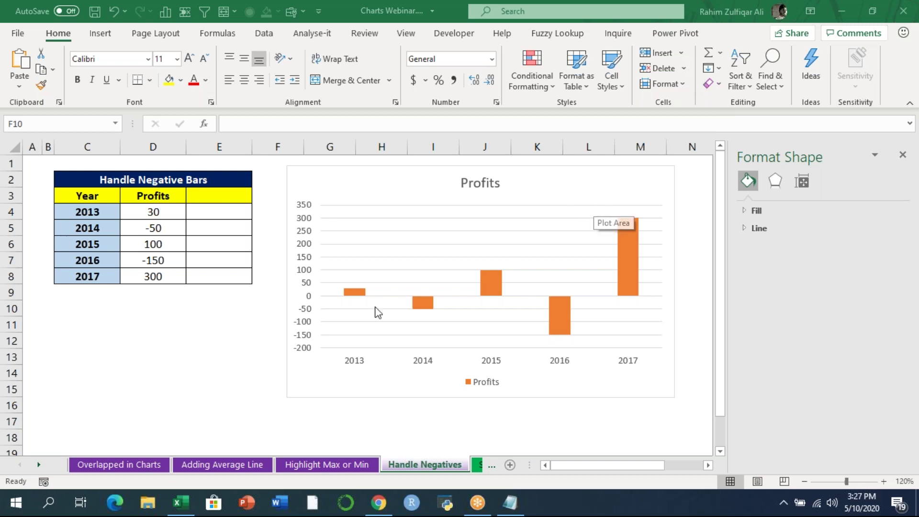
- Colour the 2017 and 2015 bars green and 2016 red, then undo back to plain orange
click(622, 253)
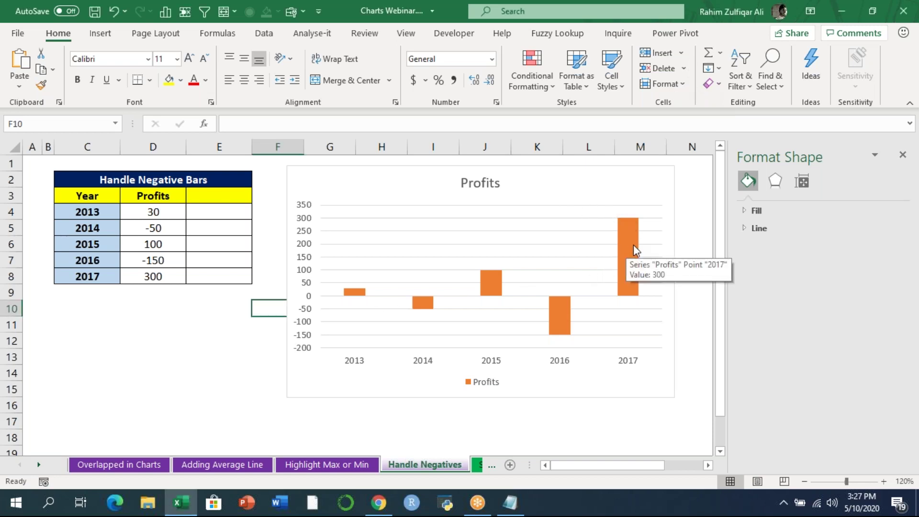
click(633, 245)
click(622, 244)
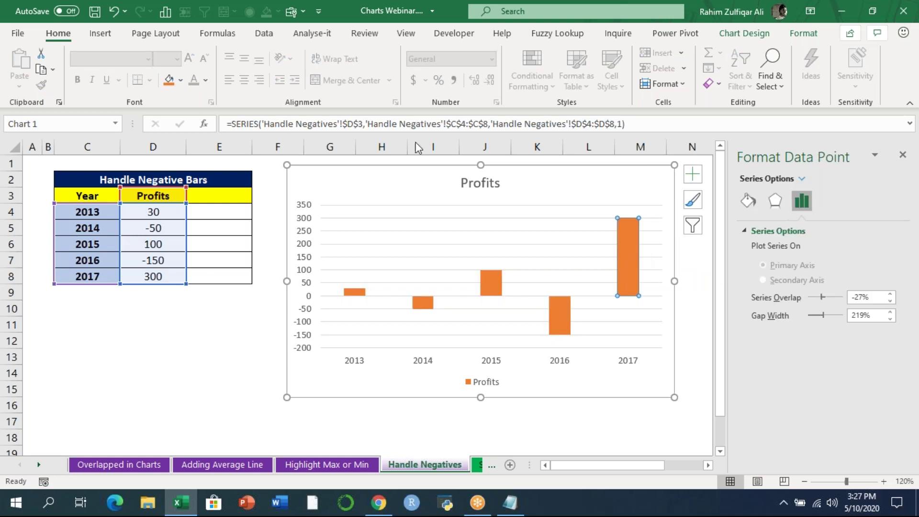
click(181, 79)
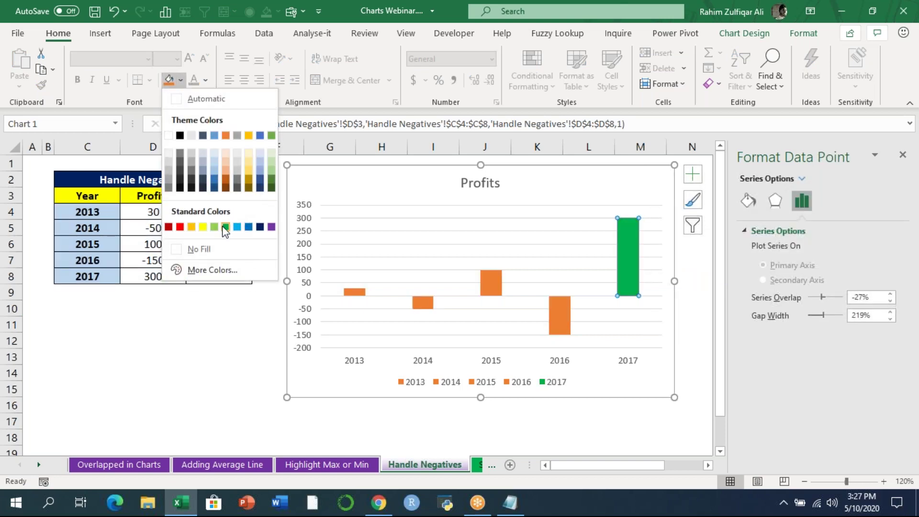
click(225, 227)
click(495, 287)
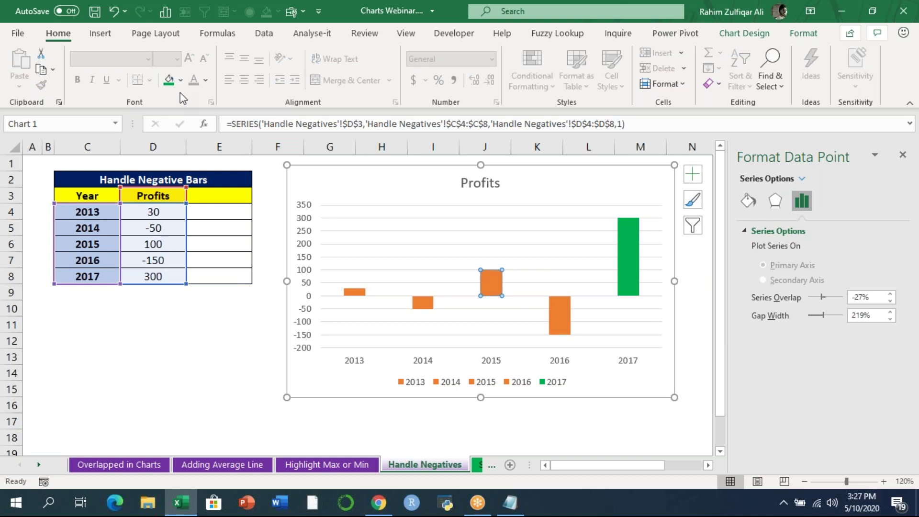
click(169, 79)
click(564, 327)
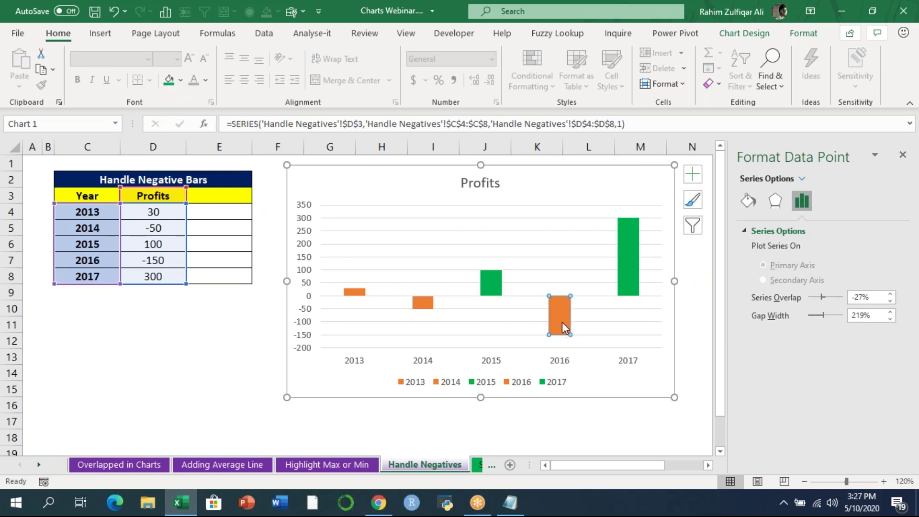
click(180, 80)
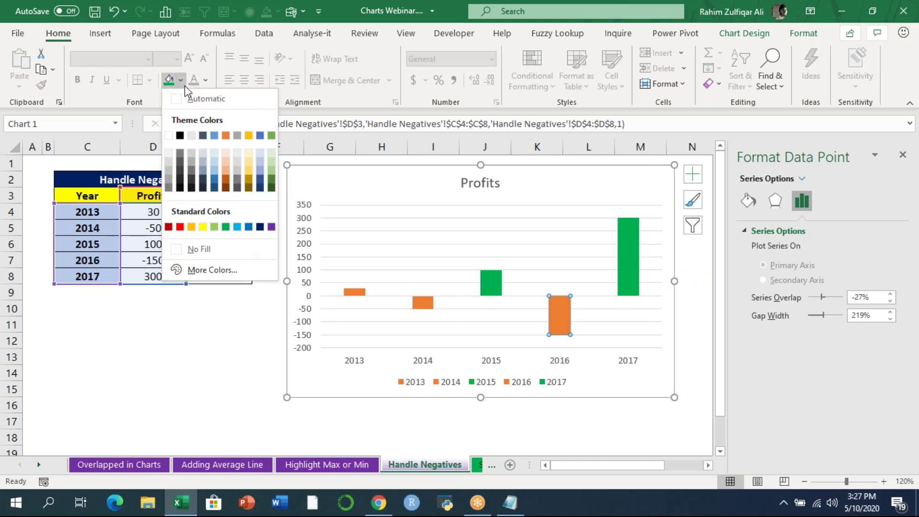
click(180, 227)
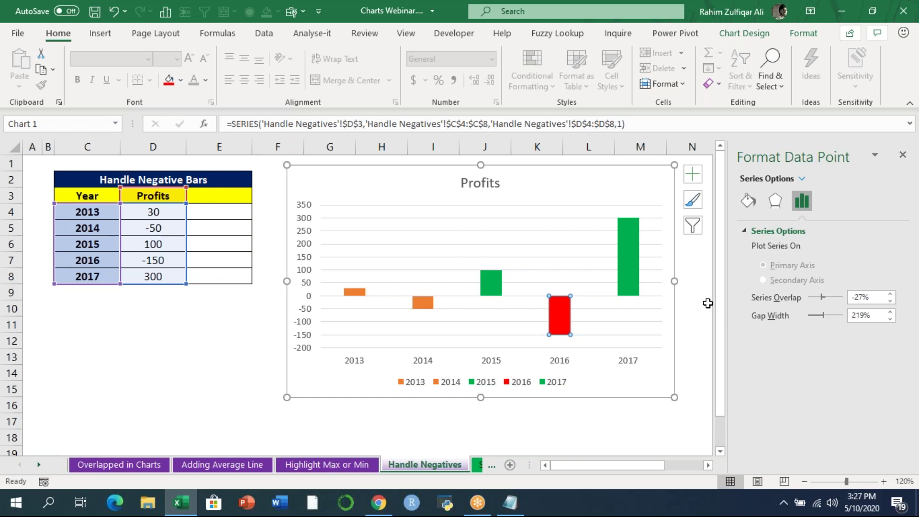
key(ctrl+z)
key(ctrl+z)
key(ctrl+z)
key(ctrl+z)
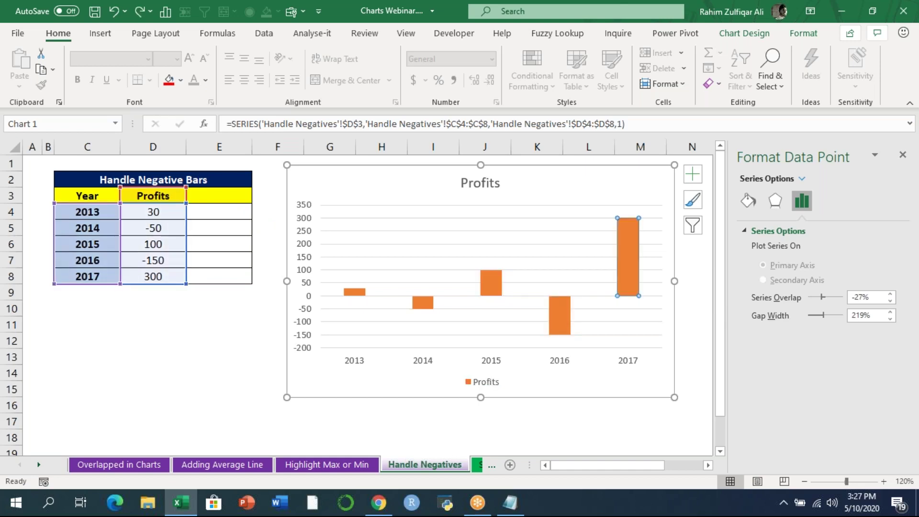
click(903, 154)
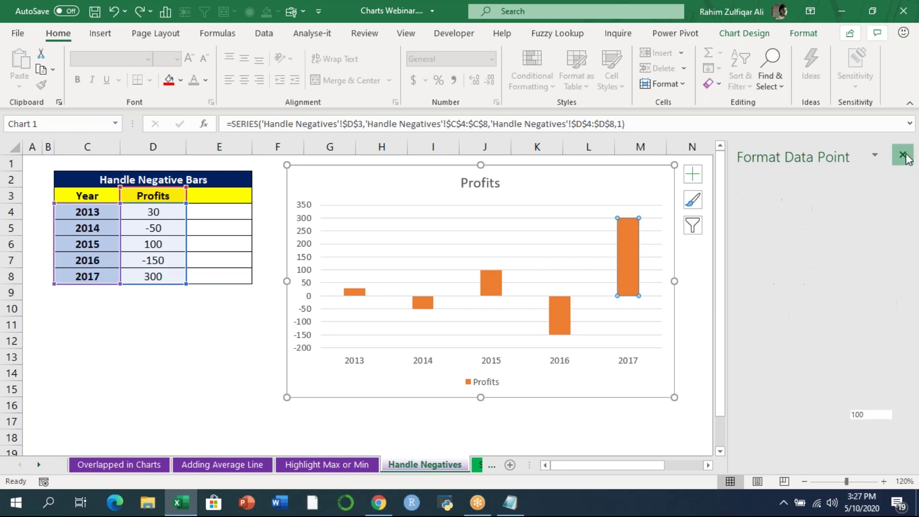
- In Format Data Series for the Profits series, tick Invert if negative under Fill
click(812, 281)
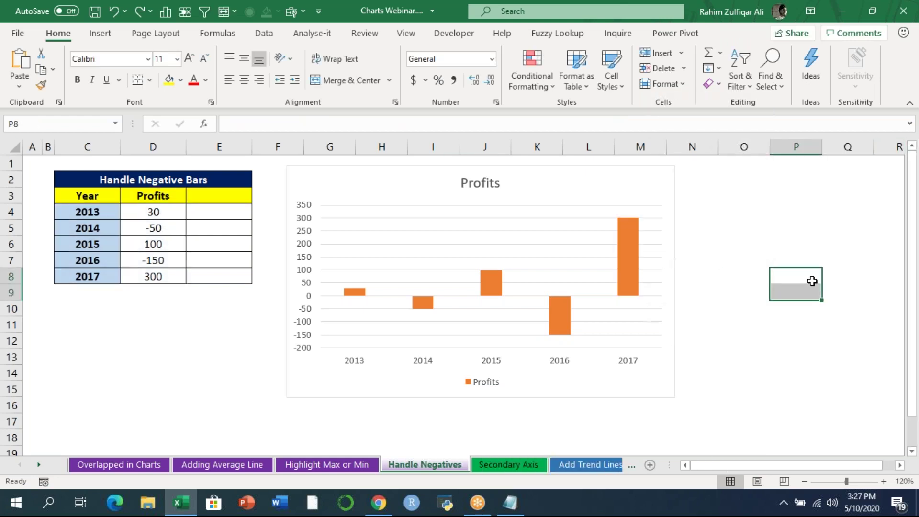
right_click(493, 277)
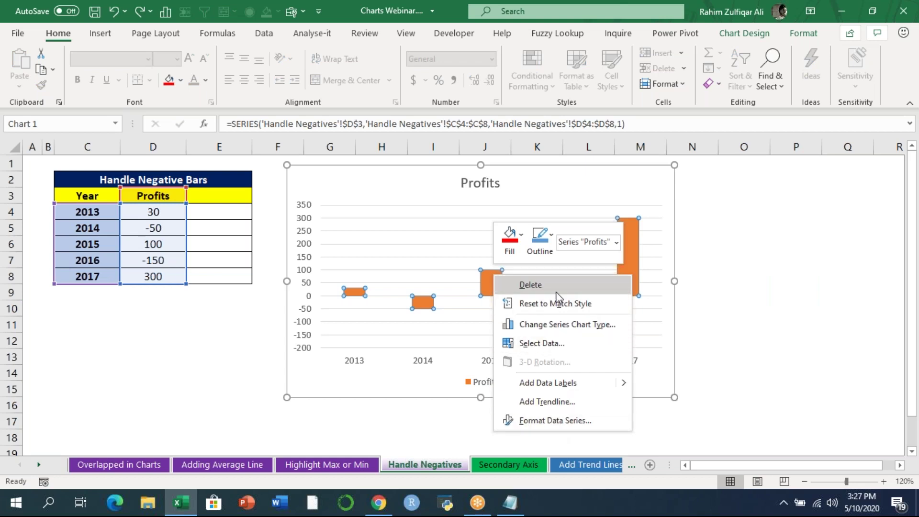
click(551, 421)
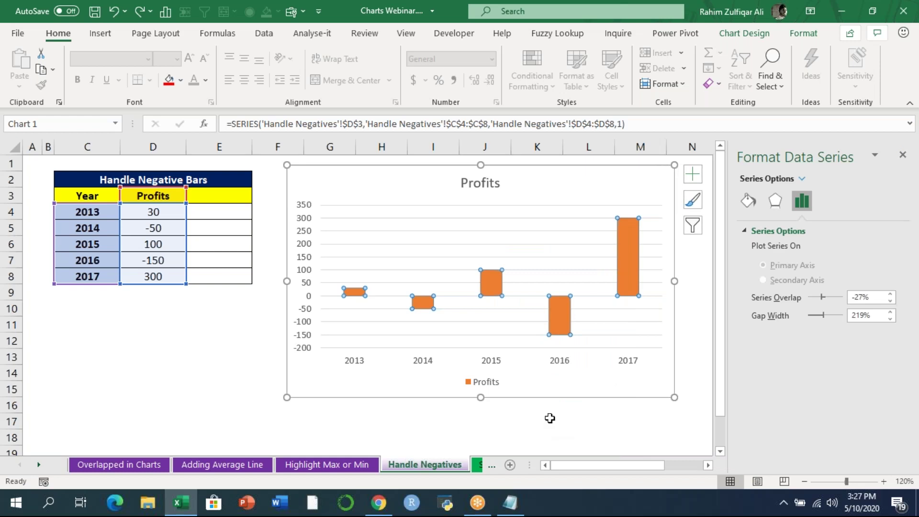
click(749, 202)
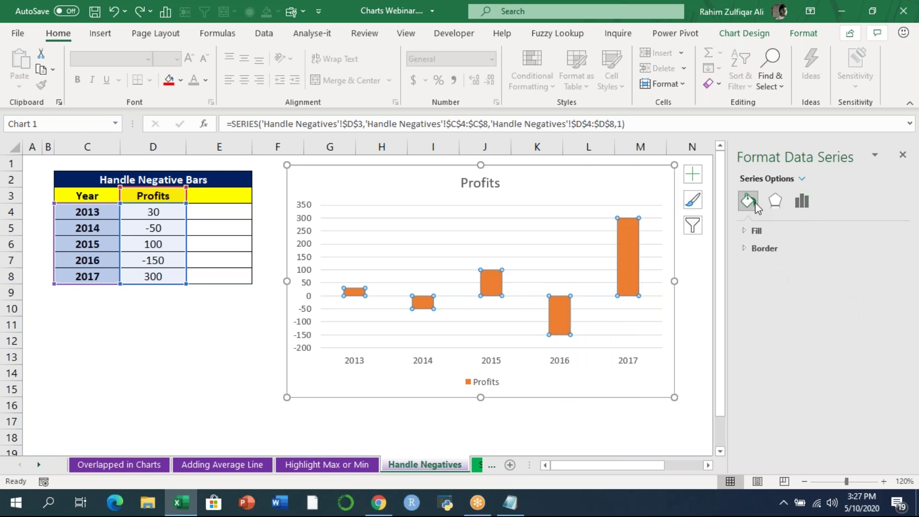
click(745, 231)
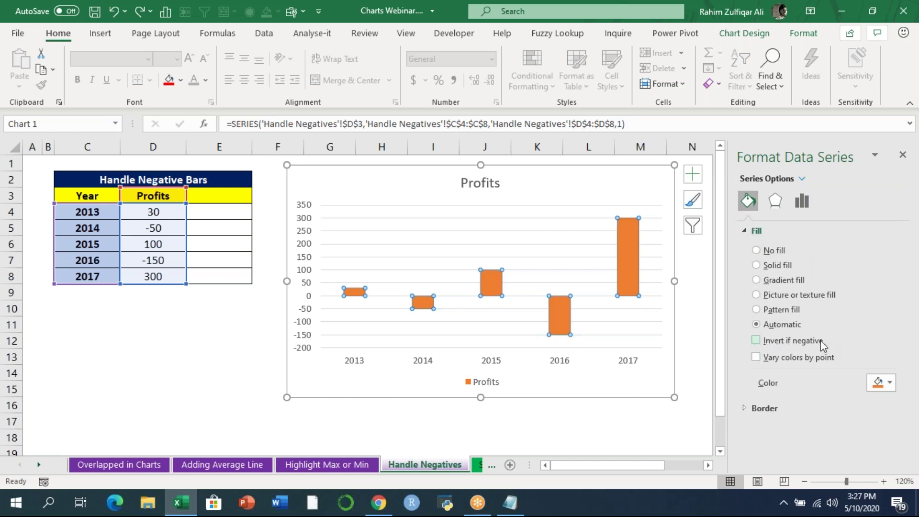
click(757, 341)
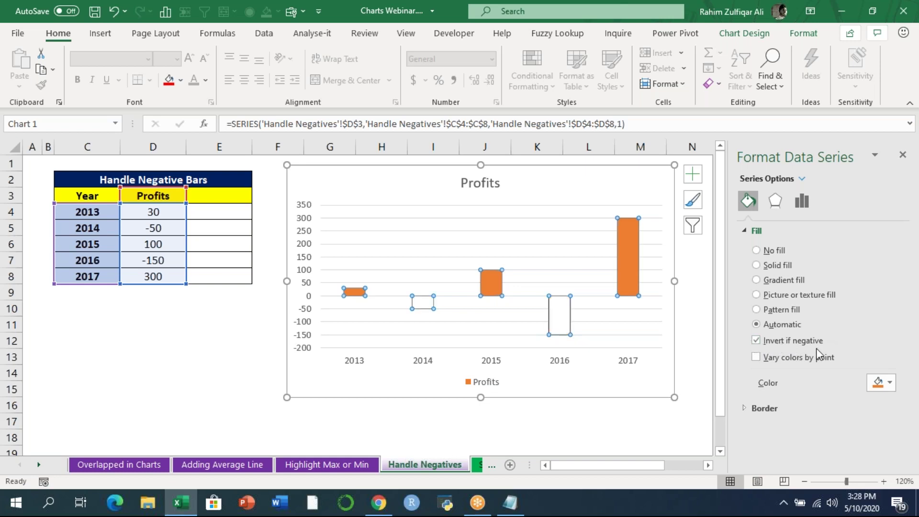
- Give the bars a green solid fill and a red invert colour for negatives
click(774, 266)
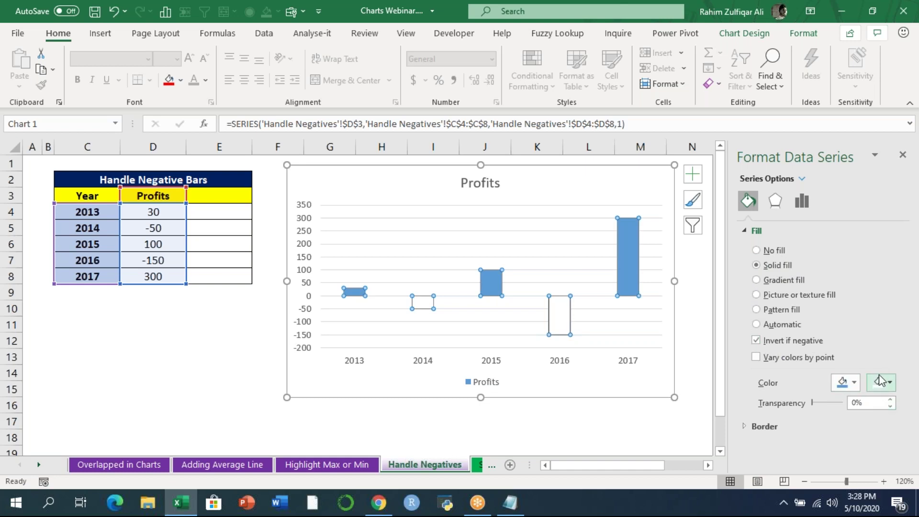
click(848, 382)
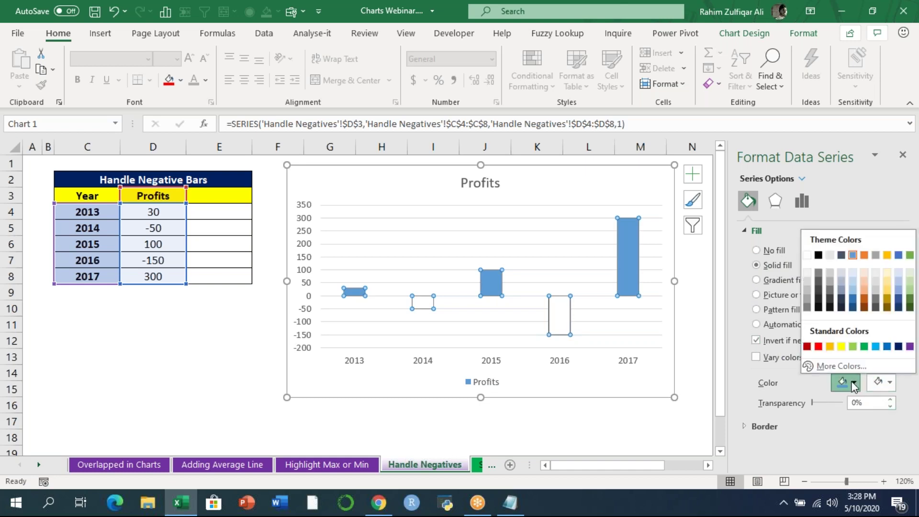
click(864, 347)
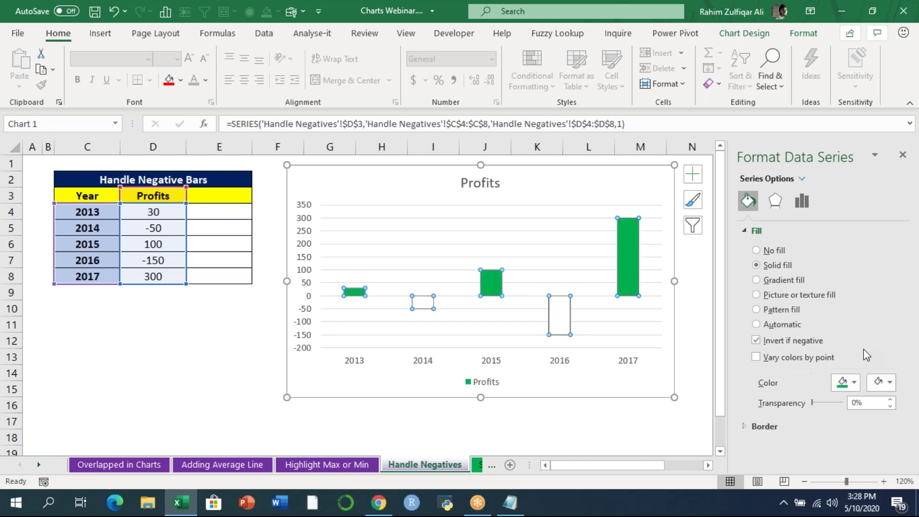
click(880, 382)
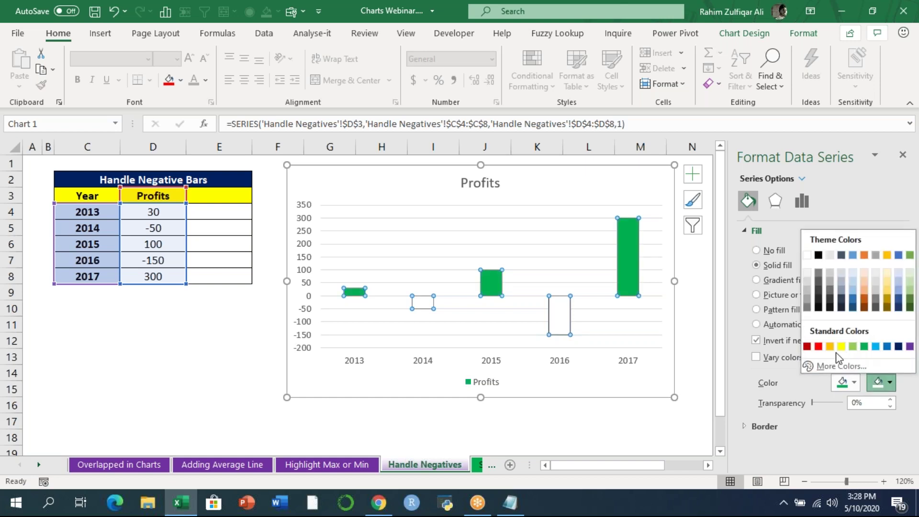
click(818, 347)
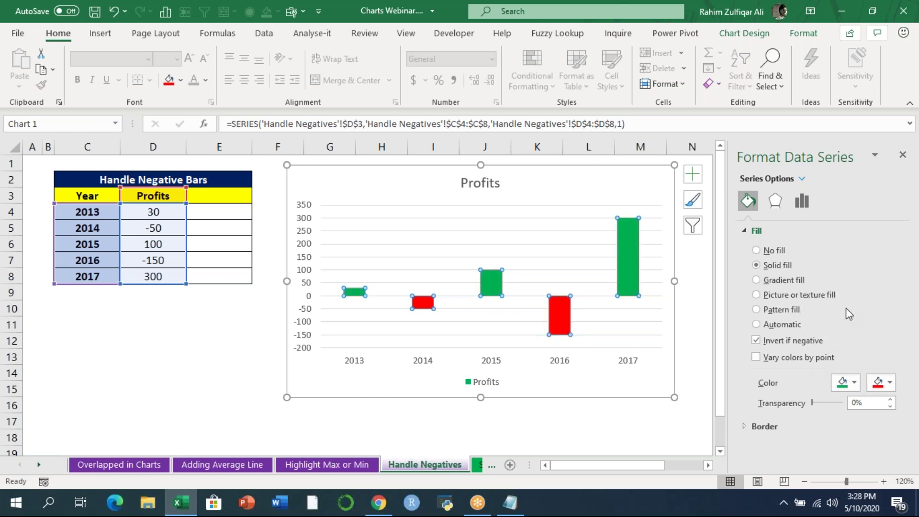
click(902, 155)
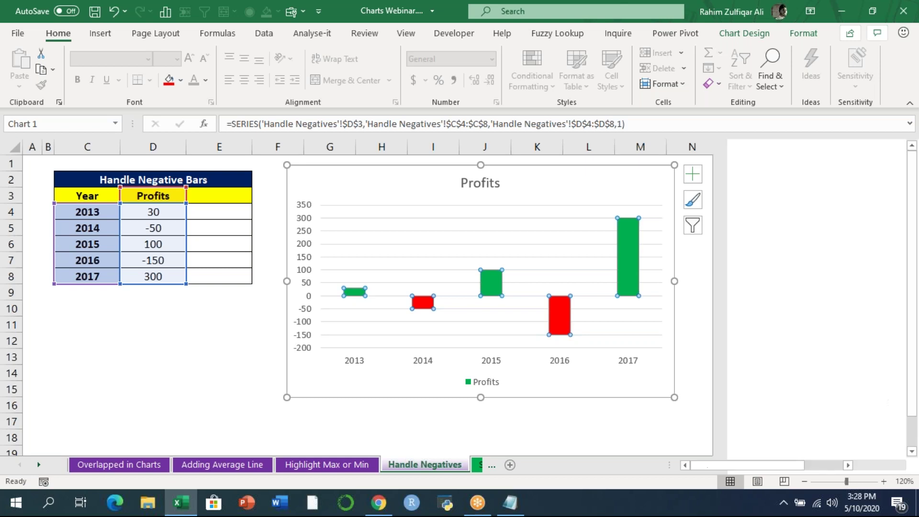
click(809, 269)
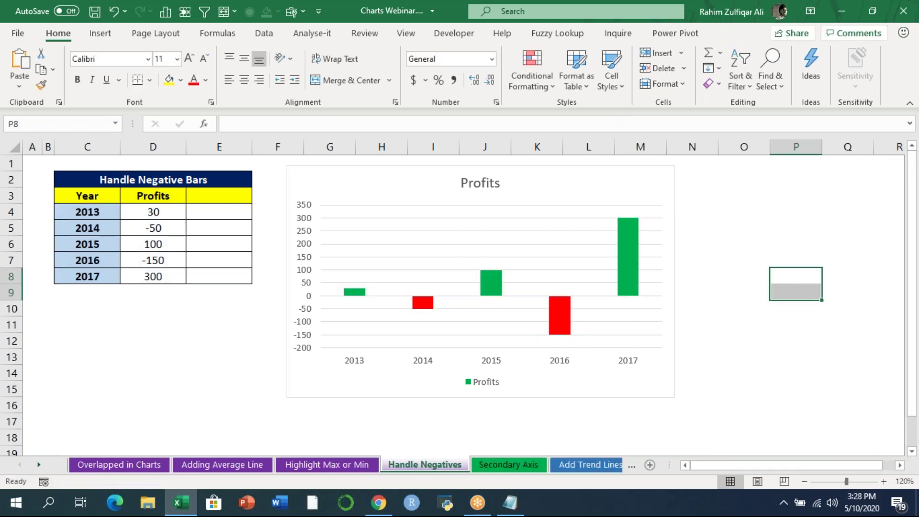
- Enter -80 as the 2013 profit in cell D4
click(136, 212)
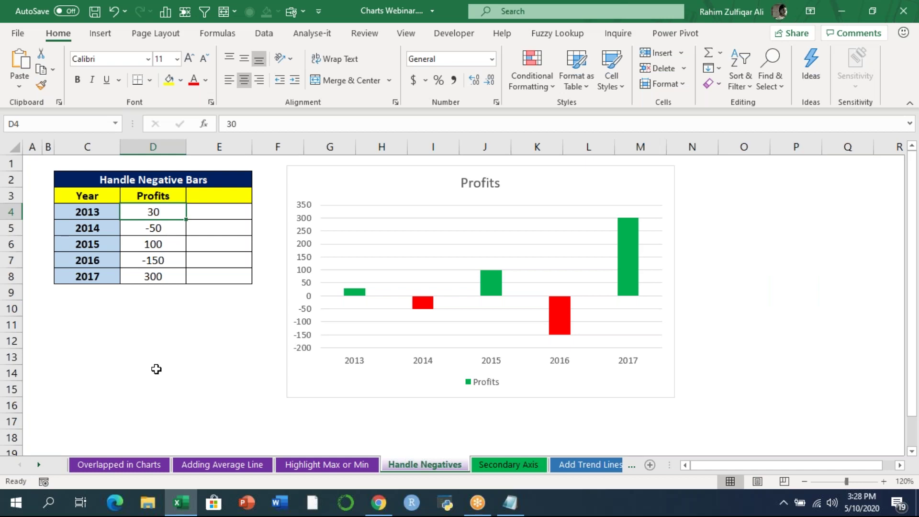
text(-80)
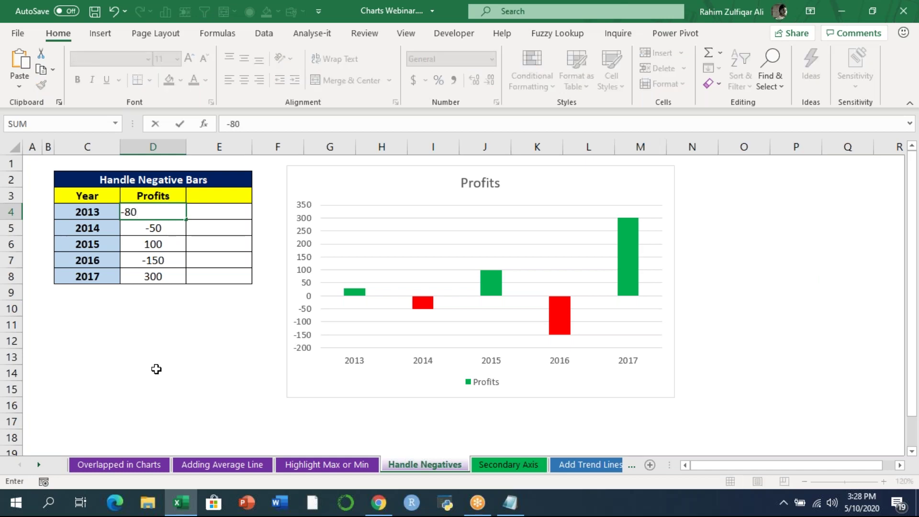
key(Return)
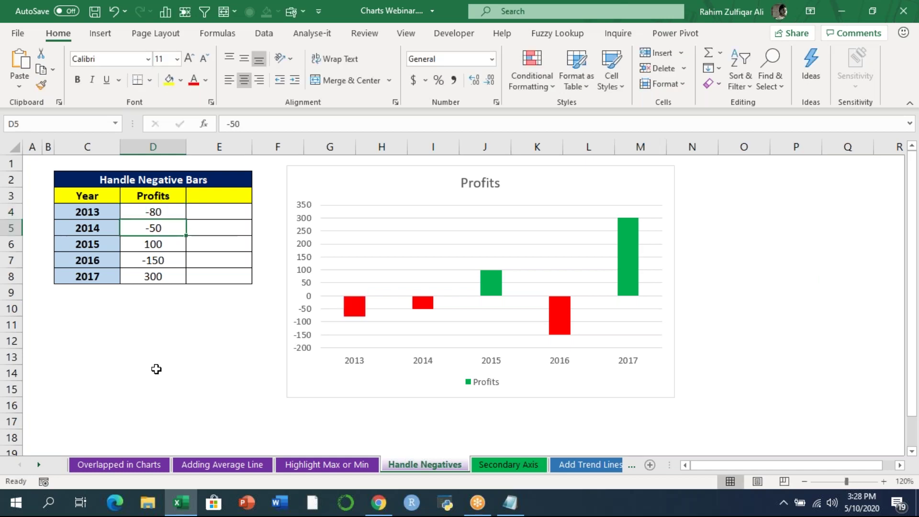
- Change the 2013 profit in D4 to 600, then move to the Secondary Axis sheet
mouse_move(353, 302)
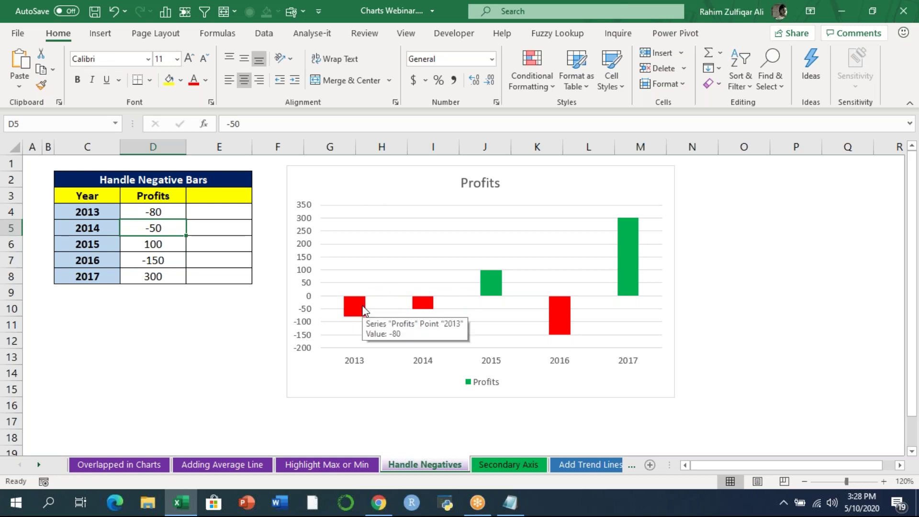
click(158, 211)
text(600)
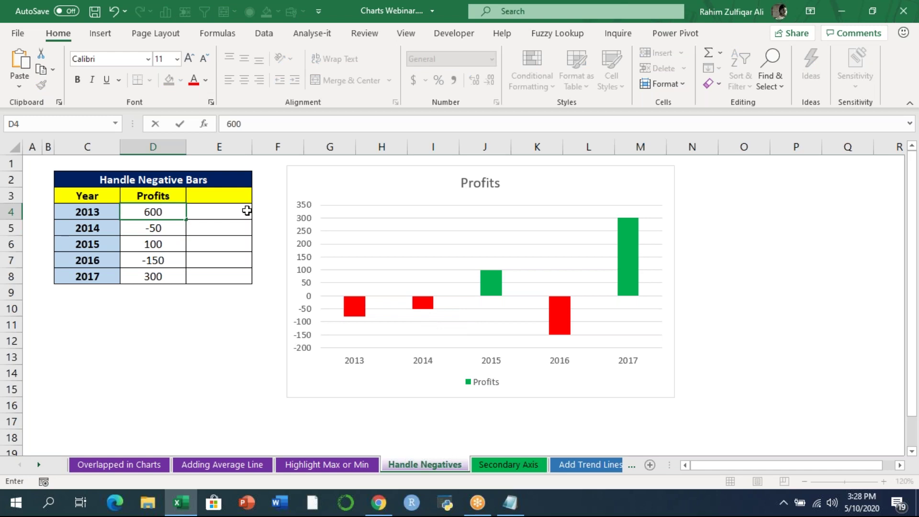
key(Return)
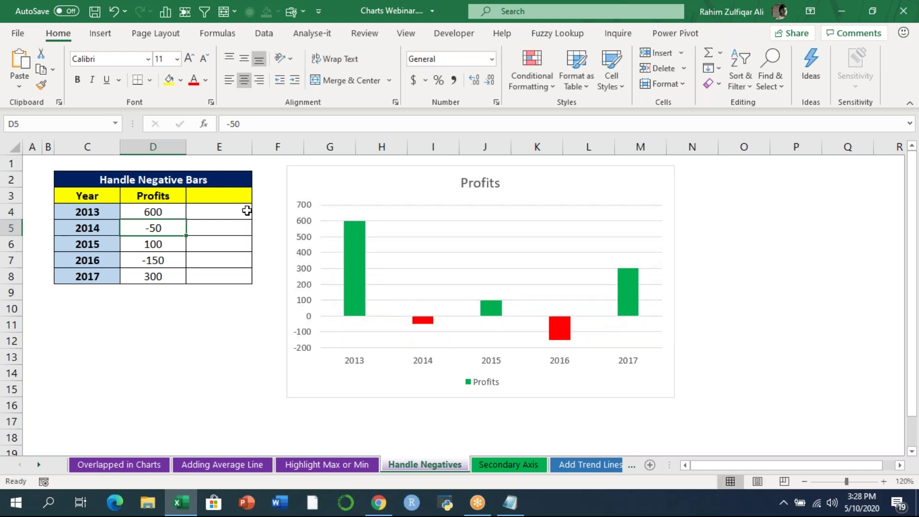
click(175, 212)
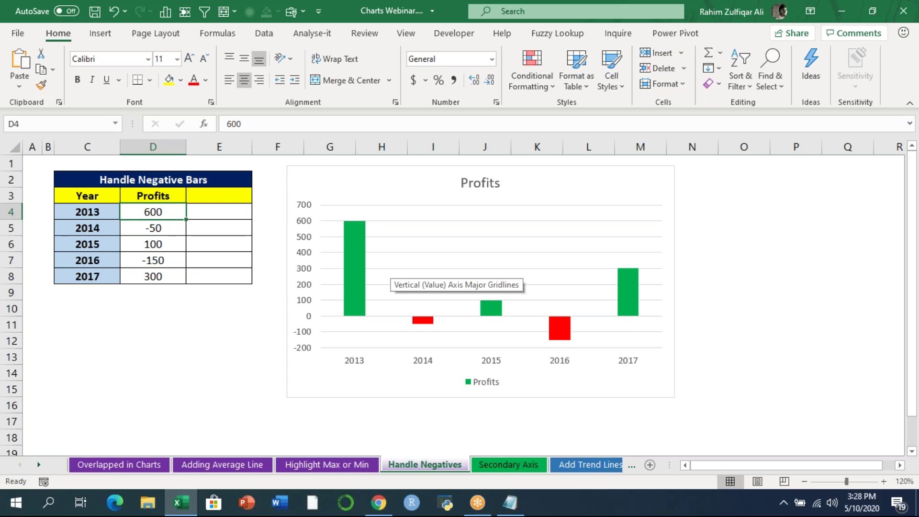
click(487, 464)
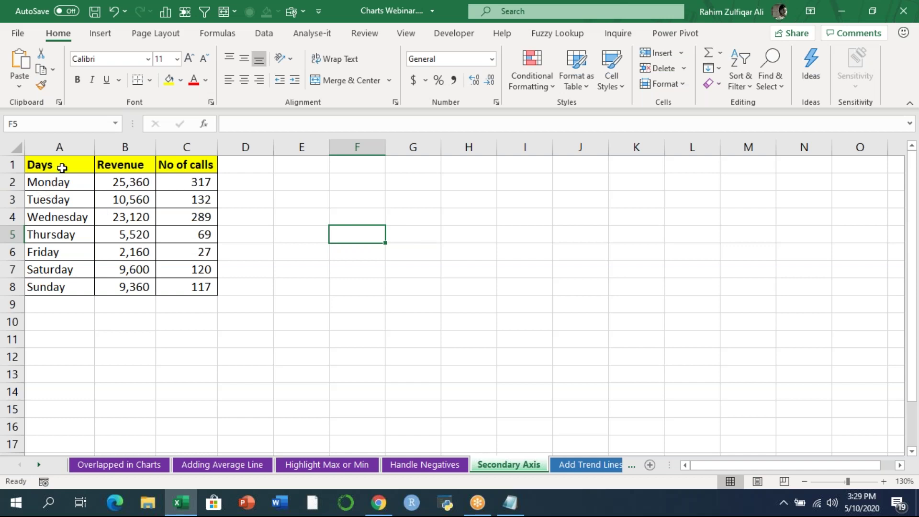
- Select the Days, Revenue and No of calls table, A1:C8
drag(63, 166, 57, 289)
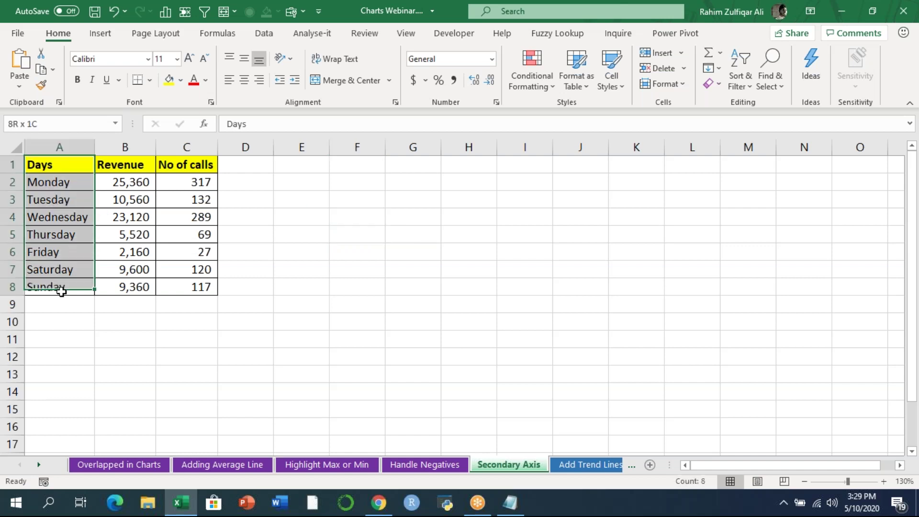
drag(121, 164, 120, 288)
drag(194, 168, 190, 277)
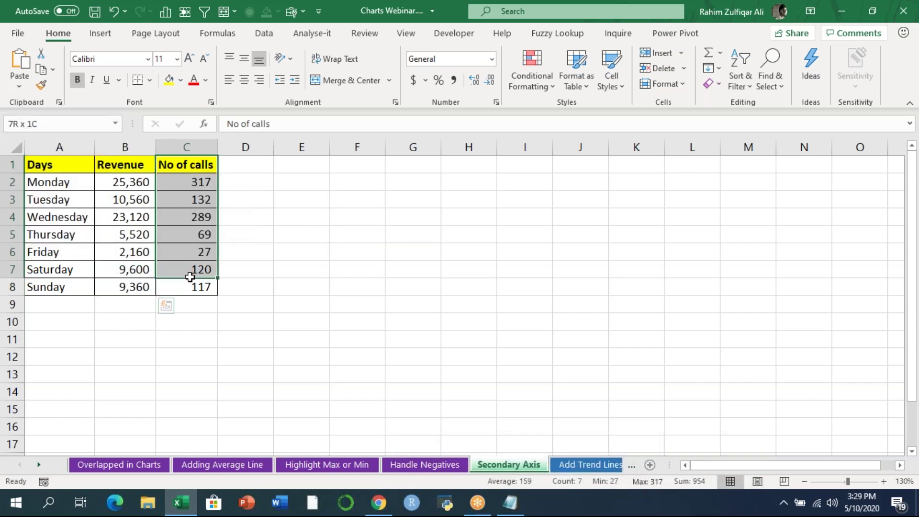
click(194, 199)
drag(64, 166, 187, 287)
- Insert a 2-D Clustered Column chart and nudge it slightly up and right
click(100, 33)
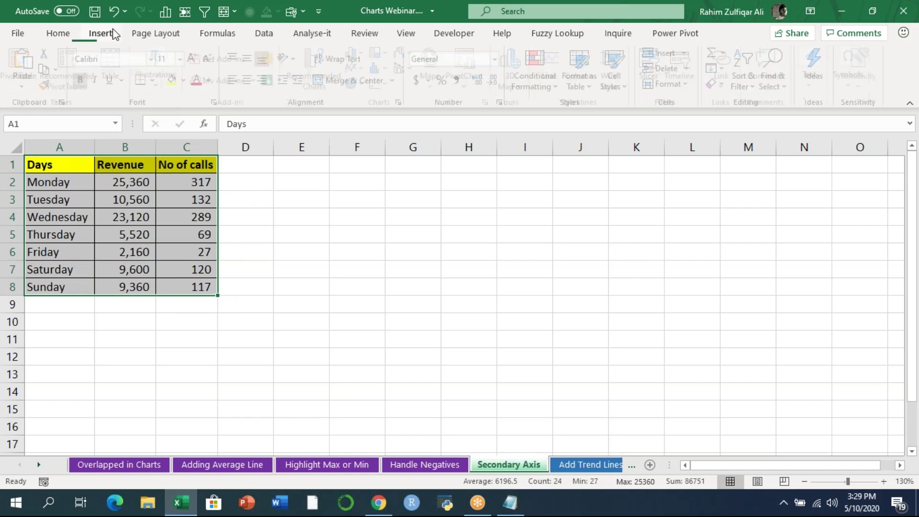
click(358, 54)
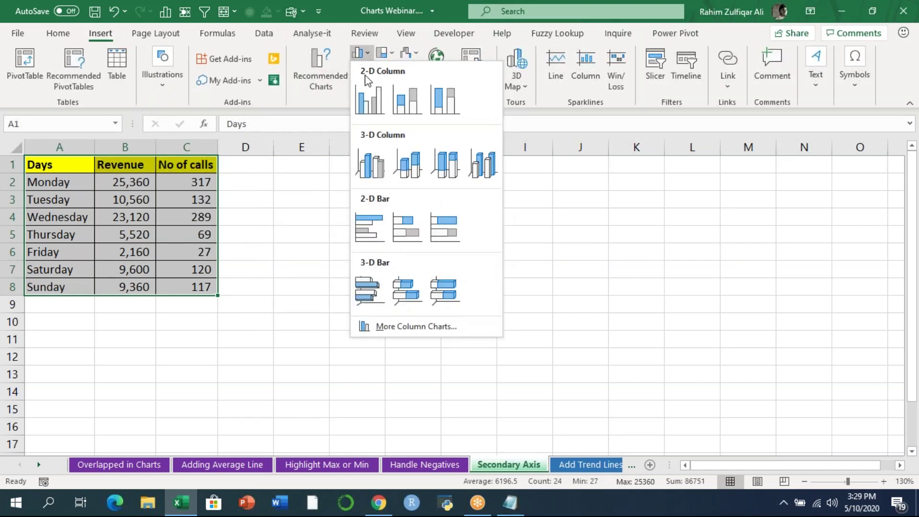
click(369, 100)
drag(386, 191, 407, 186)
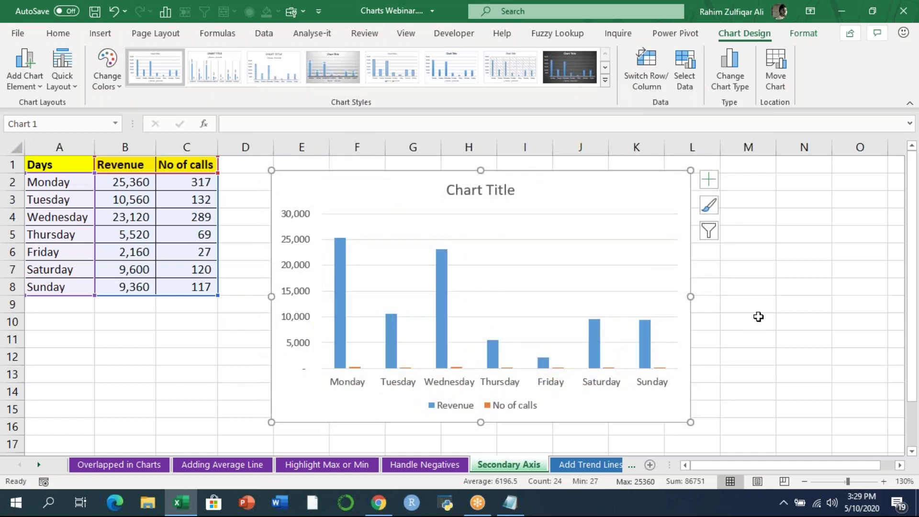
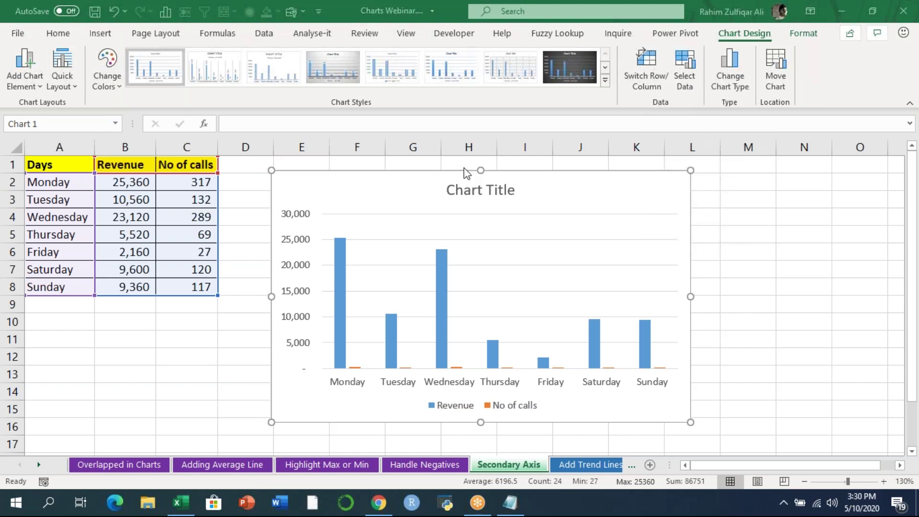
- Select the days chart's No of calls series from the Format tab's Chart Elements list
click(441, 185)
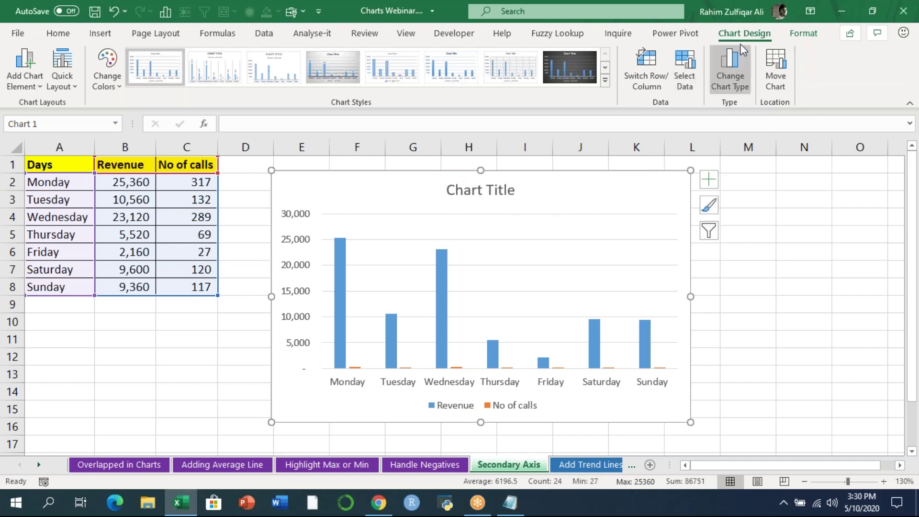
click(797, 37)
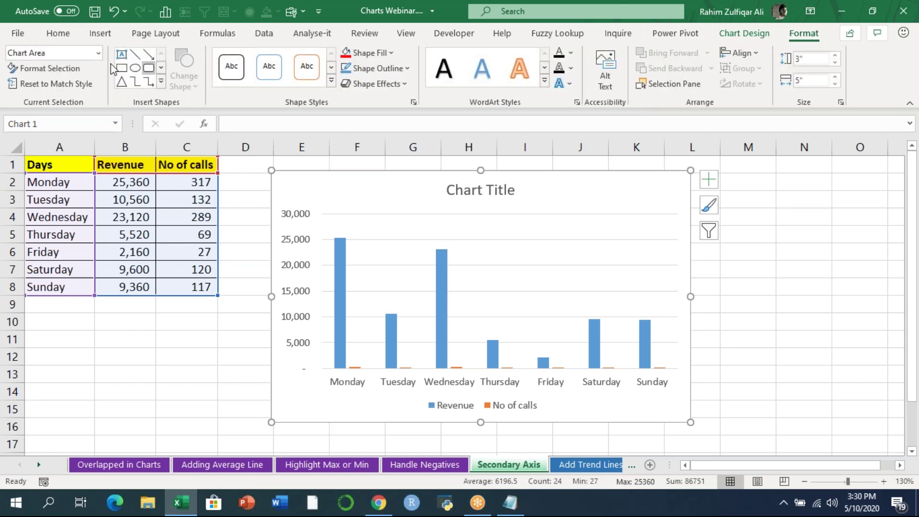
click(98, 52)
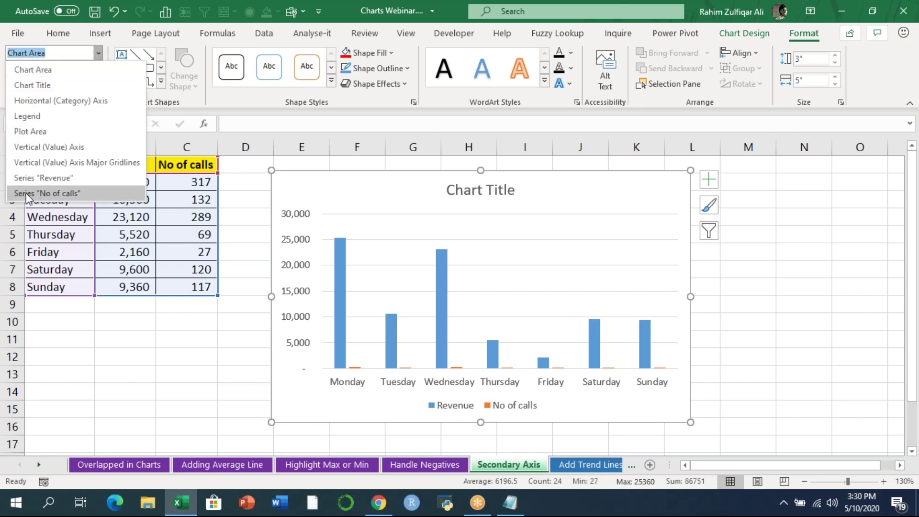
click(59, 193)
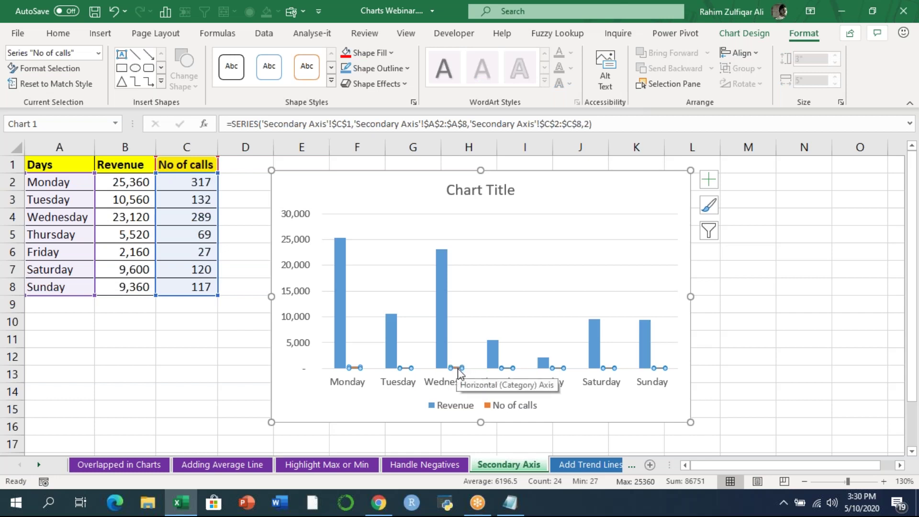
- Plot No of calls on a secondary axis and begin changing its chart type
right_click(456, 369)
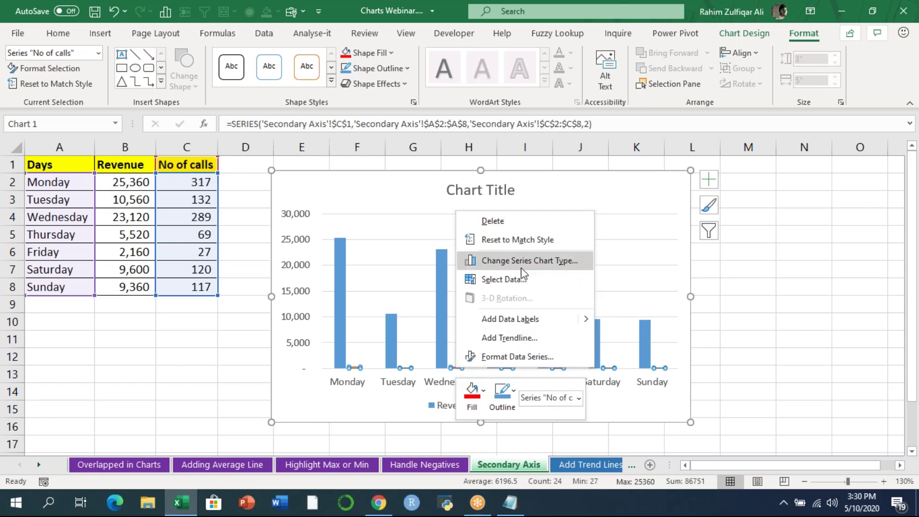
click(517, 357)
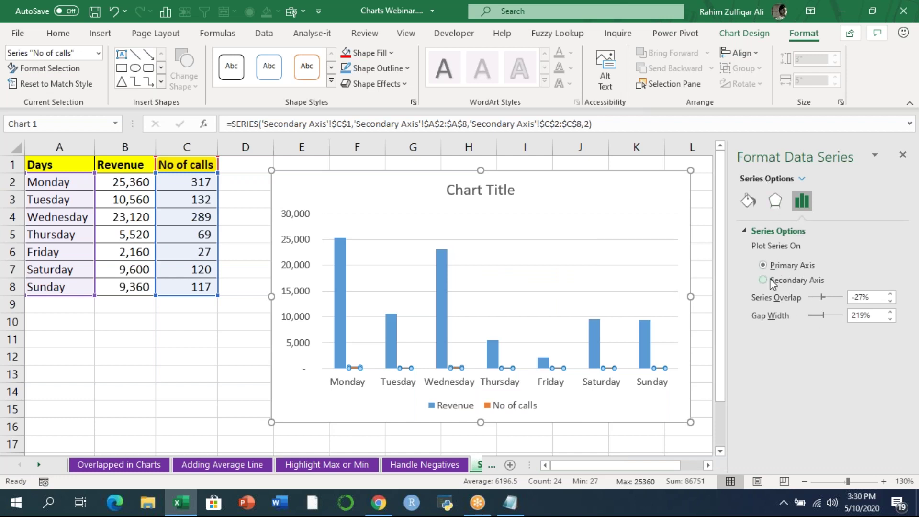
click(775, 282)
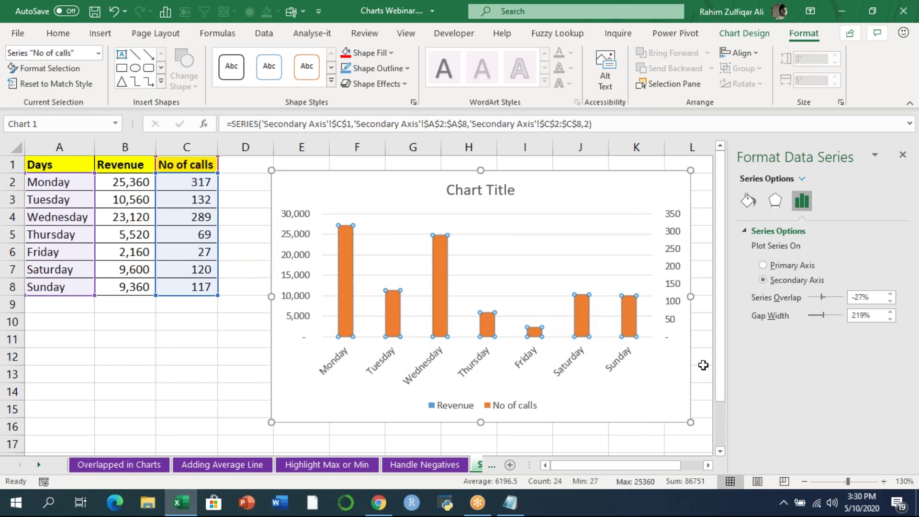
right_click(441, 257)
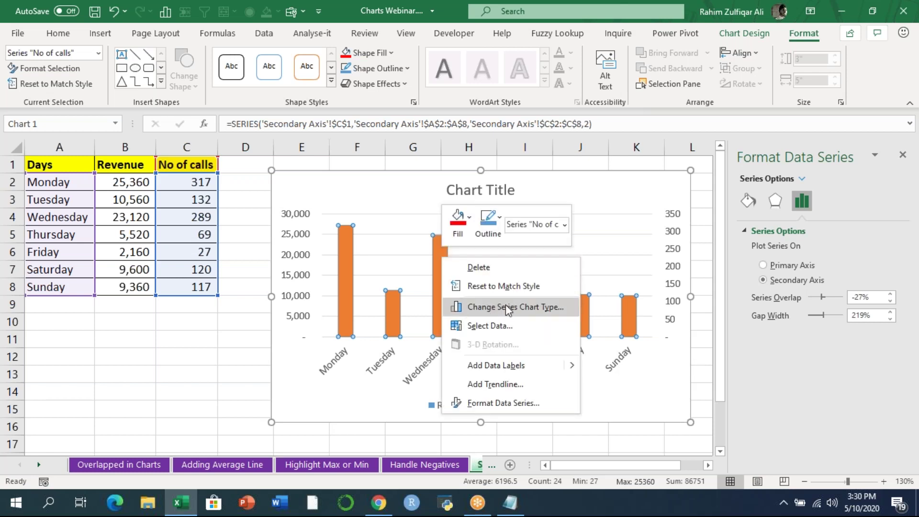
click(527, 308)
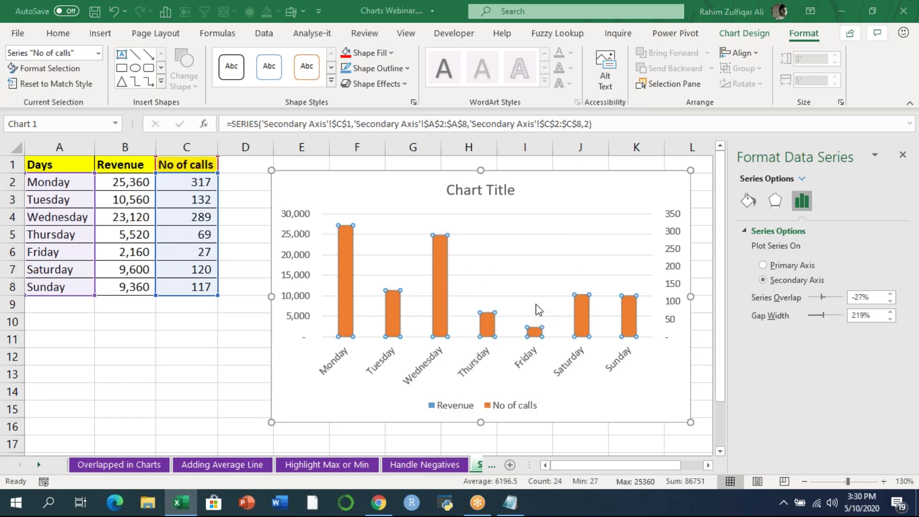
- Change the No of calls series to a line over the Revenue columns
click(580, 364)
click(517, 189)
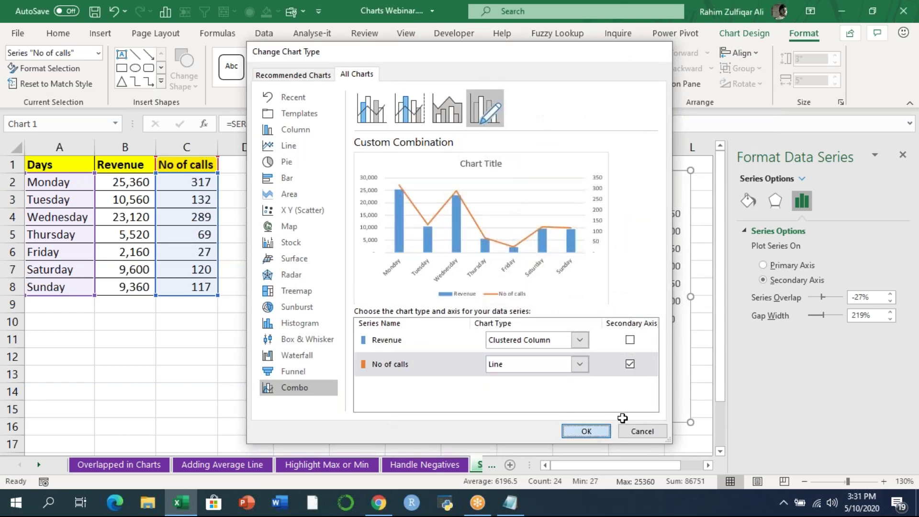
key(Return)
click(242, 340)
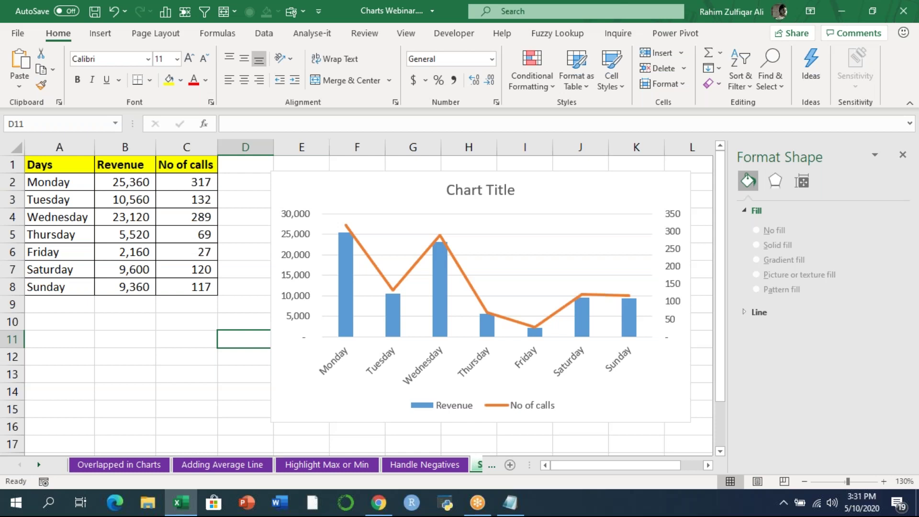
- Review the No of calls and Revenue values, then go to the Add Trend Lines - Forecast sheet
drag(180, 181, 186, 288)
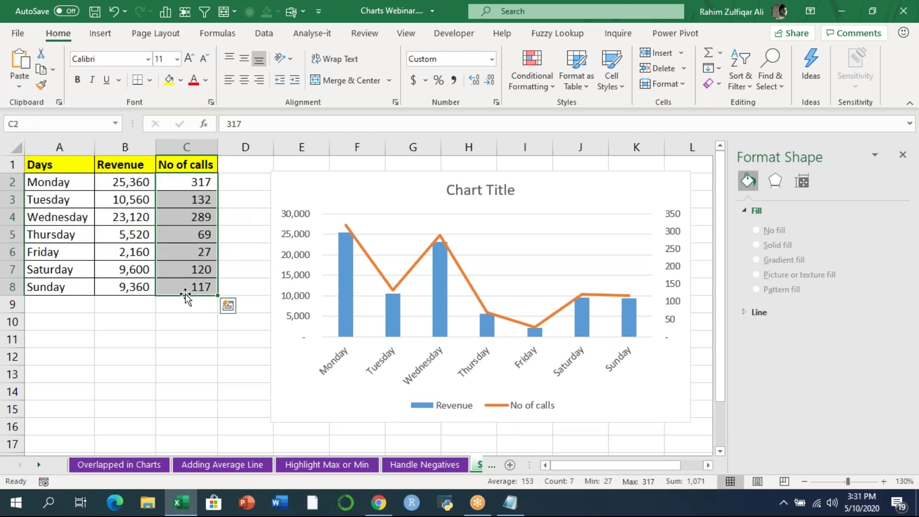
click(186, 166)
drag(119, 181, 124, 288)
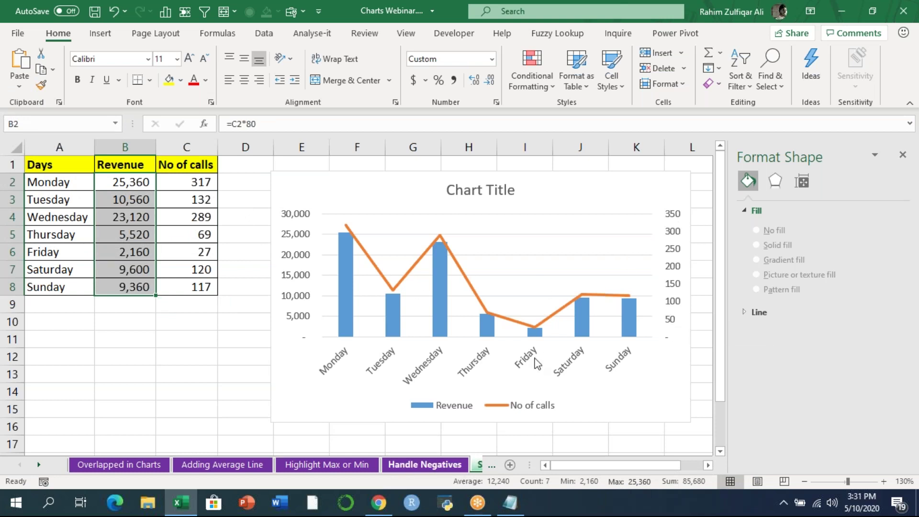
click(898, 122)
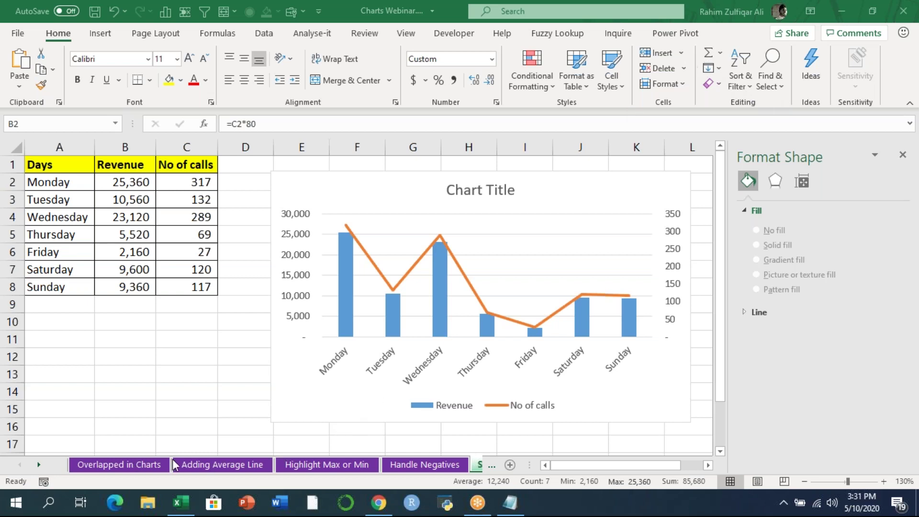
click(106, 405)
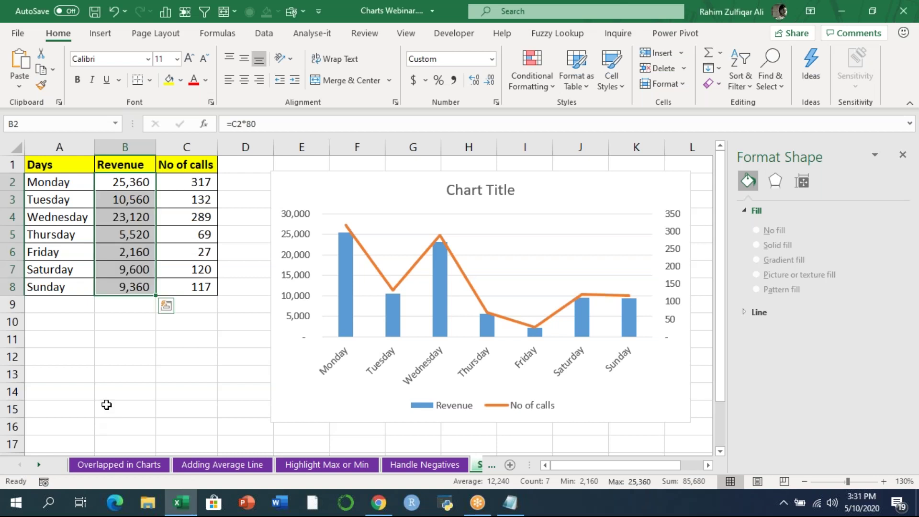
key(ctrl+Page_Down)
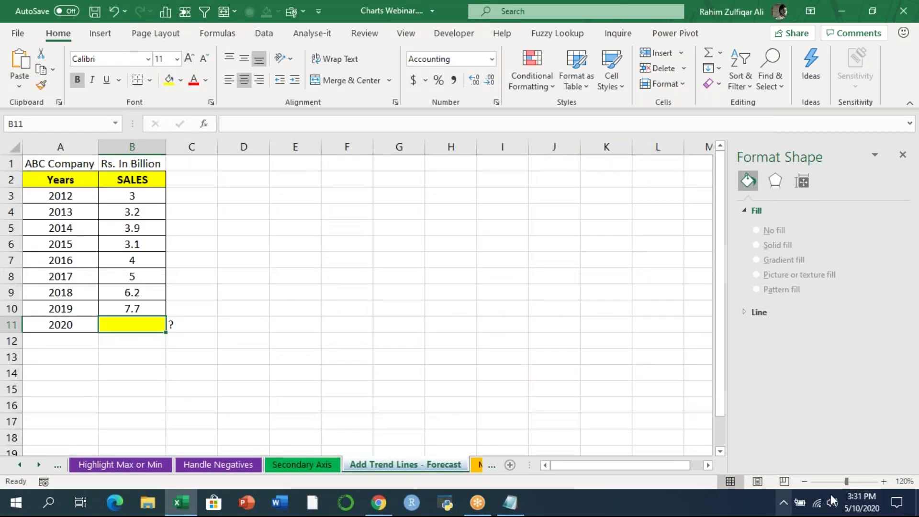
- Zoom the sales table to 150% and close the Format Shape pane
click(884, 481)
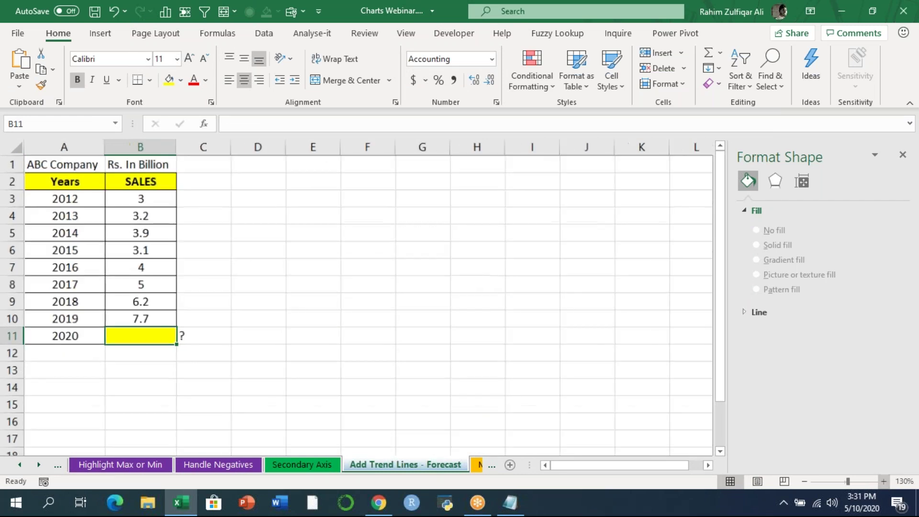
click(883, 481)
click(884, 481)
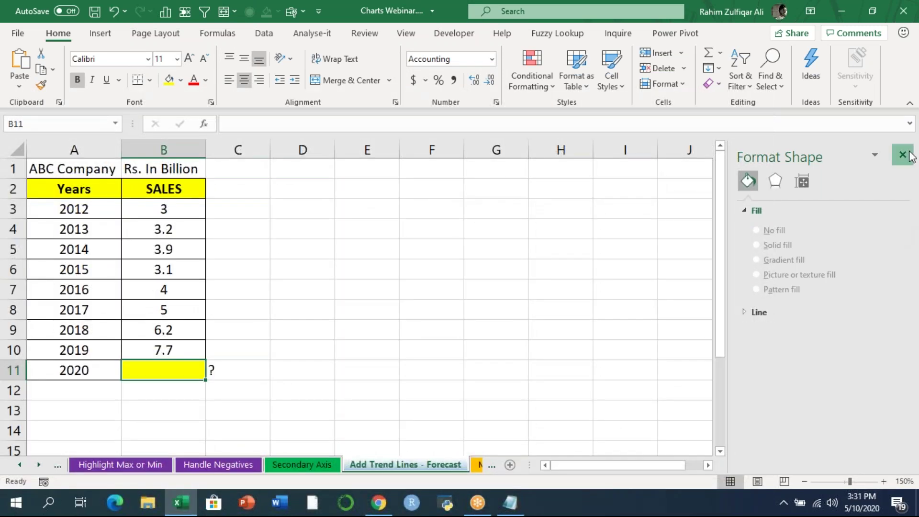
click(903, 154)
- Step through the sales values and begin a formula with = in empty cell B11
click(173, 216)
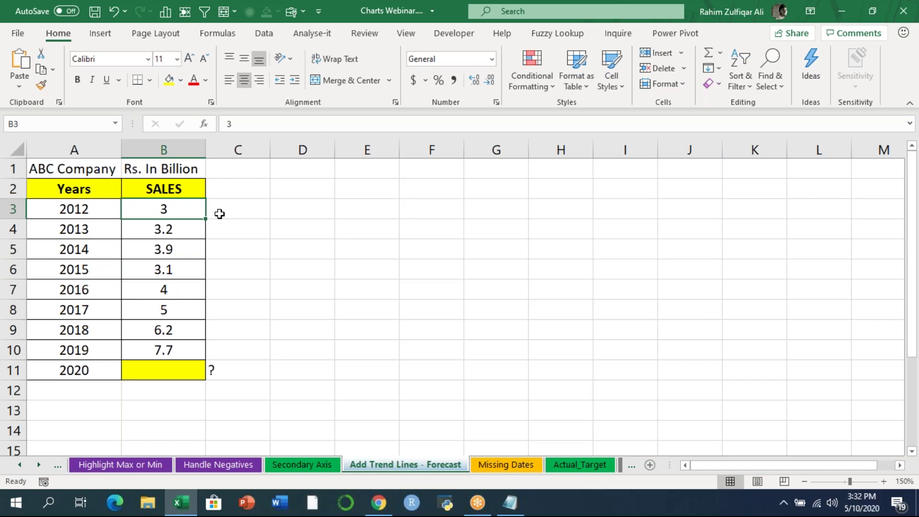
key(Down)
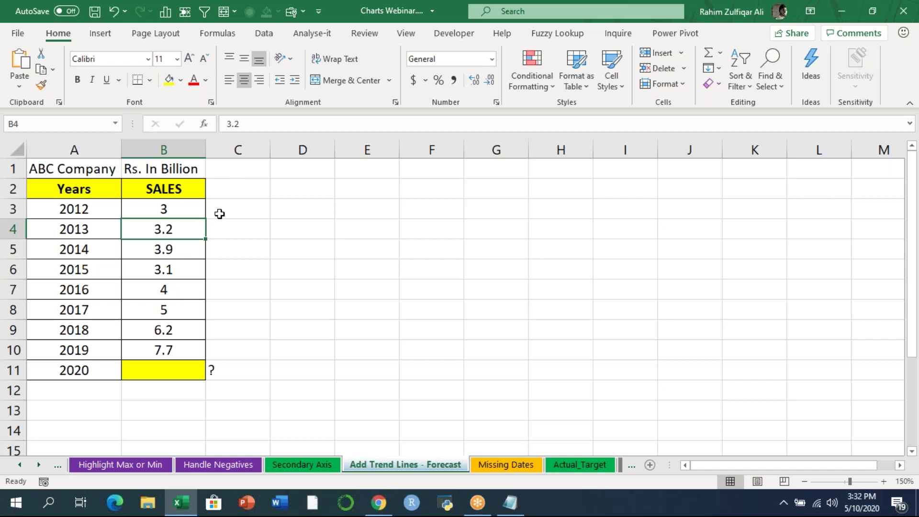
key(Down)
key(Down)
key(Down)
key(Down)
key(Down)
key(Down)
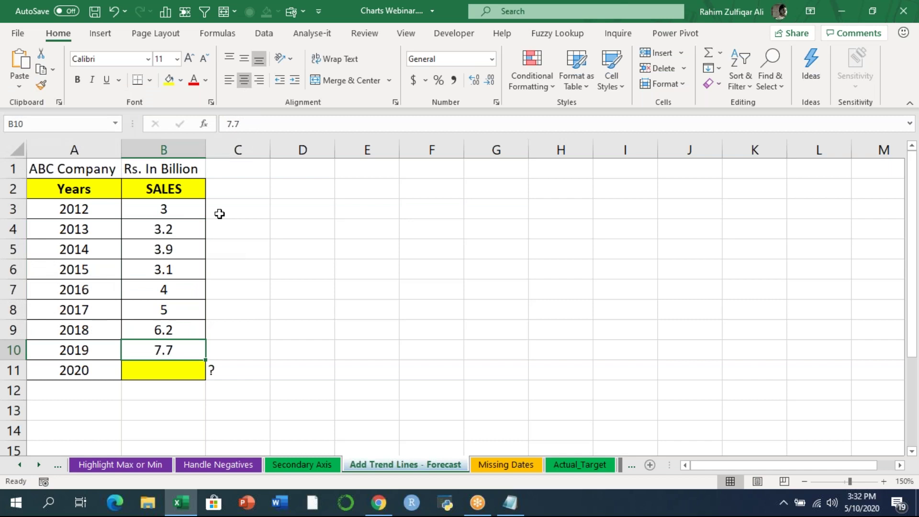
key(Down)
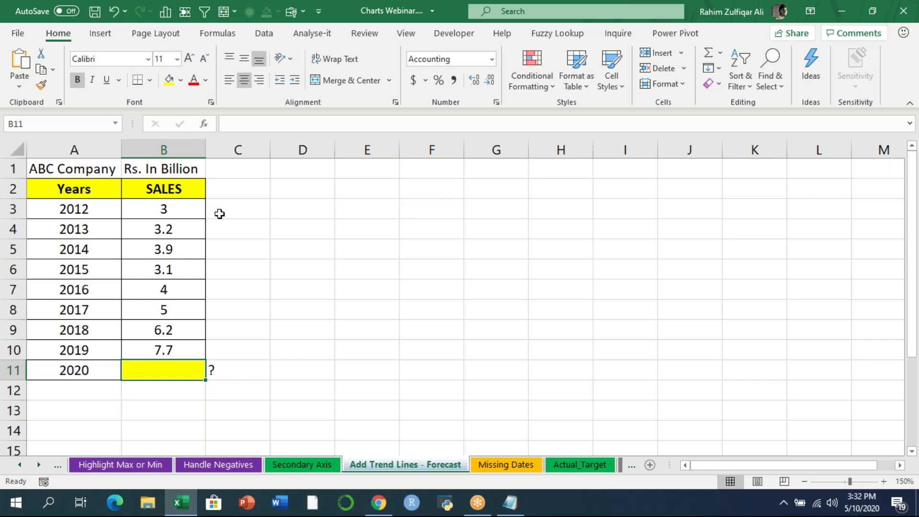
key(Up)
key(Up)
key(Up)
key(Up)
key(Up)
key(Up)
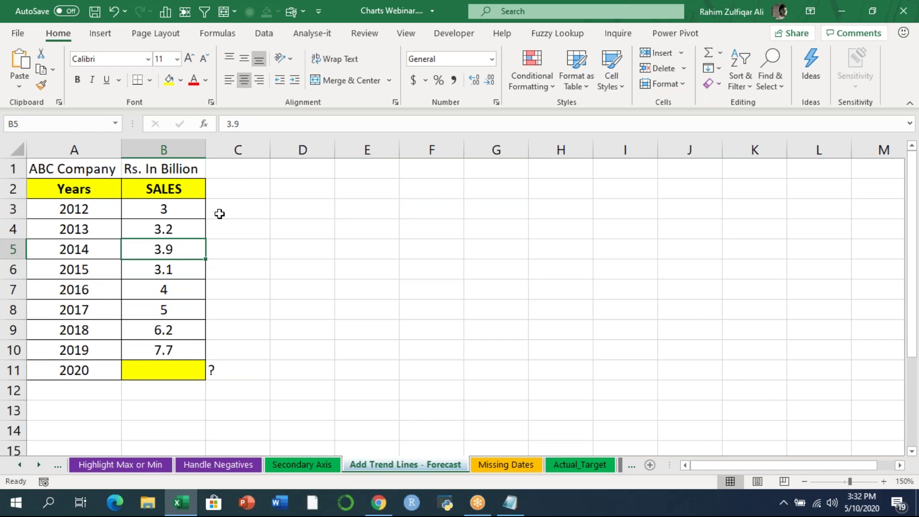
key(Down)
key(Down)
key(Down)
key(Down)
key(Down)
key(Down)
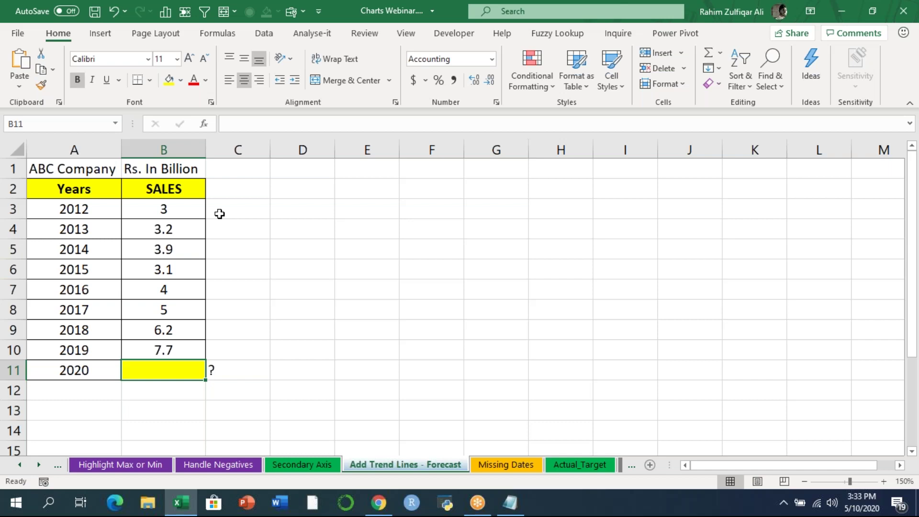
text(=)
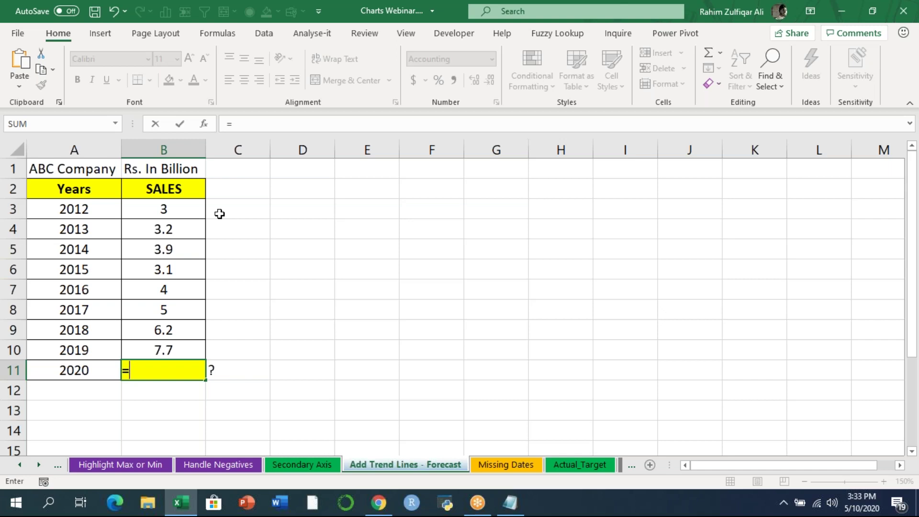
- Start =FORECAST in B11 with A11 as x and the sales column as known_ys
text(fore)
key(Down)
key(Down)
key(Down)
key(Down)
key(Down)
key(Tab)
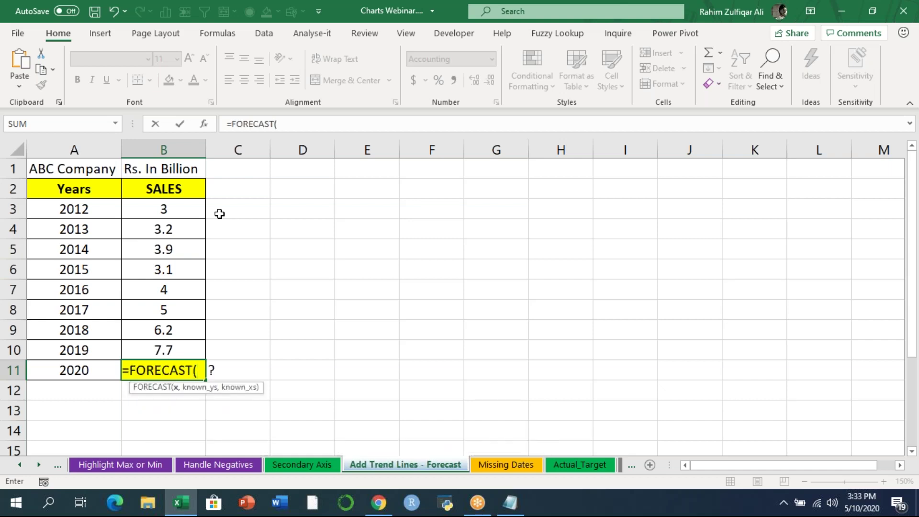
key(Left)
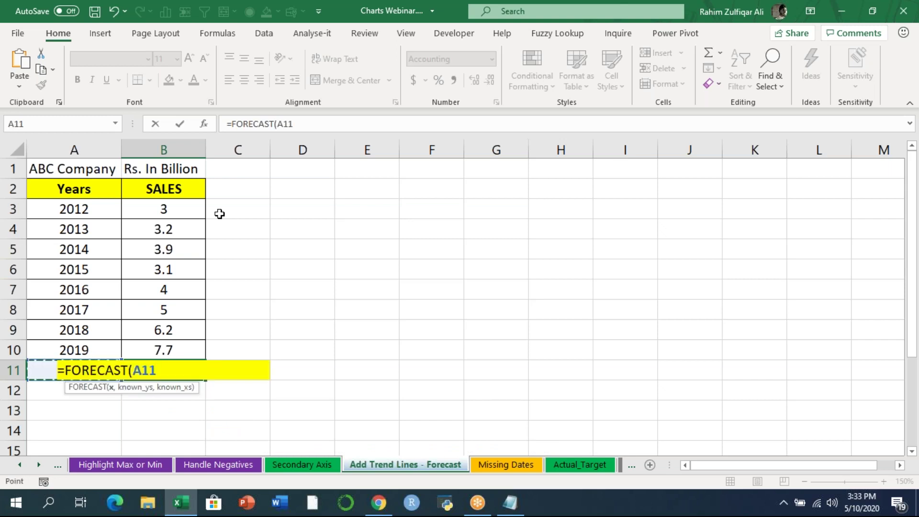
text(,)
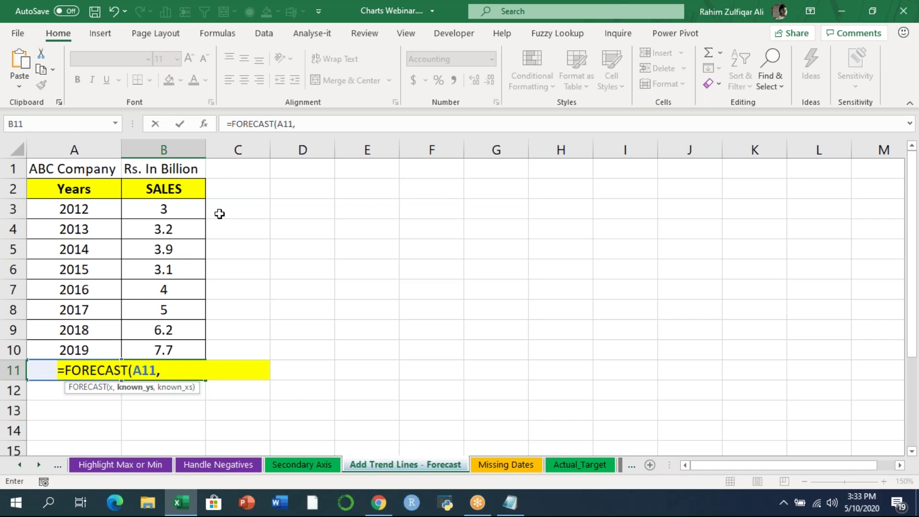
key(Up)
key(ctrl+shift+Up)
key(shift+Down)
key(shift+Down)
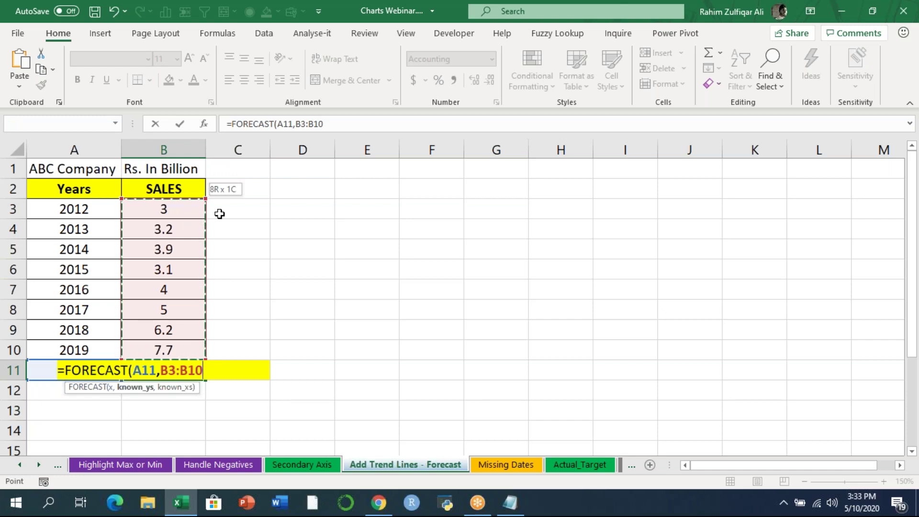
- Add the years A3:A10 as known_xs and commit the FORECAST formula
text(,)
key(Up)
key(Down)
key(Up)
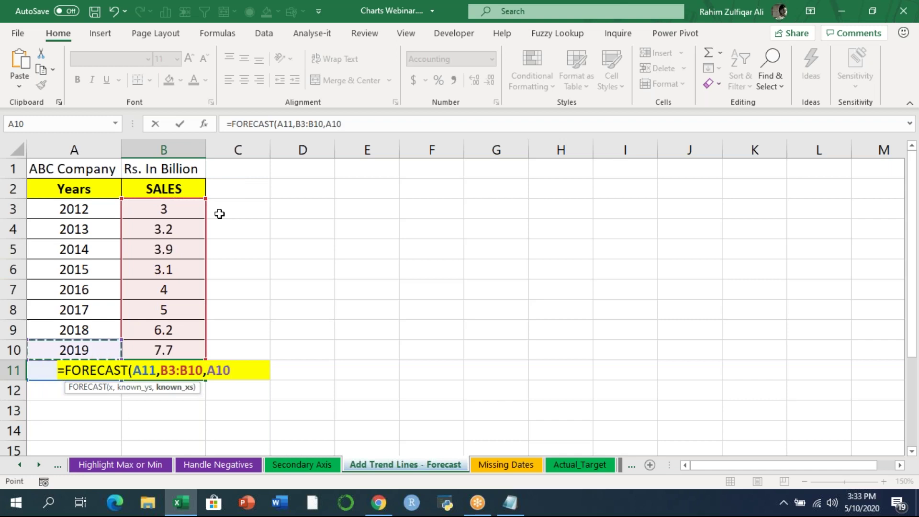
key(shift+Up)
key(shift+Up)
key(shift+Up)
key(shift+Up)
key(shift+Up)
key(shift+Up)
key(shift+Up)
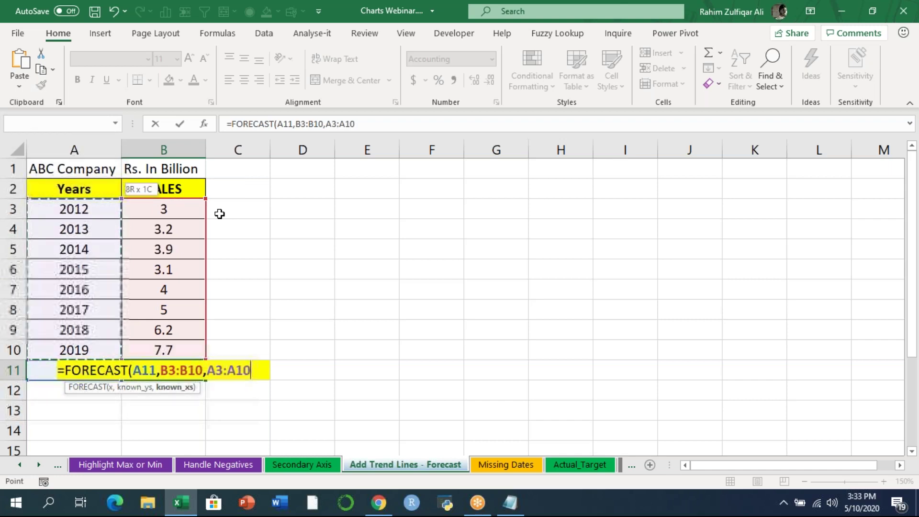
text())
key(ctrl+Return)
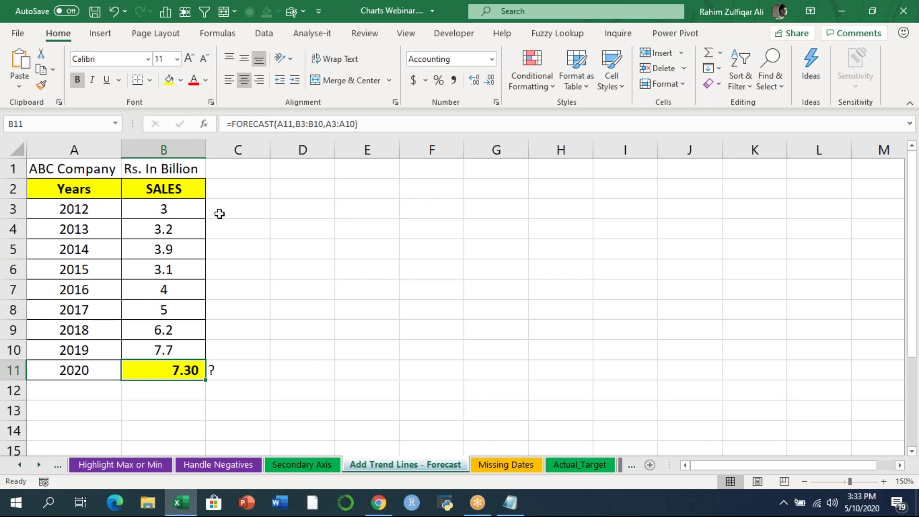
- Re-commit the 7.30 forecast with F2, then delete it from B11
key(F2)
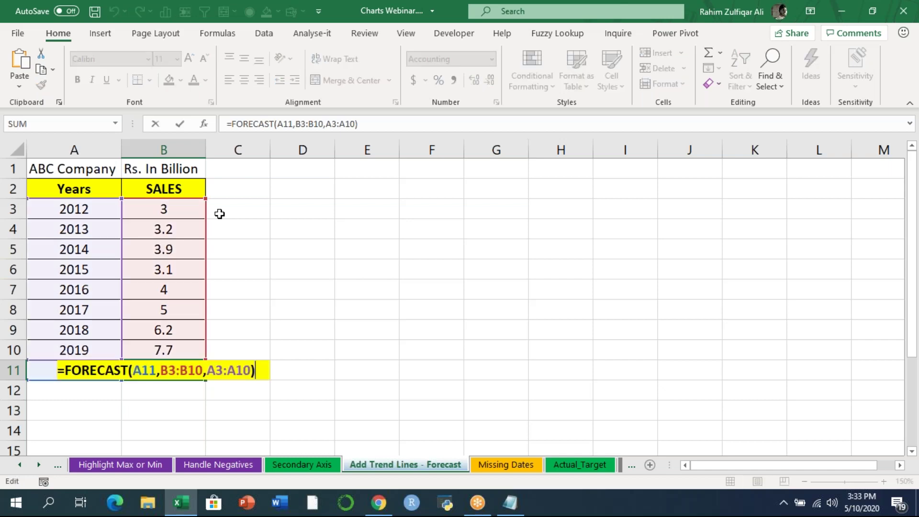
key(Return)
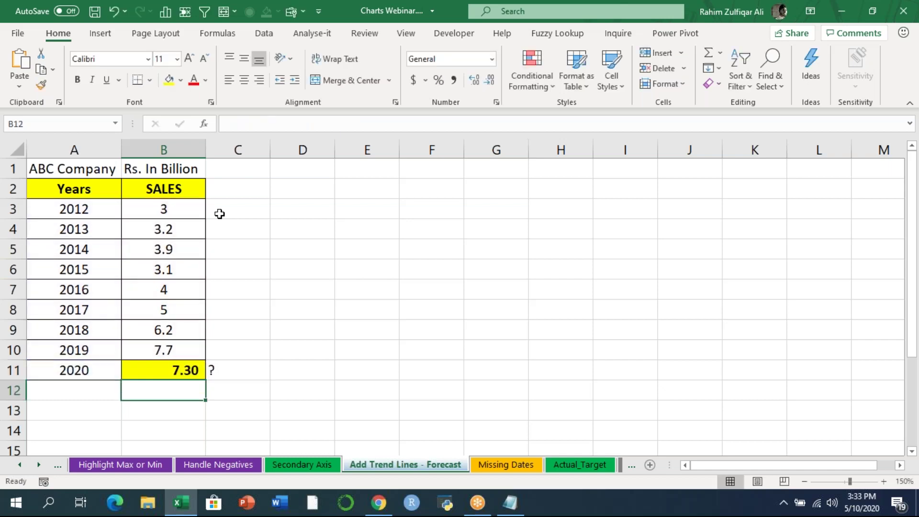
key(Up)
key(Delete)
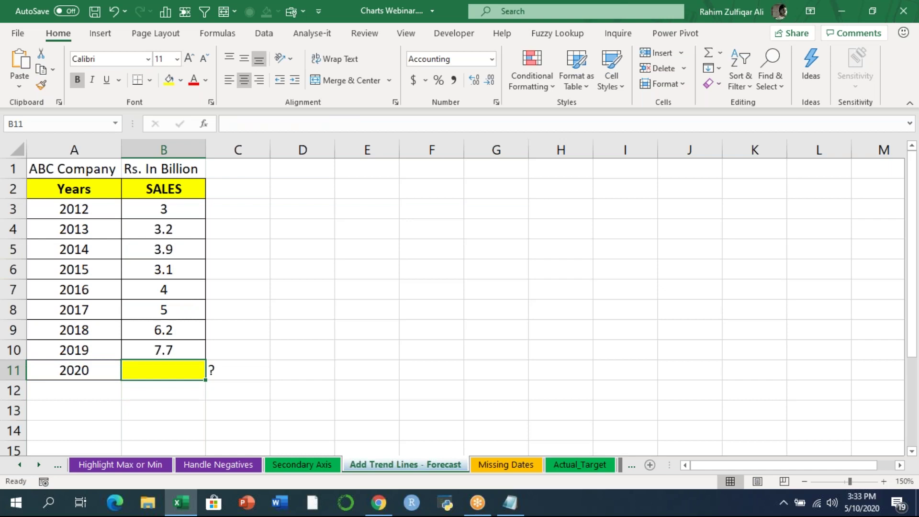
- Restore the 7.30 forecast with Ctrl+Z and select the Years and SALES table A2:B10
key(ctrl+z)
key(Up)
key(Up)
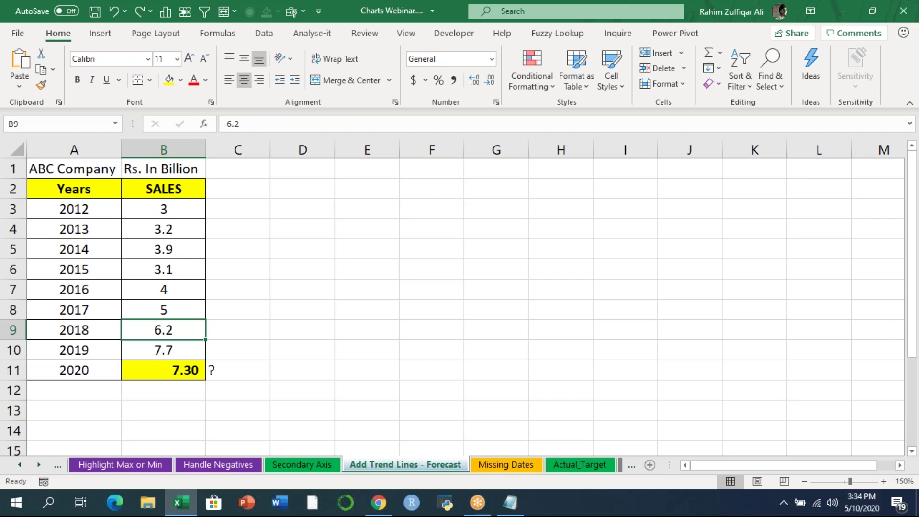
key(ctrl+Up)
key(Left)
key(Down)
key(ctrl+shift+Right)
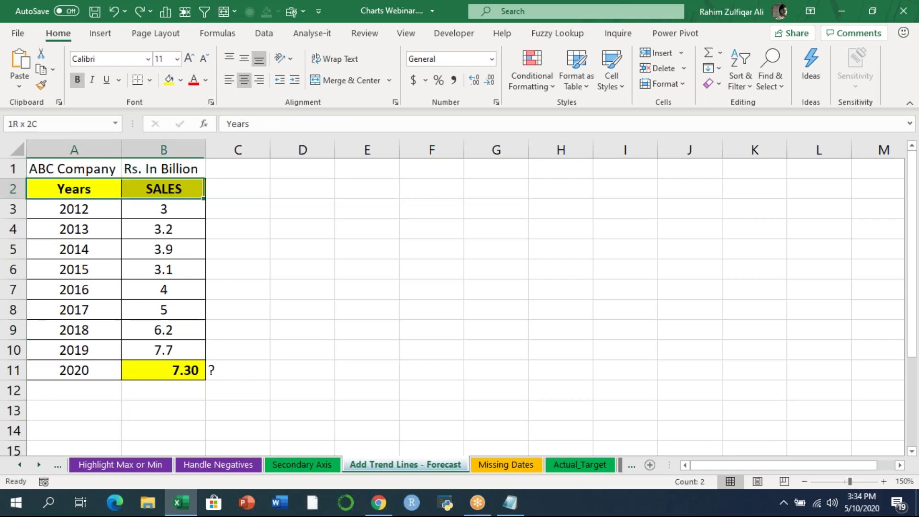
key(ctrl+shift+Down)
key(shift+Up)
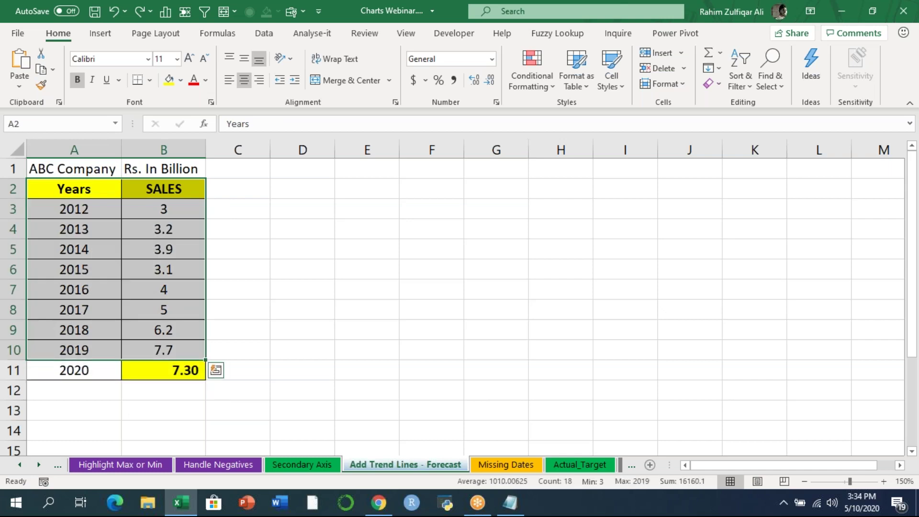
- Insert a clustered column chart, delete its Years series, and collapse the ribbon
click(671, 17)
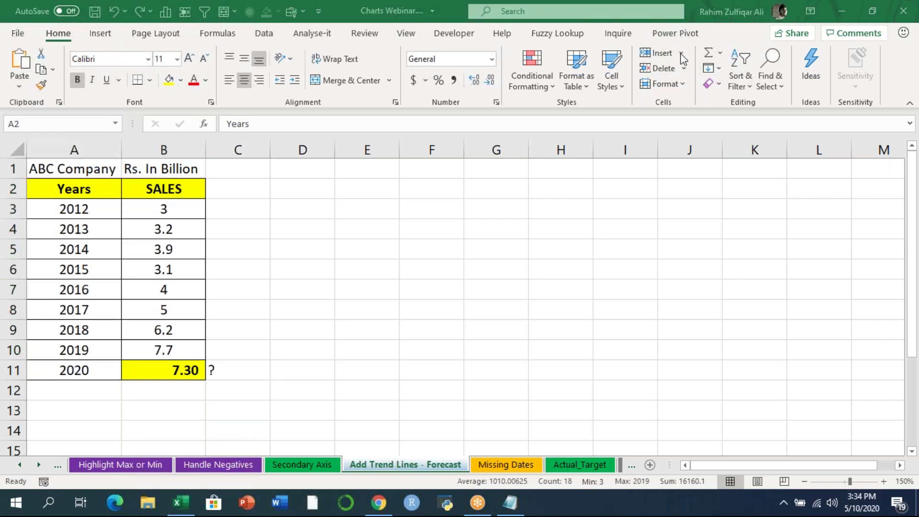
click(134, 191)
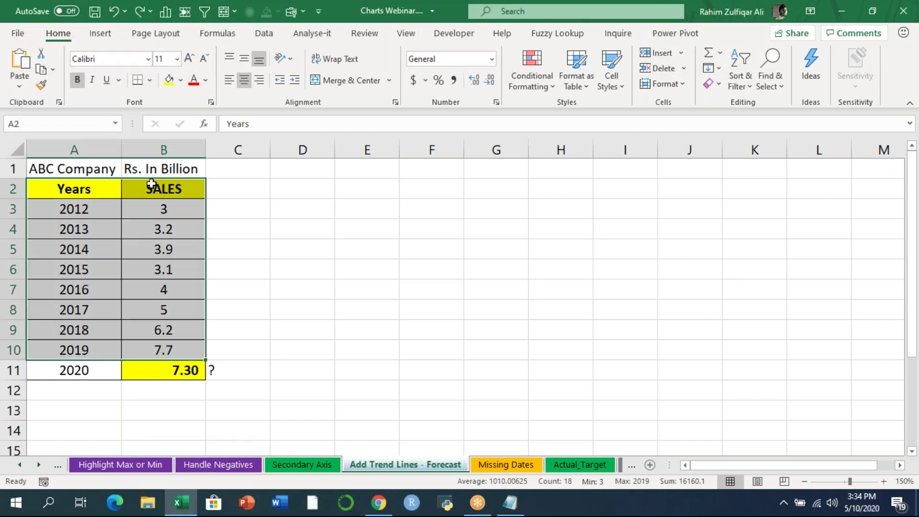
click(117, 31)
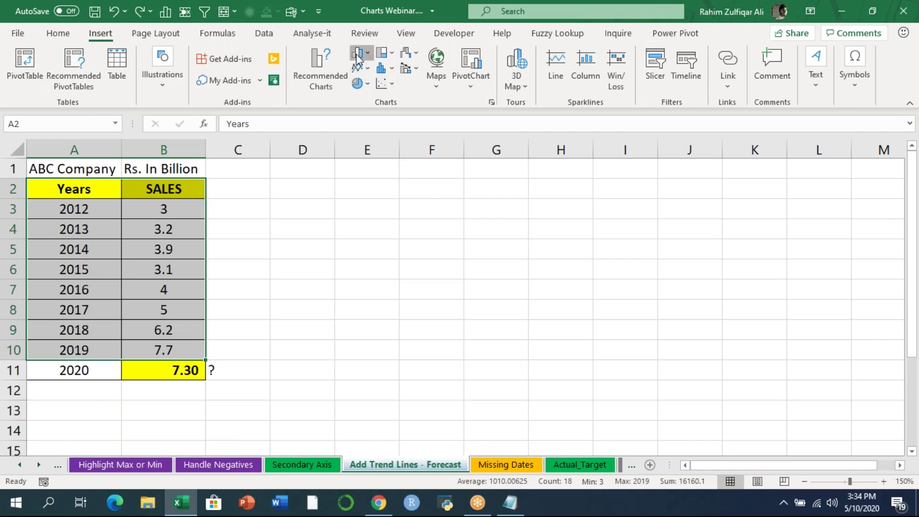
click(360, 52)
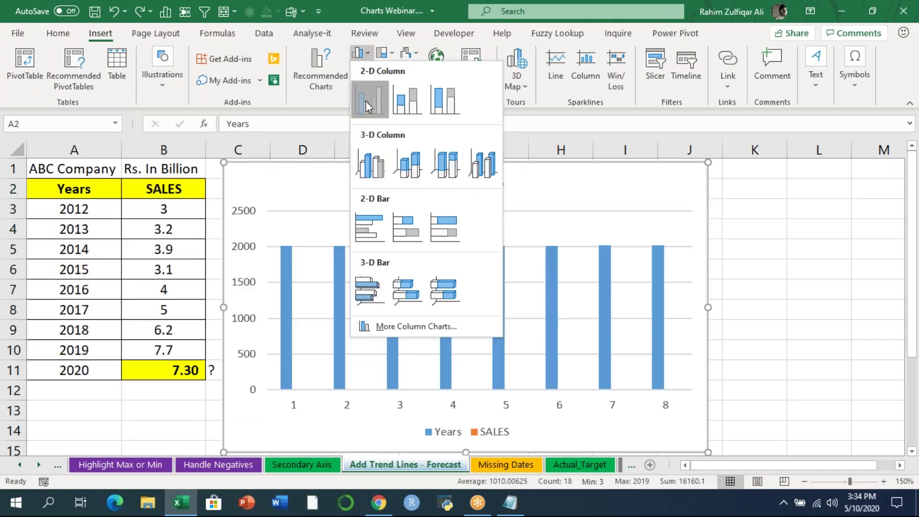
click(369, 101)
click(445, 306)
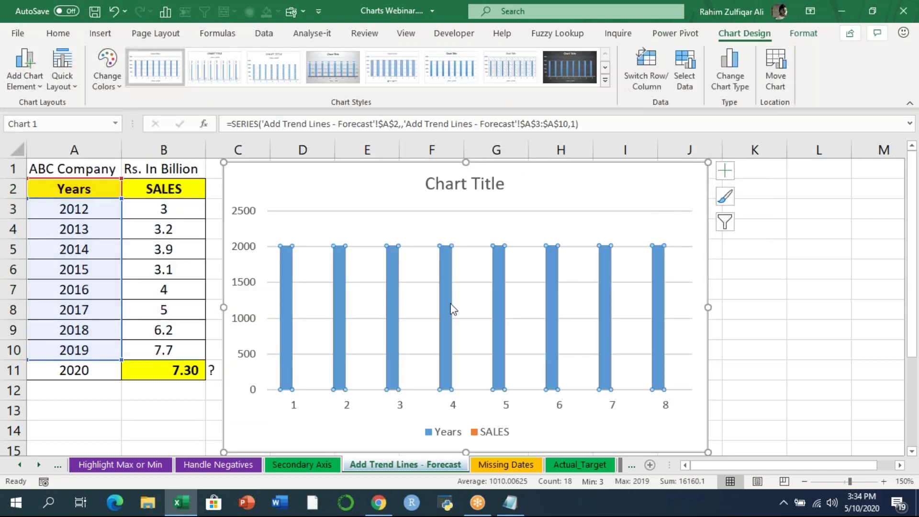
key(Delete)
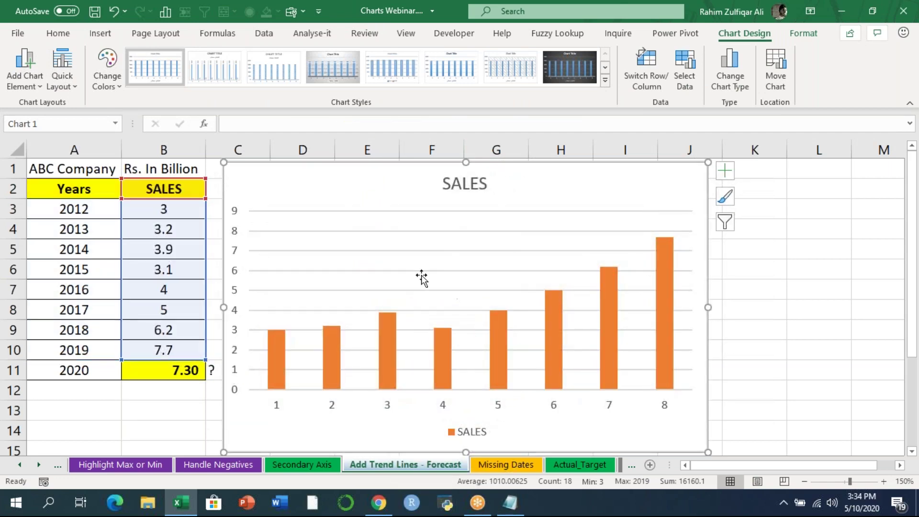
click(61, 37)
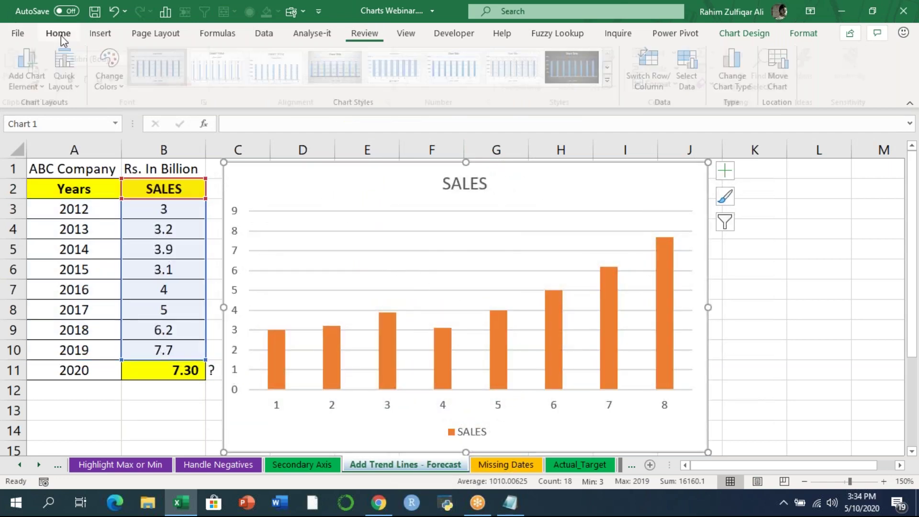
double_click(61, 37)
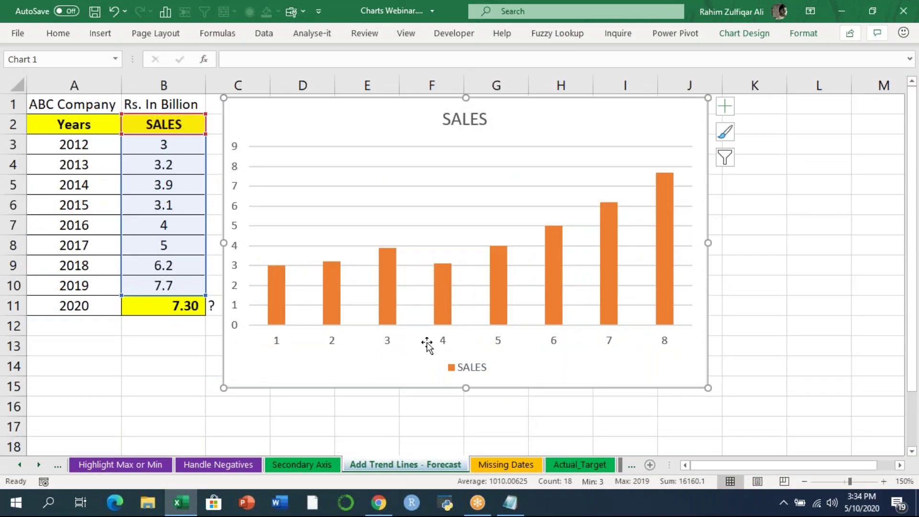
- Set the sales chart's horizontal axis labels to the years in A3:A10
right_click(449, 342)
click(487, 254)
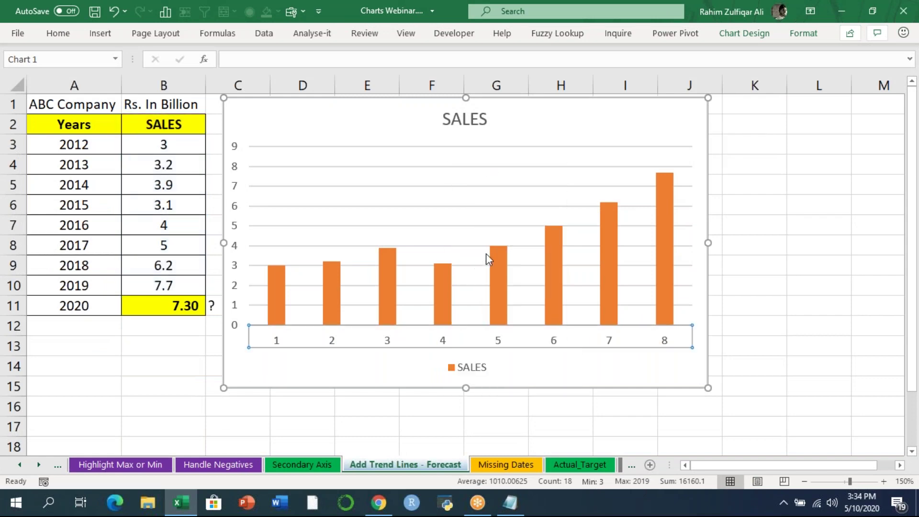
click(421, 220)
drag(74, 144, 67, 286)
click(406, 245)
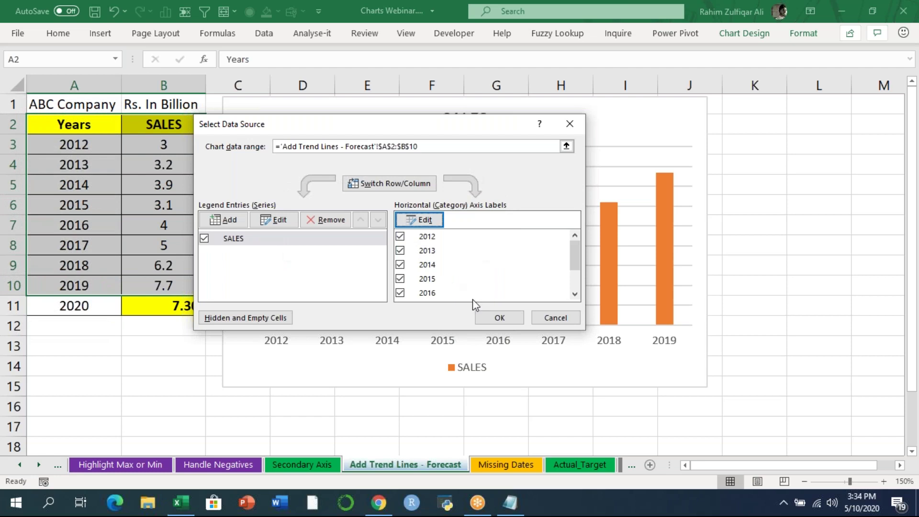
click(497, 316)
click(755, 323)
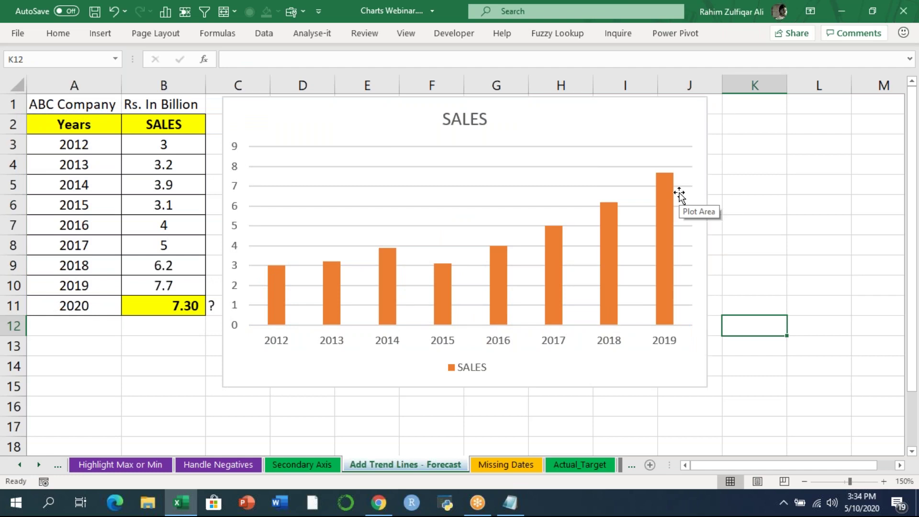
- Add a linear trendline to the SALES bars
right_click(496, 260)
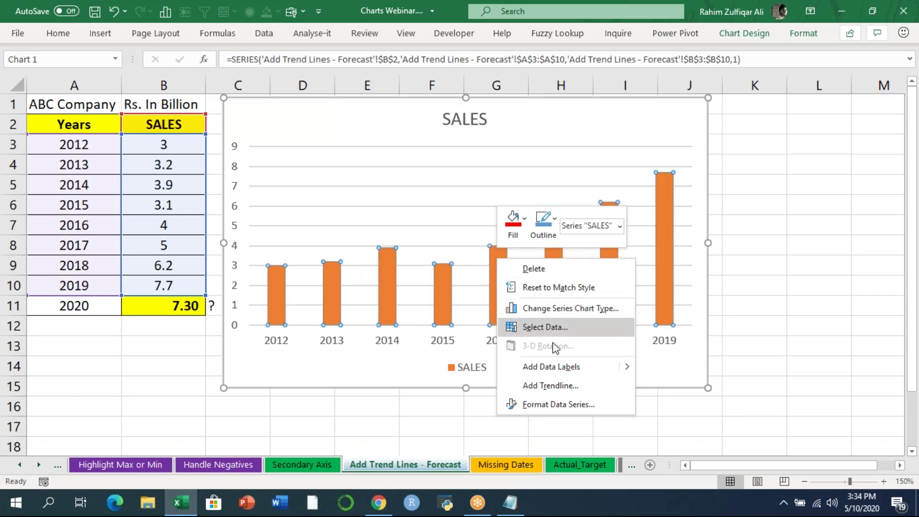
click(551, 385)
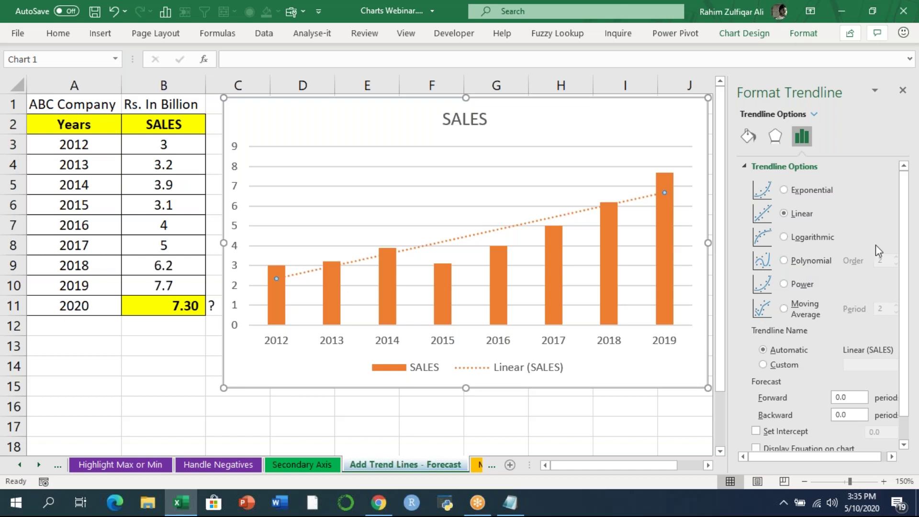
- Set the trendline's Forecast Forward to 1 period
scroll(900, 268, down, 1)
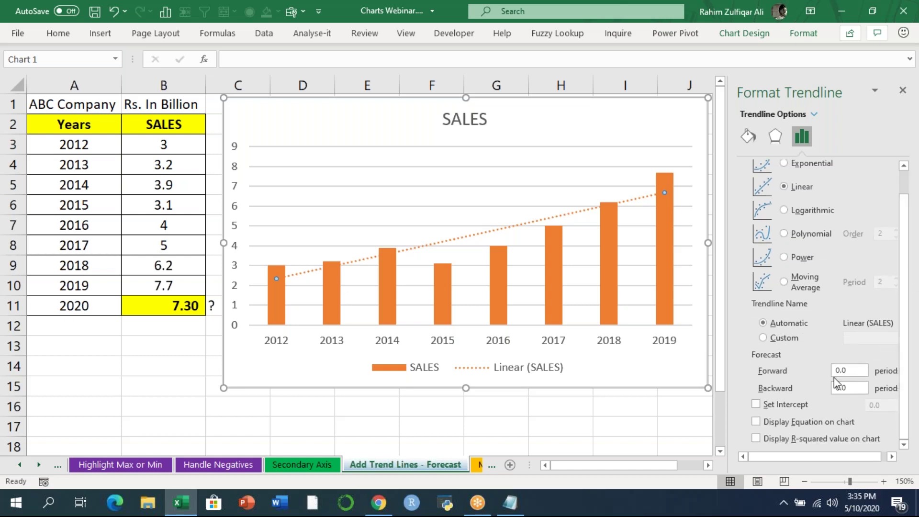
click(853, 368)
text(1)
key(Return)
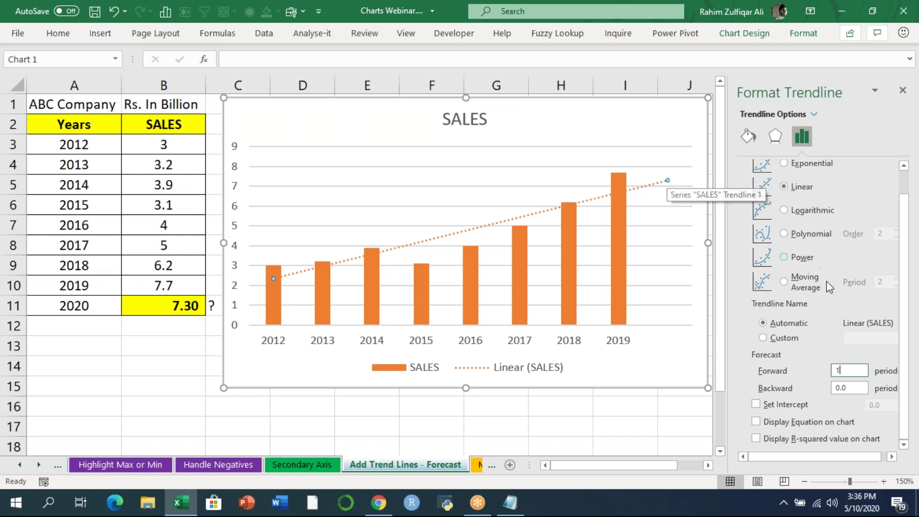
- Briefly show the trendline equation and R-squared, then hide both and close the pane
click(756, 422)
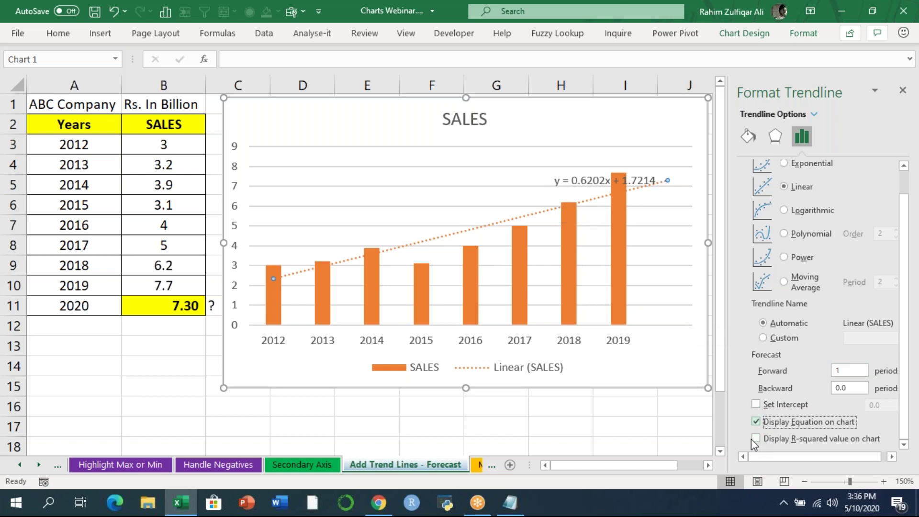
click(756, 440)
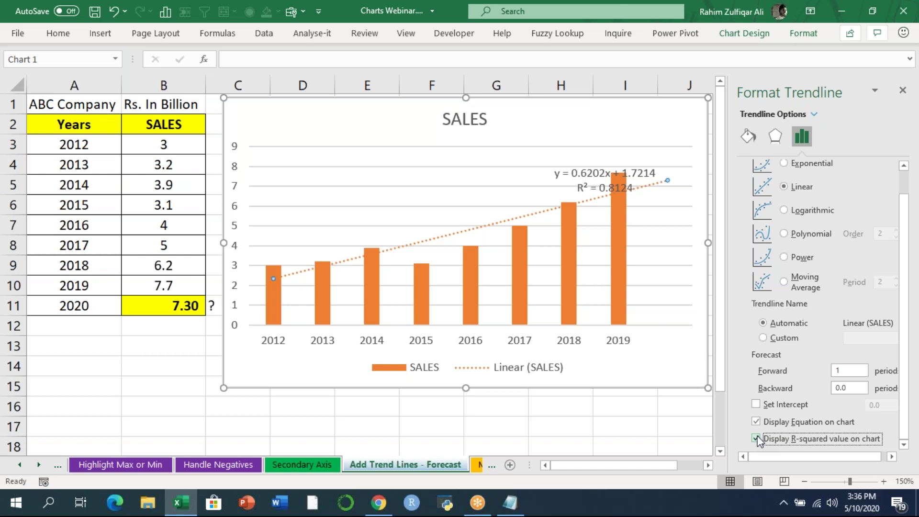
click(756, 439)
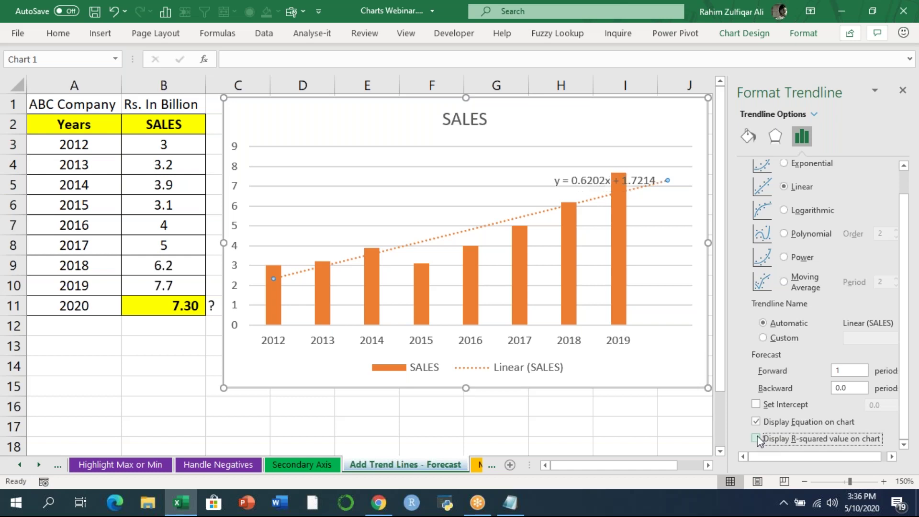
click(758, 422)
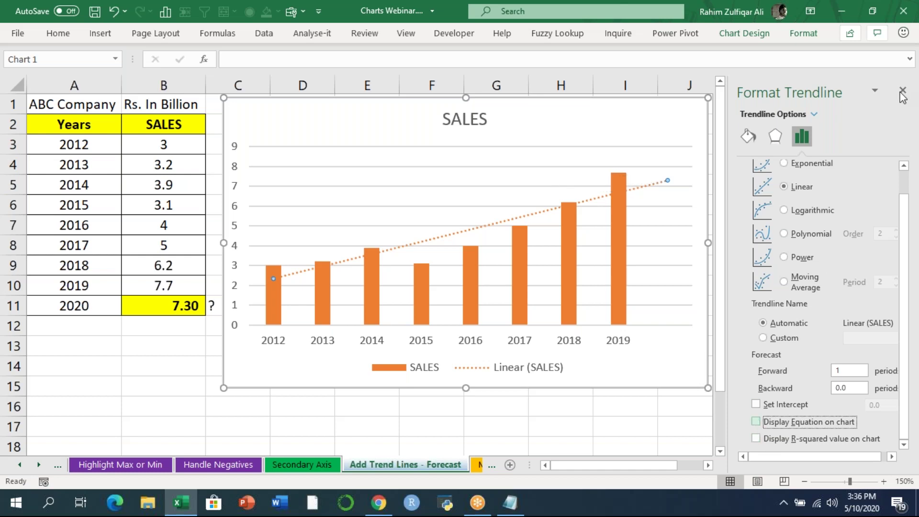
click(902, 91)
- Switch to the Missing Dates sheet and widen the Dates column A
click(503, 465)
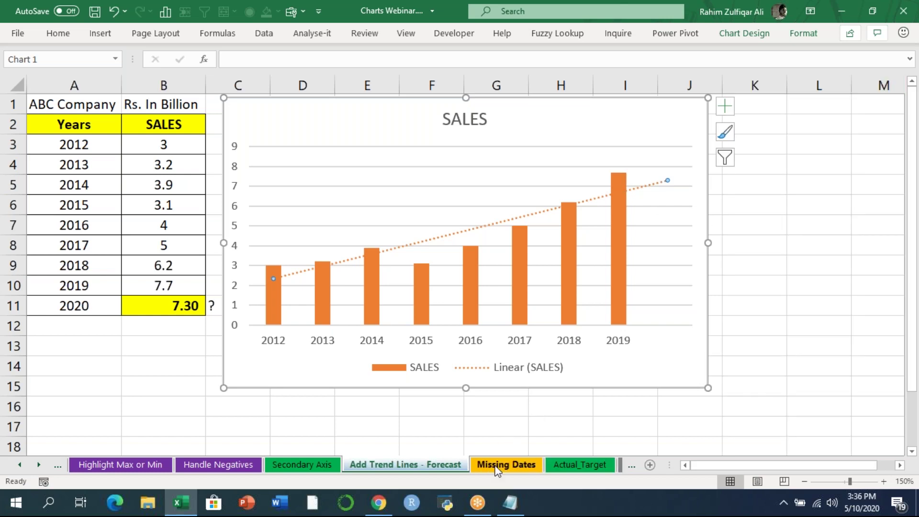
click(673, 22)
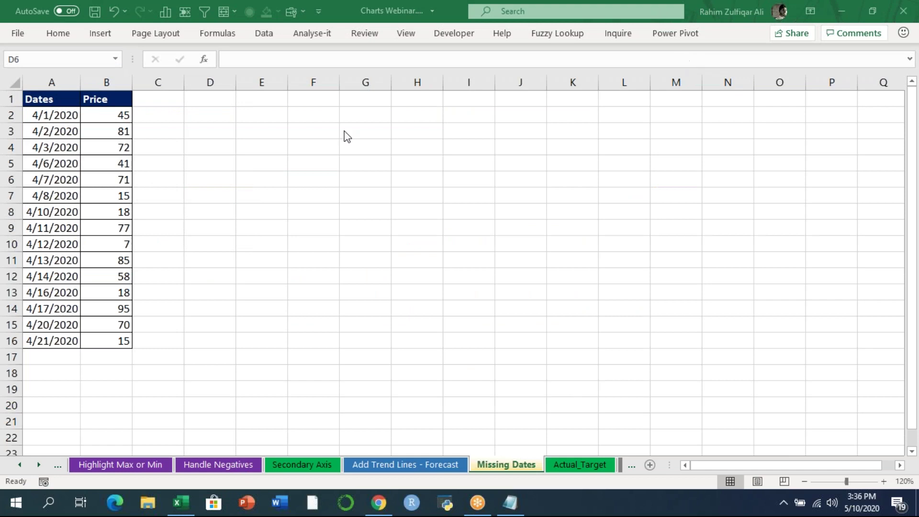
click(120, 149)
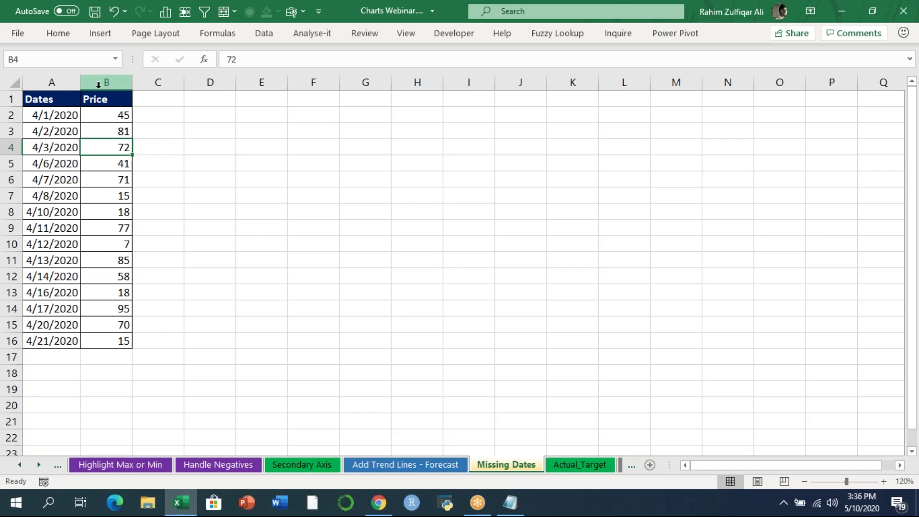
drag(85, 84, 102, 84)
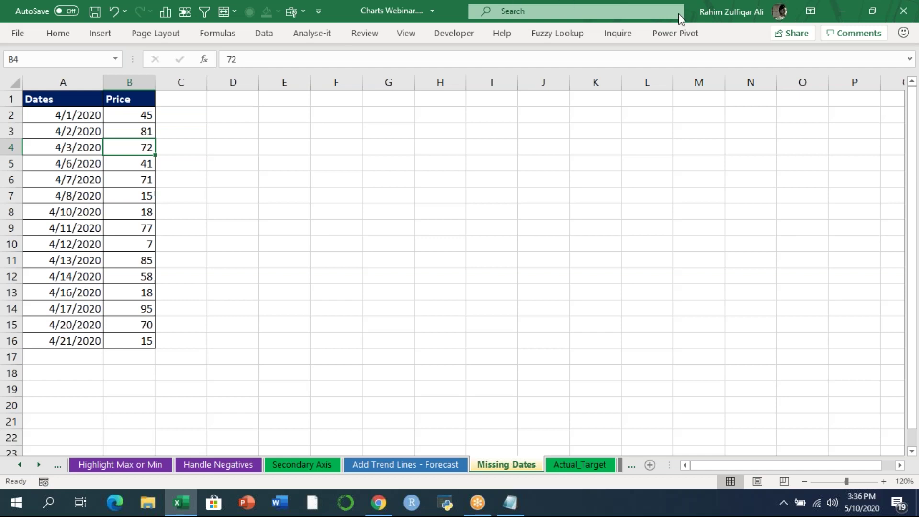
- Click an empty cell away from the table and bring up the Insert chart commands
click(726, 42)
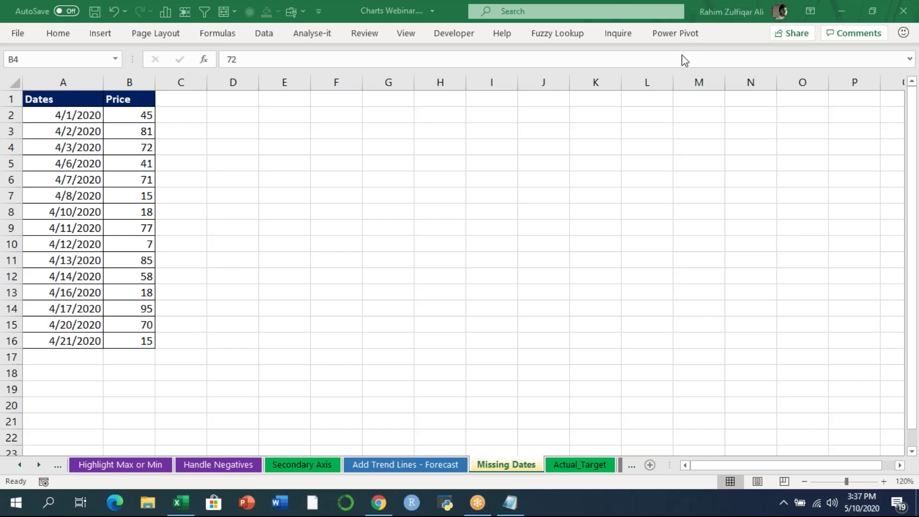
click(302, 191)
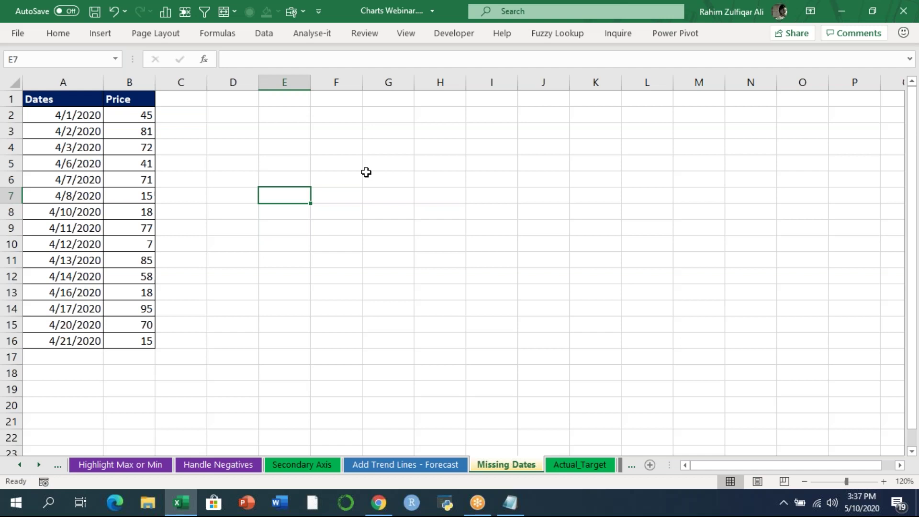
click(113, 36)
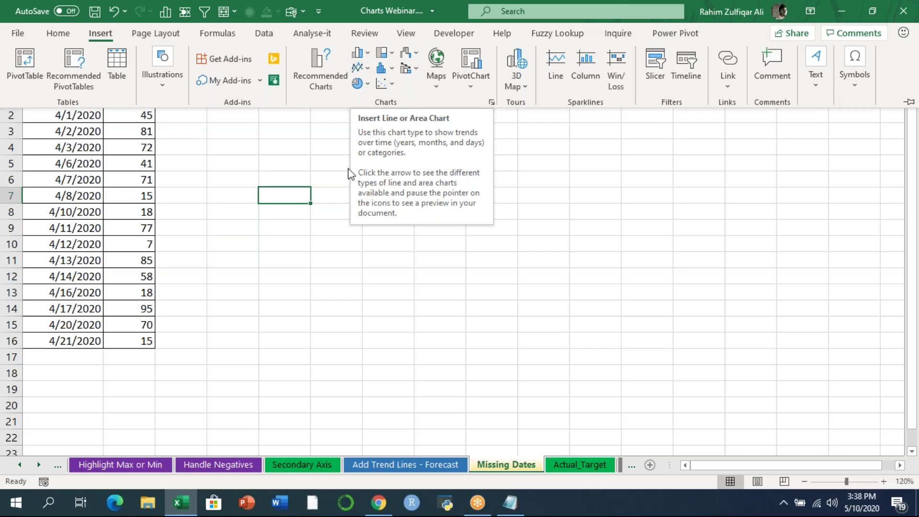
- Select the Dates and Price data A1:B16 and insert a 2-D line chart
key(Escape)
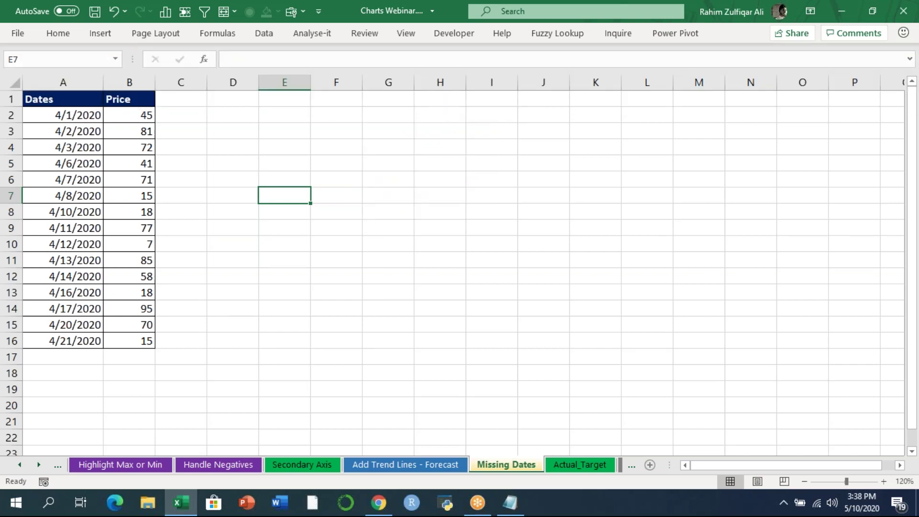
drag(70, 103, 150, 341)
click(101, 32)
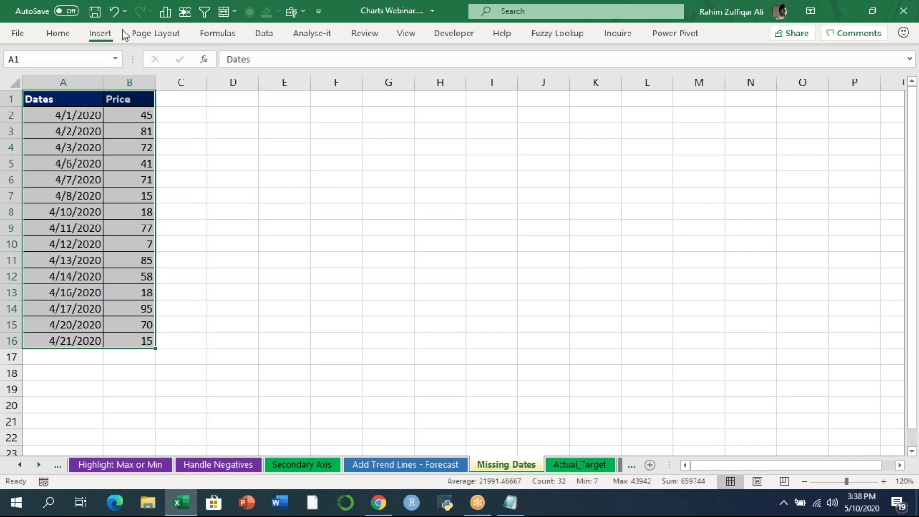
click(360, 67)
click(366, 111)
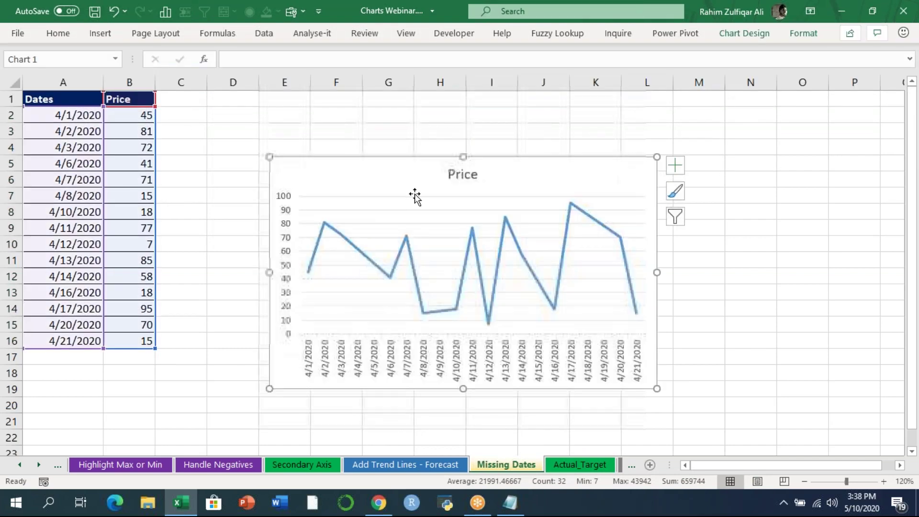
- Move and resize the Price line chart so it sits below row 17
drag(406, 183, 373, 128)
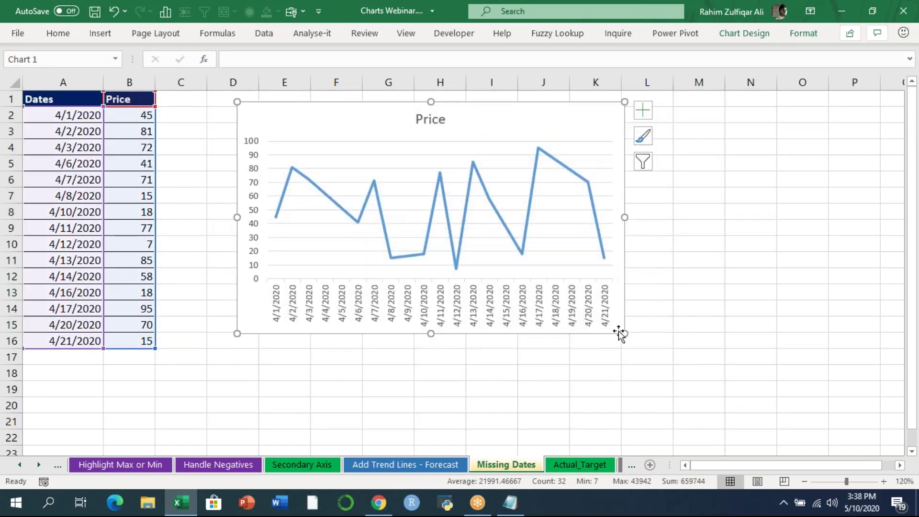
drag(624, 333, 794, 367)
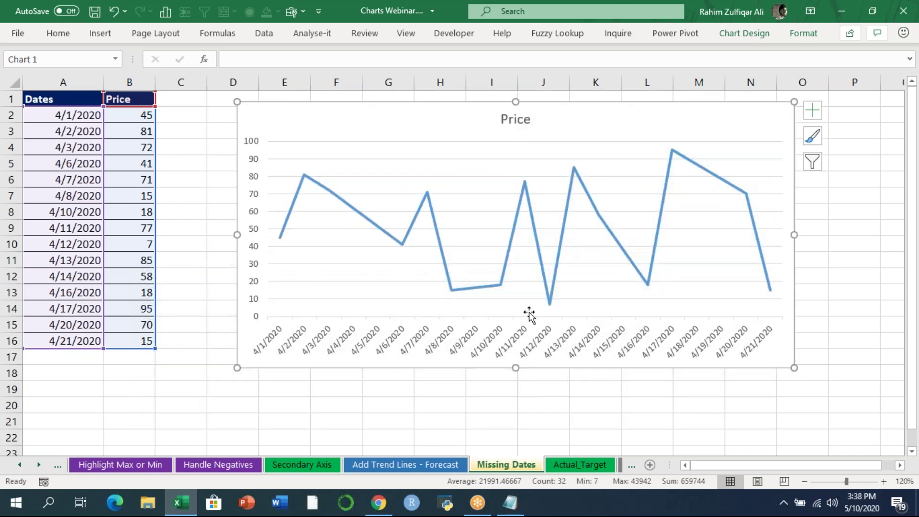
click(80, 128)
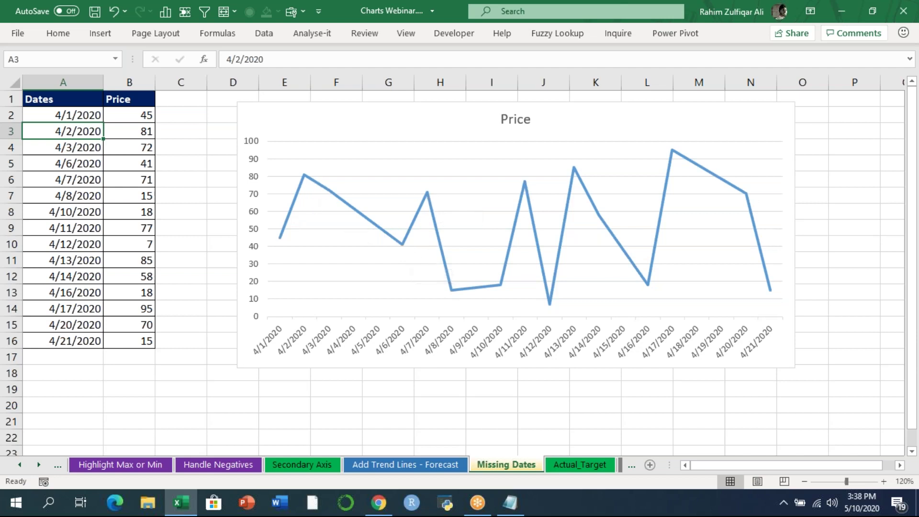
click(247, 113)
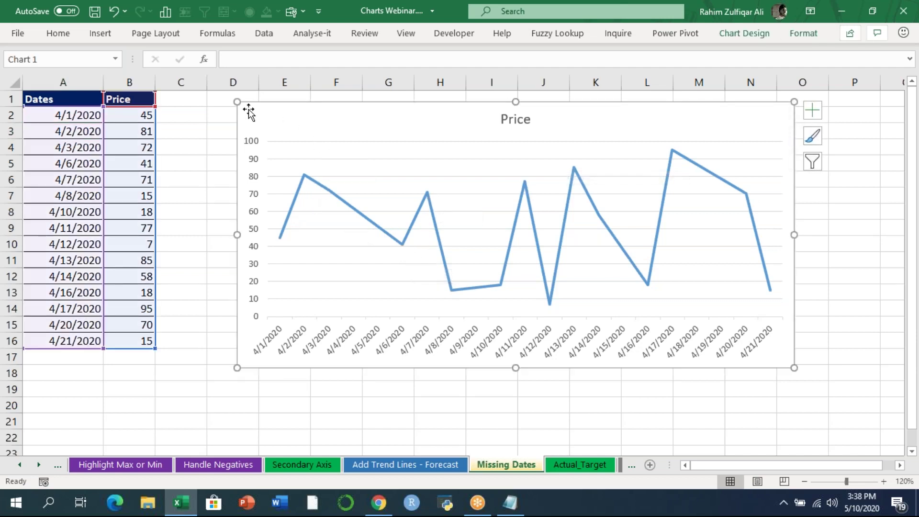
drag(261, 114, 346, 131)
drag(484, 159, 345, 379)
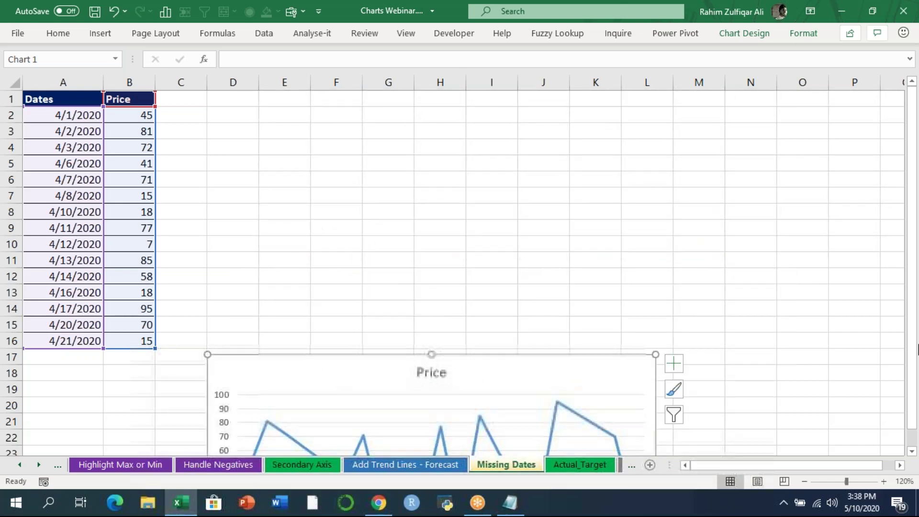
scroll(913, 455, down, 4)
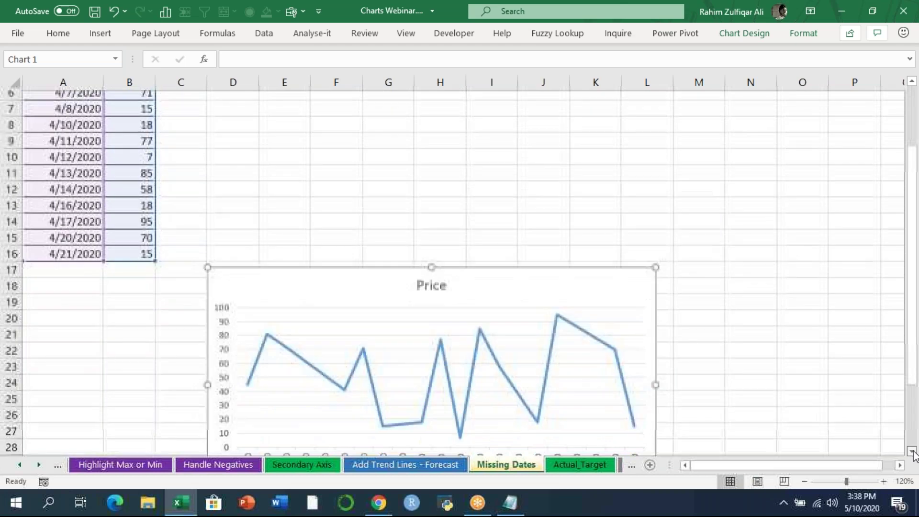
drag(384, 182, 456, 204)
click(789, 295)
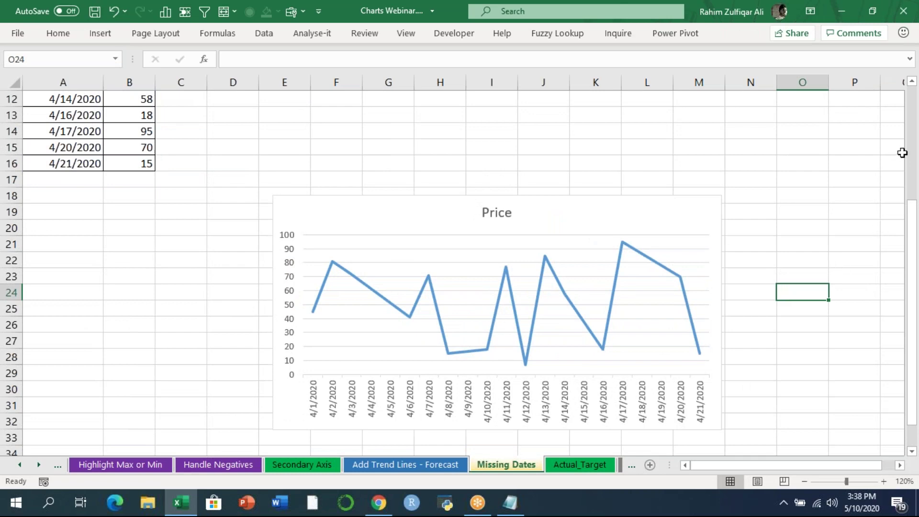
scroll(914, 151, up, 1)
scroll(915, 151, up, 3)
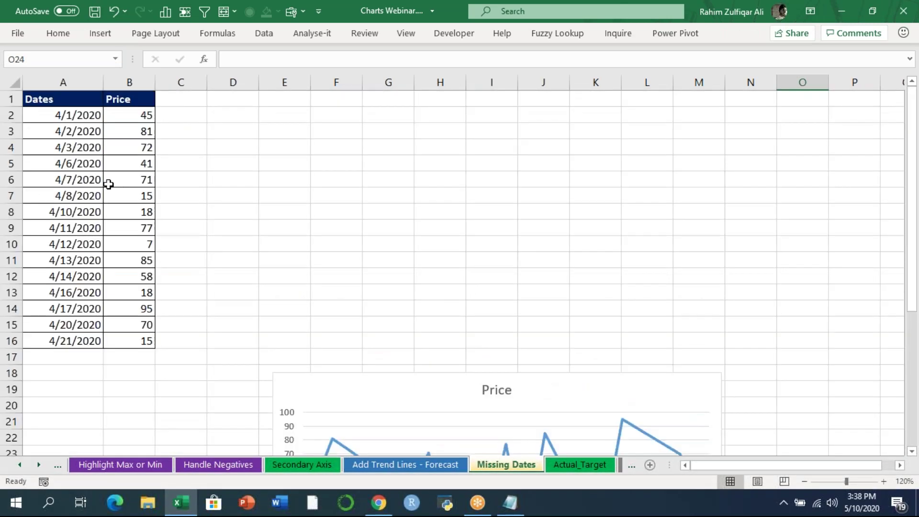
drag(11, 180, 12, 245)
right_click(12, 244)
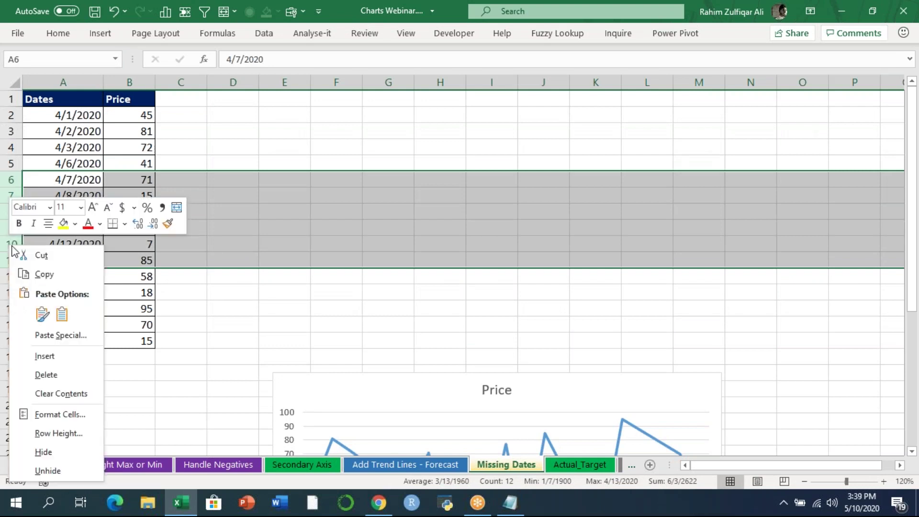
click(44, 452)
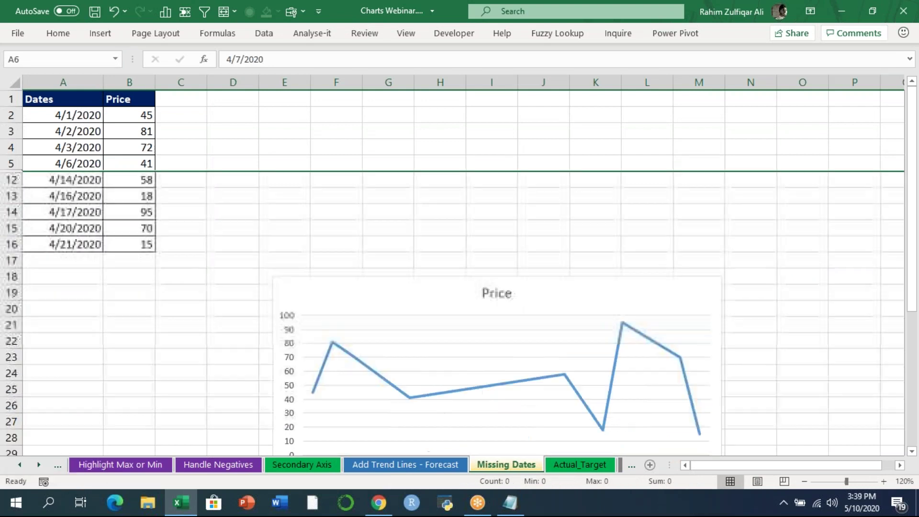
drag(914, 274, 911, 350)
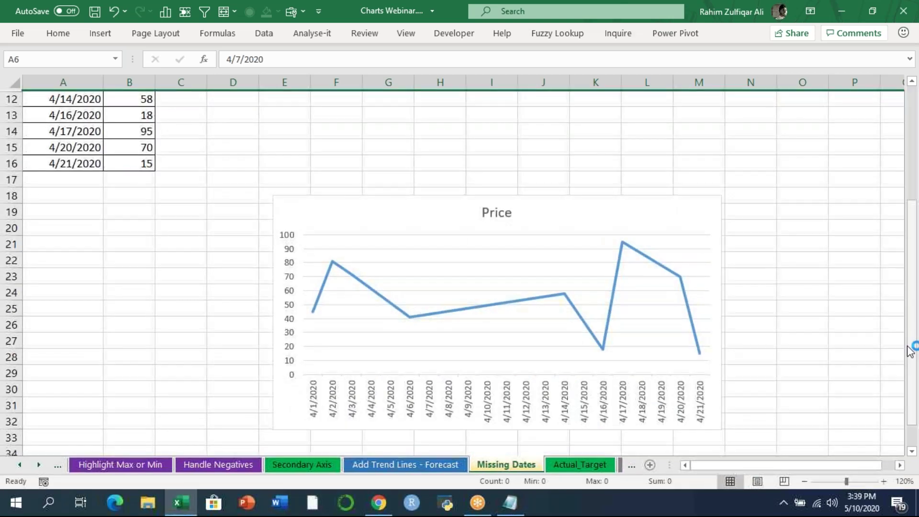
click(402, 221)
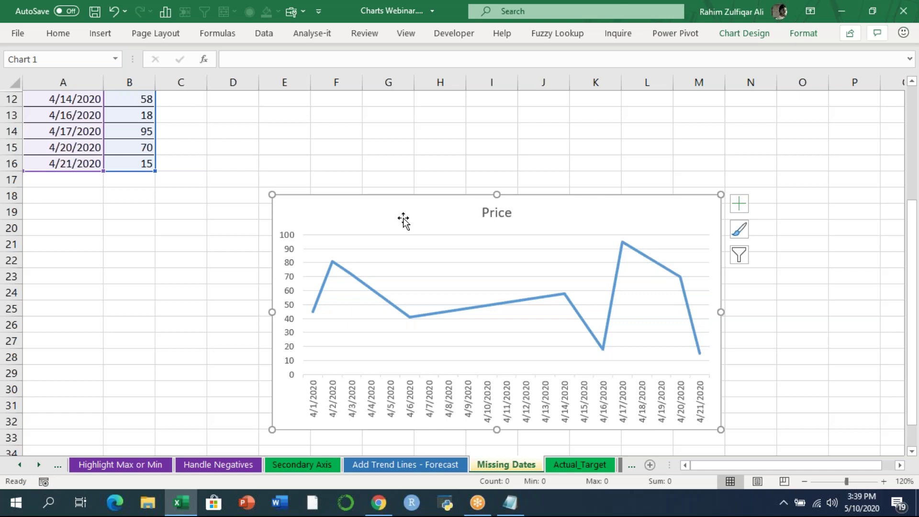
drag(916, 225, 918, 74)
click(246, 147)
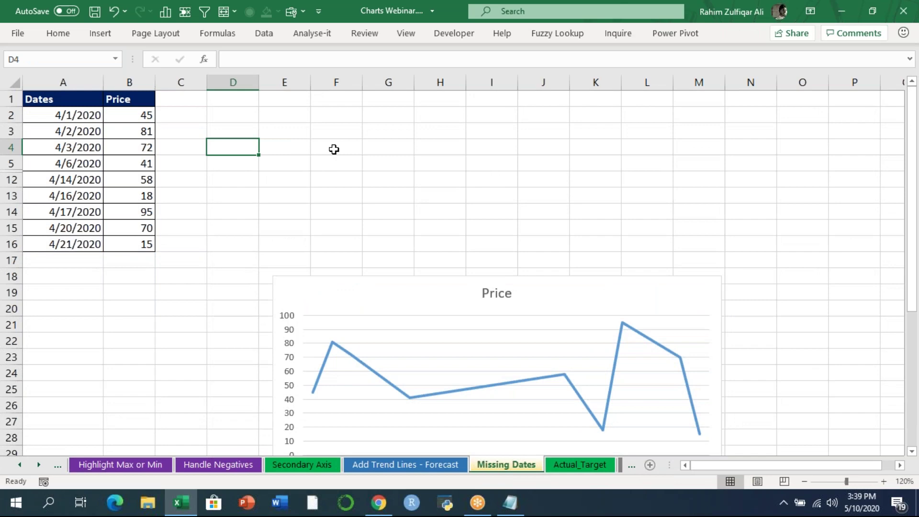
key(ctrl+z)
click(562, 256)
drag(917, 314, 916, 440)
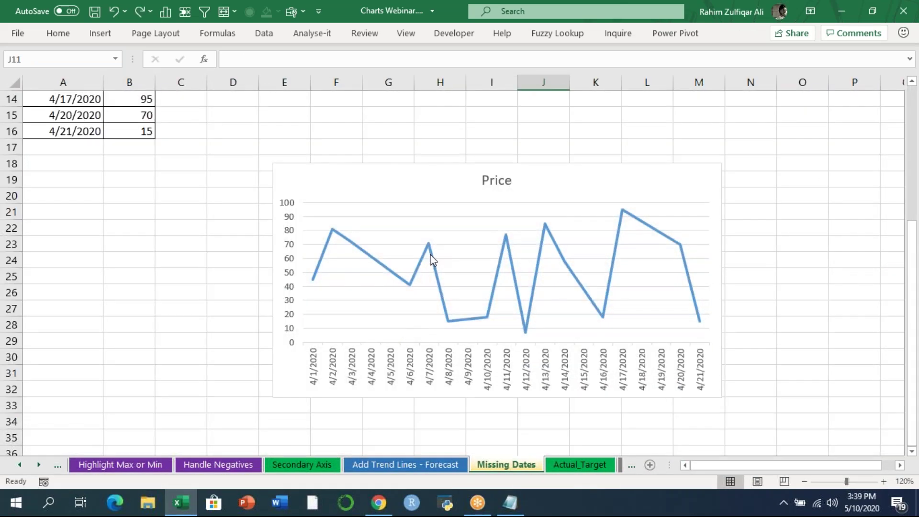
mouse_move(432, 259)
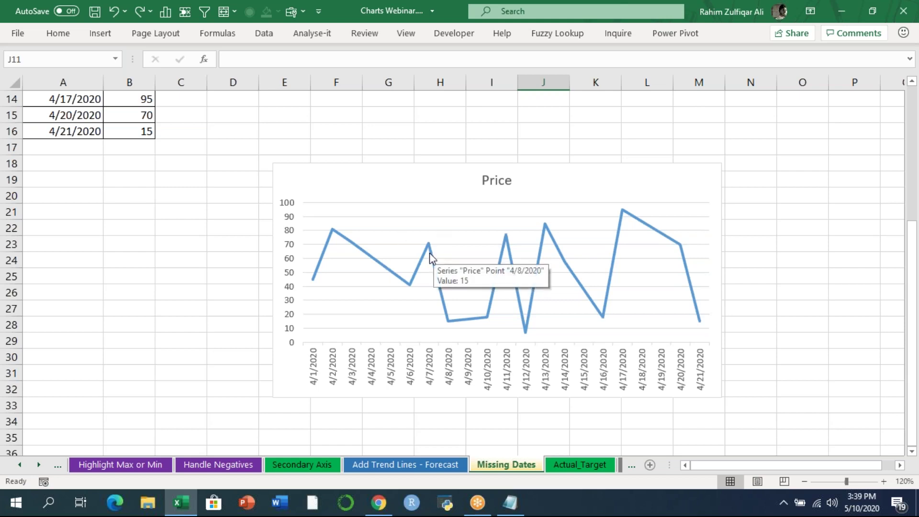
- Turn on 'Show data in hidden rows and columns' for the Price chart and confirm both dialogs
right_click(430, 254)
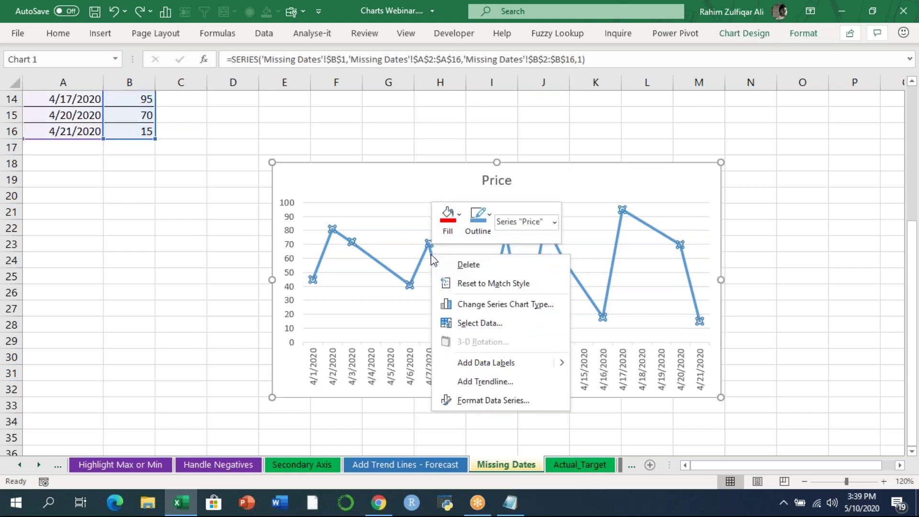
click(479, 323)
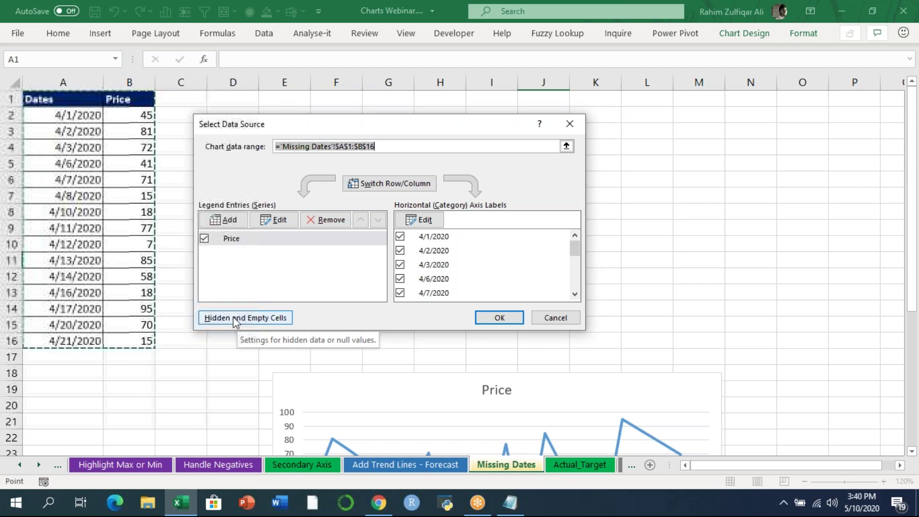
click(266, 322)
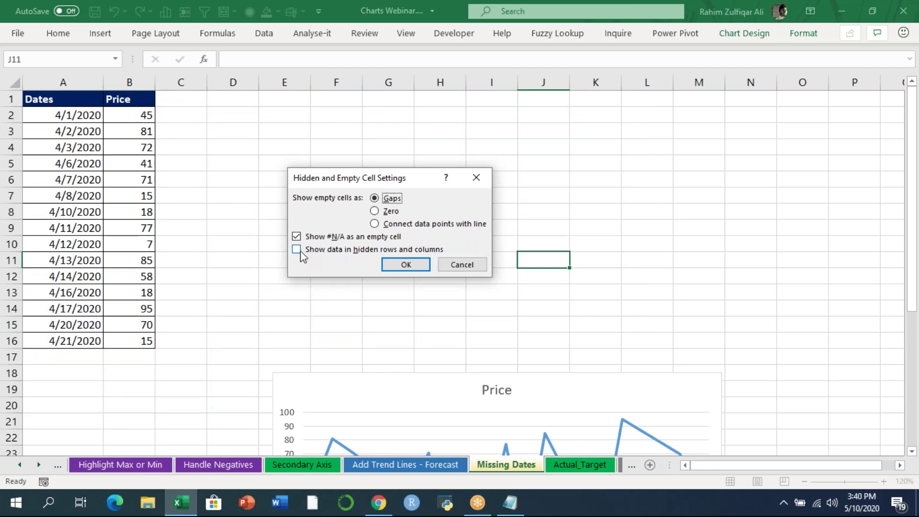
click(317, 252)
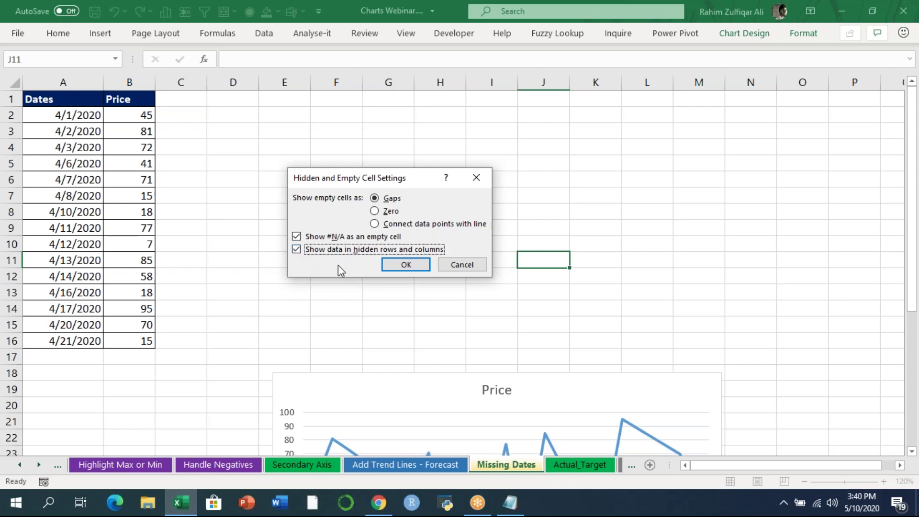
click(393, 267)
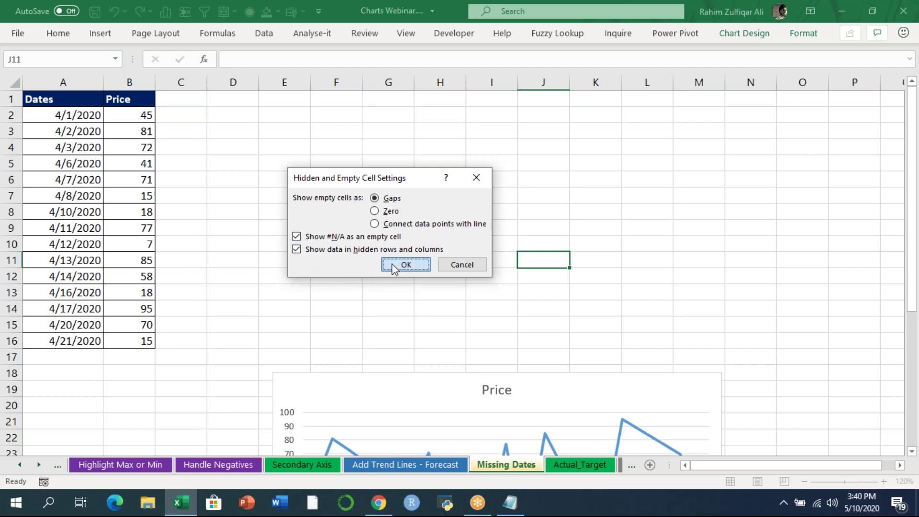
click(493, 317)
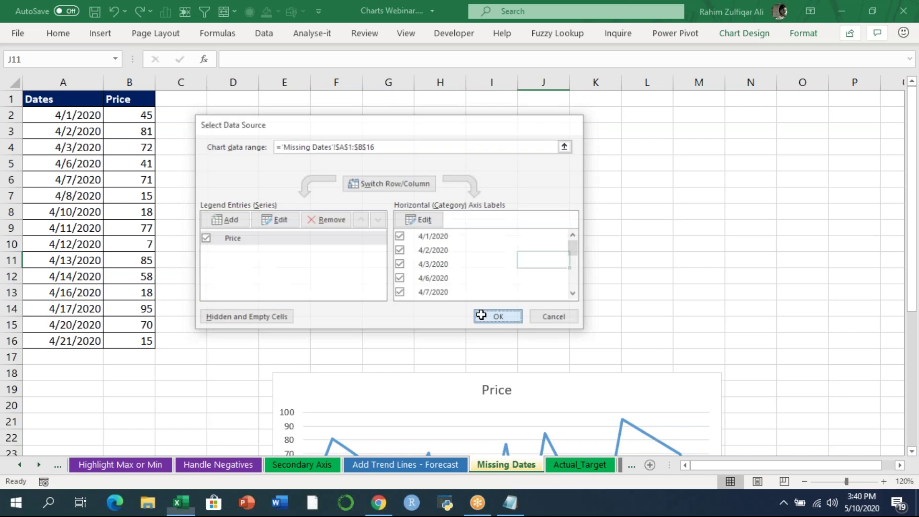
click(337, 260)
drag(12, 165, 11, 242)
- Hide rows 5 to 10 and scroll to check the Price chart still plots those dates
right_click(14, 230)
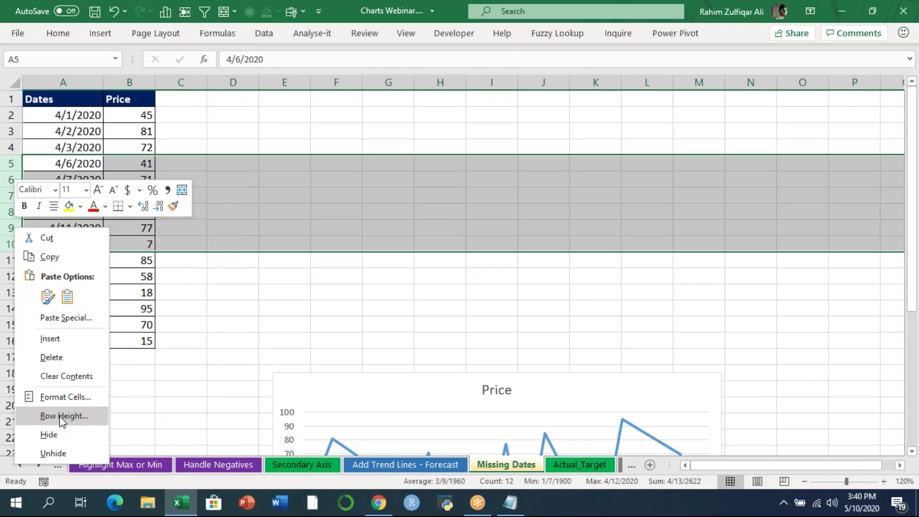
click(55, 432)
drag(912, 307, 912, 340)
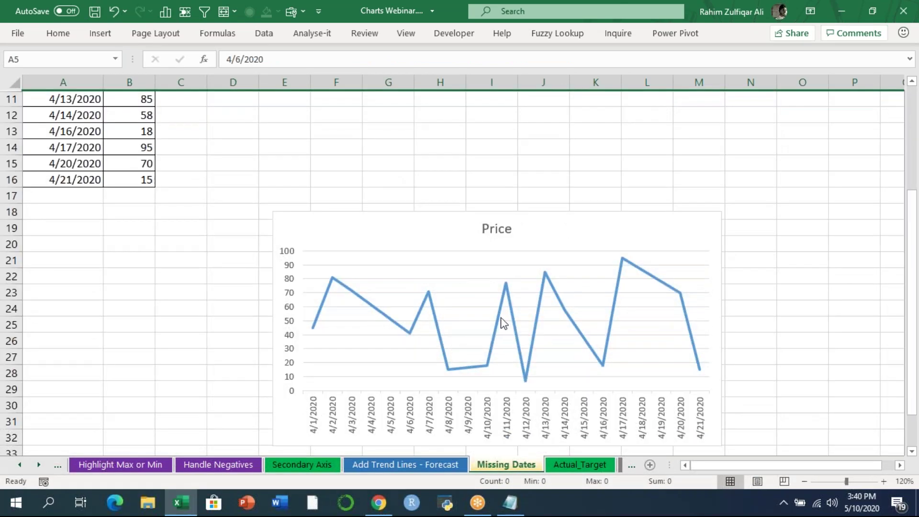
mouse_move(502, 321)
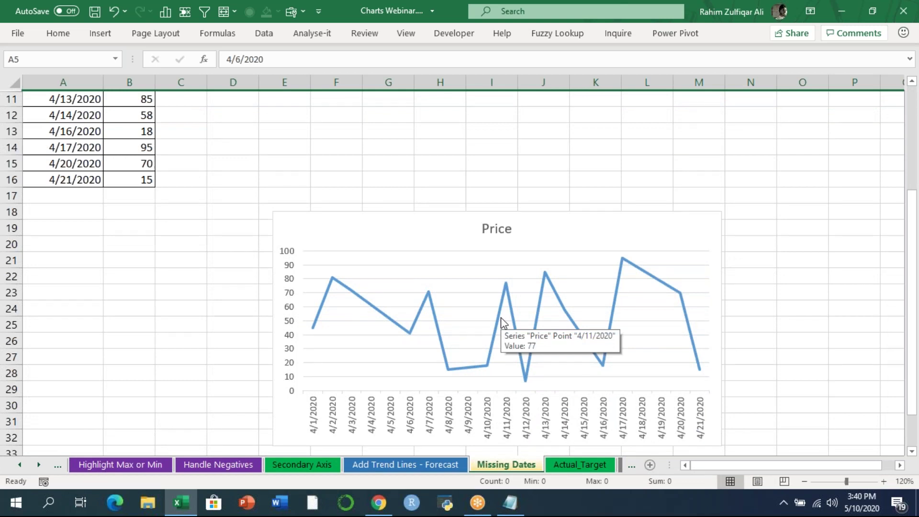
click(914, 117)
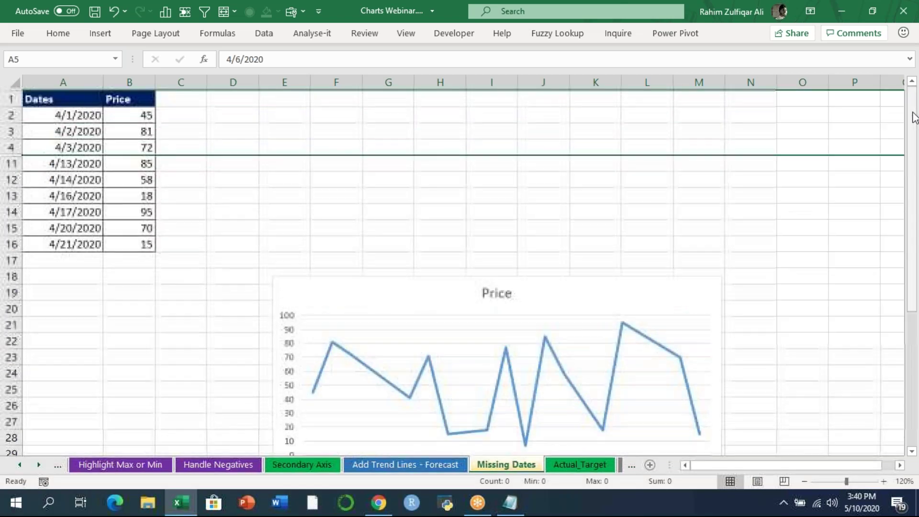
click(150, 181)
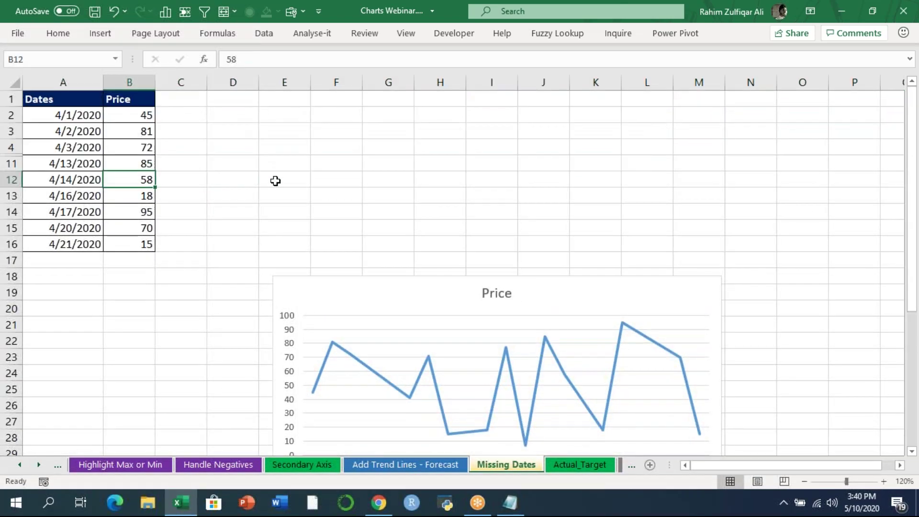
- Switch to the Actual_Target sheet and adjust its zoom level
click(570, 466)
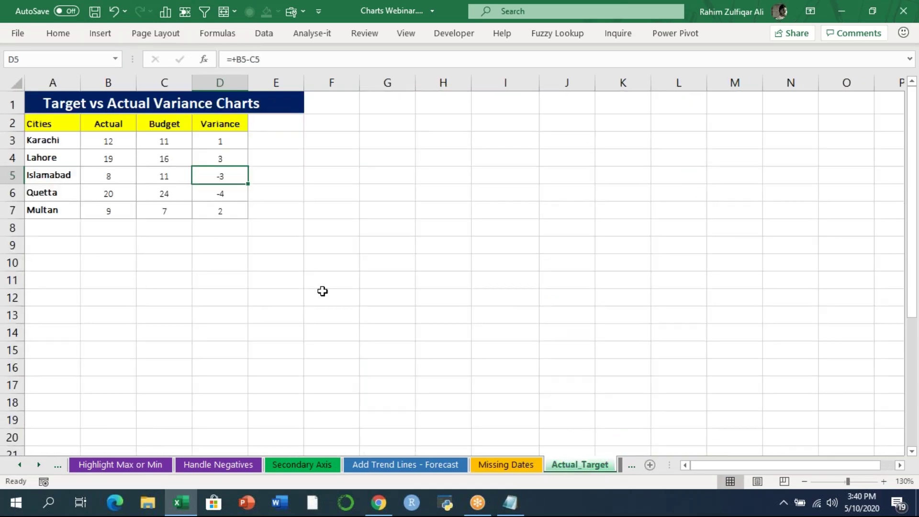
click(883, 481)
click(884, 481)
click(884, 481)
scroll(913, 102, up, 1)
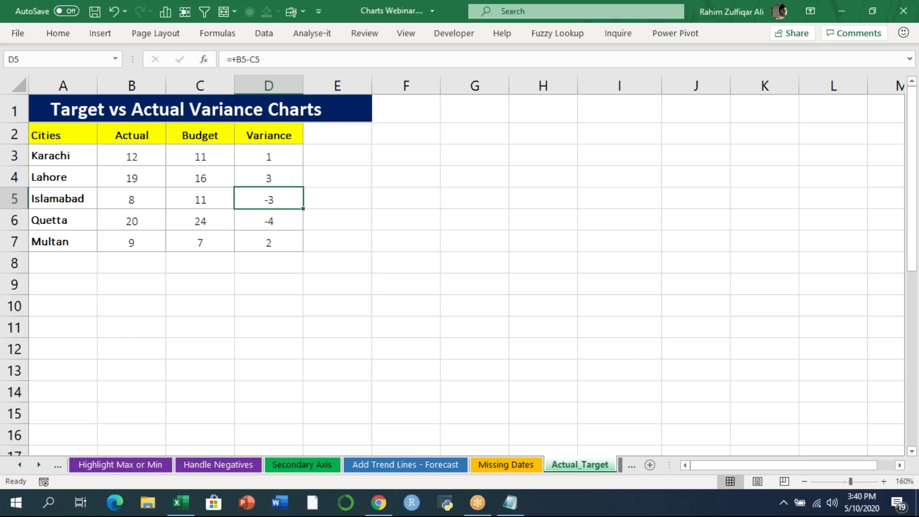
click(268, 196)
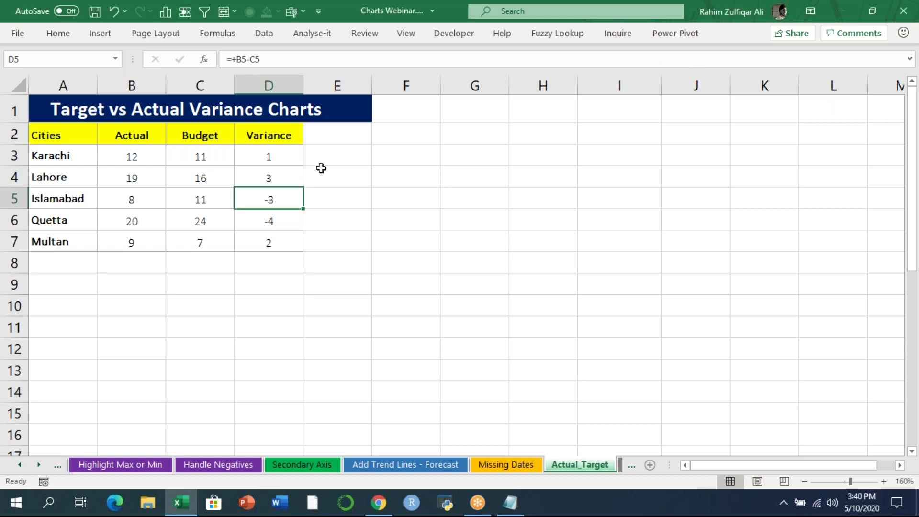
click(805, 482)
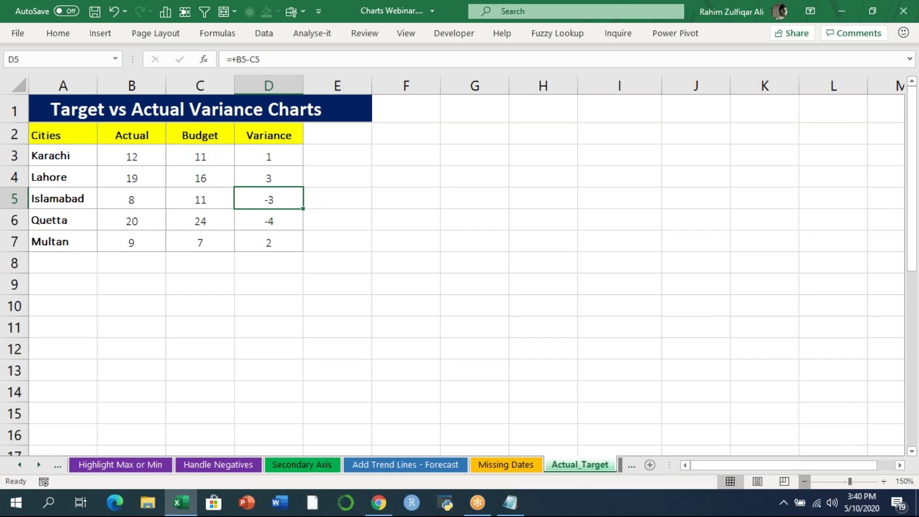
click(805, 482)
click(804, 482)
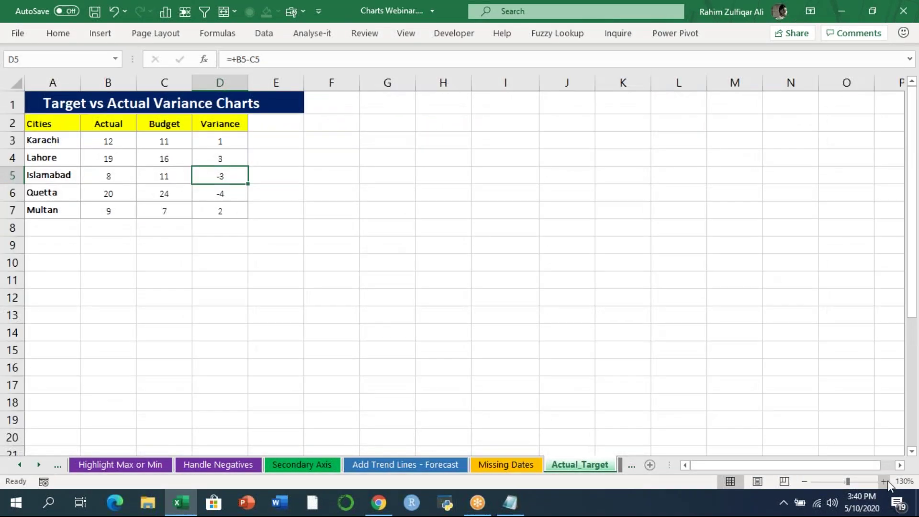
click(884, 481)
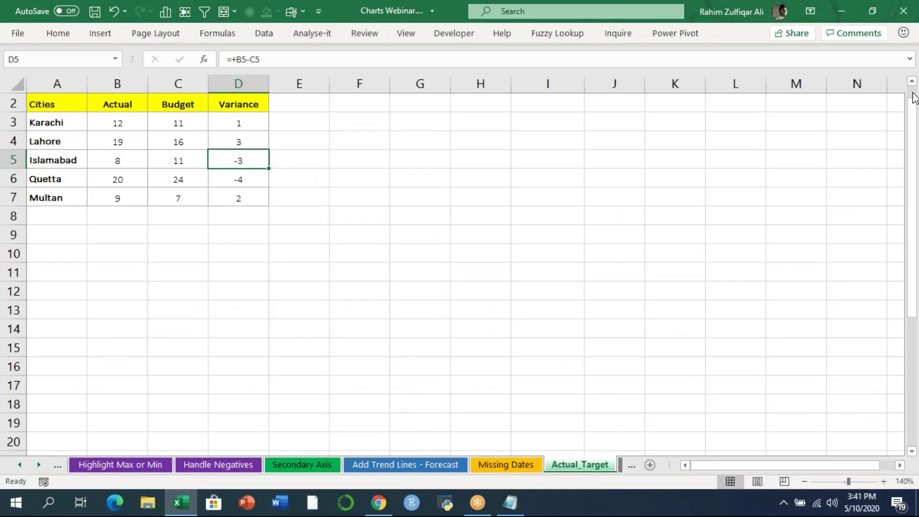
scroll(914, 98, up, 1)
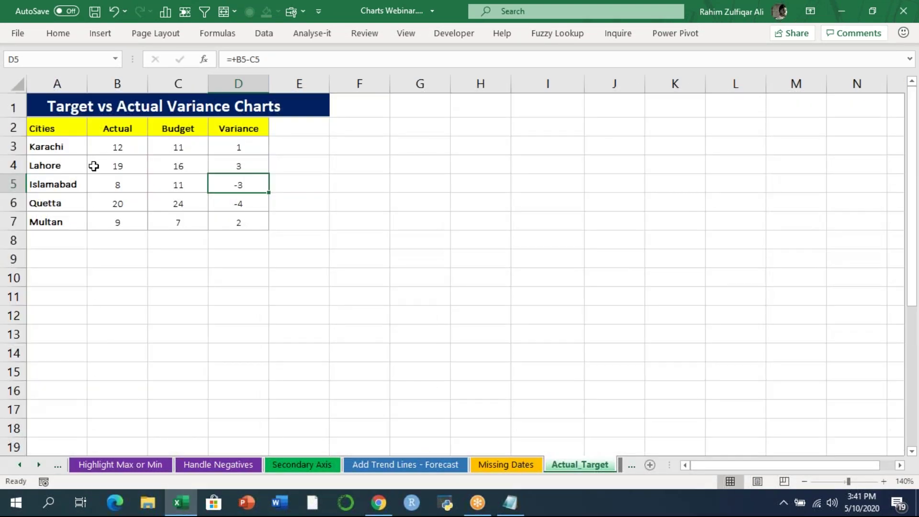
- Select the Cities, Actual and Budget table A2:C7
drag(51, 124, 62, 212)
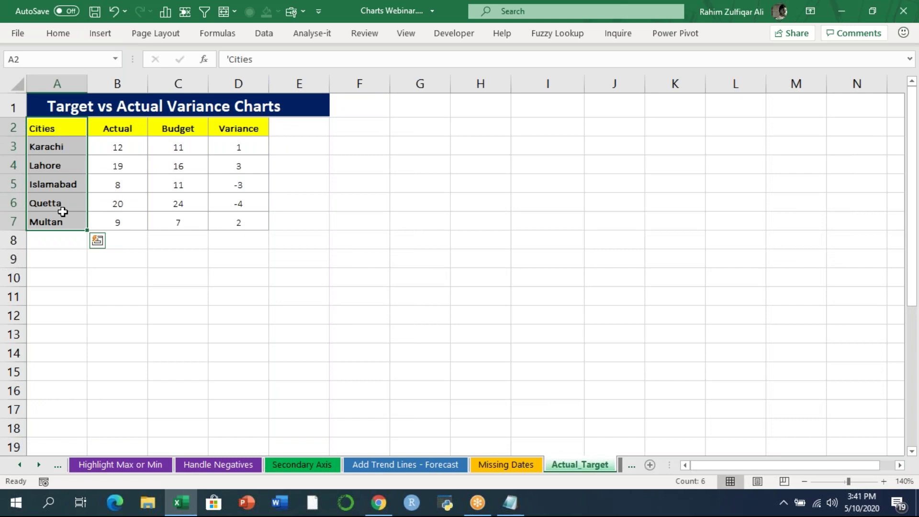
drag(125, 127, 122, 205)
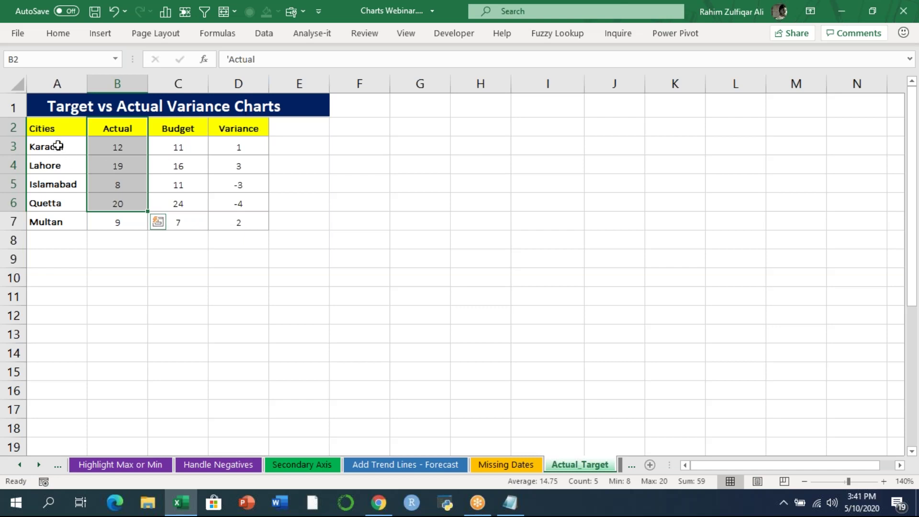
click(56, 129)
drag(55, 129, 211, 219)
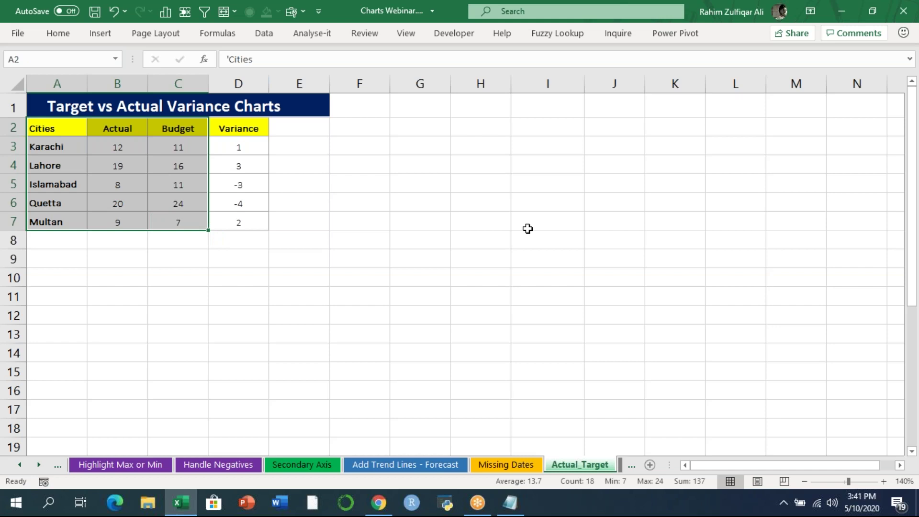
- Insert a default Actual and Budget column chart with Alt+F1, then move and shrink it into columns F–K
key(alt+F1)
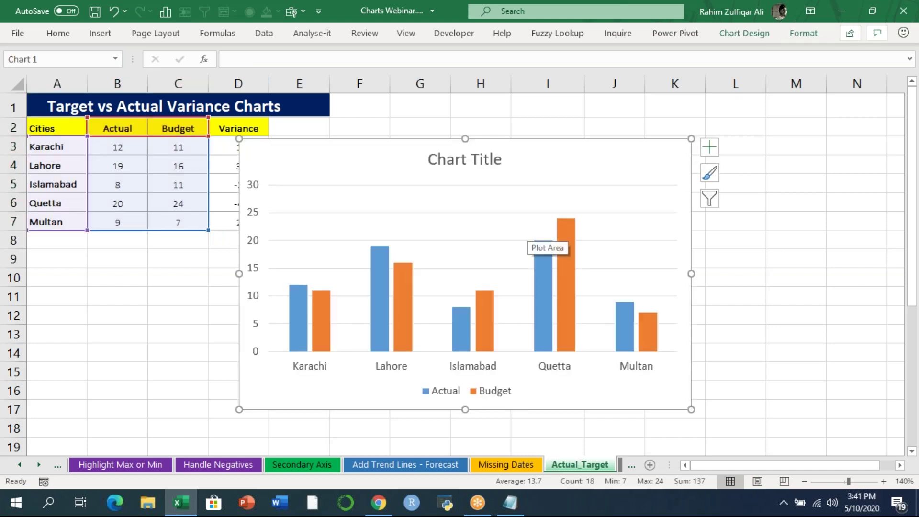
mouse_move(472, 186)
mouse_down()
mouse_move(470, 179)
mouse_move(539, 142)
mouse_move(481, 194)
mouse_move(489, 191)
mouse_up()
drag(369, 160, 472, 123)
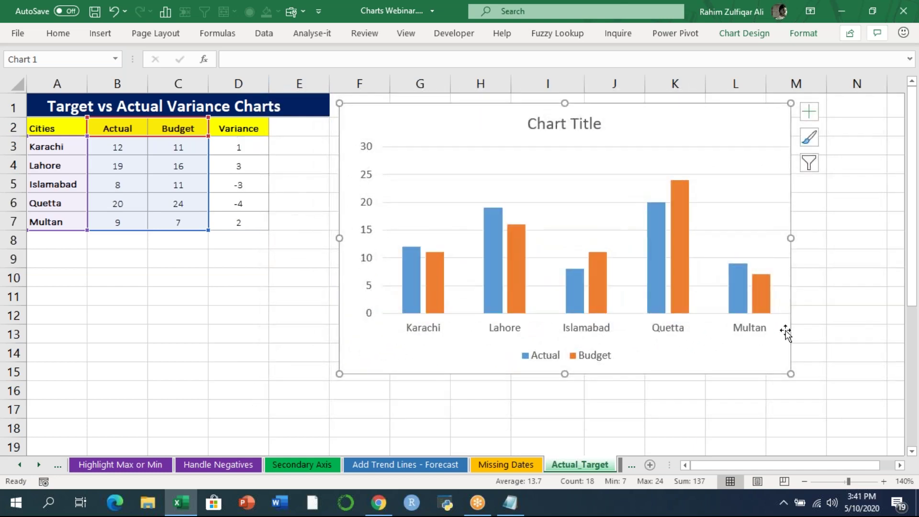
drag(790, 372, 662, 300)
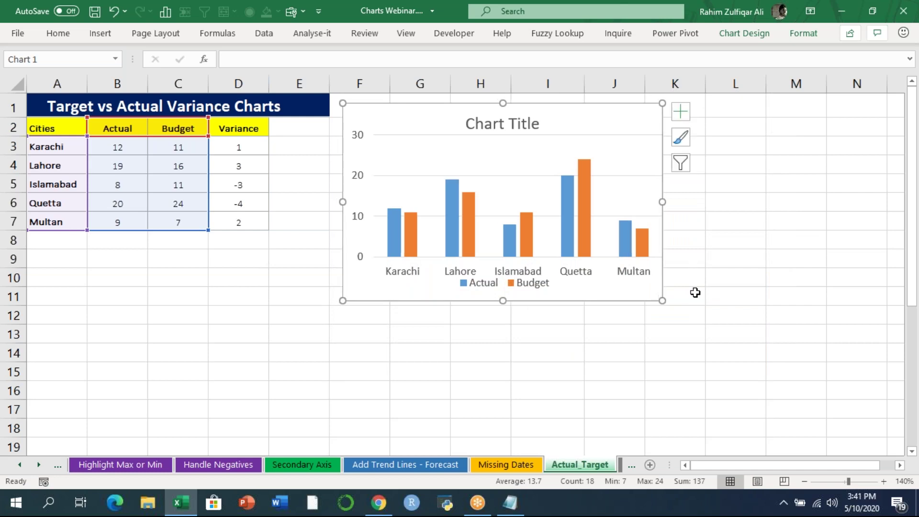
click(714, 270)
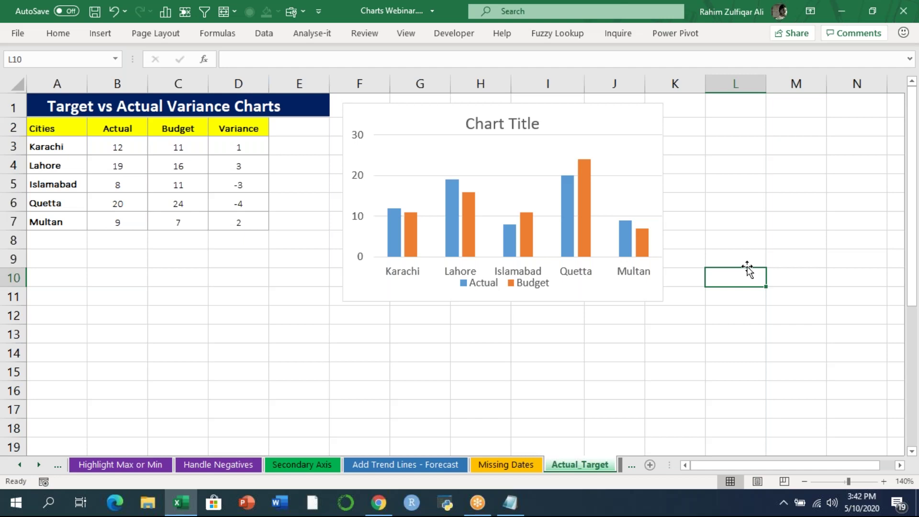
- Insert a second A2:C7 column chart with Alt+F1, putting Chart 1 below the table and Chart 2 beside it
click(154, 189)
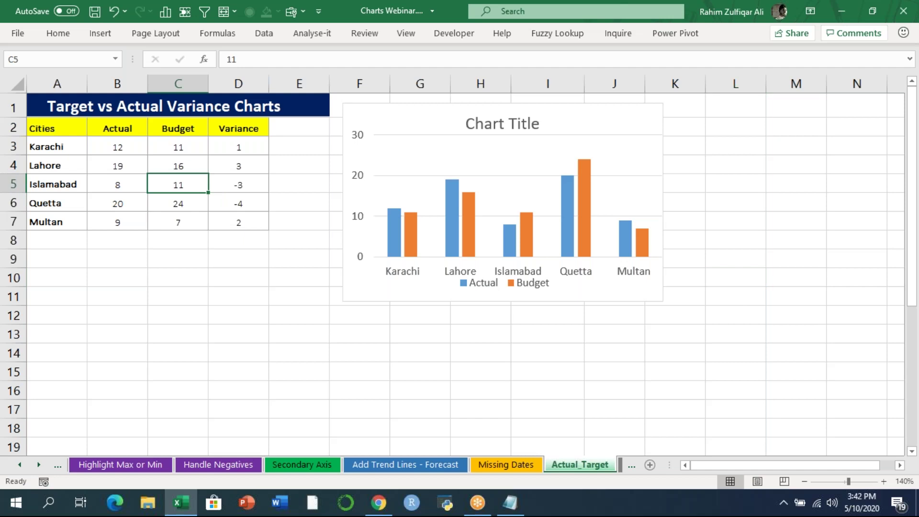
drag(62, 127, 184, 208)
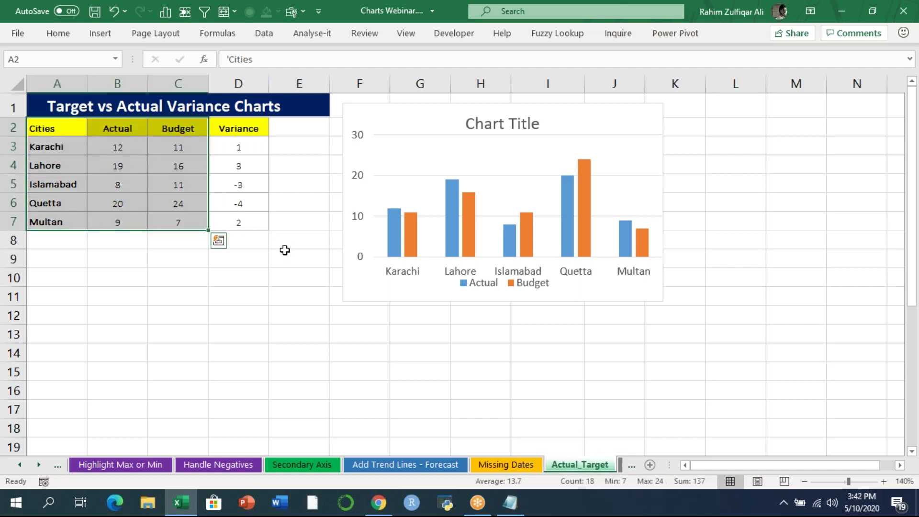
key(alt+F1)
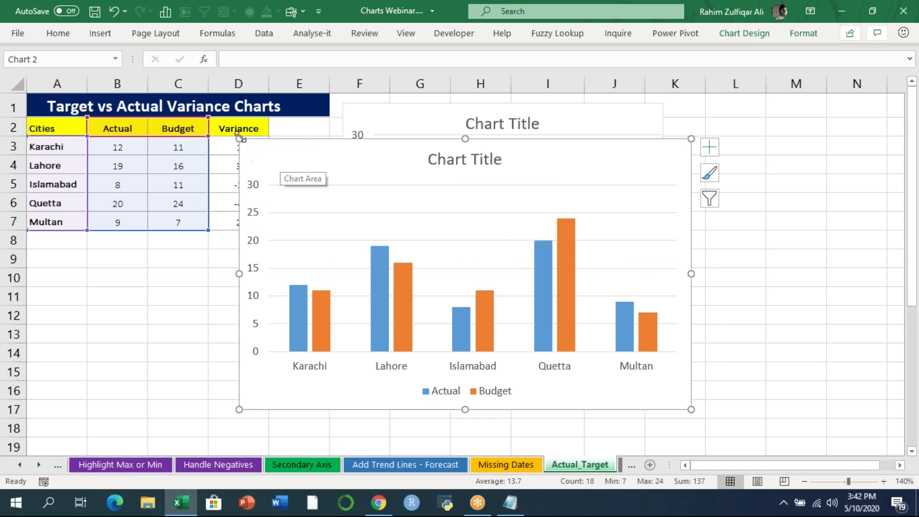
drag(292, 177, 618, 229)
drag(443, 117, 133, 247)
drag(532, 221, 405, 174)
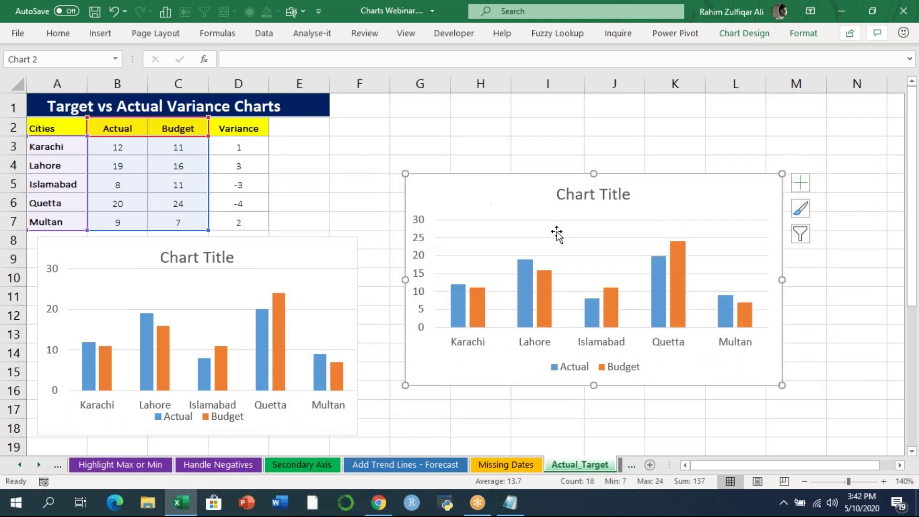
right_click(550, 294)
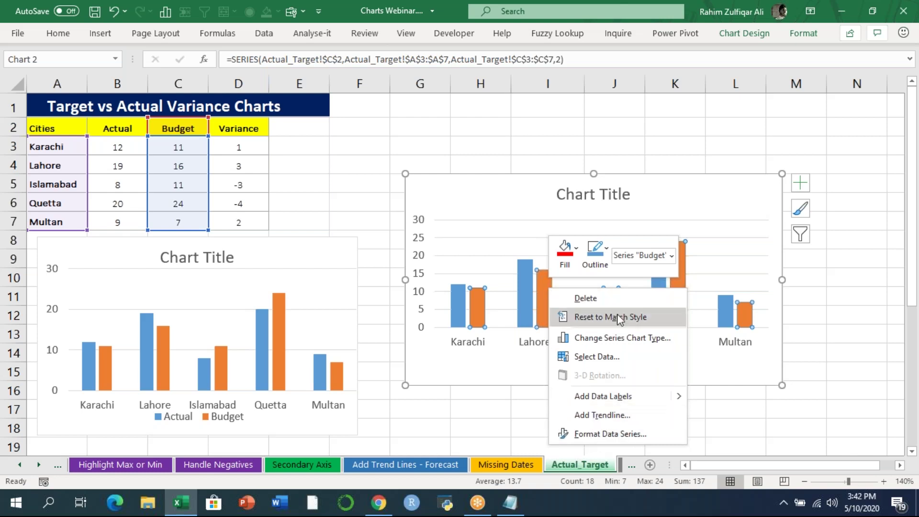
- Make the Budget series fully overlap the Actual bars and give it no fill
click(600, 434)
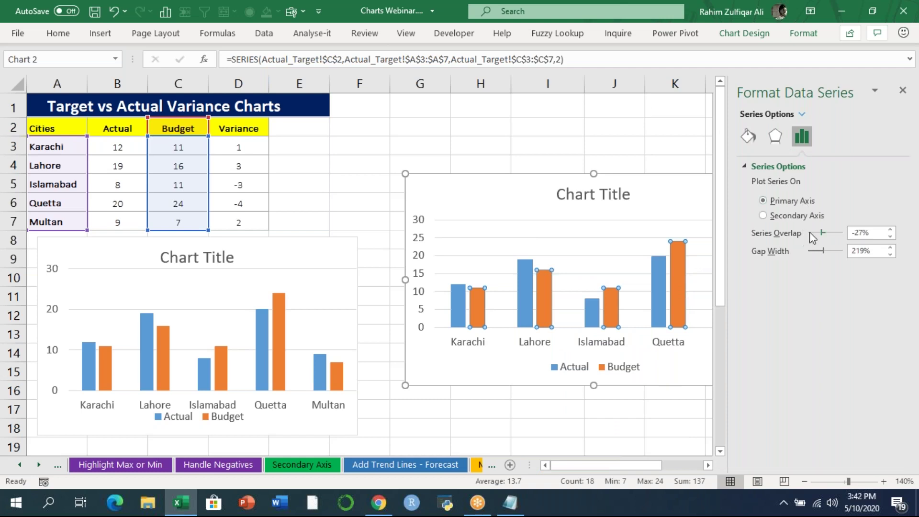
drag(822, 235, 844, 234)
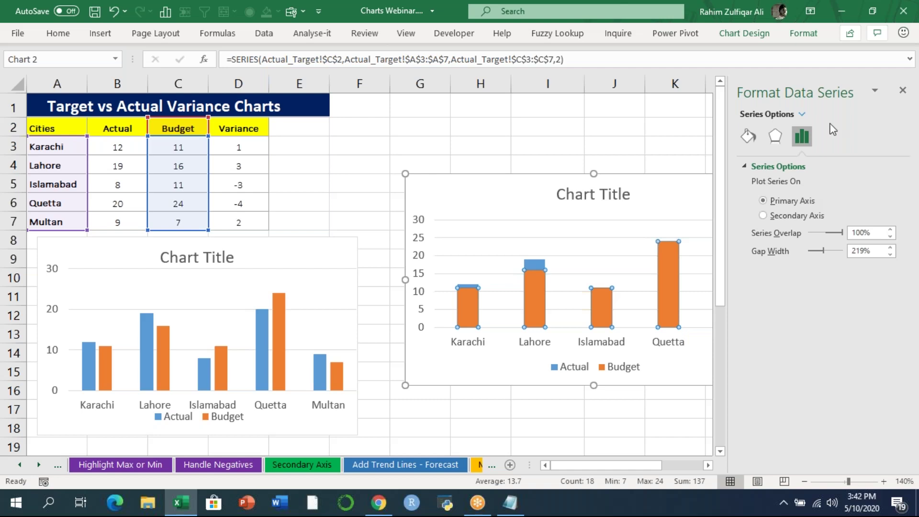
click(747, 137)
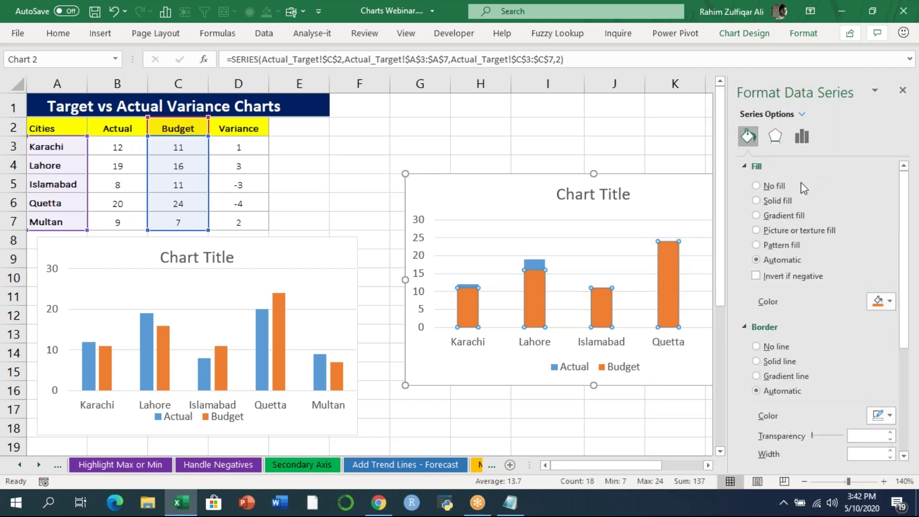
click(774, 186)
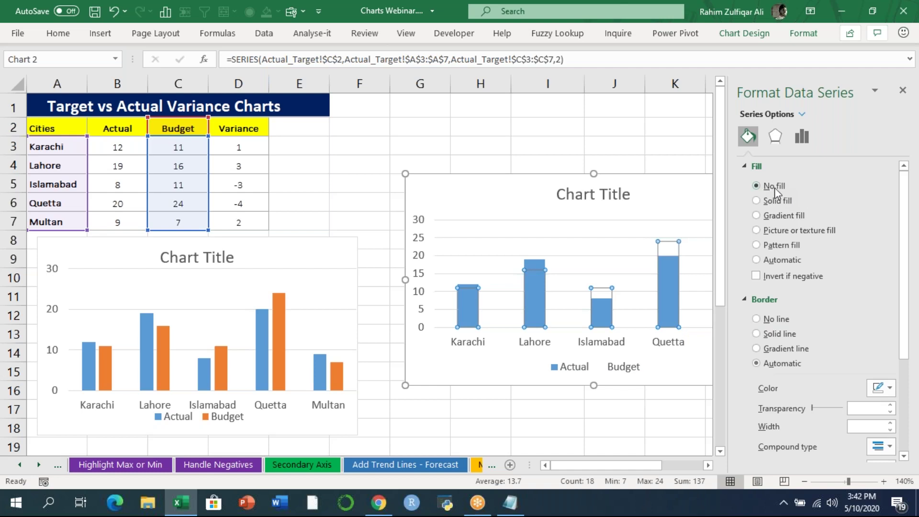
- Give the Budget bars a solid black 3 pt outline and close the format pane
click(774, 334)
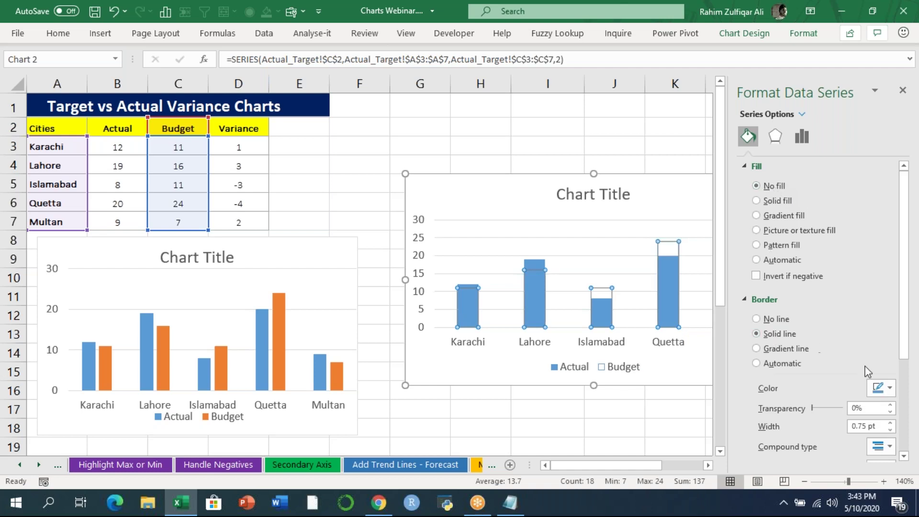
click(891, 423)
click(891, 423)
click(891, 423)
click(891, 424)
click(890, 429)
click(883, 388)
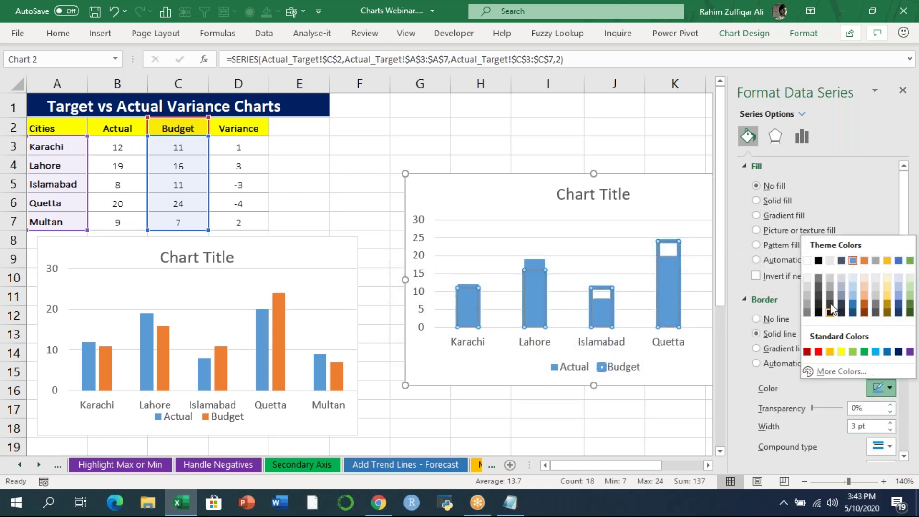
click(818, 261)
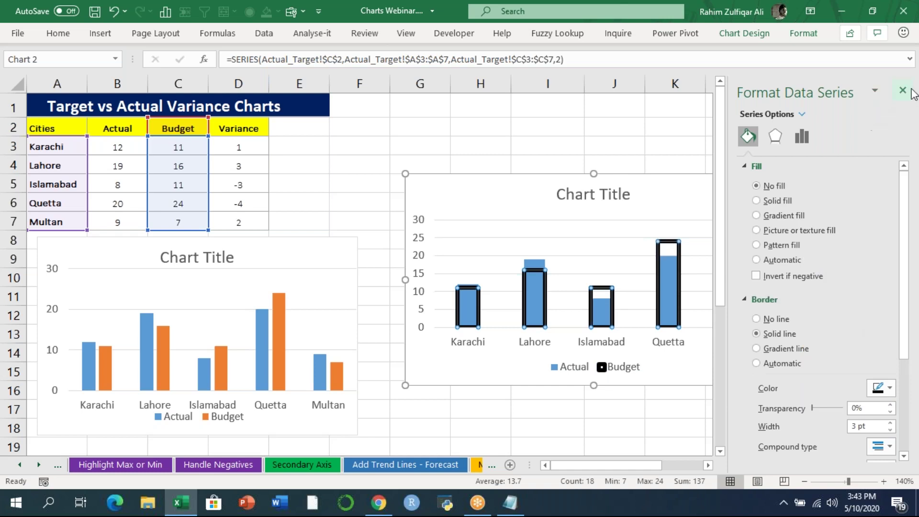
click(903, 90)
click(828, 370)
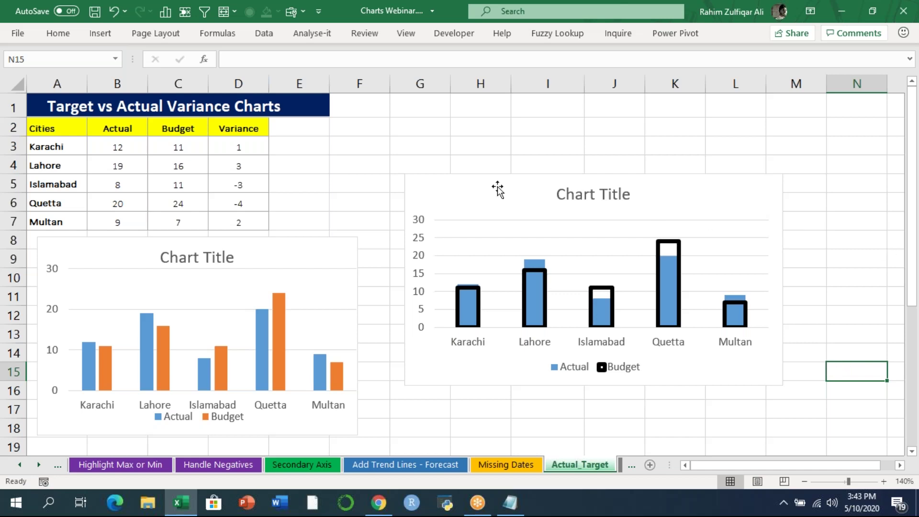
- Move the outlined chart lower, then insert a Variance chart of A2:A7 and D2:D7 beside the table
drag(503, 187, 484, 355)
click(481, 277)
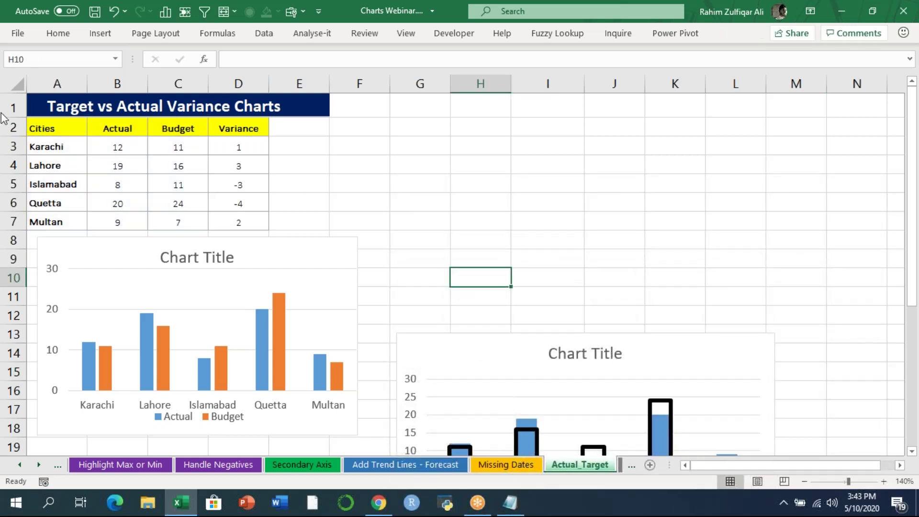
drag(36, 125, 58, 221)
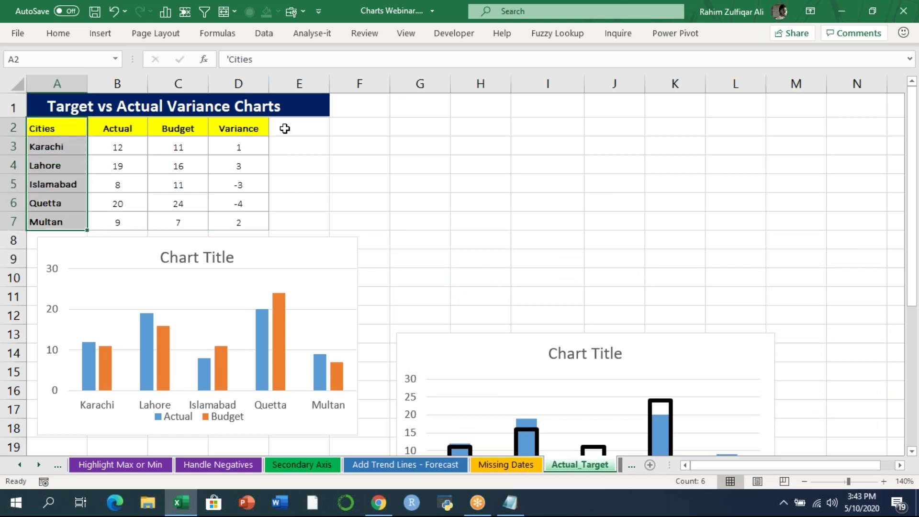
drag(239, 127, 245, 220)
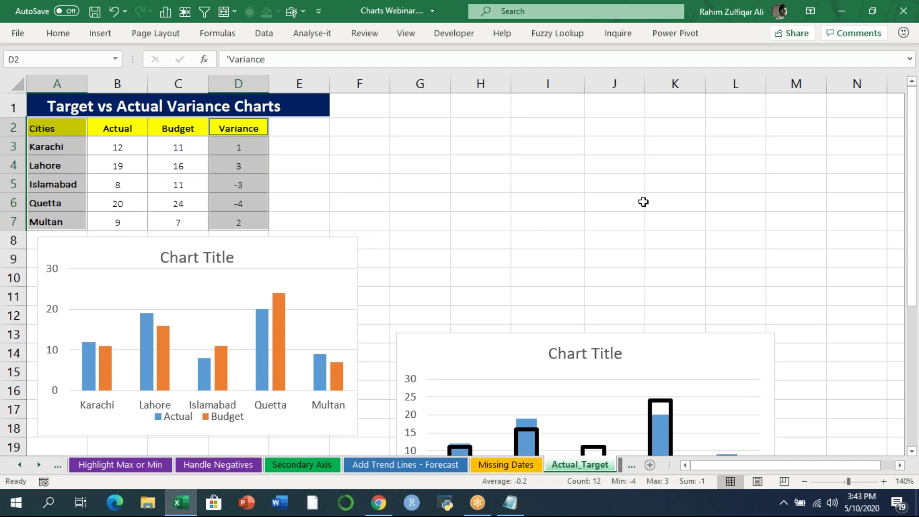
key(alt+F1)
drag(395, 160, 542, 107)
drag(840, 370, 783, 309)
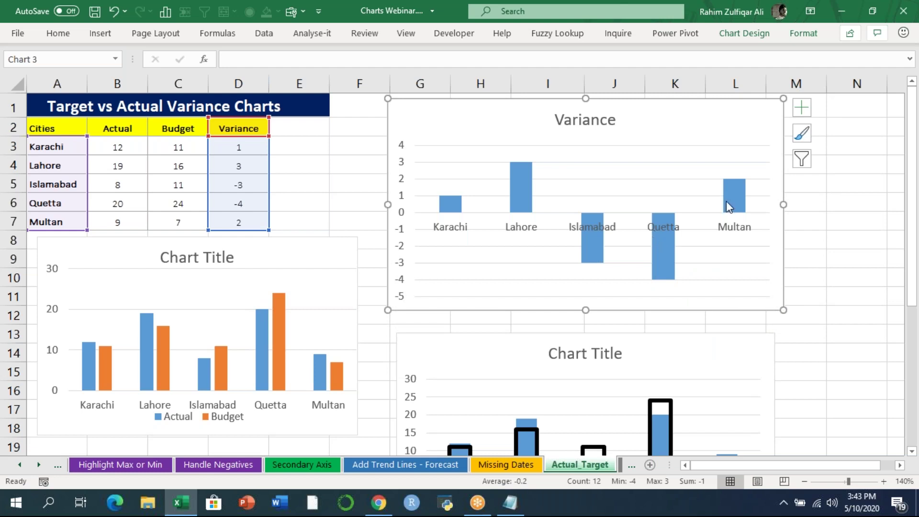
- Set the city axis Label Position to Low so labels sit below the negative bars
right_click(604, 225)
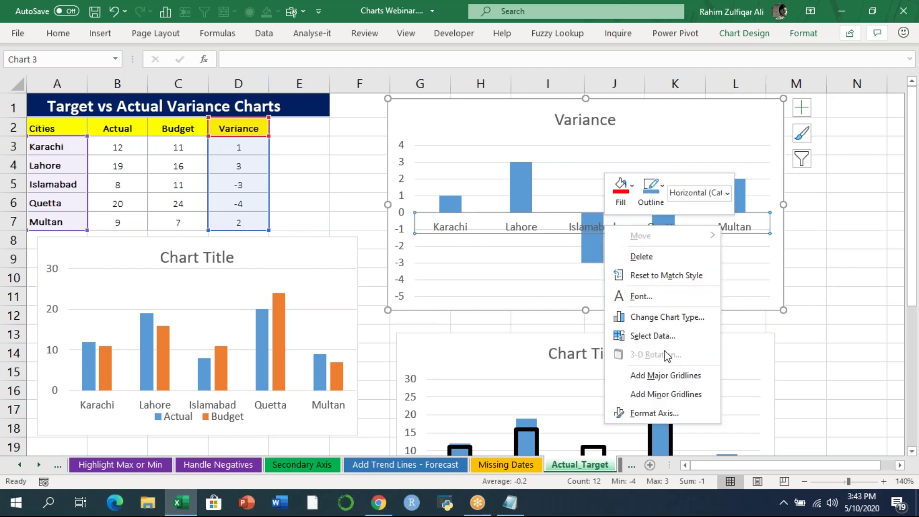
click(667, 414)
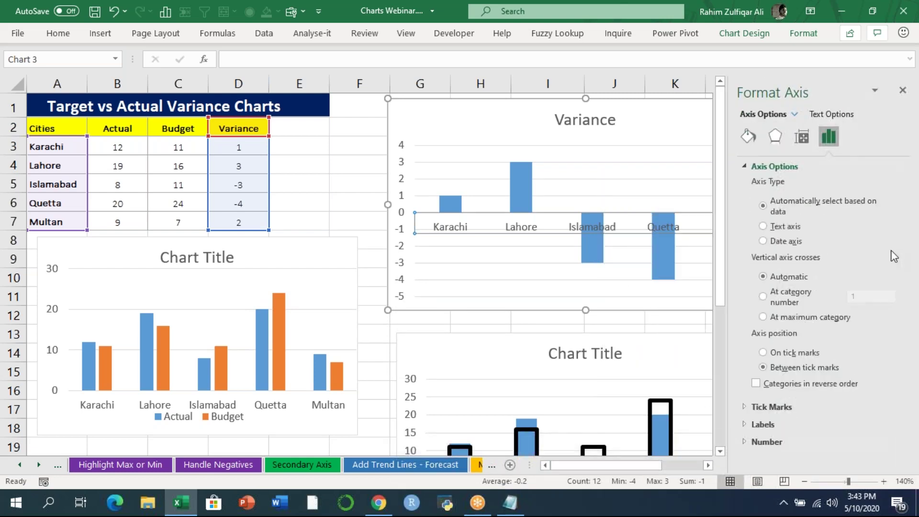
click(772, 423)
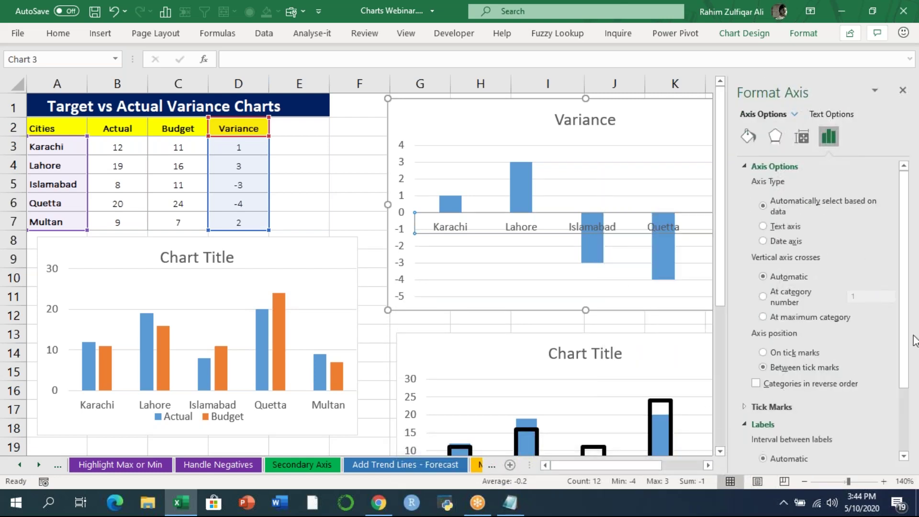
drag(907, 337, 901, 424)
click(881, 432)
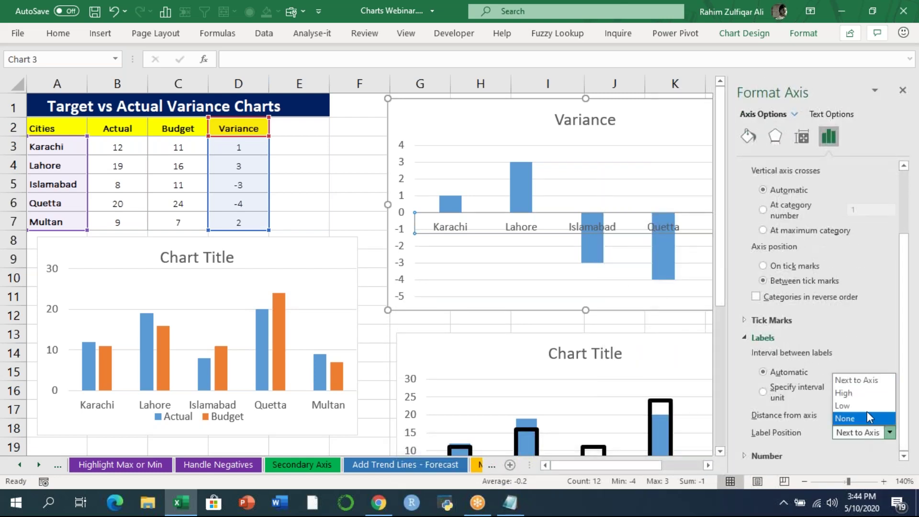
click(851, 405)
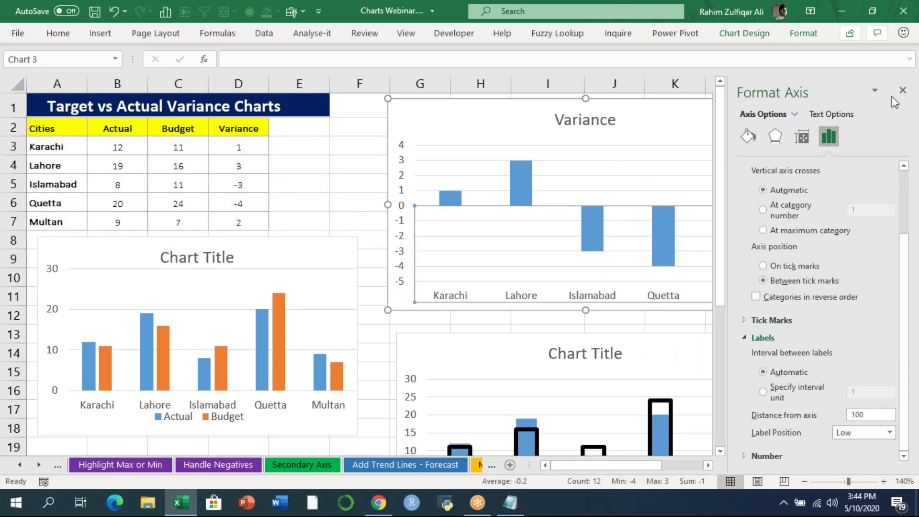
click(903, 90)
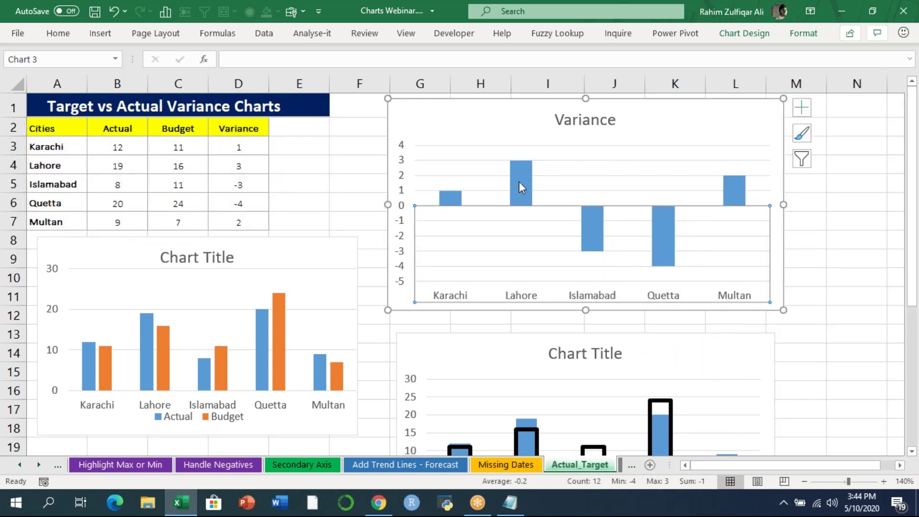
mouse_move(520, 183)
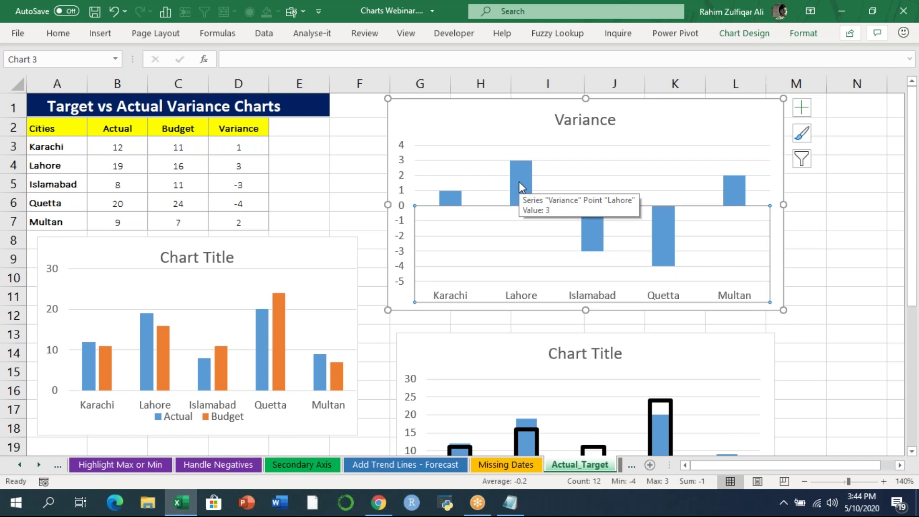
- Enable Invert if negative with solid fill, green for positive bars and red for negative
right_click(520, 183)
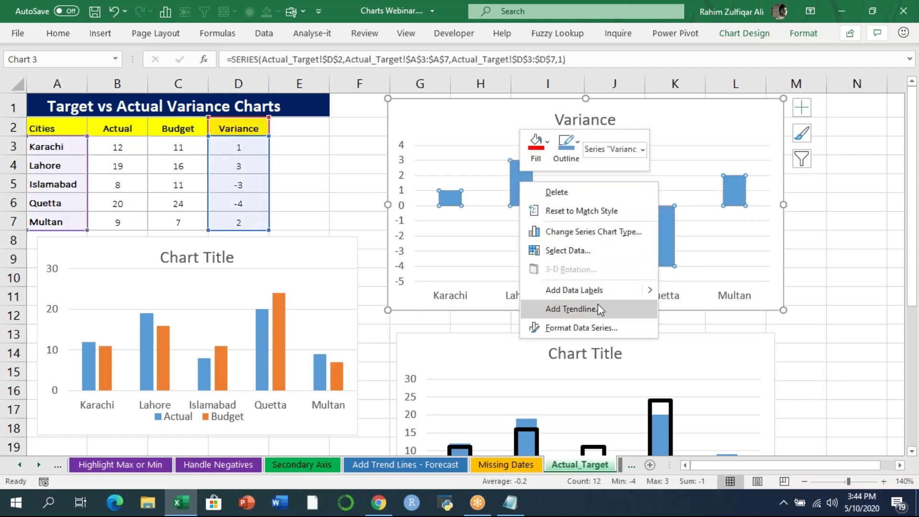
click(588, 330)
click(749, 136)
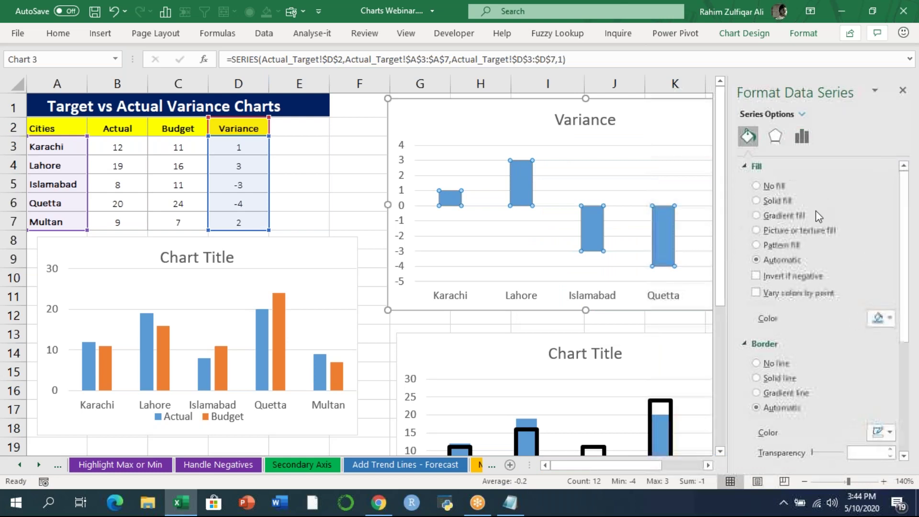
click(755, 276)
click(761, 202)
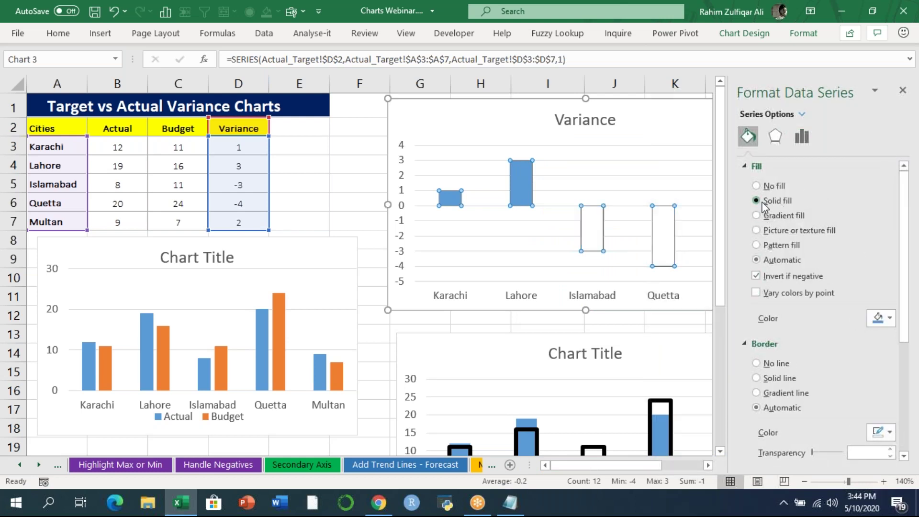
click(880, 318)
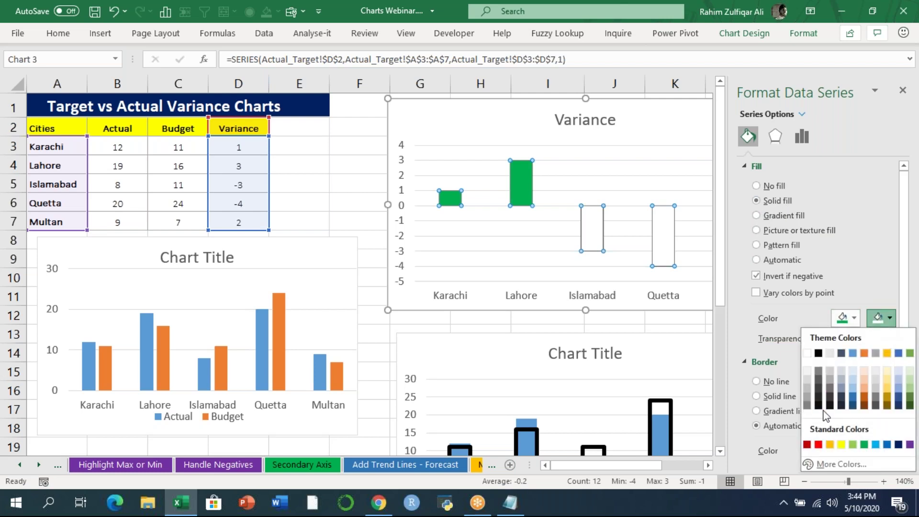
click(818, 445)
click(903, 90)
click(847, 239)
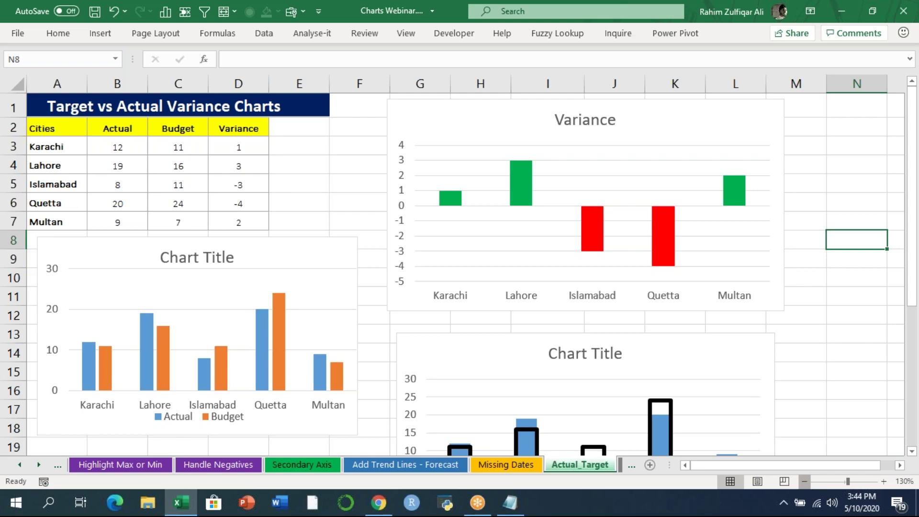
- Zoom out to review all three charts and scroll the sheet tabs to the right
click(804, 482)
click(804, 482)
click(730, 356)
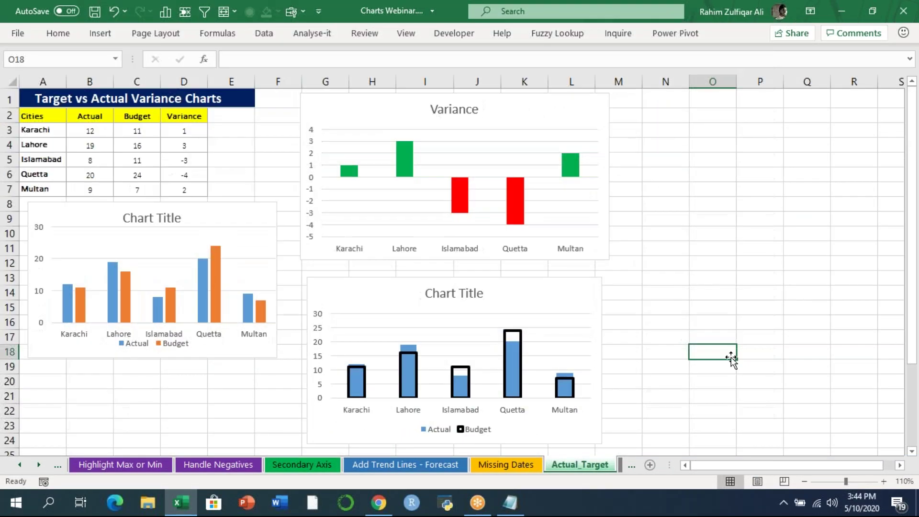
drag(53, 117, 185, 190)
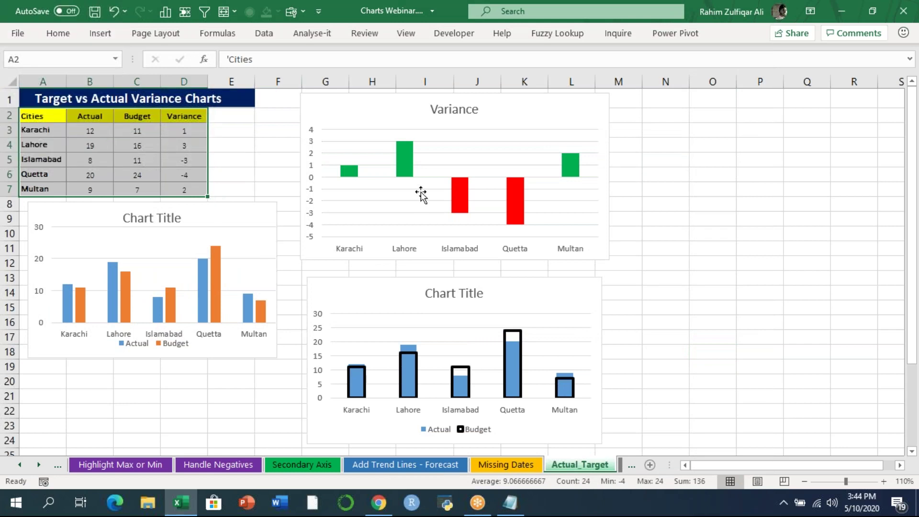
click(705, 218)
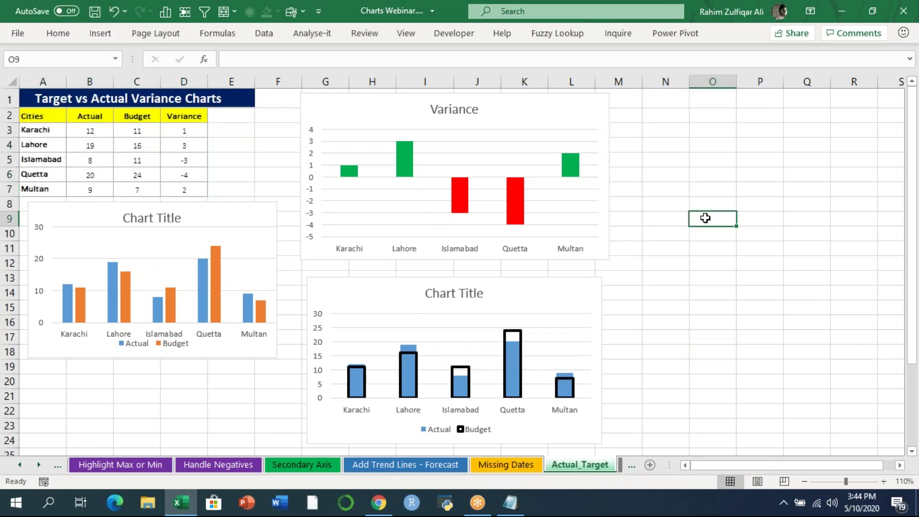
click(678, 22)
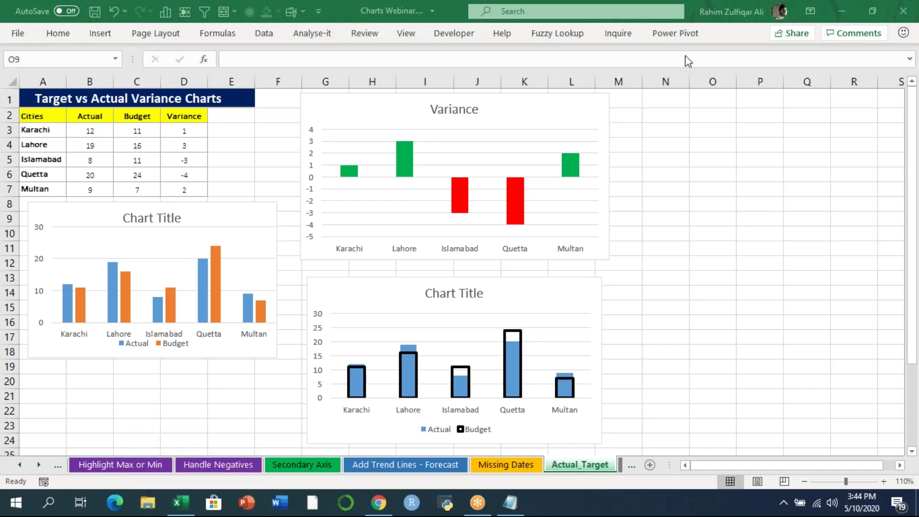
click(38, 465)
click(37, 465)
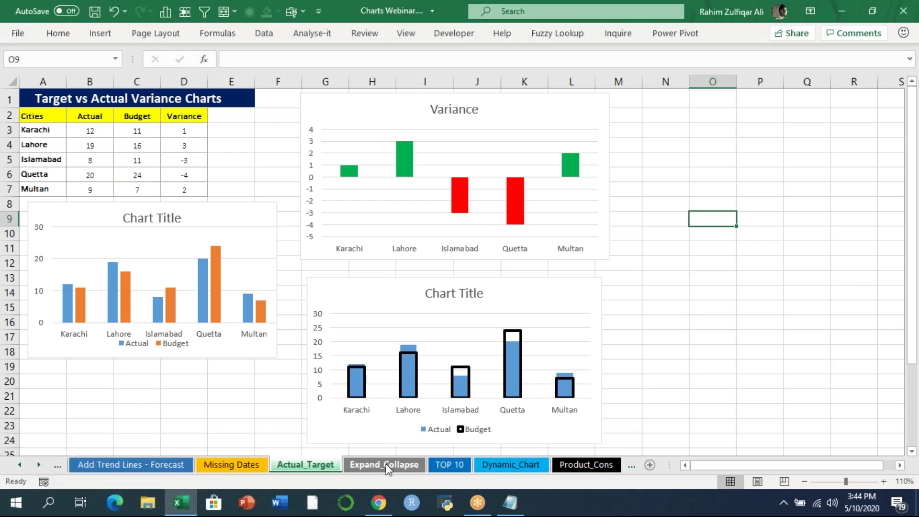
- On the Expand_Collapse sheet, select the monthly sales B4:C16 and insert a clustered bar chart
click(386, 465)
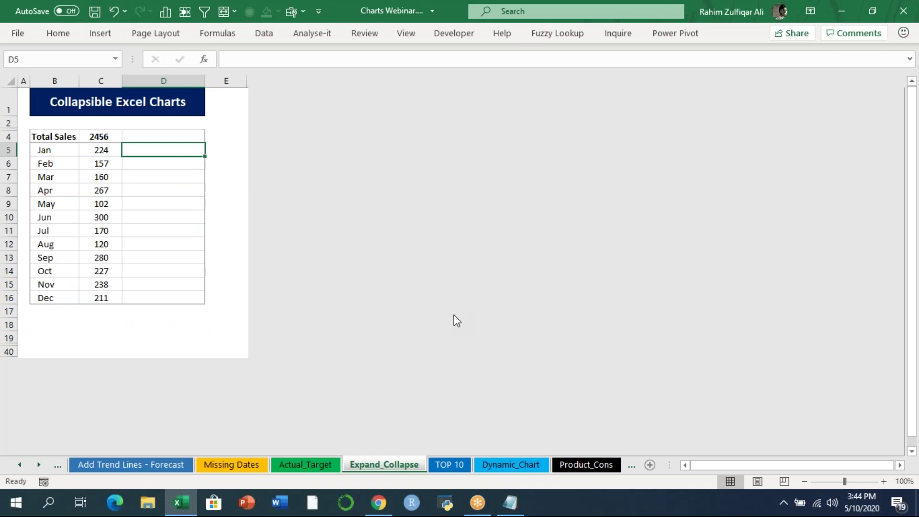
click(44, 137)
drag(44, 137, 107, 298)
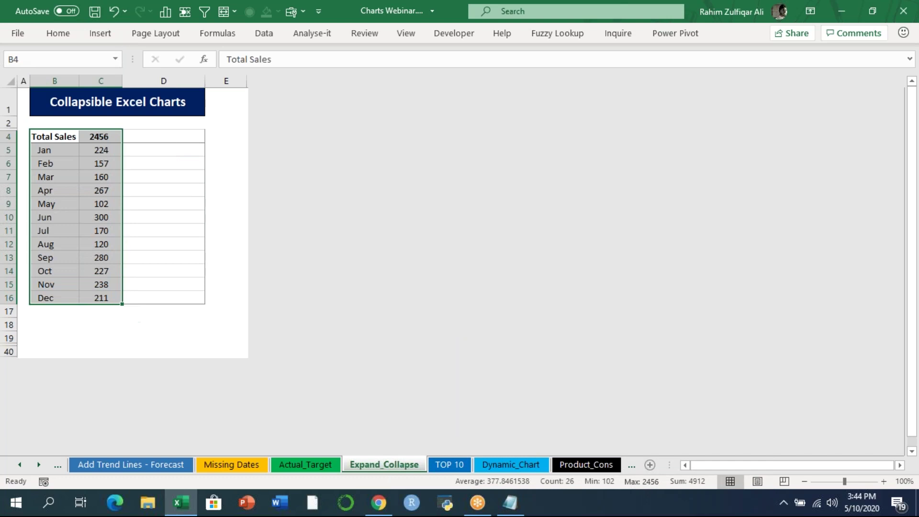
click(100, 33)
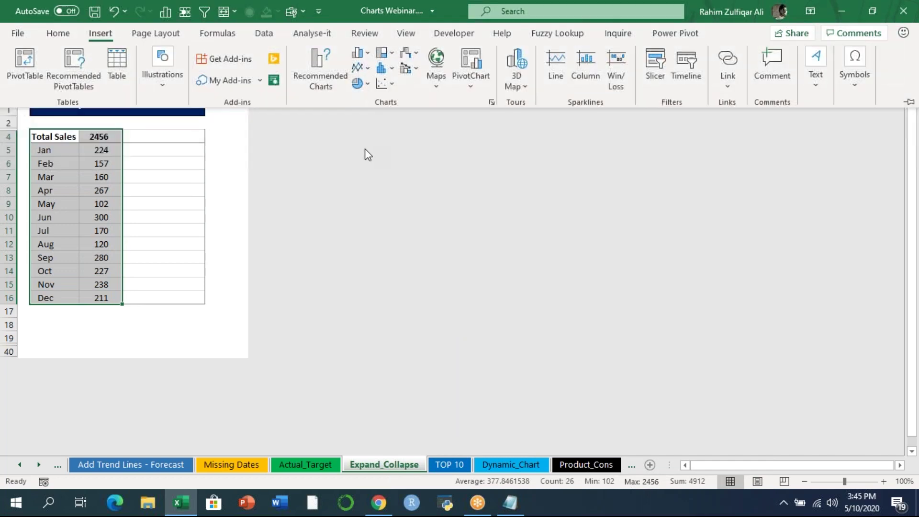
click(367, 56)
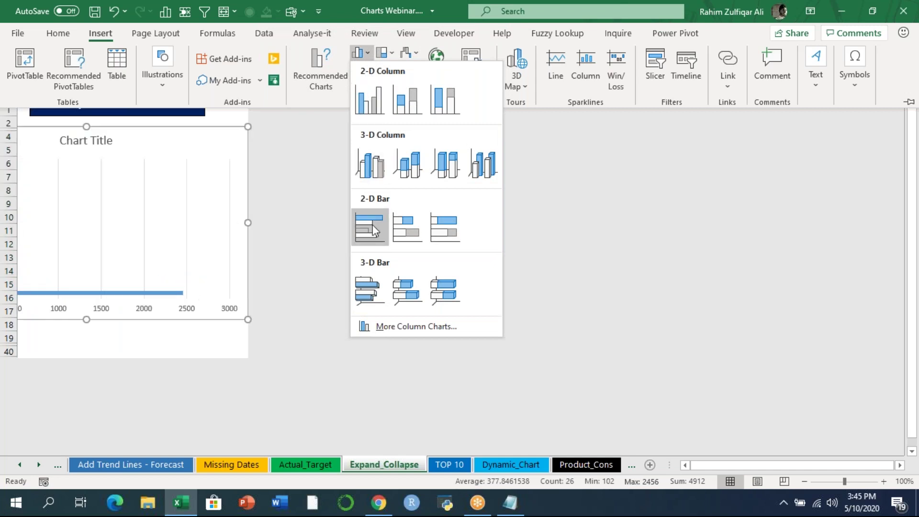
click(372, 225)
- Resize the bar chart and move it beside the month table
drag(247, 320, 139, 307)
drag(35, 139, 149, 139)
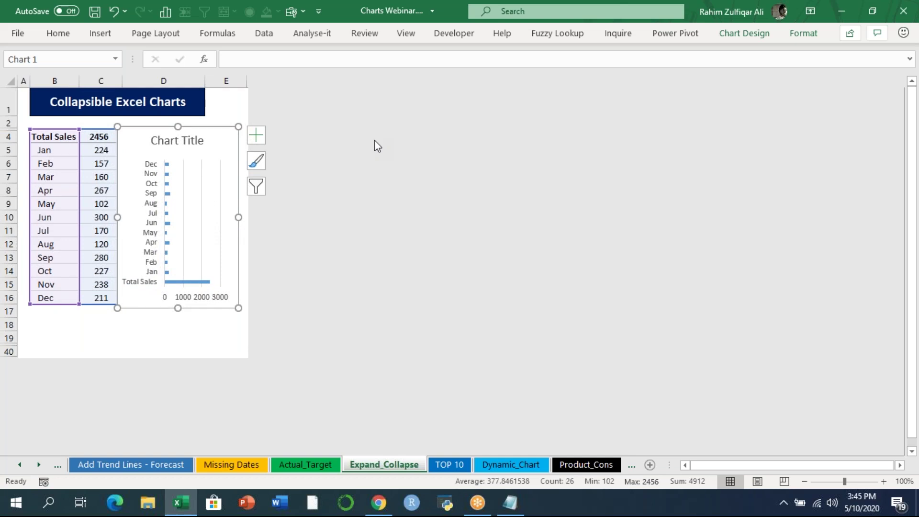
click(58, 150)
click(56, 136)
click(56, 149)
click(56, 163)
click(58, 176)
click(71, 188)
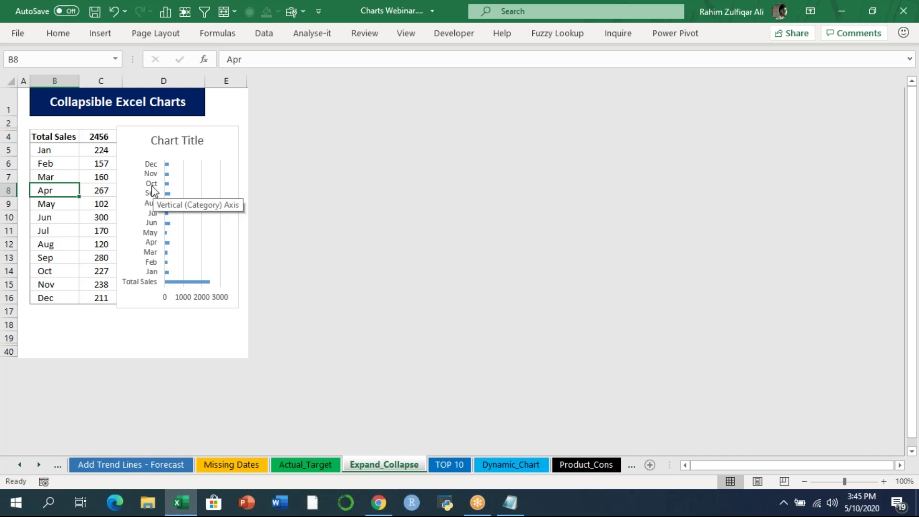
- Set the month axis to Categories in reverse order, with the horizontal axis crossing at the maximum category
click(152, 183)
right_click(153, 182)
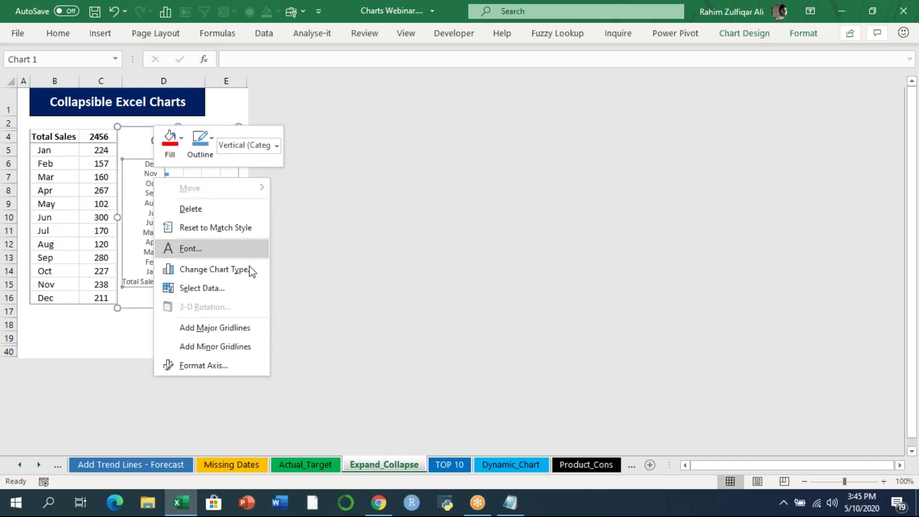
click(220, 366)
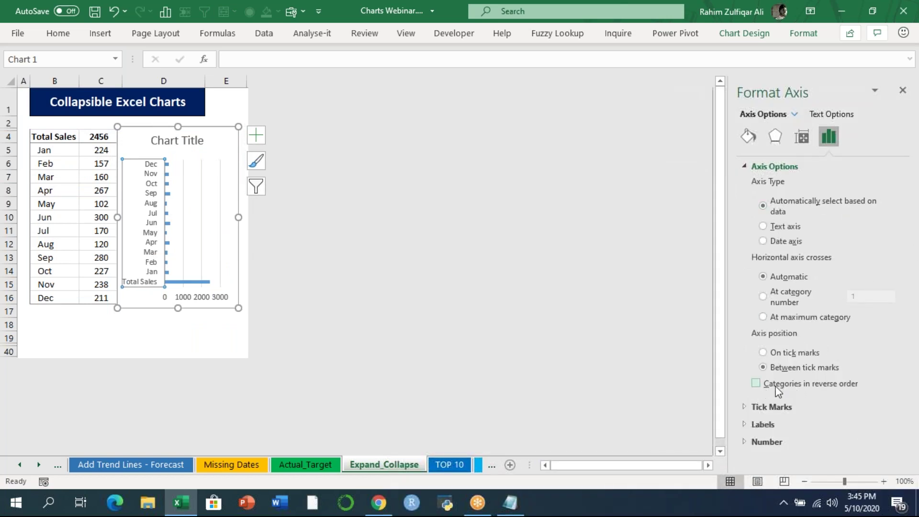
click(757, 384)
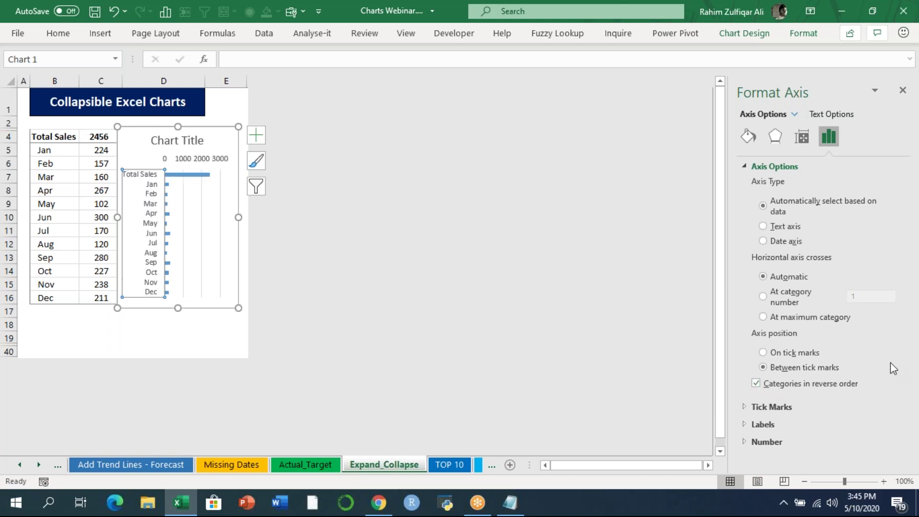
click(743, 425)
drag(904, 329, 907, 427)
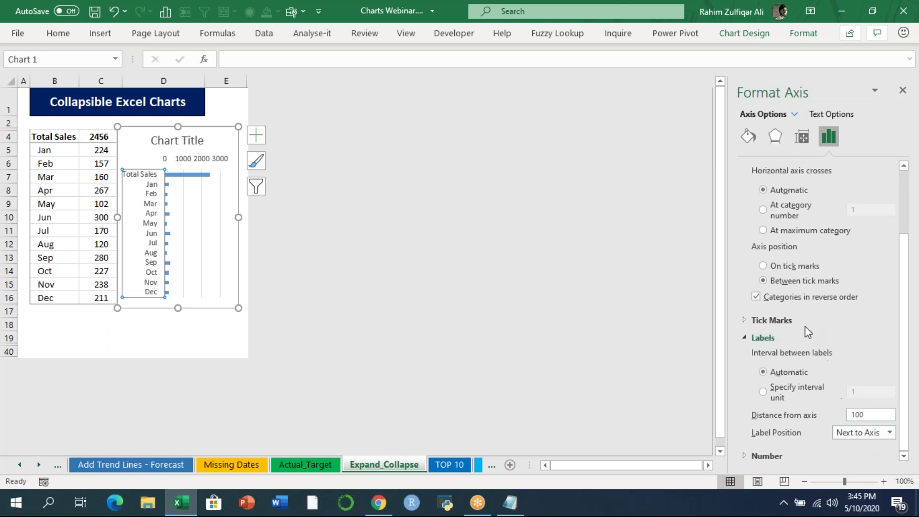
click(796, 233)
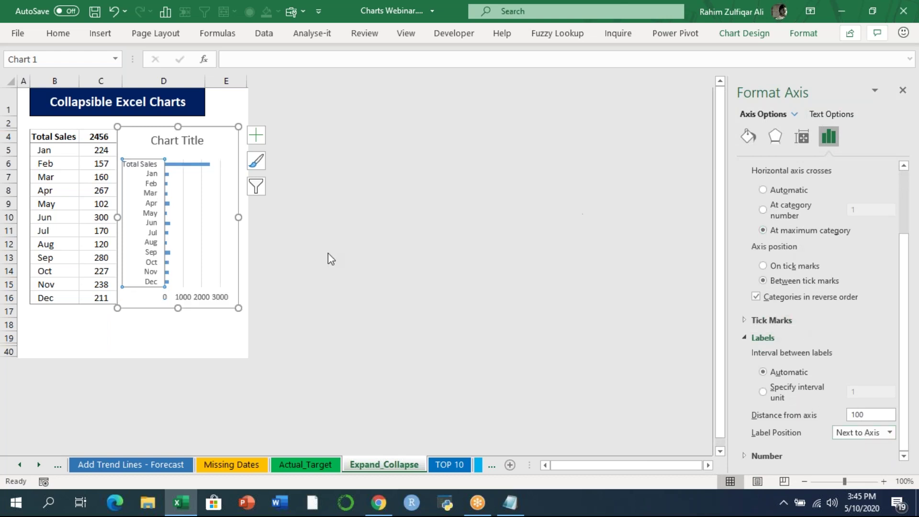
click(902, 91)
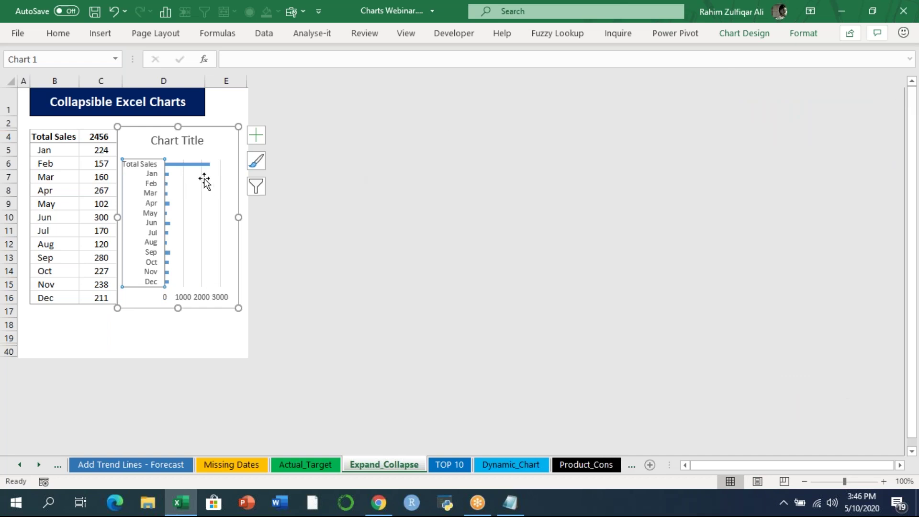
- Delete the chart title, the value axis and the vertical gridlines
click(179, 137)
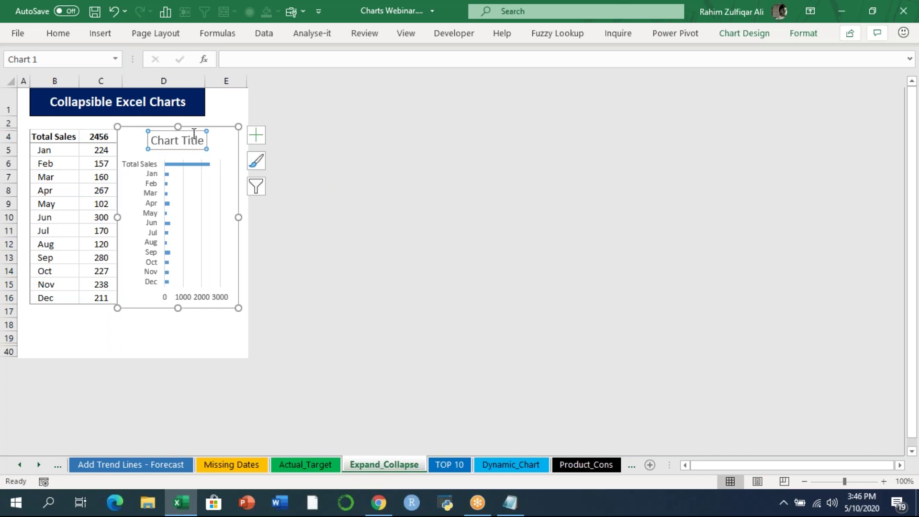
key(Delete)
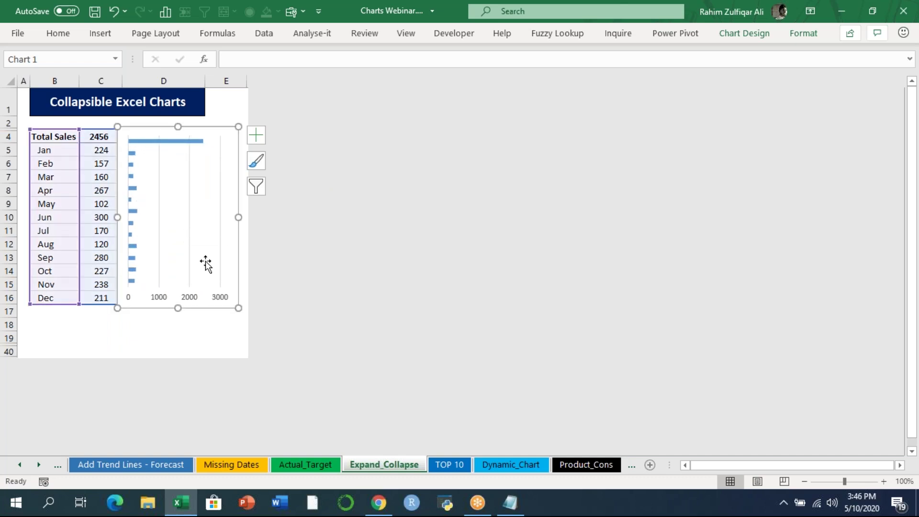
click(194, 297)
key(Delete)
click(193, 267)
key(Delete)
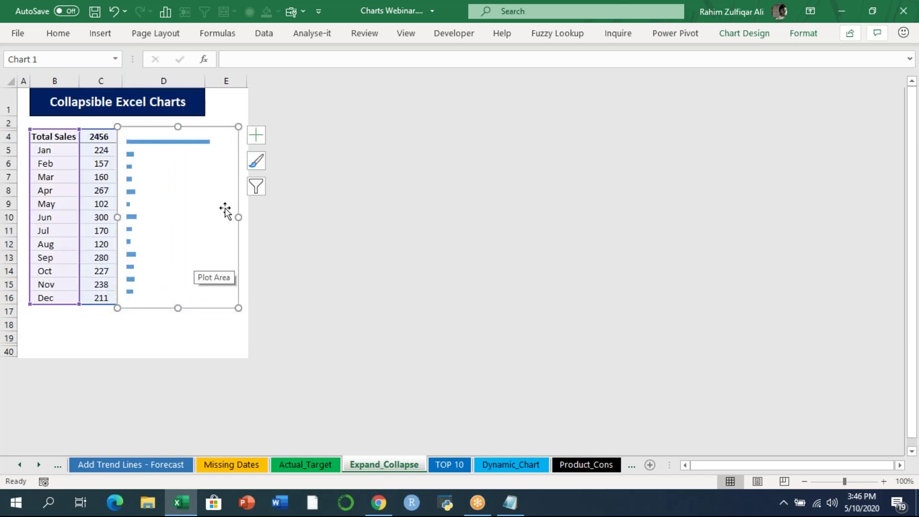
- Set the bar series Gap Width to 75% for thicker bars
right_click(189, 143)
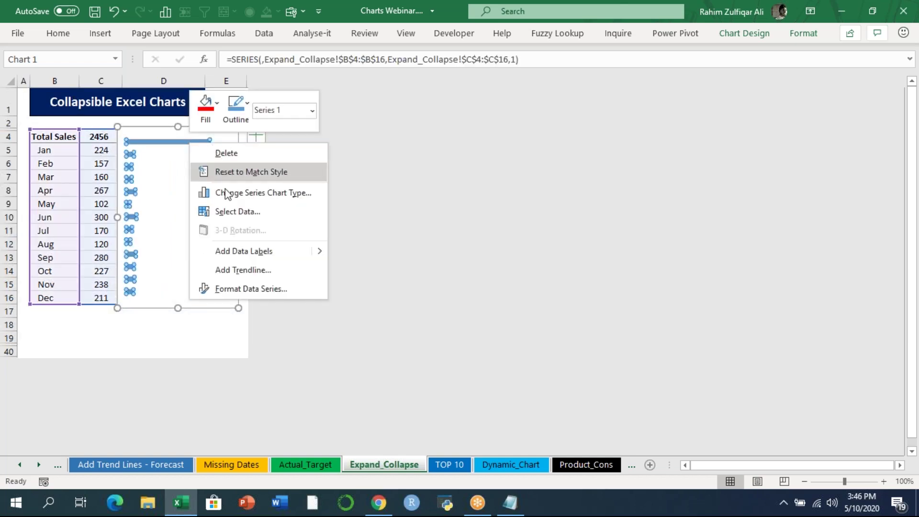
click(240, 289)
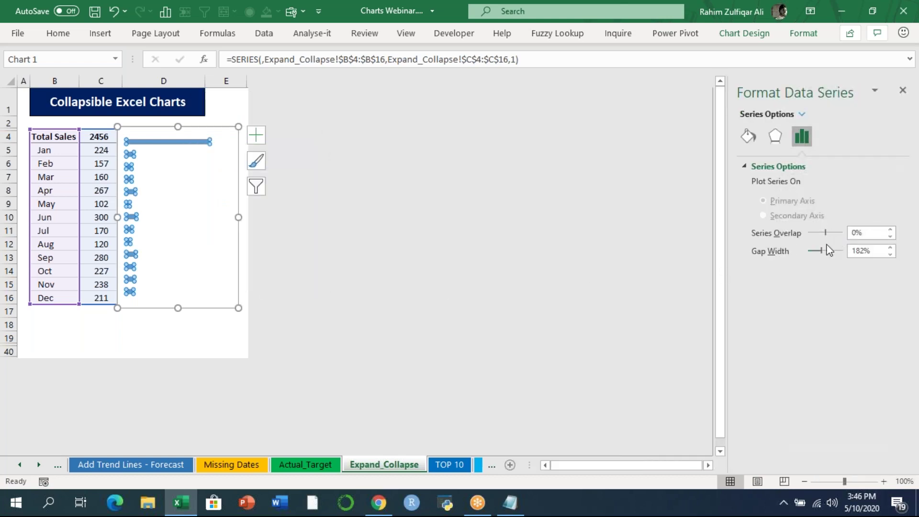
mouse_move(821, 250)
mouse_down()
mouse_move(829, 250)
mouse_move(811, 250)
mouse_up()
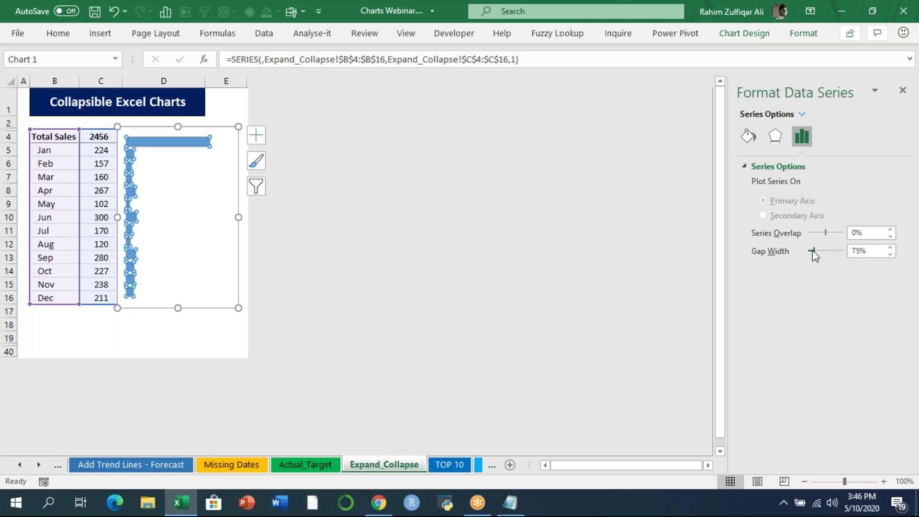
click(902, 91)
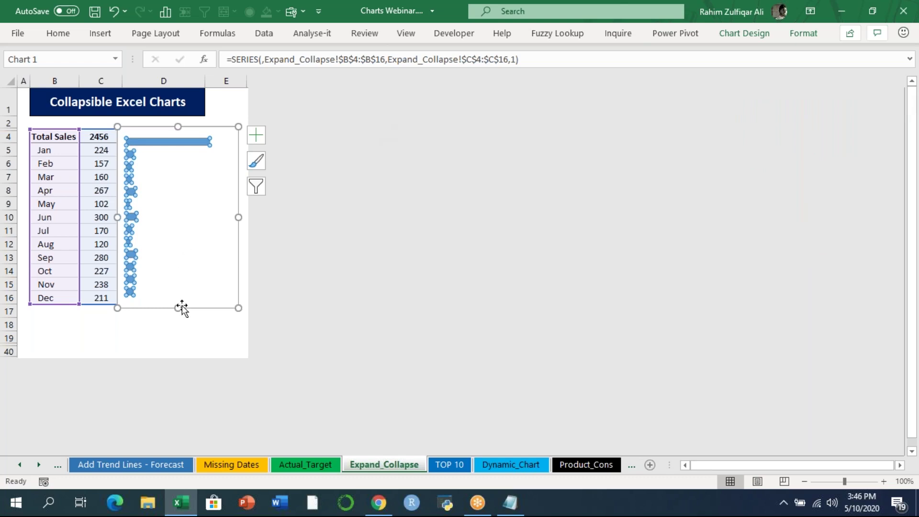
- Resize and reposition the chart so the bars line up with table rows 4–16
click(180, 324)
click(207, 157)
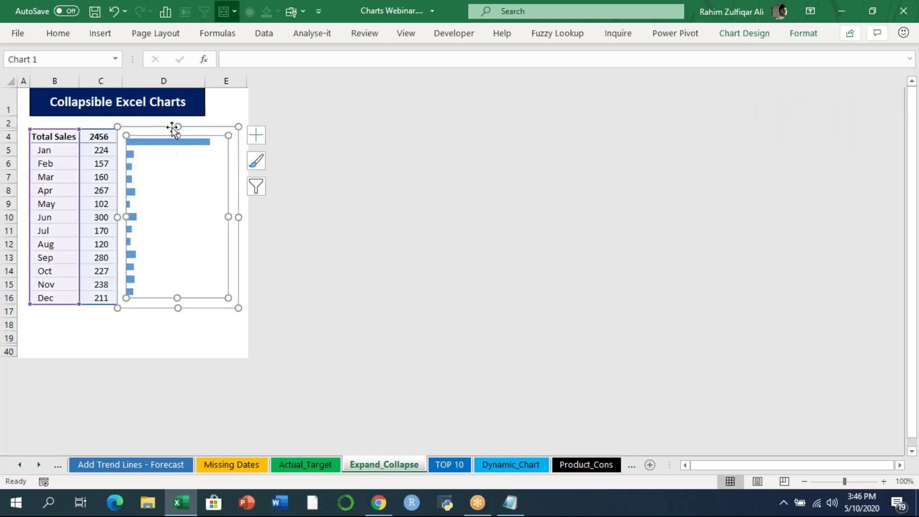
drag(177, 126, 178, 121)
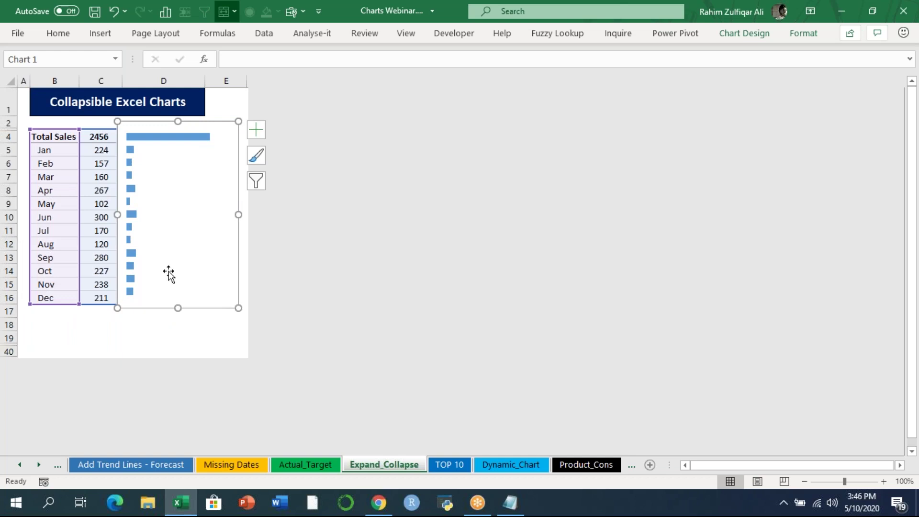
click(180, 330)
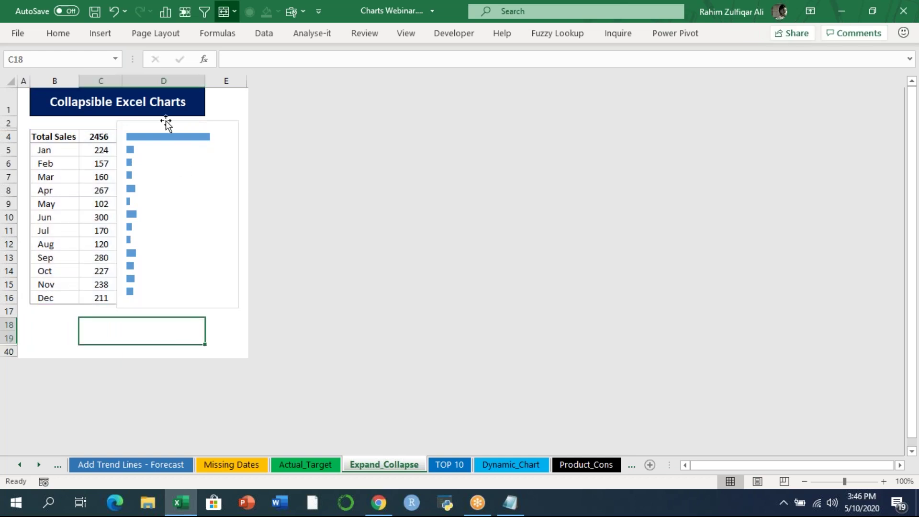
click(178, 121)
drag(177, 120, 150, 137)
drag(178, 309, 178, 317)
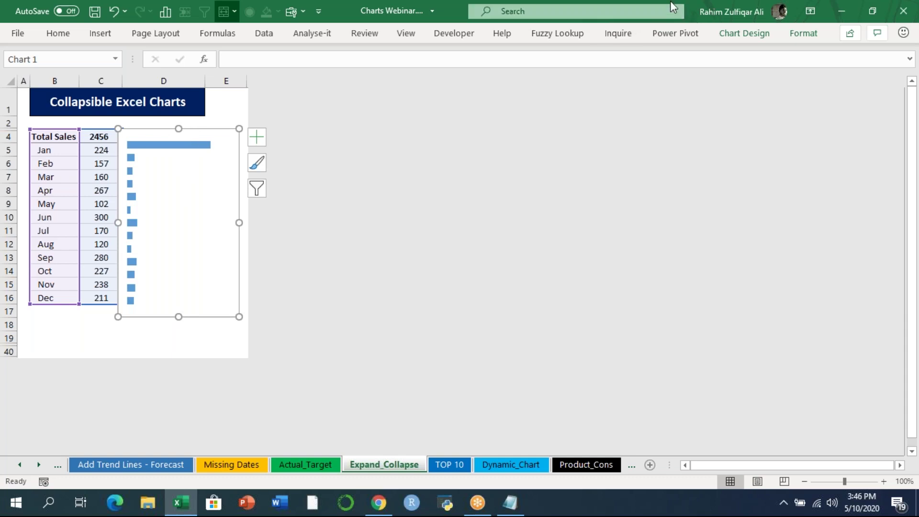
- Give the chart area No fill and No line border, nudging it to align with the rows
right_click(193, 215)
right_click(198, 130)
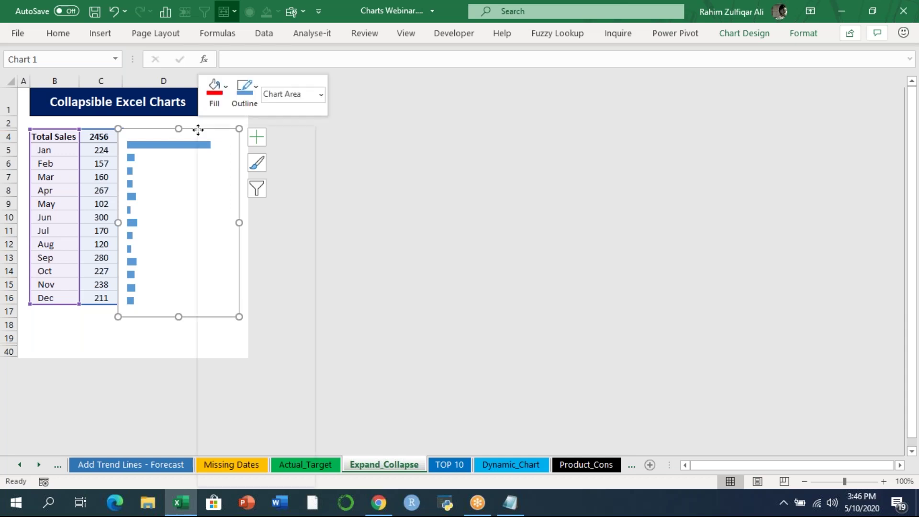
click(273, 451)
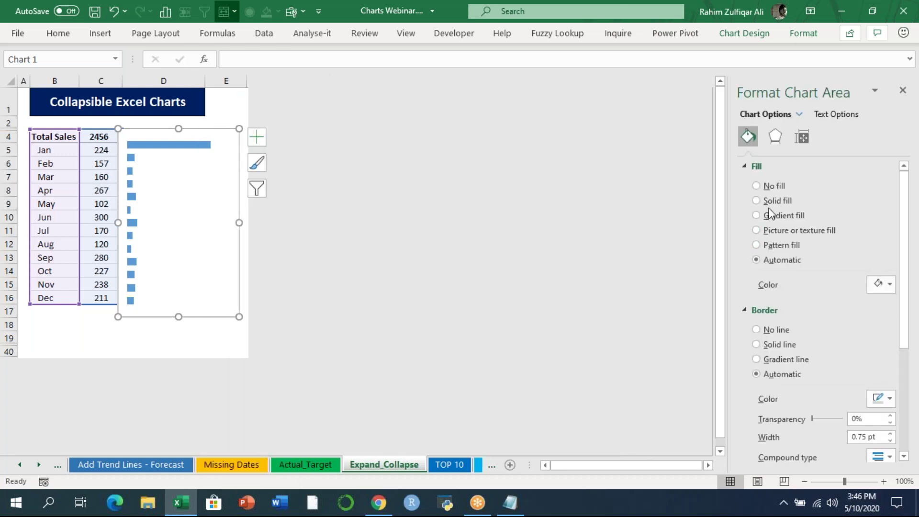
click(760, 185)
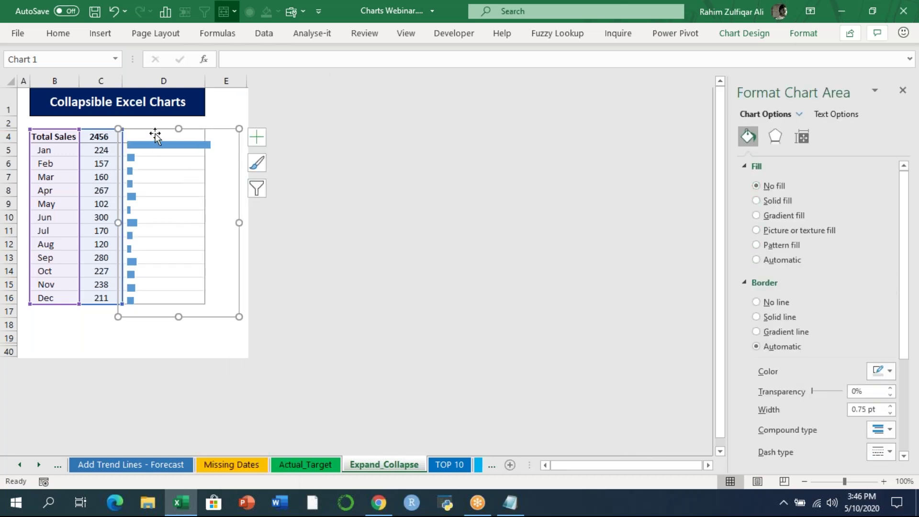
drag(155, 136, 154, 131)
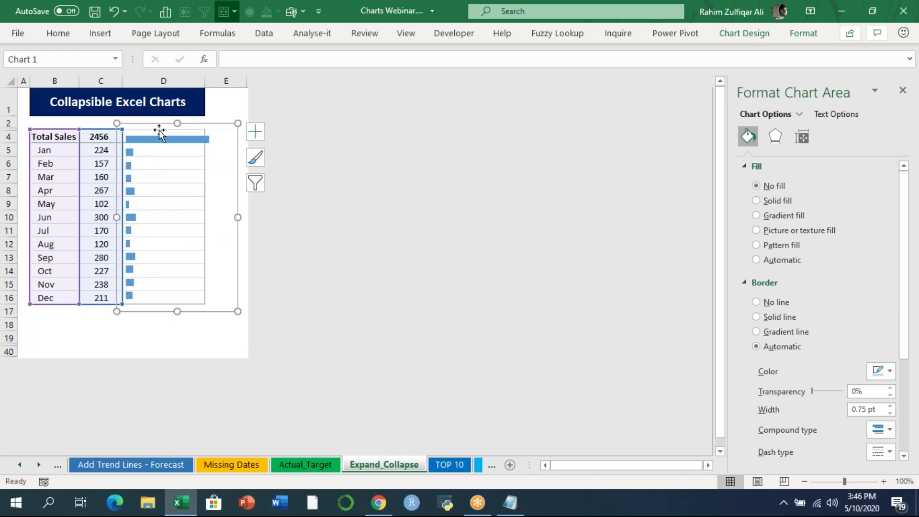
click(758, 303)
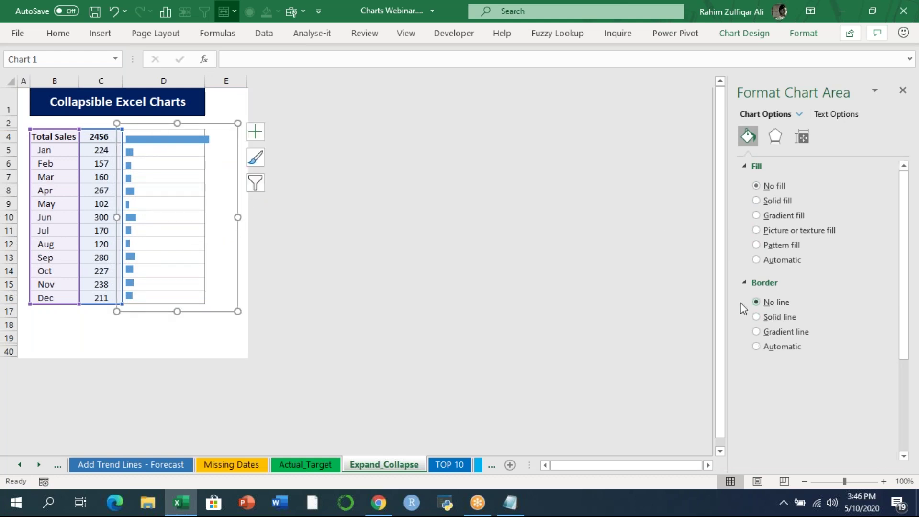
click(186, 341)
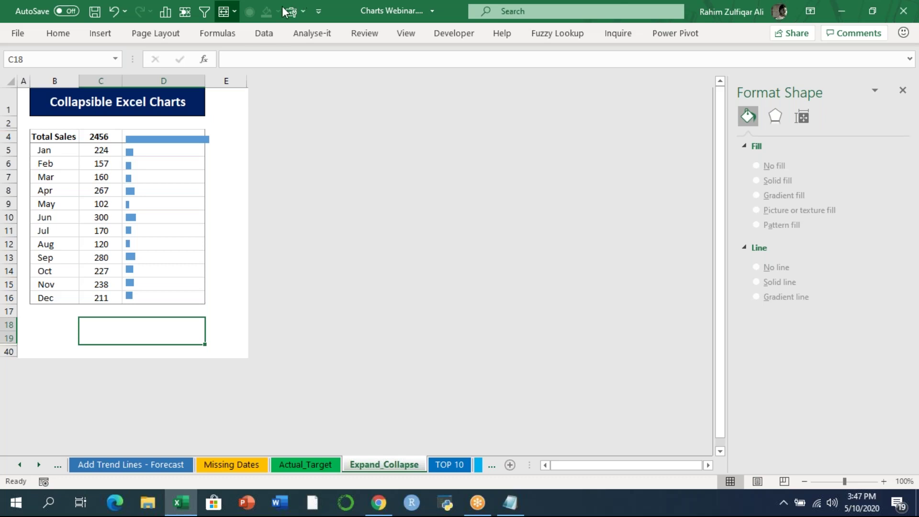
- Group the Jan–Dec rows 5–16 with Data > Outline > Group
click(264, 33)
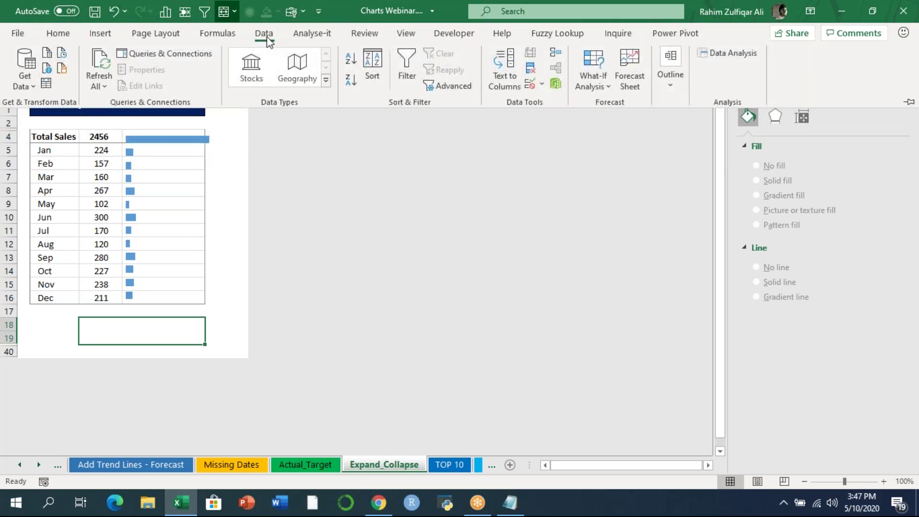
click(265, 33)
double_click(266, 36)
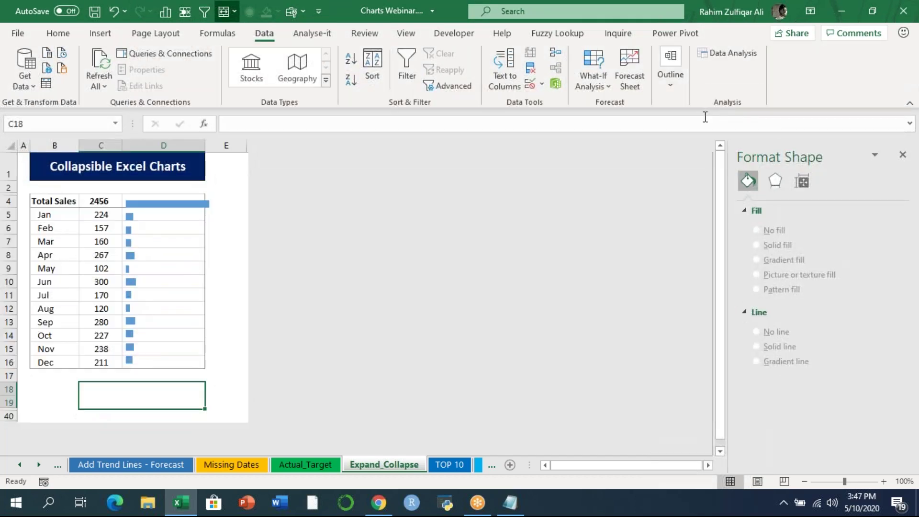
click(672, 91)
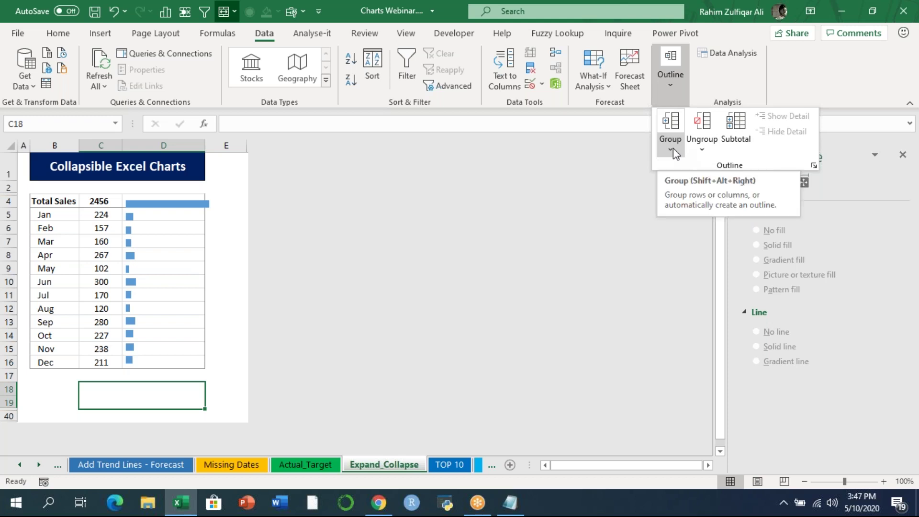
click(221, 256)
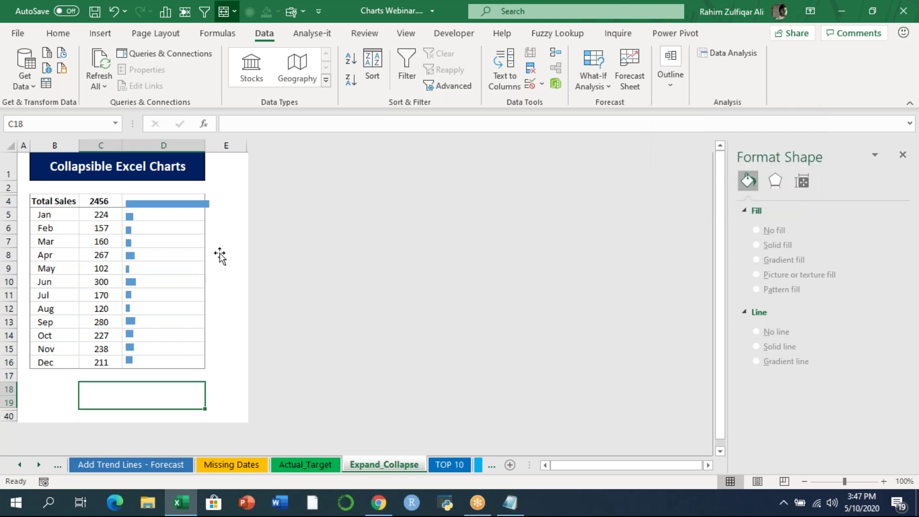
drag(10, 214, 8, 363)
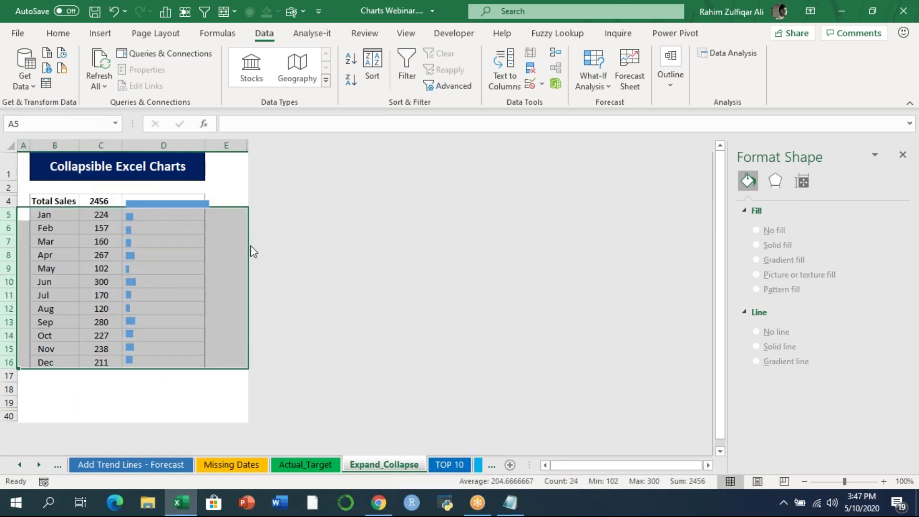
click(679, 91)
click(672, 143)
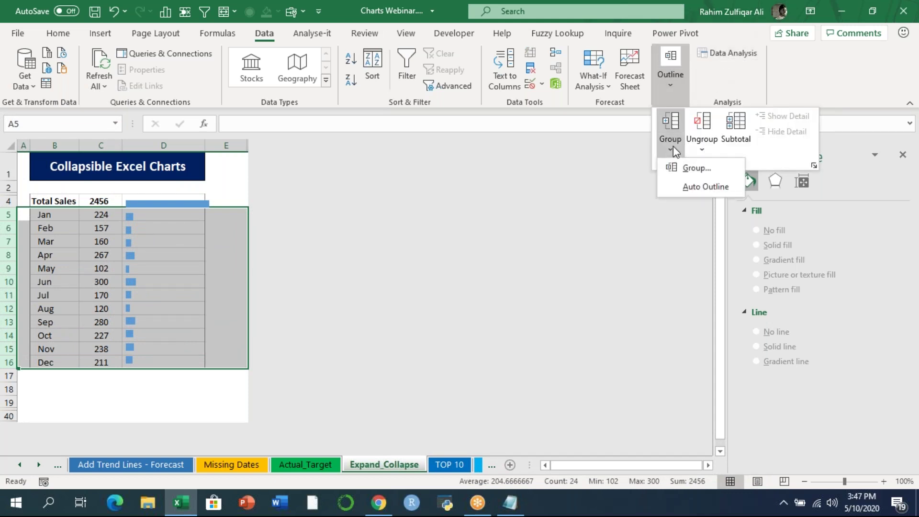
click(688, 169)
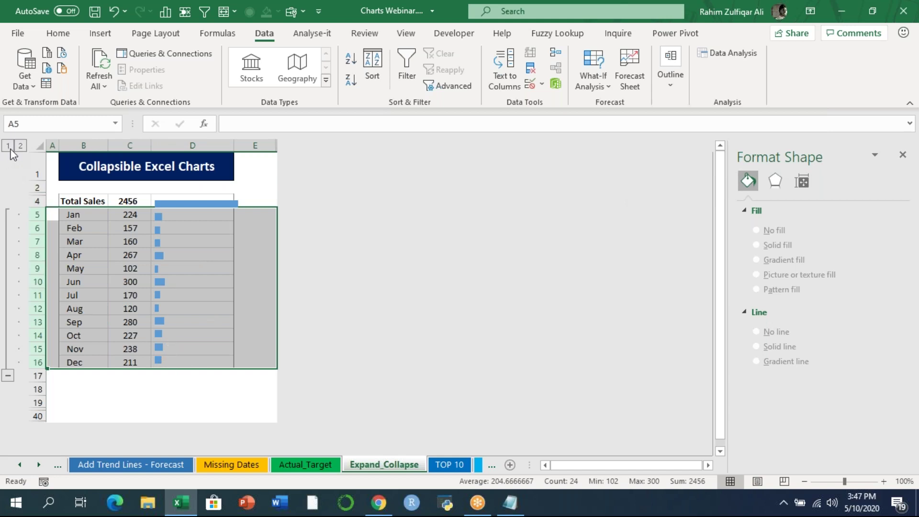
- Test collapsing and expanding the month group, and toggle the outline symbols with Ctrl+8
click(8, 375)
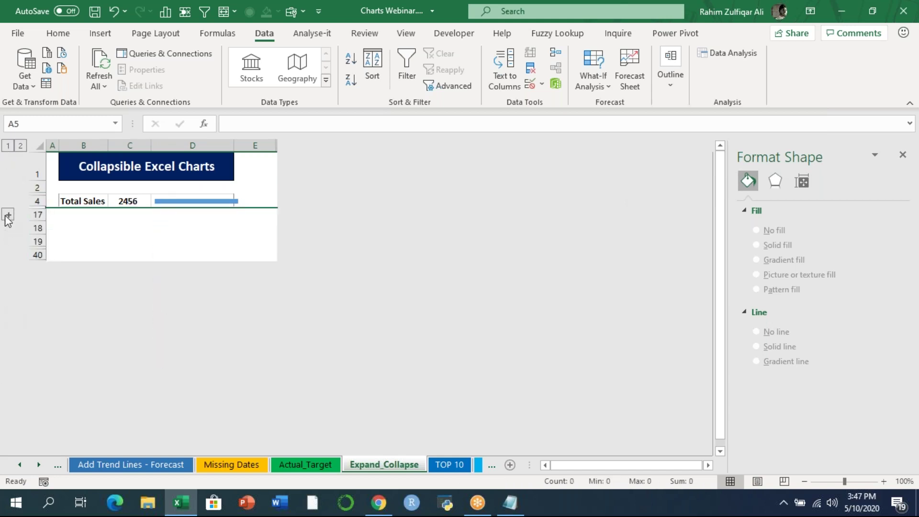
click(7, 215)
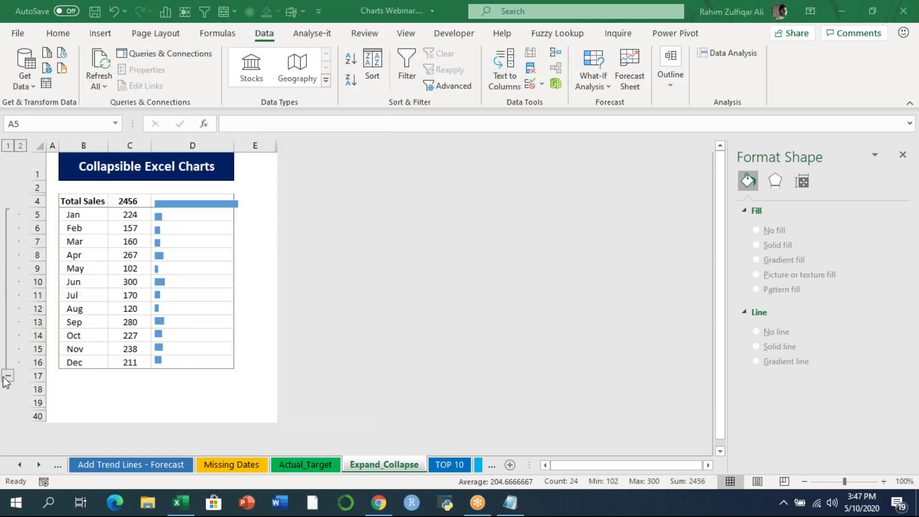
click(8, 376)
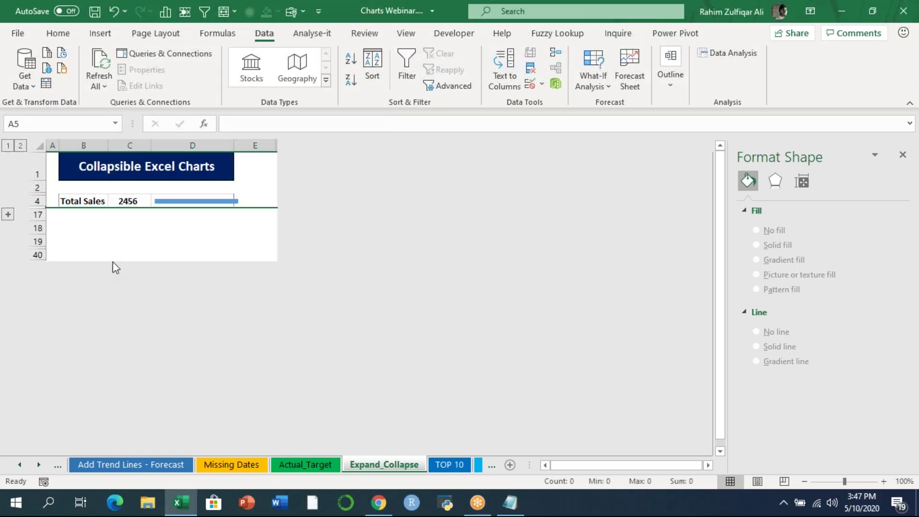
click(115, 256)
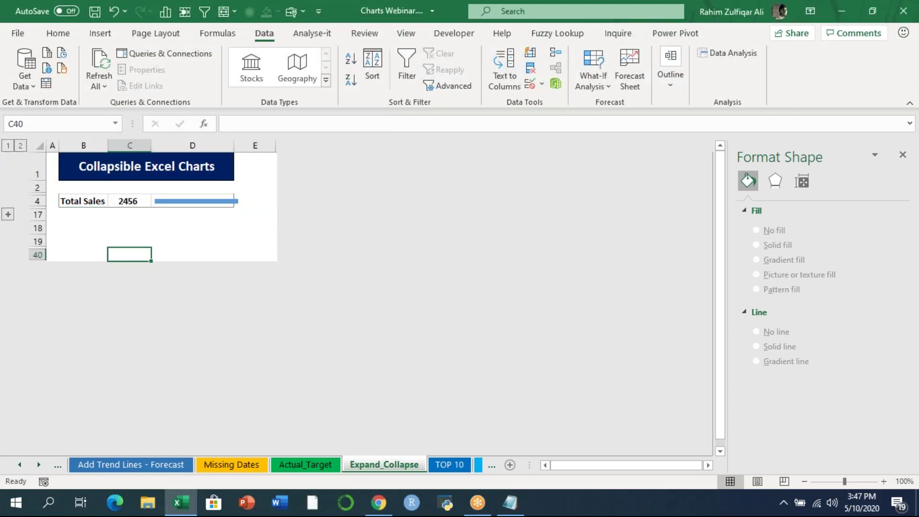
click(136, 201)
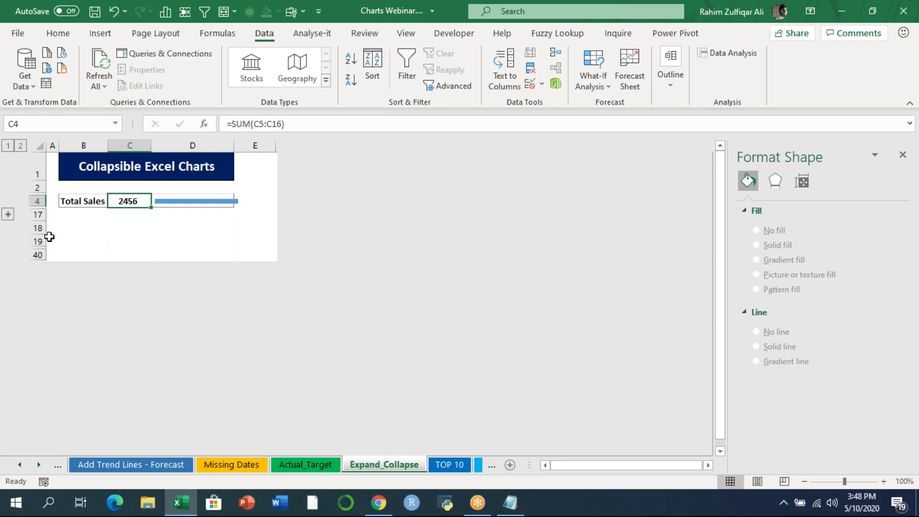
click(8, 215)
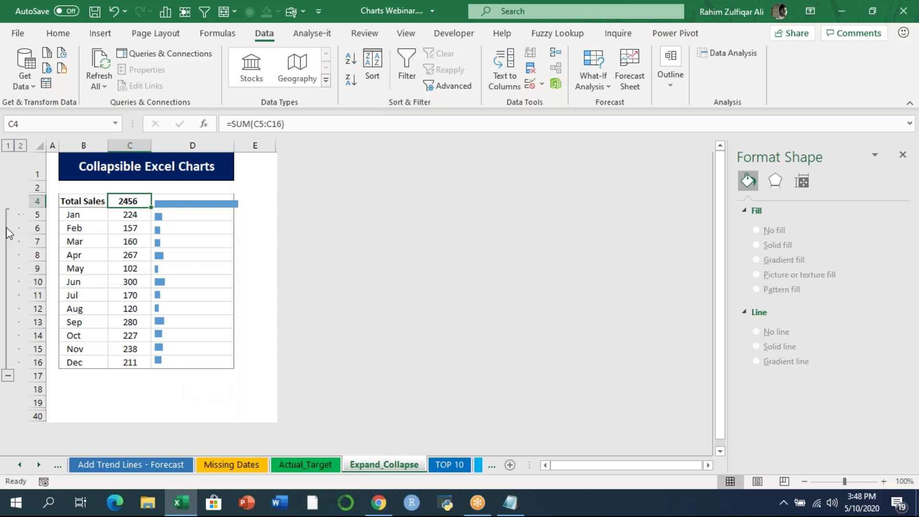
click(173, 389)
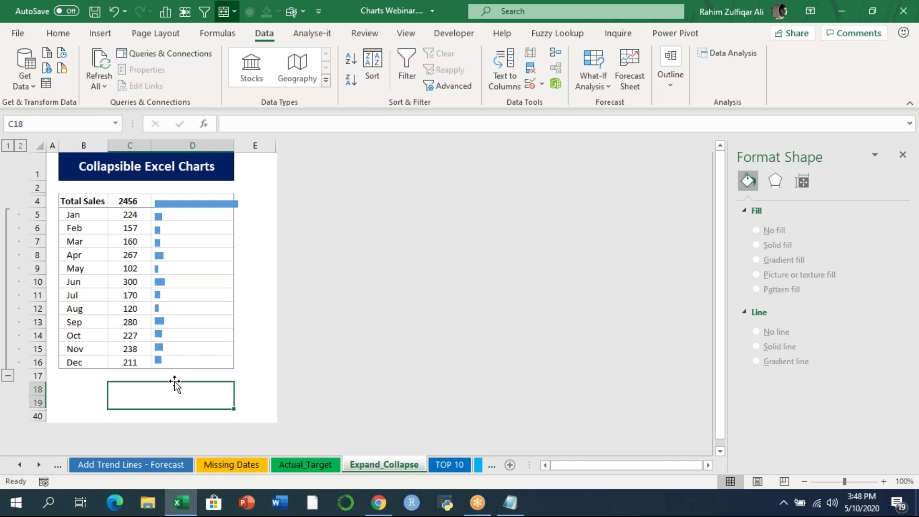
key(ctrl+8)
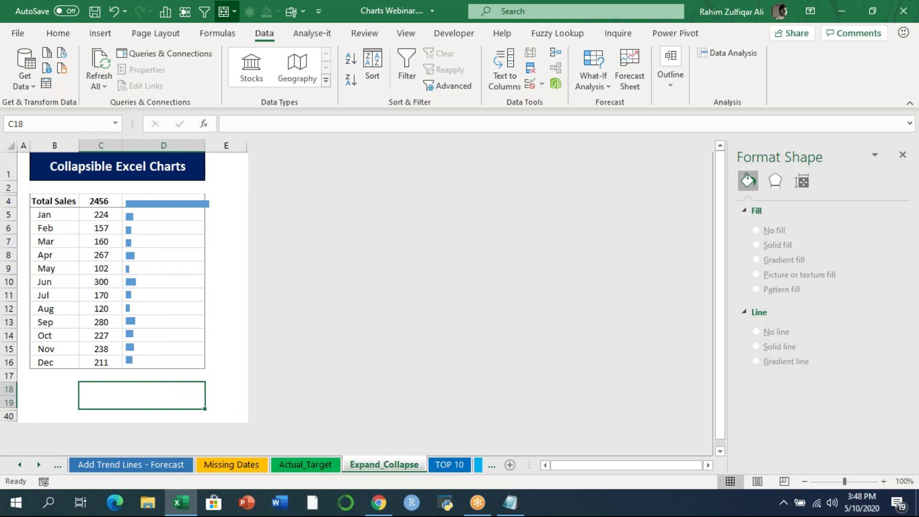
key(ctrl+8)
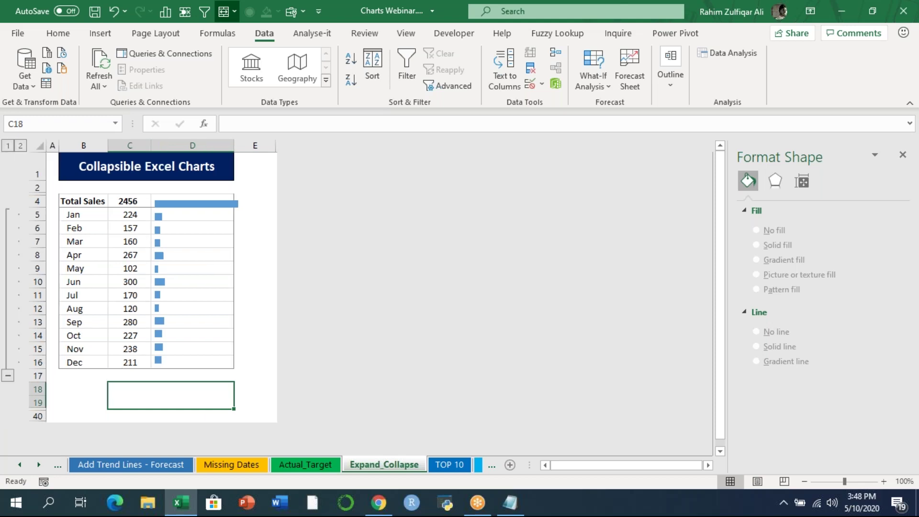
click(898, 161)
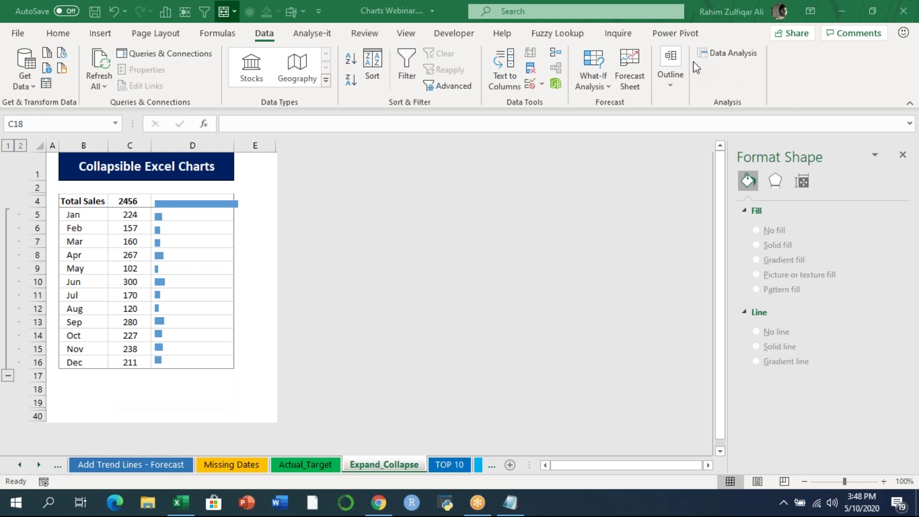
- On the TOP 10 sheet, select the whole customer table A1:F1001
click(442, 470)
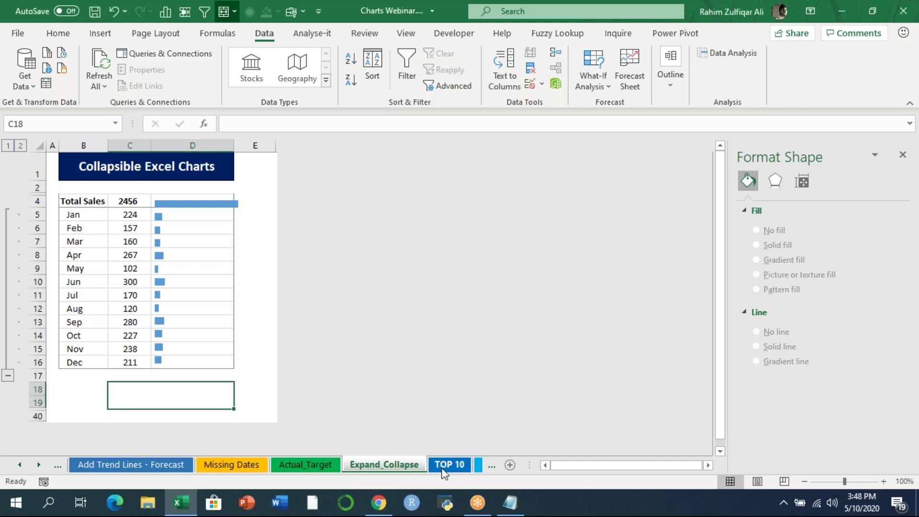
click(458, 464)
click(238, 217)
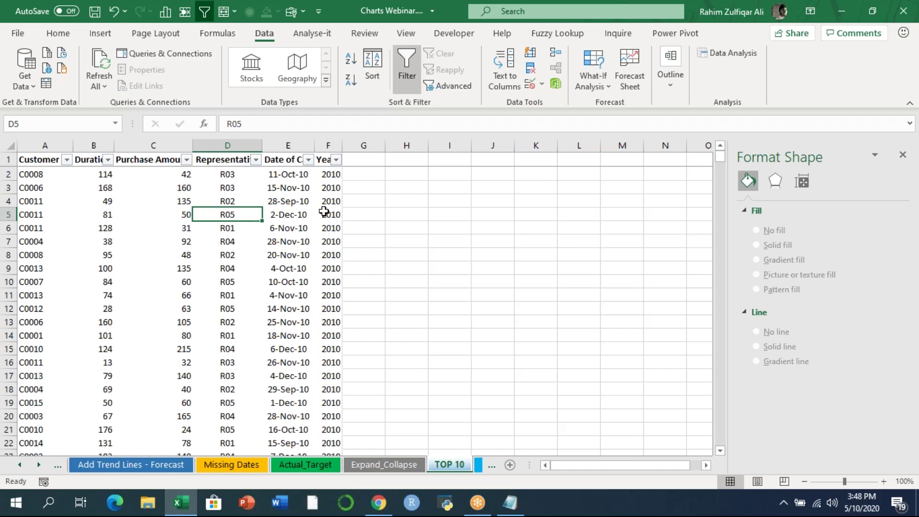
key(Up)
key(ctrl+Left)
key(ctrl+Up)
key(ctrl+shift+Right)
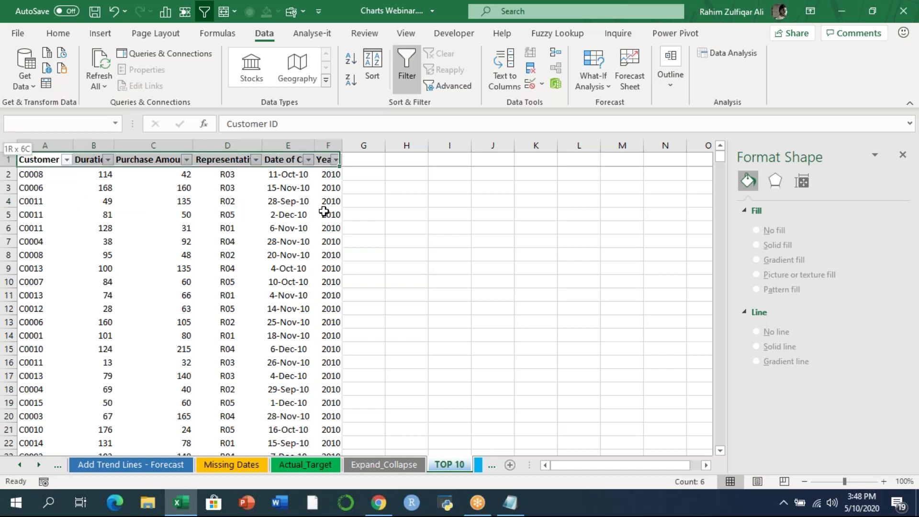
key(ctrl+shift+Down)
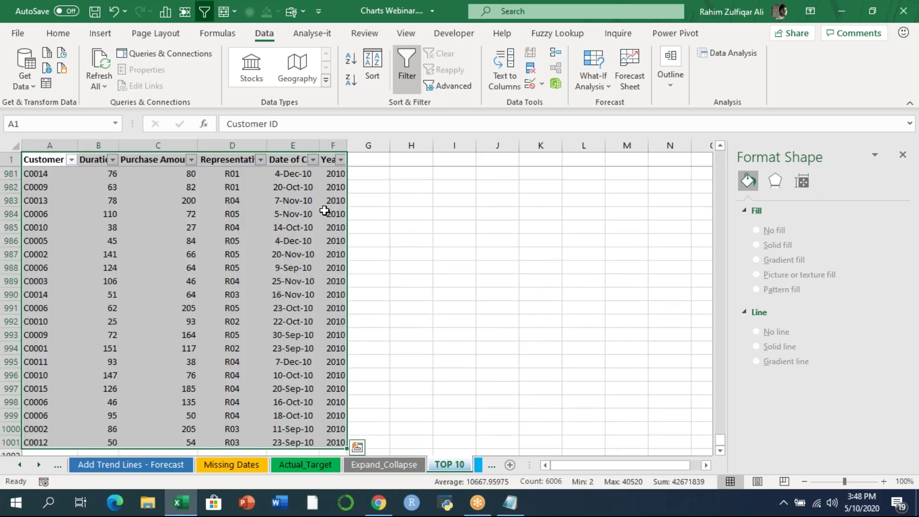
- Insert a PivotTable from the selection on a new worksheet
click(105, 34)
click(25, 82)
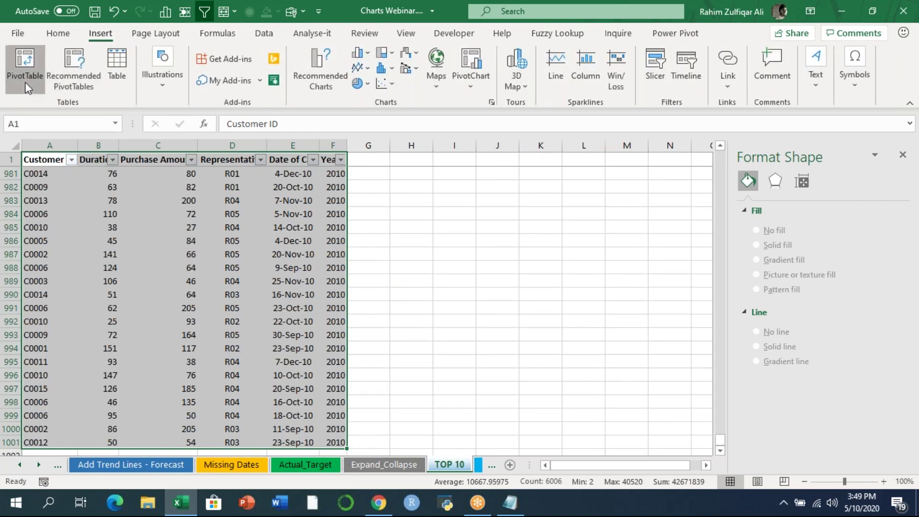
click(432, 301)
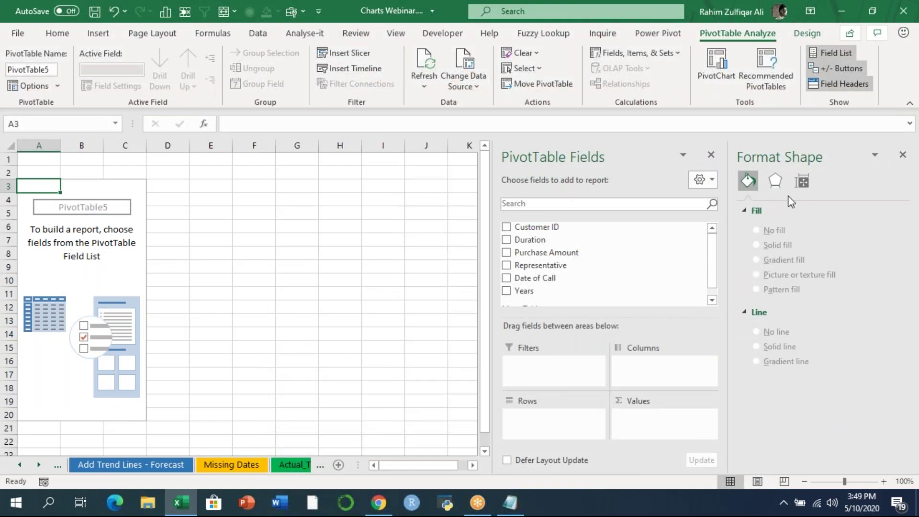
- Put Customer ID in Rows and sum Purchase Amount in Values
click(902, 155)
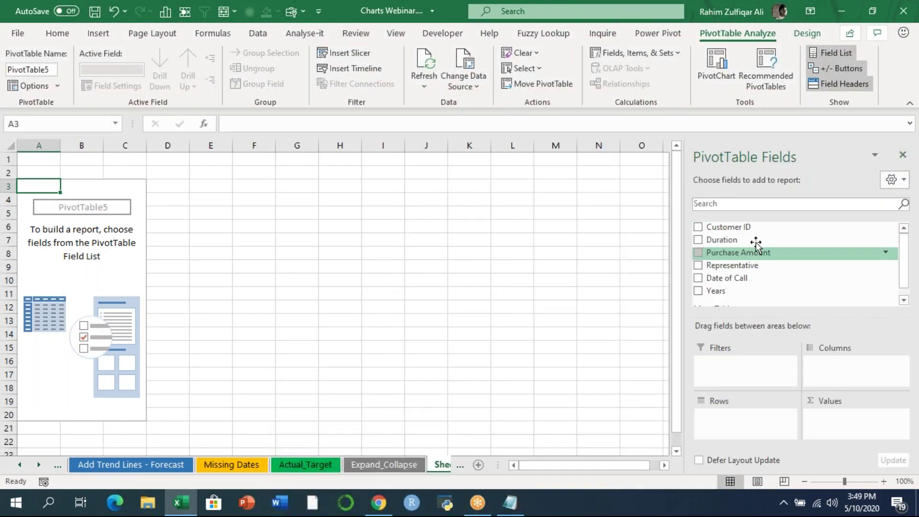
drag(756, 228, 746, 419)
drag(746, 254, 855, 426)
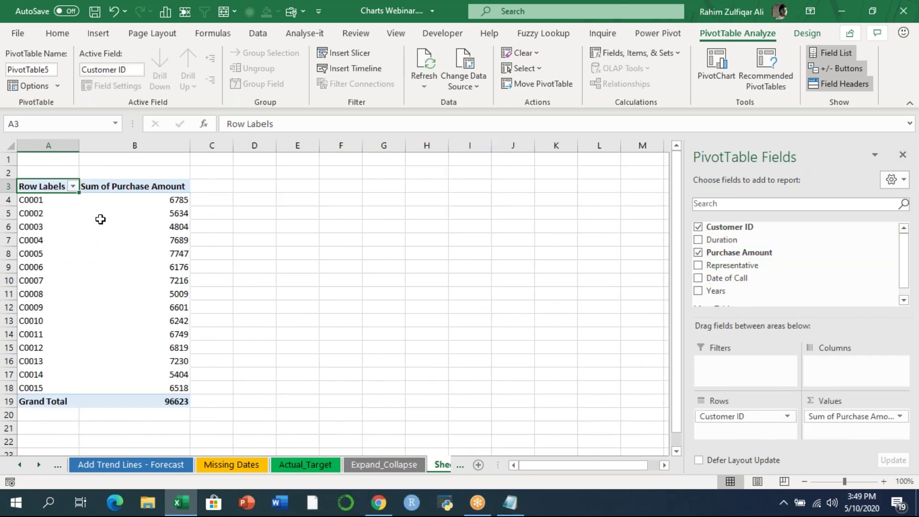
- Apply a Top 10 Items value filter to the customer labels, leaving ten customers
click(73, 186)
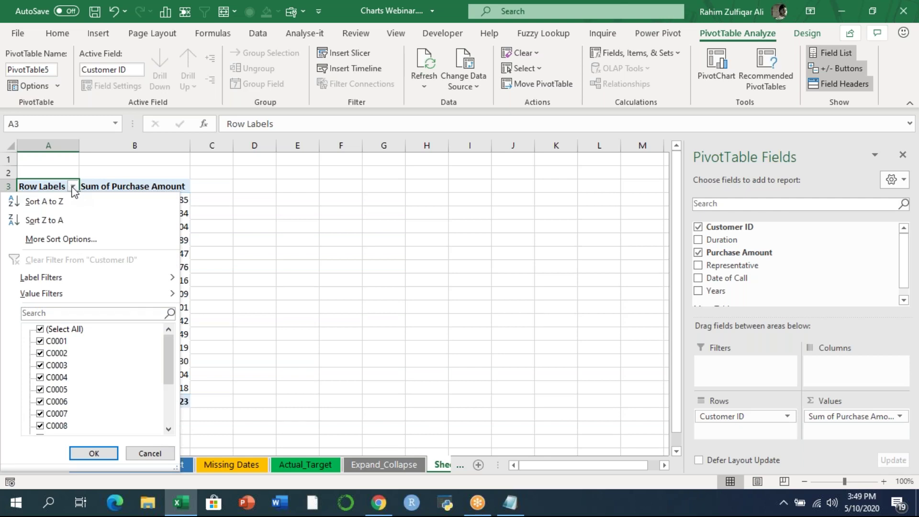
mouse_move(117, 293)
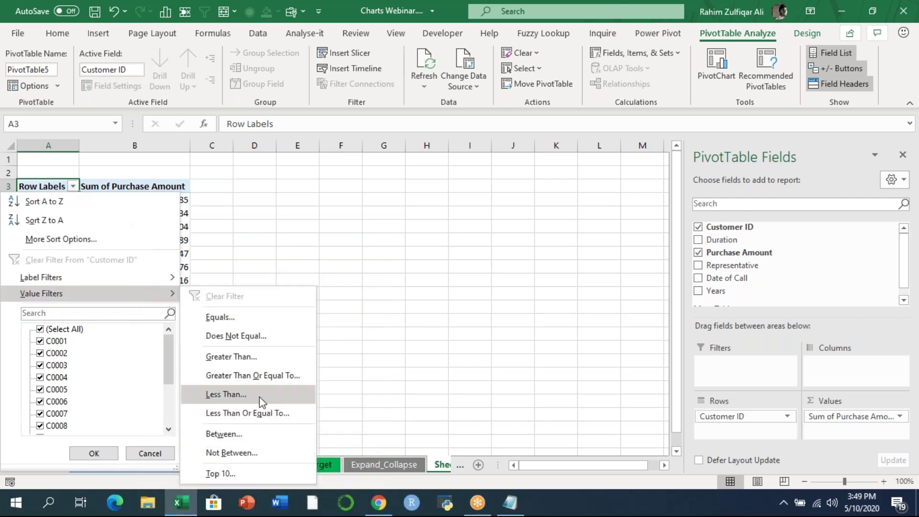
click(229, 475)
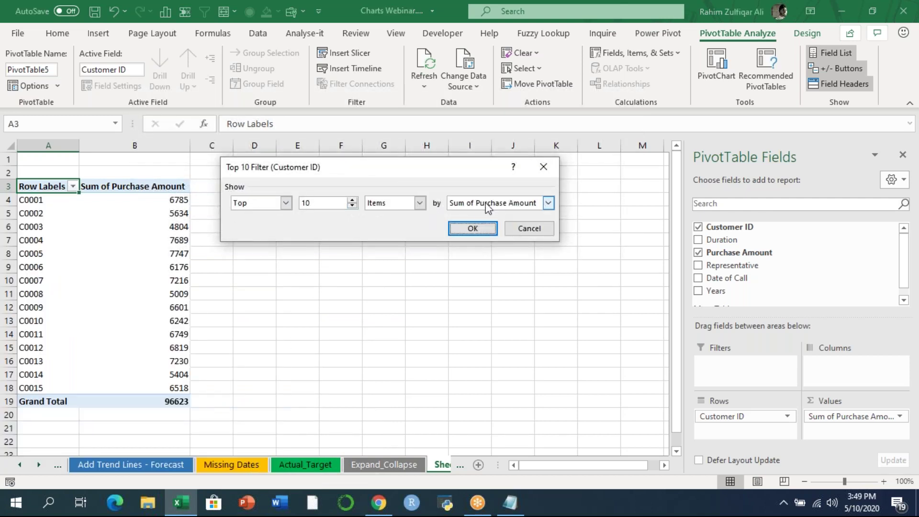
click(254, 203)
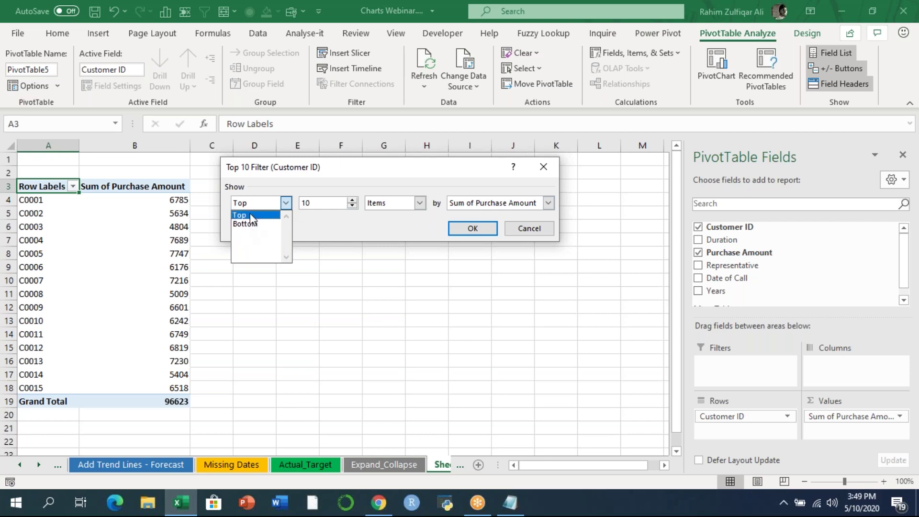
click(254, 215)
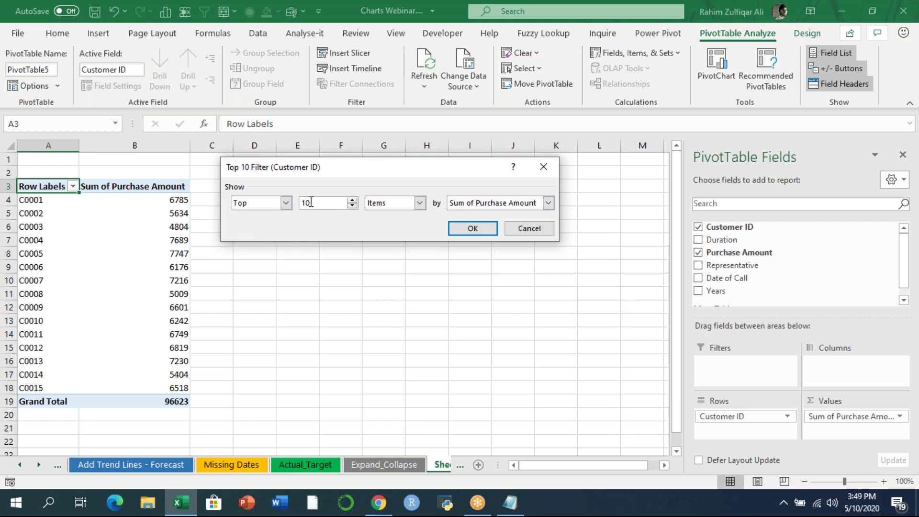
click(473, 228)
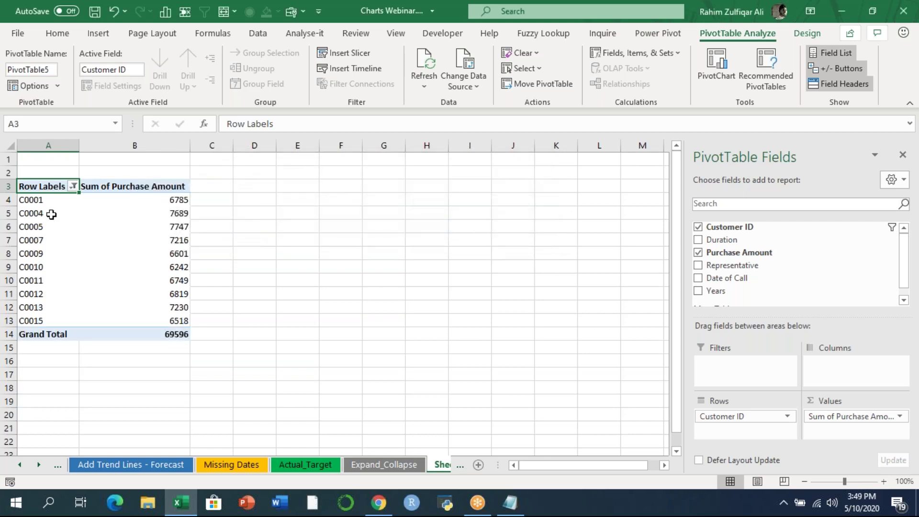
drag(48, 201, 48, 320)
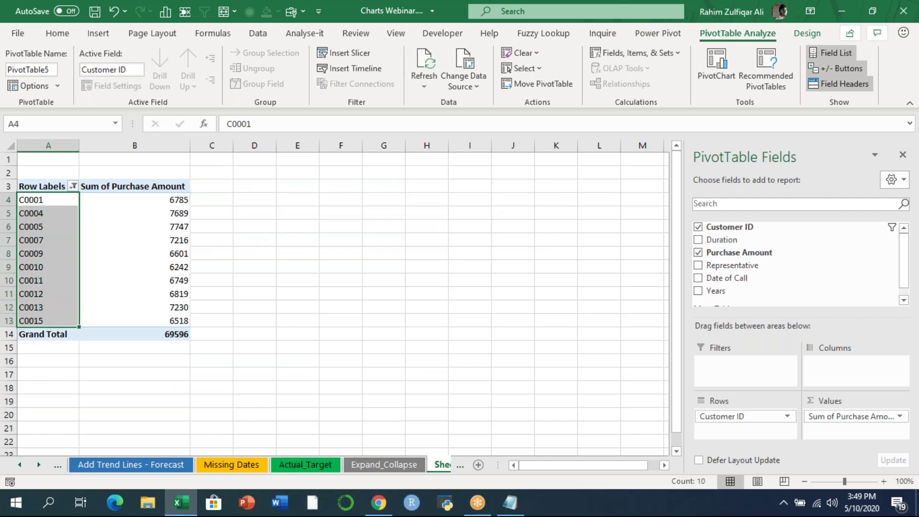
- Insert a Clustered Bar PivotChart from pivot range A3:B13
click(165, 203)
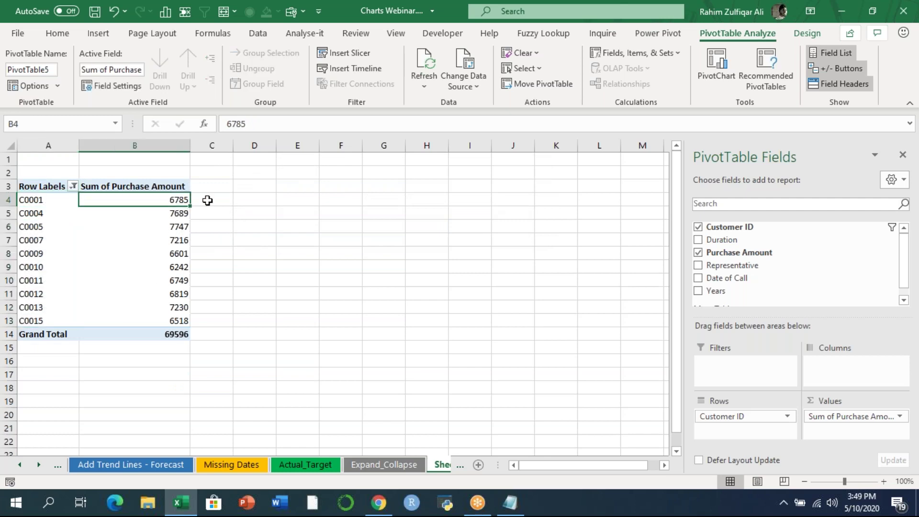
drag(36, 185, 134, 320)
click(98, 33)
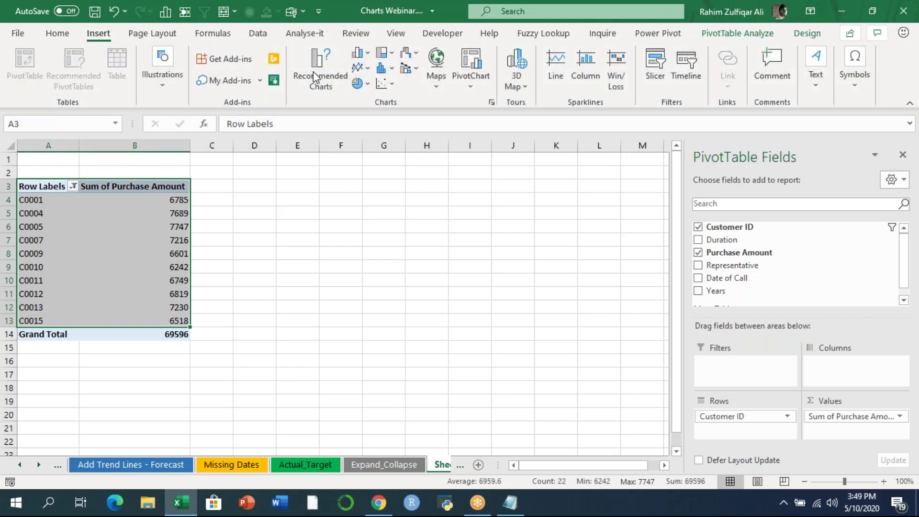
click(371, 57)
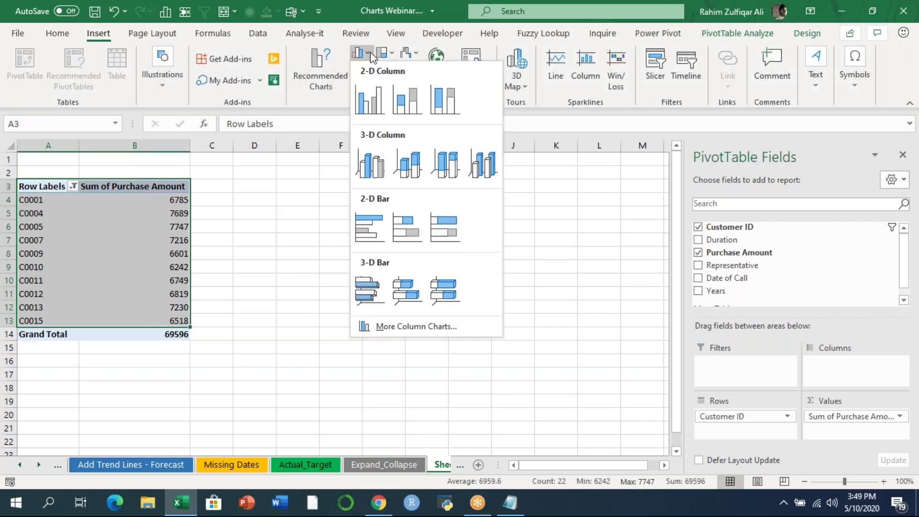
click(369, 225)
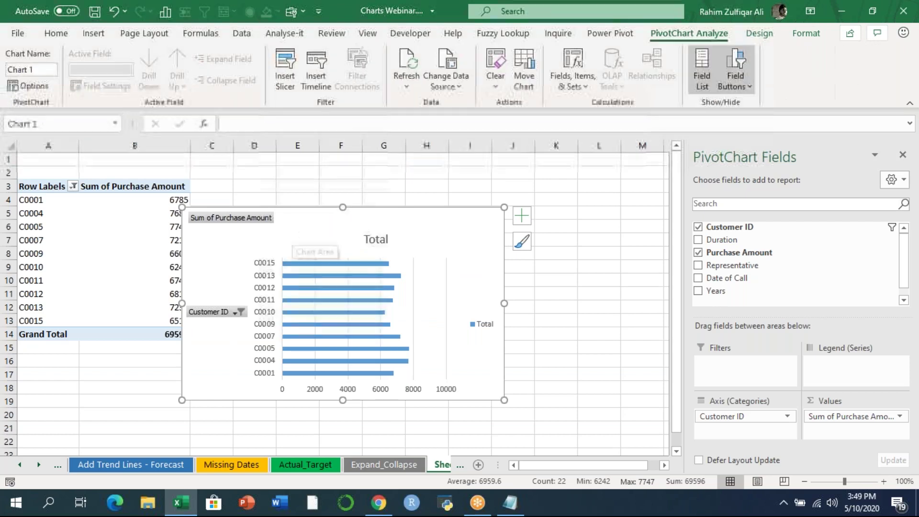
- Enlarge and move the chart to cover roughly C2:M21 beside the pivot table
drag(532, 356, 638, 422)
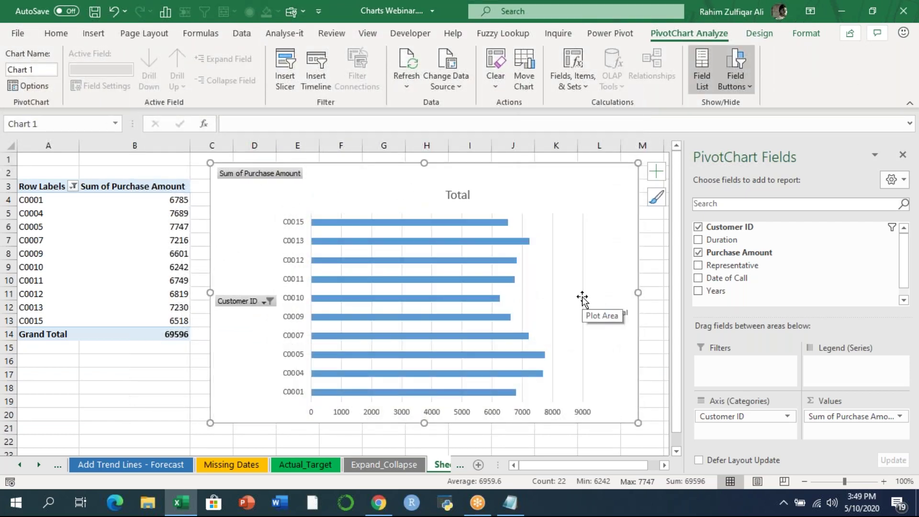
drag(390, 192, 383, 187)
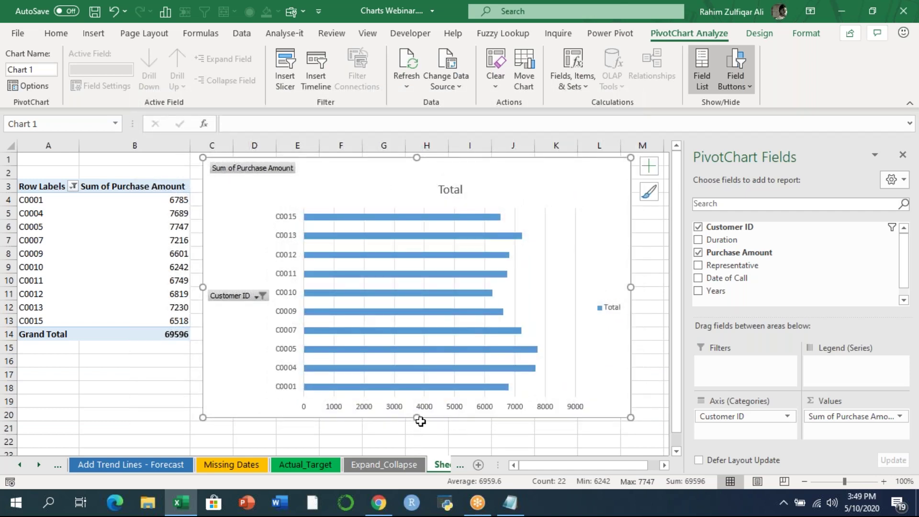
drag(417, 419, 417, 432)
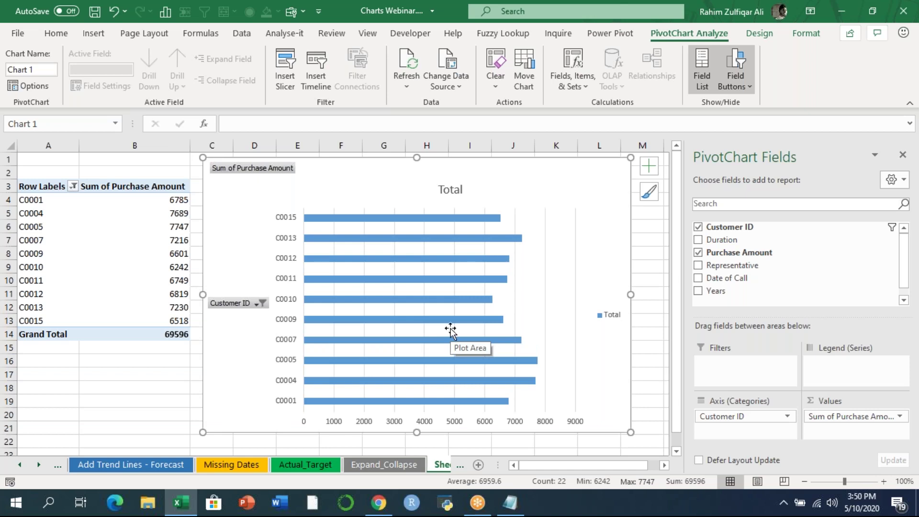
mouse_move(533, 364)
mouse_move(492, 326)
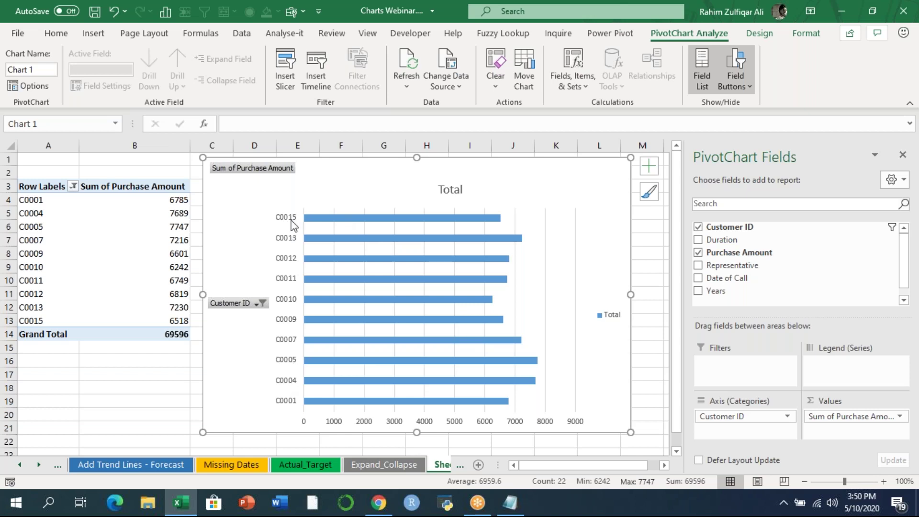
- Reverse the customer axis order with C0001 on top, axis crossing at maximum category
click(903, 155)
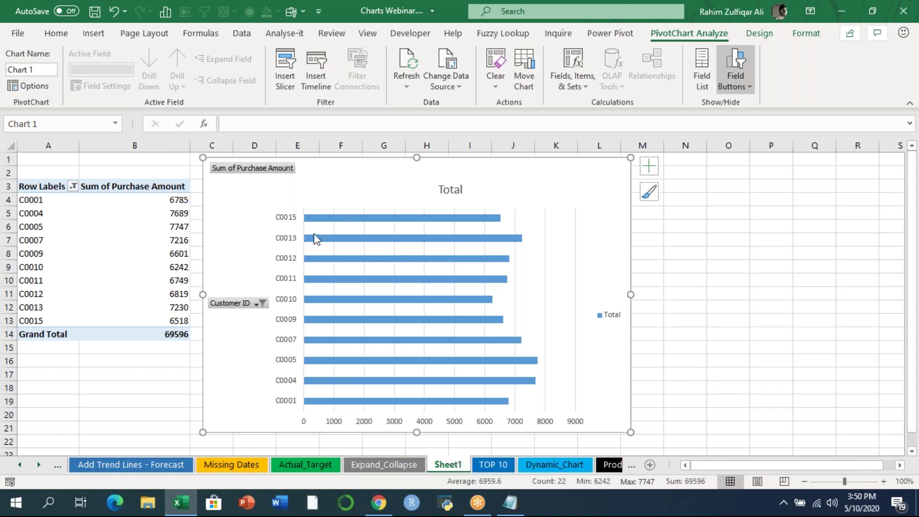
right_click(286, 260)
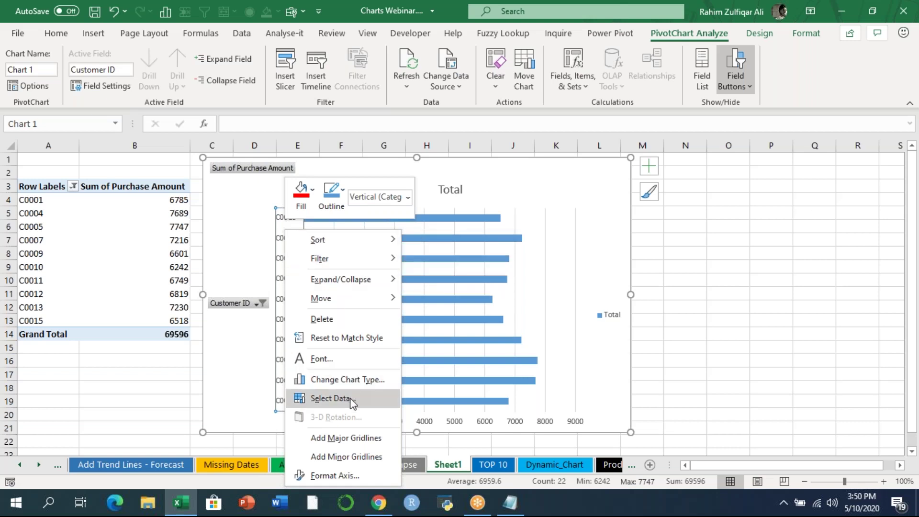
click(344, 475)
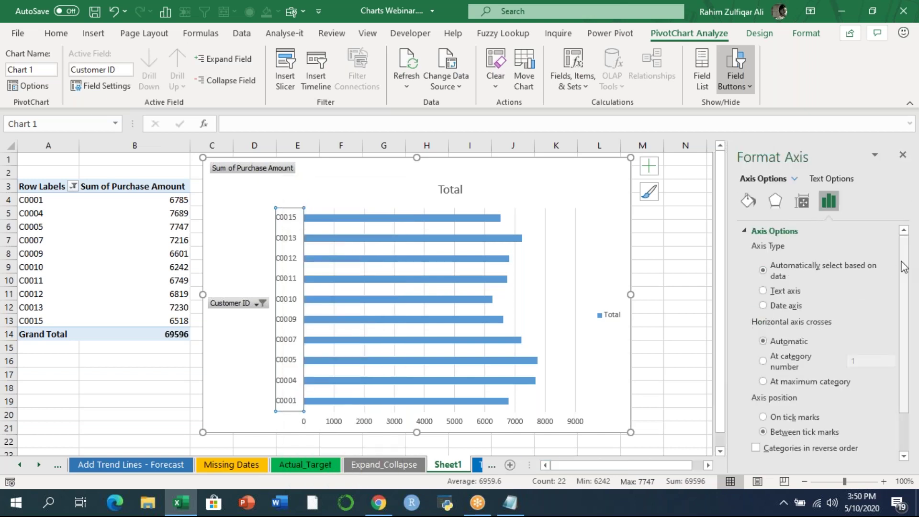
scroll(904, 267, down, 2)
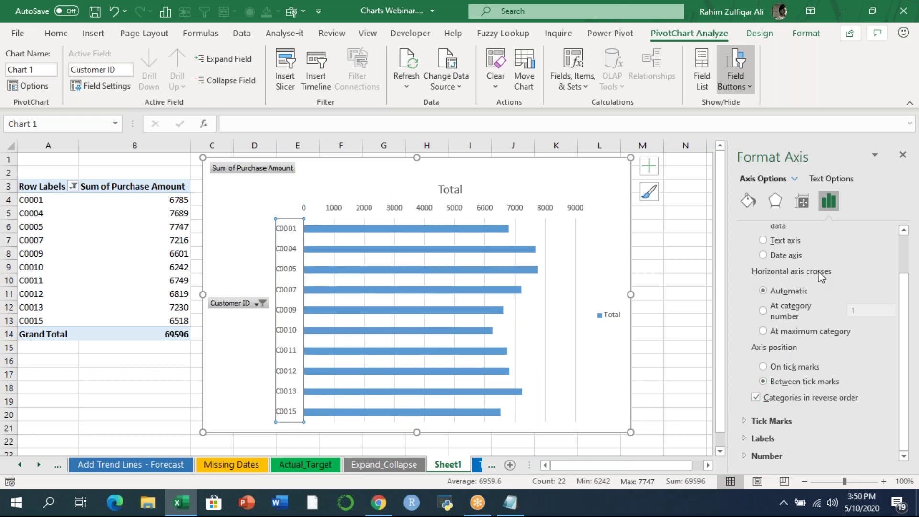
click(794, 336)
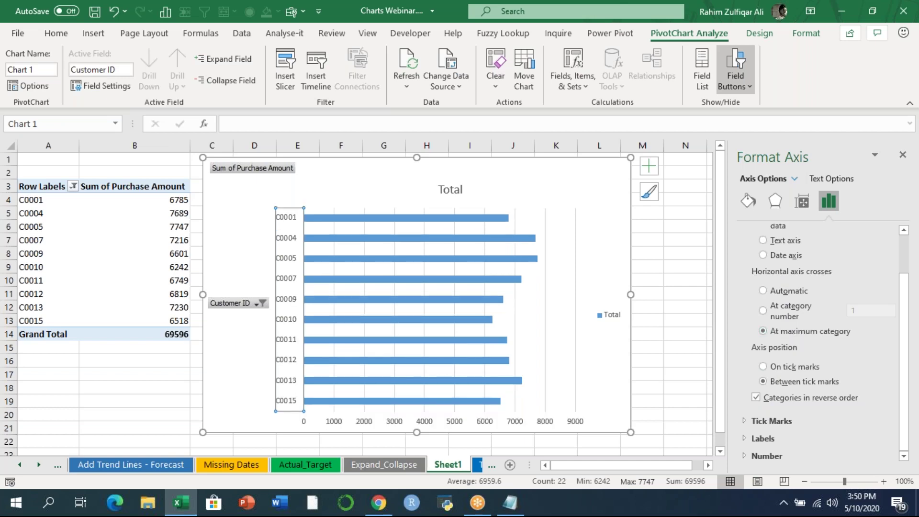
click(673, 305)
- Delete the Total legend and hide all field buttons on the chart
click(611, 315)
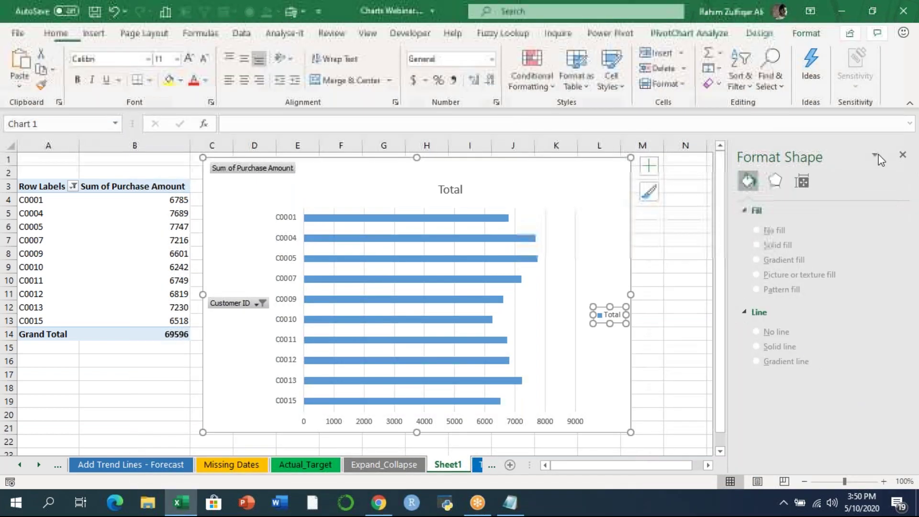
click(902, 154)
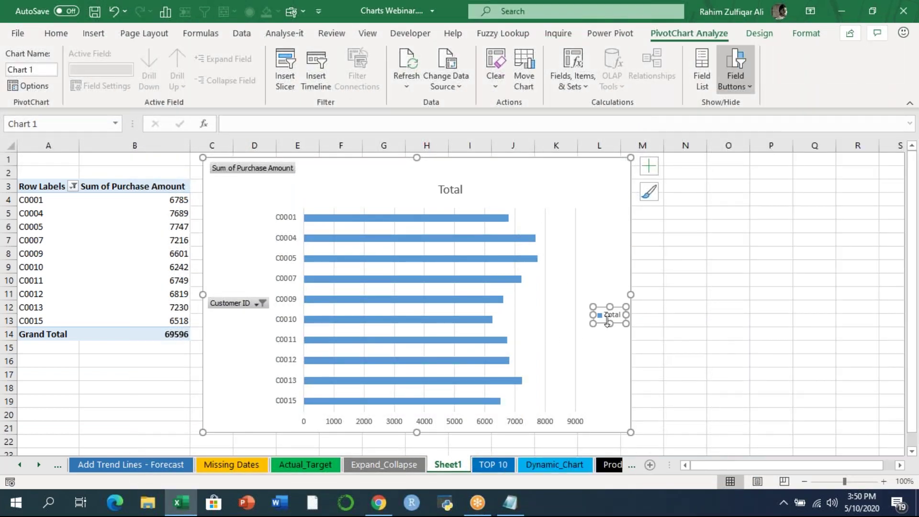
key(Delete)
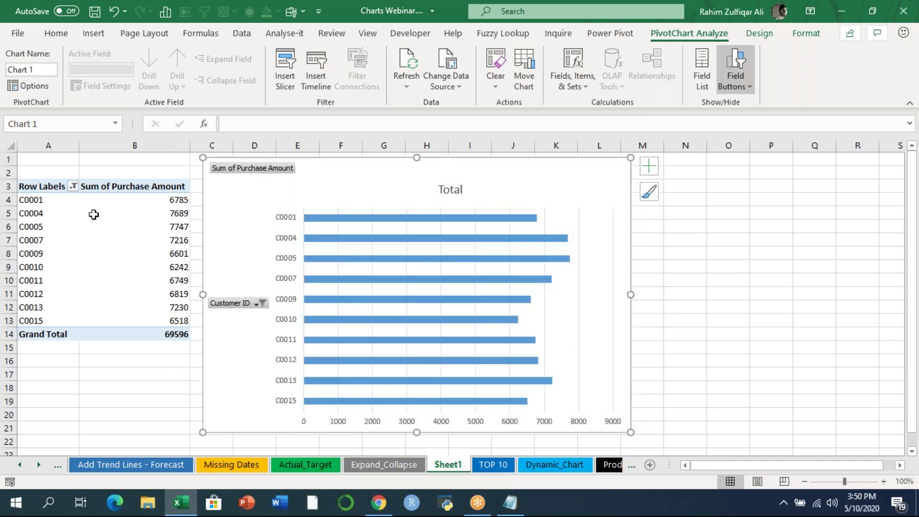
right_click(261, 169)
click(316, 317)
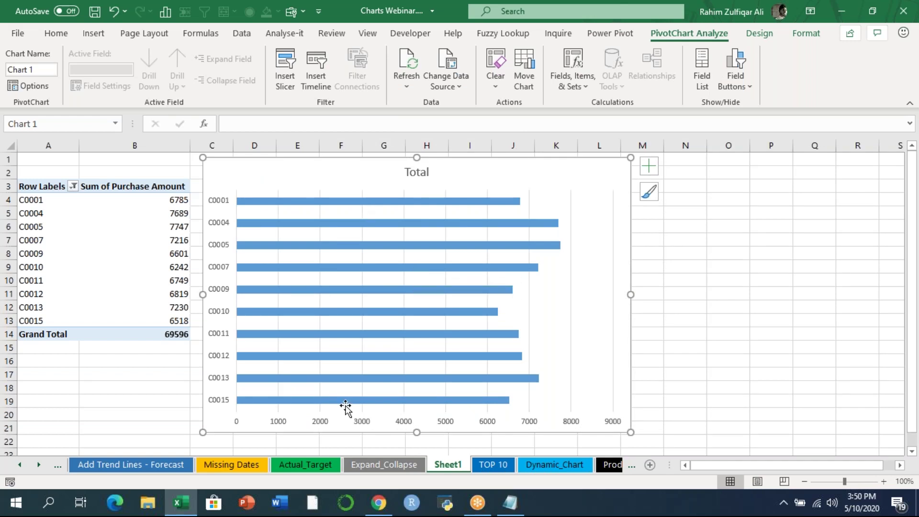
- Sort Customer ID descending (Z to A) by Sum of Purchase Amount via More Sort Options
click(73, 186)
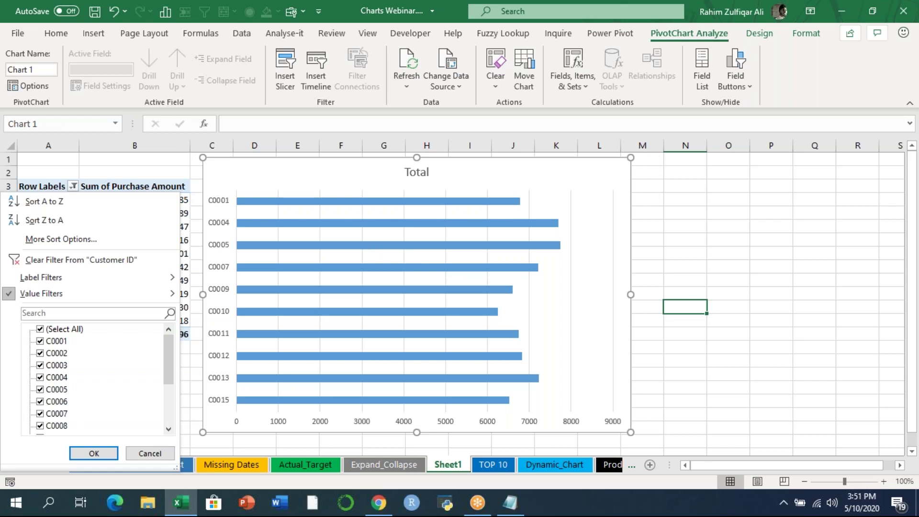
click(38, 242)
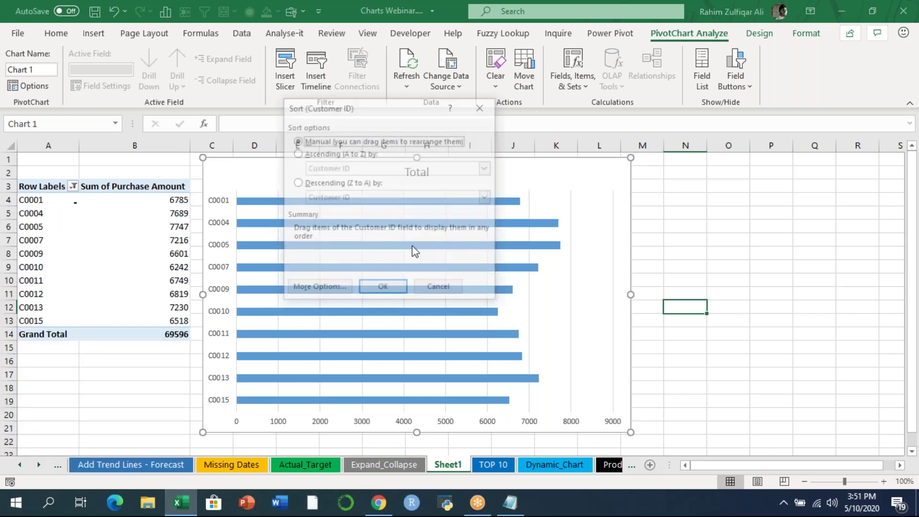
click(325, 183)
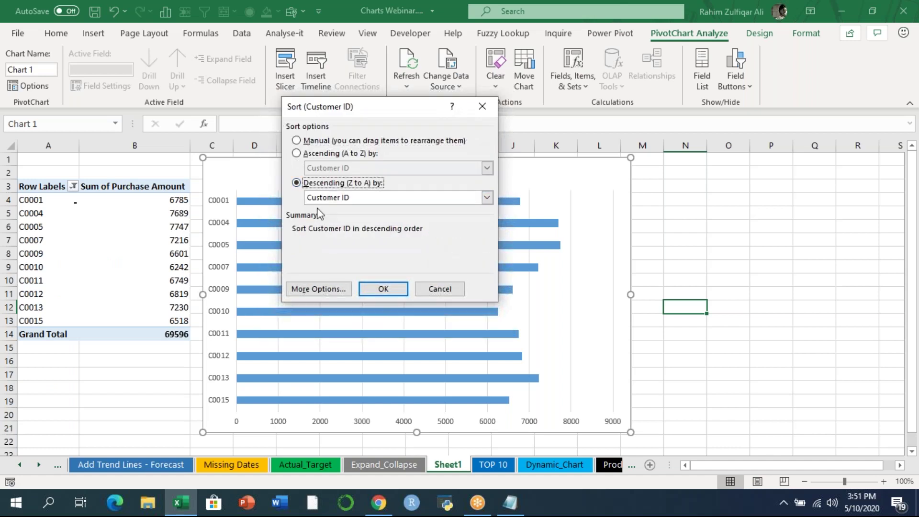
click(325, 197)
click(325, 218)
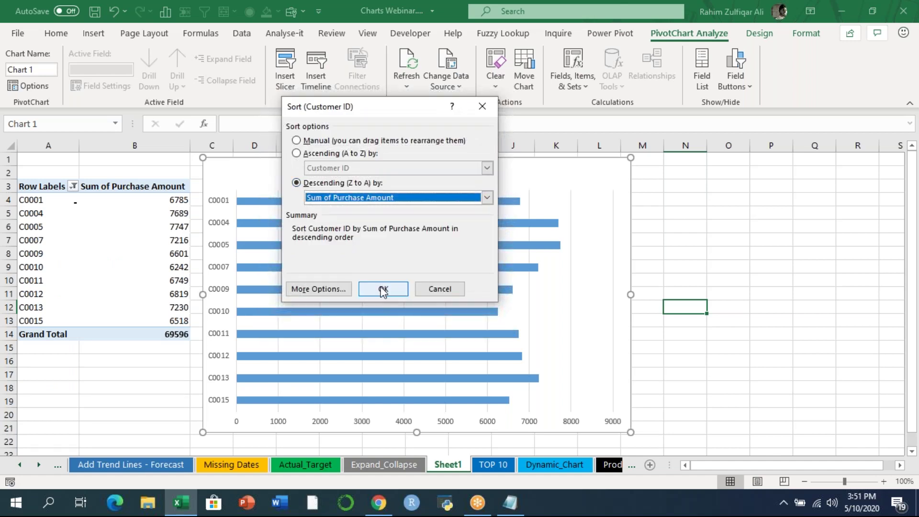
click(384, 289)
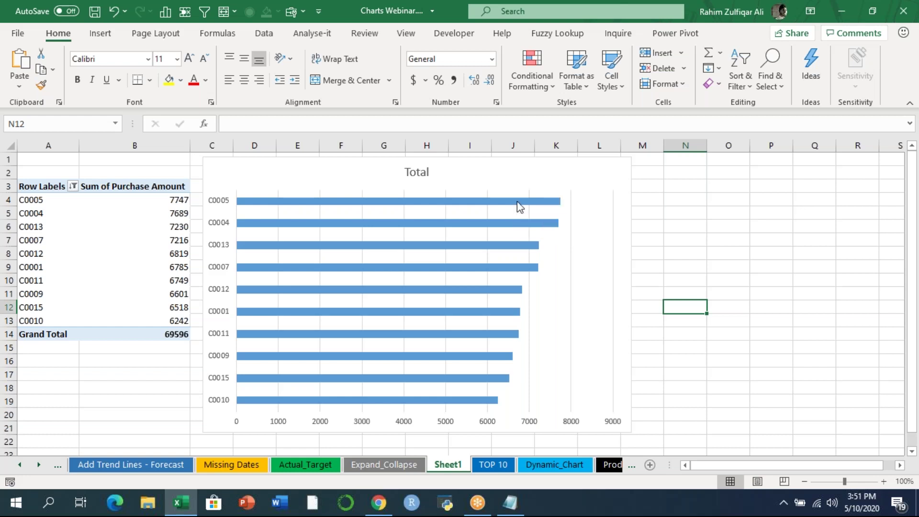
- Add data labels showing each customer's purchase amount to the pivot bar chart's bars
right_click(520, 206)
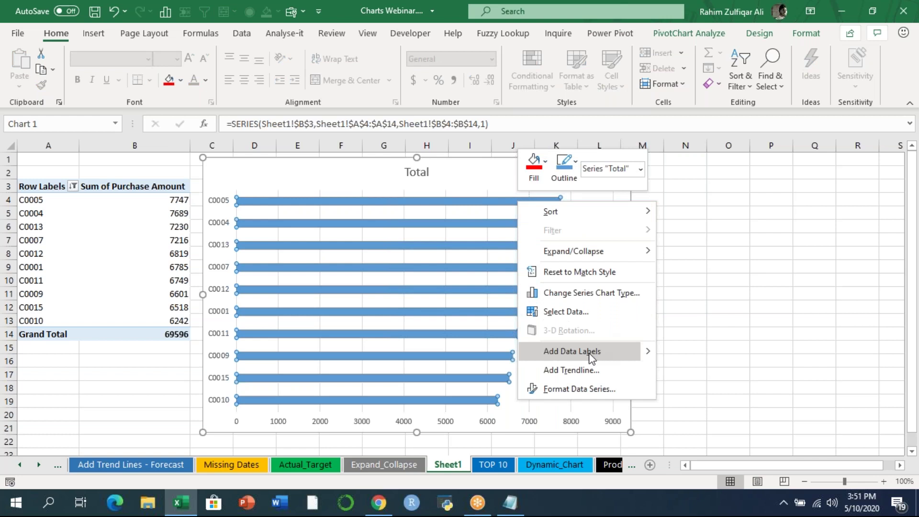
click(581, 354)
click(691, 334)
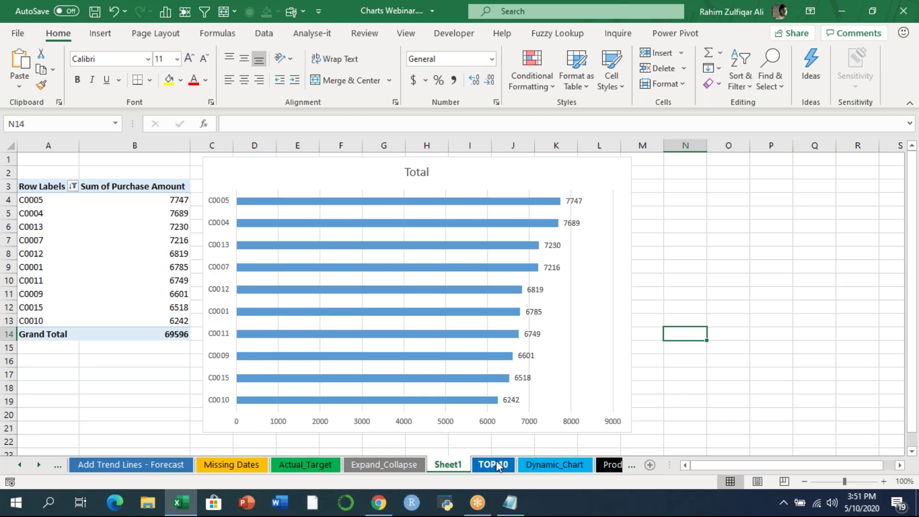
- Switch from Sheet1 to the Dynamic_Chart worksheet with the 2012–2018 Revenue and Net Profit data
click(496, 462)
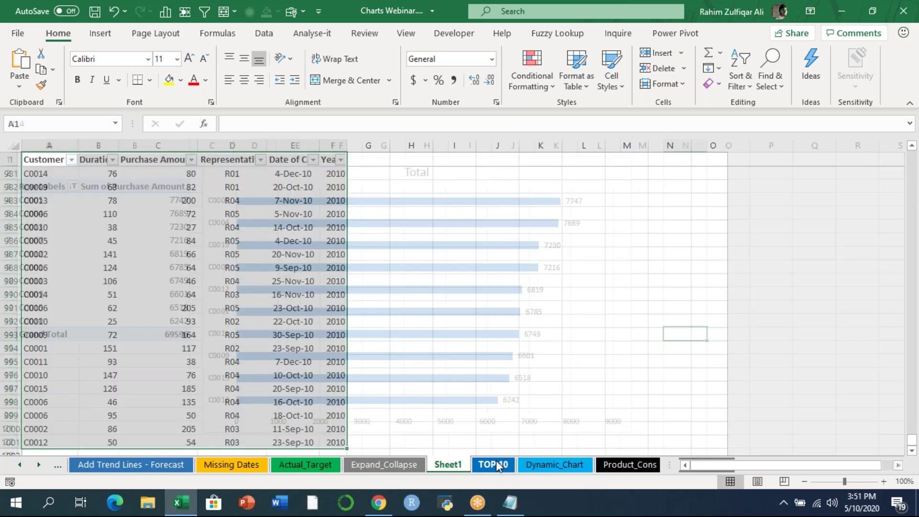
click(555, 464)
click(671, 20)
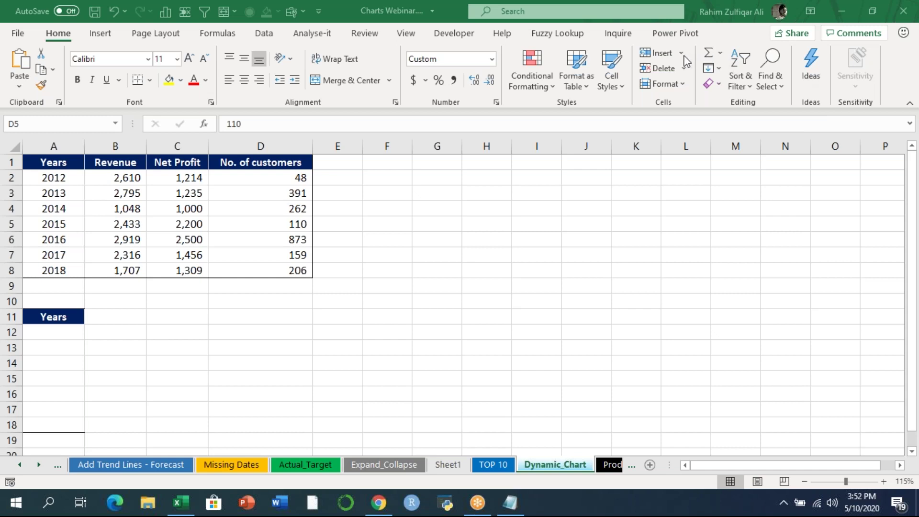
- Review the 2012–2018 Revenue, Net Profit and customer figures, then show the Developer ribbon tools
click(454, 221)
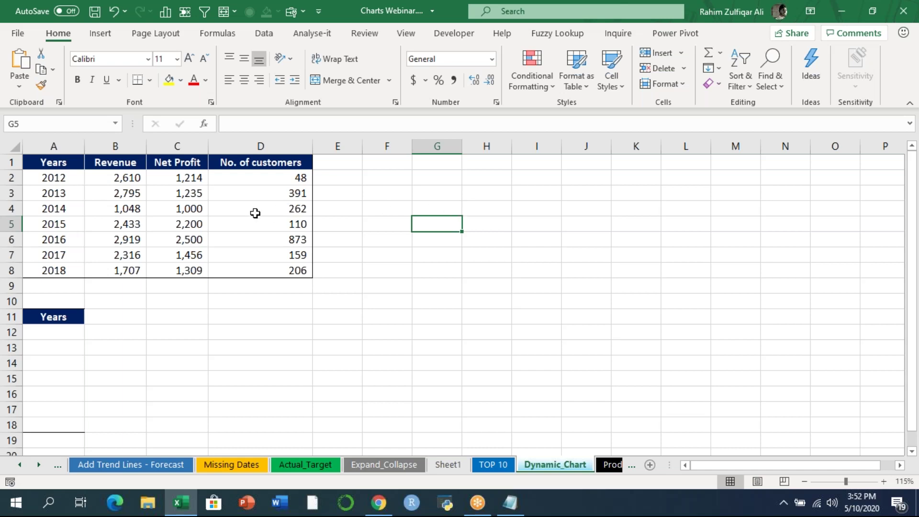
drag(59, 159, 91, 270)
click(115, 189)
click(201, 189)
click(299, 194)
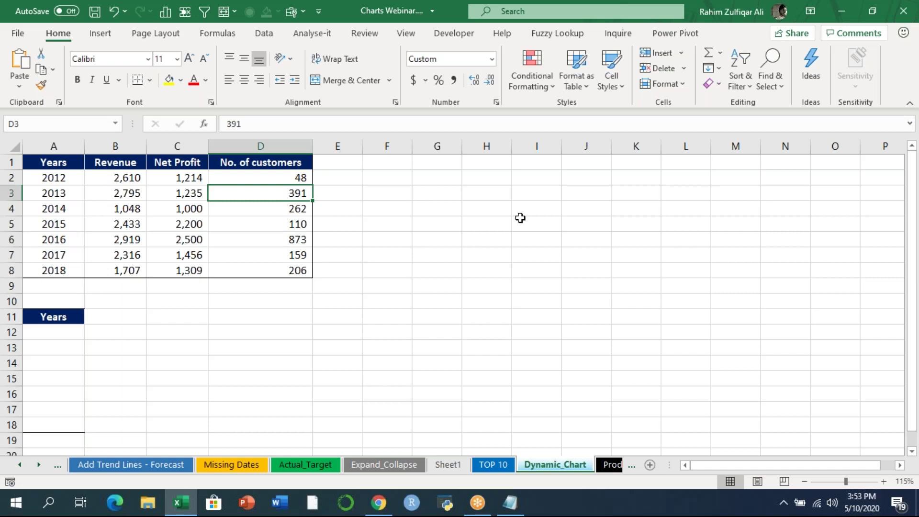
click(460, 34)
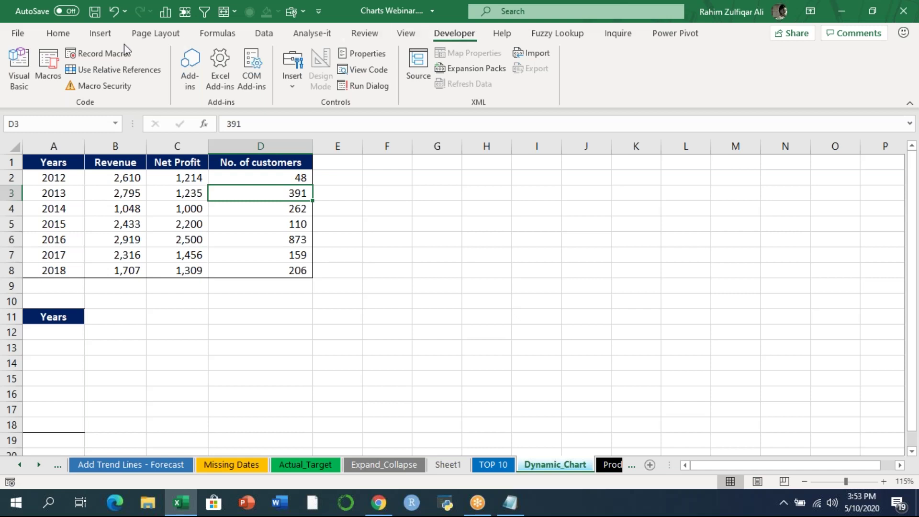
click(15, 33)
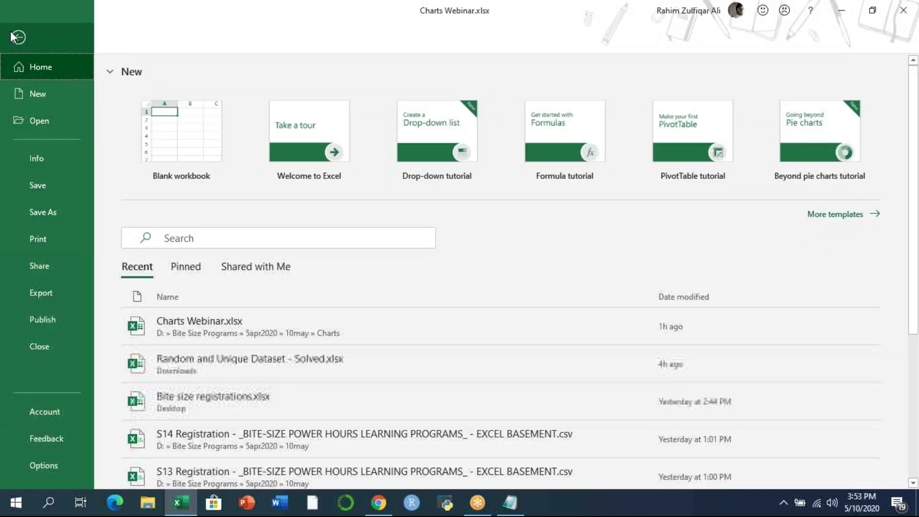
click(60, 467)
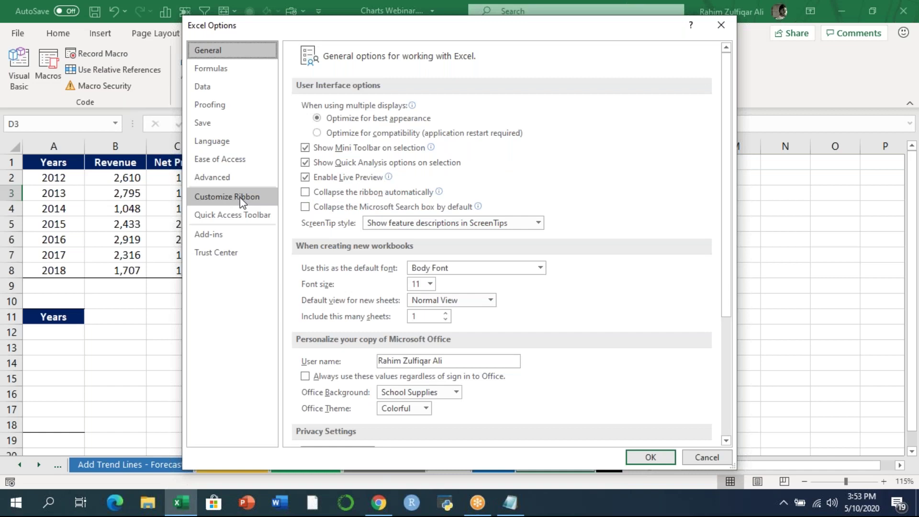
click(240, 197)
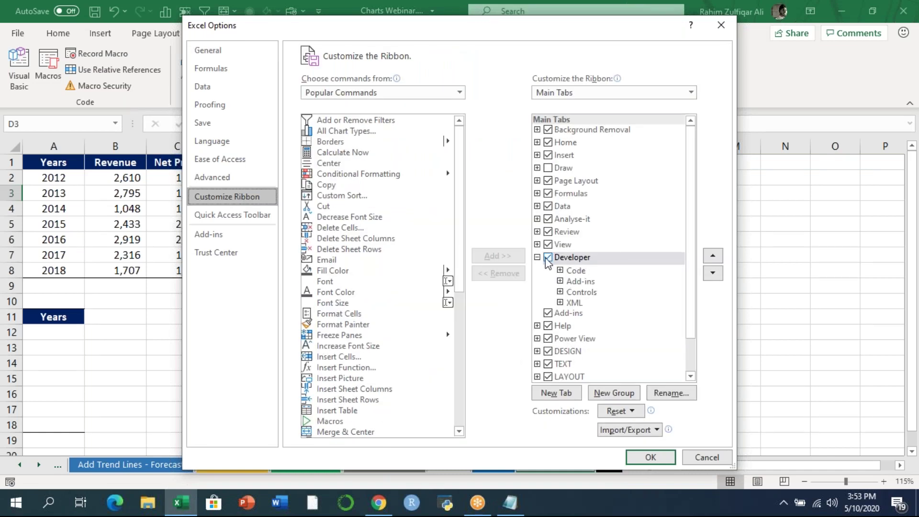
click(702, 459)
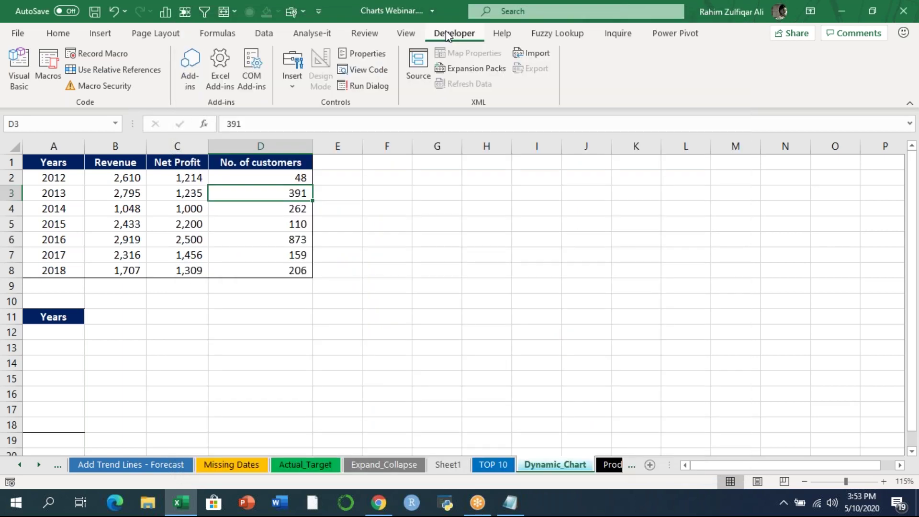
- Draw a Check Box form control below the data table around row 15
click(434, 269)
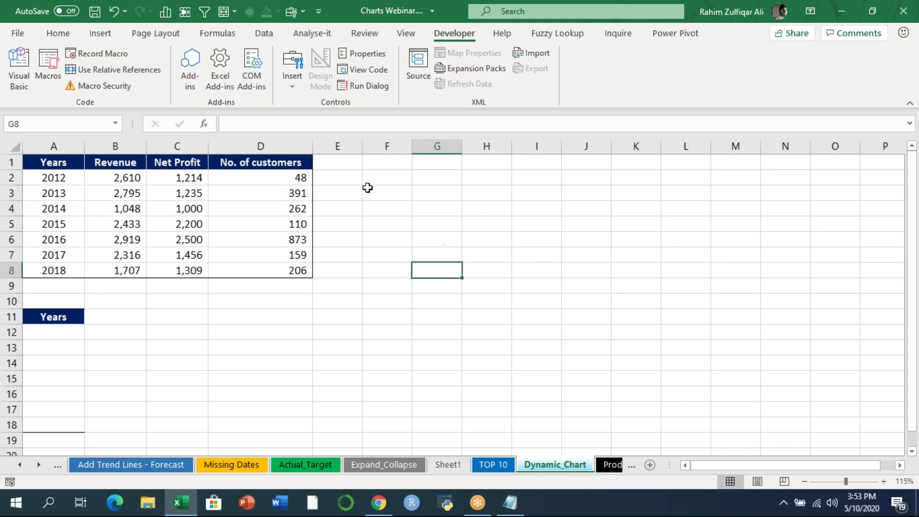
click(427, 335)
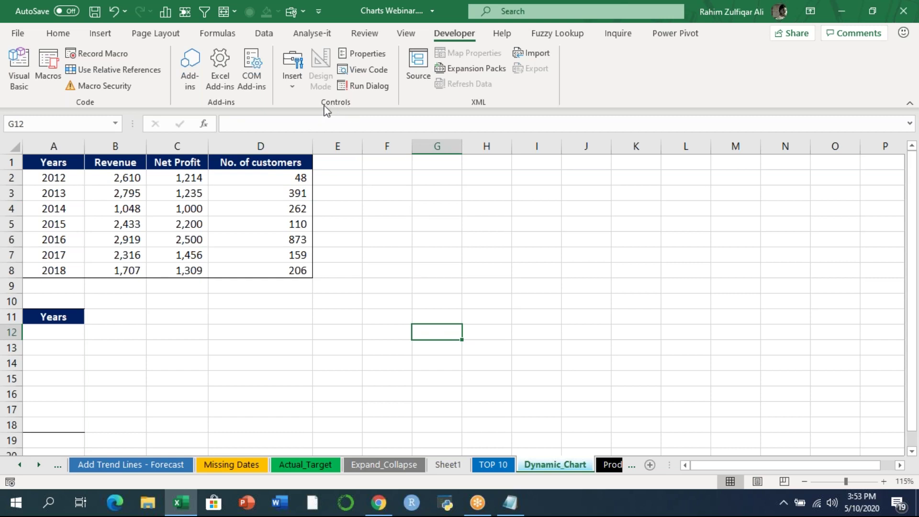
click(287, 80)
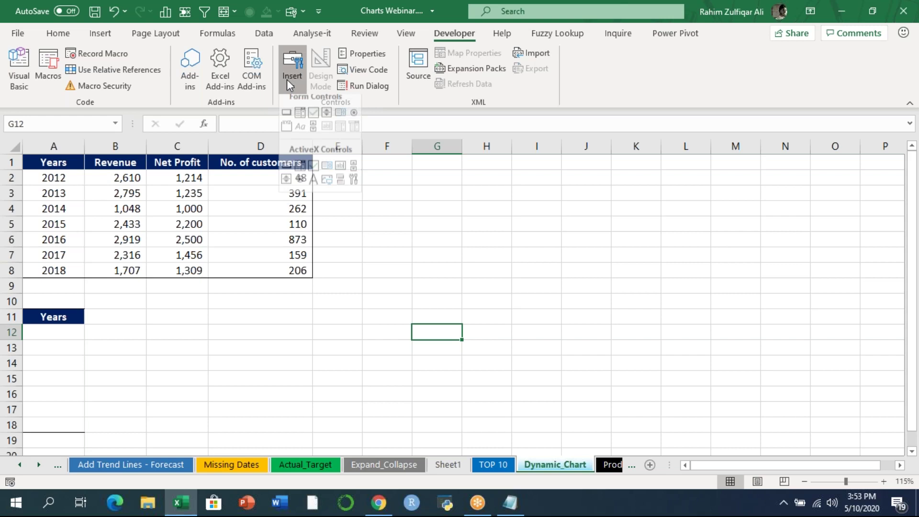
click(314, 121)
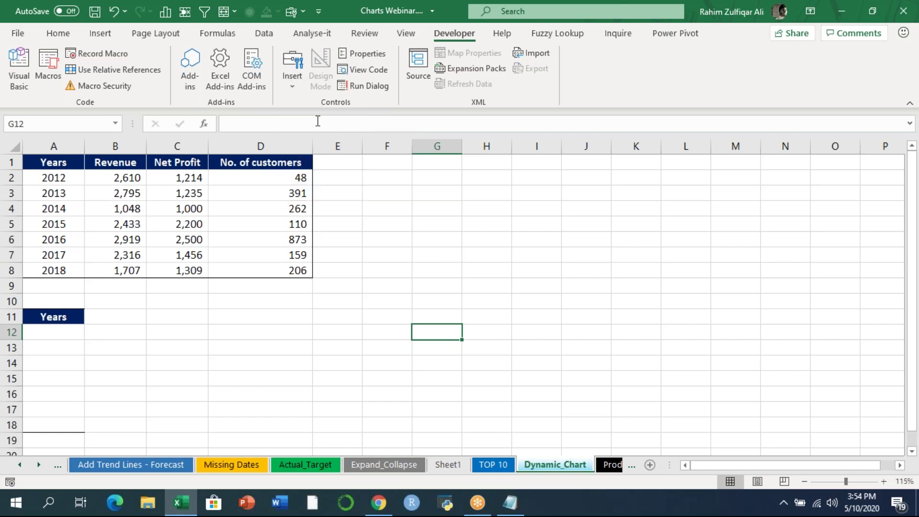
drag(445, 371, 584, 372)
- Select parts of the data table, then copy a third check box beside the second
click(127, 184)
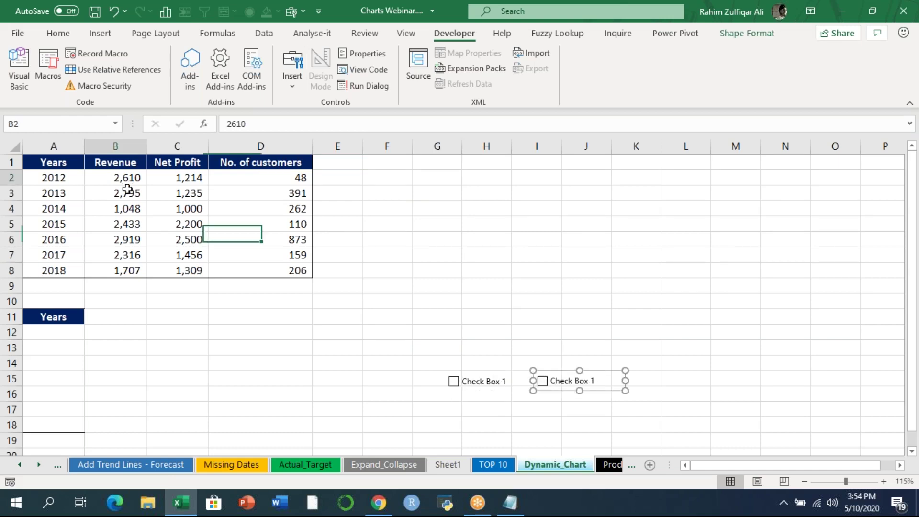
key(shift+Down)
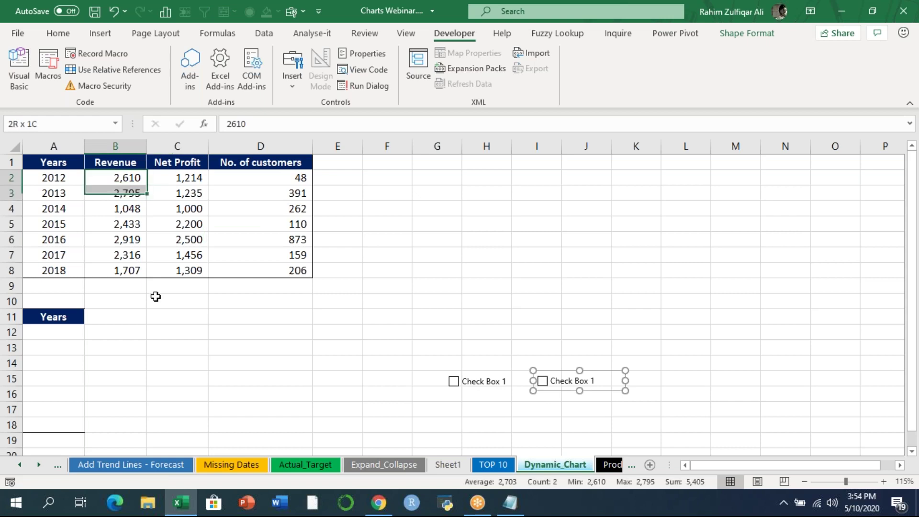
shift+click(155, 297)
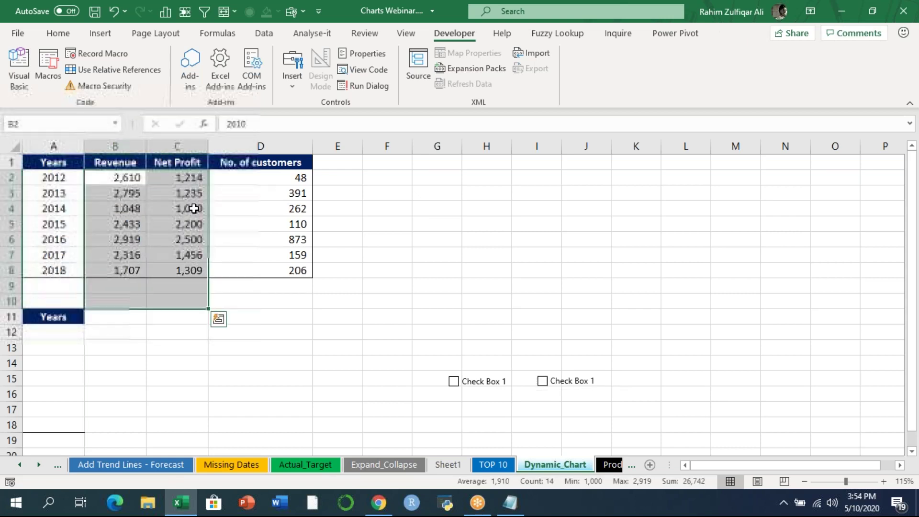
drag(191, 193, 191, 254)
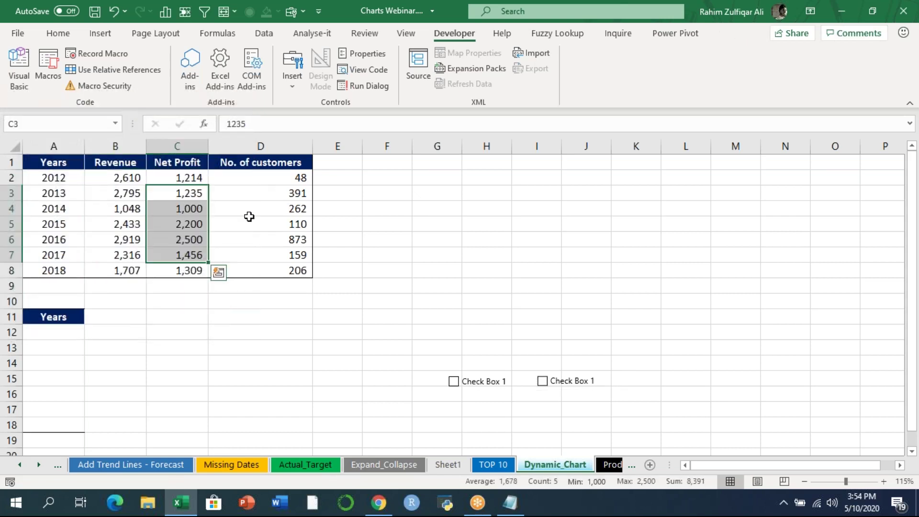
drag(250, 212, 268, 271)
ctrl+drag(568, 383, 661, 383)
- Line the three check boxes up side by side around row 17
click(483, 382)
drag(481, 371, 455, 393)
click(541, 380)
drag(550, 382, 529, 402)
click(663, 381)
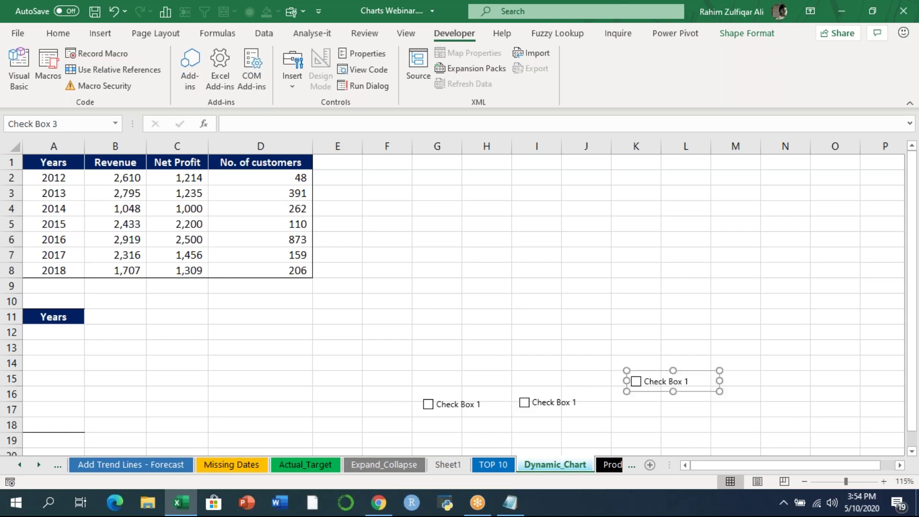
drag(642, 379, 629, 397)
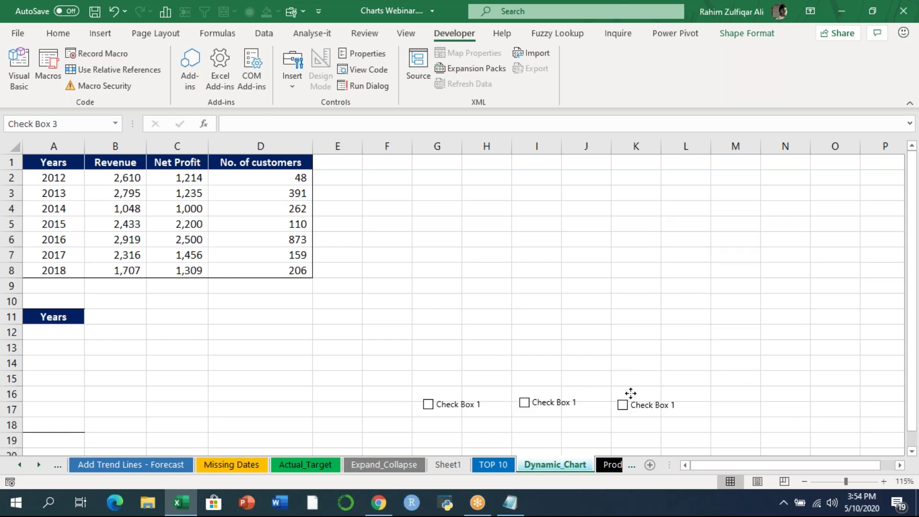
click(680, 25)
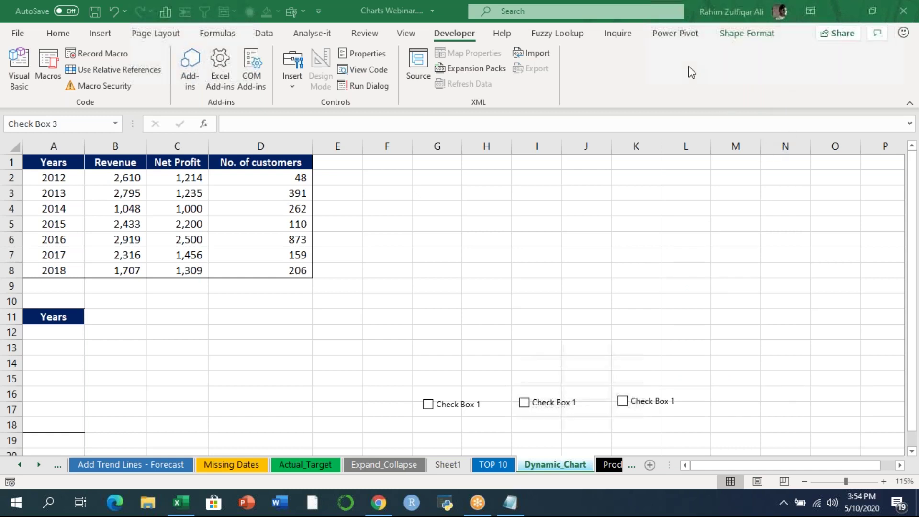
click(456, 410)
- Caption the first check box 'Revenue'
right_click(458, 415)
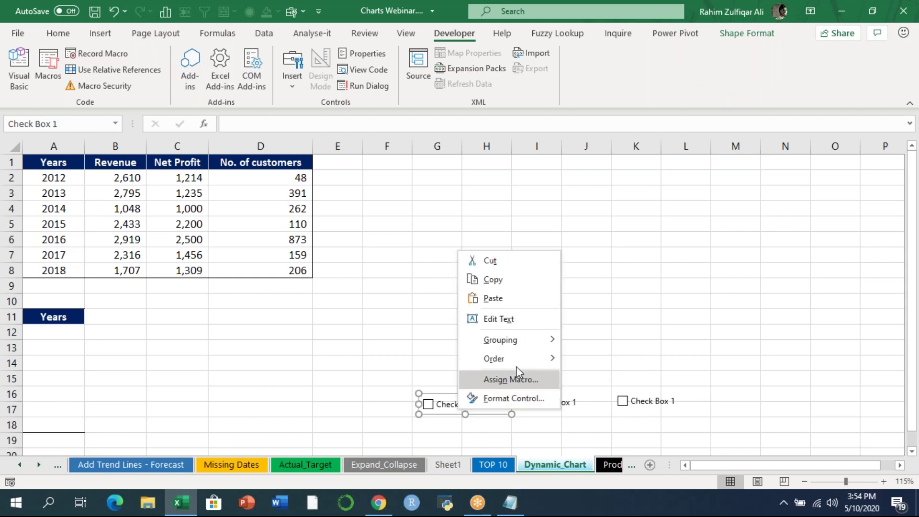
click(502, 325)
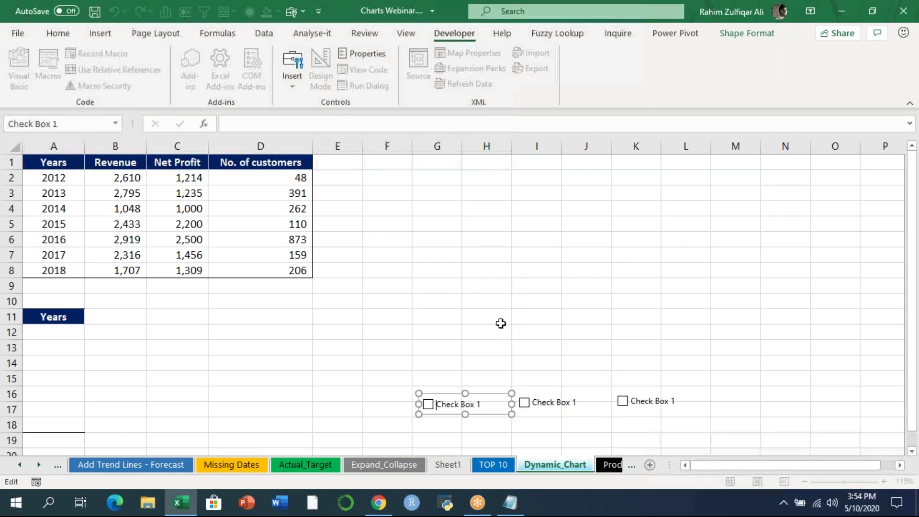
key(ctrl+a)
text(Sales)
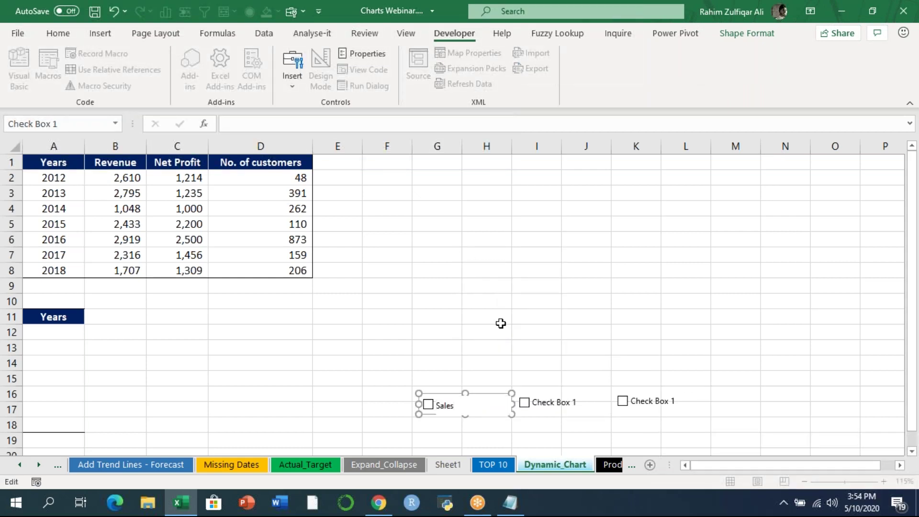
key(ctrl+a)
text(Revenue)
- Caption the middle check box 'Net Profit' and the third 'No of Customers'
right_click(532, 401)
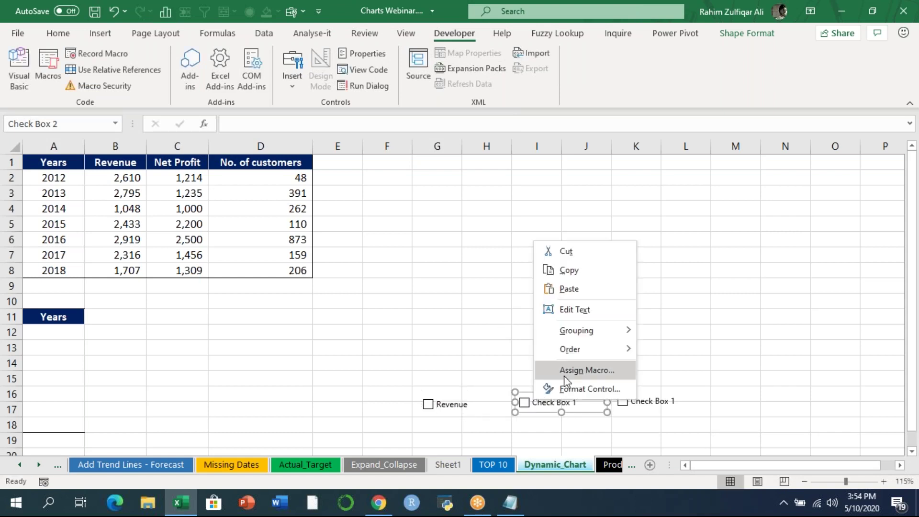
click(565, 310)
drag(532, 403, 571, 402)
text(Net Profit)
right_click(646, 401)
click(677, 303)
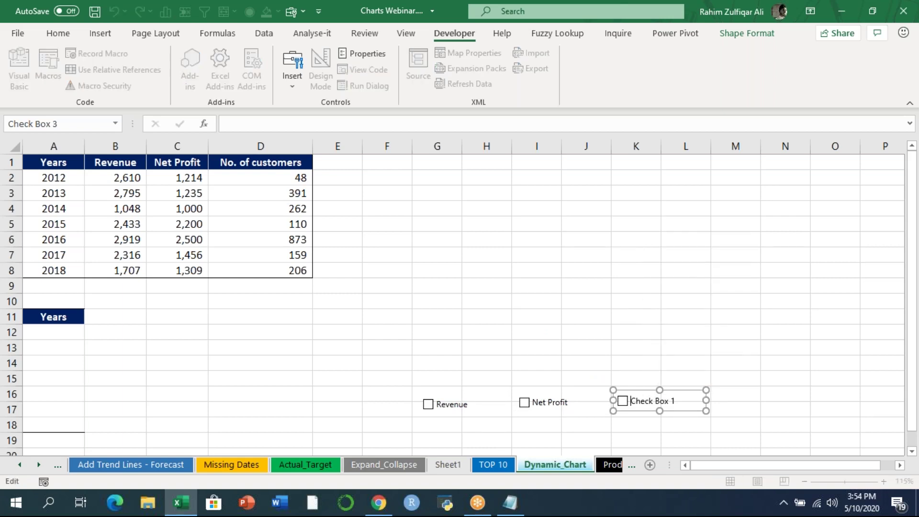
key(ctrl+a)
text(No of)
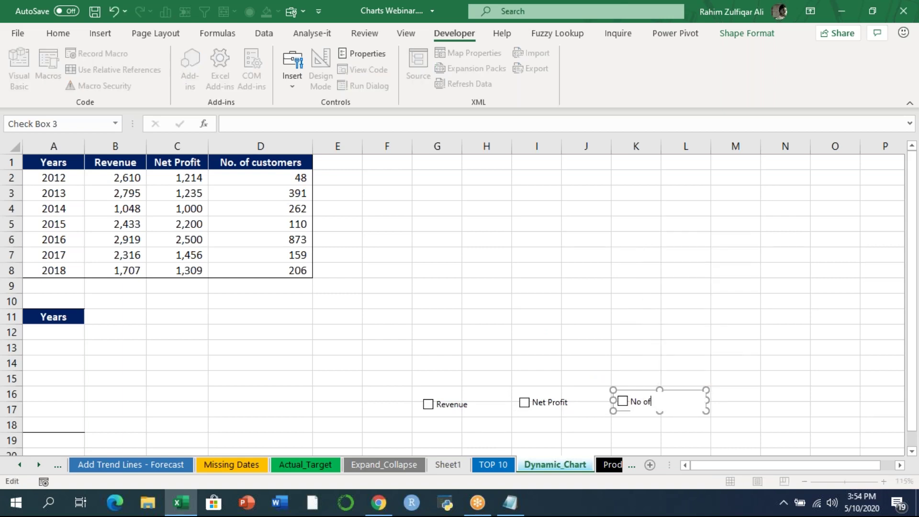
key(BackSpace)
key(BackSpace)
text(Customer)
click(673, 303)
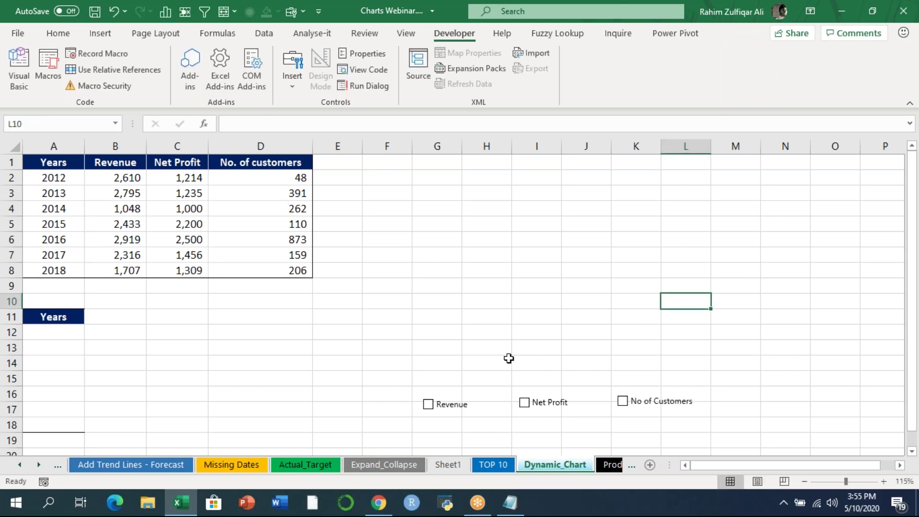
click(452, 411)
click(525, 403)
click(623, 400)
click(623, 401)
click(541, 407)
click(447, 410)
click(453, 411)
click(459, 412)
click(458, 409)
click(532, 407)
click(535, 407)
click(655, 405)
click(656, 405)
click(287, 91)
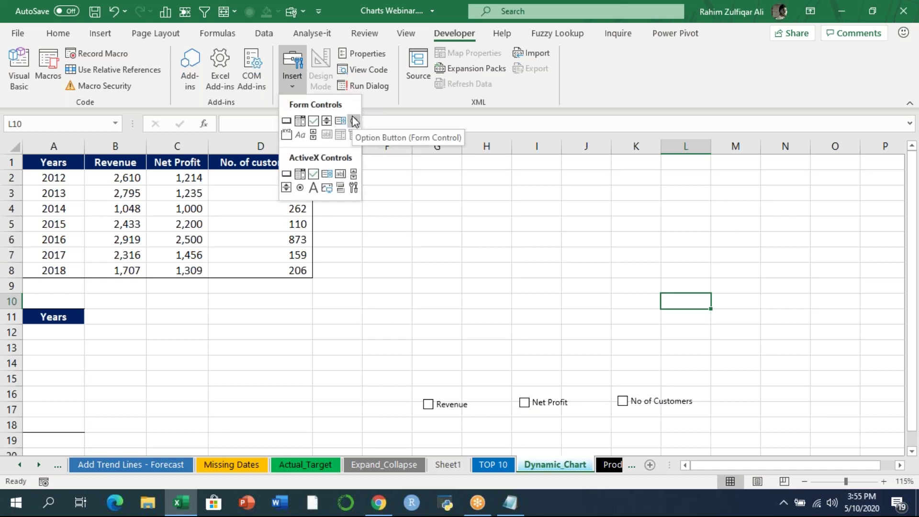
click(411, 366)
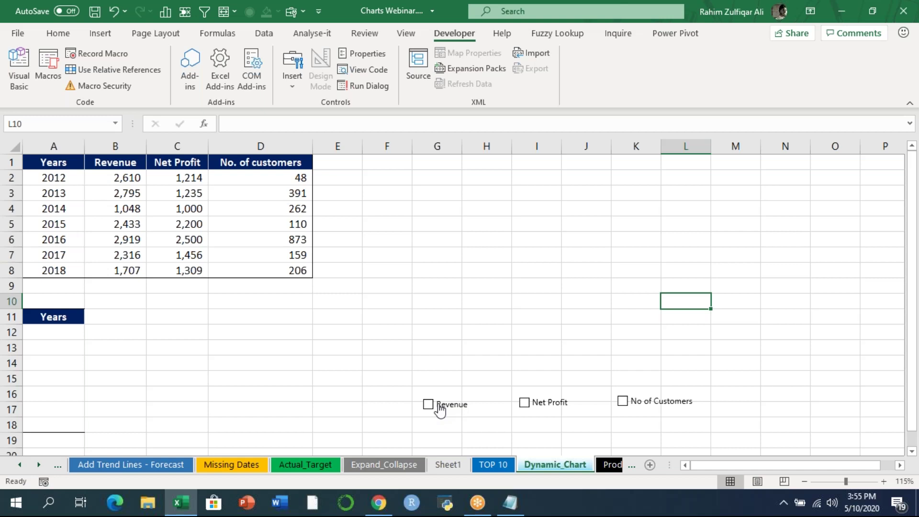
- Set the Revenue check box's cell link to $B$10 and tick it to test
right_click(440, 408)
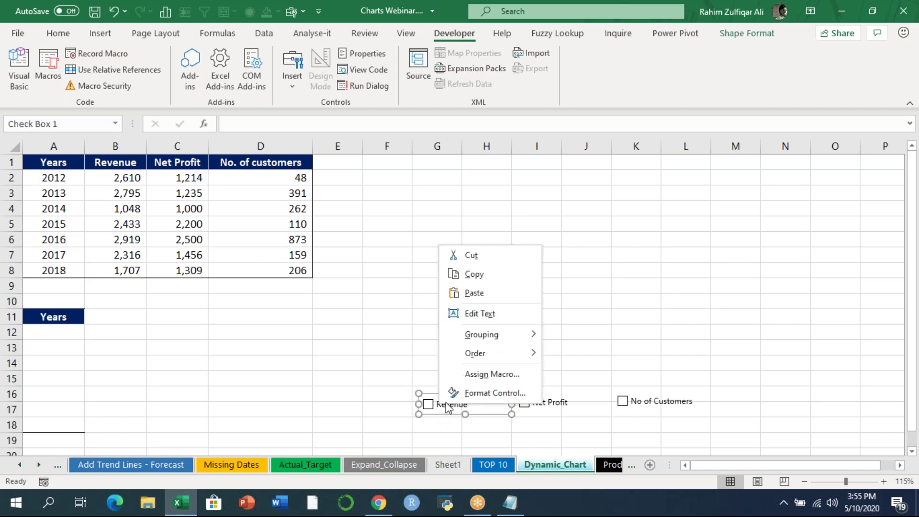
click(488, 394)
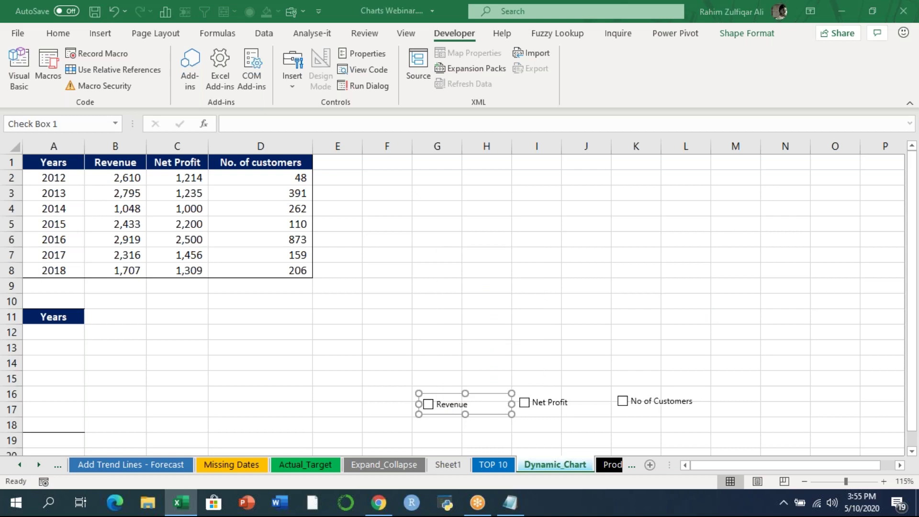
drag(318, 76, 306, 175)
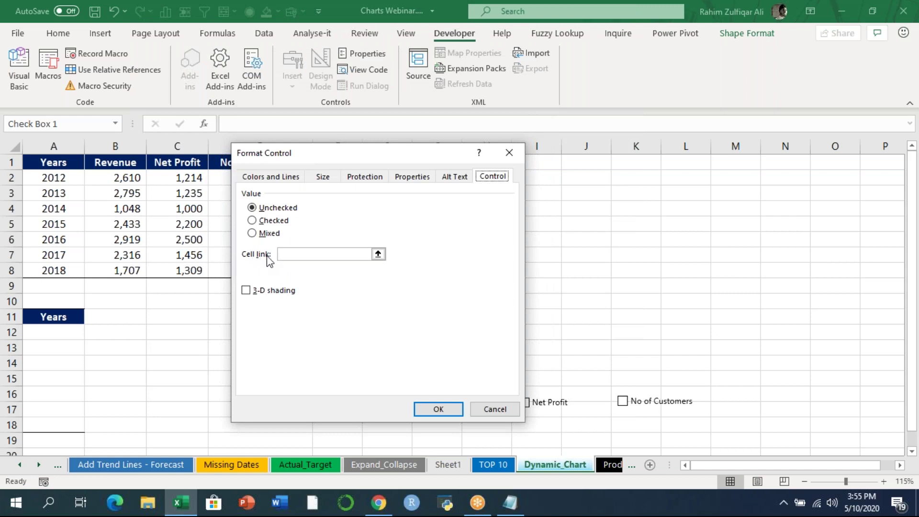
click(378, 254)
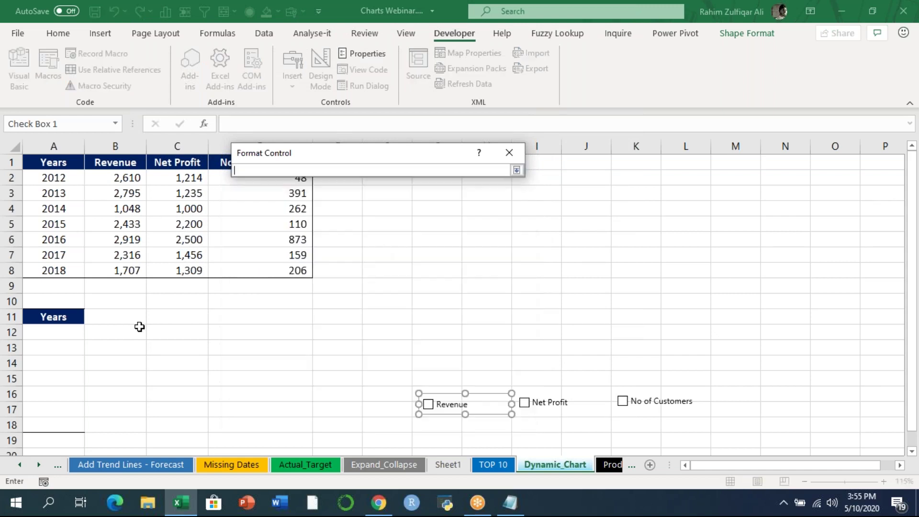
click(122, 301)
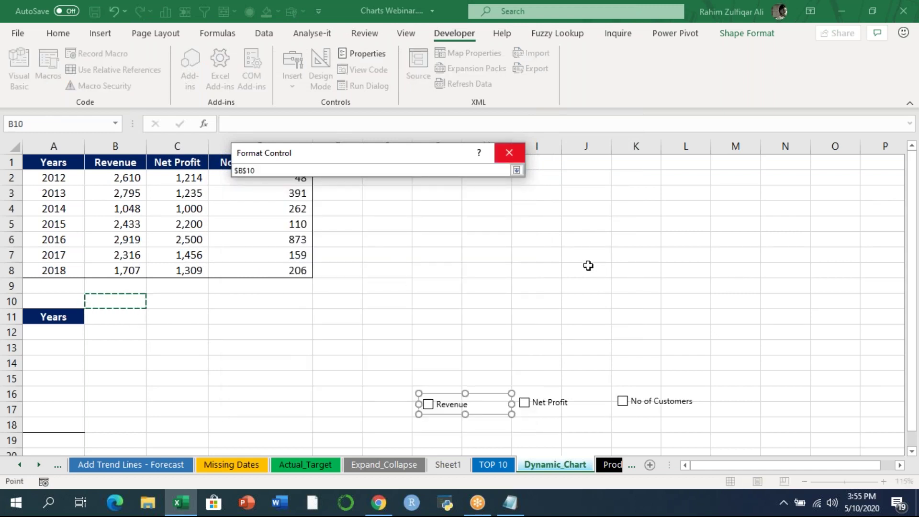
click(517, 171)
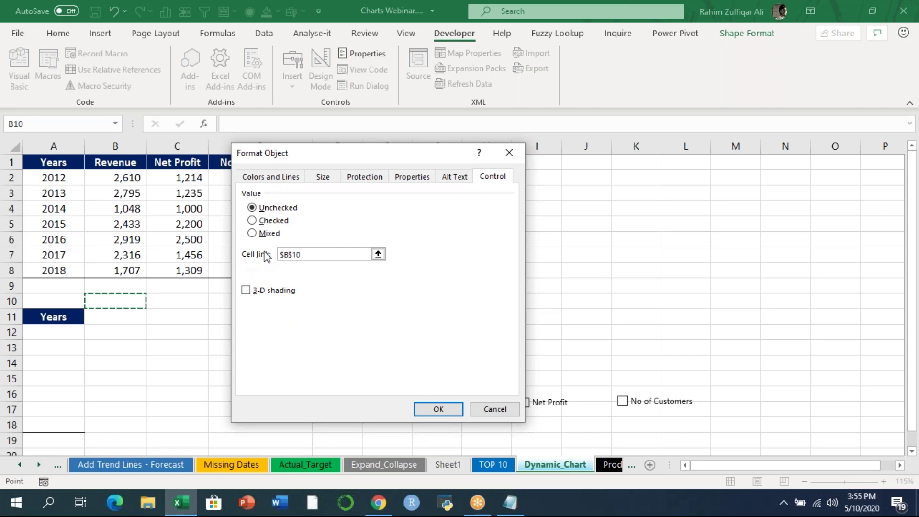
click(429, 409)
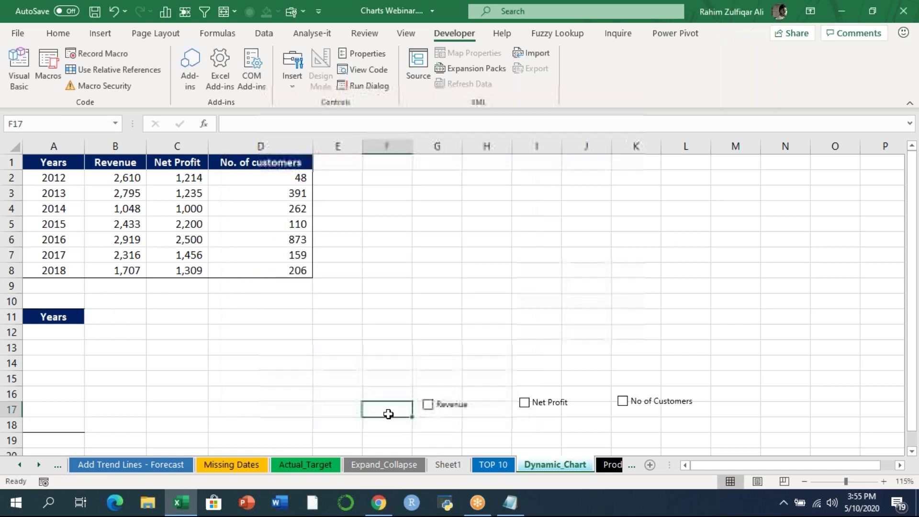
click(429, 410)
- Toggle Revenue to see B10 change, and enter the label 'Boolean values' in G9
click(136, 300)
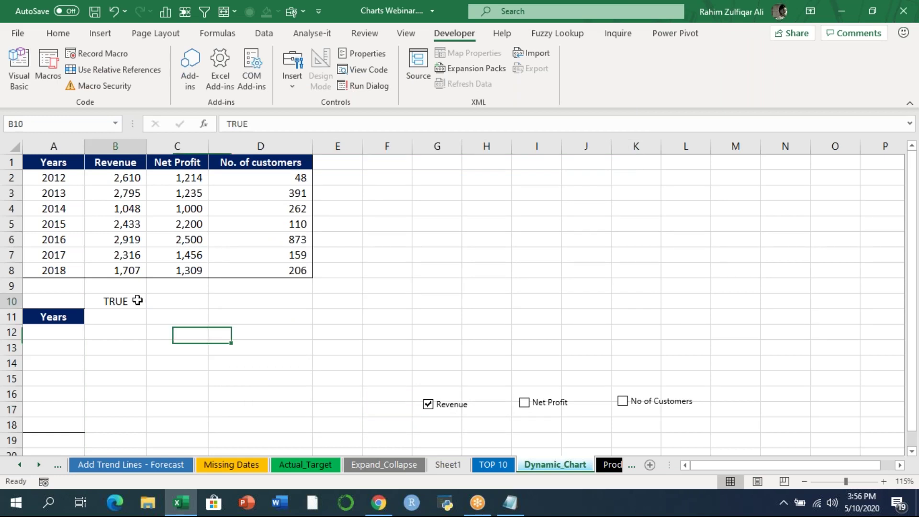
click(428, 404)
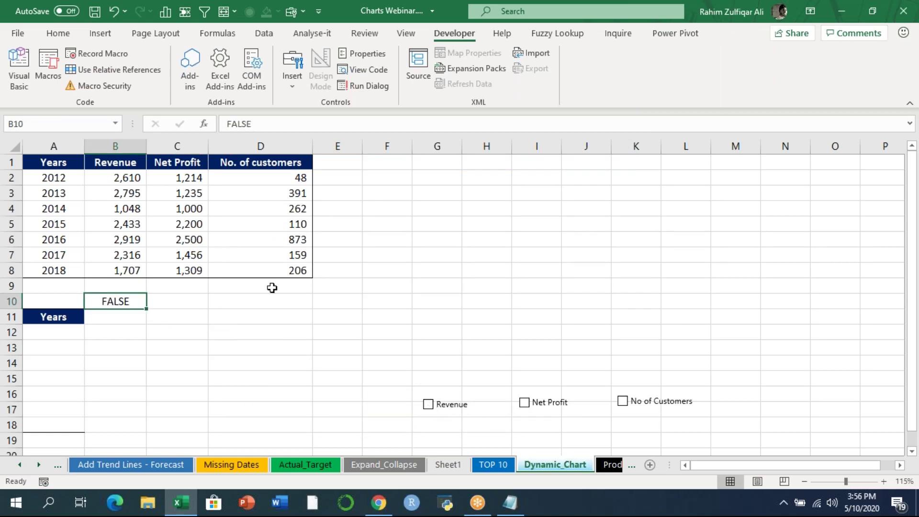
click(451, 286)
text(Booleans)
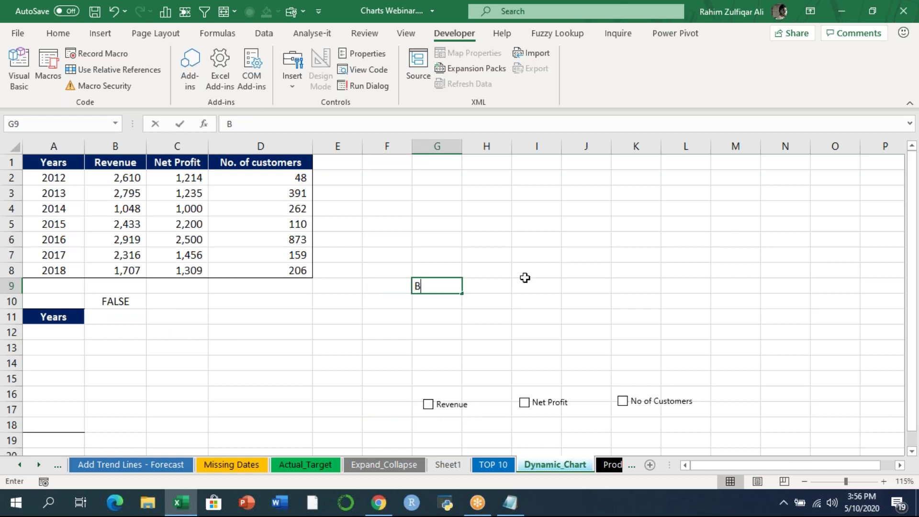
key(Return)
key(Up)
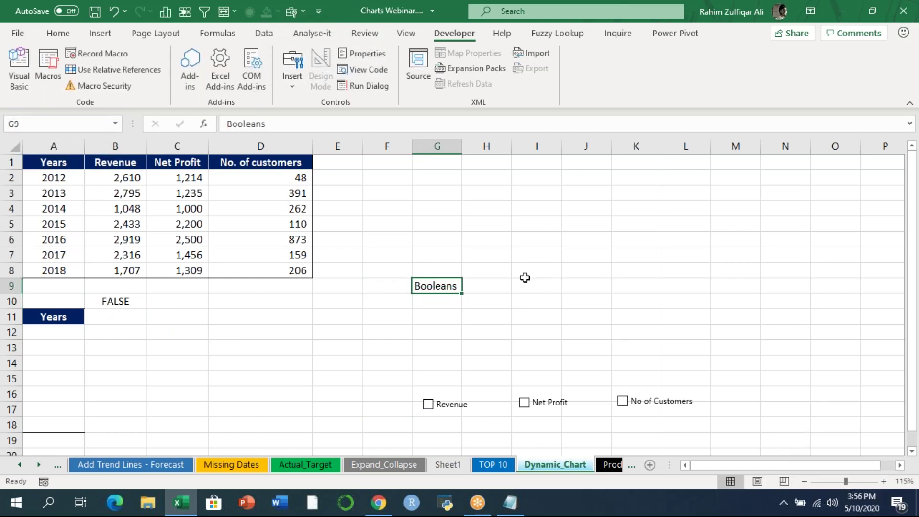
key(F2)
text(values)
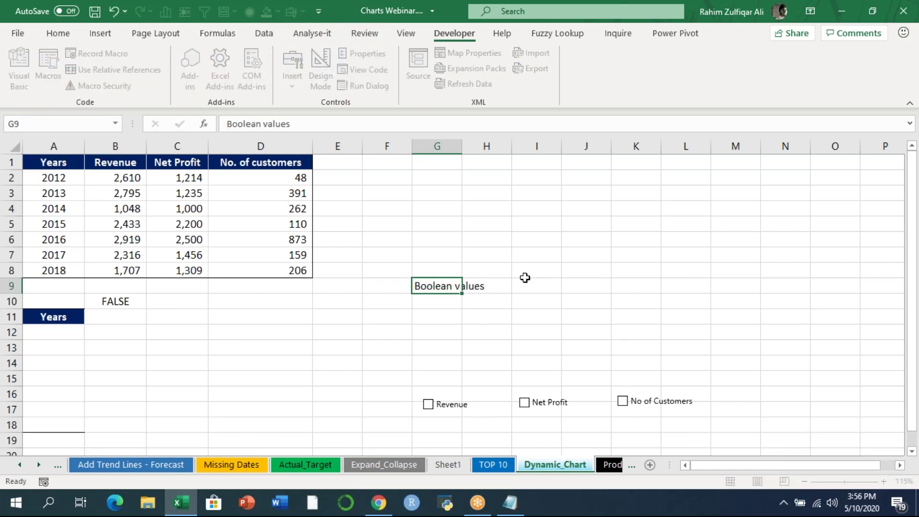
key(Return)
- Tick then untick Revenue to confirm B10 switches between TRUE and FALSE
click(441, 408)
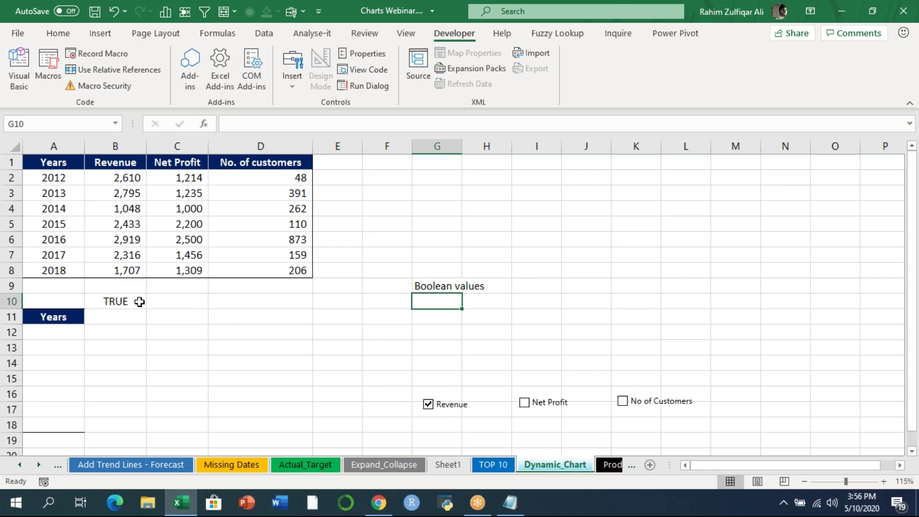
click(138, 302)
click(447, 407)
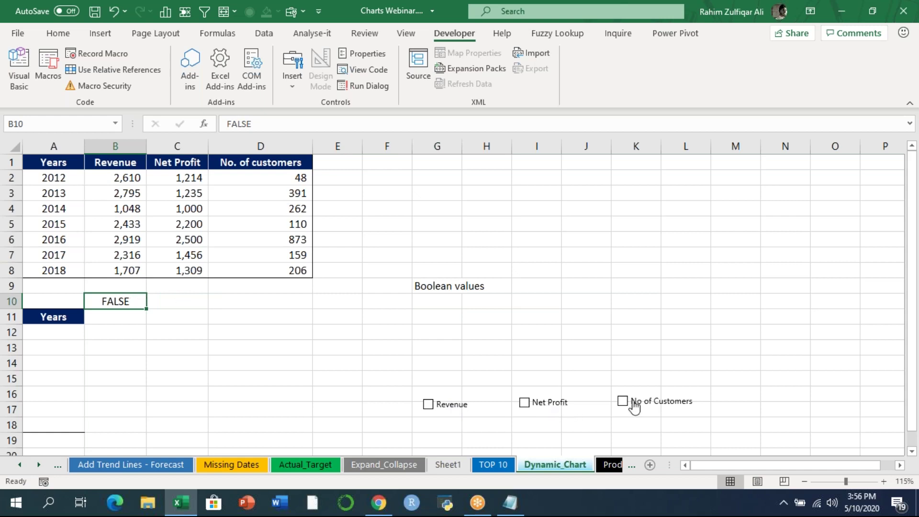
click(184, 294)
click(232, 295)
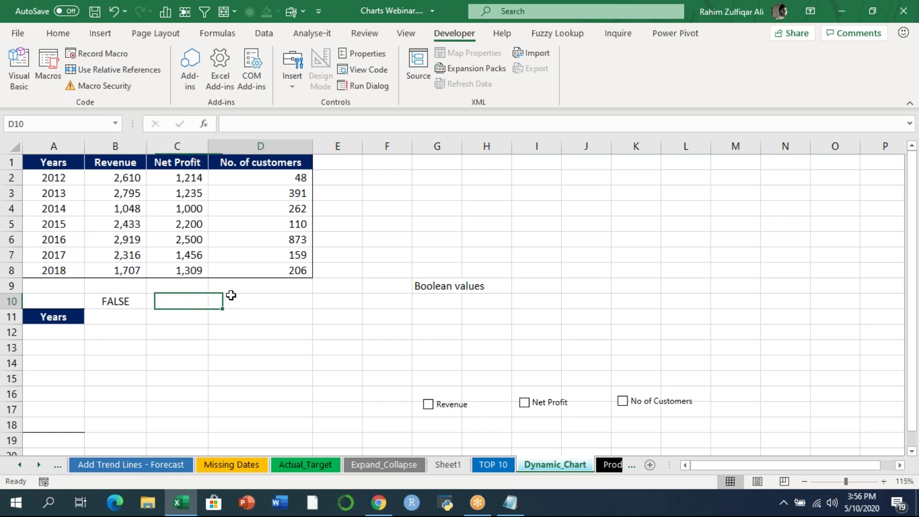
- Set the Net Profit check box's cell link to $C$10
right_click(526, 406)
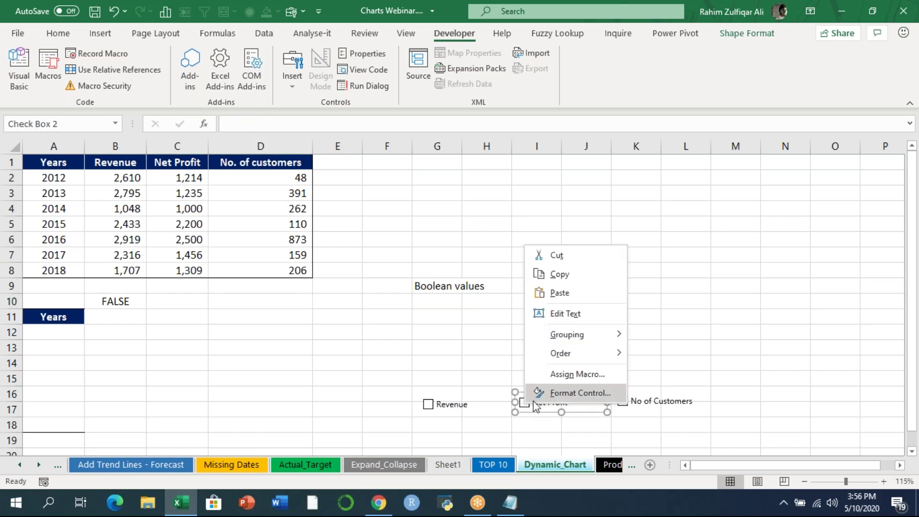
key(Escape)
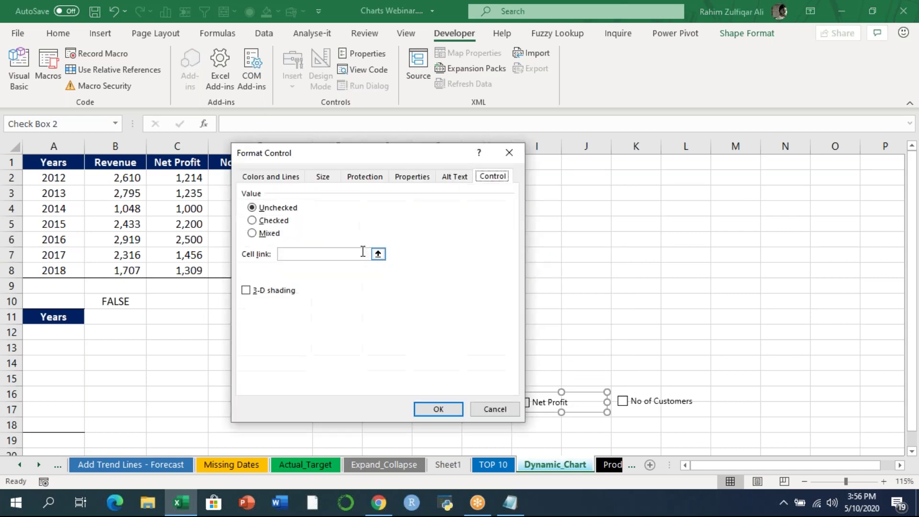
click(377, 254)
click(184, 304)
click(516, 169)
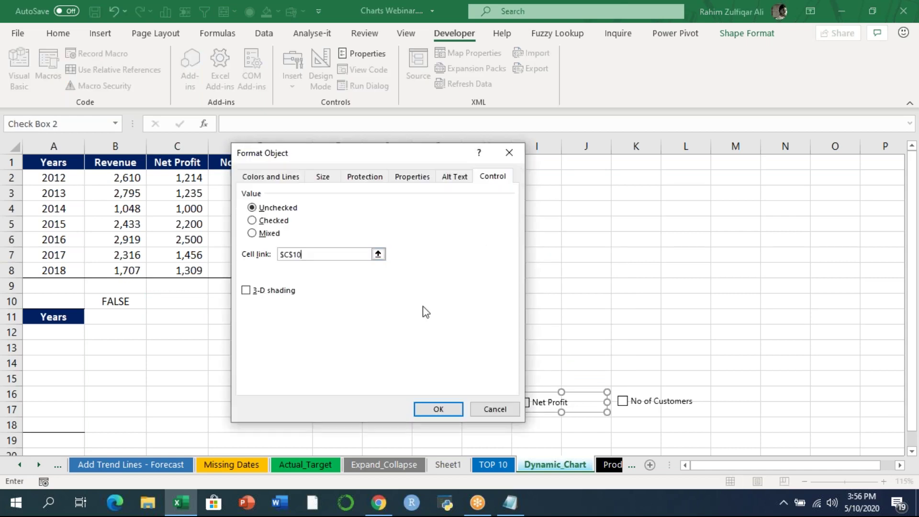
click(441, 401)
- Toggle Net Profit repeatedly to test C10, leaving it unticked (FALSE)
click(526, 406)
click(532, 408)
click(535, 407)
click(534, 408)
click(534, 409)
click(533, 409)
click(533, 410)
click(531, 409)
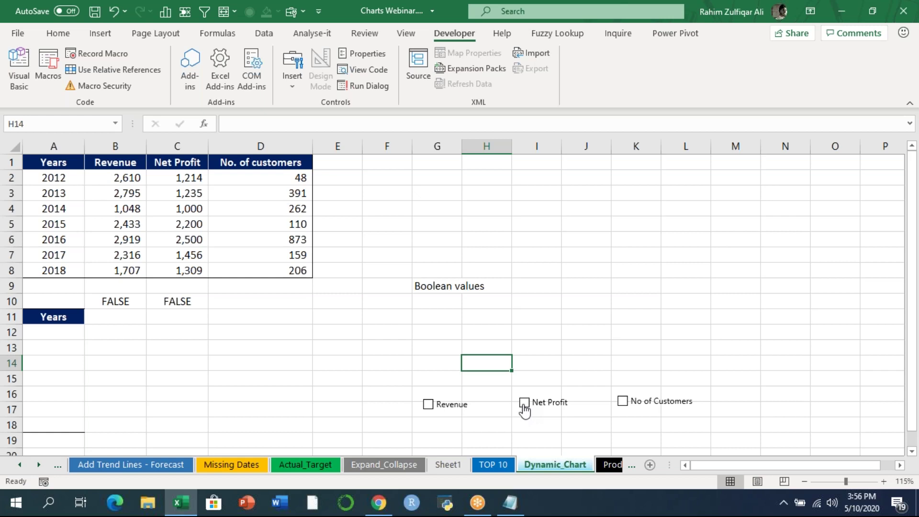
- Set the No of Customers check box's cell link to $D$10
right_click(649, 407)
click(703, 387)
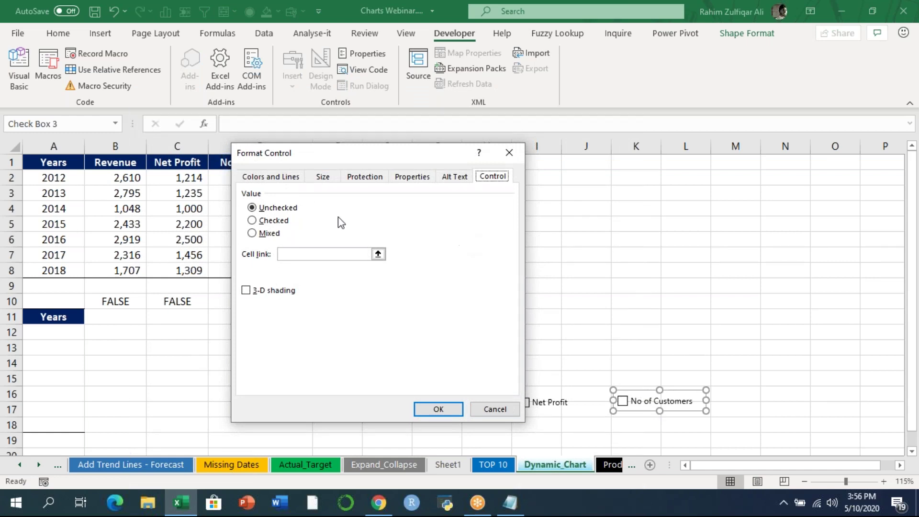
click(379, 254)
click(257, 300)
click(516, 170)
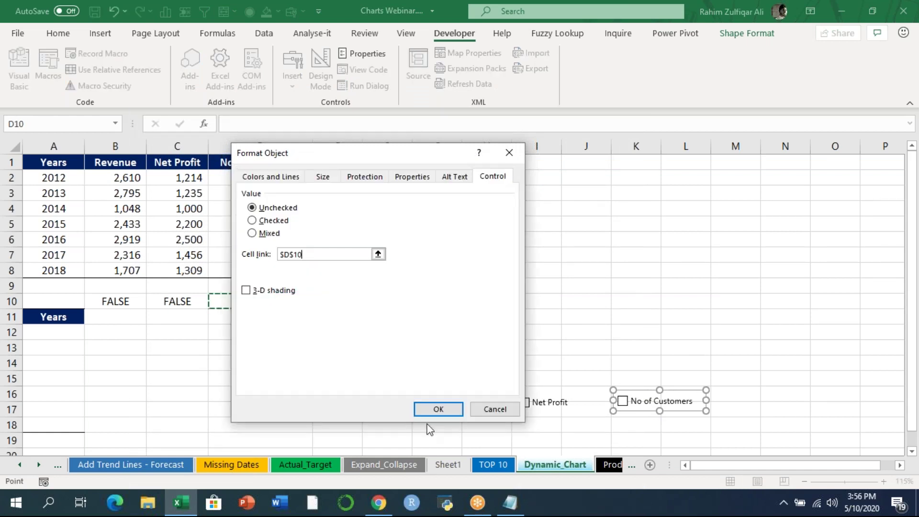
click(436, 409)
- Toggle No of Customers to test D10, leave it unticked, and delete the G9 label
click(585, 346)
click(625, 403)
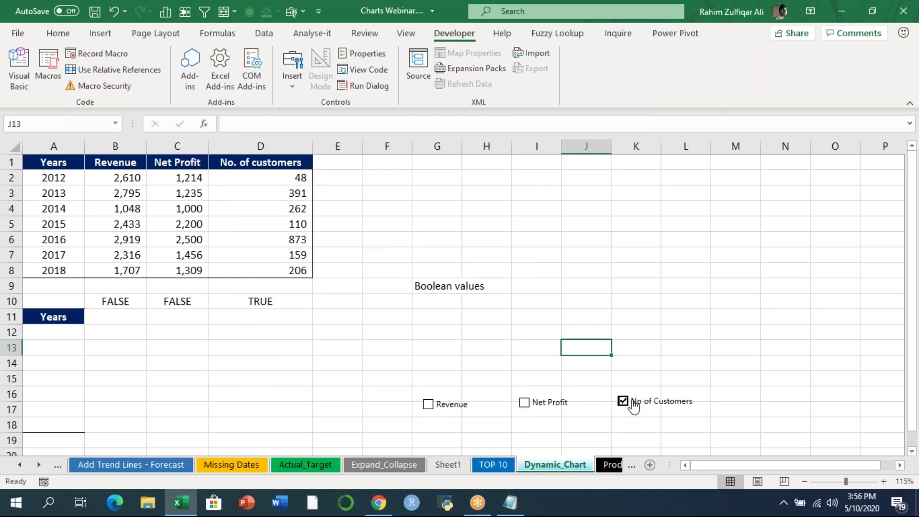
click(633, 404)
click(633, 404)
click(633, 403)
click(633, 403)
click(634, 404)
click(634, 404)
click(633, 404)
click(422, 283)
key(Delete)
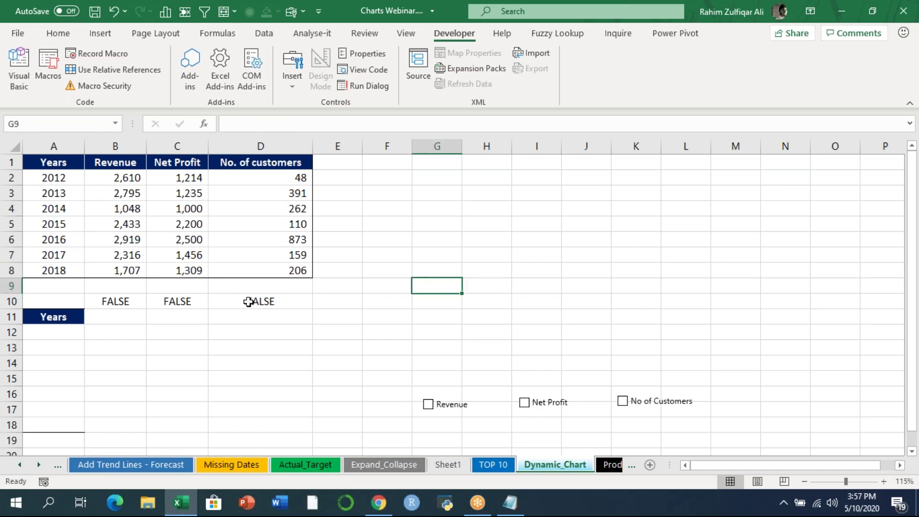
- Copy the years from A2:A8 into A12:A18 and select B11
drag(45, 178, 48, 269)
key(ctrl+c)
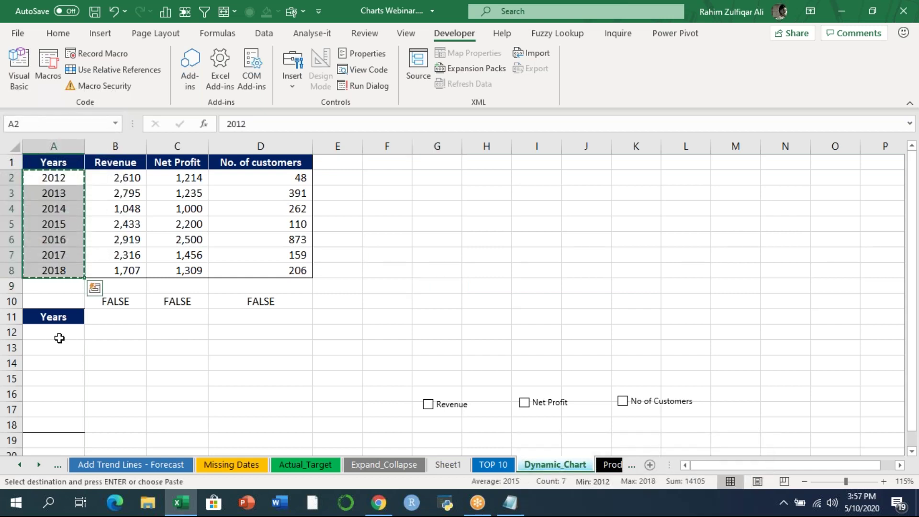
click(58, 334)
key(ctrl+v)
click(126, 330)
click(113, 317)
key(Escape)
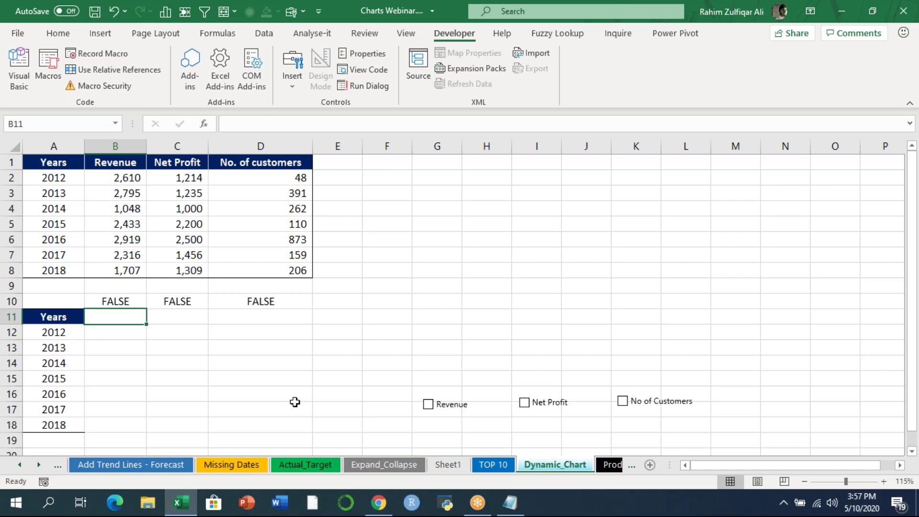
- Enter =IF(B10=TRUE,B1,NA()) in cell B11
text(=)
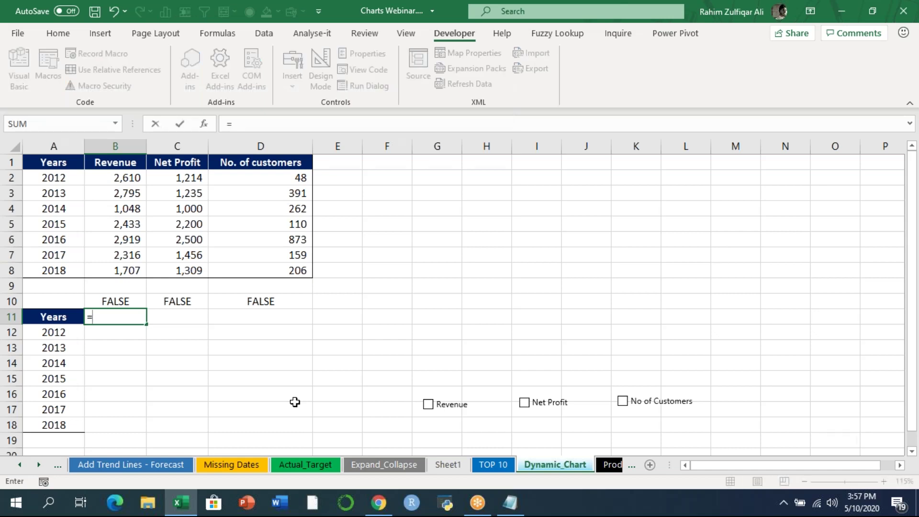
text(IF()
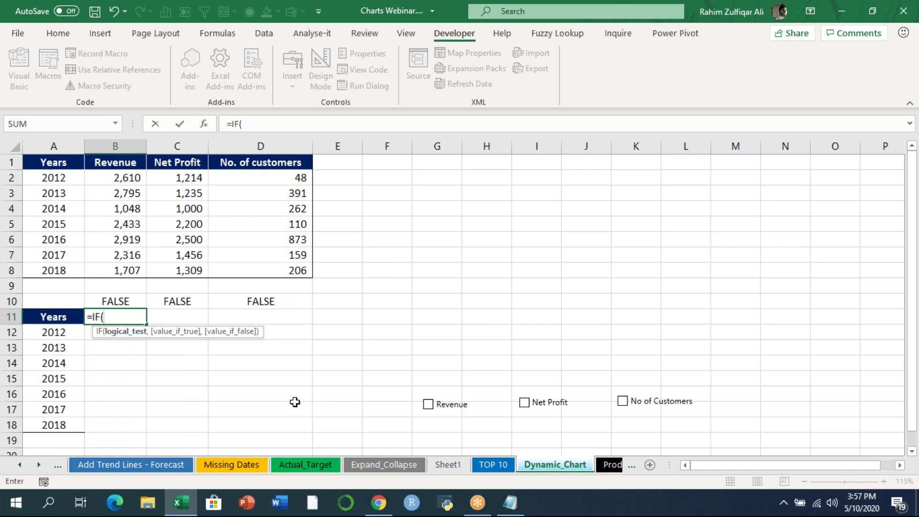
key(Up)
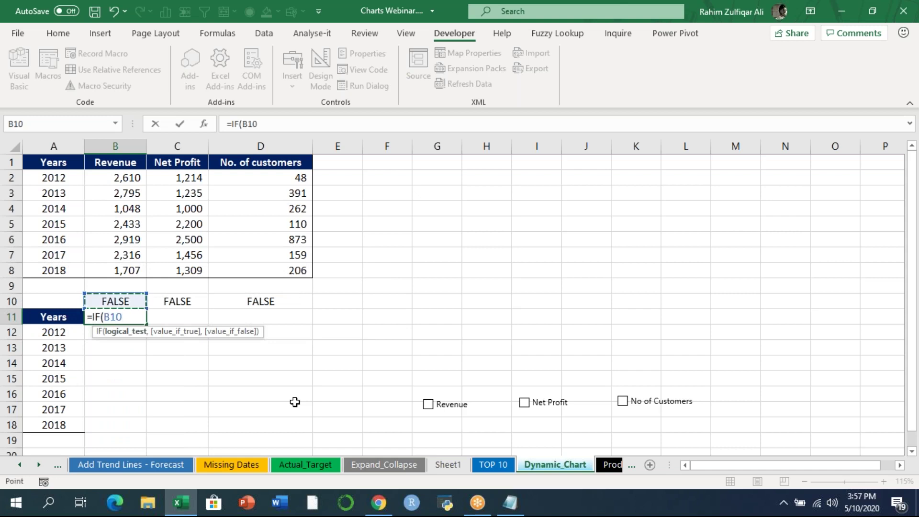
text(=)
text(TRUE)
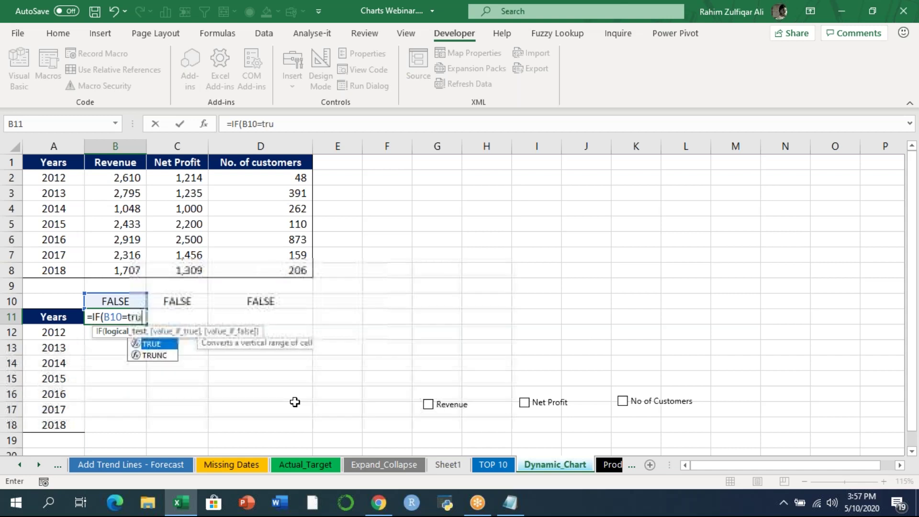
text(,)
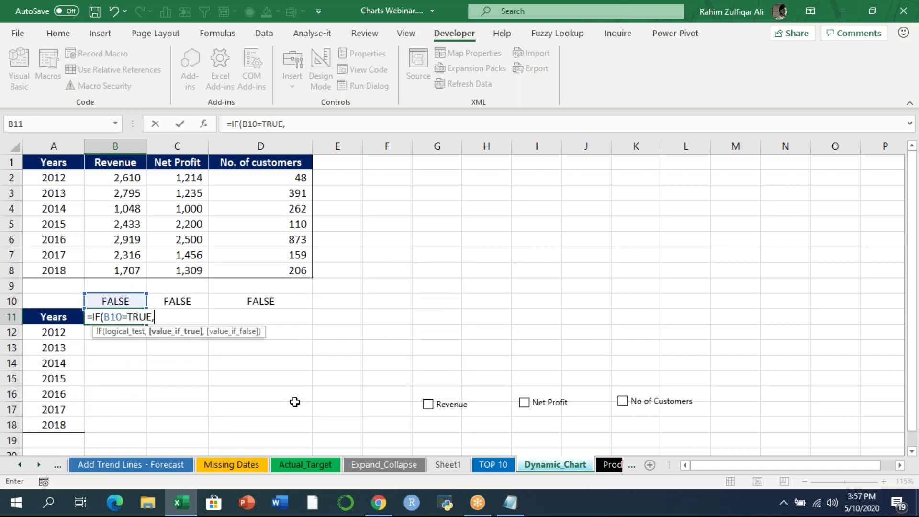
key(Up)
key(Up)
key(Up)
key(Up)
key(Up)
key(Up)
key(Up)
key(Up)
key(Up)
key(Up)
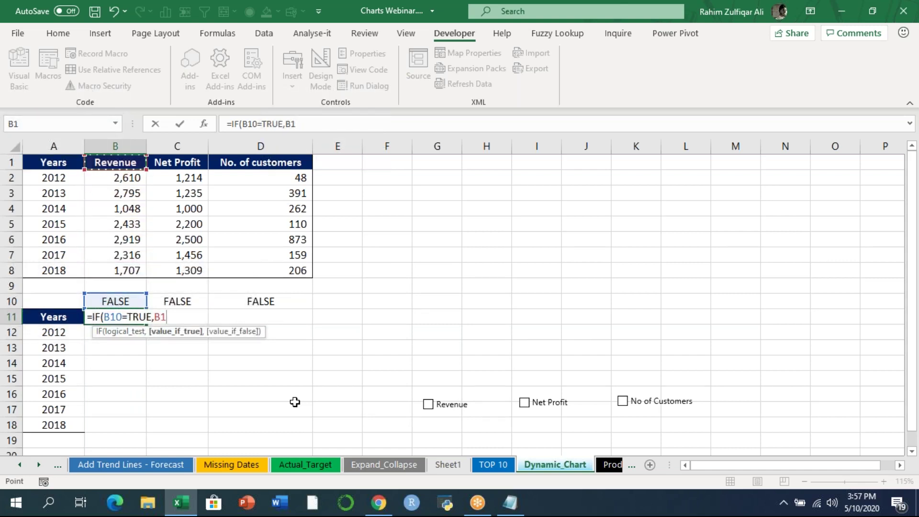
text(,na)
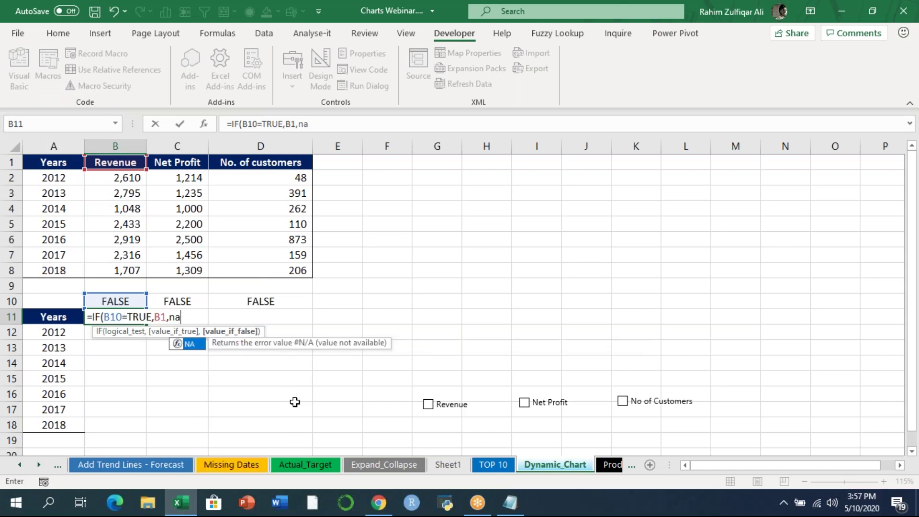
text(()))
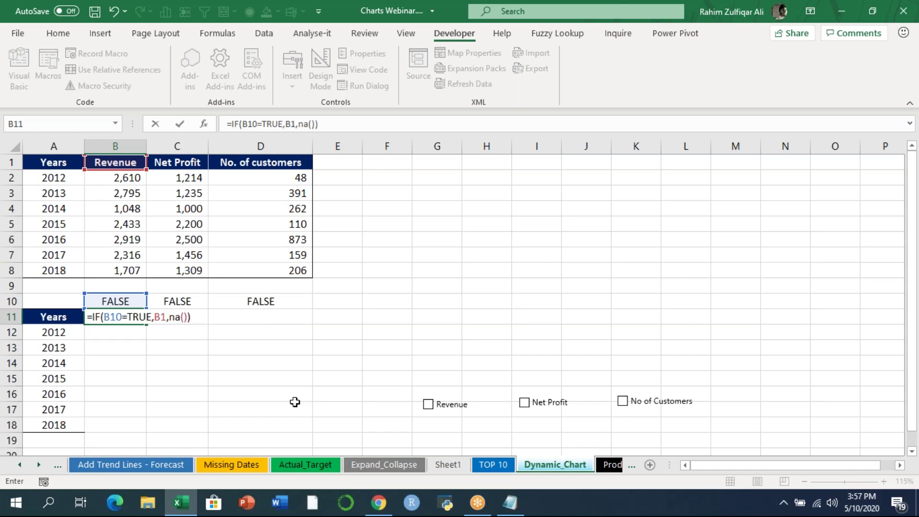
key(Return)
- Edit B11's formula so the checkbox reference becomes row-locked B$10
key(Up)
key(shift+Down)
key(shift+Down)
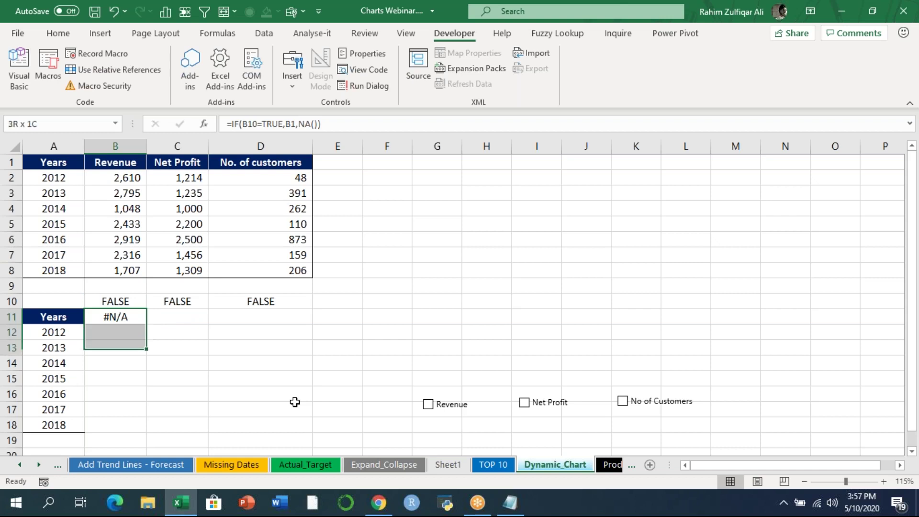
key(shift+Down)
key(shift+Down)
key(shift+Down)
key(shift+Down)
key(shift+Down)
key(Up)
key(Down)
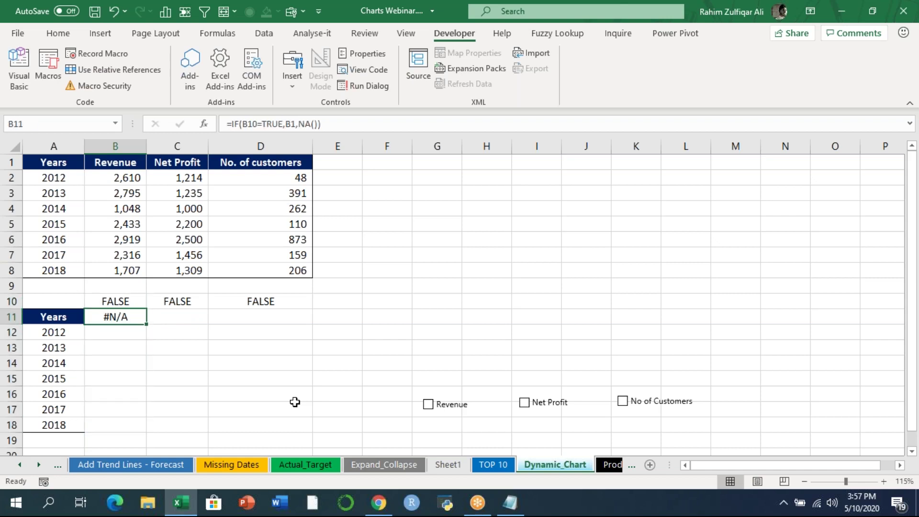
key(F2)
key(Left)
key(Left)
key(Left)
key(Left)
key(Left)
key(Left)
key(Left)
key(Left)
key(Left)
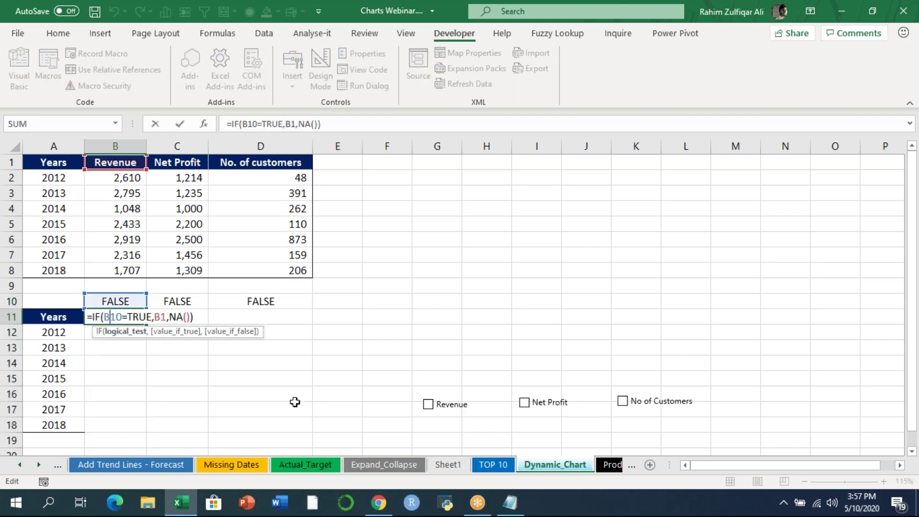
key(F4)
key(F4)
key(Return)
- Fill the IF formula down to row 18 and across to column D
key(Up)
key(shift+Down)
key(shift+Down)
key(shift+Down)
key(shift+Down)
key(shift+Down)
key(shift+Down)
key(shift+Down)
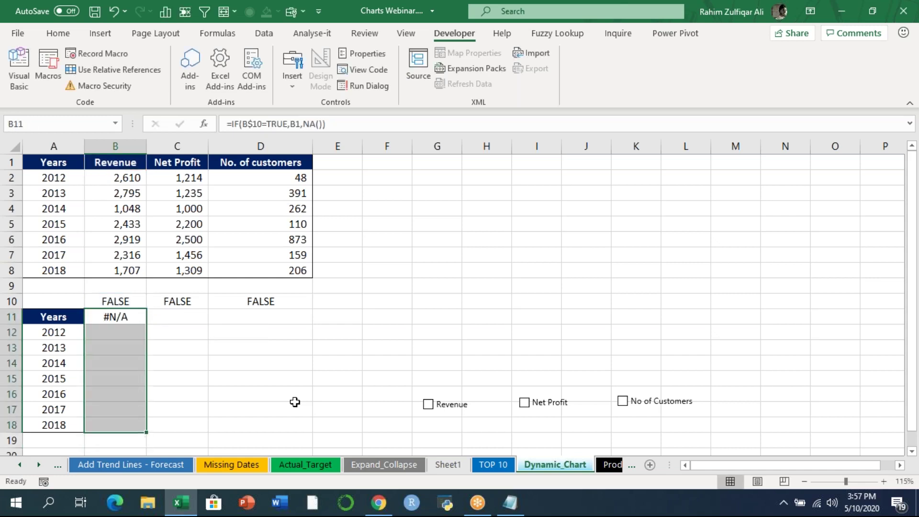
key(ctrl+d)
key(shift+Right)
key(shift+Right)
key(ctrl+r)
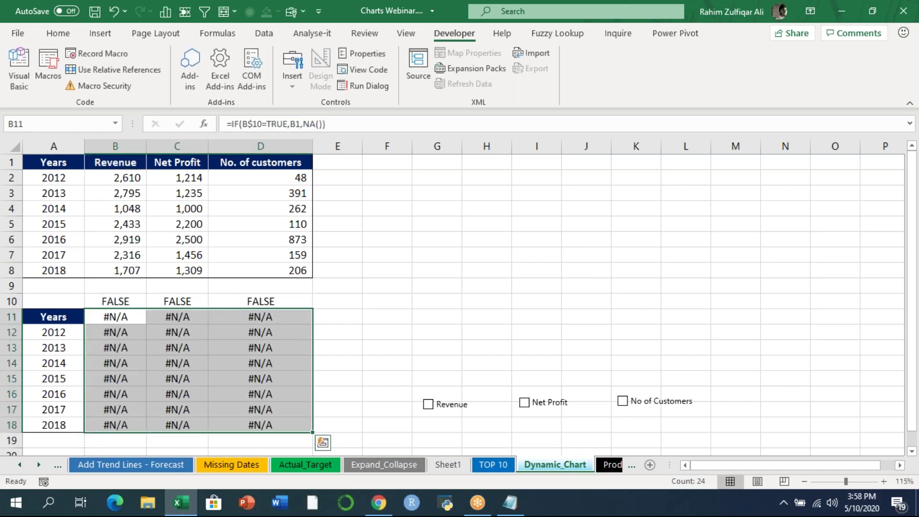
key(Left)
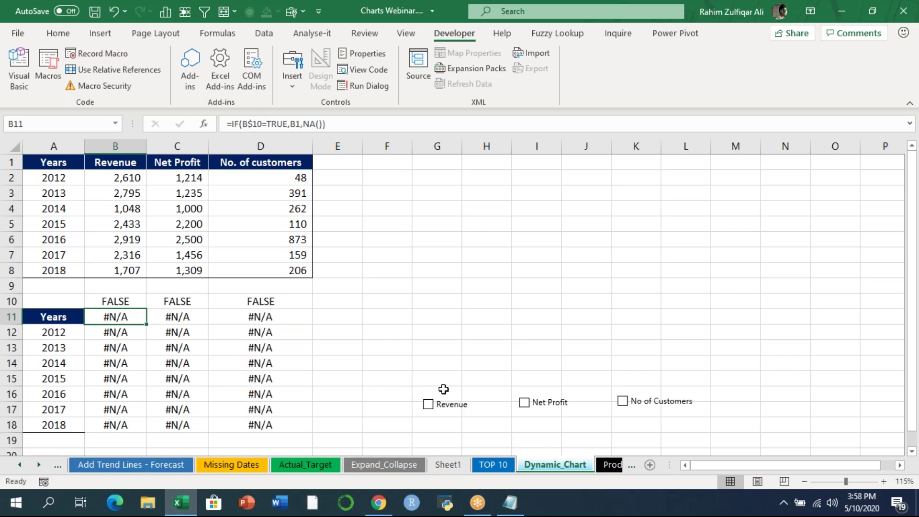
- Tick Revenue and inspect the B11 IF formula that reads the TRUE/FALSE link cell B10
click(428, 406)
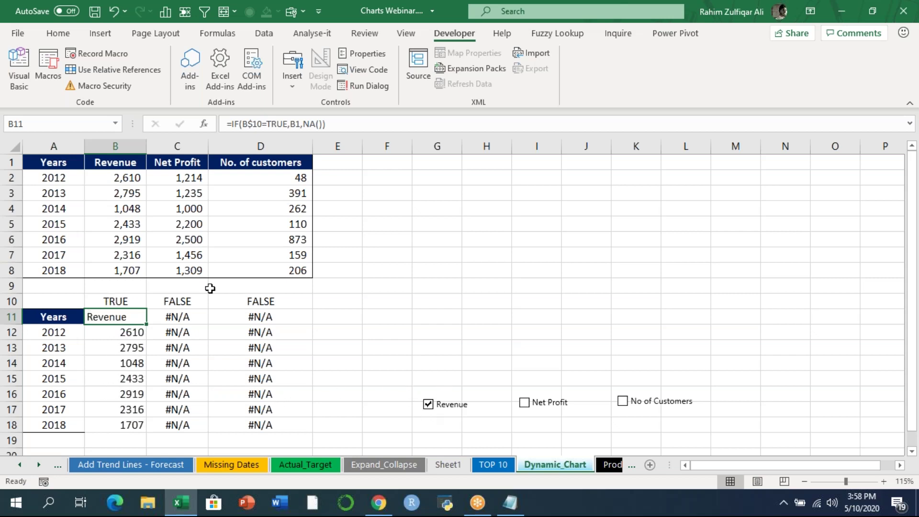
drag(107, 164, 108, 272)
drag(113, 317, 117, 424)
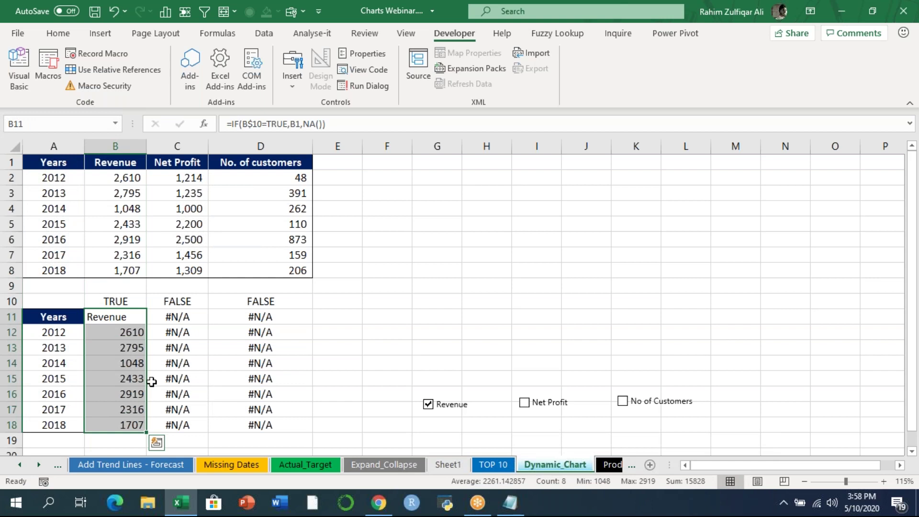
double_click(123, 318)
key(Escape)
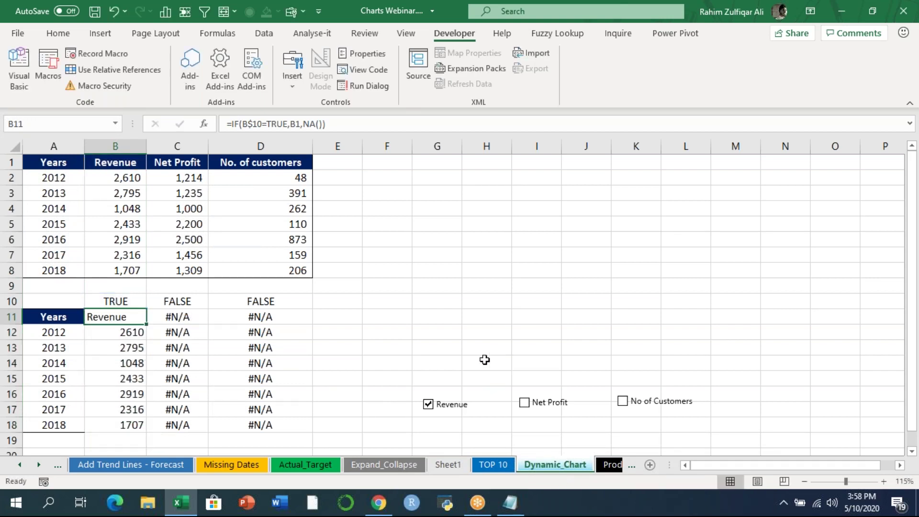
key(F2)
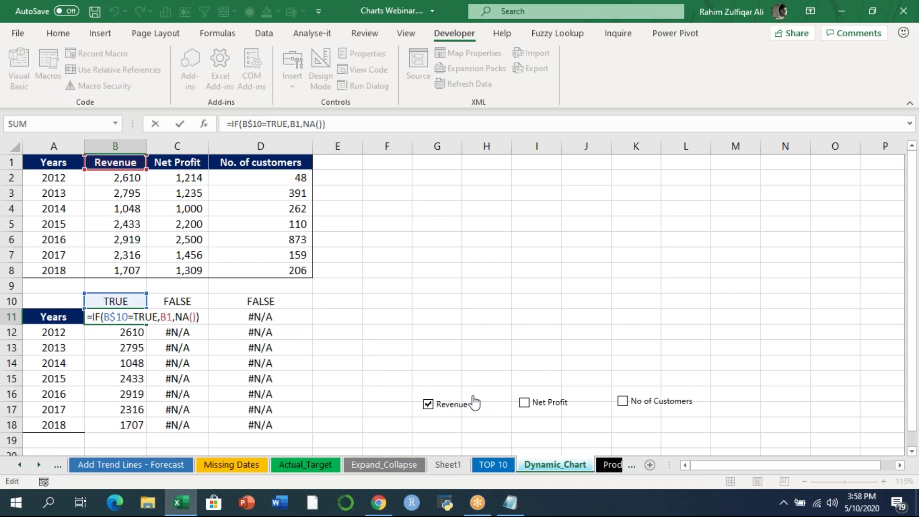
key(Escape)
click(471, 404)
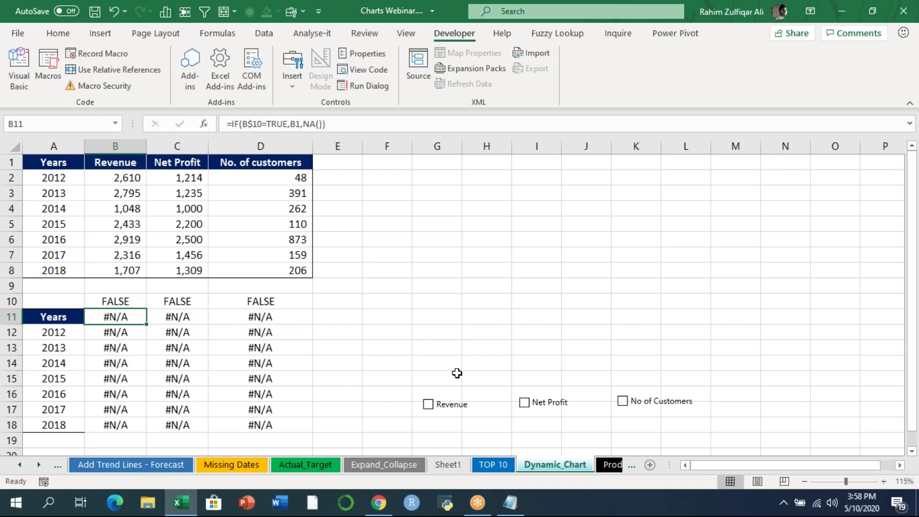
click(427, 407)
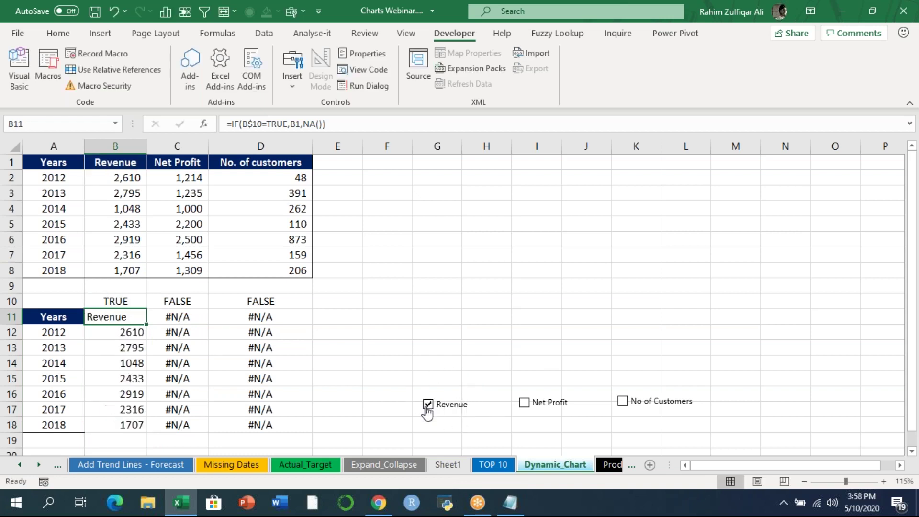
click(111, 299)
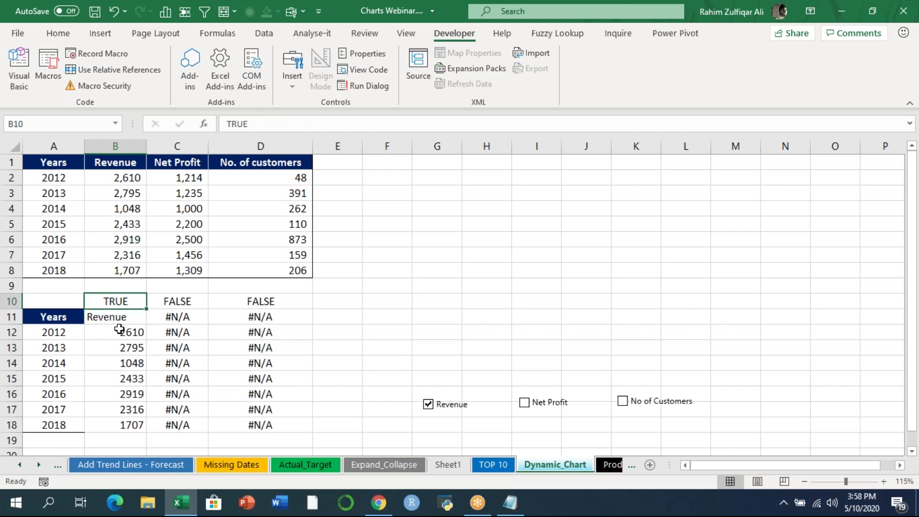
double_click(122, 317)
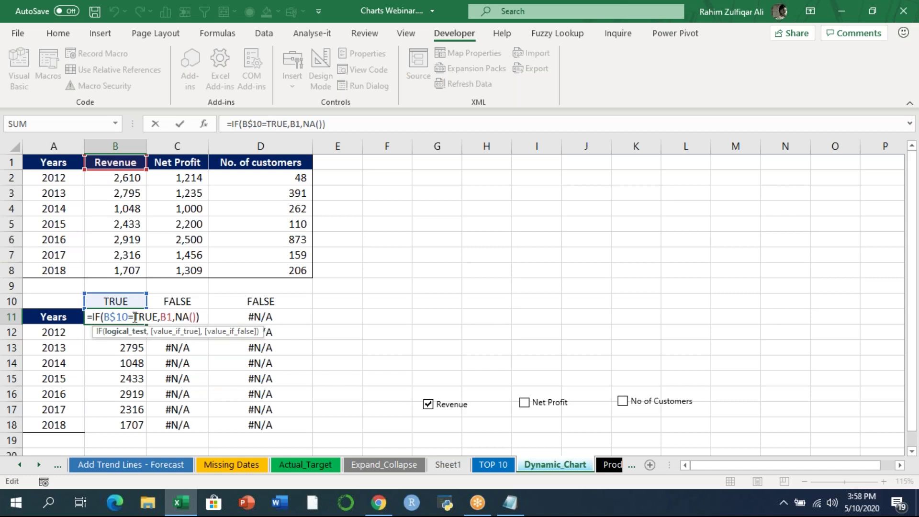
key(Return)
- Tick Net Profit and No of Customers, then inspect the IF formula in C11
drag(190, 315, 189, 421)
drag(244, 317, 249, 425)
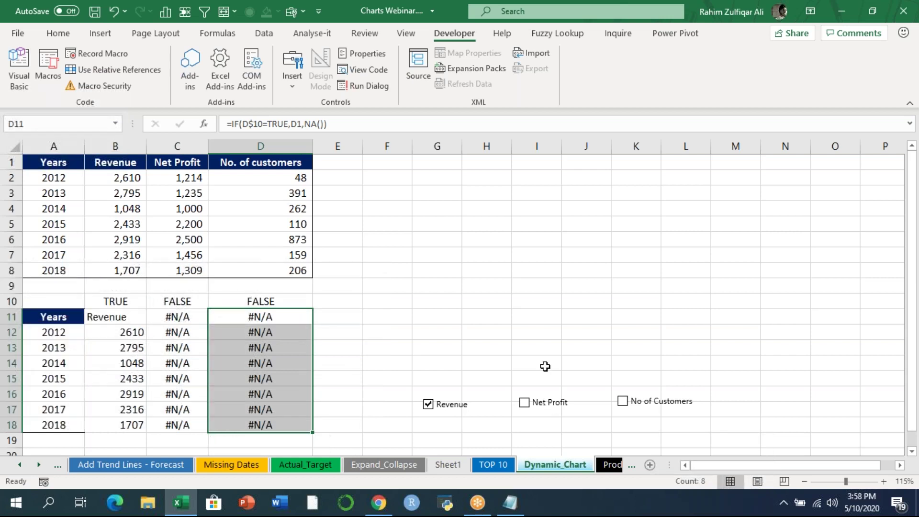
click(545, 366)
click(525, 403)
click(622, 402)
drag(154, 163, 280, 272)
drag(180, 325, 296, 425)
double_click(196, 317)
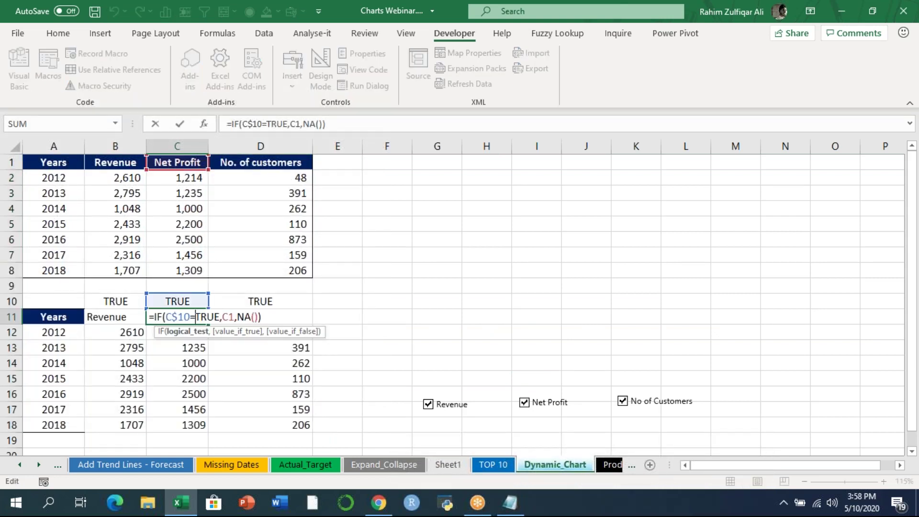
key(Escape)
- Toggle Revenue, Net Profit and No of Customers off and on again, leaving all ticked
click(464, 408)
click(463, 408)
click(552, 406)
click(552, 406)
click(649, 407)
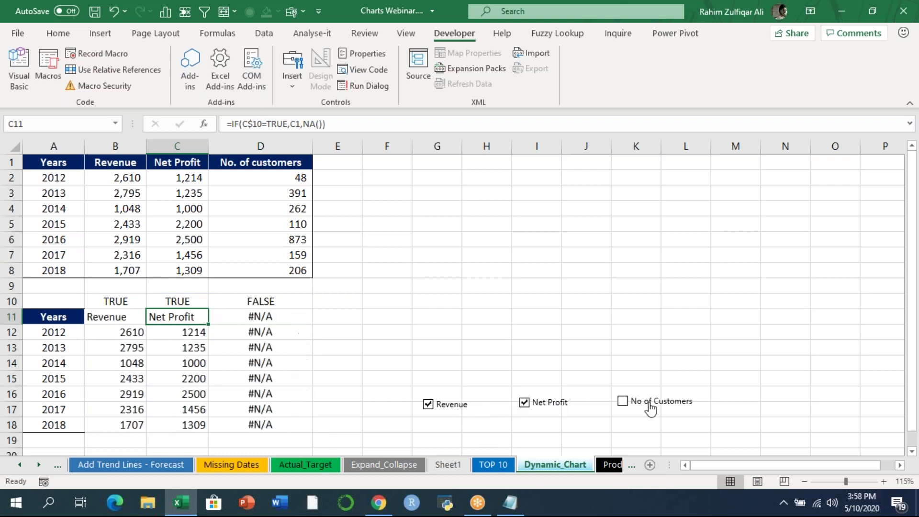
click(649, 407)
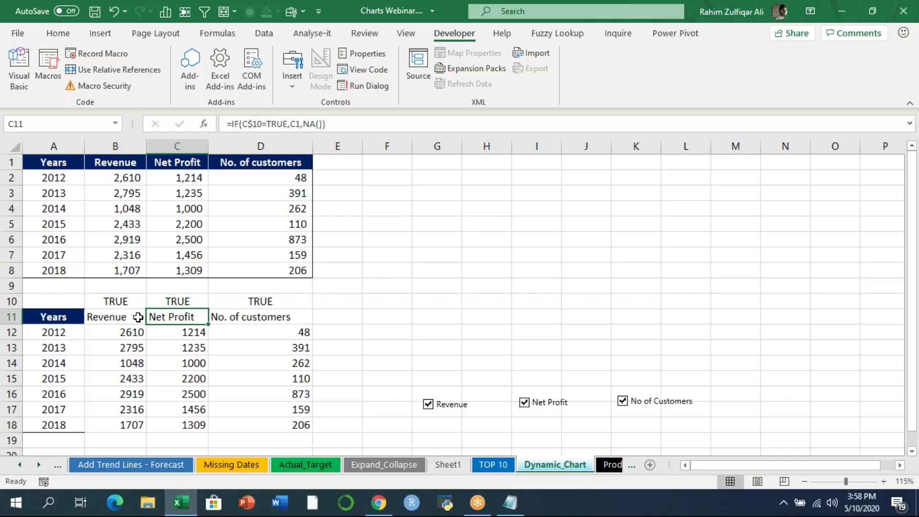
- Insert a column chart from helper table A11:D18 with Alt+F1 and move it beside the table
click(45, 317)
drag(124, 330, 287, 425)
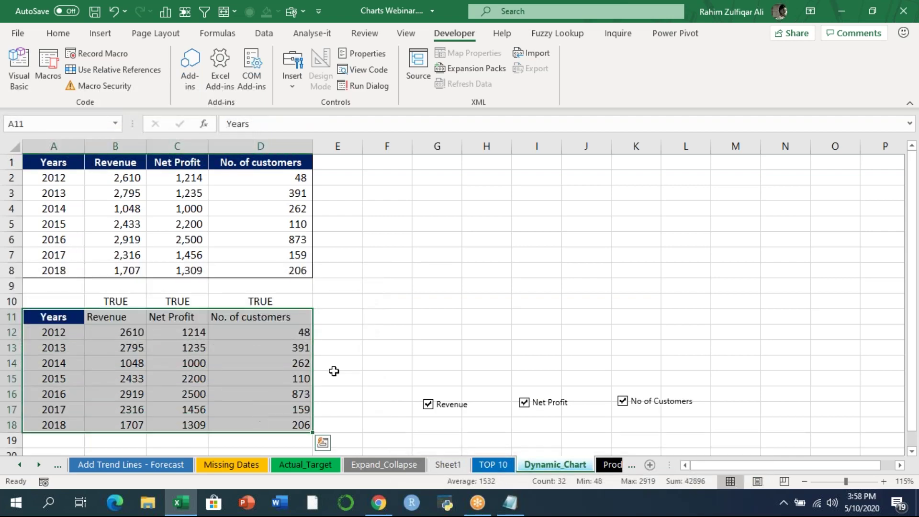
key(alt+F1)
drag(433, 214, 477, 193)
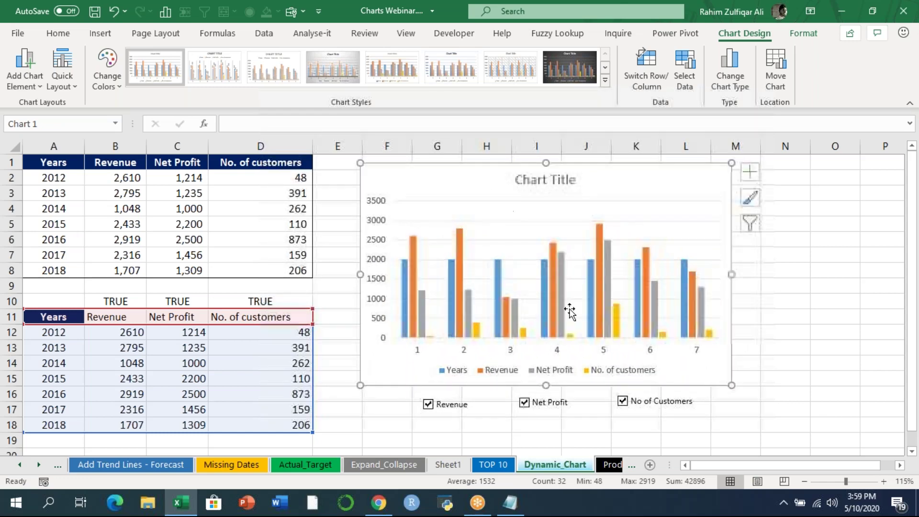
- Delete the chart's legend and remove the Years series
click(563, 375)
key(Delete)
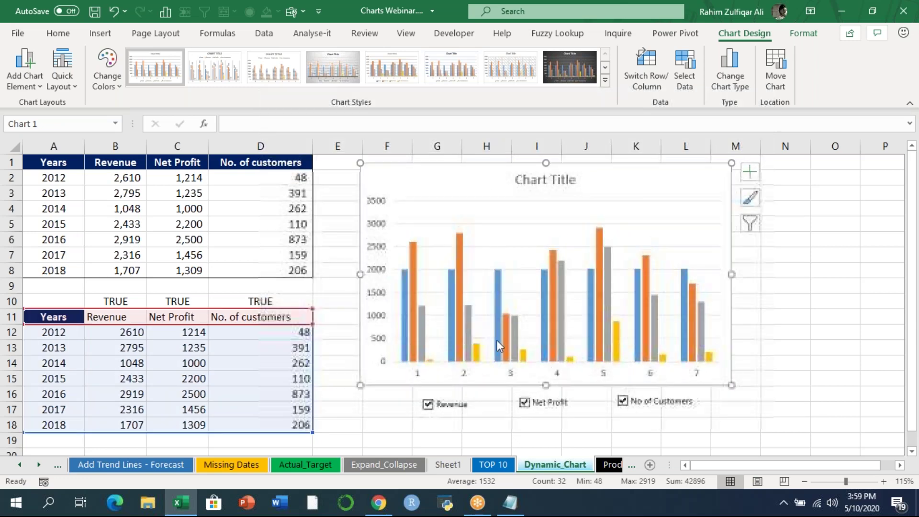
click(452, 343)
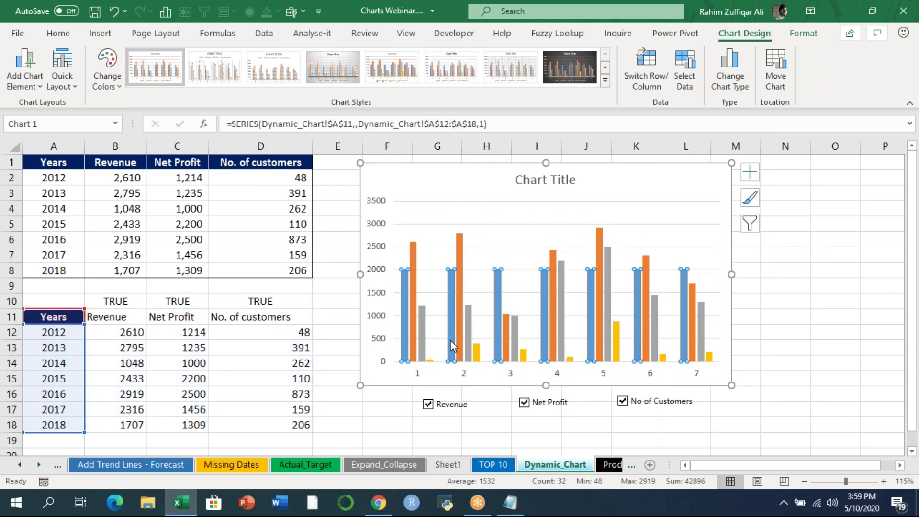
key(Delete)
right_click(511, 375)
key(Escape)
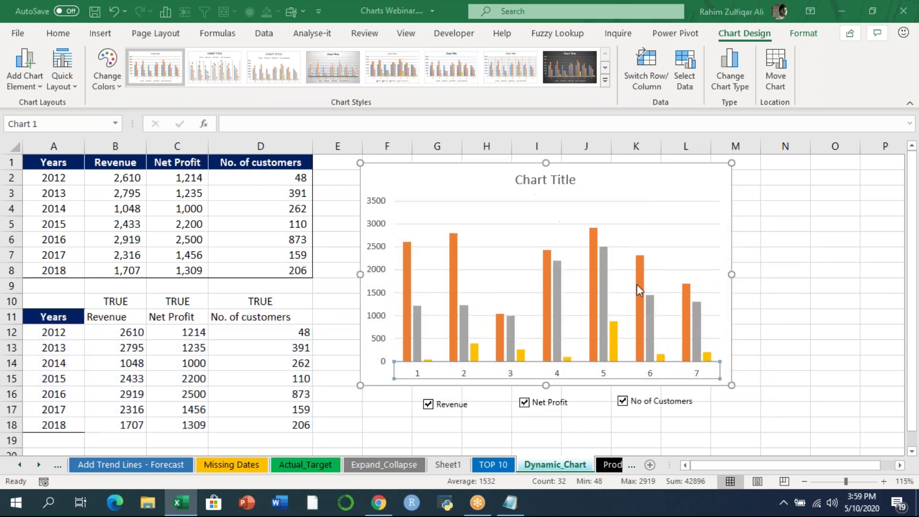
- Use the years in A12:A18 as the chart's horizontal axis labels
click(395, 247)
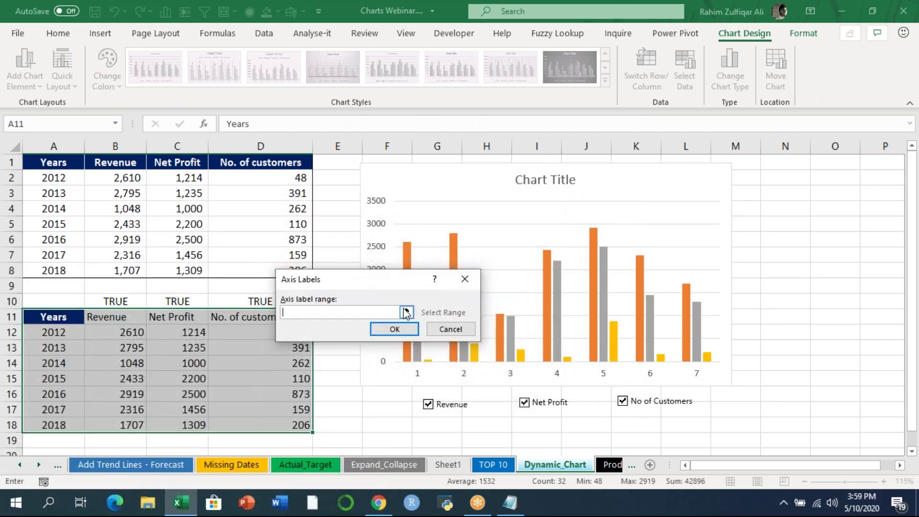
click(407, 313)
drag(64, 332, 68, 429)
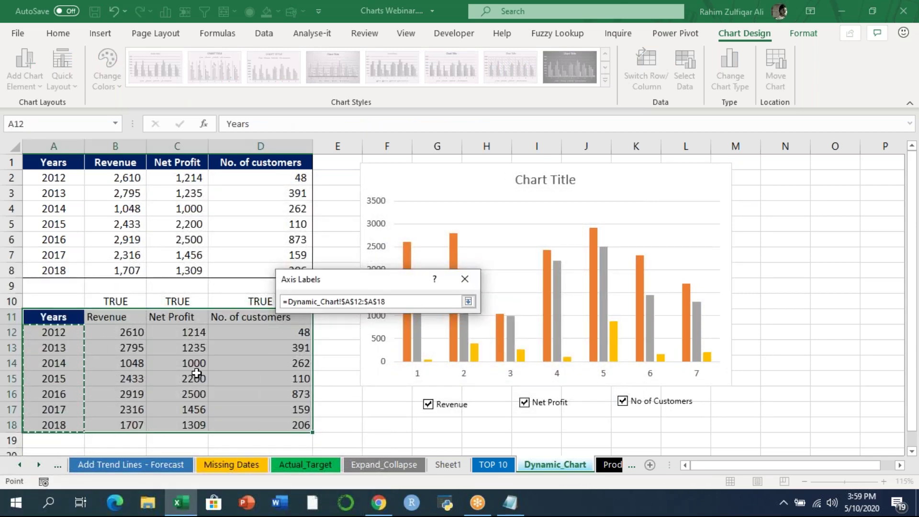
click(467, 301)
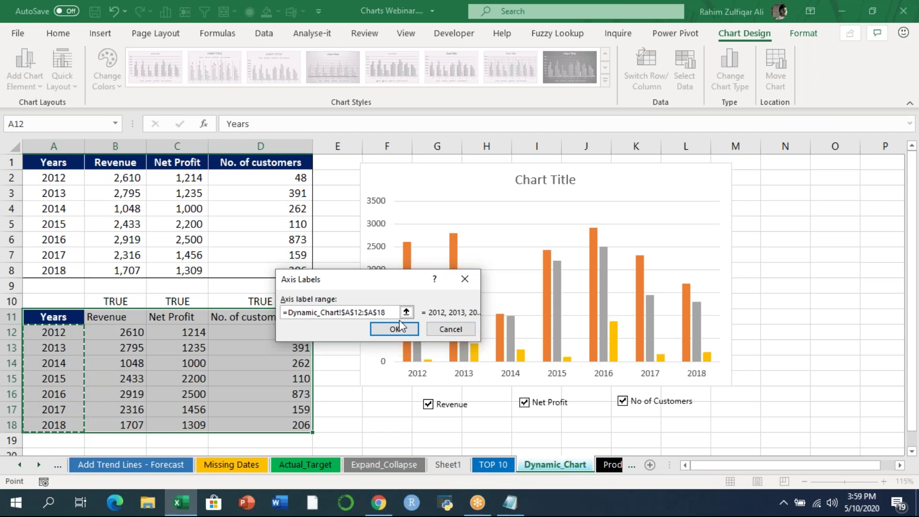
click(400, 326)
click(482, 398)
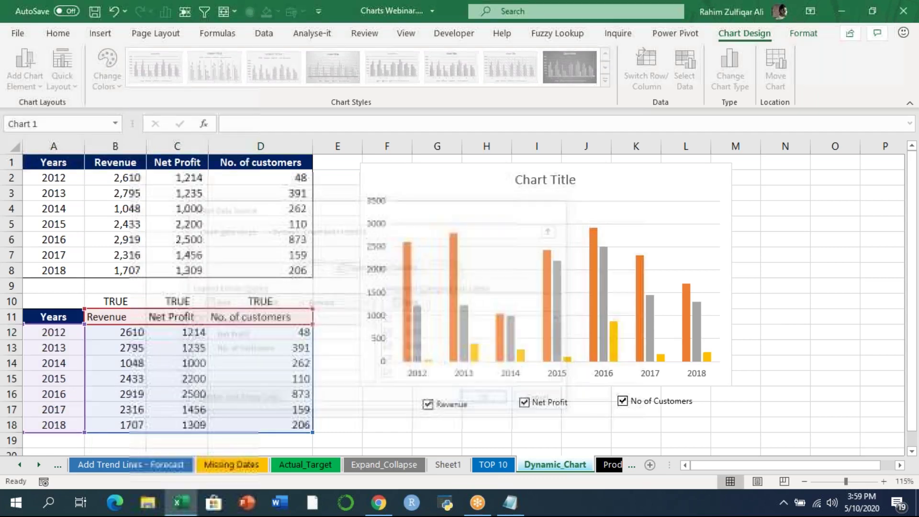
- Open Format Data Series for the Net Profit series
click(782, 331)
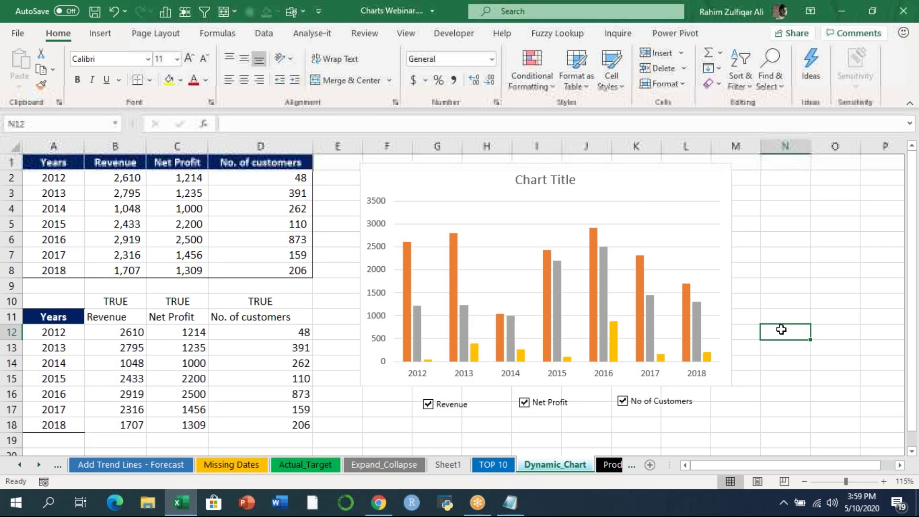
right_click(466, 331)
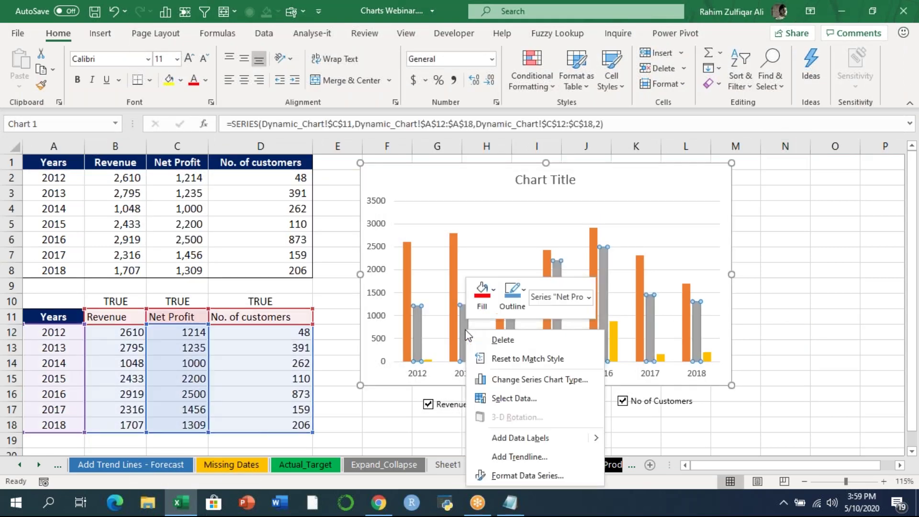
click(522, 471)
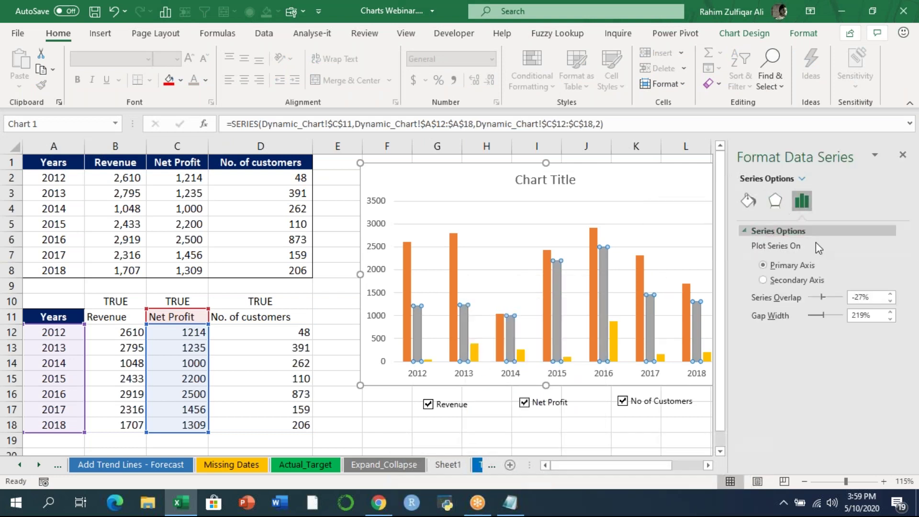
- Set Series Overlap to 100% so Revenue, Net Profit and customer columns layer per year
drag(823, 294, 841, 297)
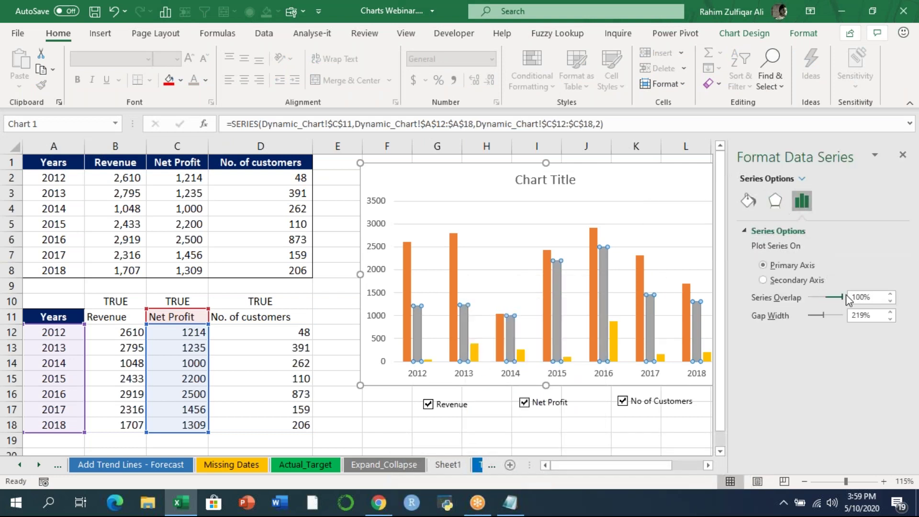
click(902, 157)
click(606, 345)
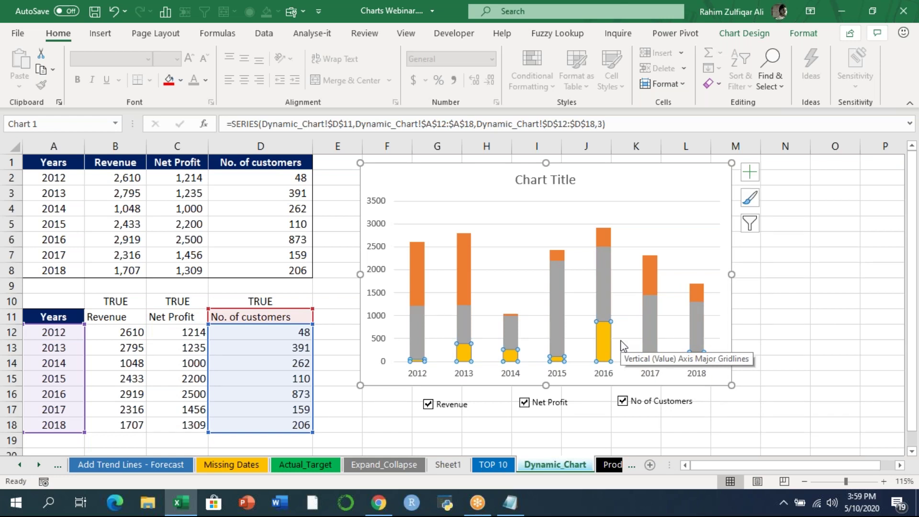
- Change the No. of customers series to a Line chart type in the Combo settings
right_click(623, 345)
click(669, 246)
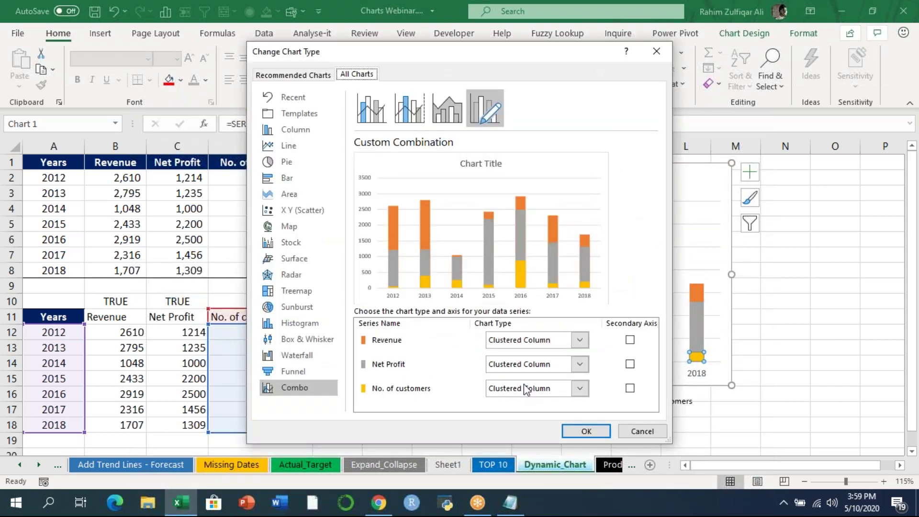
click(527, 390)
click(506, 178)
click(583, 432)
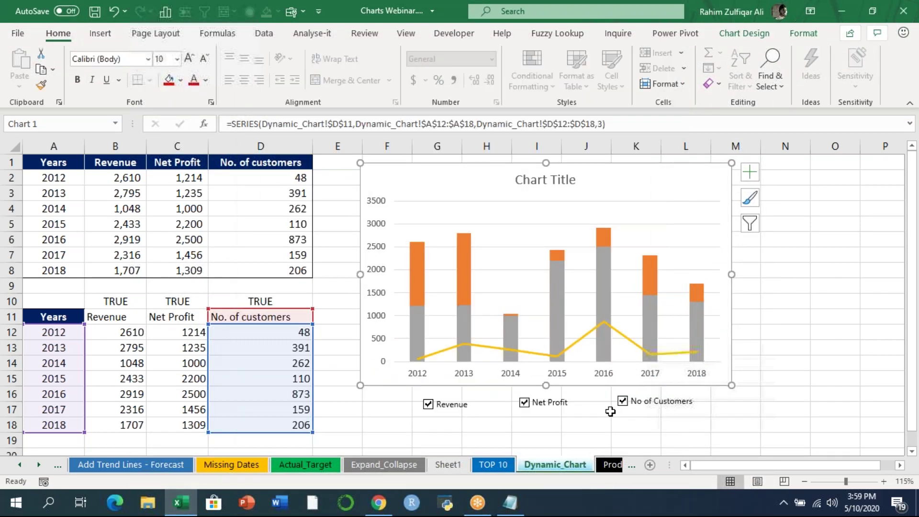
click(785, 363)
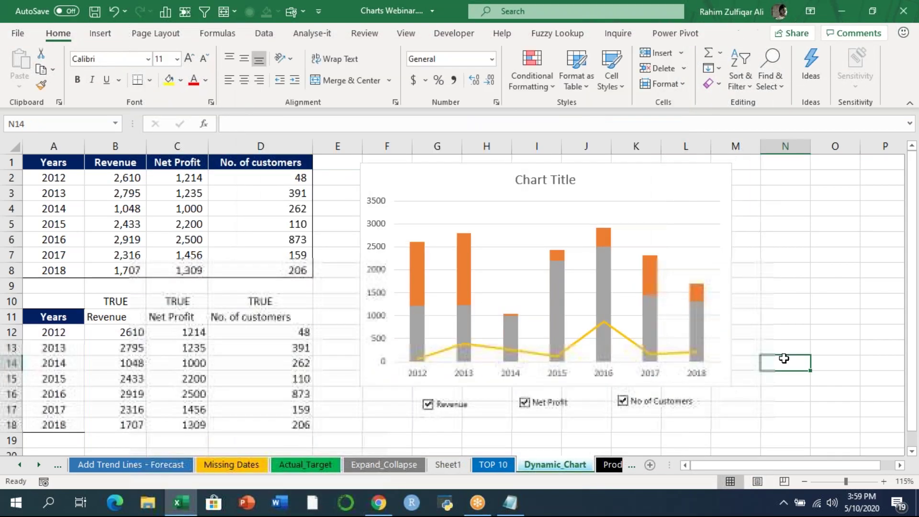
- Untick Revenue, Net Profit and No of Customers so each series drops out of the chart
click(428, 405)
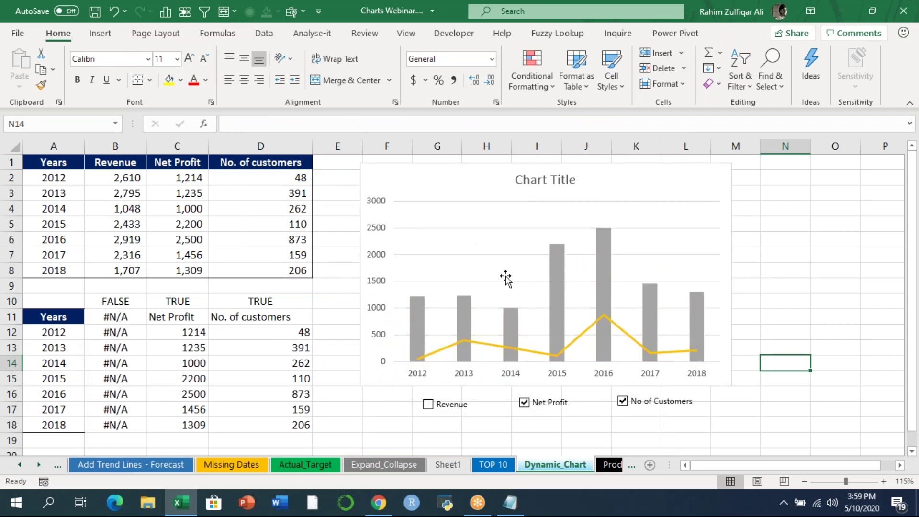
drag(117, 317, 117, 423)
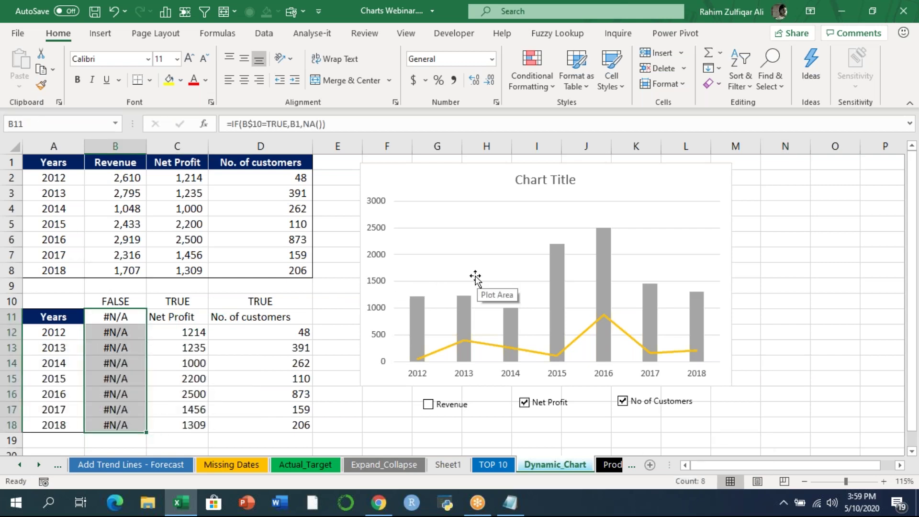
click(525, 402)
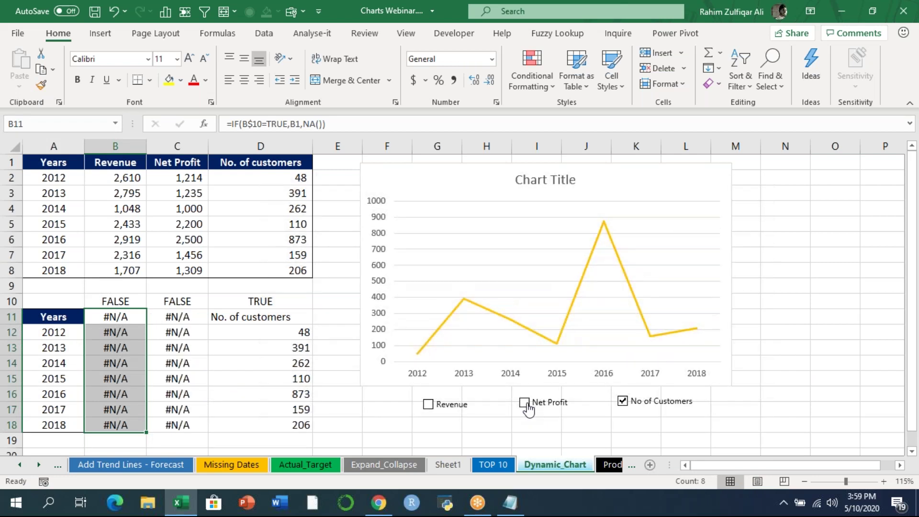
click(622, 403)
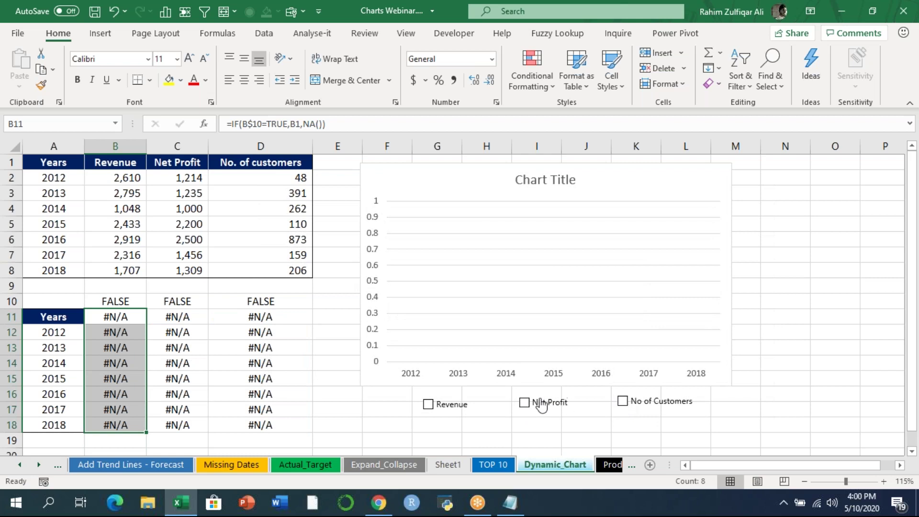
- Tick all three series back on, ending with Revenue, Net Profit and No of Customers plotted
click(525, 403)
click(440, 406)
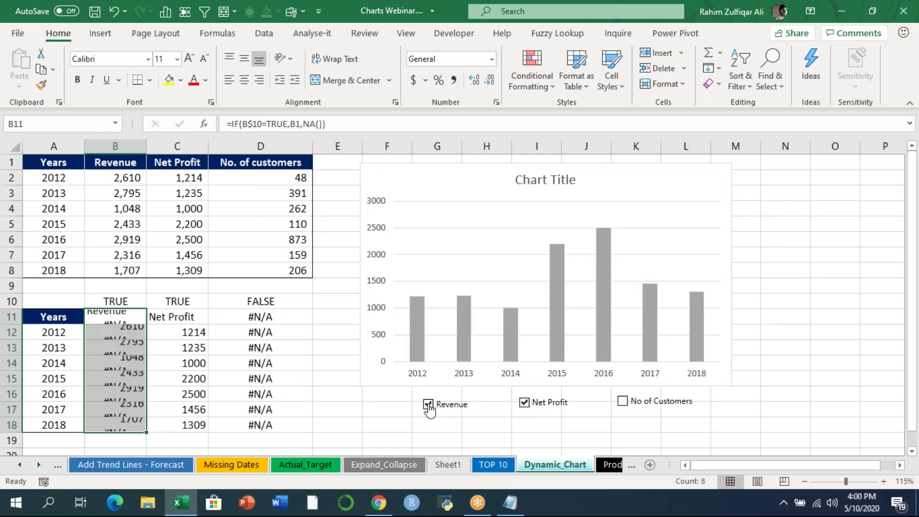
click(623, 402)
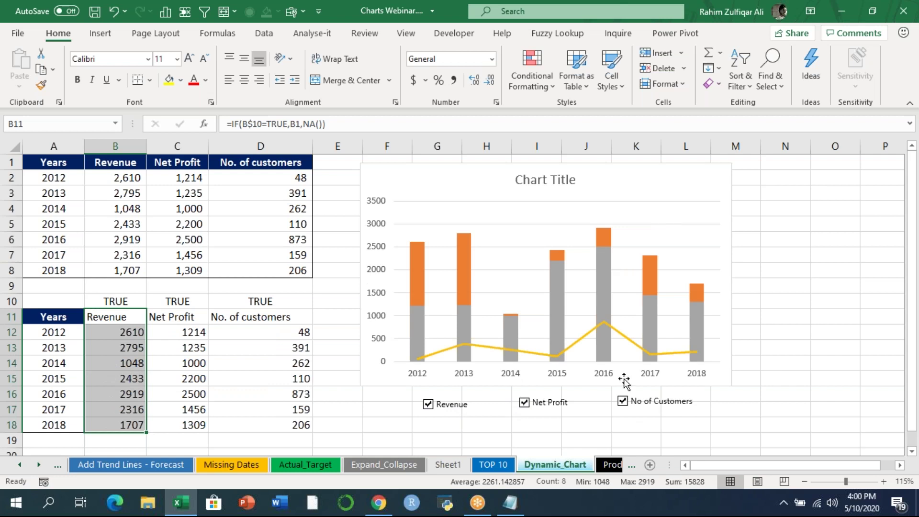
click(623, 400)
click(524, 403)
click(525, 402)
click(622, 401)
click(123, 318)
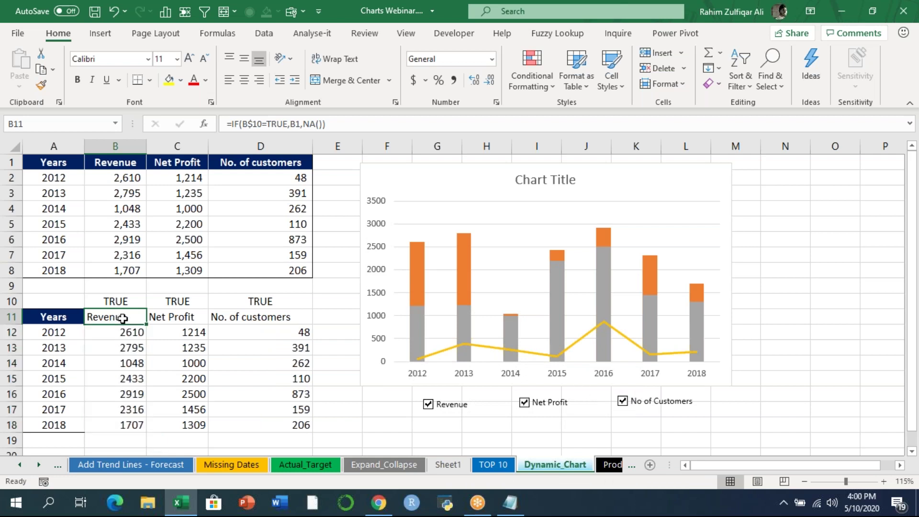
click(672, 26)
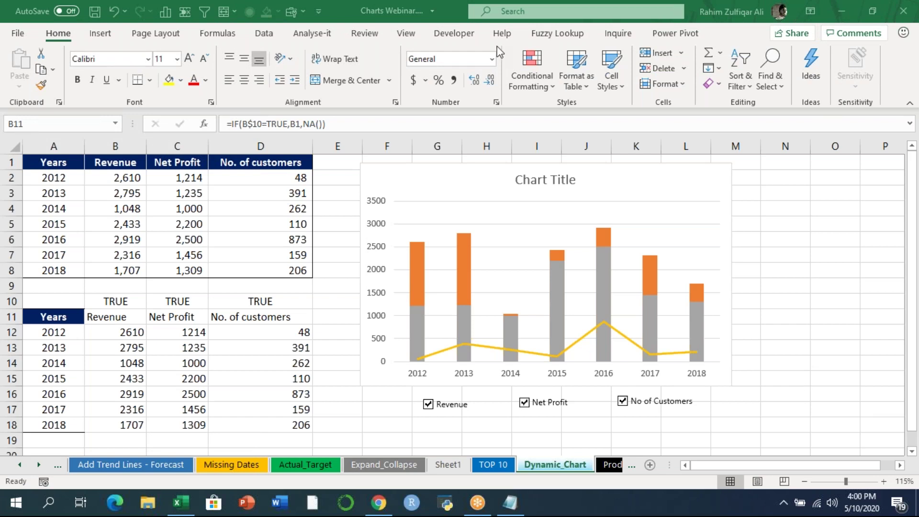
- Pick Check Box (Form Control) from the Developer Insert list, then cancel drawing by selecting E6
click(463, 40)
click(463, 39)
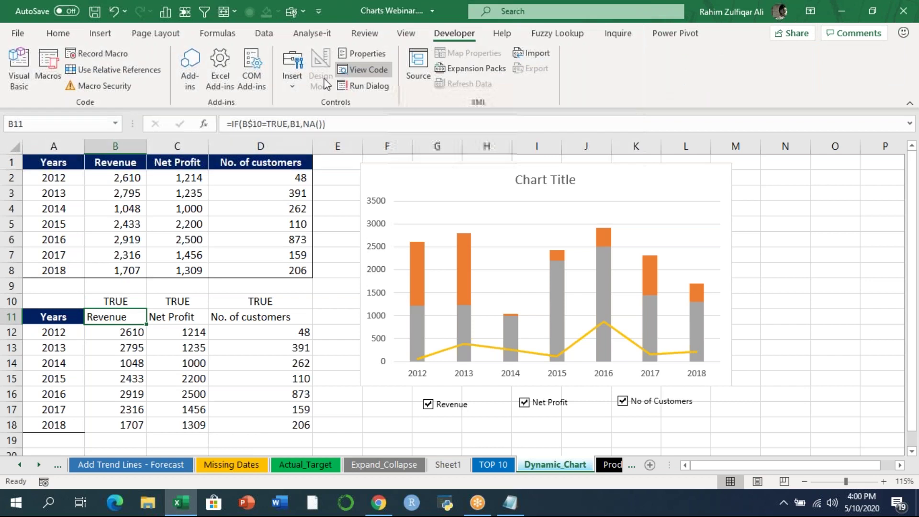
click(295, 81)
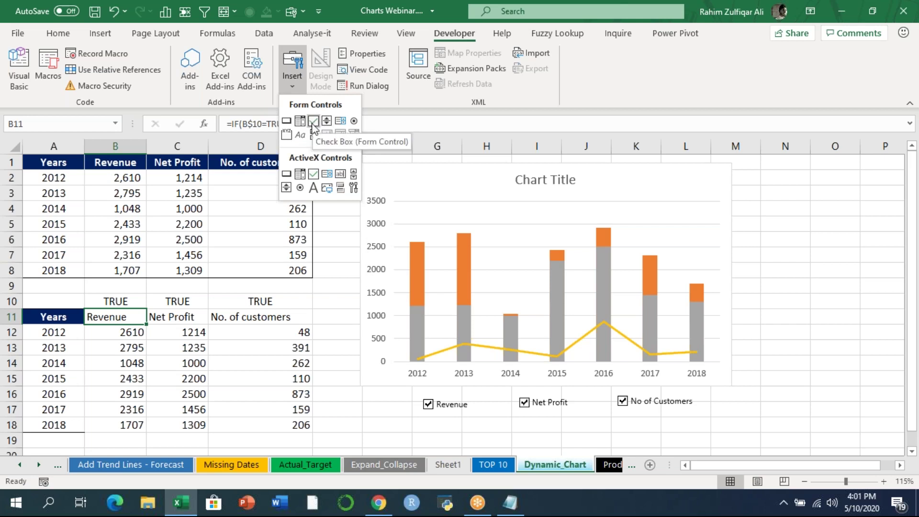
click(313, 121)
click(325, 238)
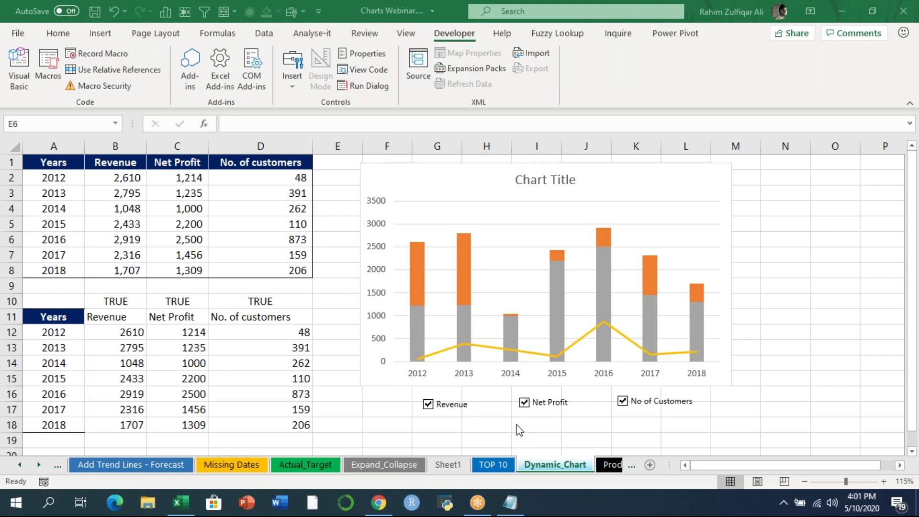
- Move through the worksheets with Ctrl+Page Down to reach the TreeMap sheet
key(ctrl+Page_Down)
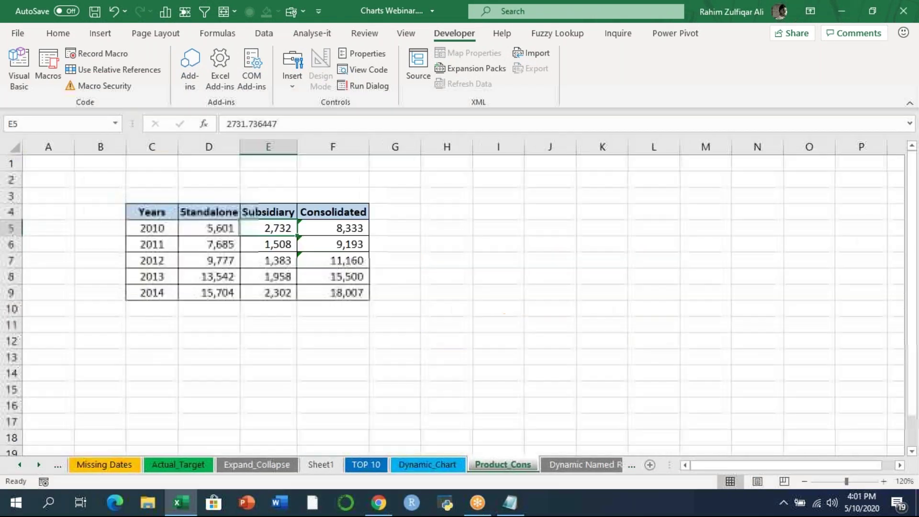
key(ctrl+Page_Down)
key(ctrl+Page_Down)
key(ctrl+Page_Down)
key(ctrl+Page_Down)
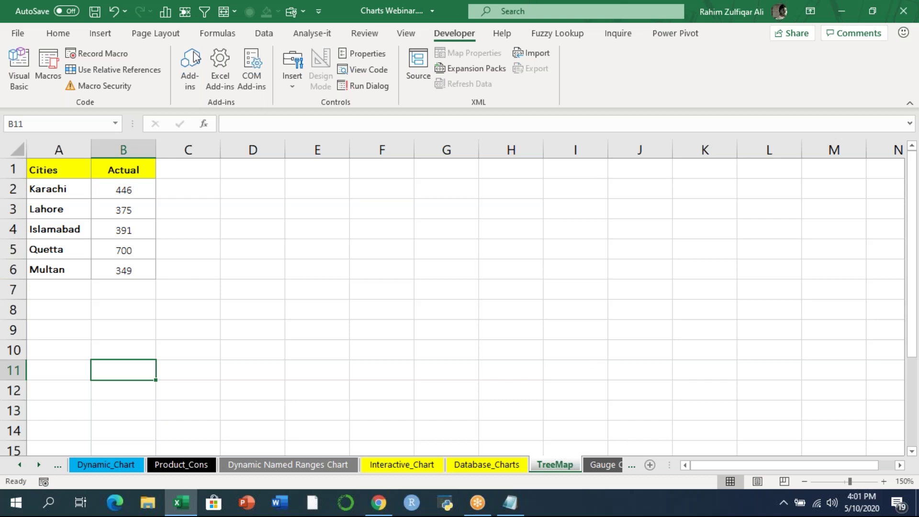
- Select the Cities and Actual table A1:B6 with the Insert tab showing
click(111, 34)
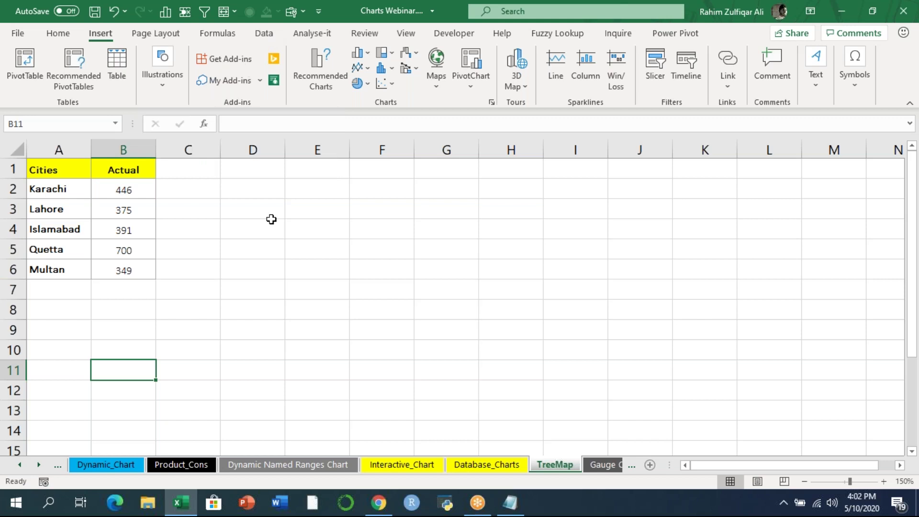
click(111, 208)
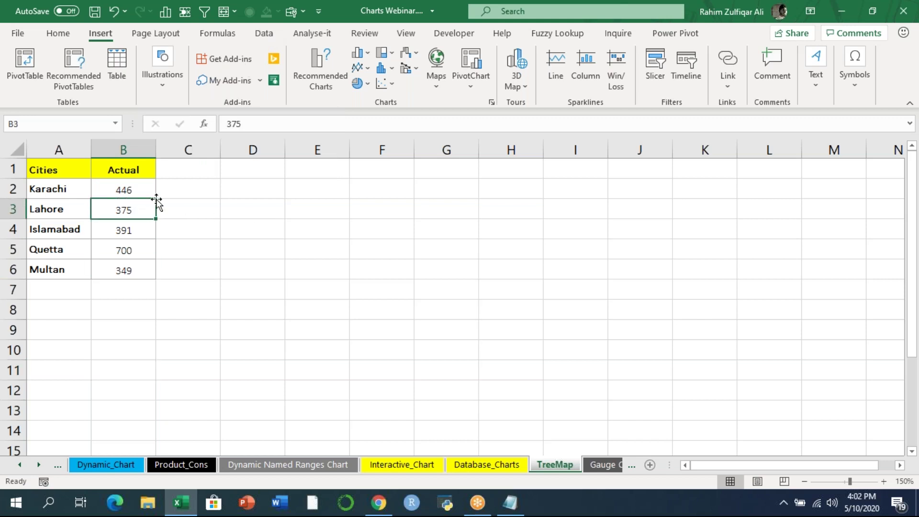
click(58, 171)
drag(58, 171, 123, 266)
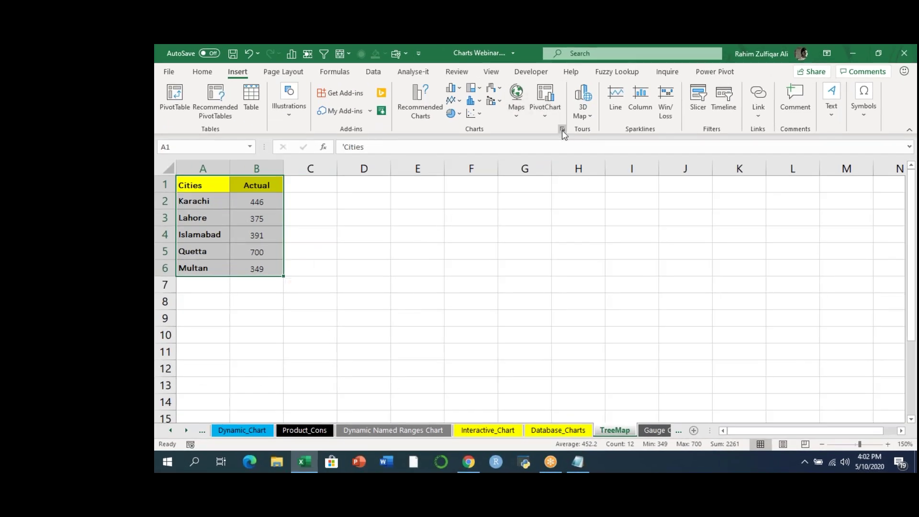
- Insert a Treemap chart of the cities' Actual values from the All Charts list
click(562, 129)
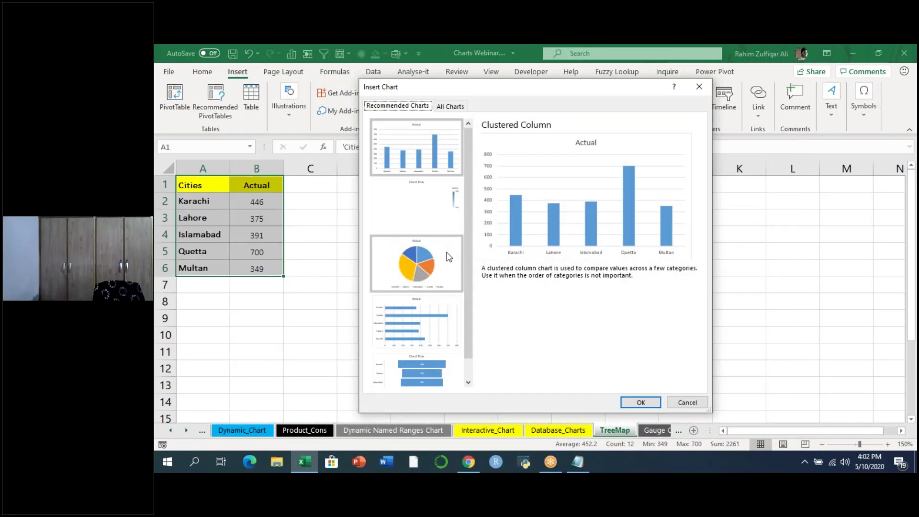
click(467, 364)
drag(468, 363, 467, 340)
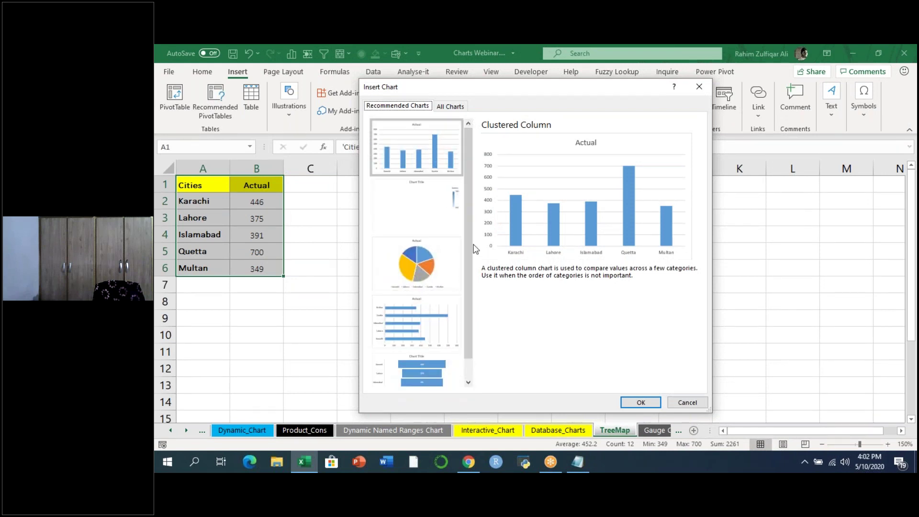
click(461, 106)
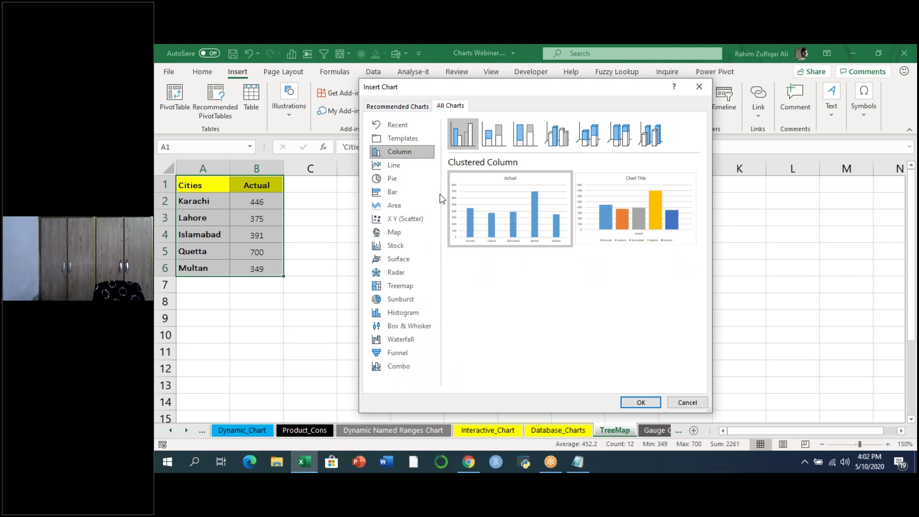
click(397, 287)
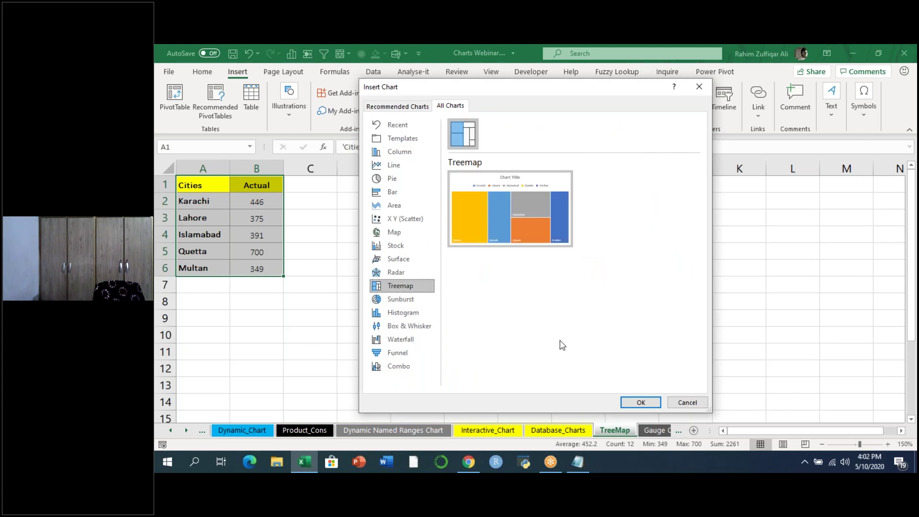
click(627, 402)
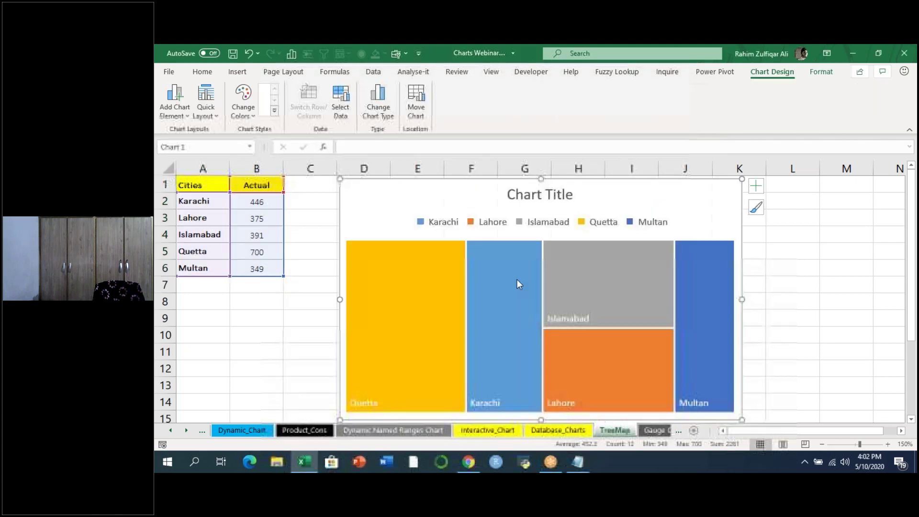
- Collapse the ribbon to enlarge the sheet view and deselect the chart at C9
click(201, 73)
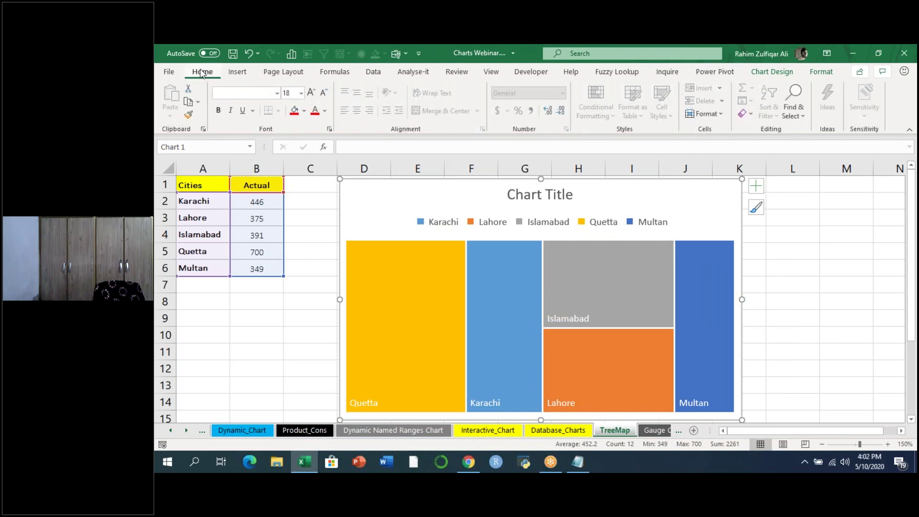
double_click(202, 73)
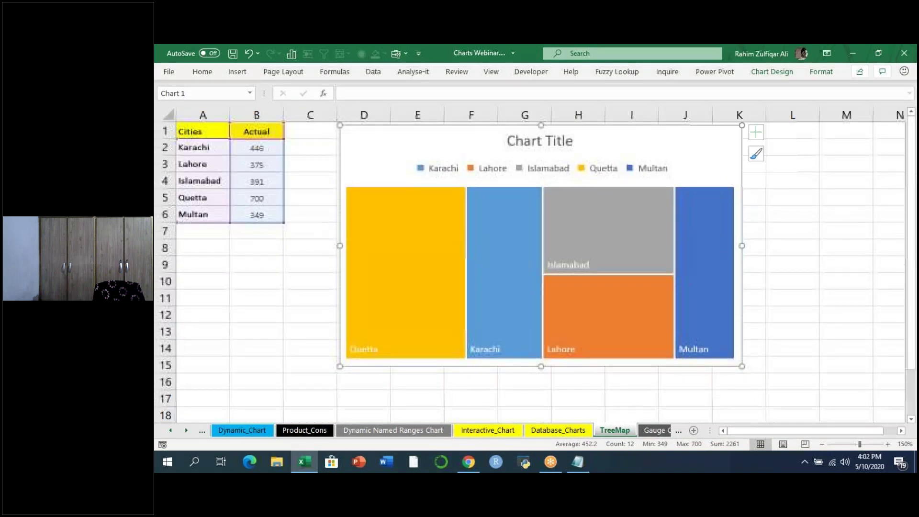
click(302, 262)
mouse_move(463, 243)
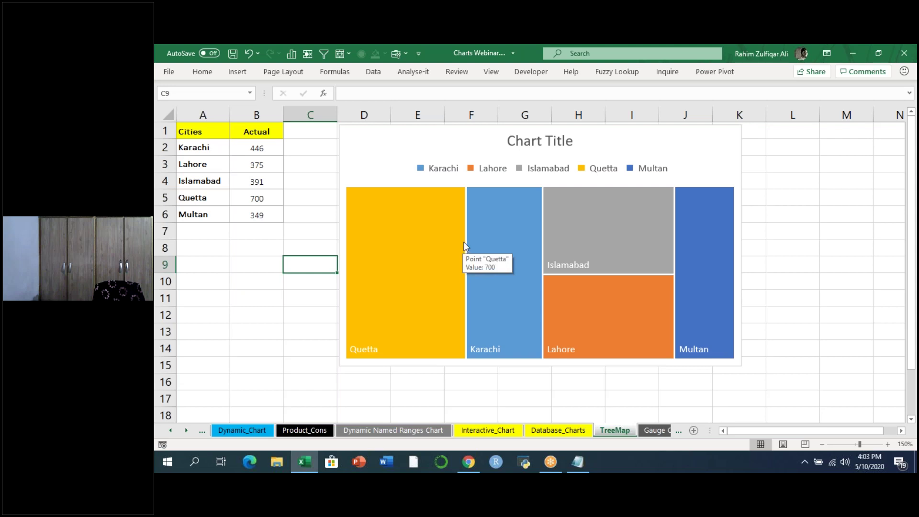
- Turn on data labels for the city treemap chart
click(688, 134)
click(758, 132)
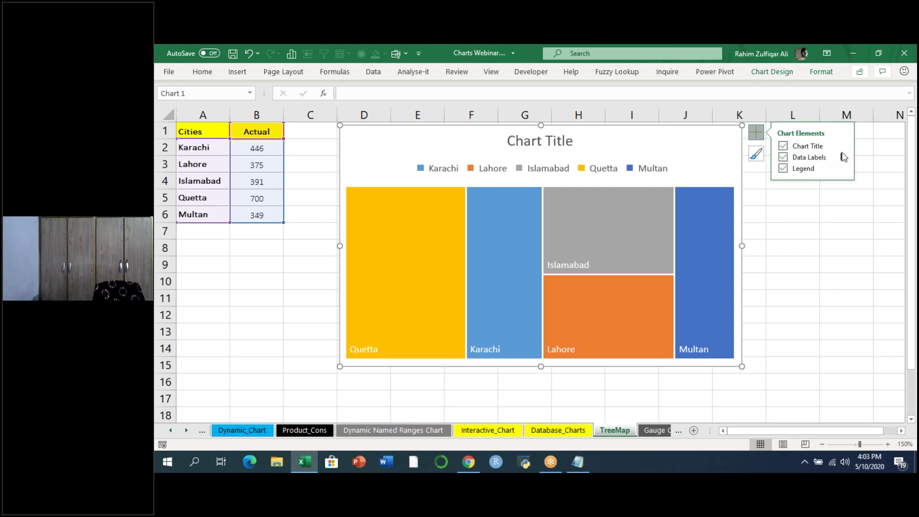
click(904, 164)
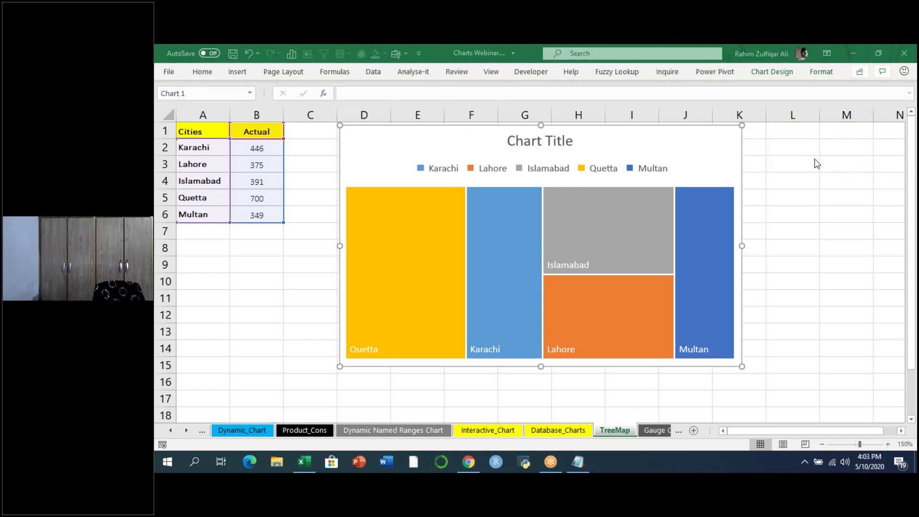
click(757, 132)
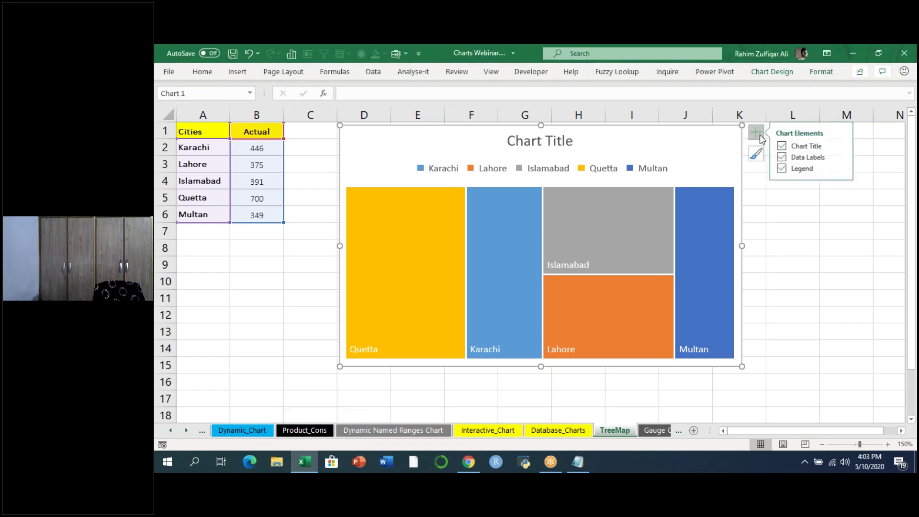
click(841, 157)
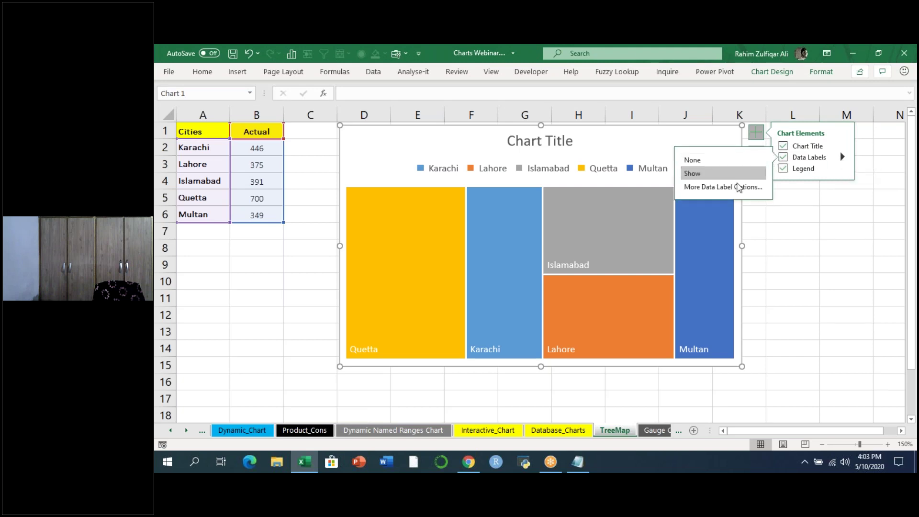
- Make the treemap labels show each city's name and Actual value, e.g. 'Quetta, 700'
click(725, 187)
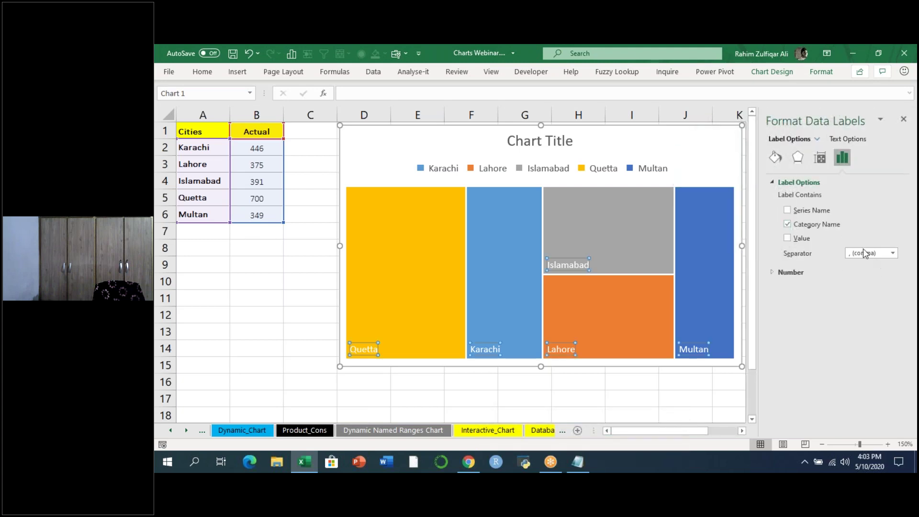
click(797, 238)
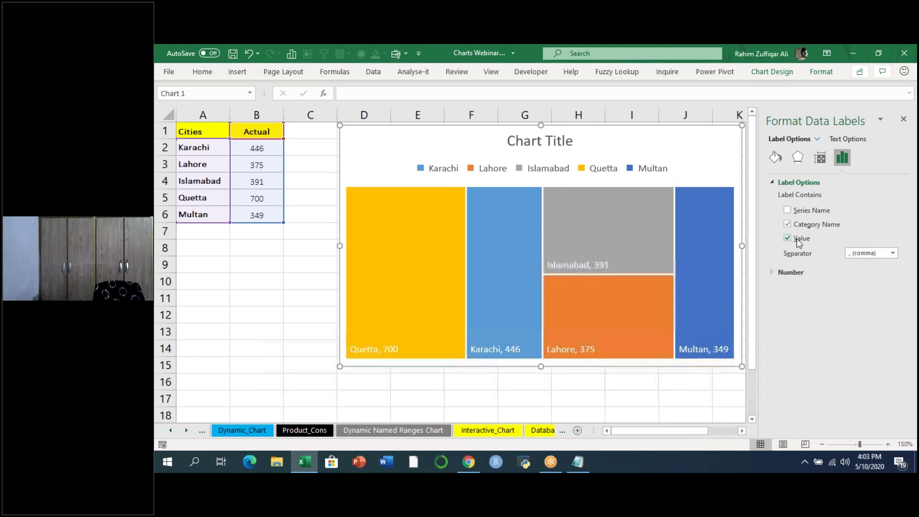
click(814, 213)
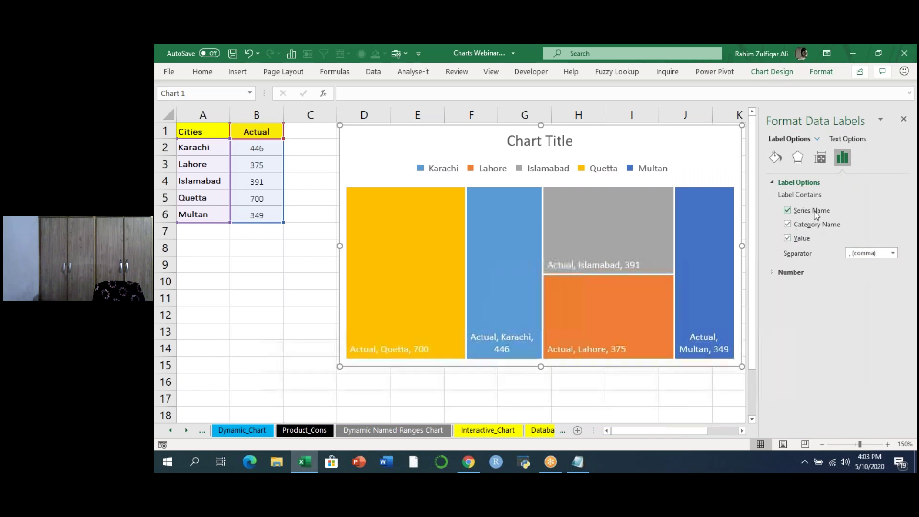
click(814, 212)
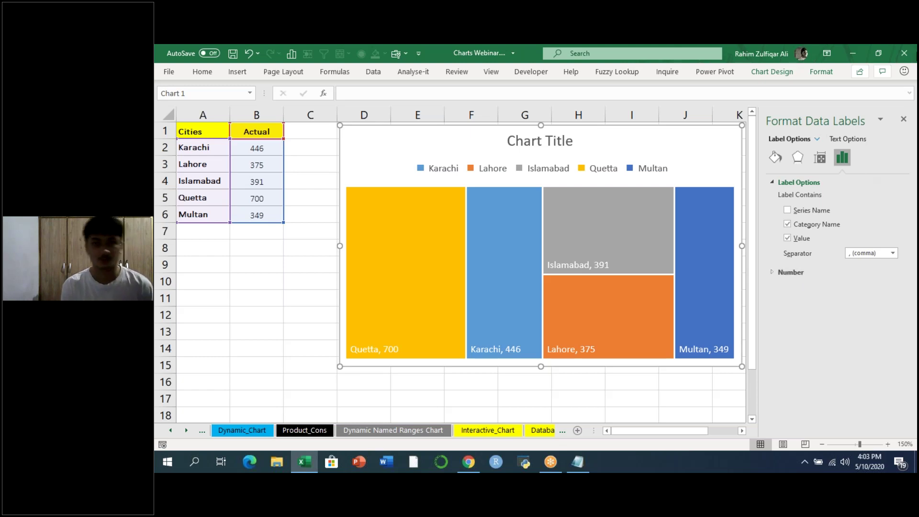
click(903, 119)
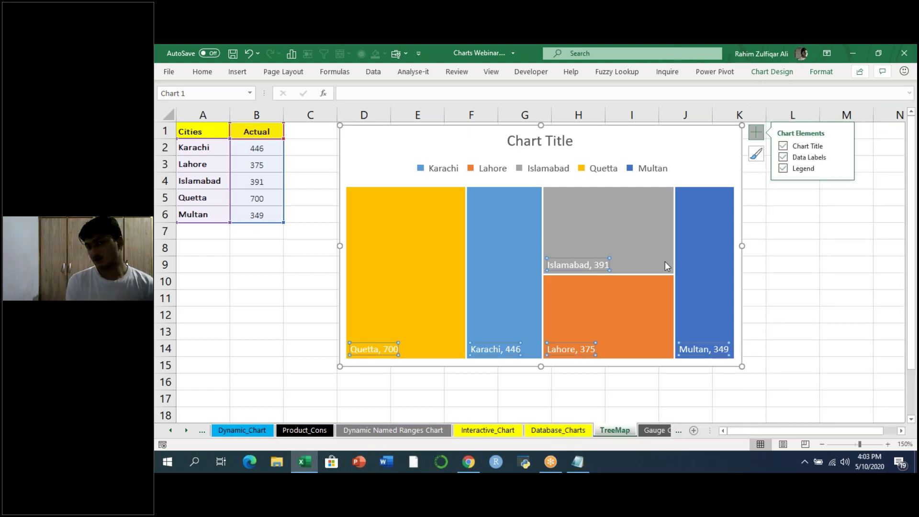
click(565, 395)
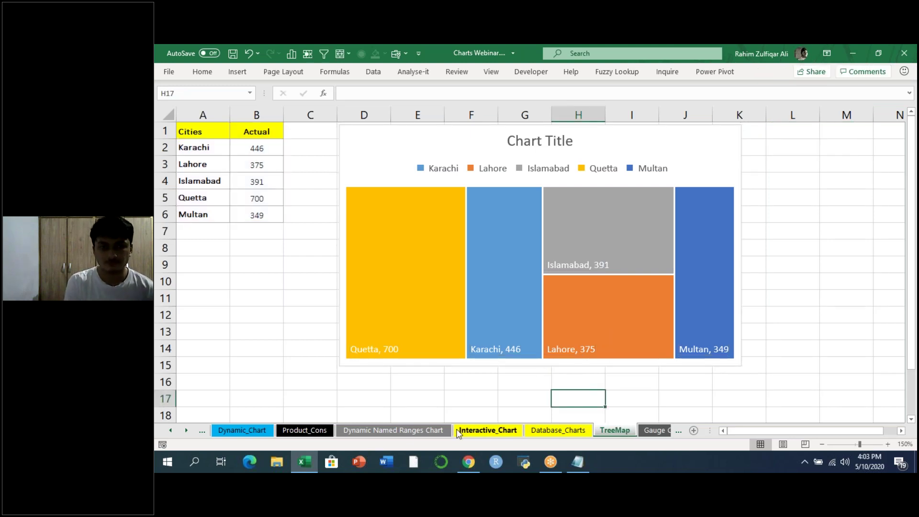
- Switch to the Product_Cons sheet and select the 2010–2014 table C4:F9
click(256, 431)
click(292, 430)
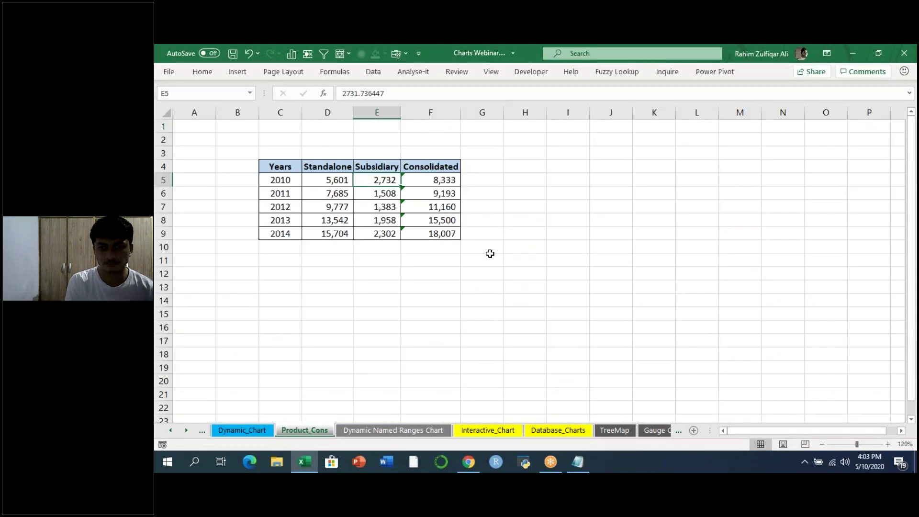
click(525, 247)
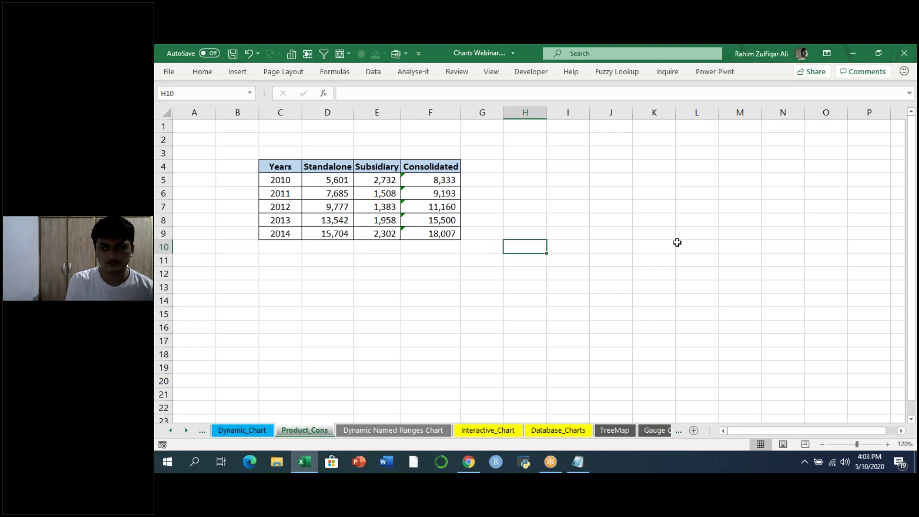
click(714, 62)
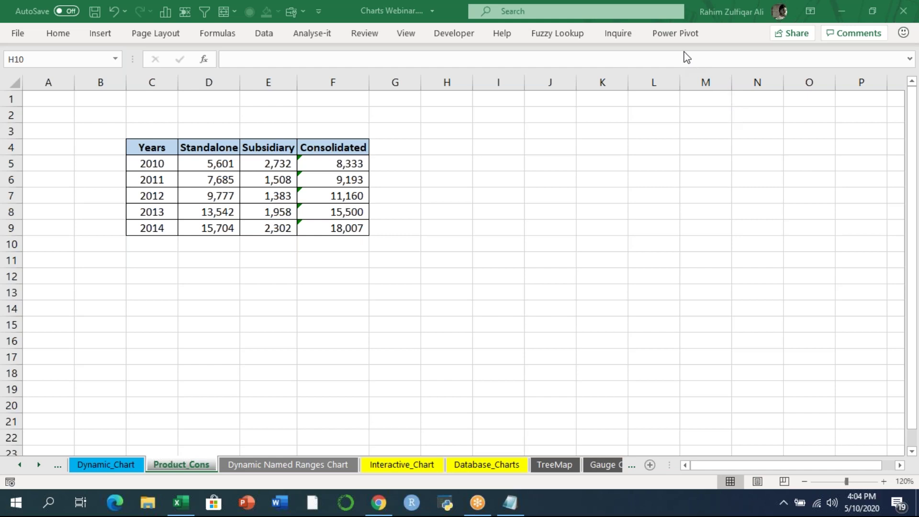
click(446, 194)
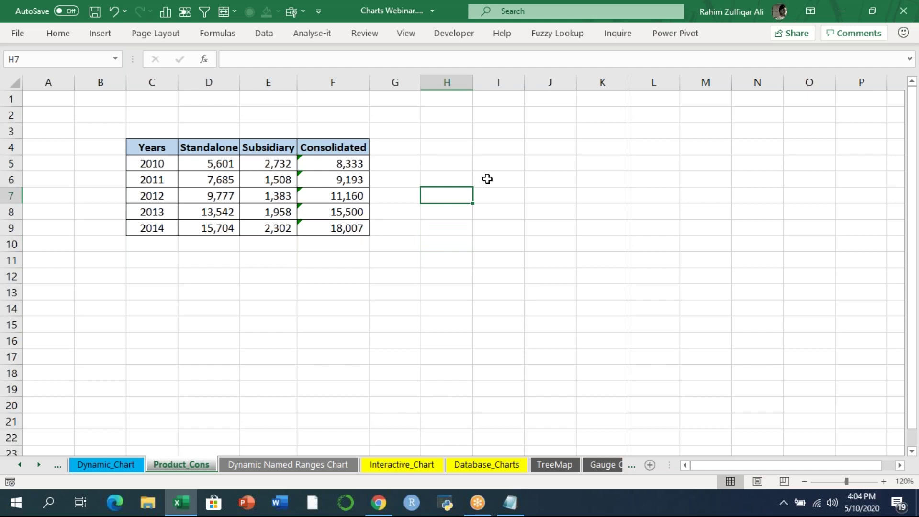
drag(148, 145, 335, 227)
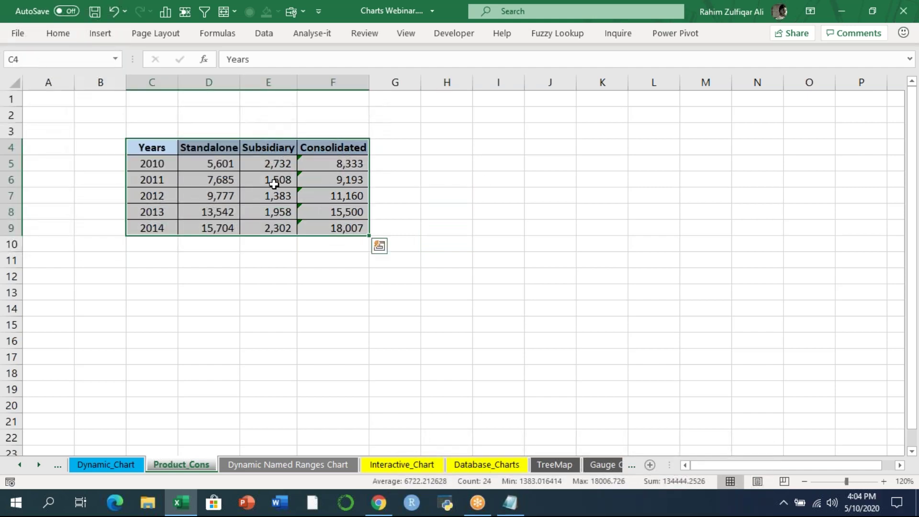
click(101, 35)
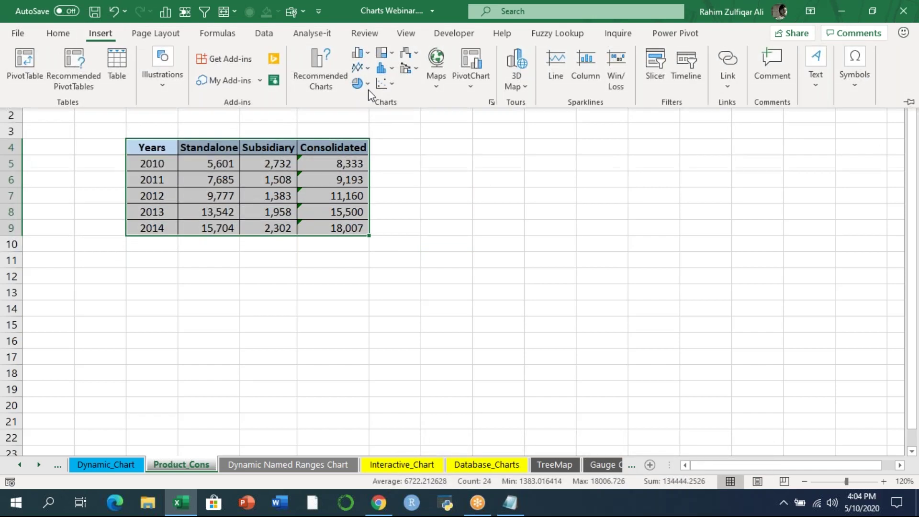
- Insert a stacked column chart right of the table and delete its Years series
click(368, 55)
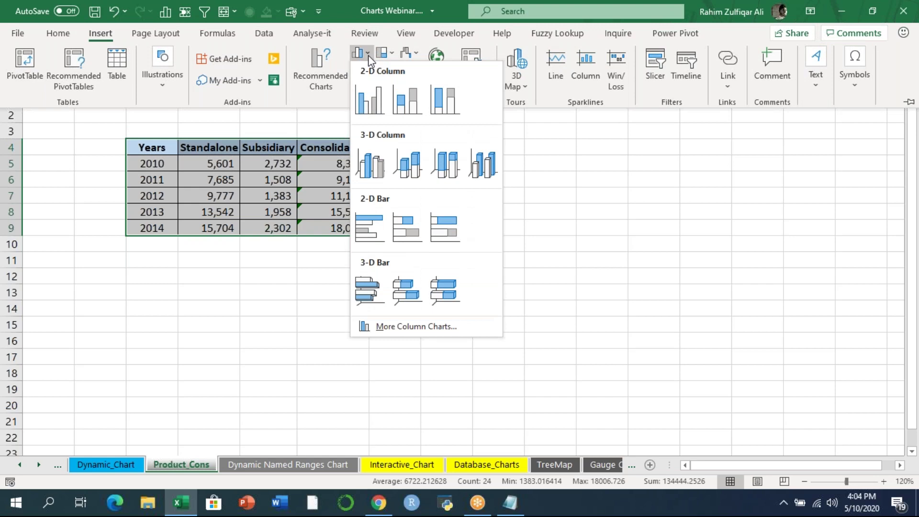
click(406, 99)
drag(433, 174, 524, 126)
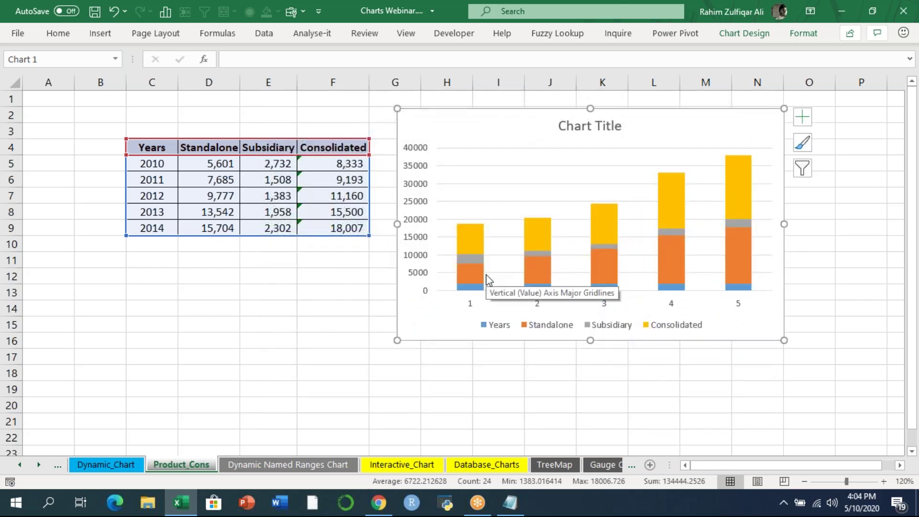
click(471, 293)
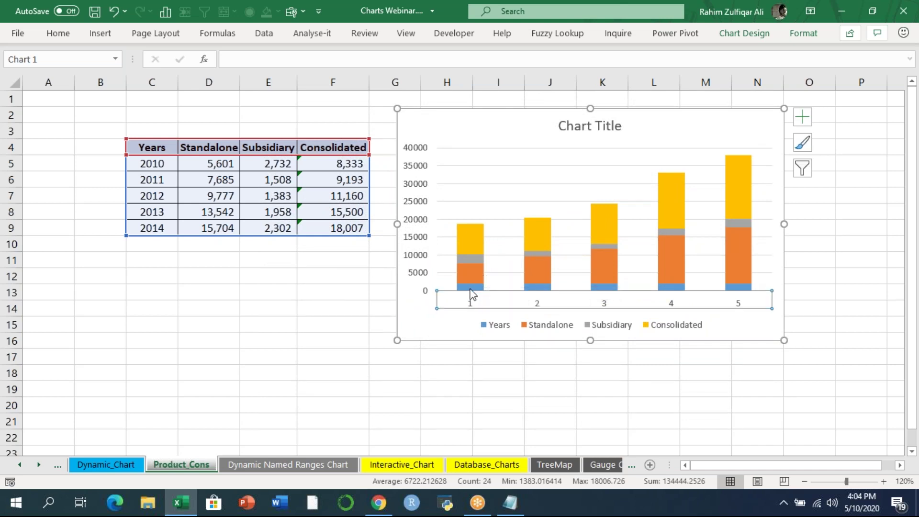
click(471, 288)
key(Delete)
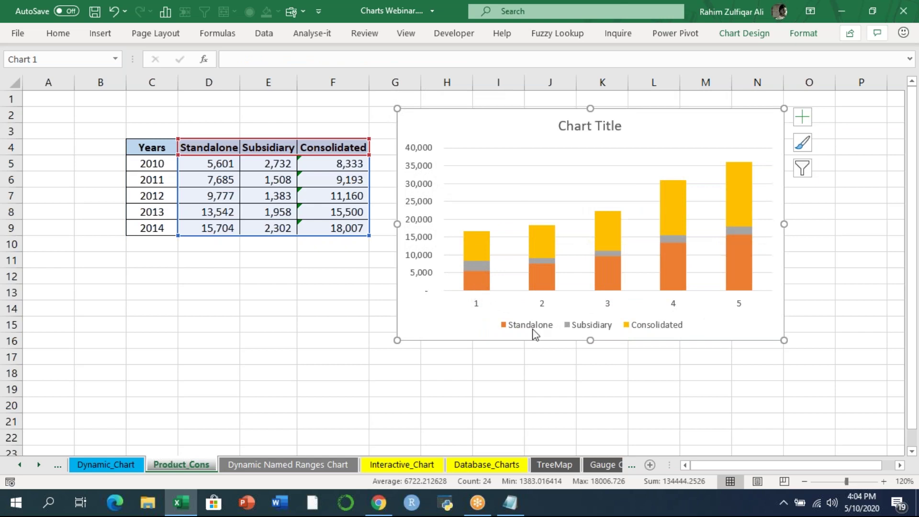
right_click(608, 305)
- Set the chart's horizontal axis labels to the years in C5:C9
click(655, 216)
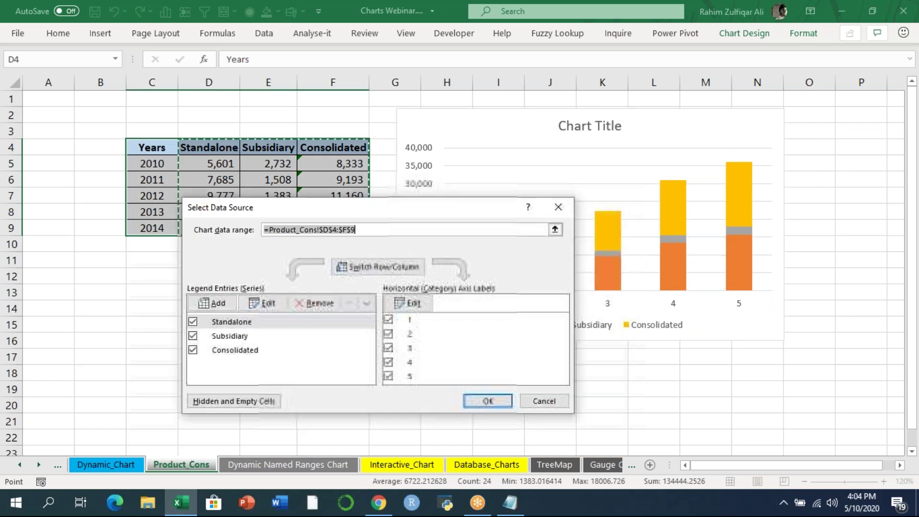
click(406, 301)
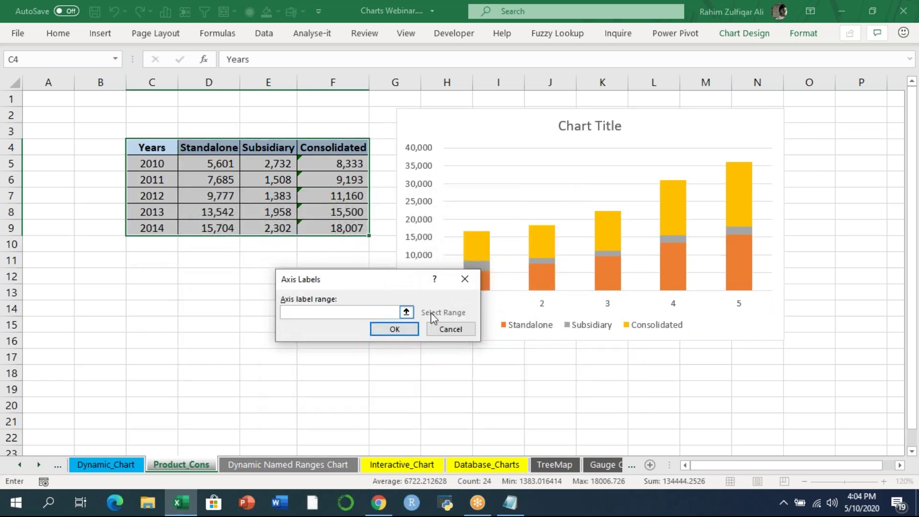
click(407, 311)
drag(149, 159, 152, 228)
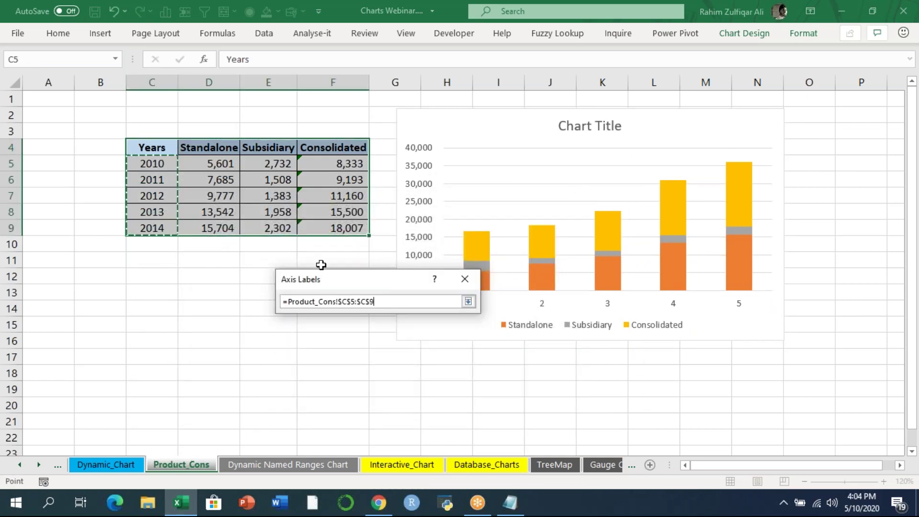
click(468, 301)
click(397, 330)
click(498, 401)
- Delete the stacked column chart from the Product_Cons sheet
click(550, 373)
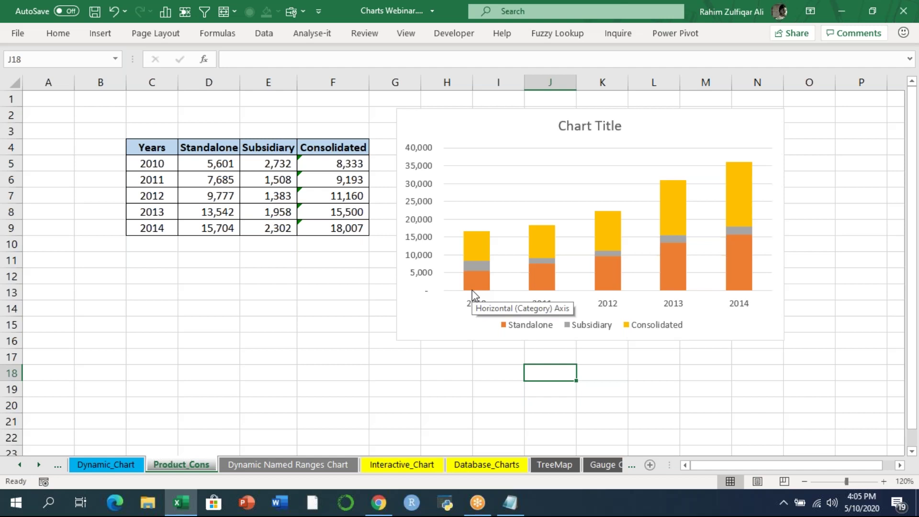
click(492, 139)
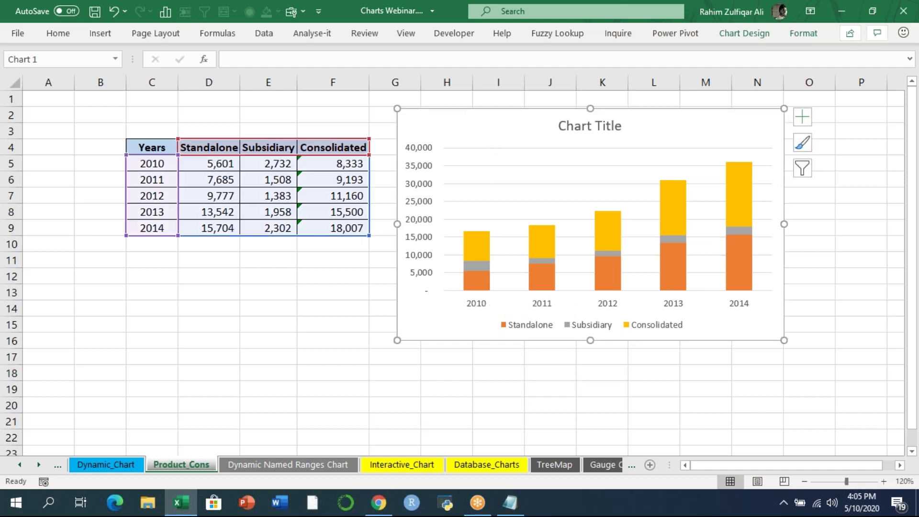
key(Delete)
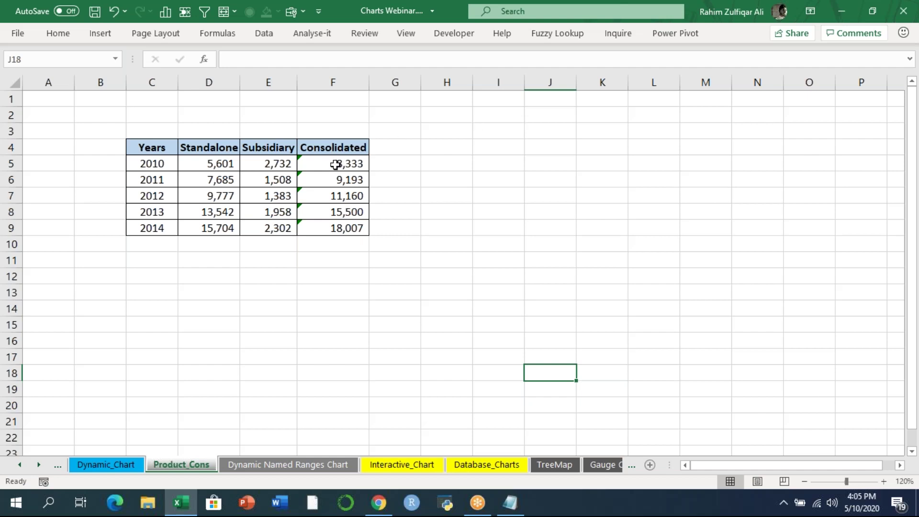
- Insert two blank rows above the 2011 and 2012 rows
click(339, 180)
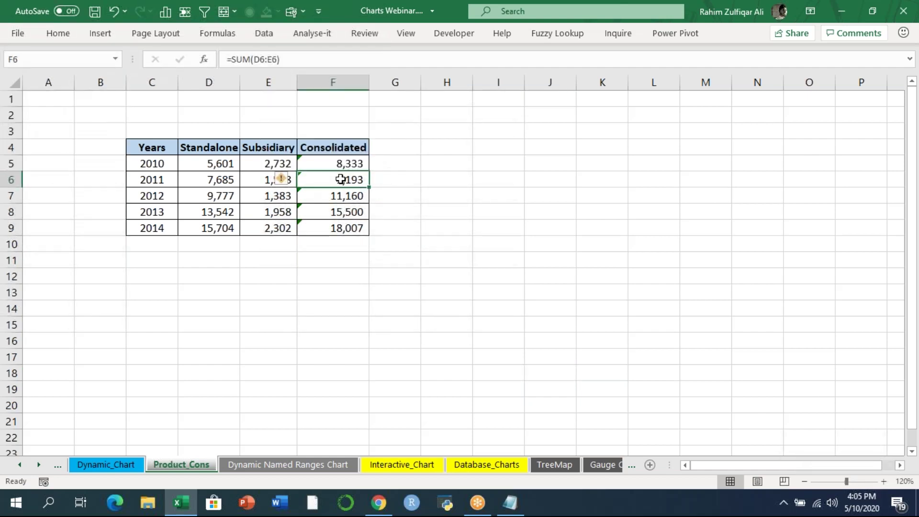
key(alt+i)
key(r)
key(F4)
key(Down)
key(Down)
key(Down)
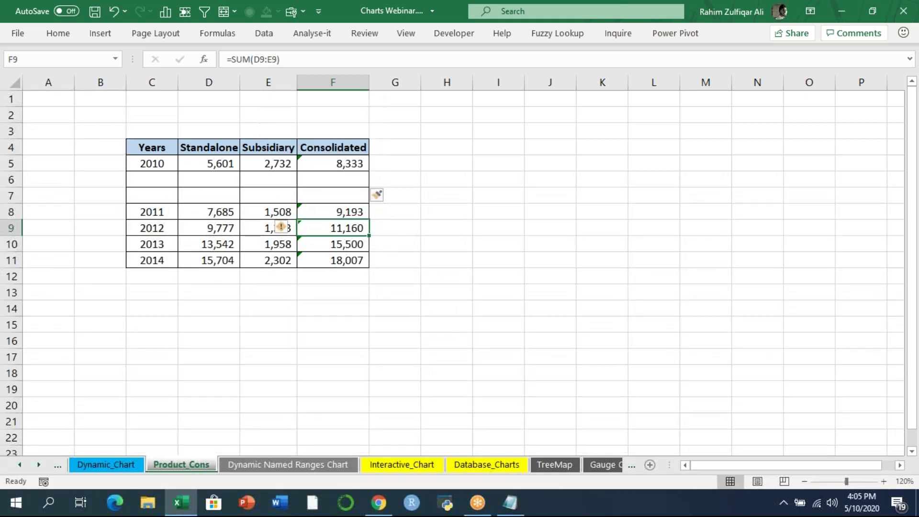
key(F4)
key(F4)
- Insert two blank rows above 2013 and 2014, removing one accidental extra row
key(Down)
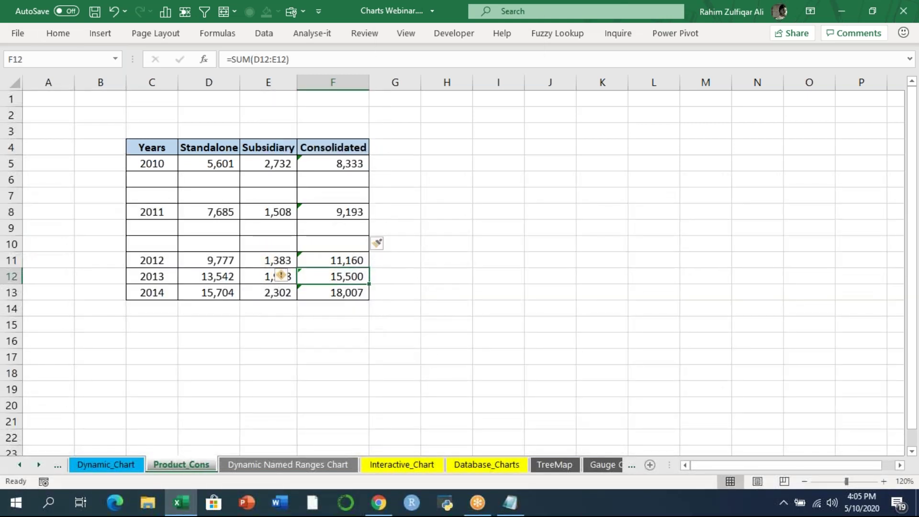
key(F4)
key(F4)
key(F4)
key(Down)
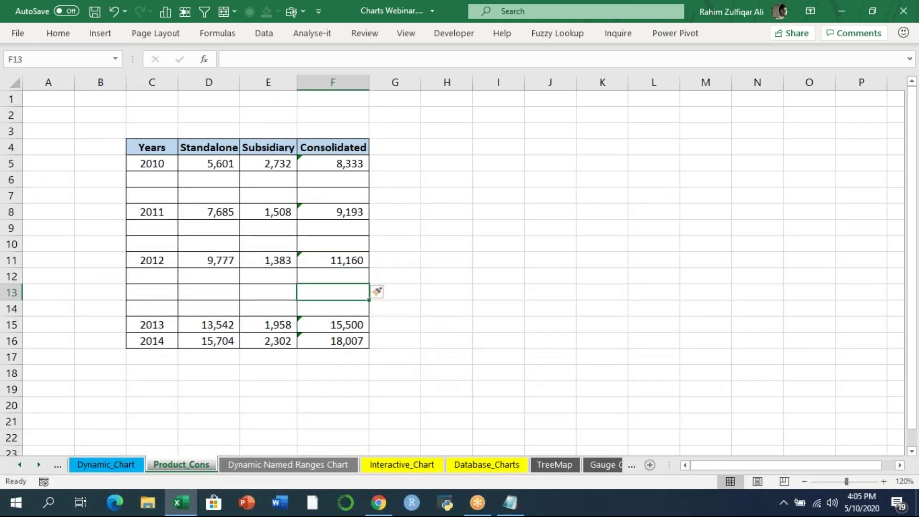
key(shift+space)
key(ctrl+minus)
key(Down)
key(Down)
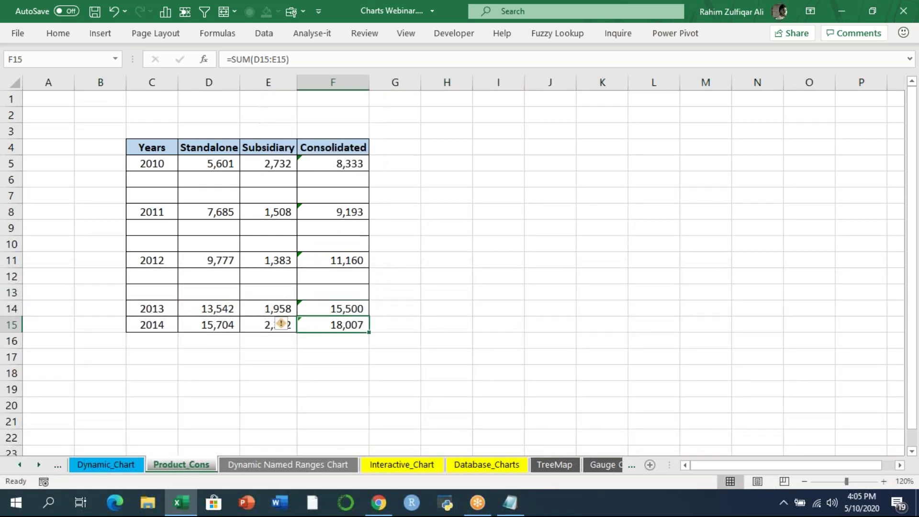
key(alt+h)
key(i)
key(r)
key(F4)
key(Up)
key(Up)
key(Up)
key(Up)
key(Up)
key(Up)
key(Up)
key(Up)
key(Up)
key(Up)
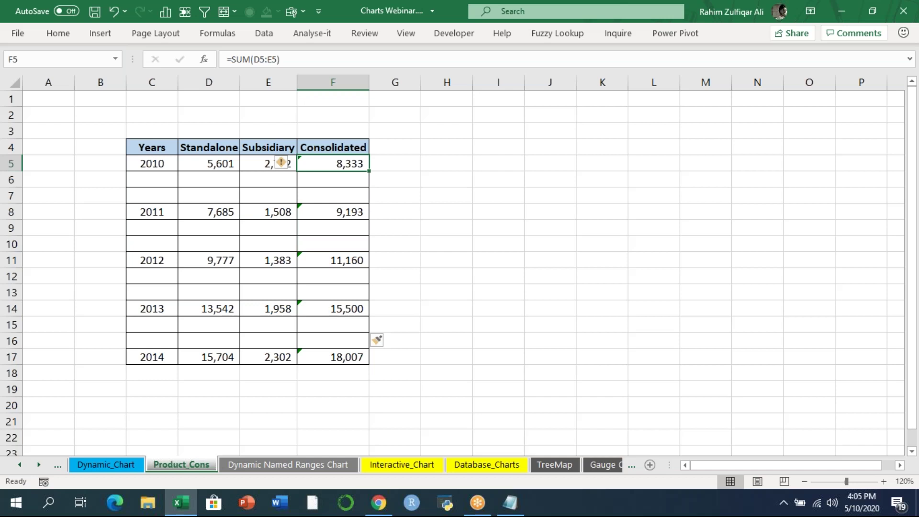
key(Left)
key(Left)
key(Left)
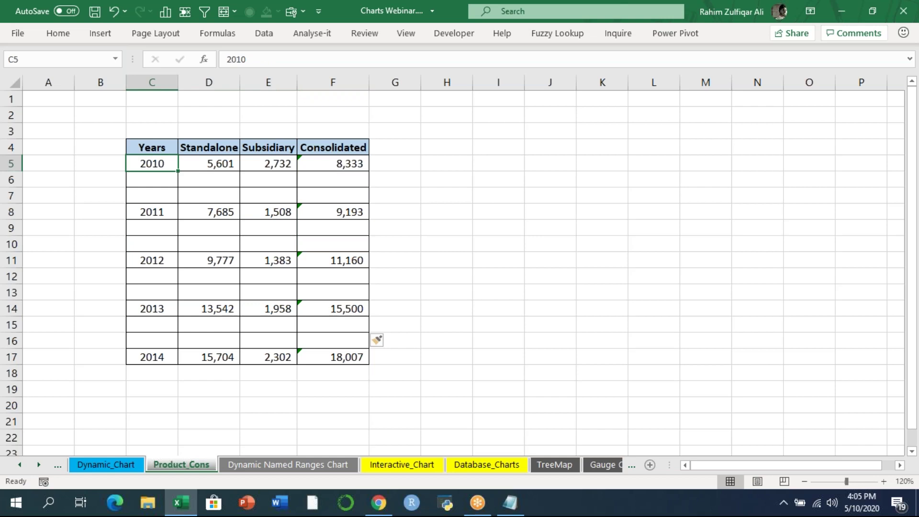
key(Right)
key(Right)
key(Right)
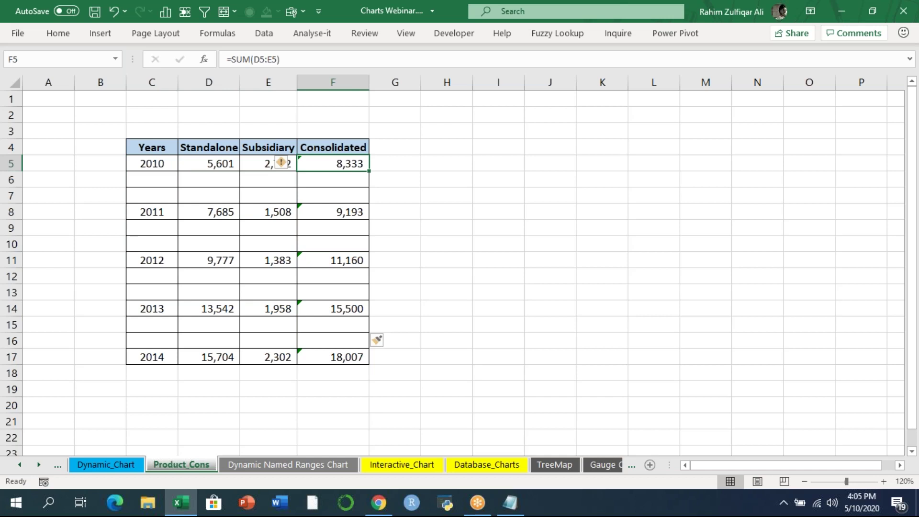
key(Right)
key(Right)
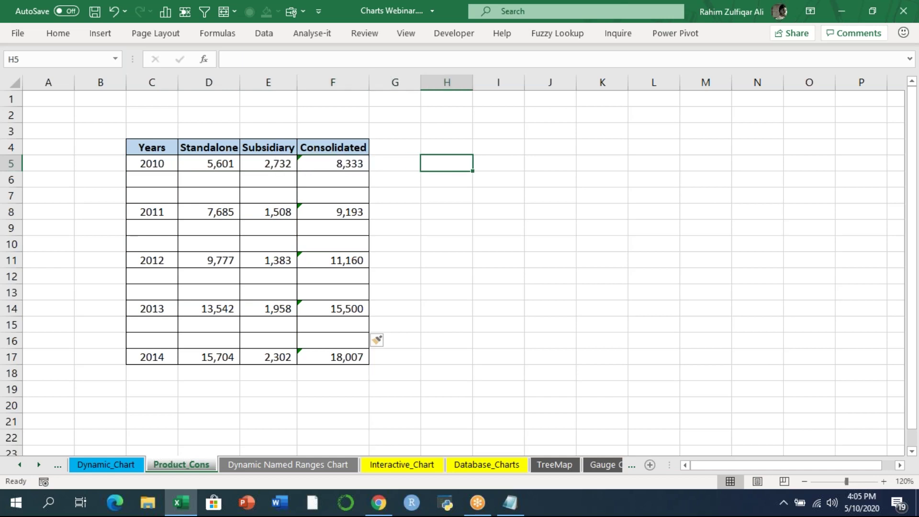
key(Left)
key(Left)
key(Left)
key(Left)
- Move the 2010 and 2011 Consolidated totals down one row into F6 and F9
key(shift+Right)
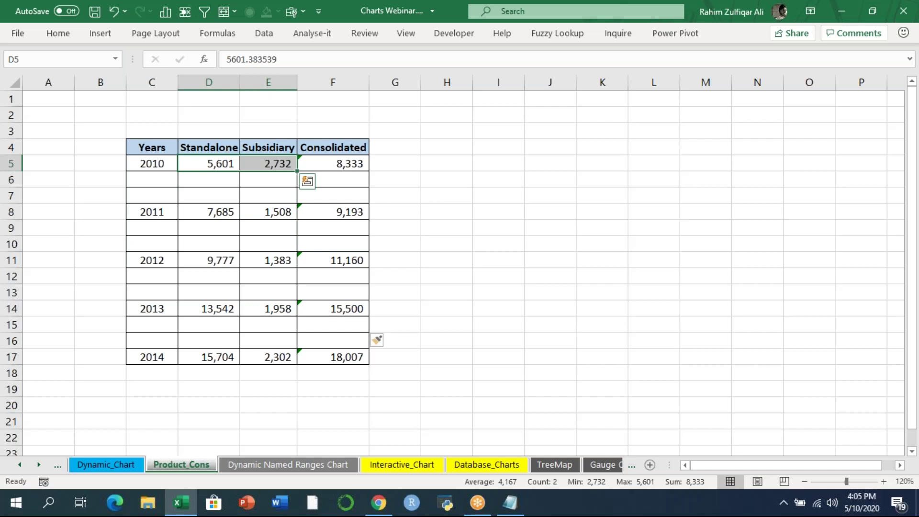
key(Right)
key(Right)
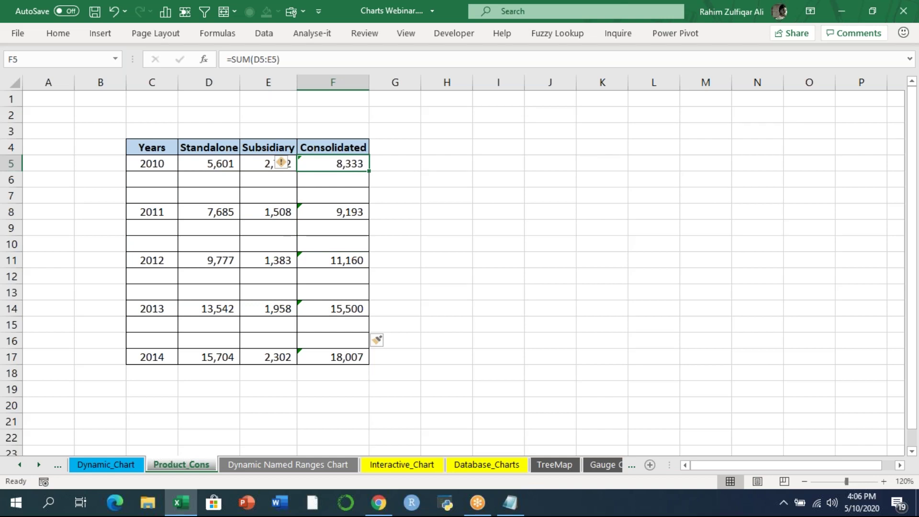
key(ctrl+c)
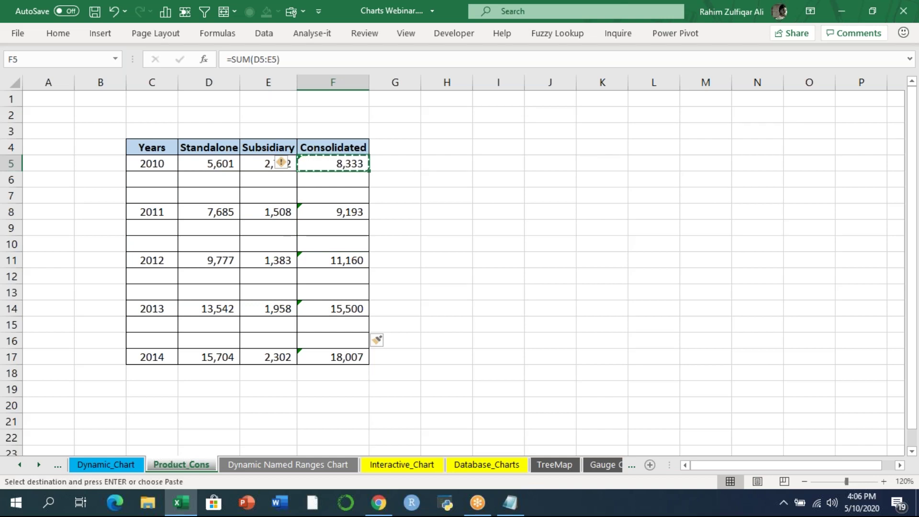
key(Down)
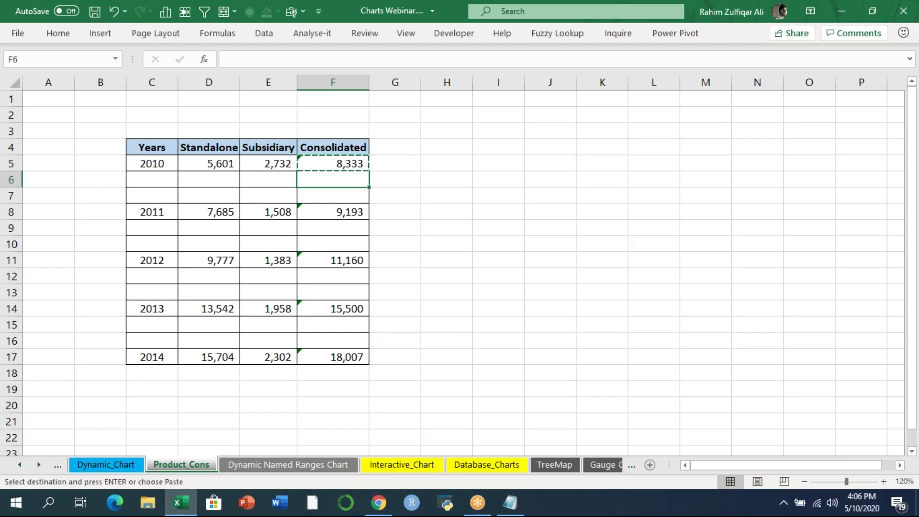
key(Return)
key(Down)
key(Down)
key(ctrl+x)
key(Down)
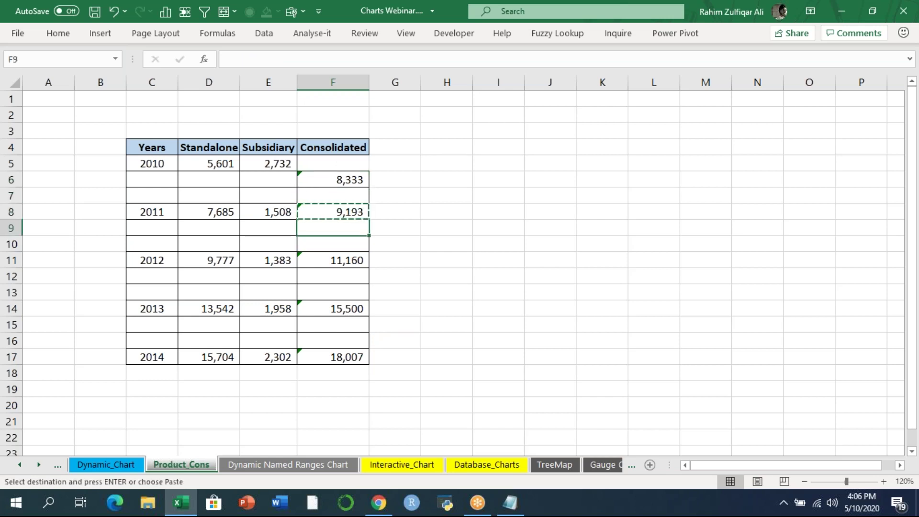
key(Return)
- Move the 2012–2014 totals (11,160, 15,500, 18,007) down into F12, F15 and F18
key(Down)
key(Down)
key(ctrl+x)
key(Down)
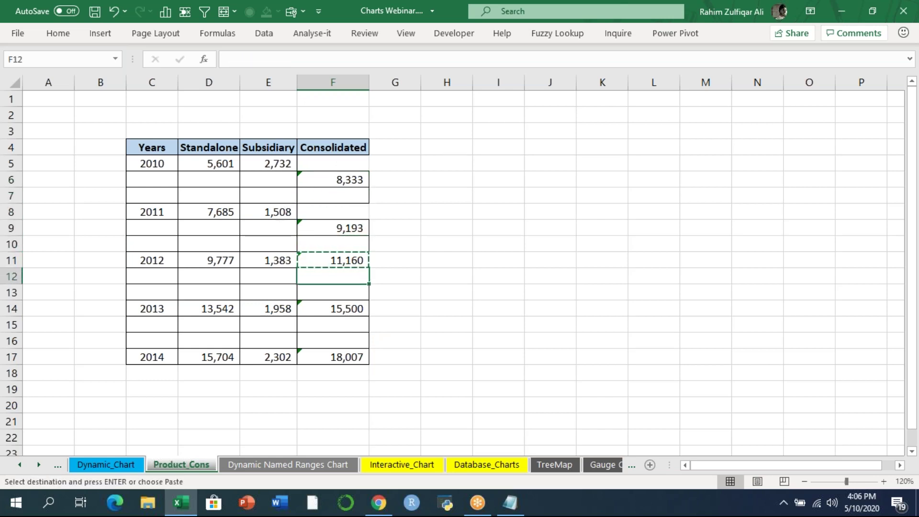
key(Return)
key(Down)
key(Down)
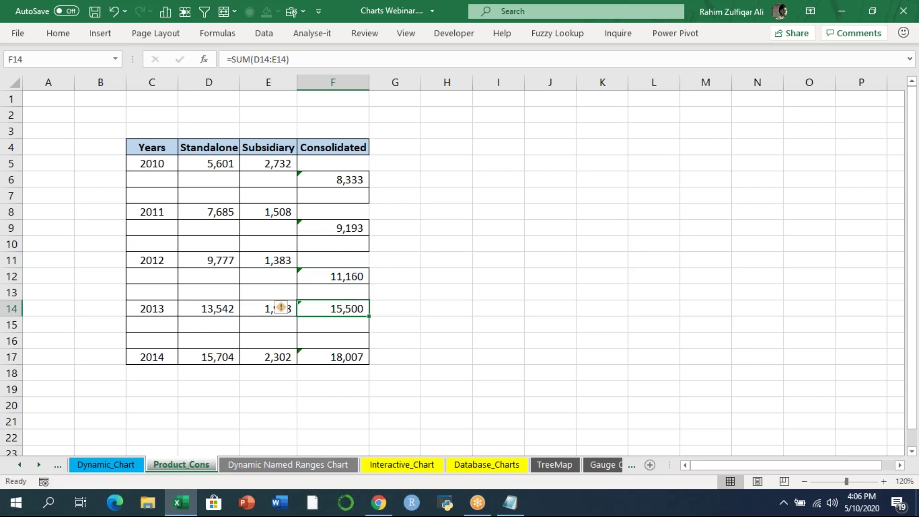
key(ctrl+x)
key(Down)
key(Return)
key(Down)
key(Down)
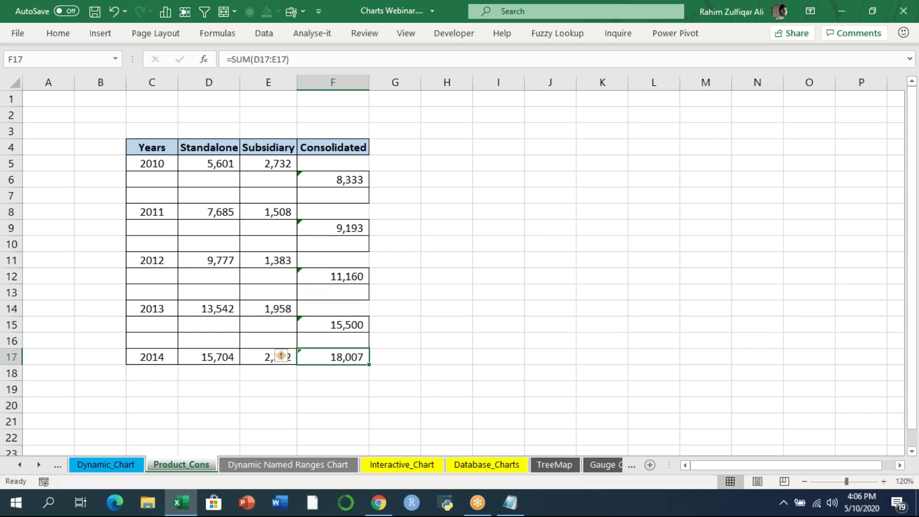
key(ctrl+x)
key(Down)
key(Return)
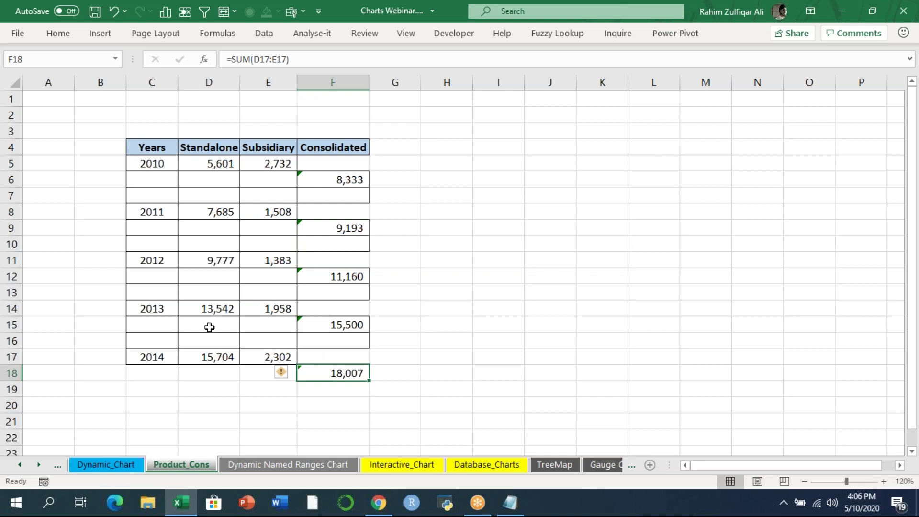
- Insert a stacked column chart of C4:F18 beside the table, without the Years series
drag(156, 147, 346, 372)
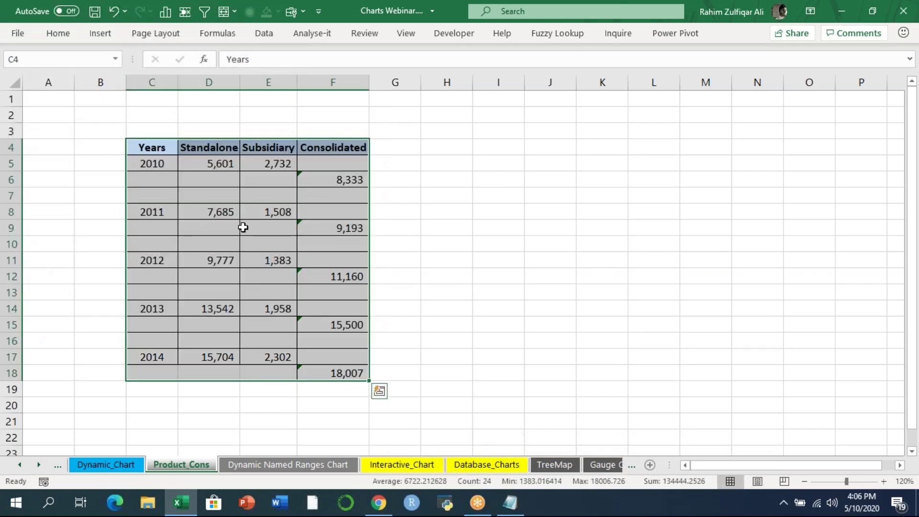
click(100, 33)
click(363, 54)
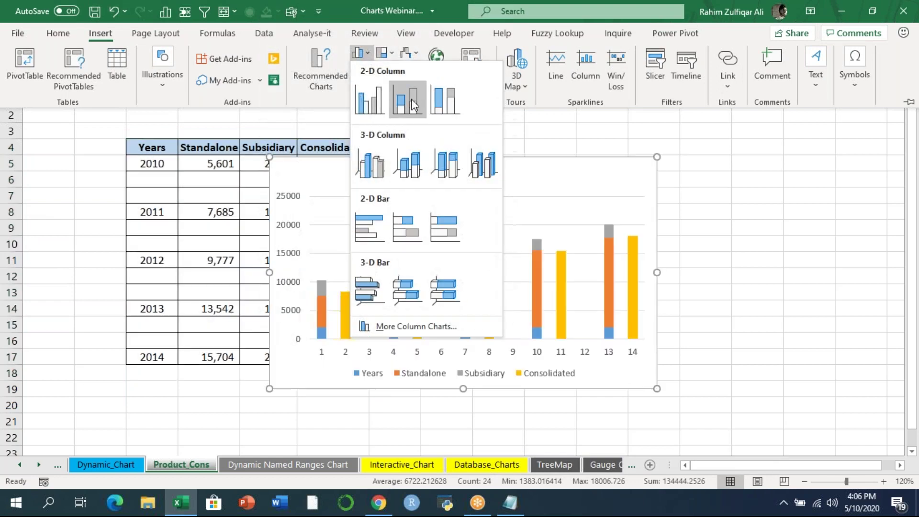
click(412, 98)
drag(395, 173, 533, 130)
click(459, 289)
key(Delete)
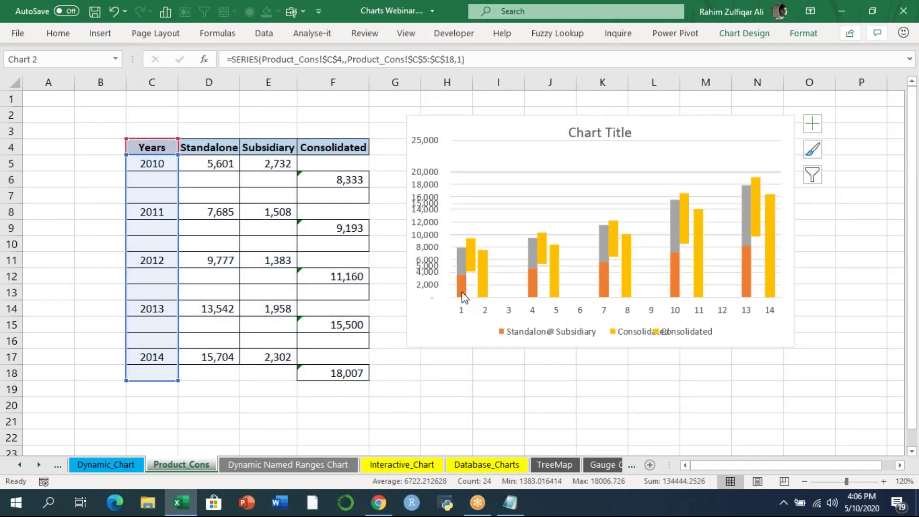
- Set the chart's horizontal axis labels to the years in C5:C18
right_click(536, 311)
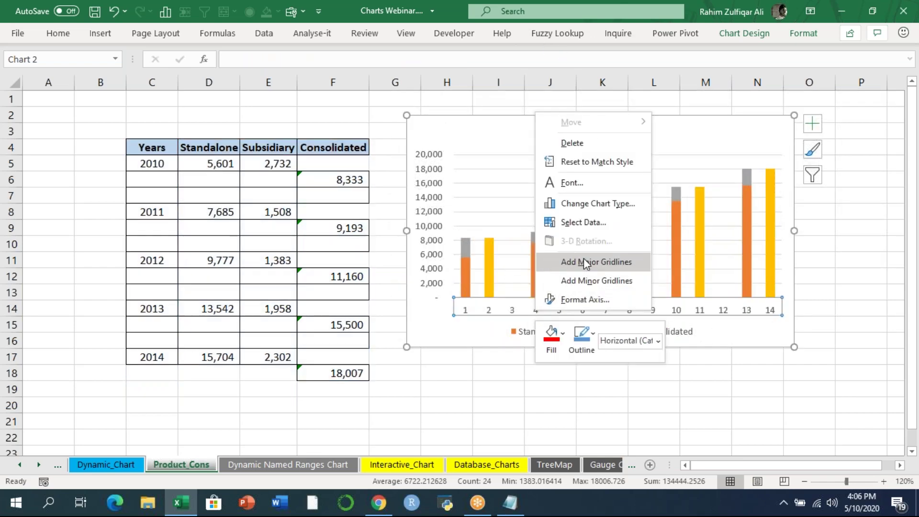
click(584, 222)
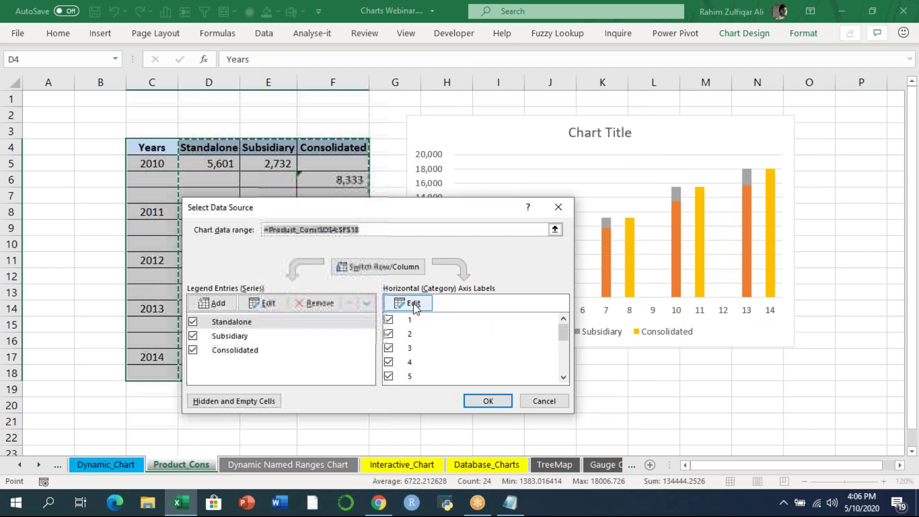
click(399, 302)
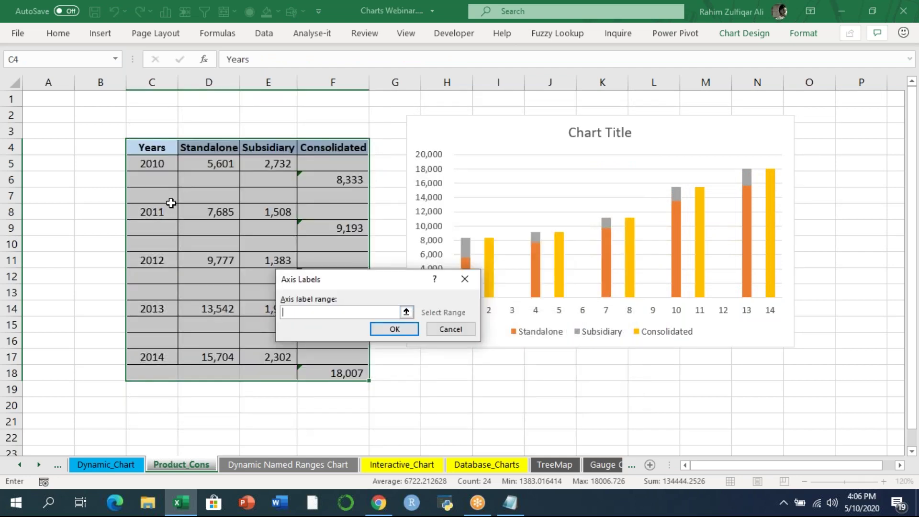
drag(151, 163, 173, 373)
click(395, 329)
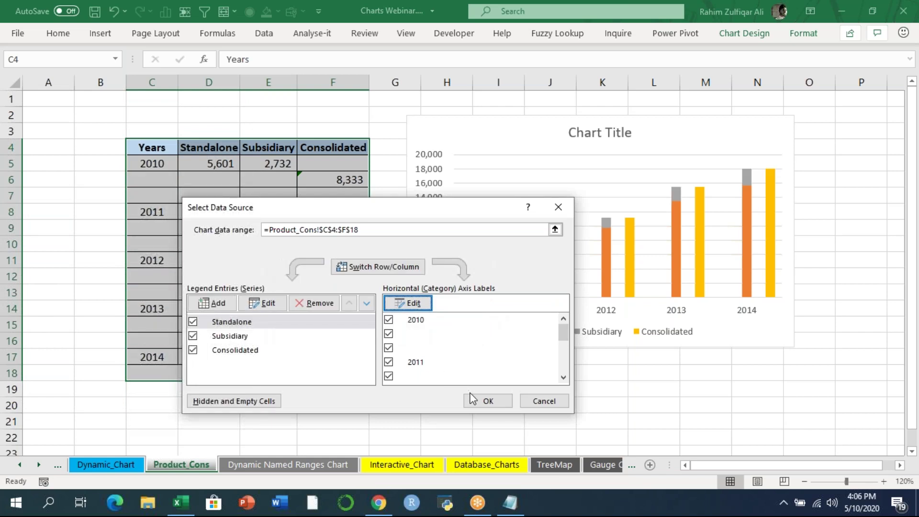
click(486, 400)
click(487, 403)
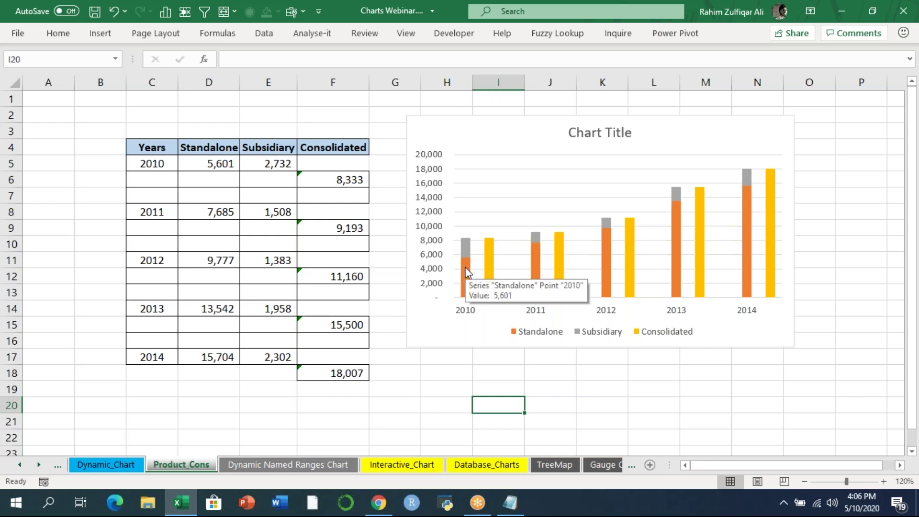
- Set the Consolidated series gap width to 0% so all columns sit flush
mouse_move(469, 246)
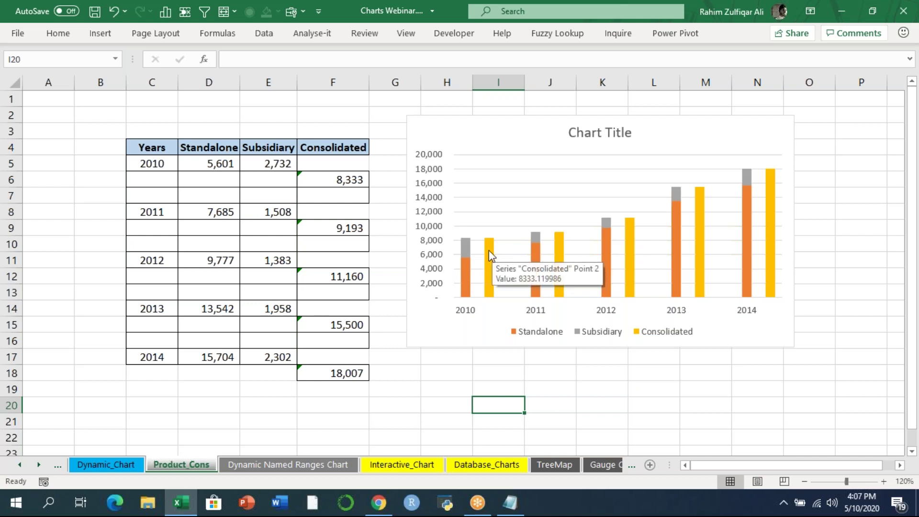
right_click(489, 251)
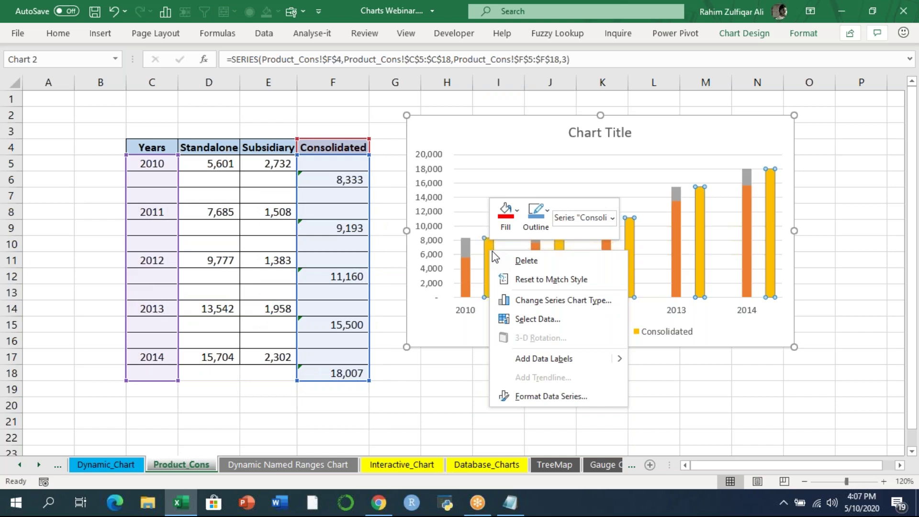
click(556, 396)
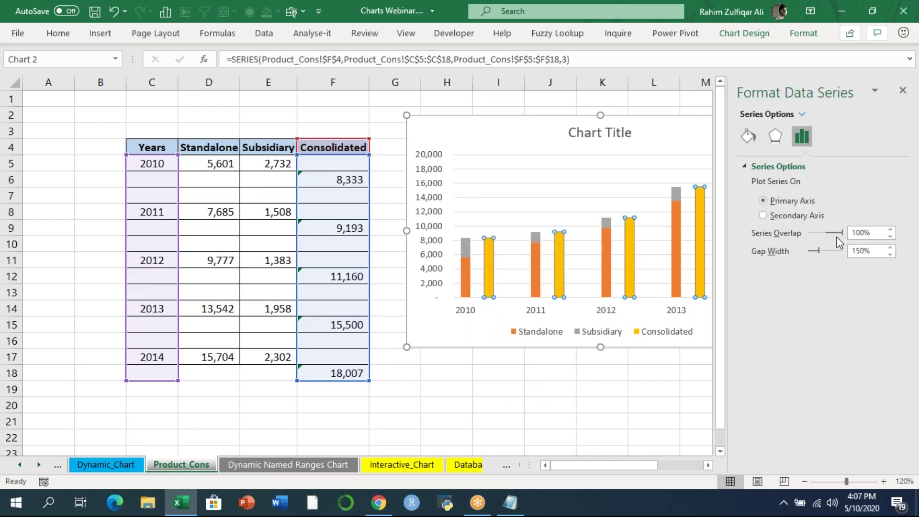
drag(819, 251, 803, 251)
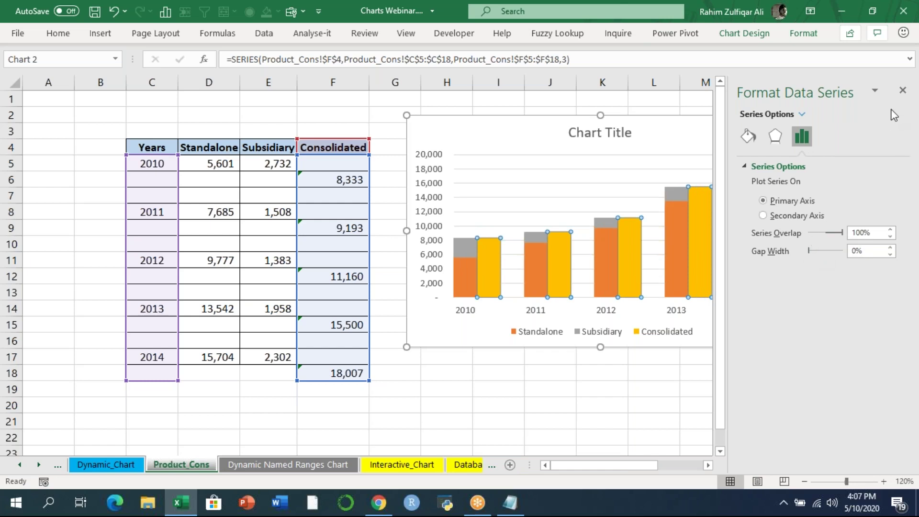
click(903, 90)
click(620, 388)
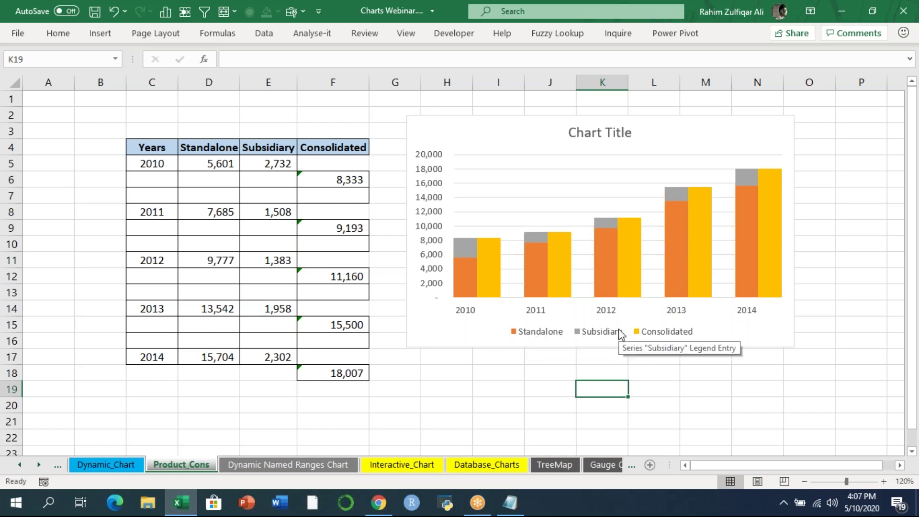
mouse_move(464, 245)
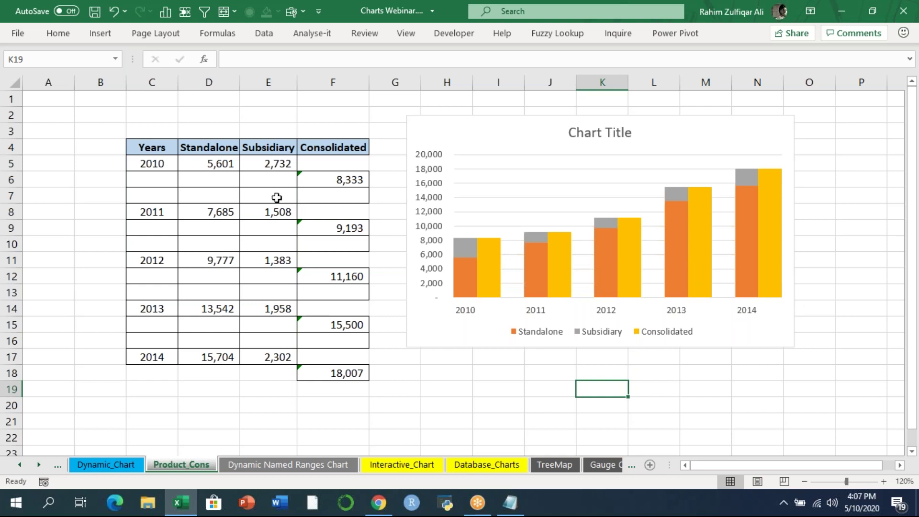
click(213, 176)
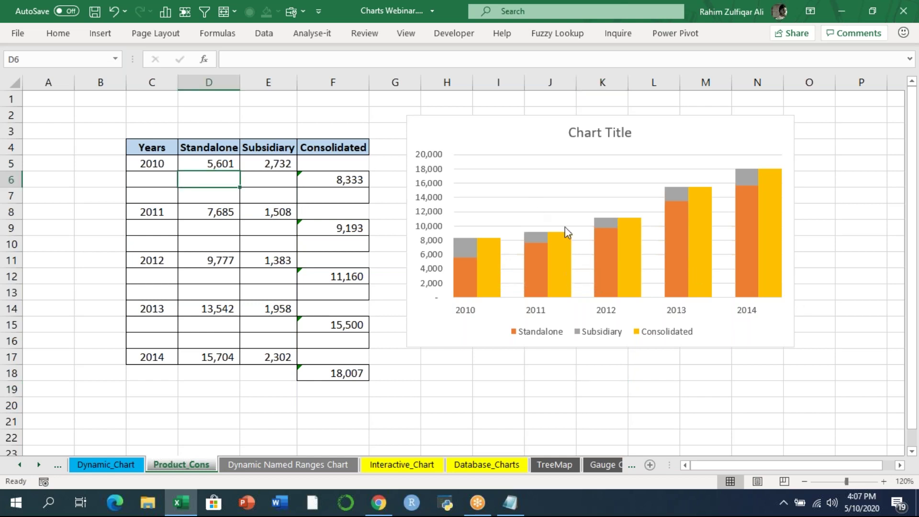
click(515, 134)
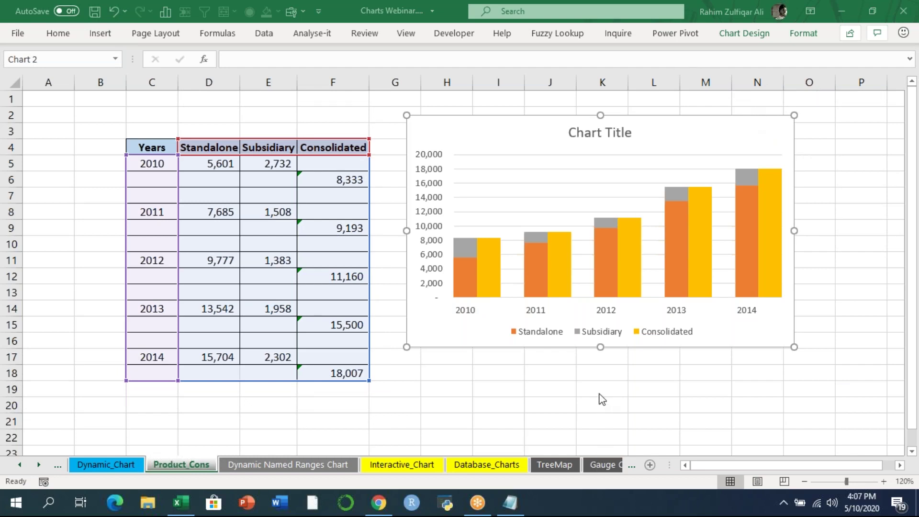
click(651, 387)
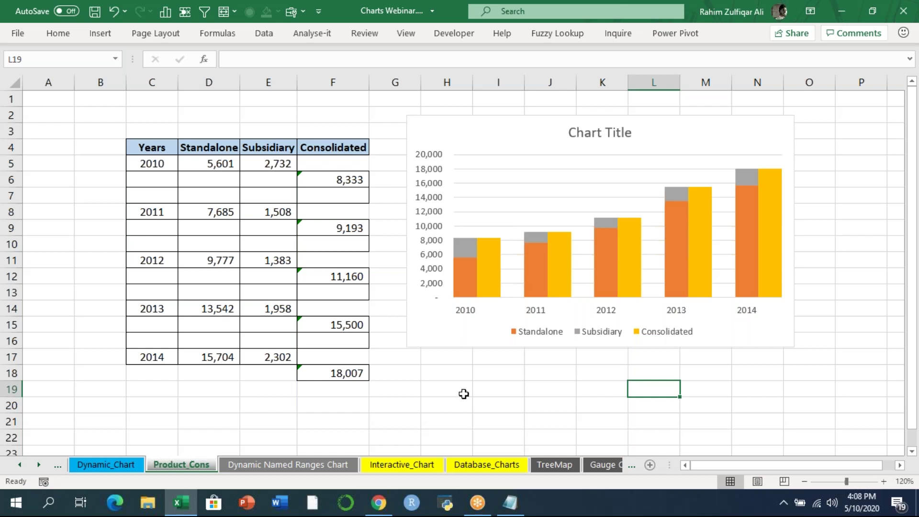
- Open the Dynamic Named Ranges Chart sheet and select cells D10 and C10
click(342, 464)
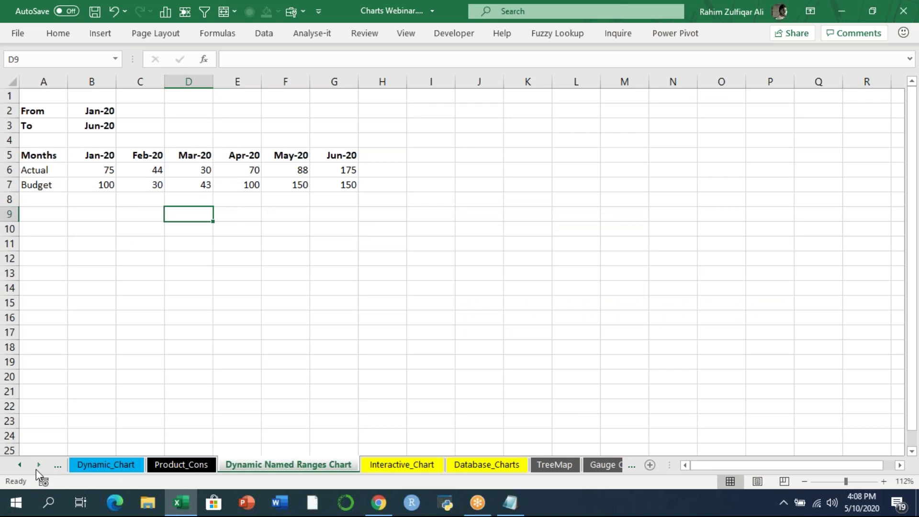
click(38, 465)
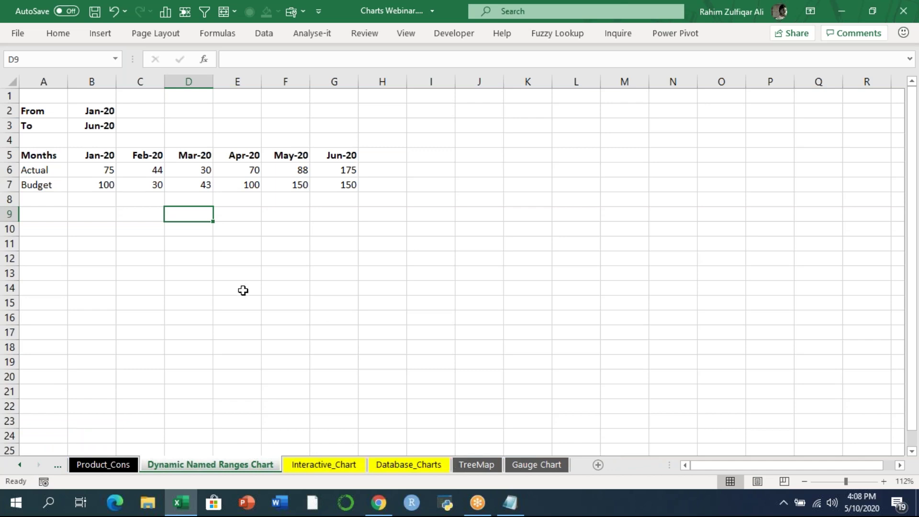
click(190, 234)
click(142, 232)
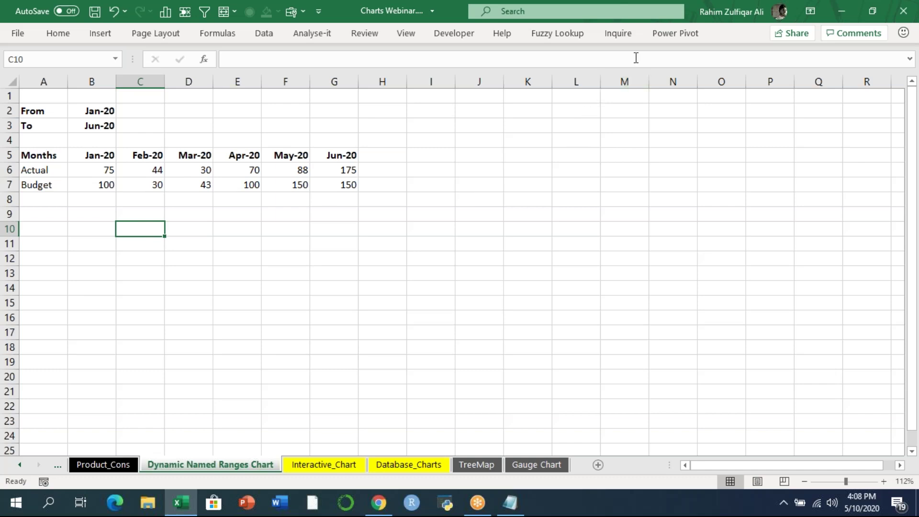
click(671, 19)
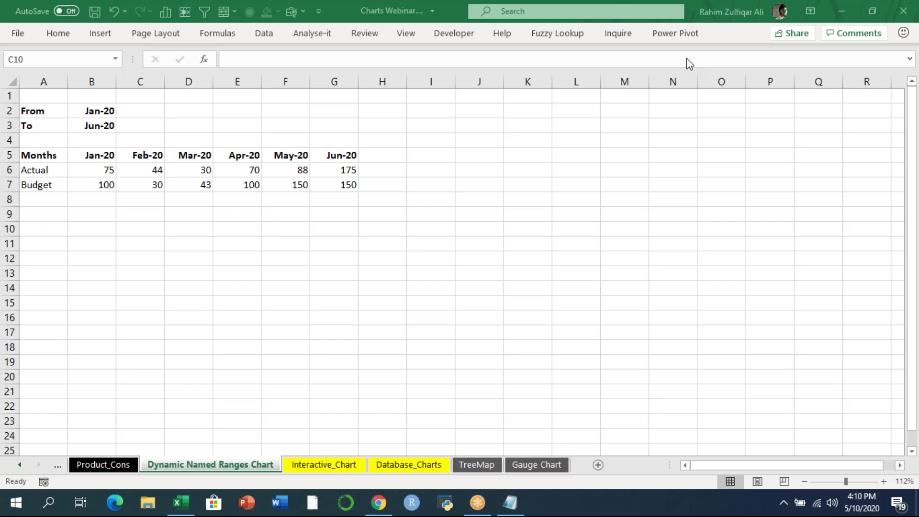
- Insert a line chart of A5:G7 Actual vs Budget, then move and enlarge it beside the table
click(118, 232)
click(105, 165)
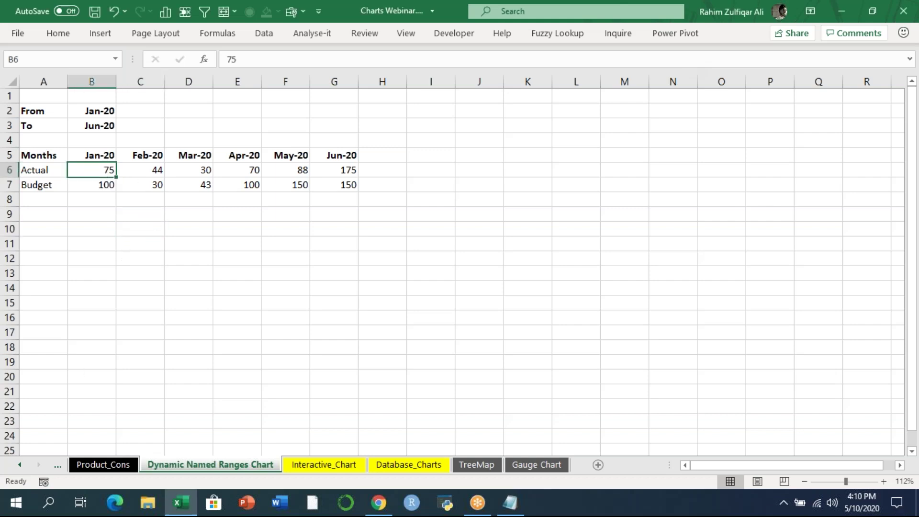
drag(45, 154, 352, 185)
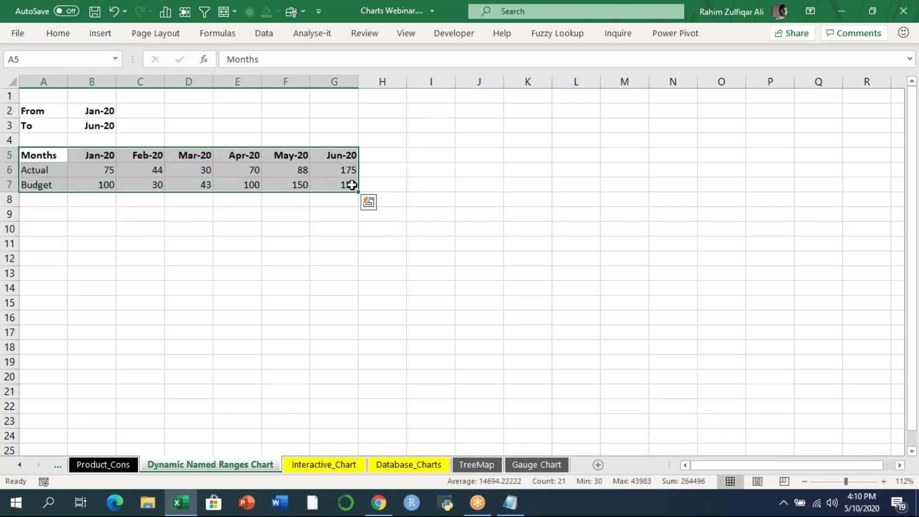
click(100, 34)
click(360, 54)
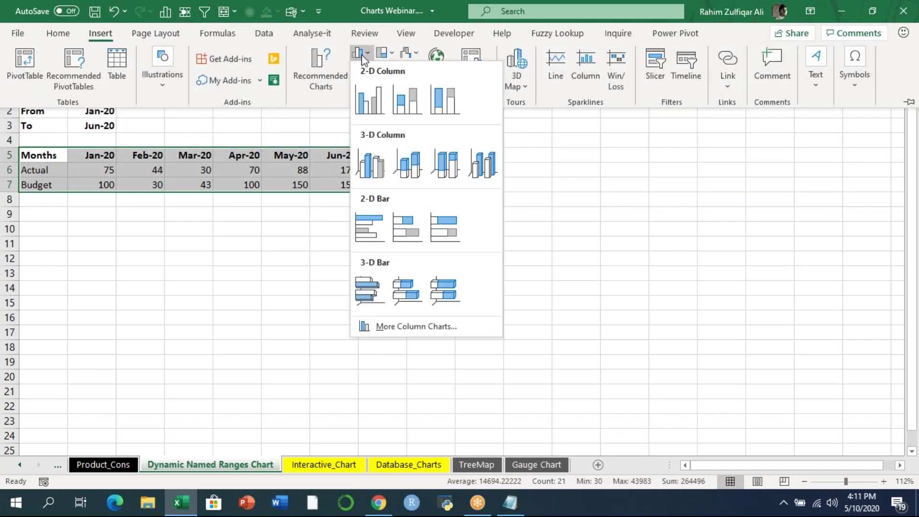
click(362, 57)
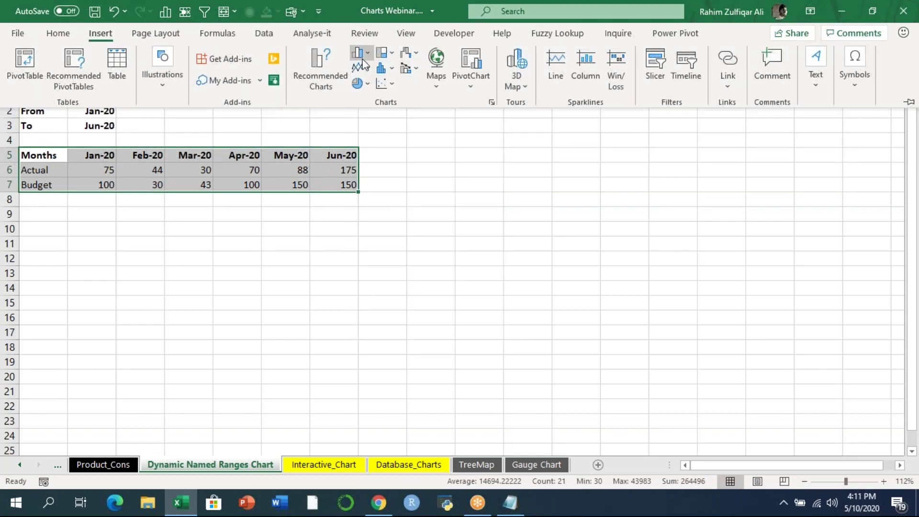
click(360, 69)
click(369, 111)
drag(396, 196, 509, 157)
drag(756, 341, 850, 374)
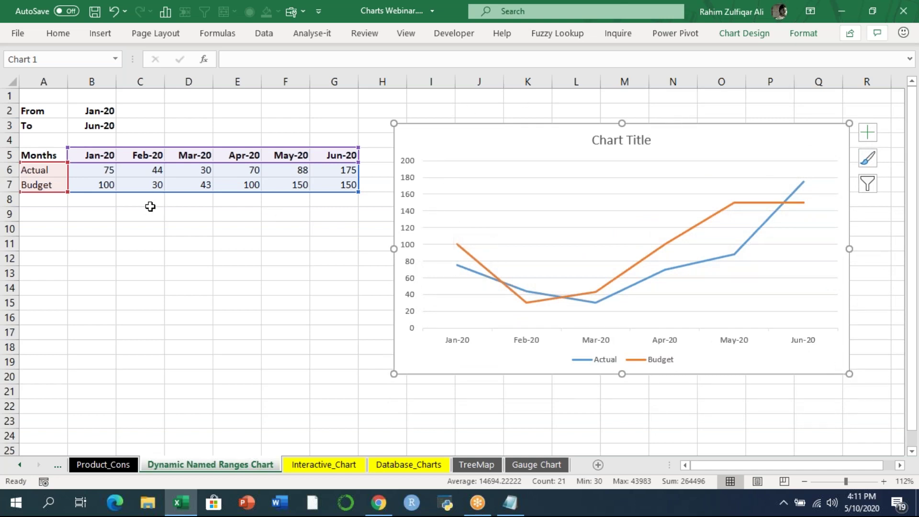
- Pick Feb-20 as the From month in B2 and May-20 as the To month in B3
click(308, 253)
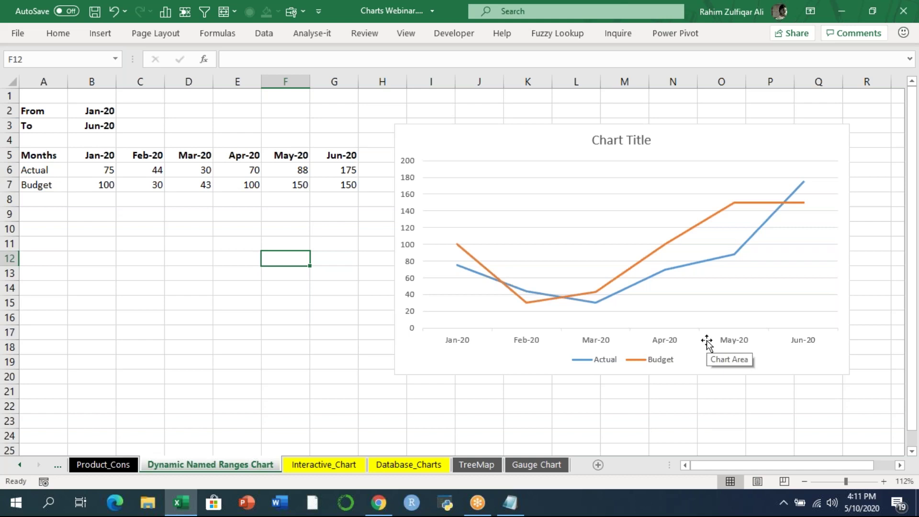
click(107, 112)
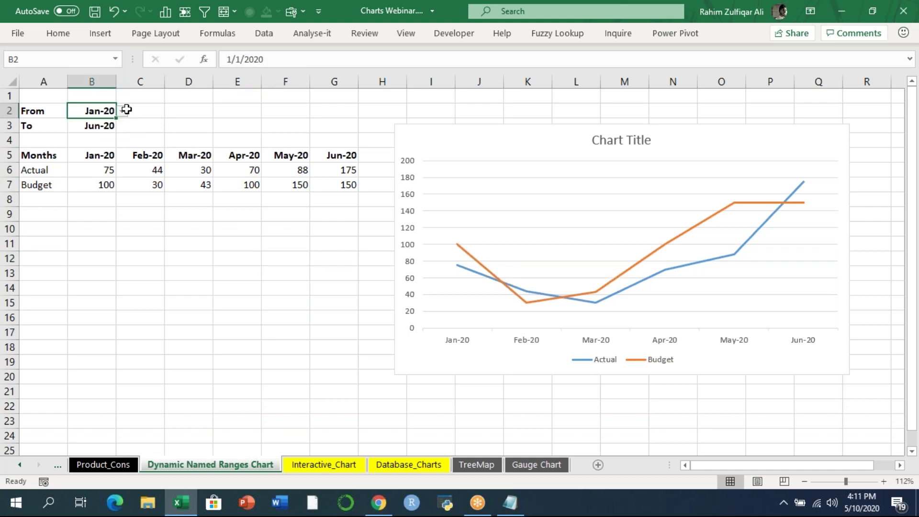
click(123, 111)
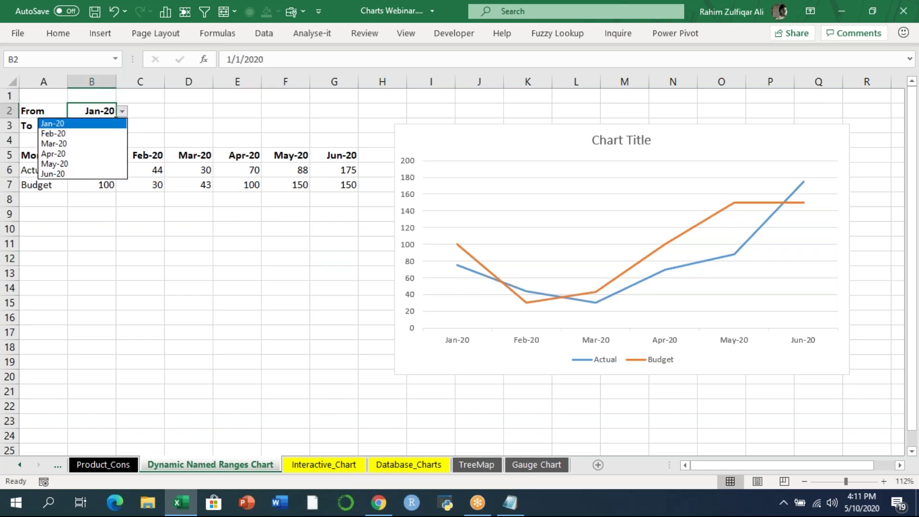
click(61, 134)
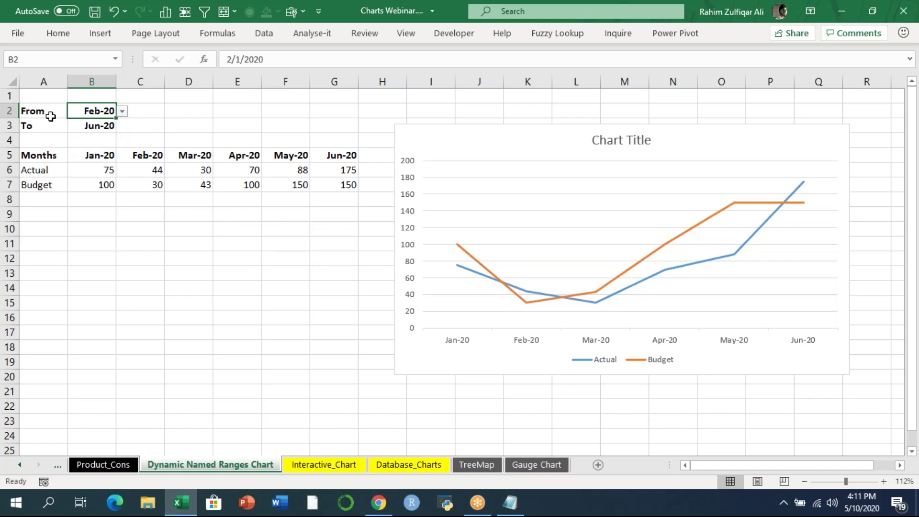
click(90, 126)
click(123, 126)
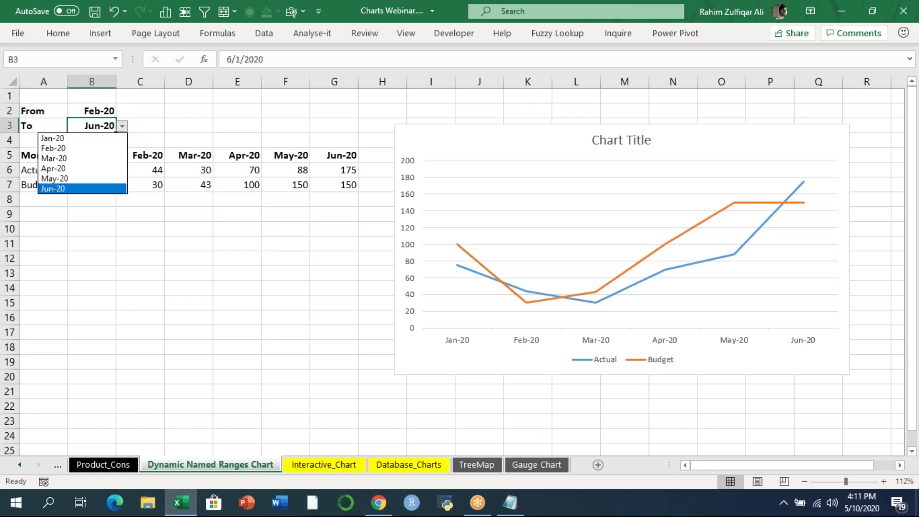
click(72, 178)
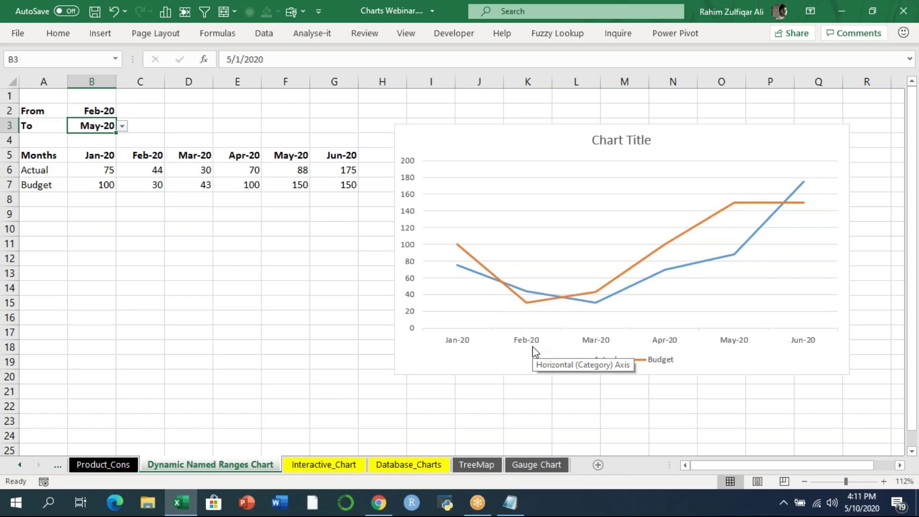
- Reopen the From month list to check its choices, leave it unchanged, and select cell D2
click(109, 109)
click(123, 111)
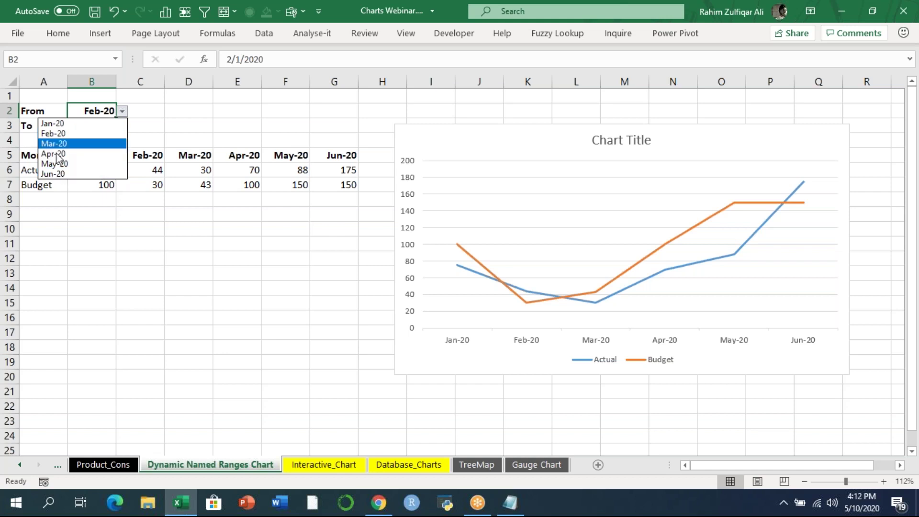
click(672, 20)
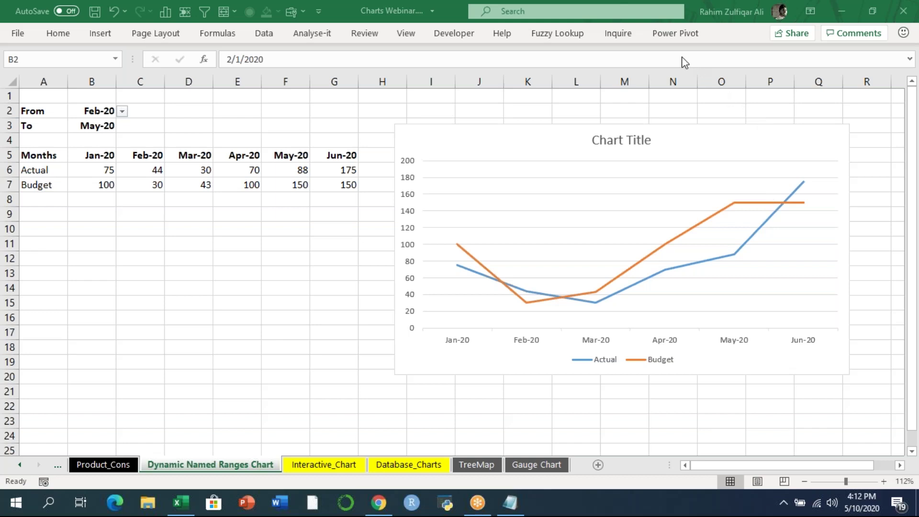
click(123, 112)
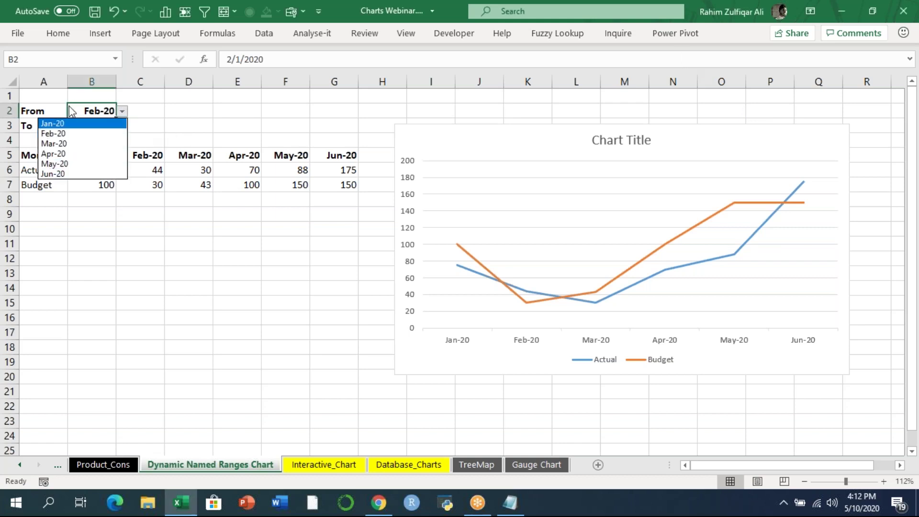
click(177, 117)
click(187, 115)
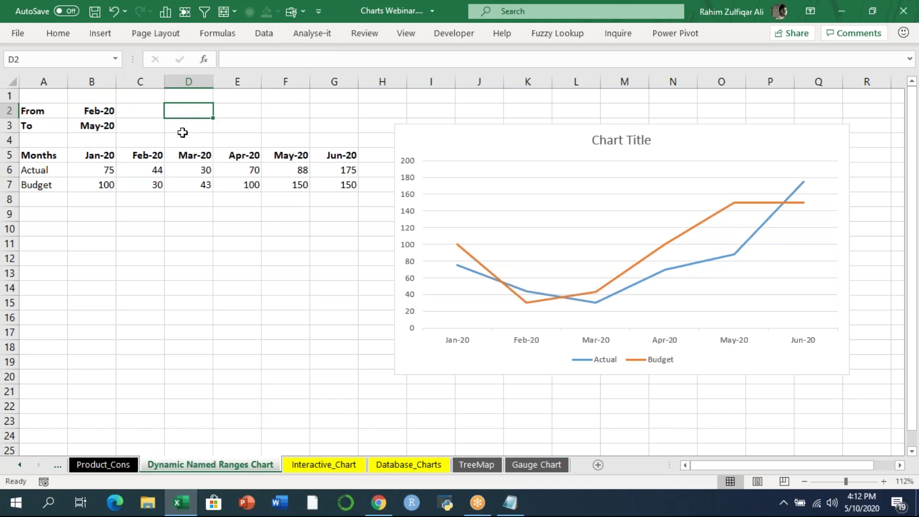
- Select cell D2 and bring up its Data Validation settings
click(263, 35)
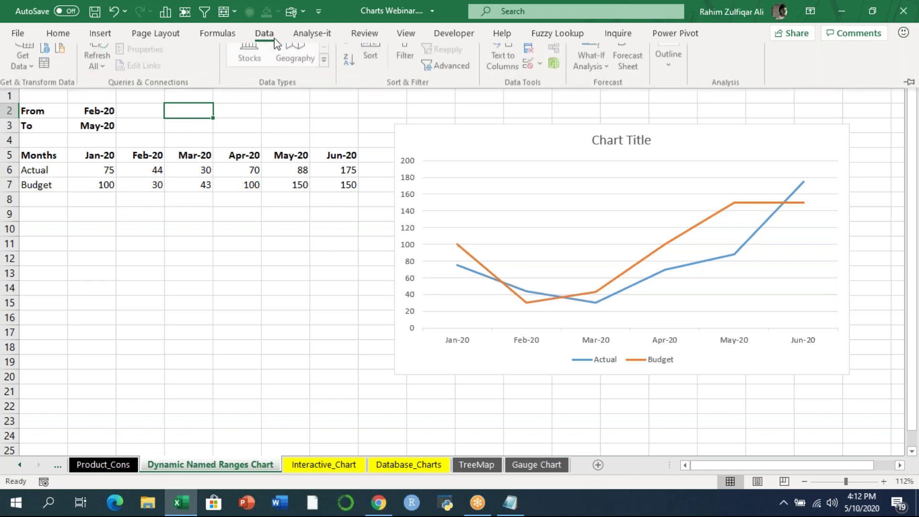
click(676, 19)
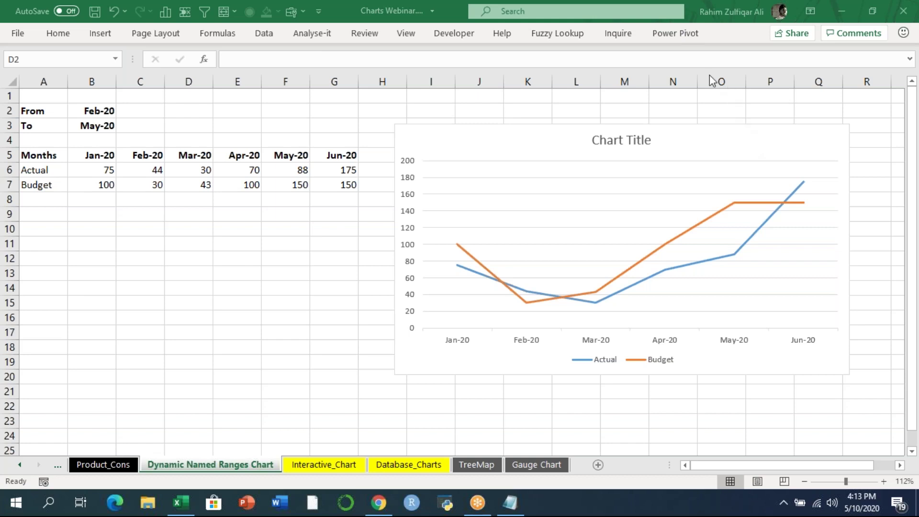
click(173, 110)
click(264, 34)
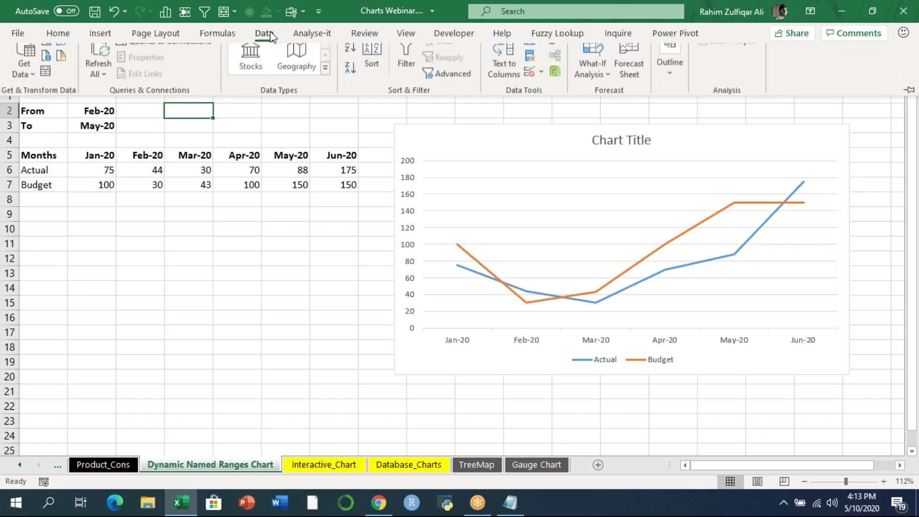
click(529, 84)
- Allow a List in D2 sourced from the month headers $B$5:$G$5 and apply it
drag(340, 185, 339, 129)
click(314, 196)
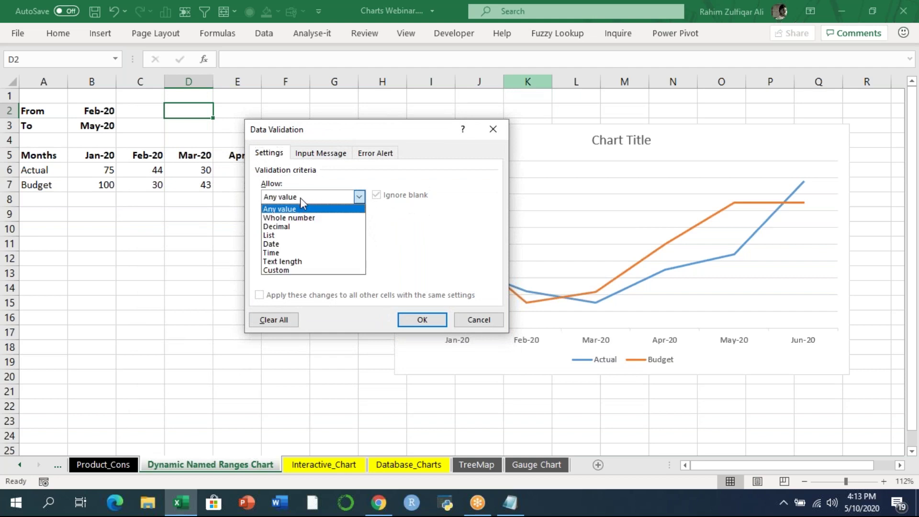
click(275, 235)
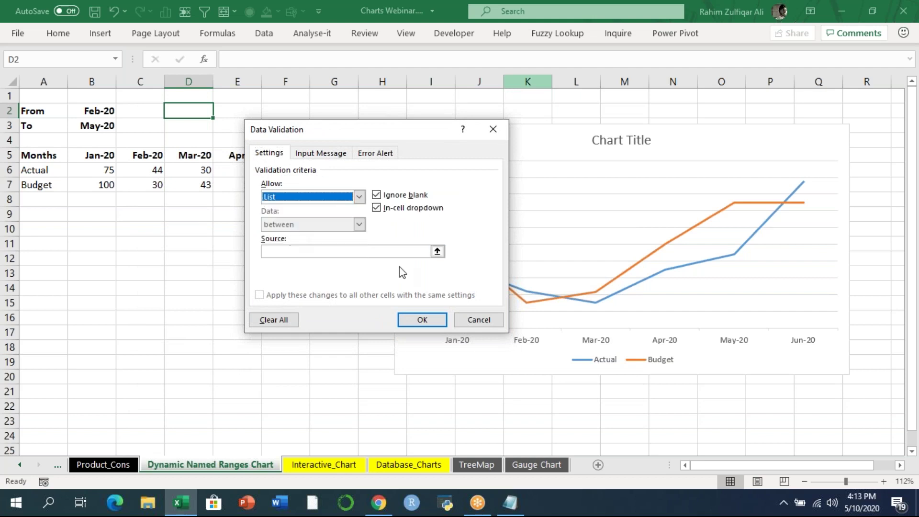
click(438, 251)
drag(96, 154, 340, 157)
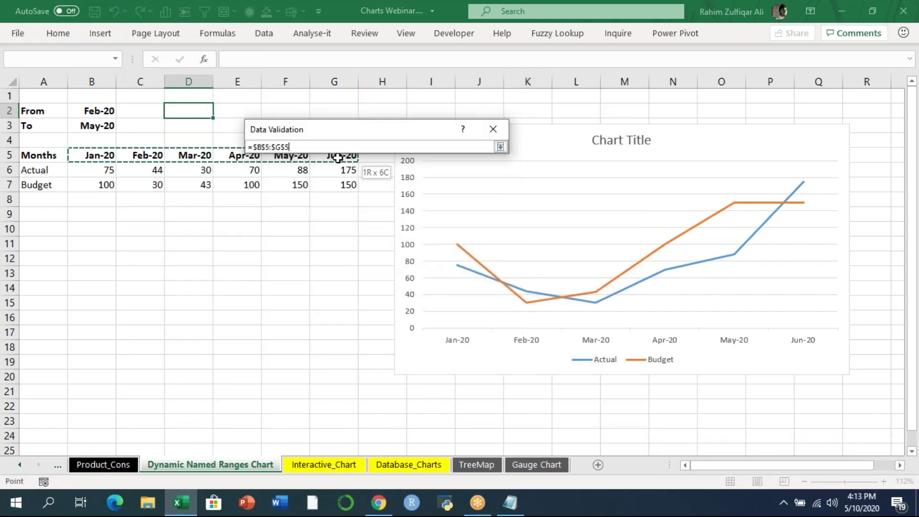
click(501, 146)
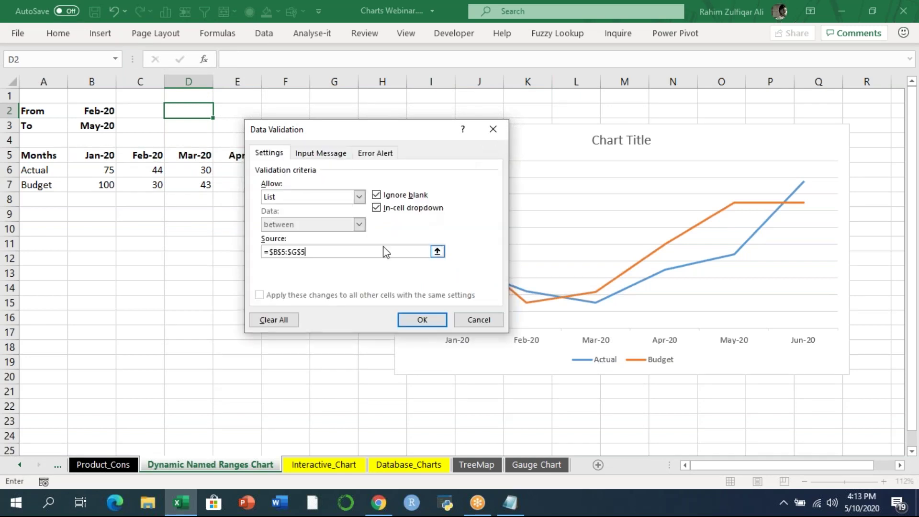
click(408, 320)
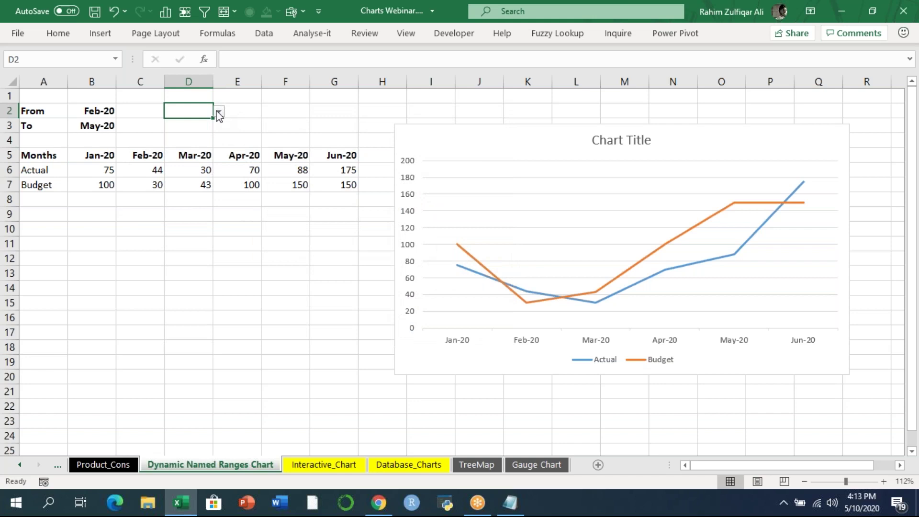
click(219, 112)
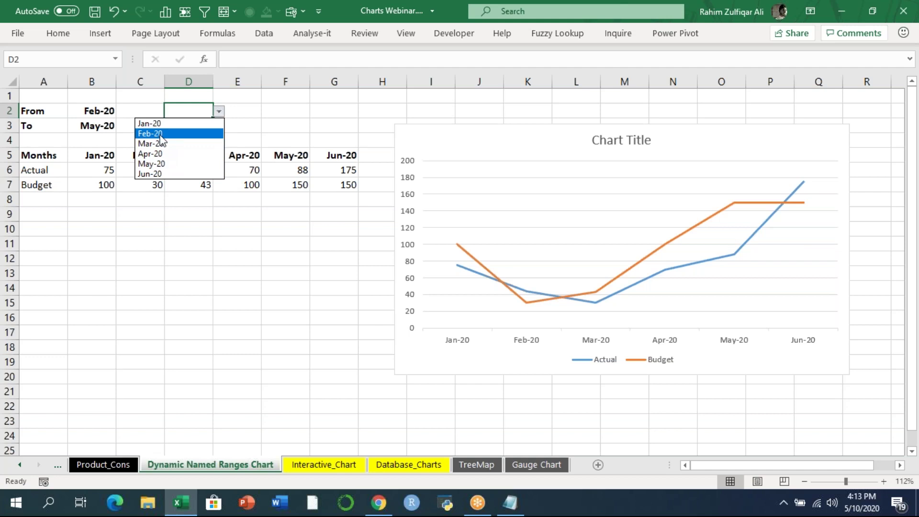
click(99, 159)
click(109, 159)
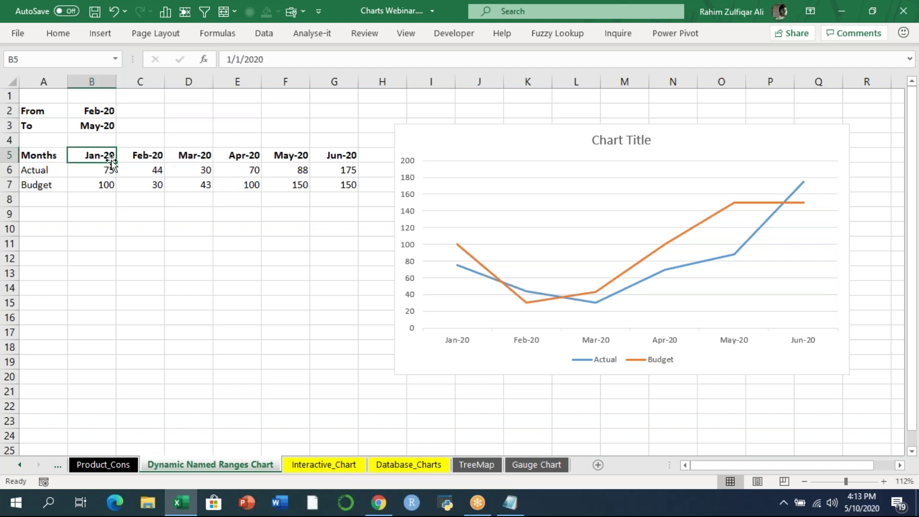
click(100, 229)
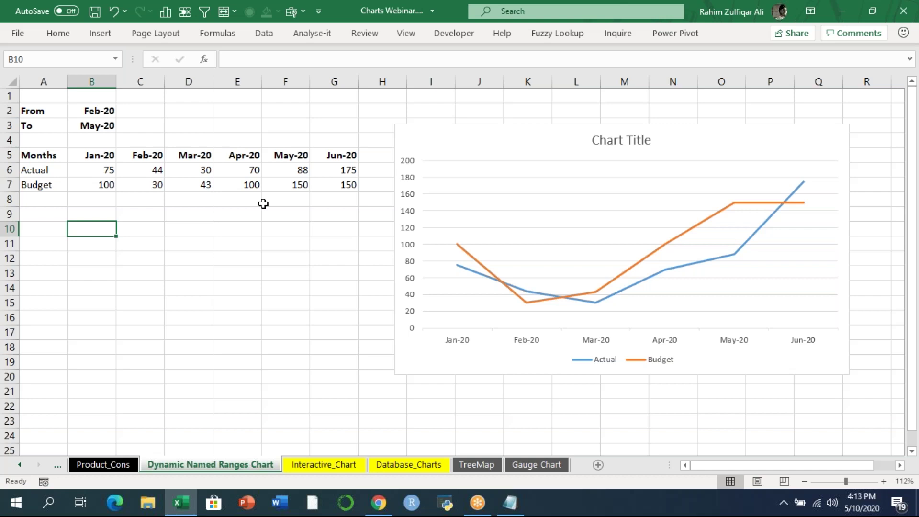
- Enter the sample numbers 5, 6, 7, 8 and 4 down D10:D14
key(Right)
key(Right)
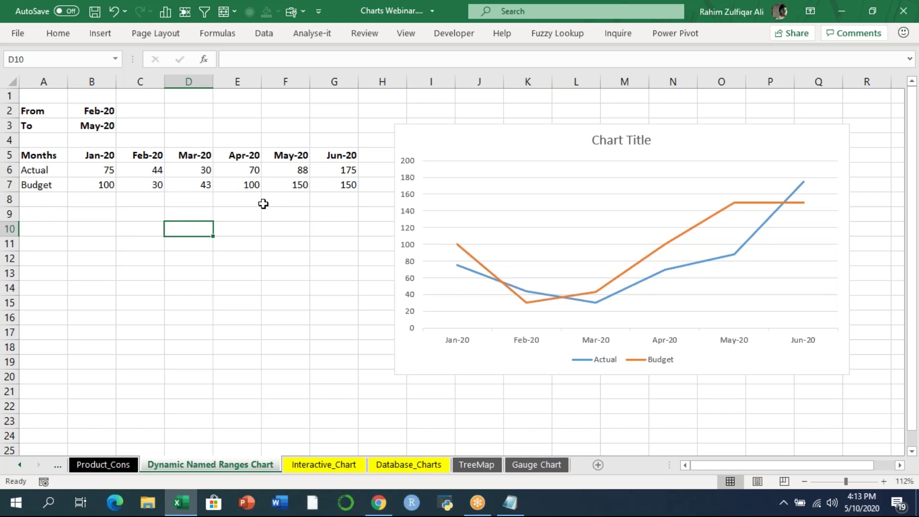
text(5)
key(Return)
text(6)
key(Return)
text(7)
key(Return)
text(8)
key(Return)
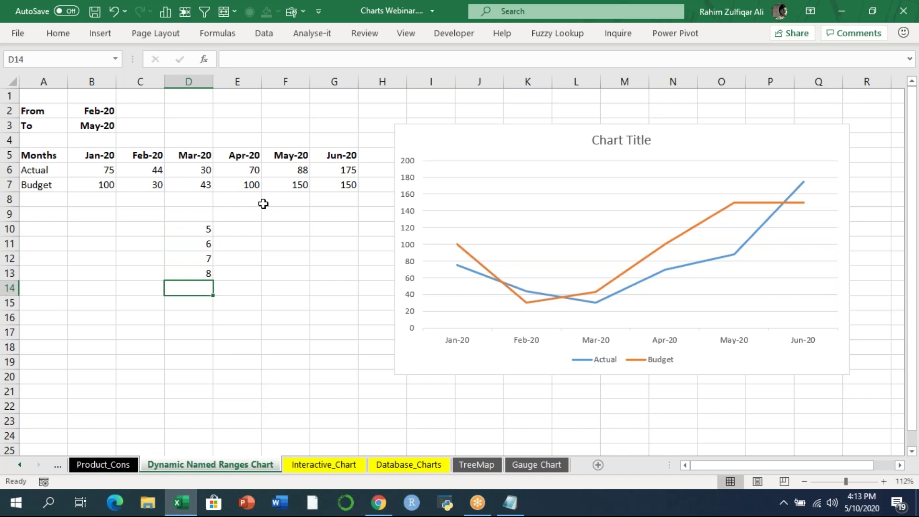
text(4)
key(Return)
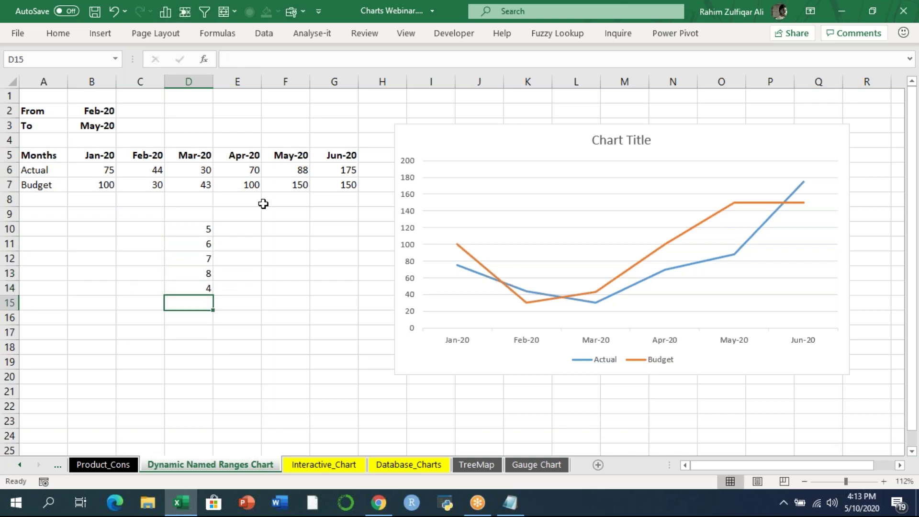
- Total them in D15 with =SUM(D10:D14), giving 30
text(=sum)
key(Tab)
key(Up)
key(shift+Up)
key(shift+Up)
key(shift+Up)
key(shift+Up)
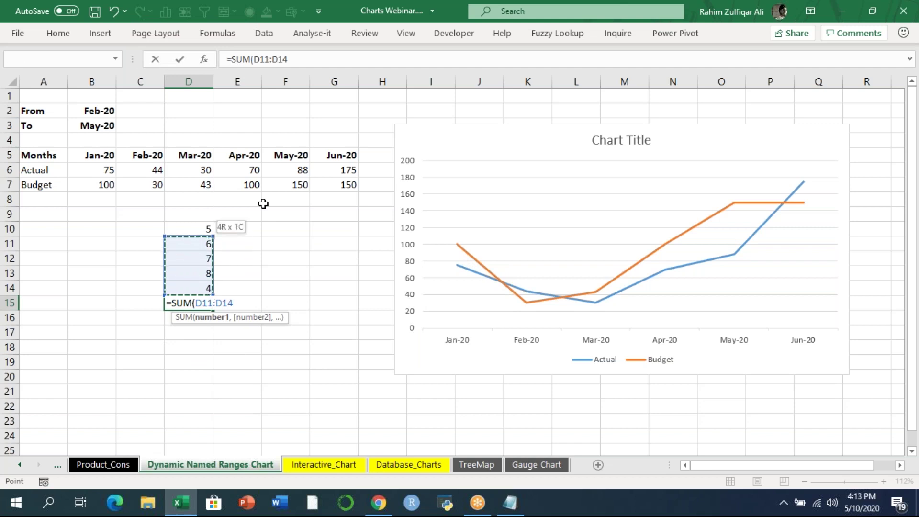
text())
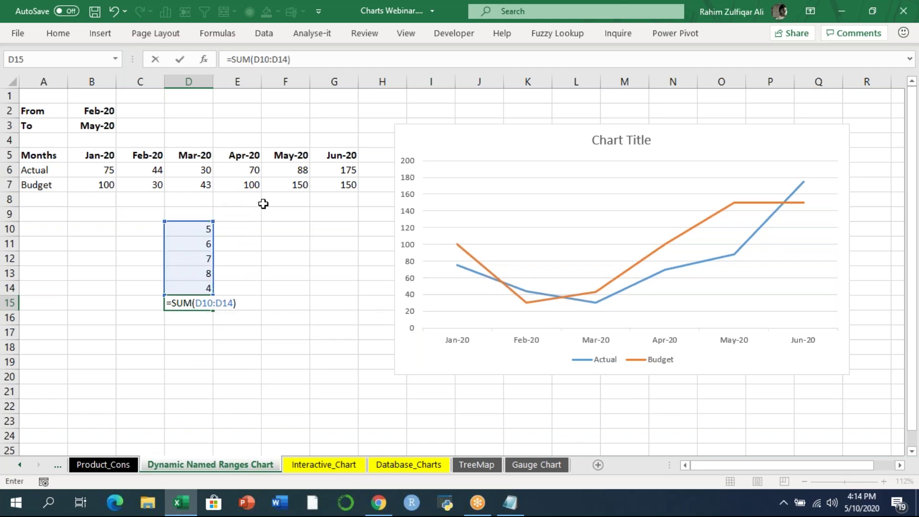
click(204, 303)
key(Right)
key(Right)
key(Right)
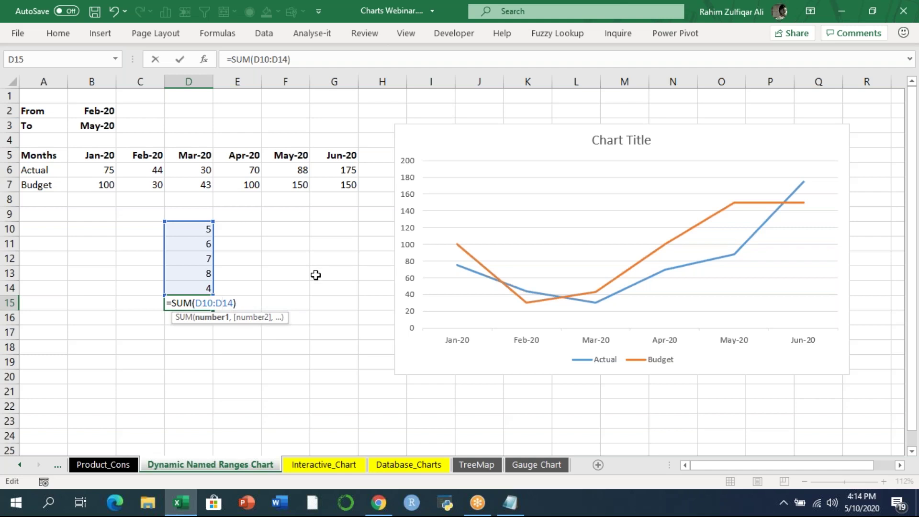
drag(213, 304, 216, 305)
key(Return)
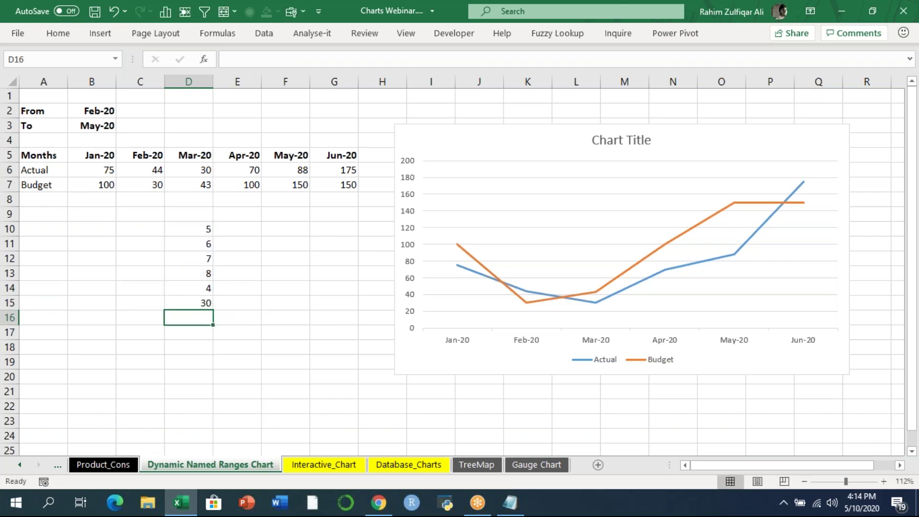
- Clear the sample numbers and SUM total from D10:D15, then click the chart and select B10
key(shift+Up)
key(shift+Up)
key(shift+Up)
key(shift+Up)
key(shift+Up)
key(shift+Up)
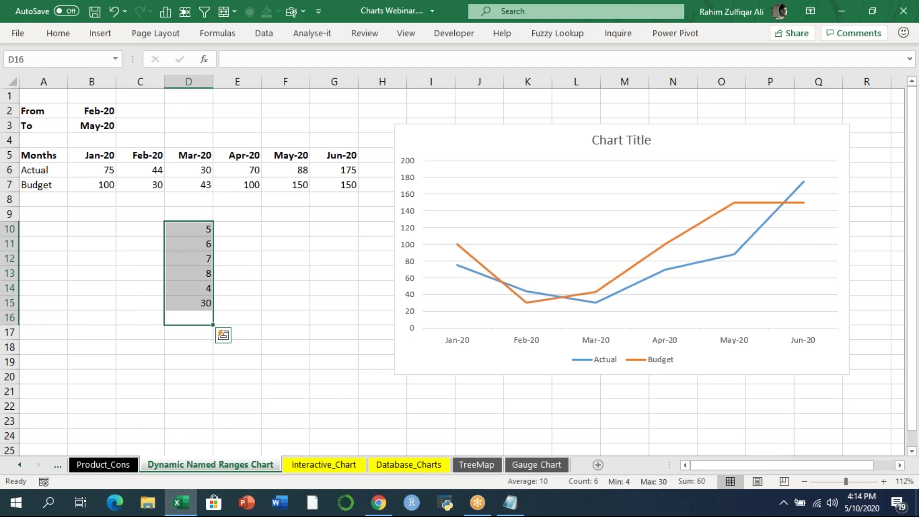
key(Delete)
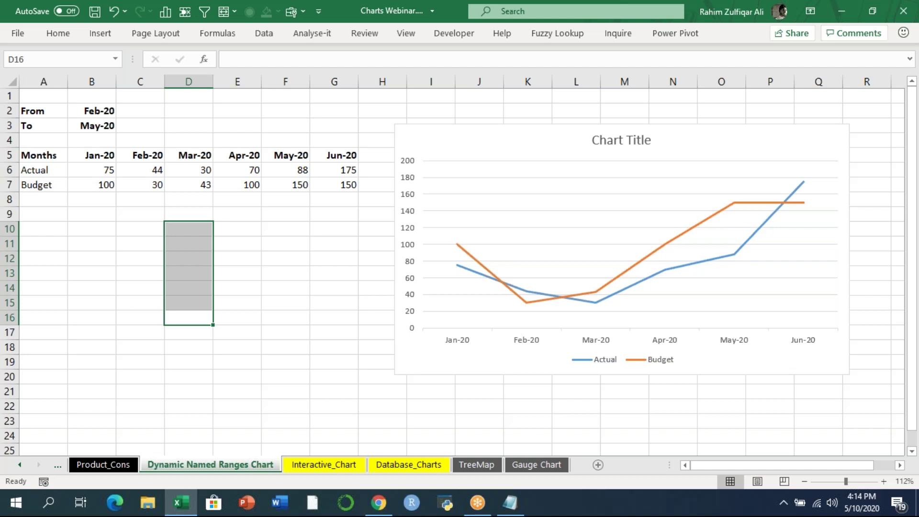
click(546, 249)
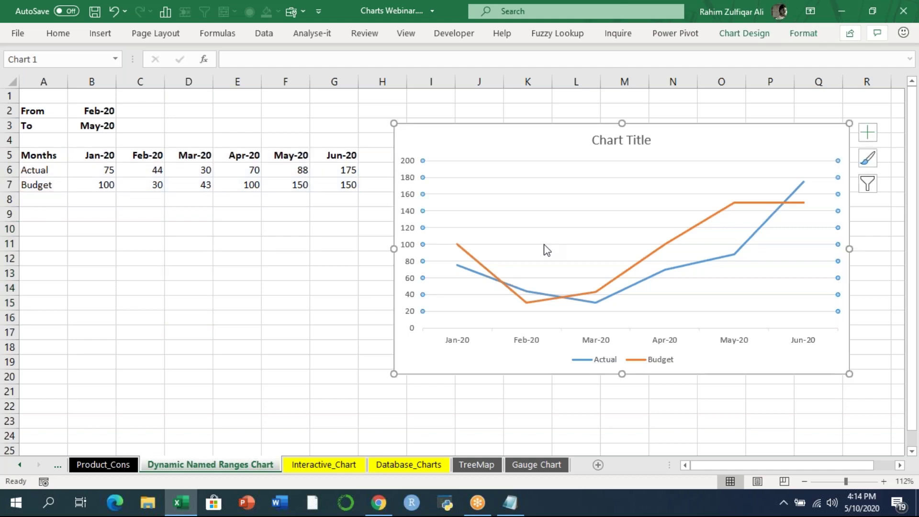
click(111, 229)
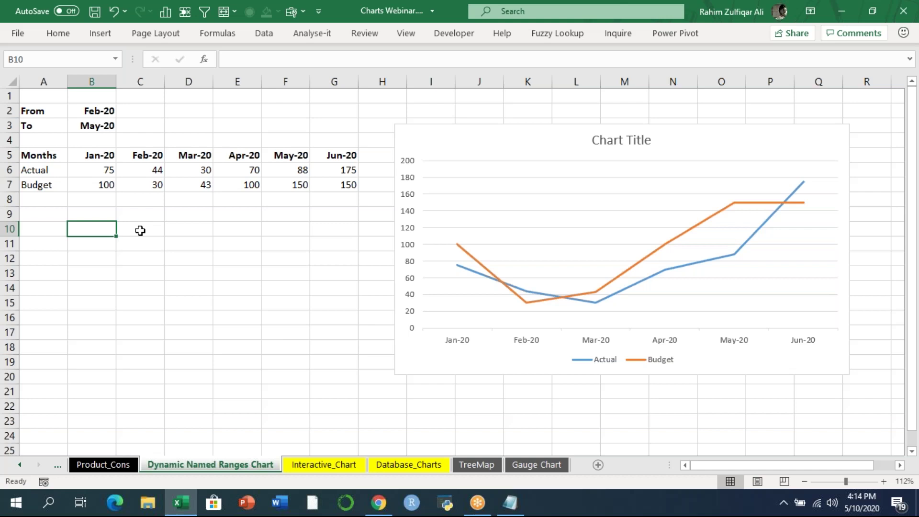
- Cancel the started formula and label cell A10 as 'actual'
text(=)
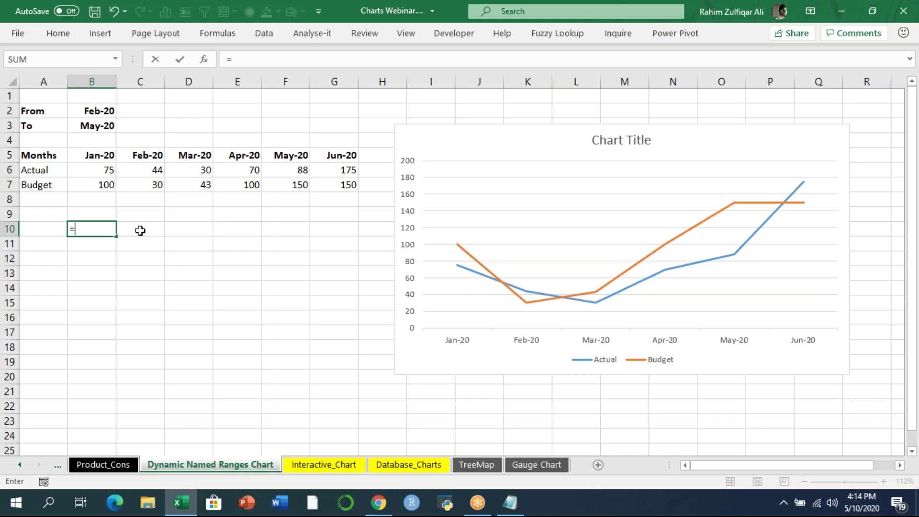
key(Escape)
key(Left)
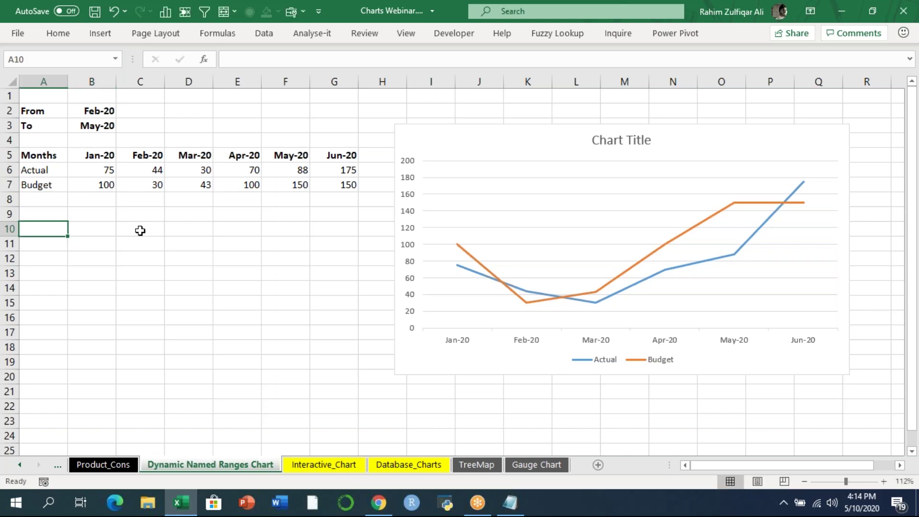
text(actual)
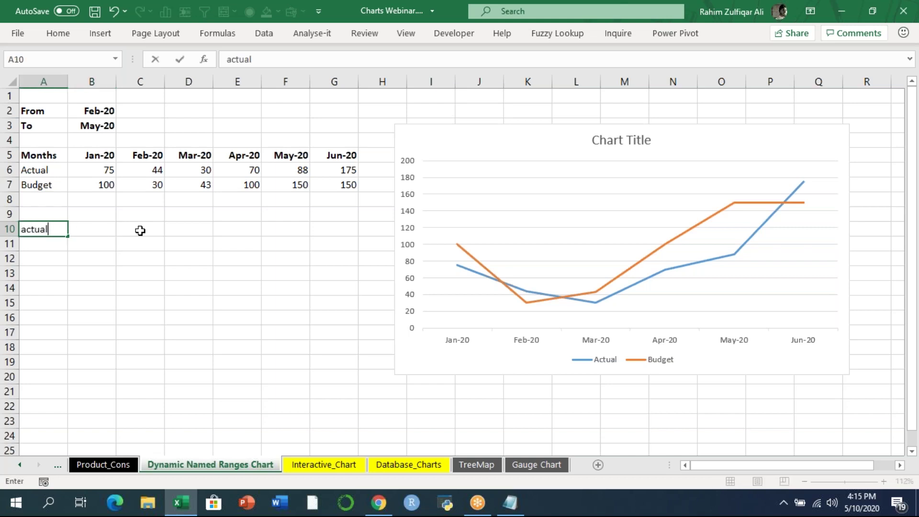
key(Return)
- Start =INDEX($B$6:$G$6,, in B10 over the absolute Actual row
key(Up)
key(Right)
text(=index)
key(Tab)
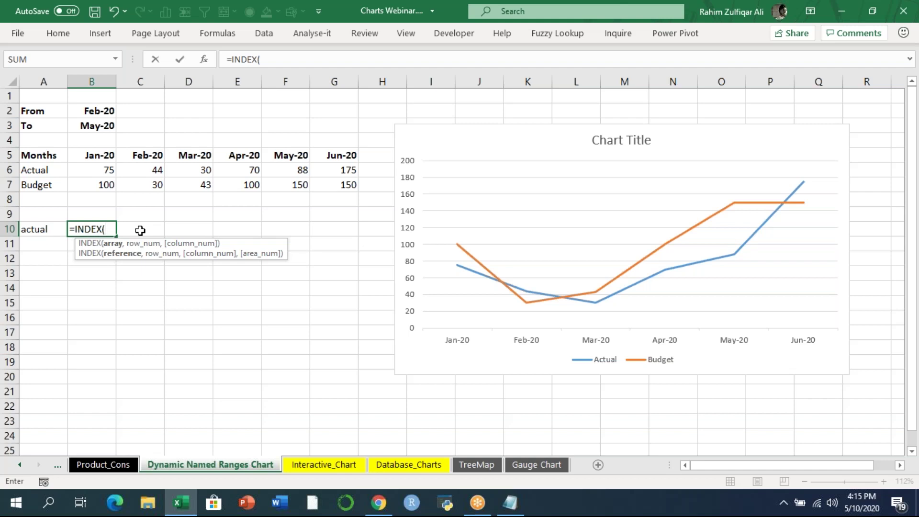
key(Up)
key(Up)
key(Up)
key(Up)
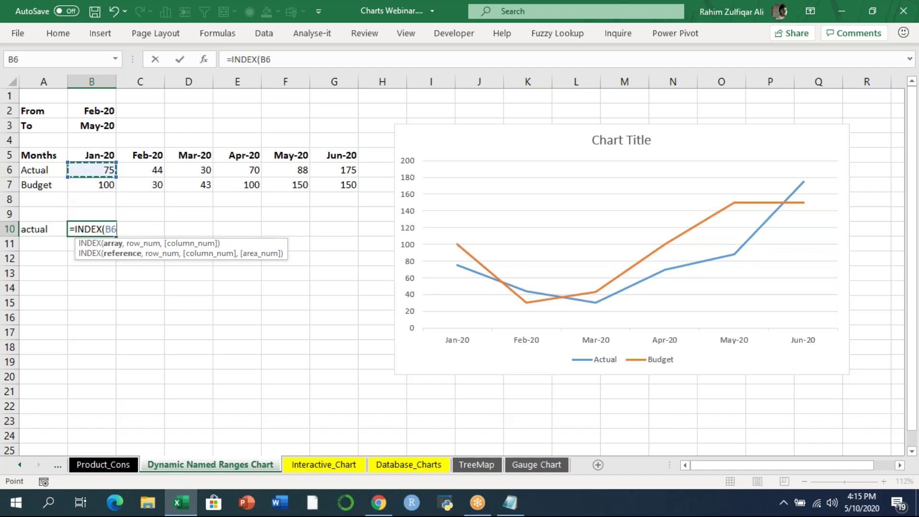
key(shift+Right)
key(shift+Right)
key(shift+Right)
key(shift+Right)
key(shift+Right)
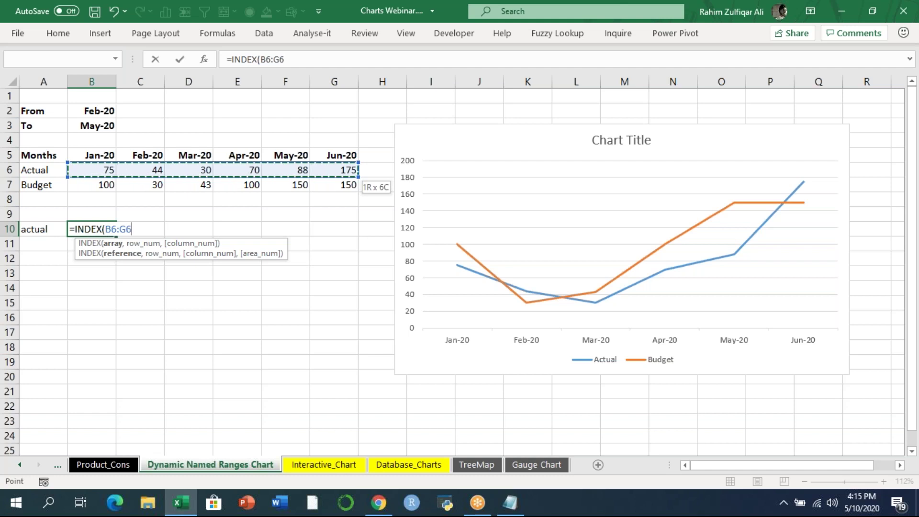
key(F4)
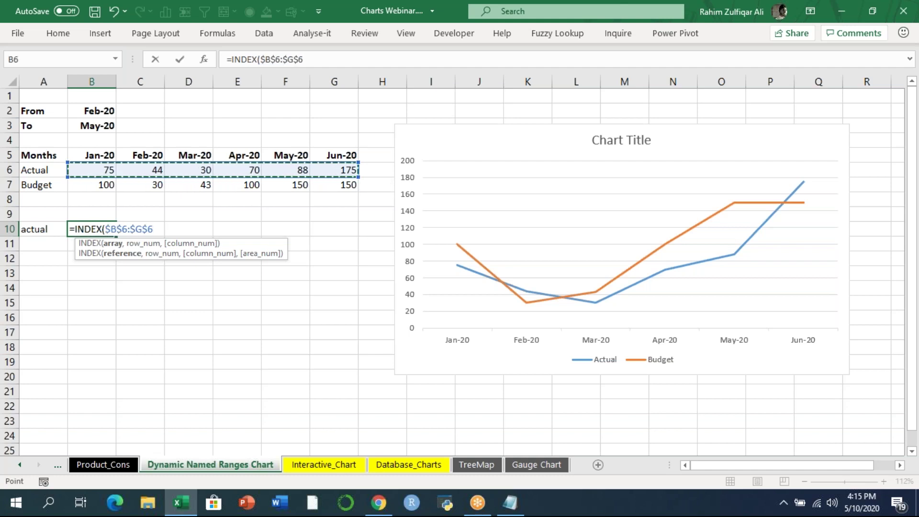
text(,)
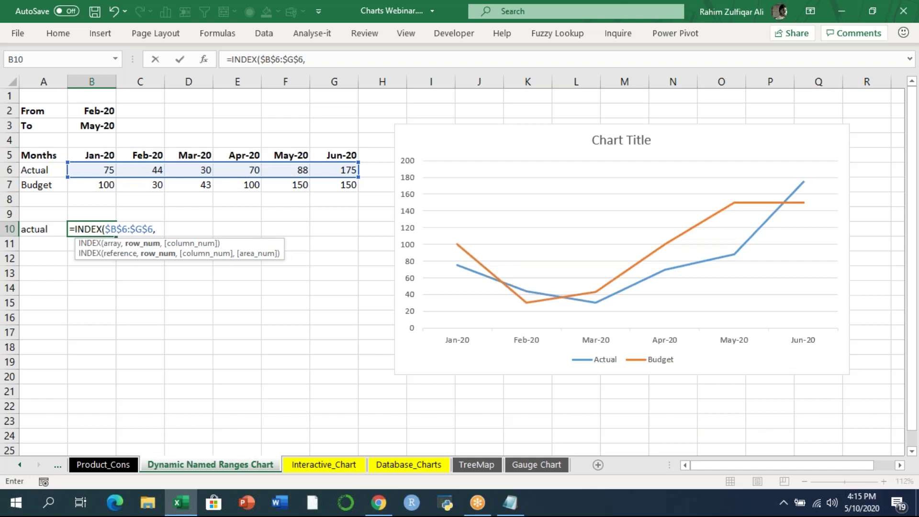
text(,)
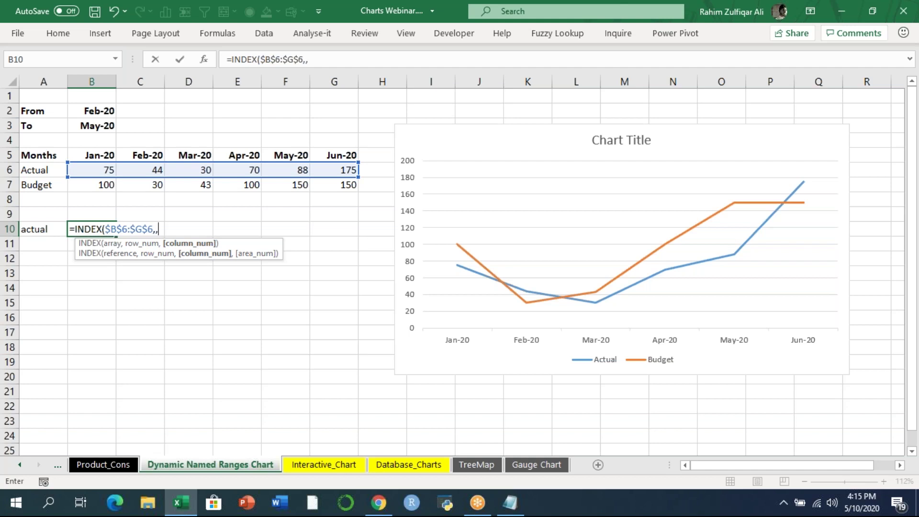
- Add MATCH($B$2,$B$5:$G$5,0) so the first INDEX finds the From month
text(match)
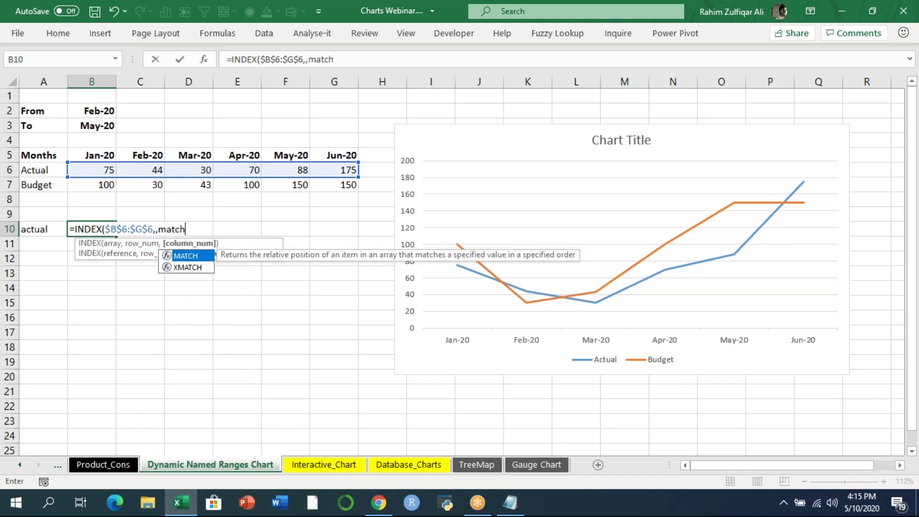
key(Tab)
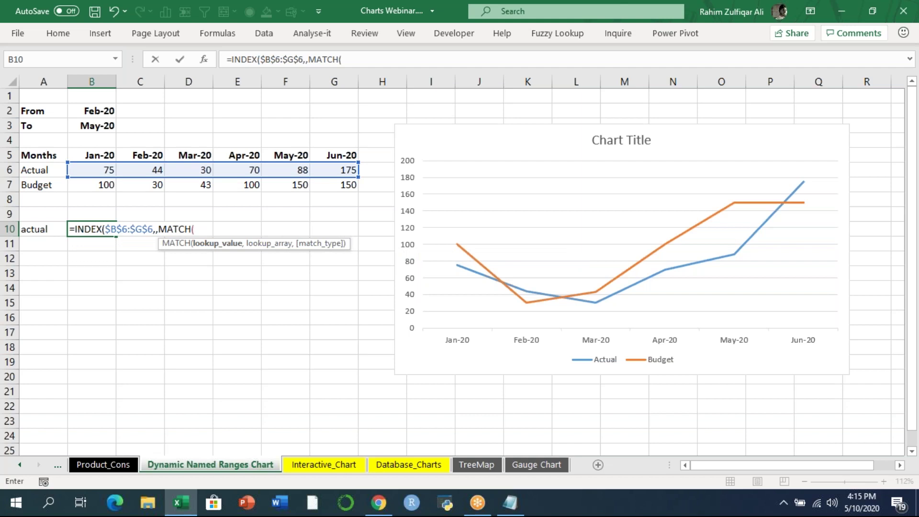
key(Up)
key(Up)
key(Up)
key(Up)
key(Up)
key(Up)
key(Up)
key(Up)
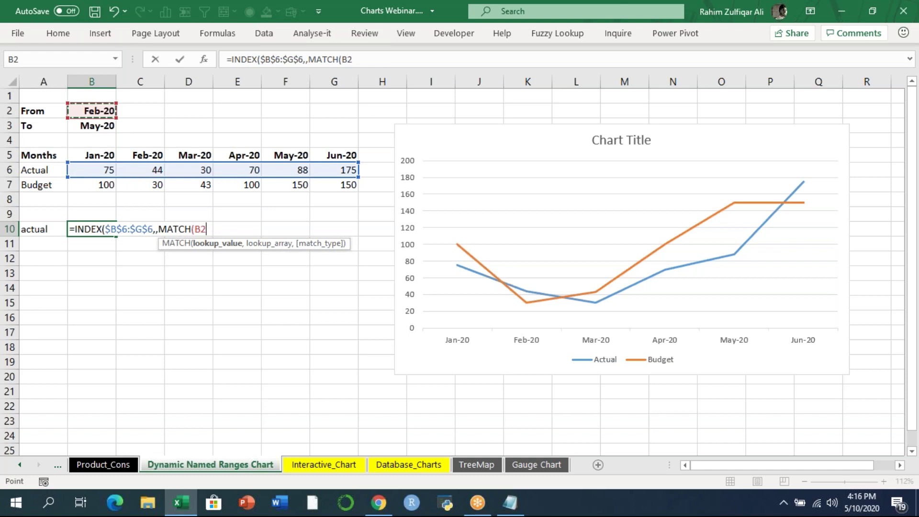
key(F4)
text(,)
key(Up)
key(Up)
key(Up)
key(Up)
key(Up)
key(ctrl+shift+Right)
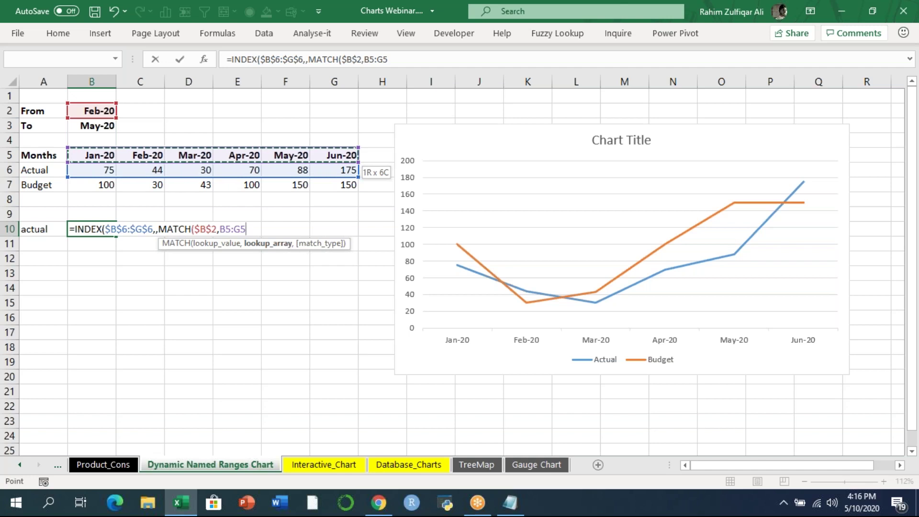
key(F5)
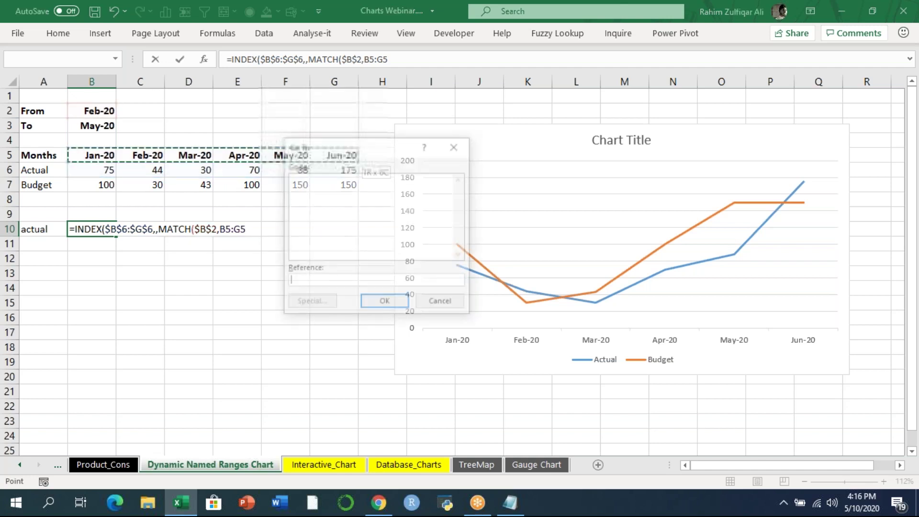
key(Escape)
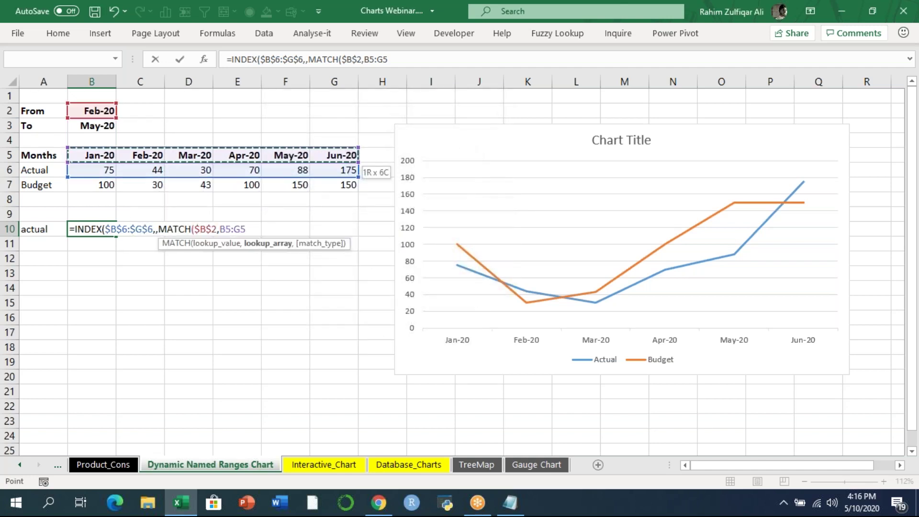
key(F4)
text(,0)
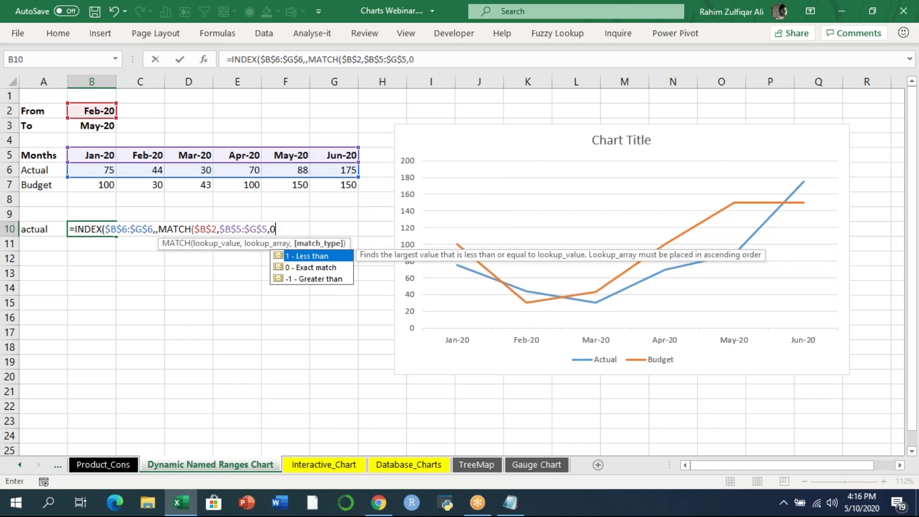
text()))
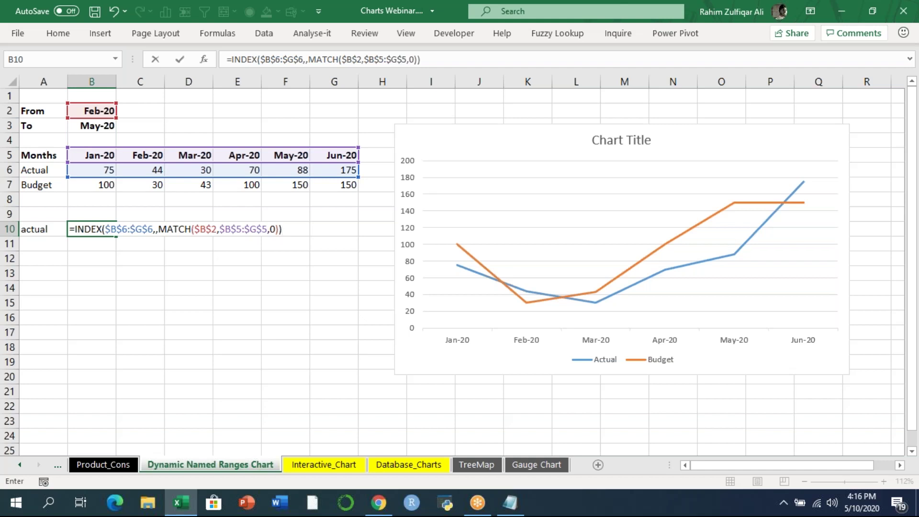
- Append :INDEX($B$6:$G$6,,MATCH($B$3,$B$5:$G$5,0)) and commit, returning 44, 30, 70, 88
text(:index)
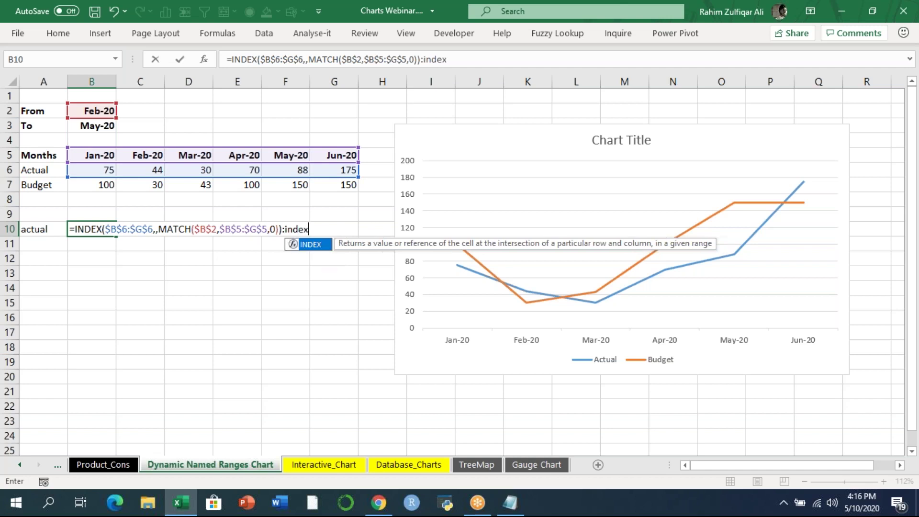
key(Tab)
drag(107, 170, 318, 170)
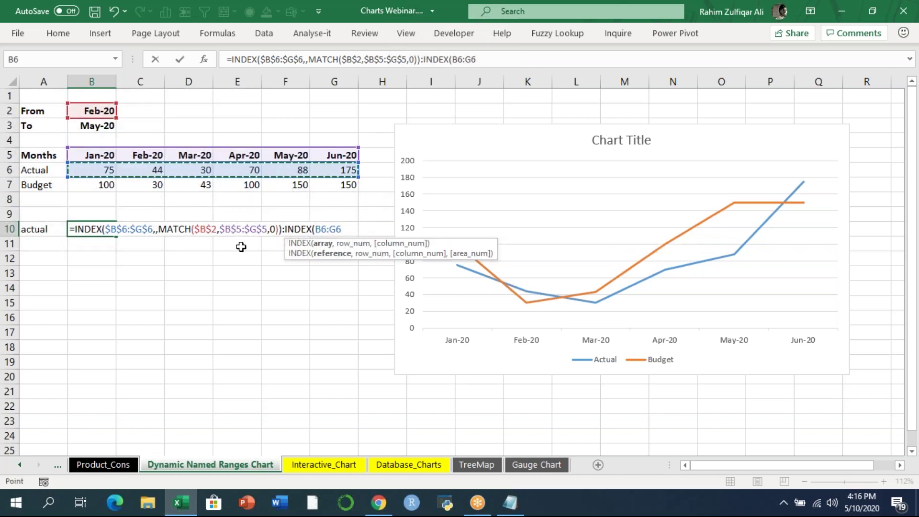
key(F4)
text(,,)
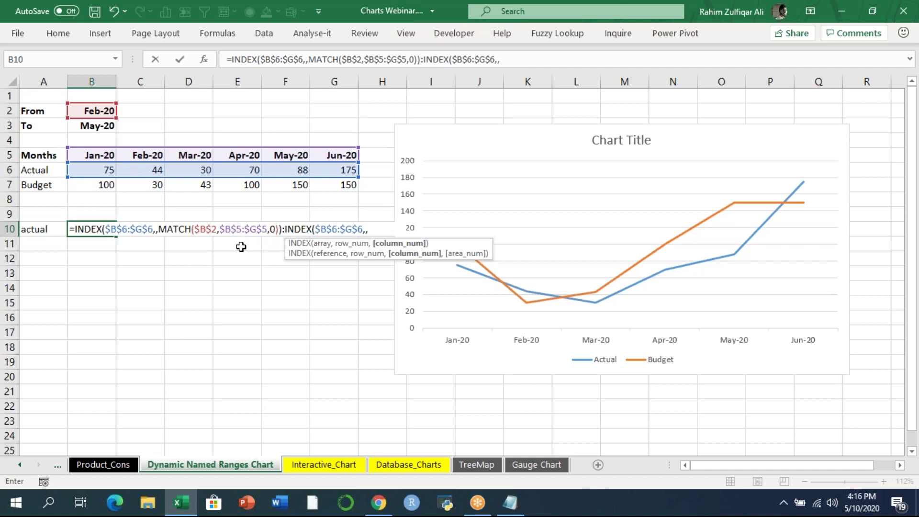
text(match)
key(Tab)
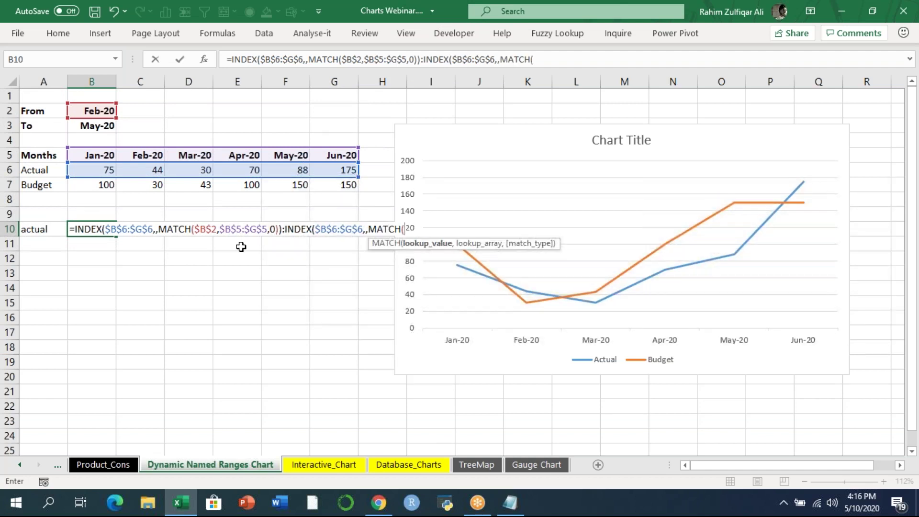
click(92, 125)
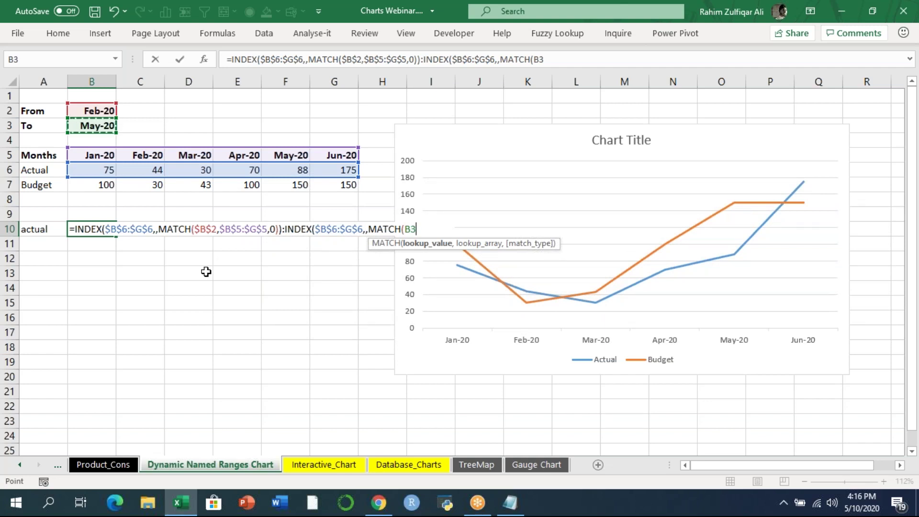
key(F4)
text(,)
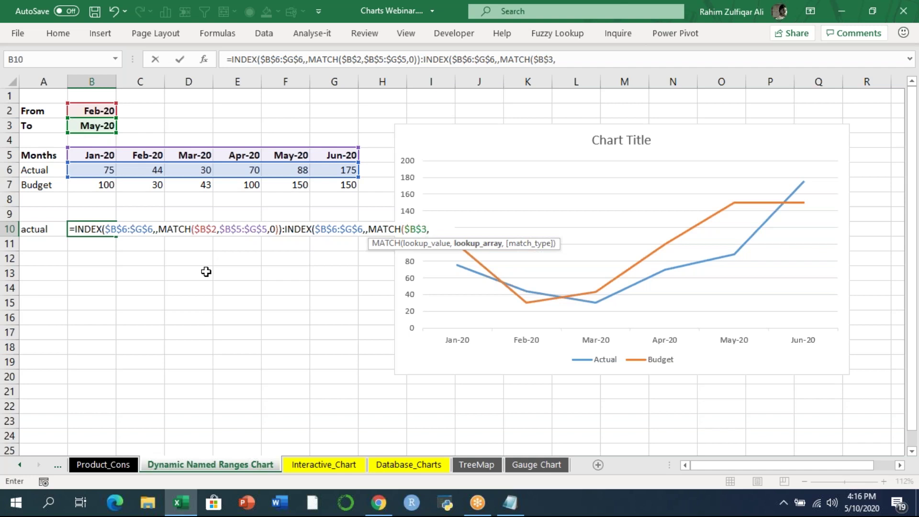
drag(94, 155, 335, 155)
key(F4)
text(,0)))
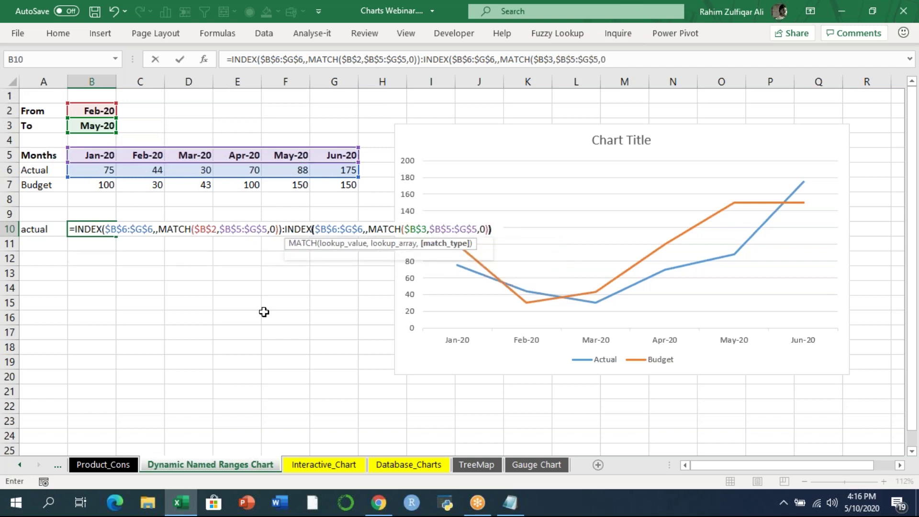
key(Return)
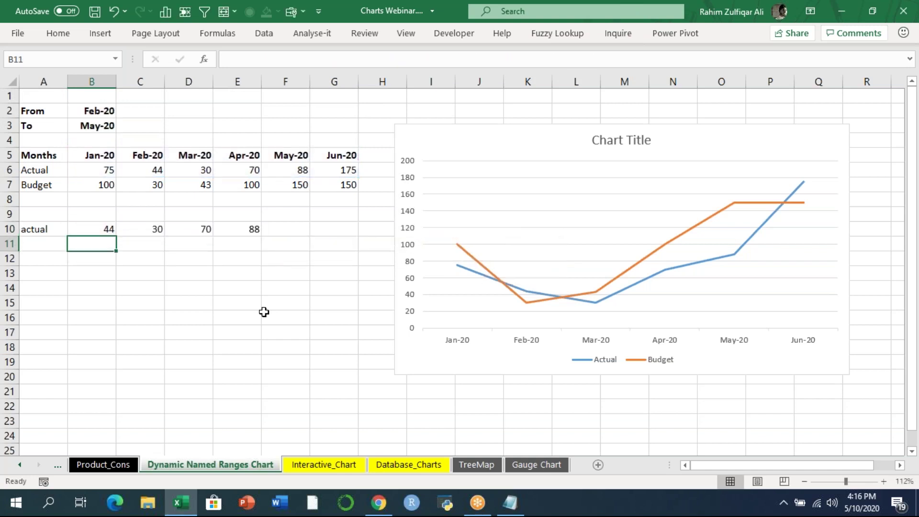
key(Up)
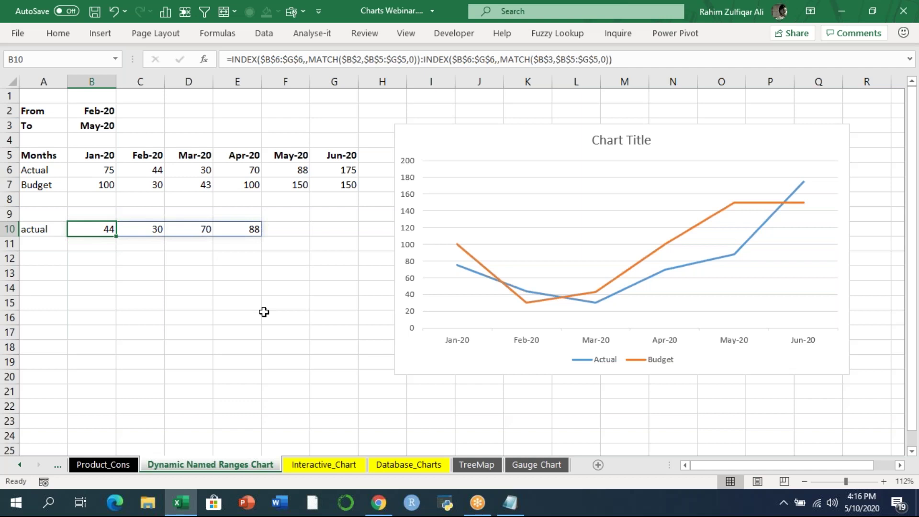
- Re-enter the B10 formula twice and check its spilled results 44, 30, 70, 88
key(F2)
key(Return)
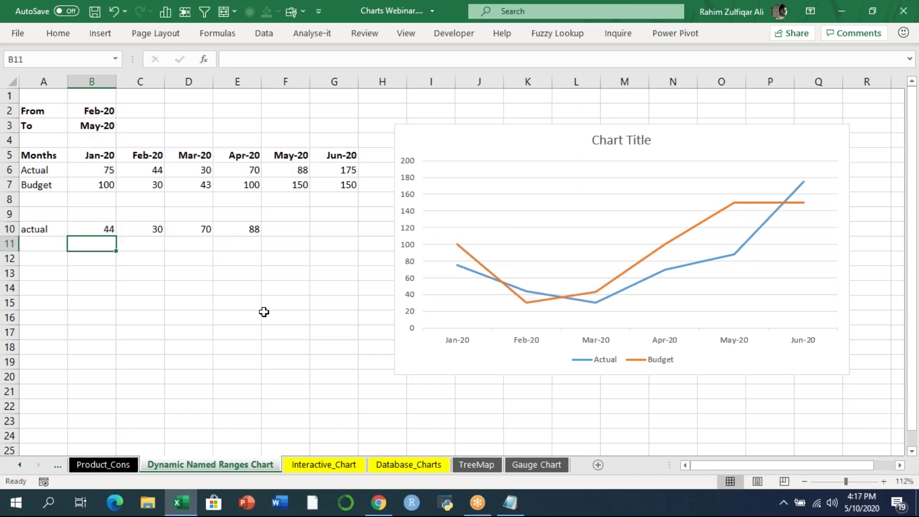
key(Up)
key(Right)
key(Right)
key(Left)
key(Left)
key(F2)
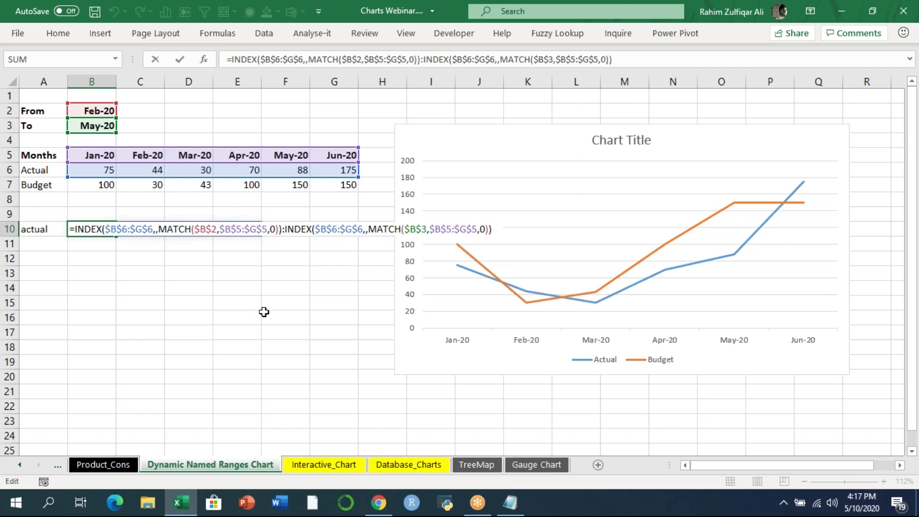
key(Return)
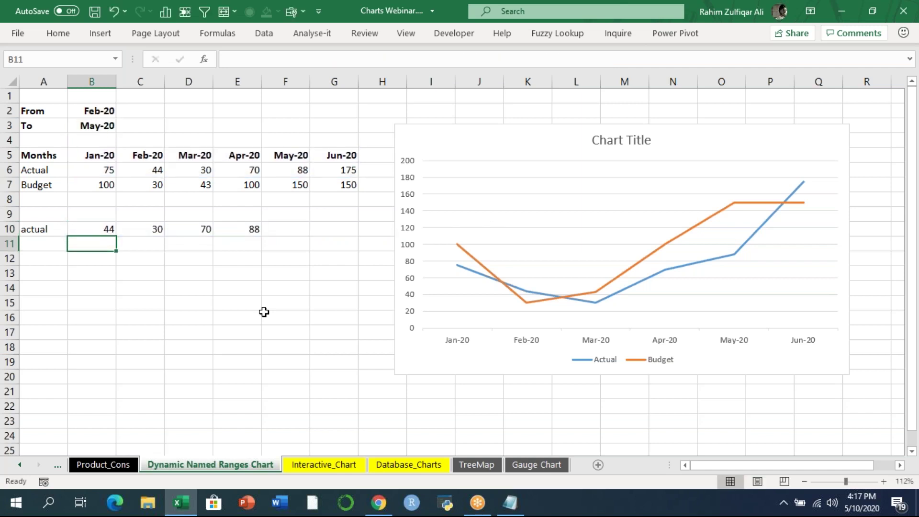
key(Up)
key(Right)
key(Right)
key(Right)
key(Right)
key(Left)
key(Left)
key(Left)
key(Left)
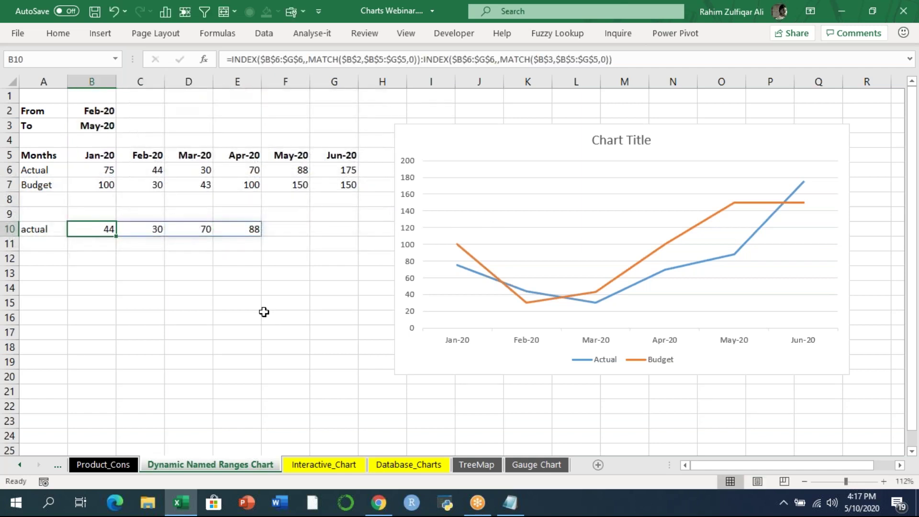
- Highlight each INDEX half of the B10 formula to examine it
key(F2)
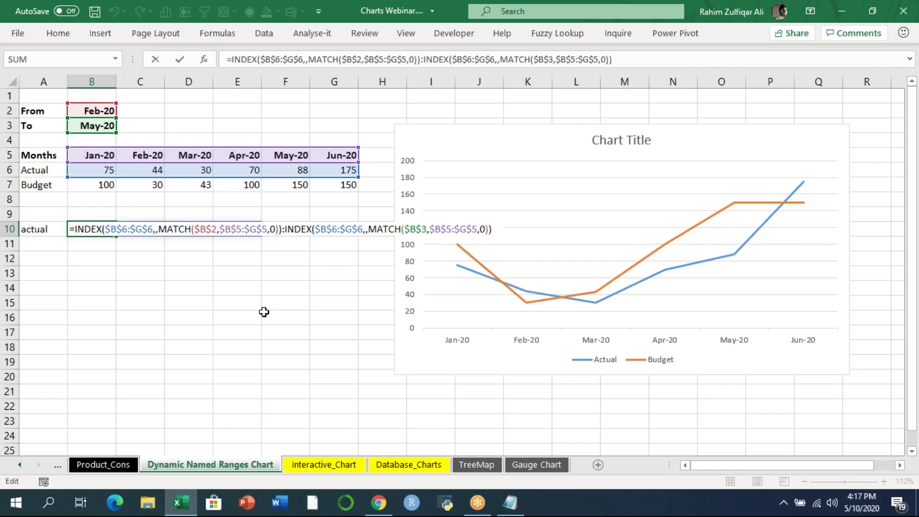
drag(280, 229, 70, 229)
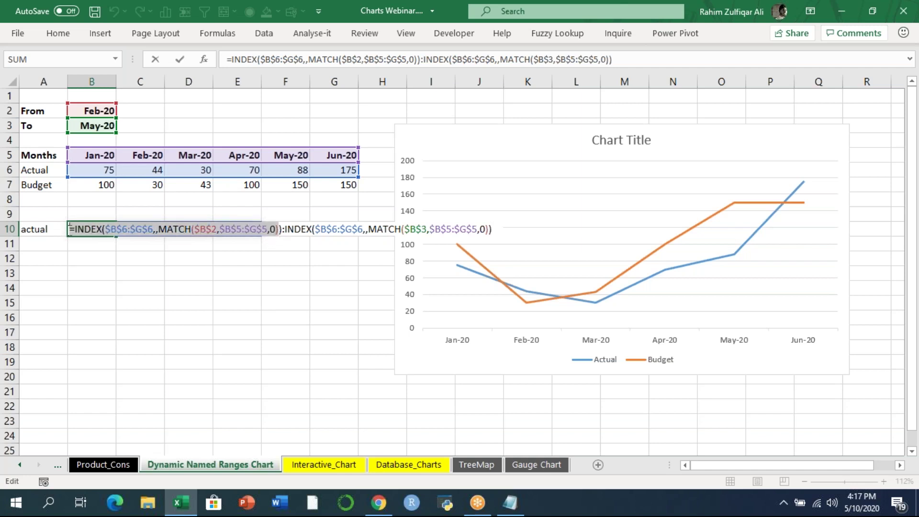
drag(286, 229, 488, 229)
click(287, 229)
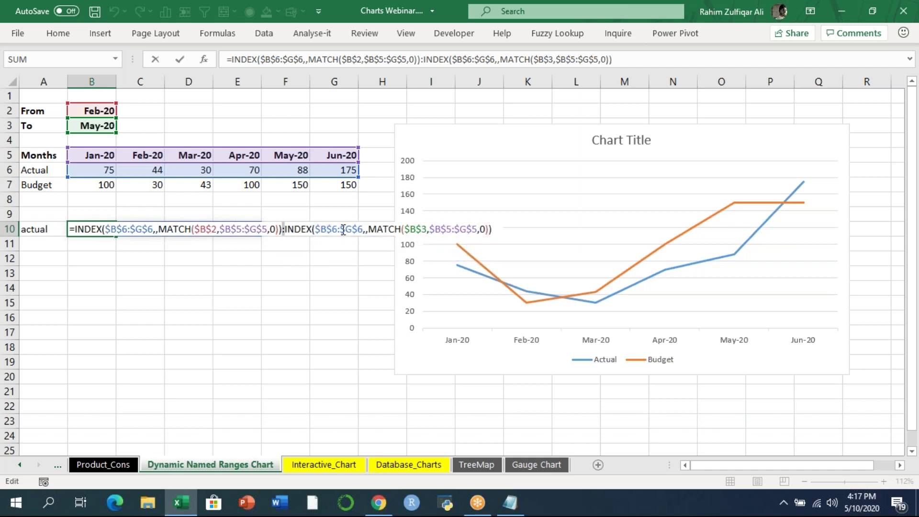
- Copy the B10 formula to B11 and point its ranges at the Budget row 7
key(ctrl+Return)
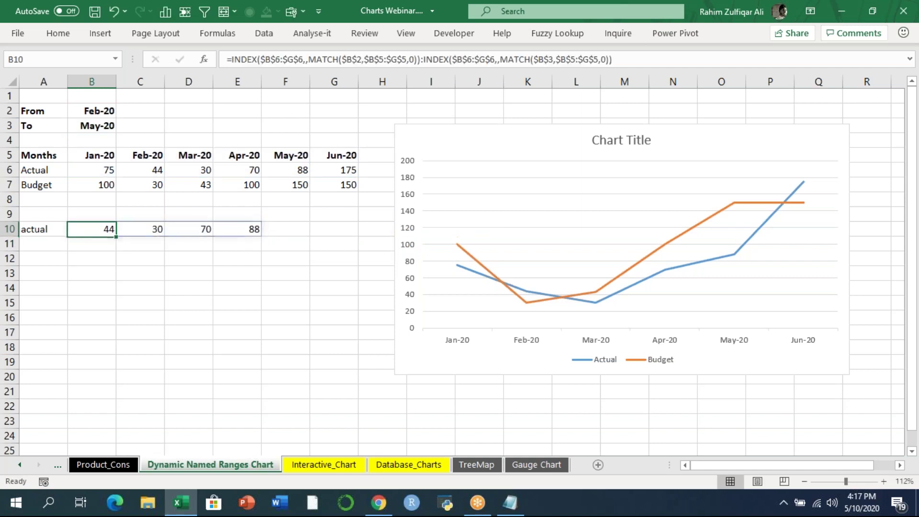
key(ctrl+c)
key(Down)
key(Return)
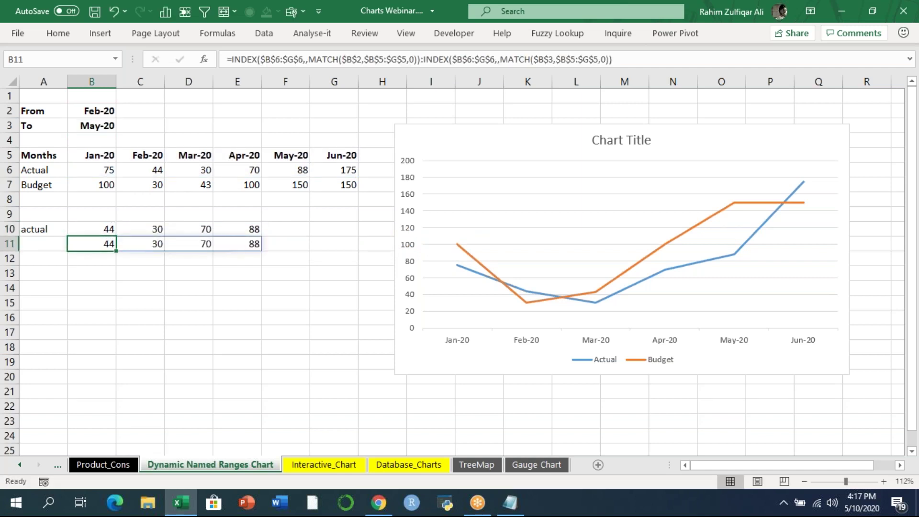
key(F2)
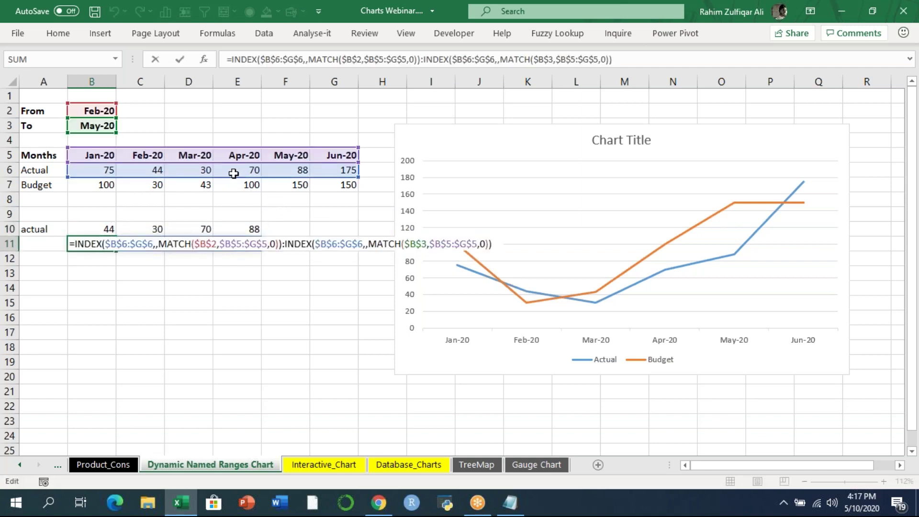
drag(237, 173, 282, 190)
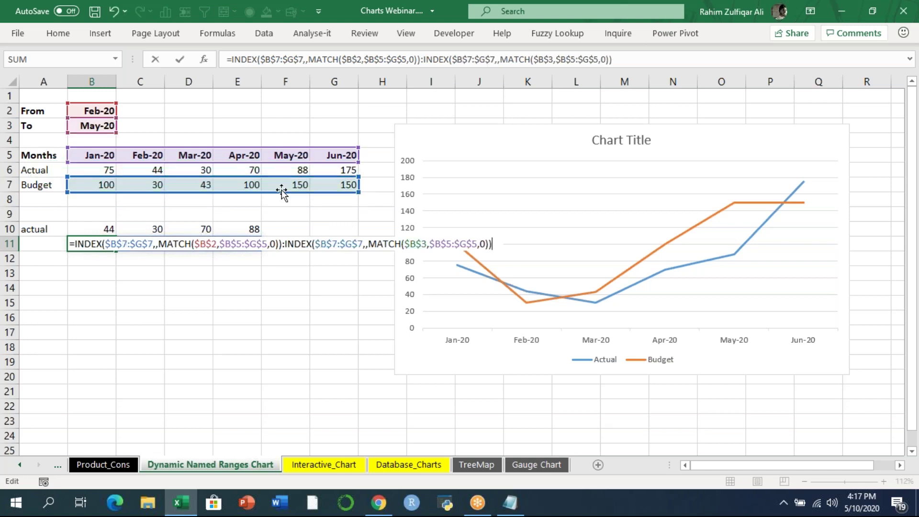
key(Return)
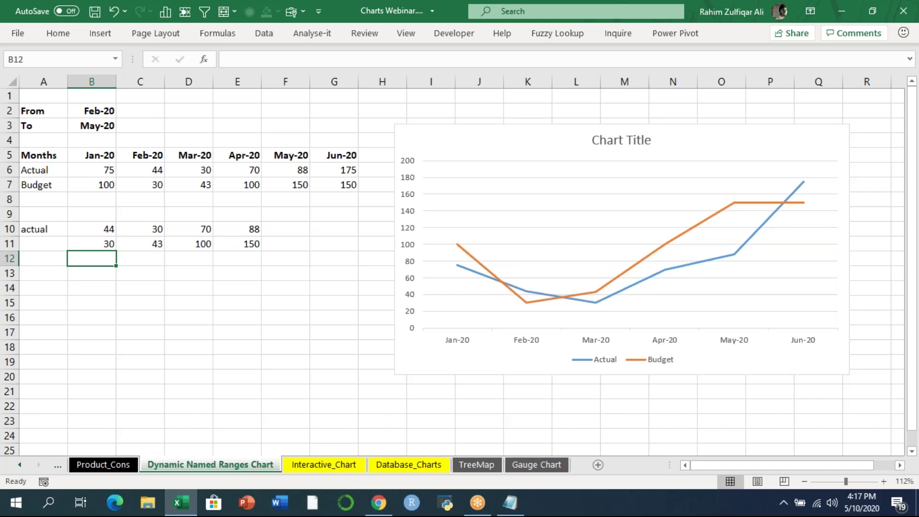
- Copy the Budget formula to B12 and point its ranges at the months row 5
key(Up)
key(ctrl+c)
key(Down)
key(ctrl+v)
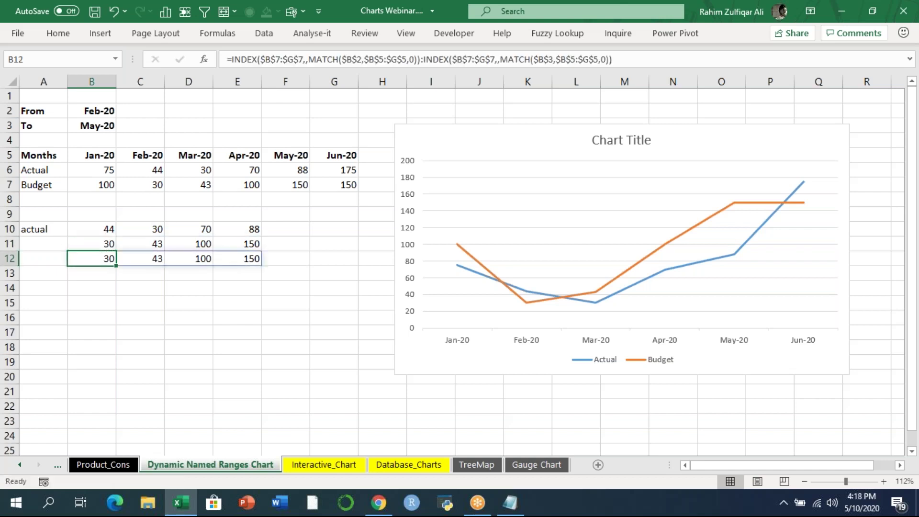
key(F2)
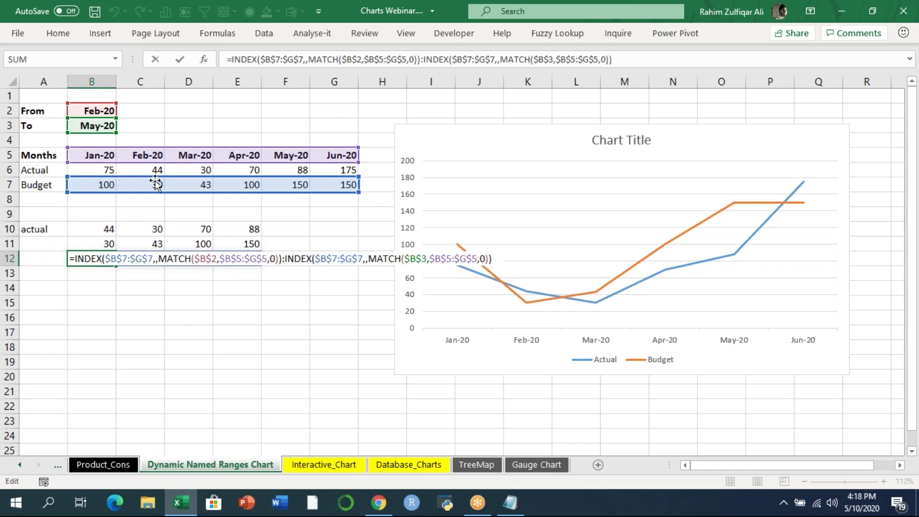
drag(156, 183, 153, 149)
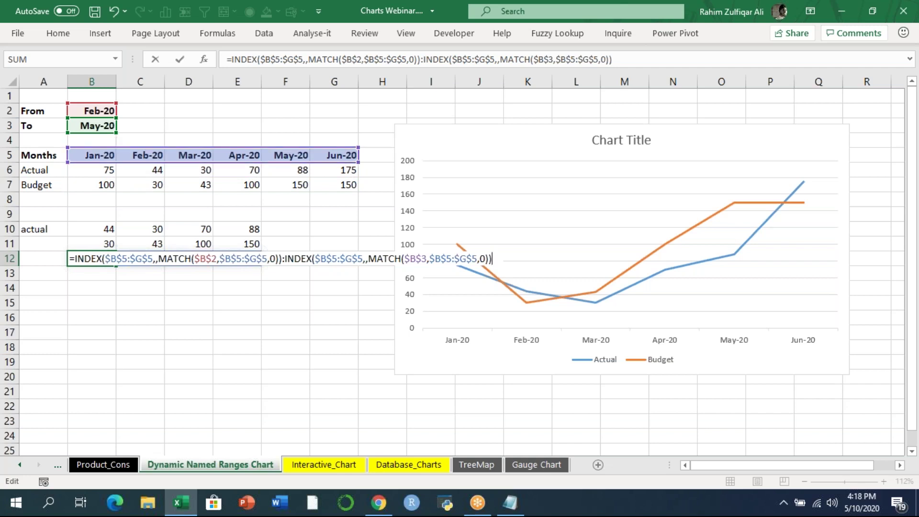
key(Return)
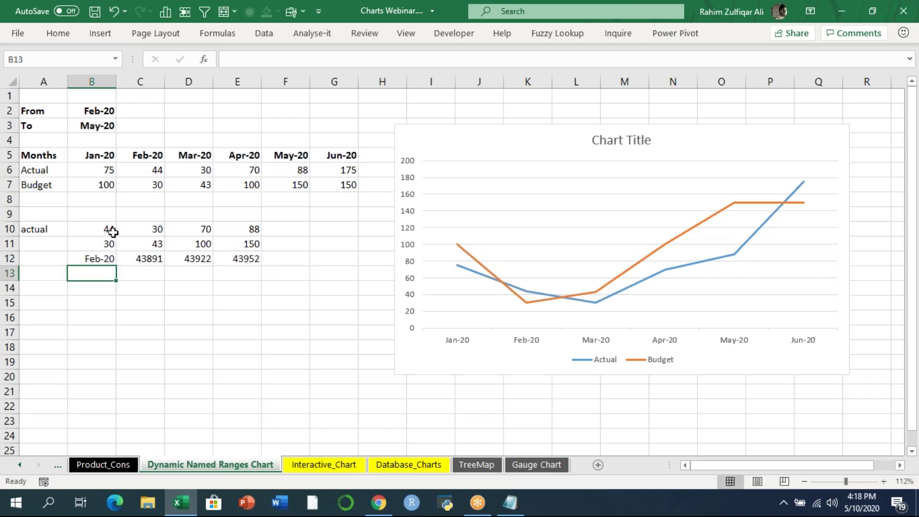
- Review the three formulas in B10:B12, leaving B11 unchanged
drag(106, 231, 102, 261)
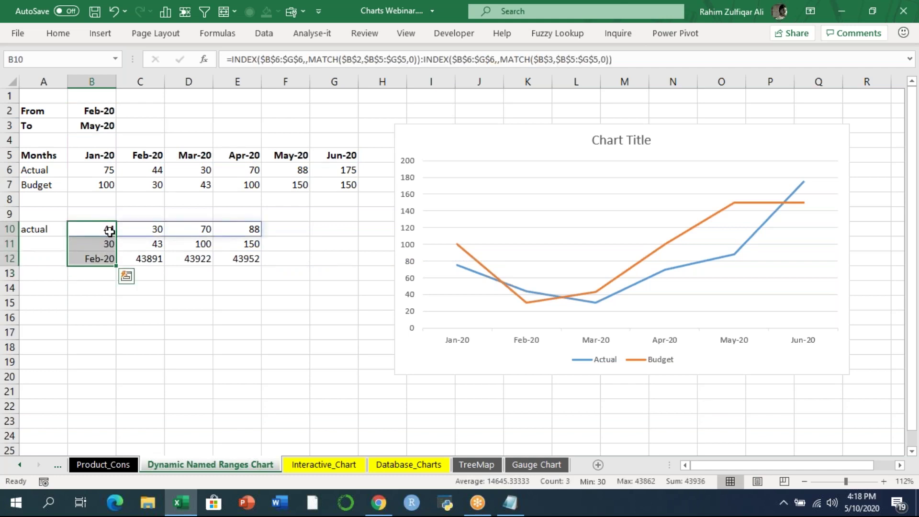
click(107, 235)
click(106, 245)
click(103, 254)
key(Up)
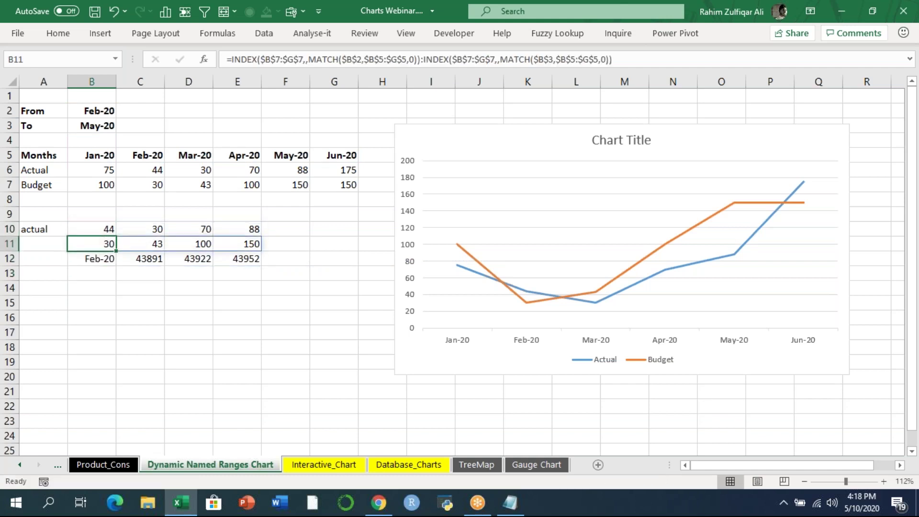
key(F2)
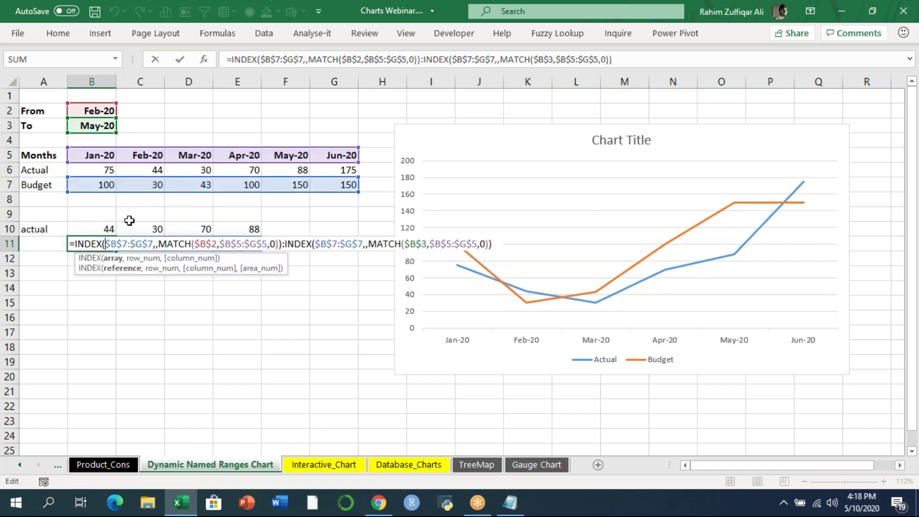
key(Escape)
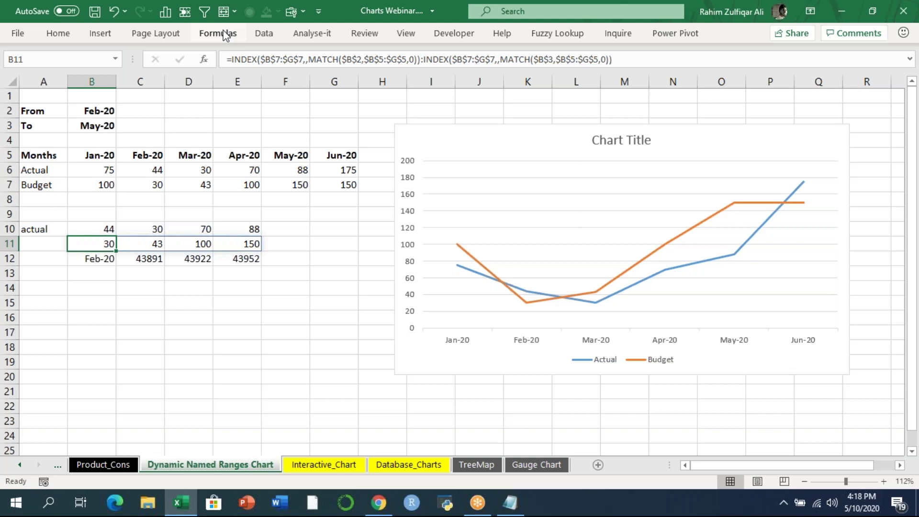
- Pin the ribbon expanded and check the existing names in Name Manager
click(105, 228)
double_click(234, 34)
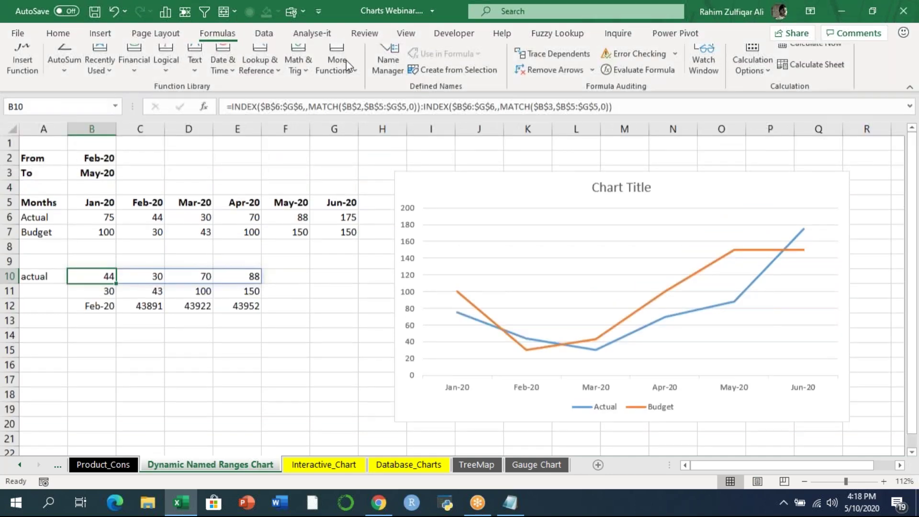
click(389, 76)
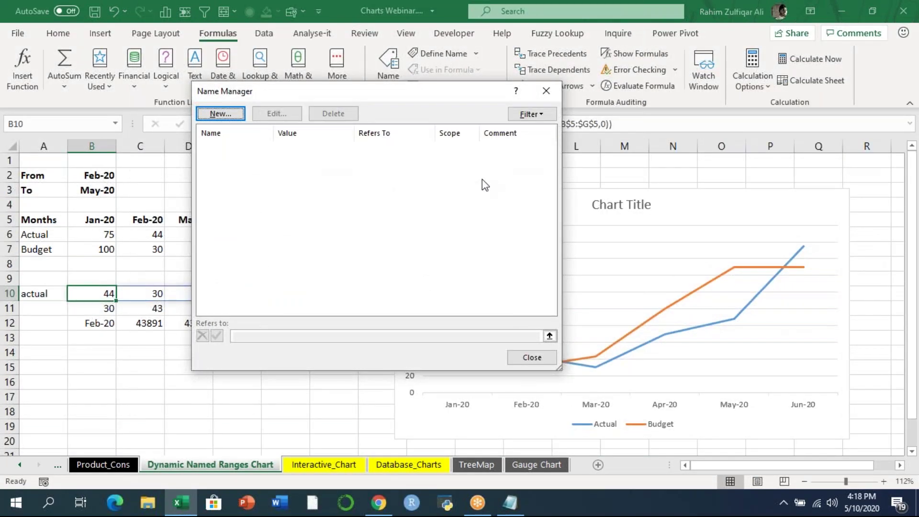
click(546, 91)
- Define the name actual, referring to the copied B10 INDEX:INDEX formula
double_click(98, 293)
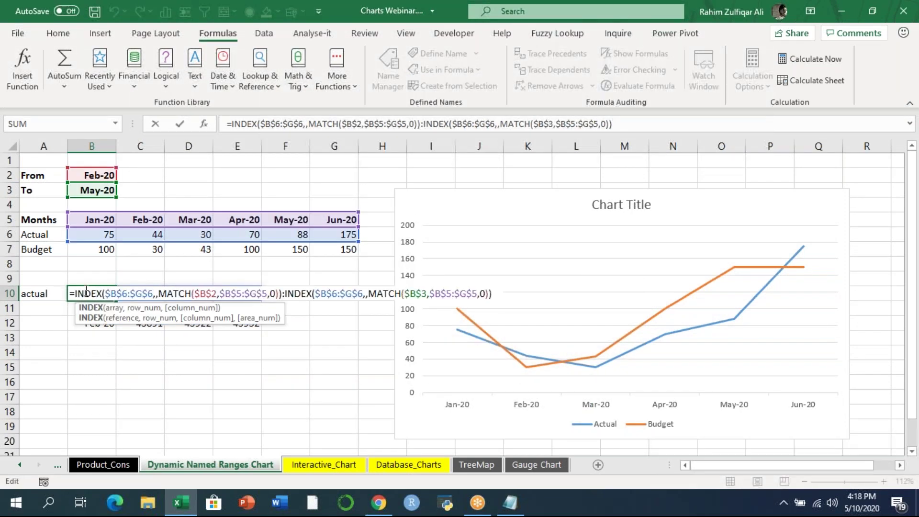
drag(70, 292, 500, 298)
key(ctrl+c)
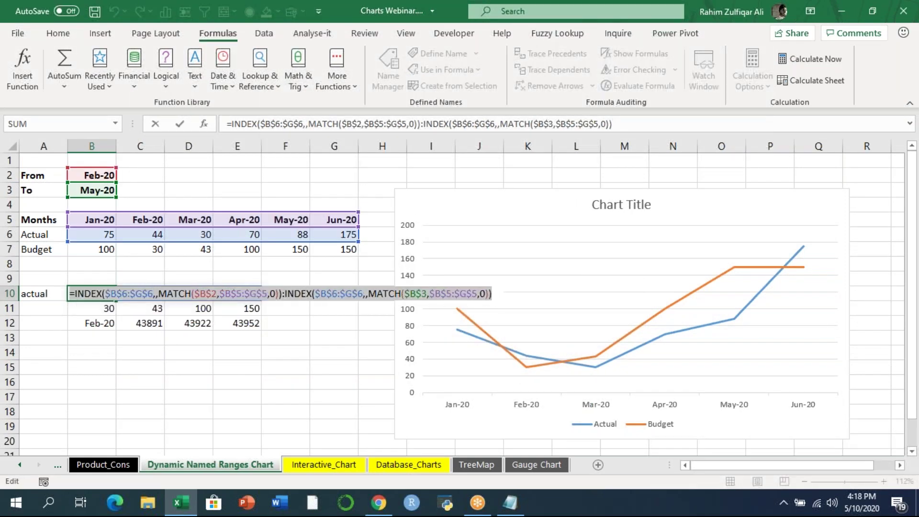
key(Escape)
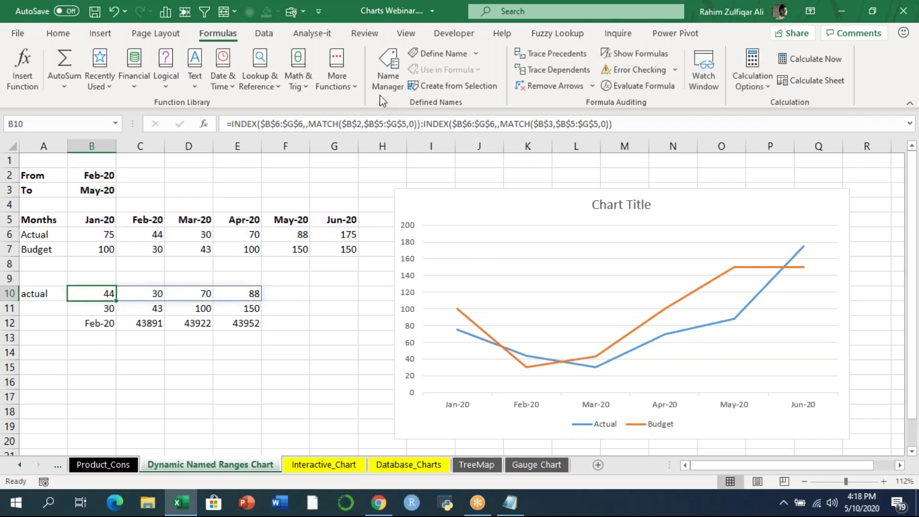
click(383, 84)
click(234, 119)
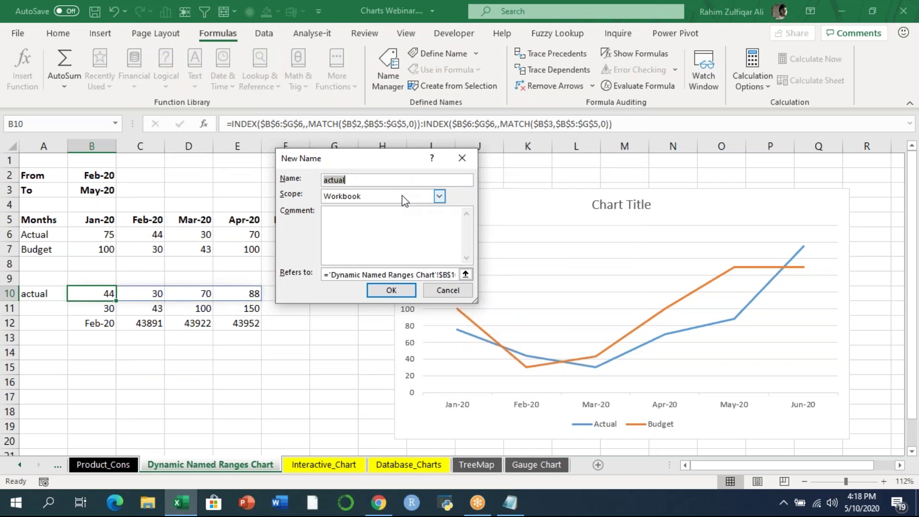
drag(325, 275, 482, 275)
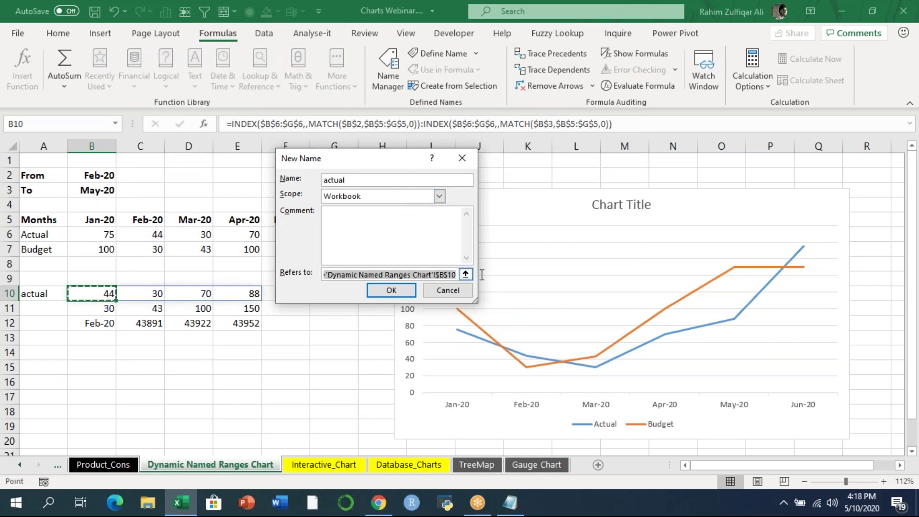
key(ctrl+v)
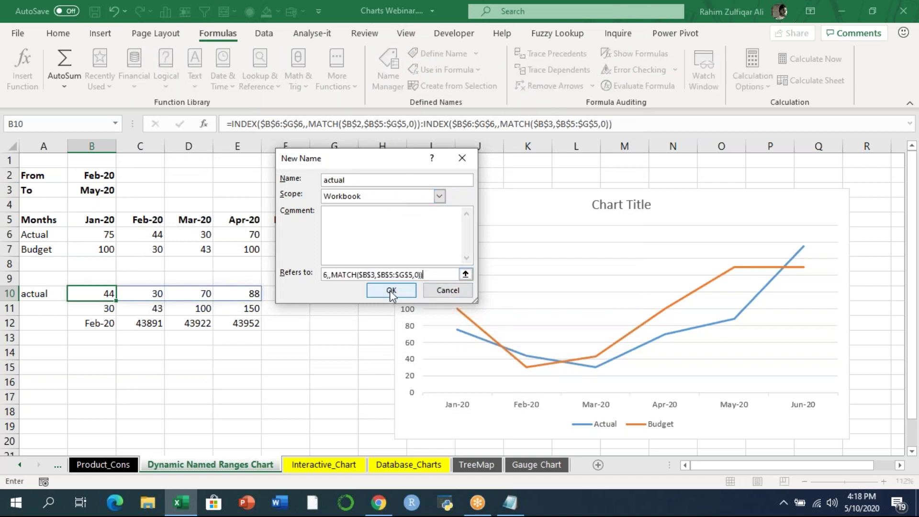
click(390, 290)
key(ctrl+F3)
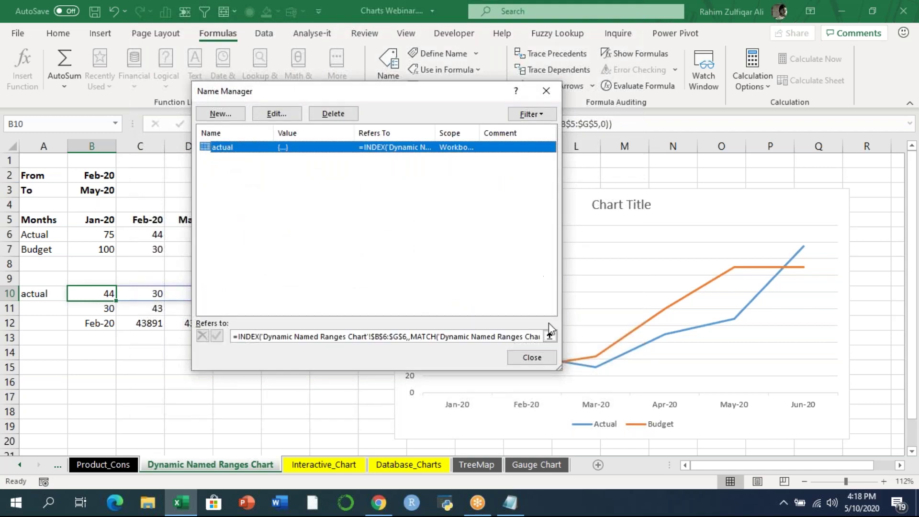
click(526, 355)
- Define the name budget, referring to the copied B11 formula
double_click(76, 309)
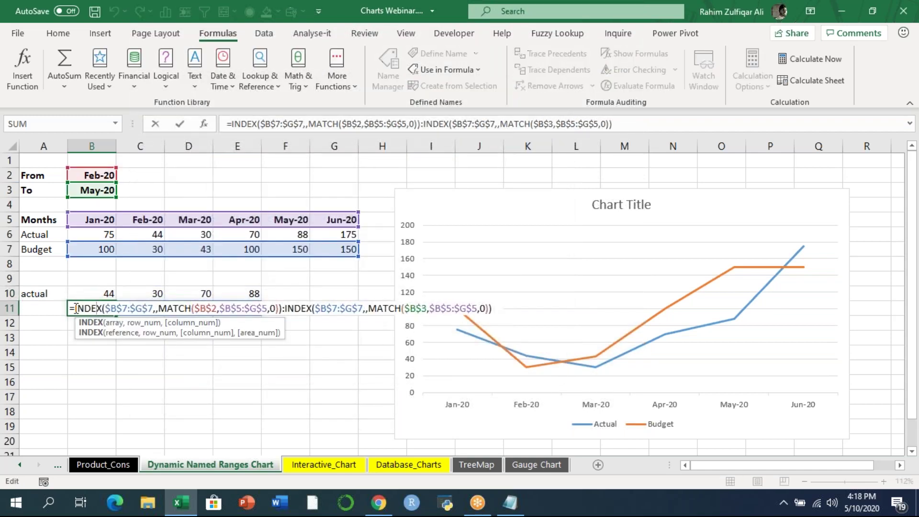
drag(71, 308, 529, 311)
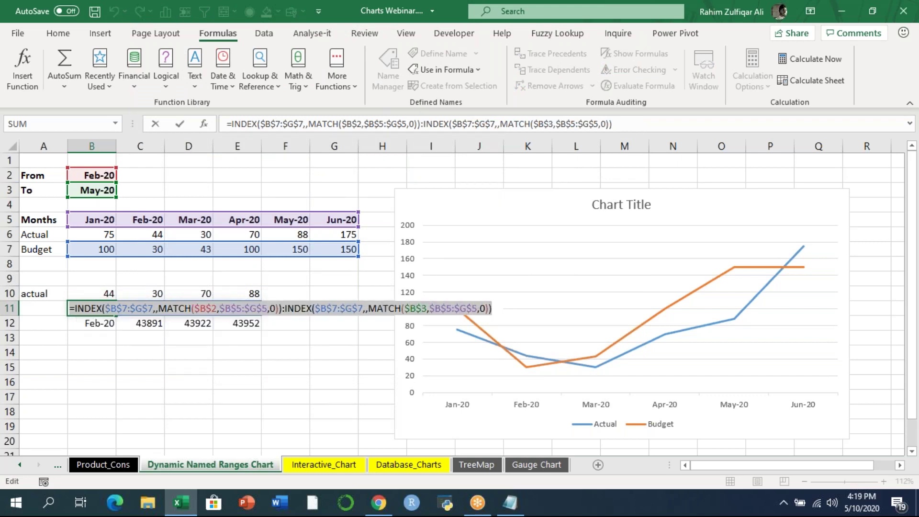
key(Escape)
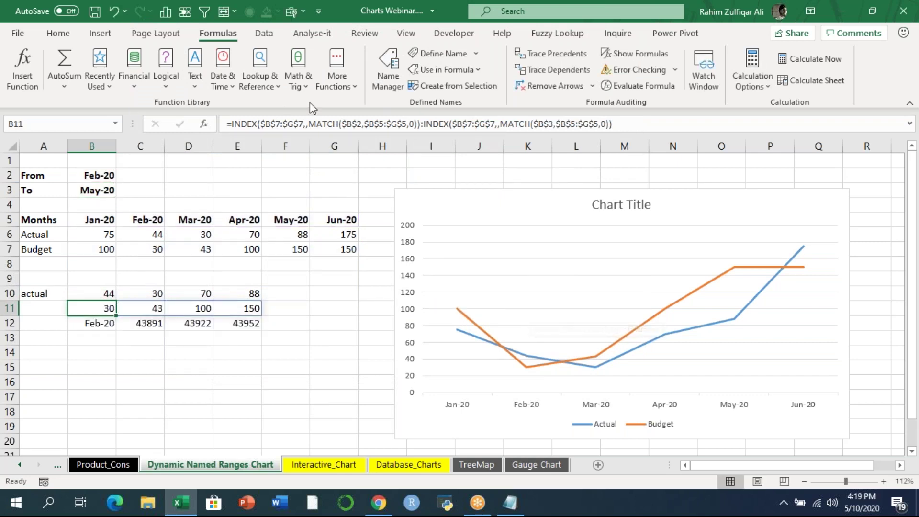
click(388, 72)
click(218, 115)
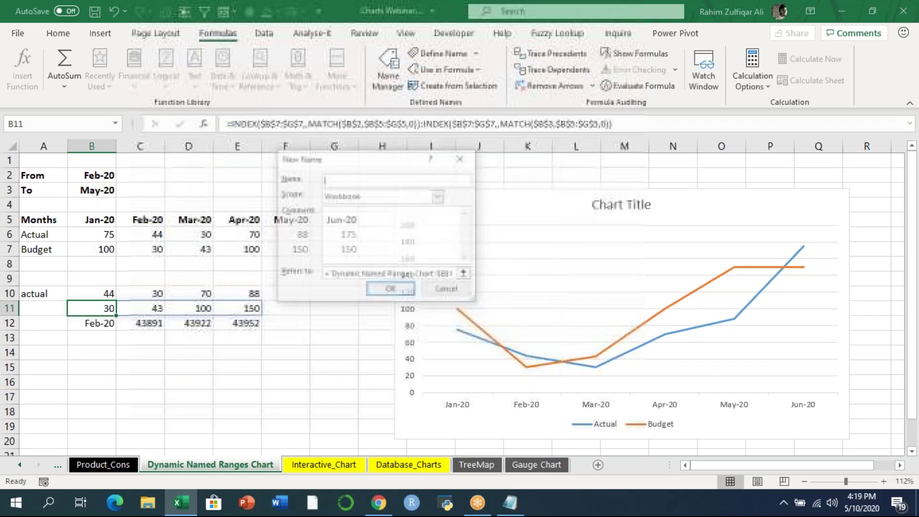
text(budget)
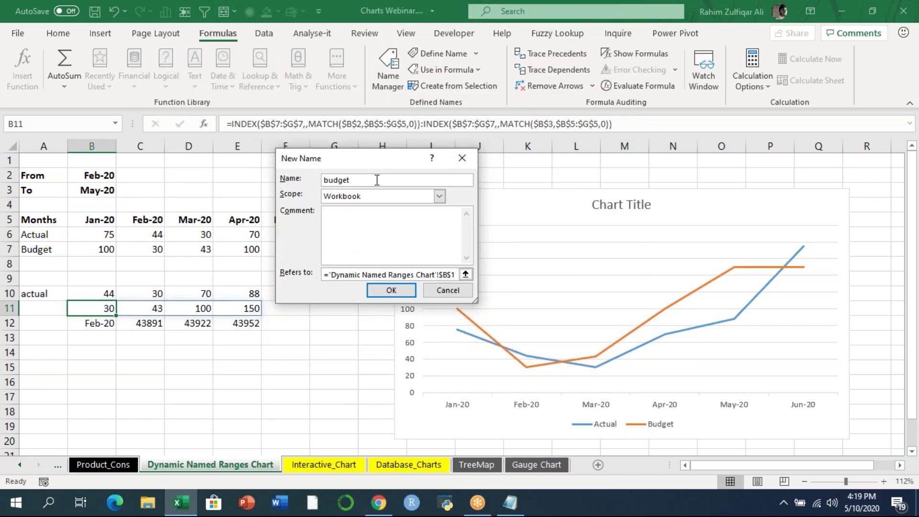
click(323, 277)
key(ctrl+v)
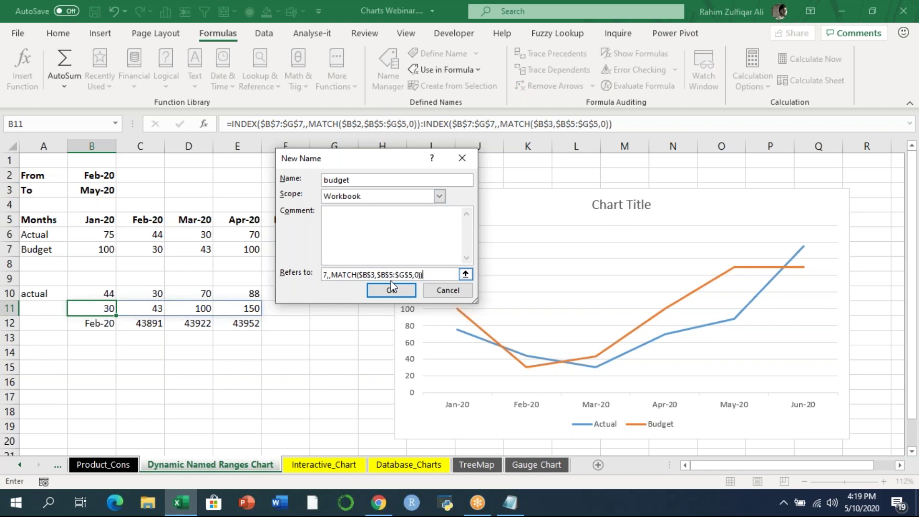
click(391, 290)
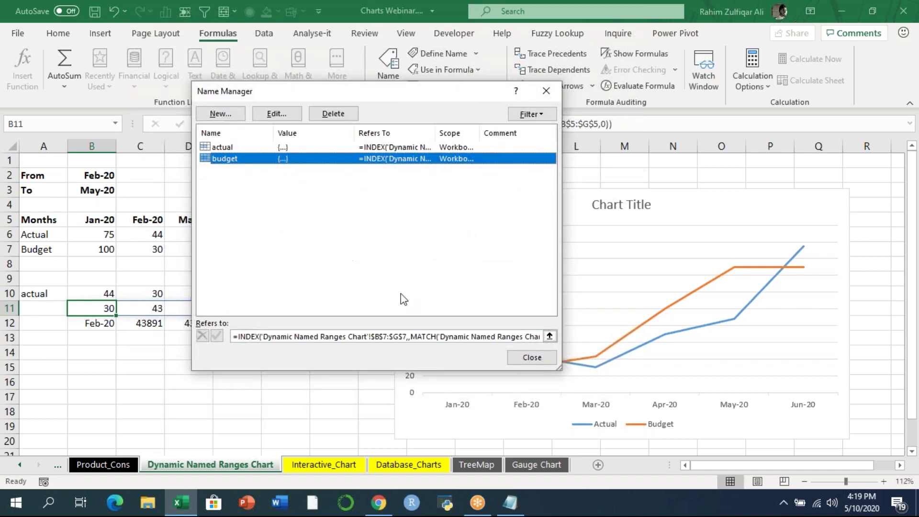
click(532, 357)
- Define the name dates from the B12 months formula and review all three names
double_click(77, 323)
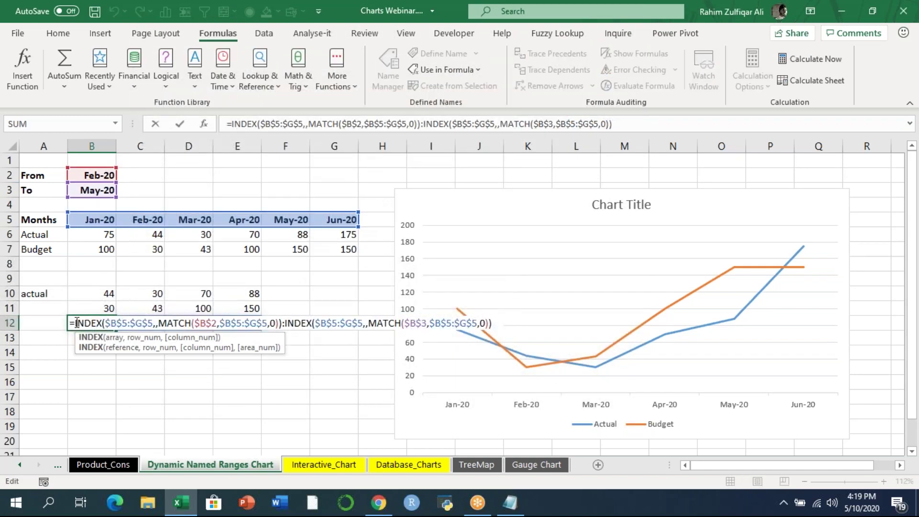
drag(71, 323, 498, 323)
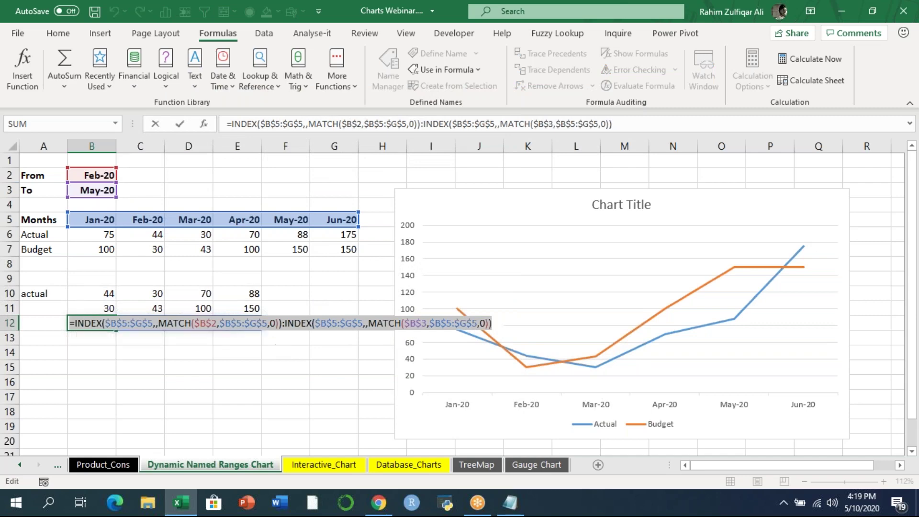
key(Escape)
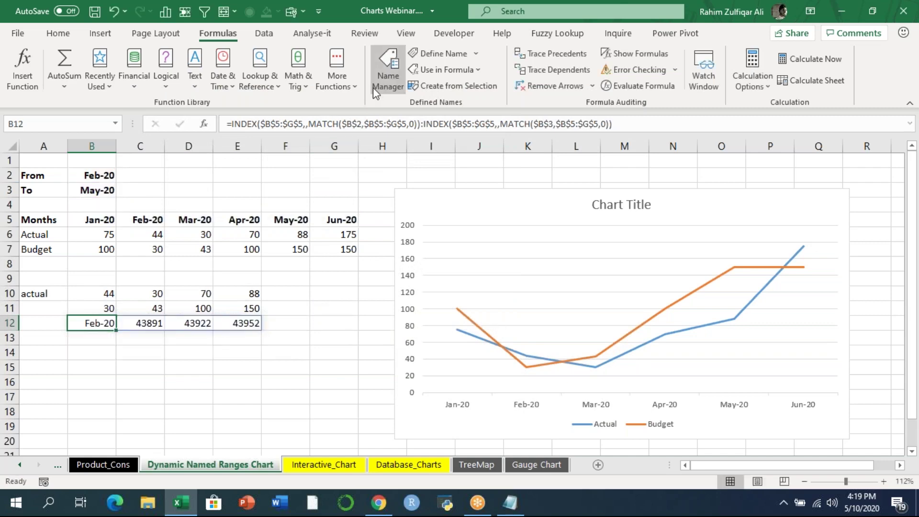
click(388, 72)
click(220, 114)
text(dates)
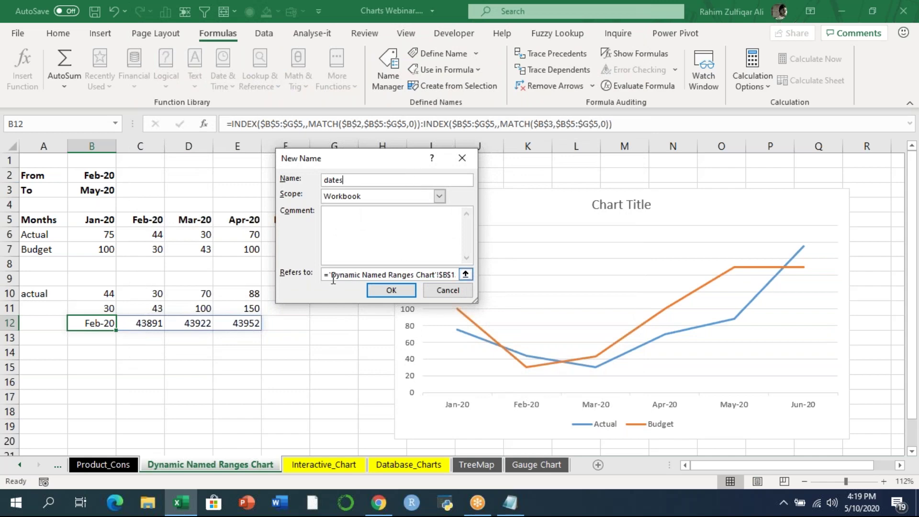
click(326, 279)
key(ctrl+v)
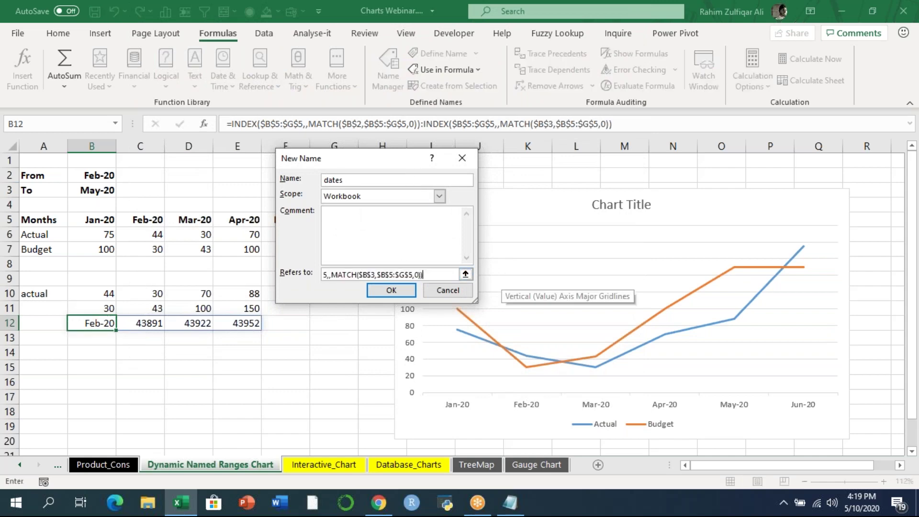
click(411, 292)
click(514, 352)
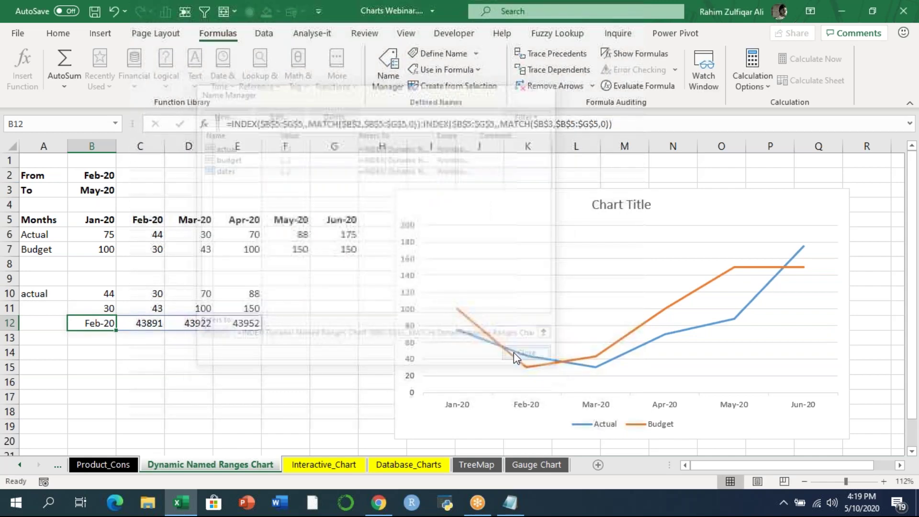
click(340, 327)
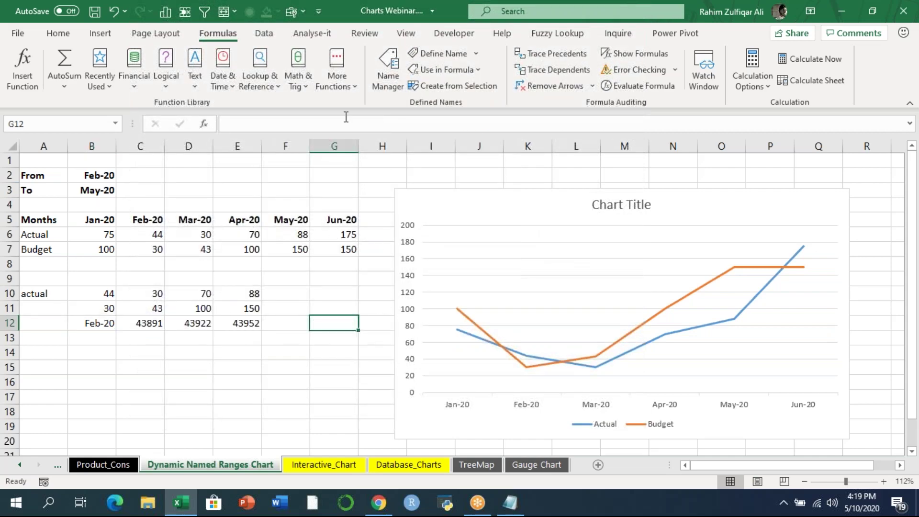
click(388, 74)
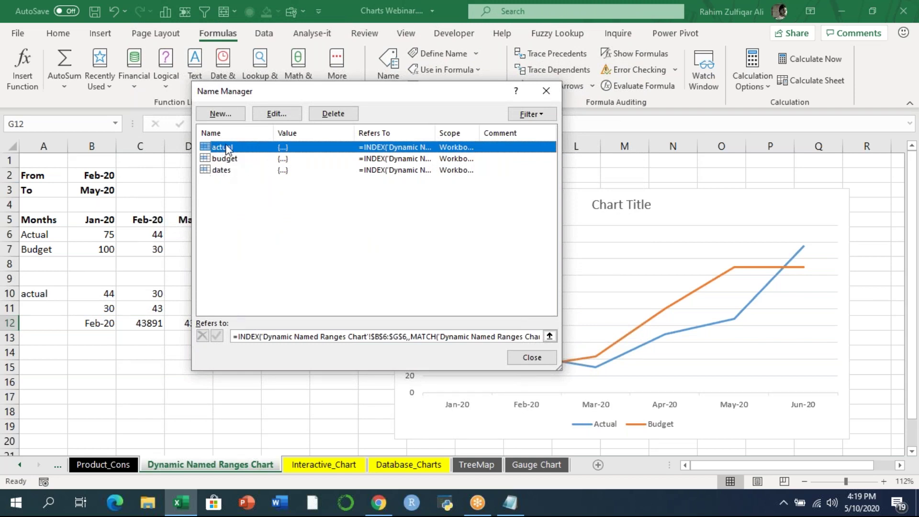
click(546, 360)
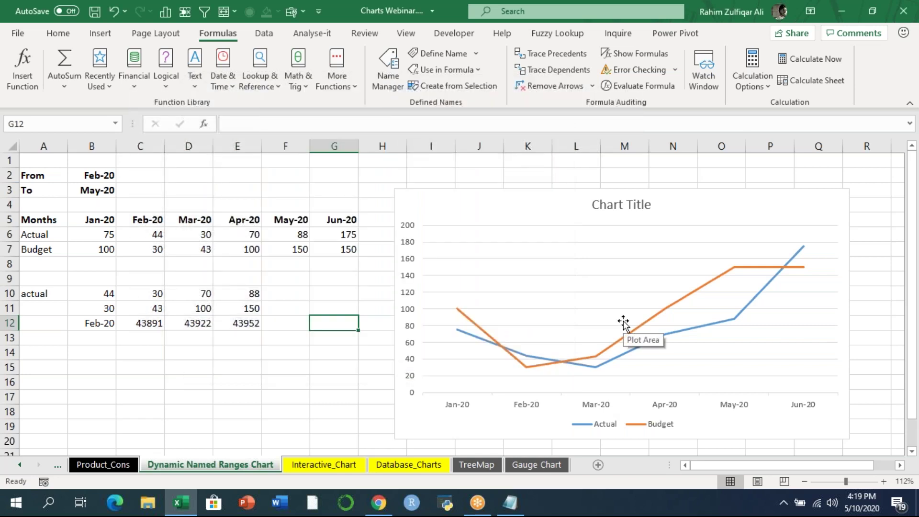
mouse_move(646, 322)
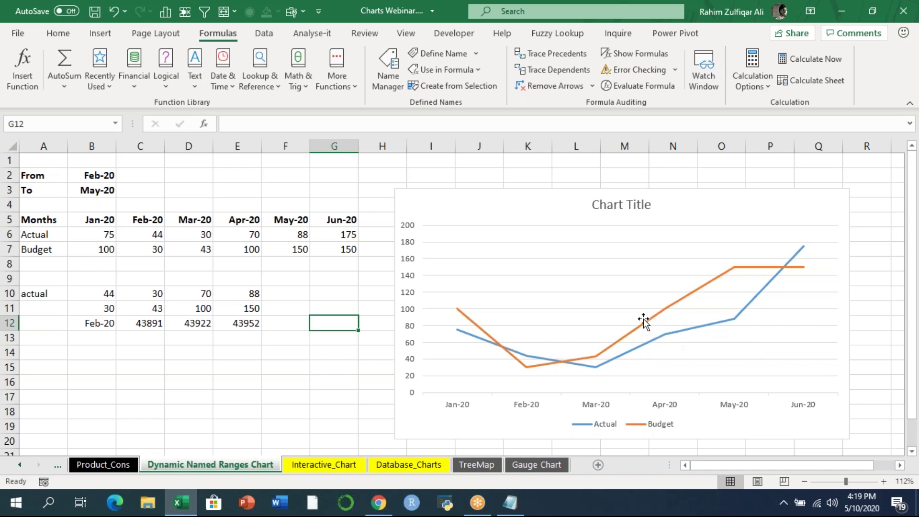
- Open the chart's Select Data Source dialog and move it clear of the chart
right_click(646, 330)
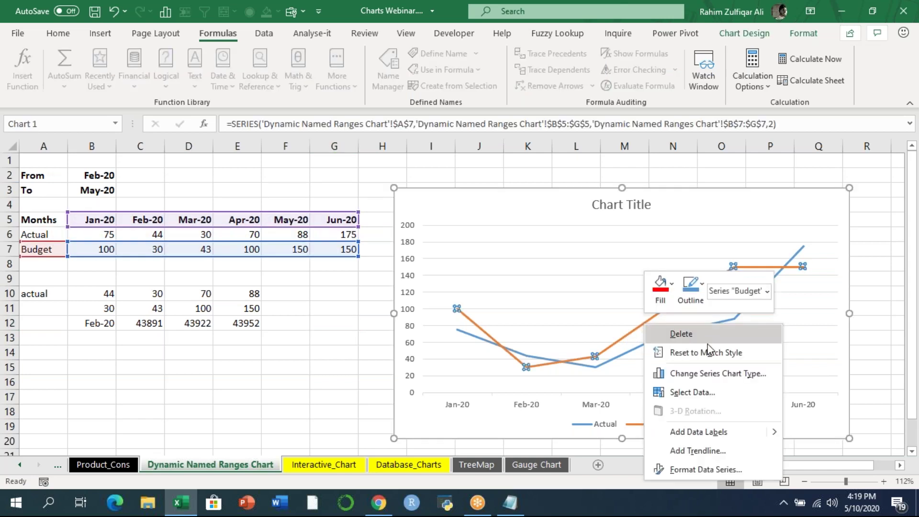
click(688, 389)
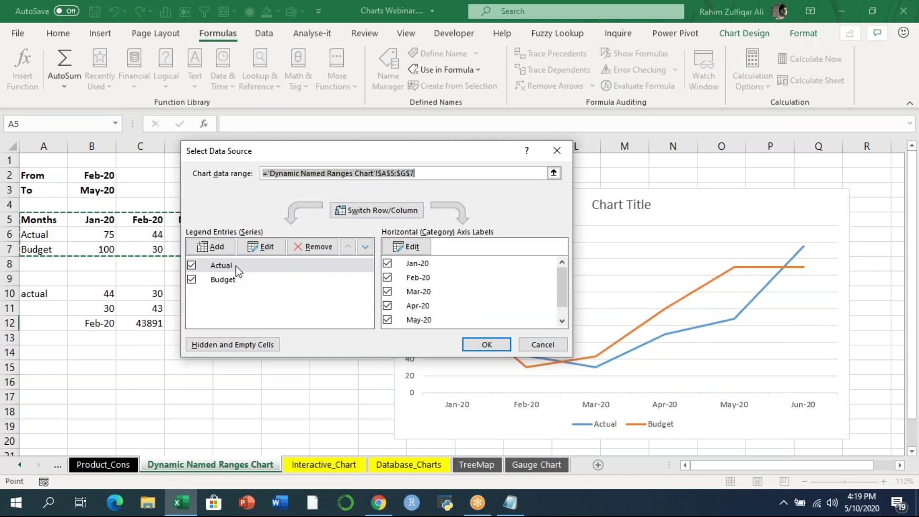
drag(225, 157, 439, 170)
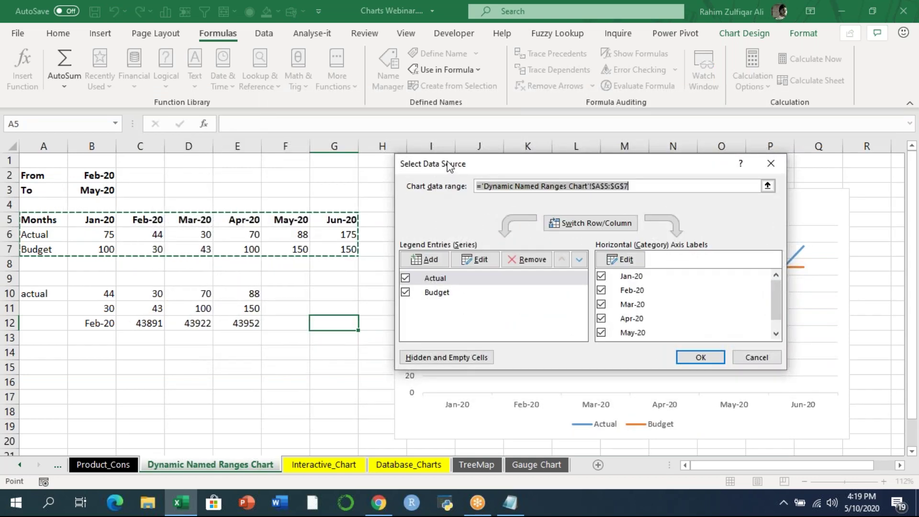
drag(435, 164, 419, 163)
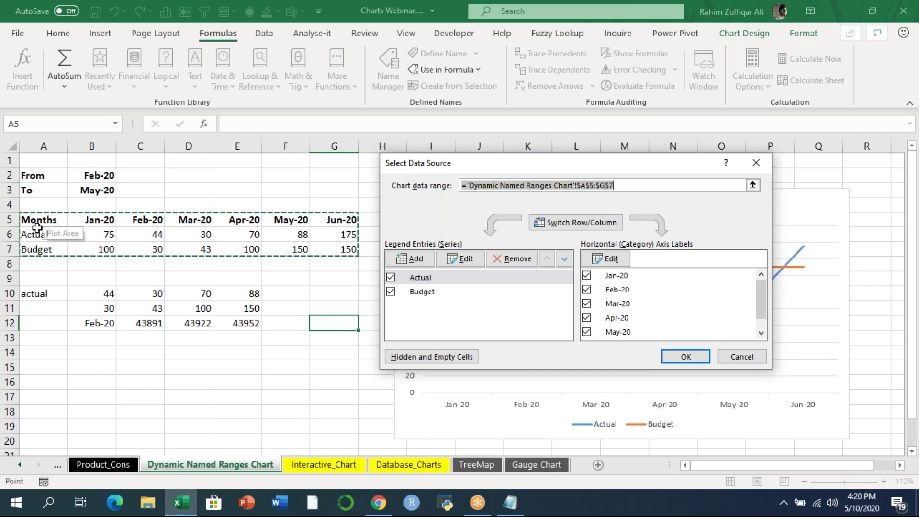
drag(450, 163, 290, 163)
- Replace the Actual series values $B$6:$G$6 with the name actual
click(282, 280)
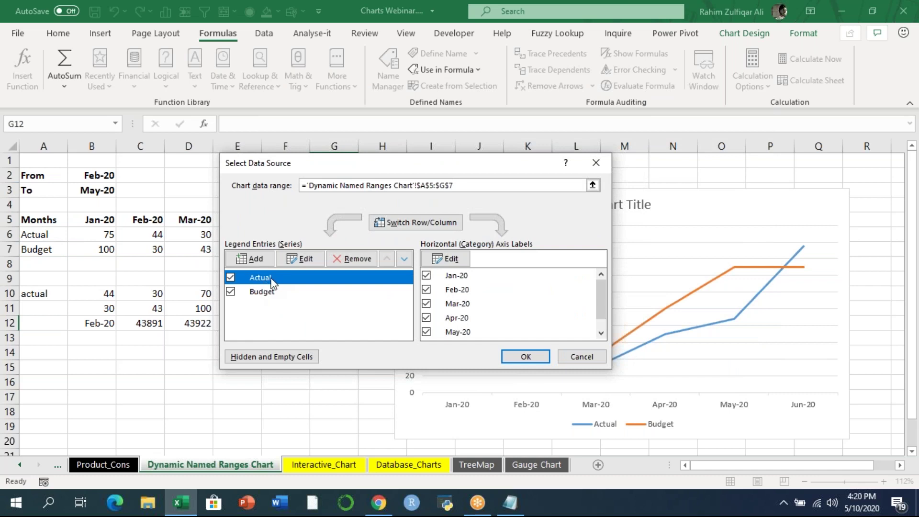
click(297, 259)
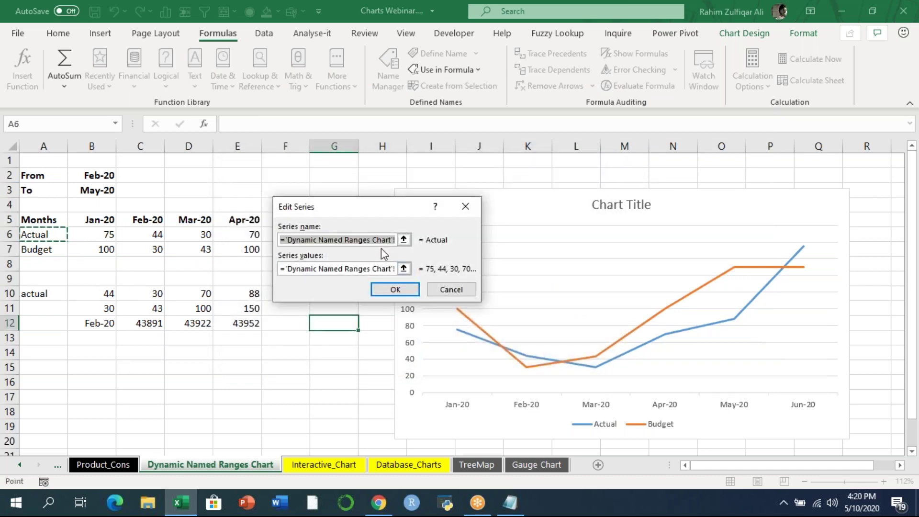
drag(356, 269, 455, 269)
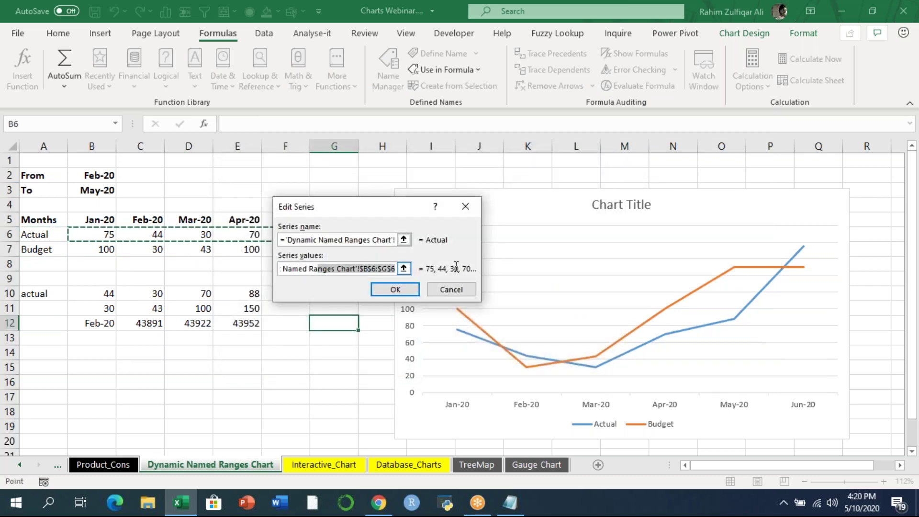
click(381, 269)
drag(360, 269, 405, 269)
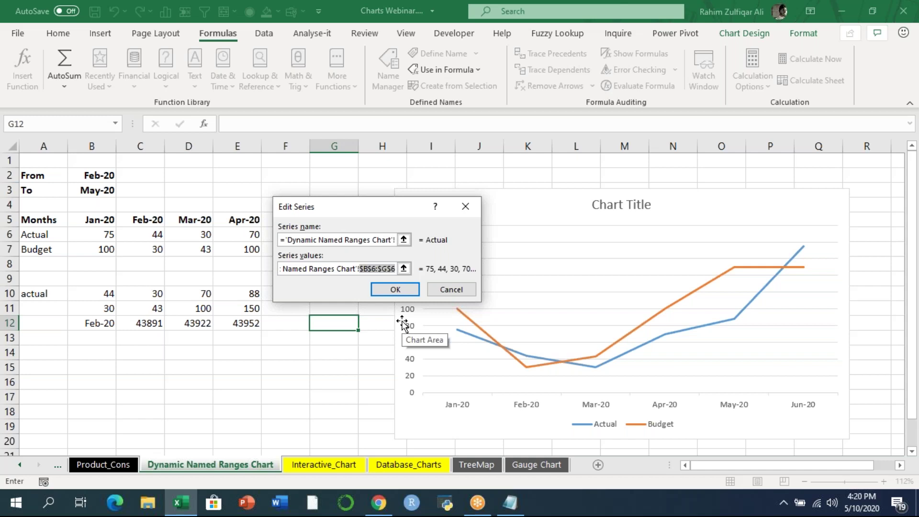
key(BackSpace)
text(actual)
click(394, 290)
- Set the Budget series to budget and the axis labels to dates, then apply
click(297, 290)
click(301, 259)
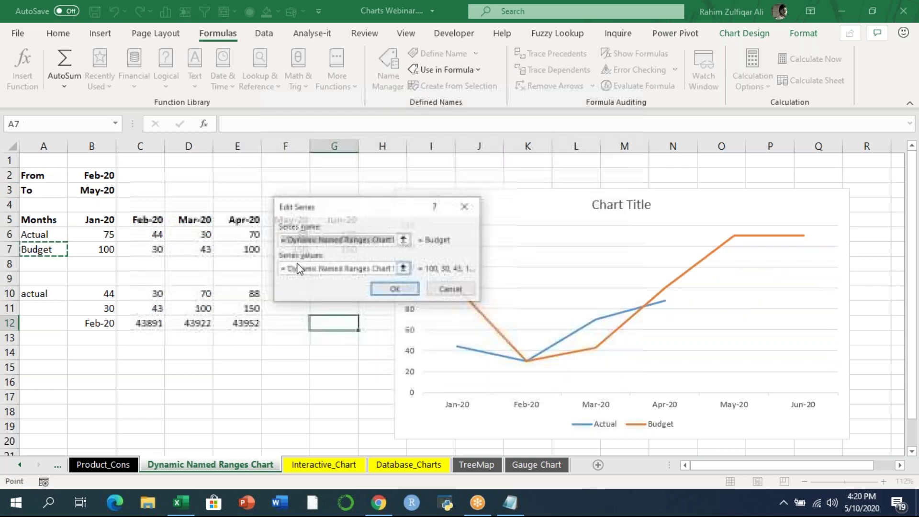
drag(354, 269, 394, 269)
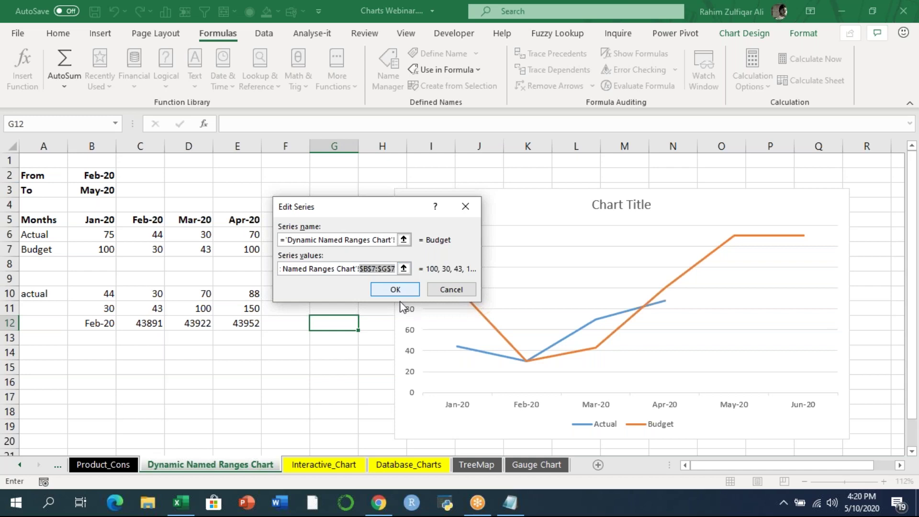
text(budget)
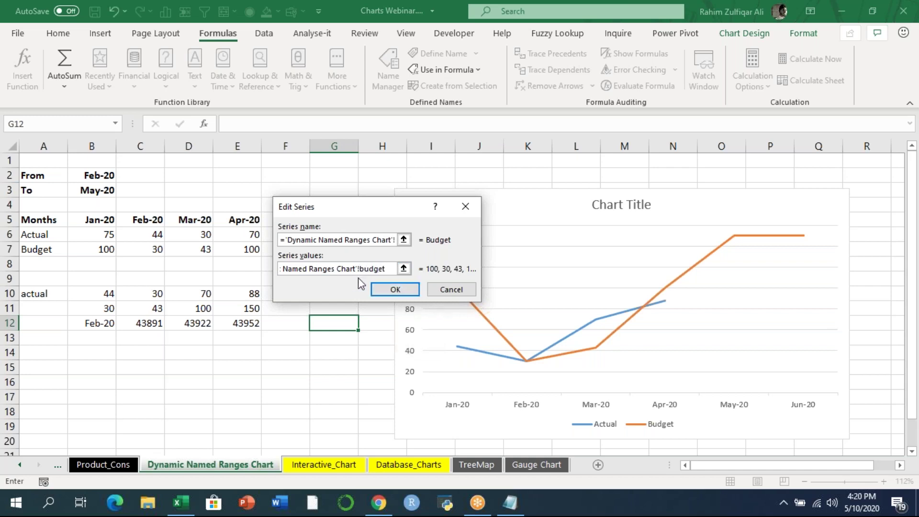
click(401, 289)
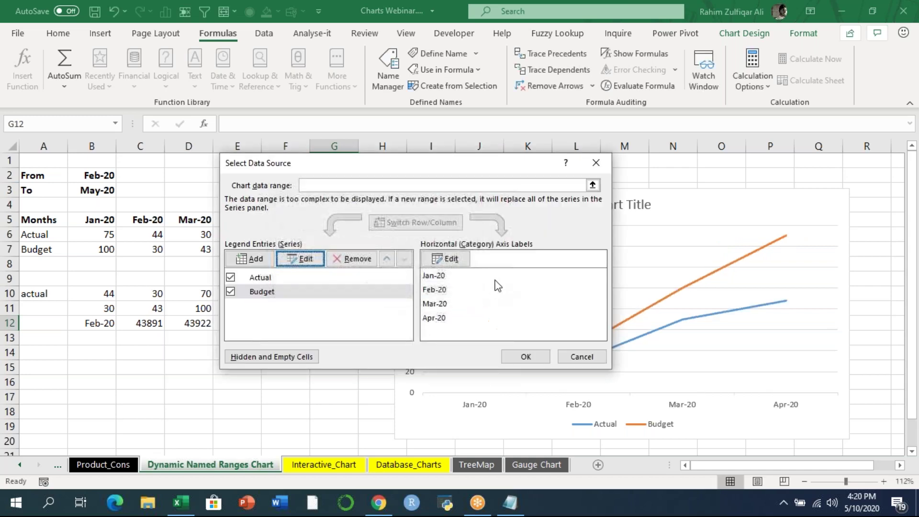
click(450, 261)
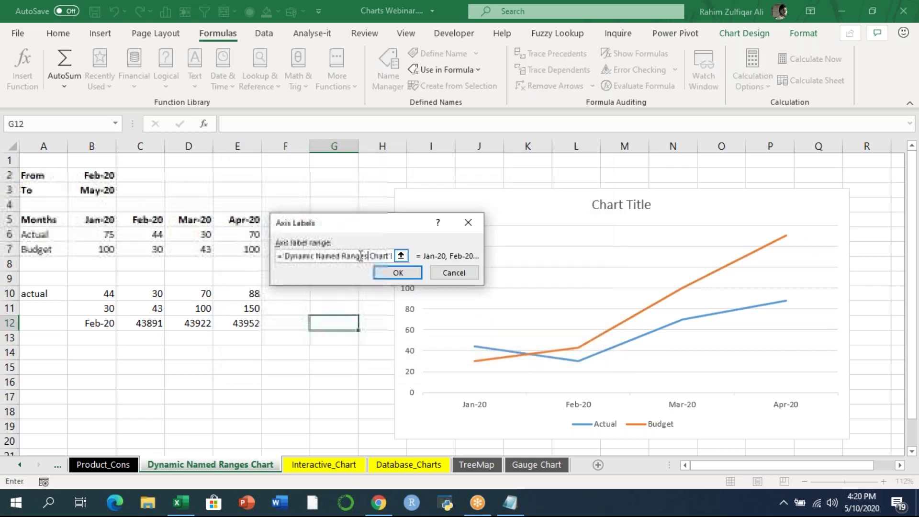
click(378, 257)
drag(357, 257, 395, 257)
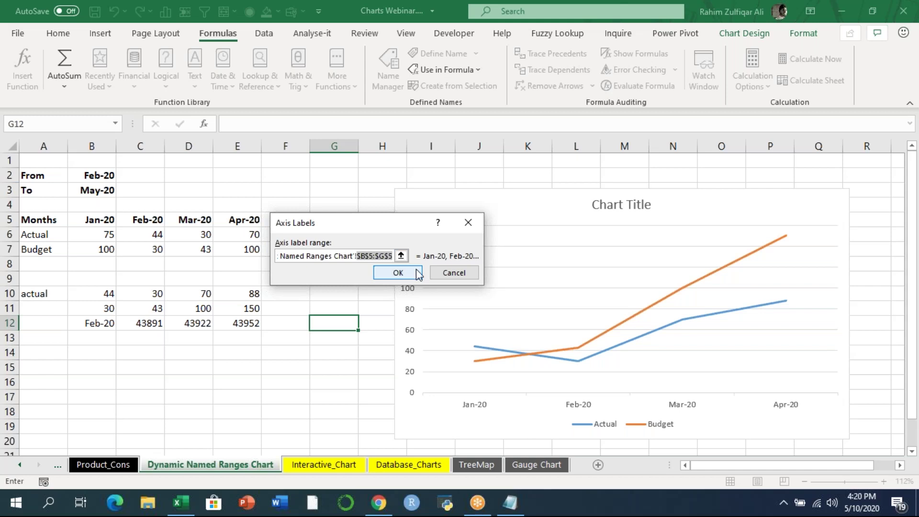
click(419, 274)
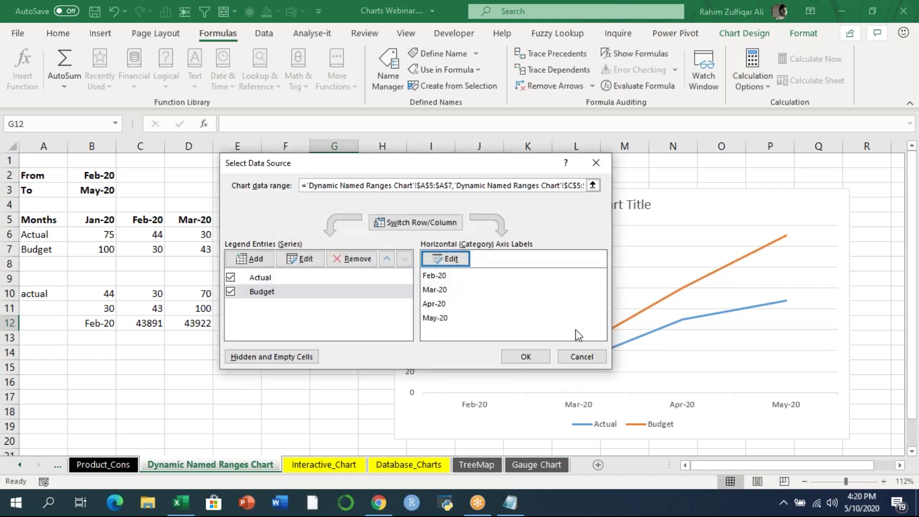
click(525, 356)
- Clear the helper rows 10–12 and select the From date cell
click(296, 309)
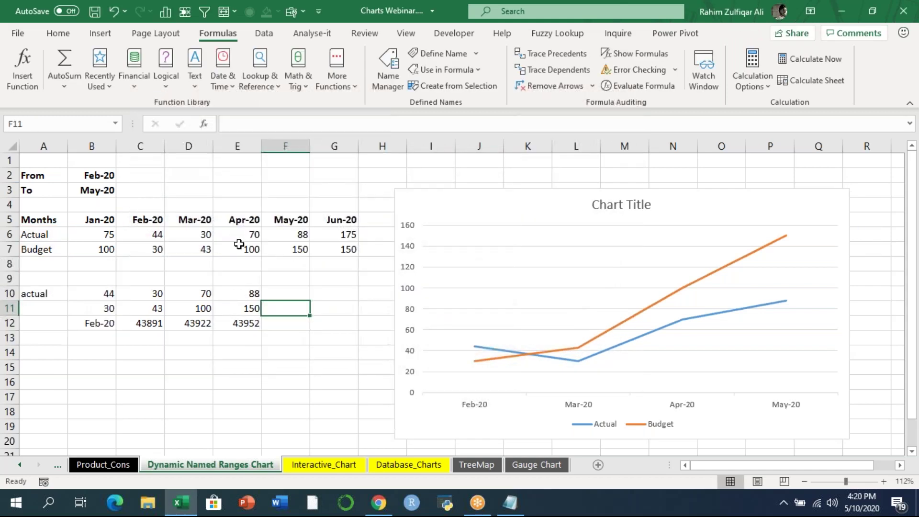
drag(40, 293, 262, 345)
key(Delete)
click(232, 308)
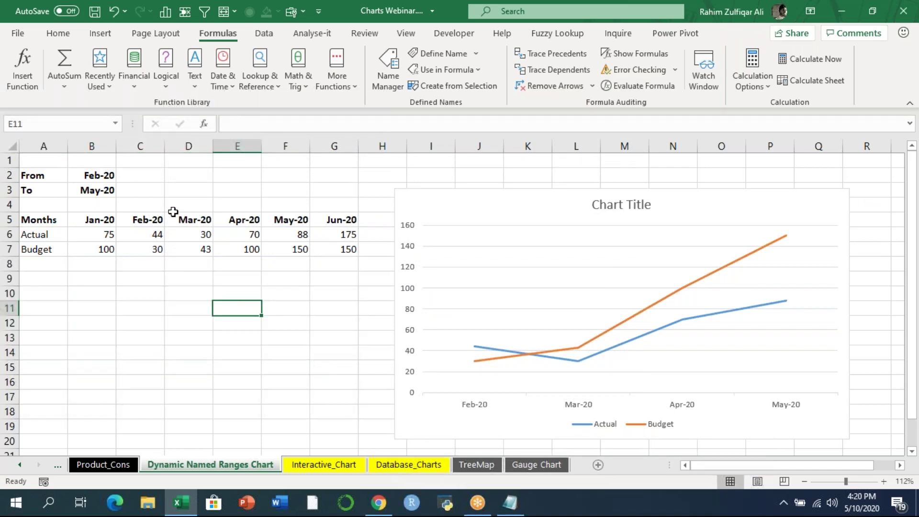
click(119, 176)
click(111, 176)
- Set the chart's date range to Jan-20 through Mar-20 and check which cells it plots
click(122, 176)
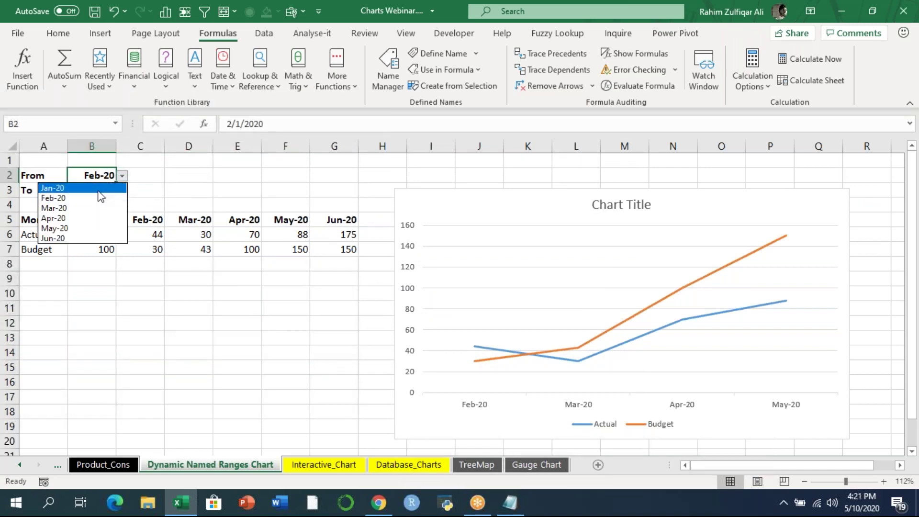
click(99, 191)
click(113, 191)
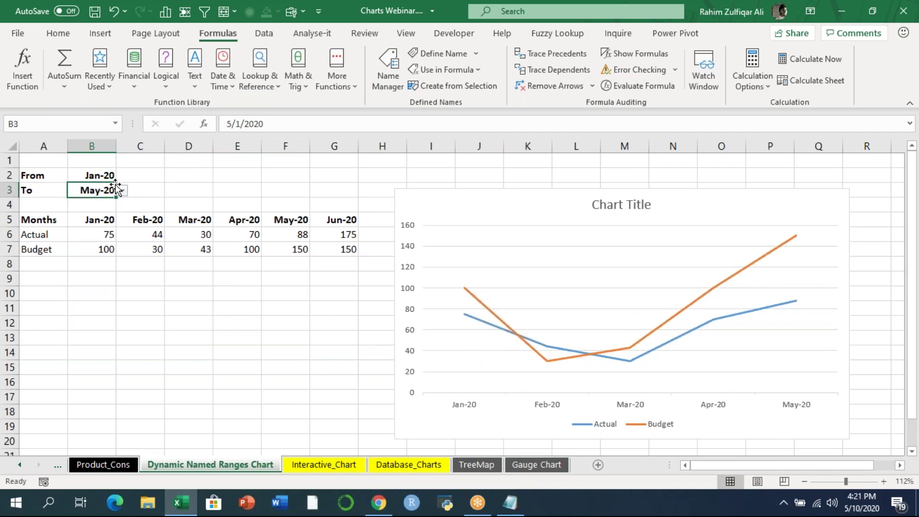
click(122, 190)
click(91, 224)
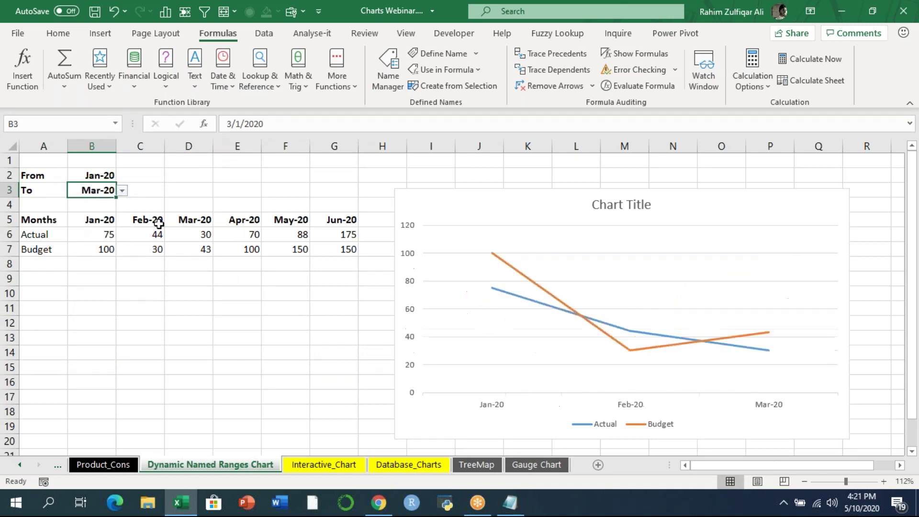
click(524, 218)
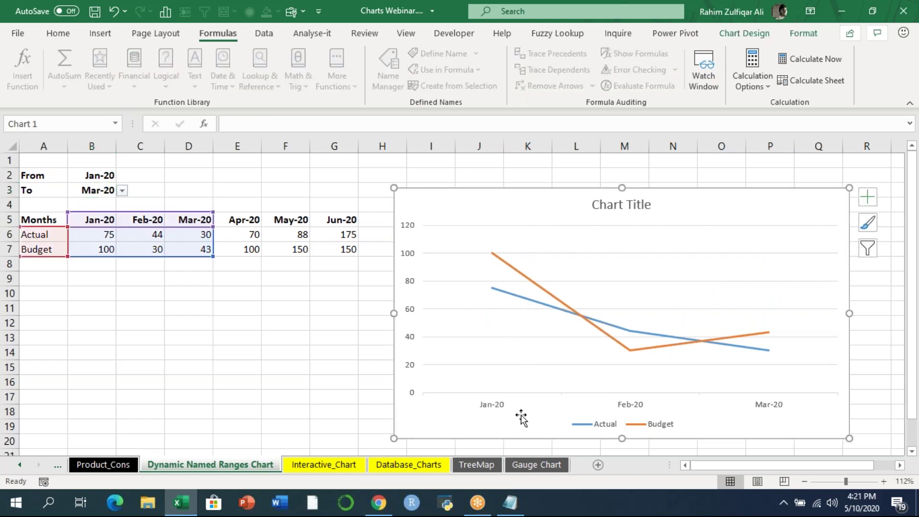
- Extend the To month to May-20
drag(96, 175, 98, 190)
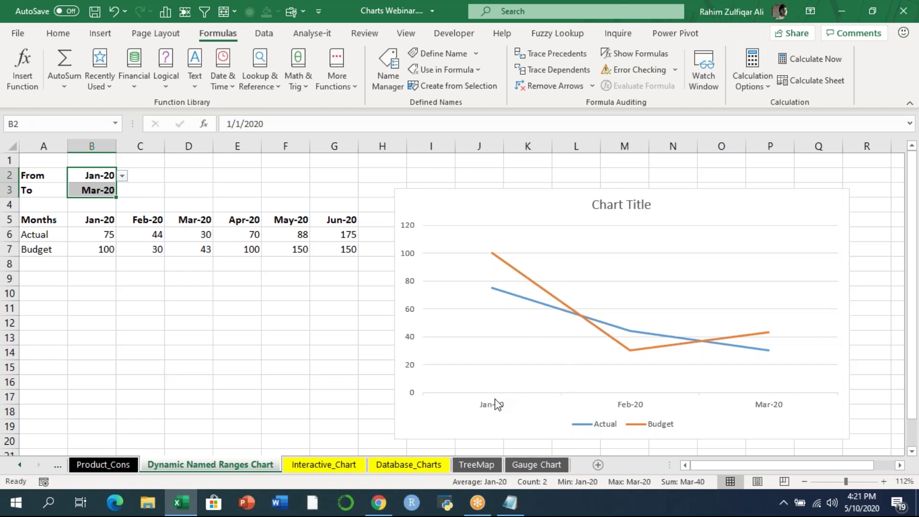
click(128, 223)
click(107, 191)
click(123, 191)
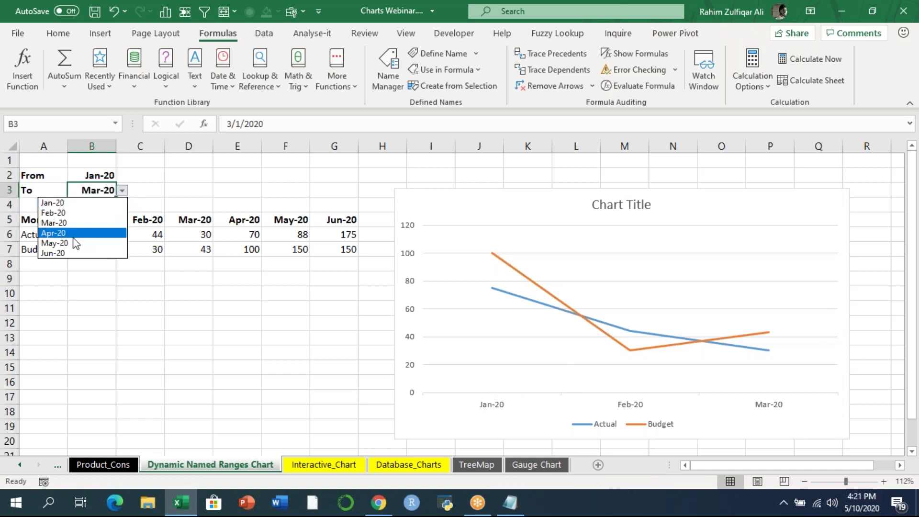
click(54, 242)
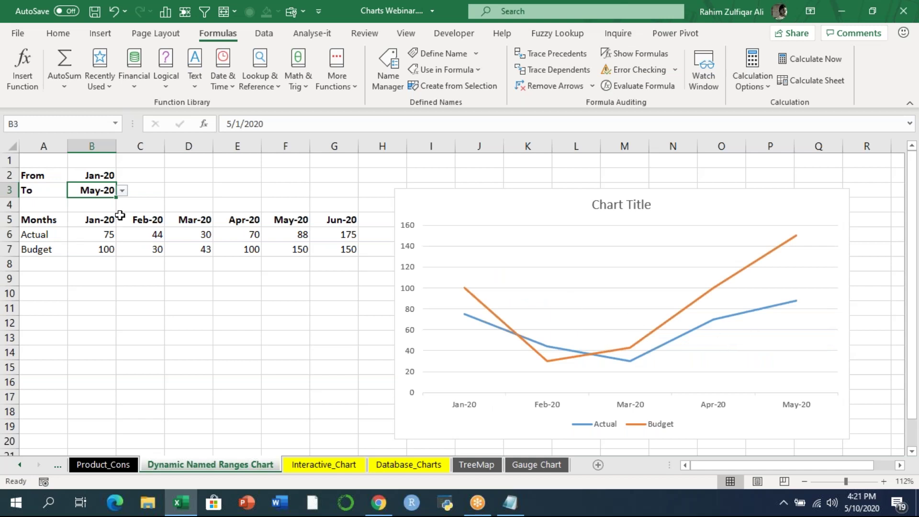
- Choose Mar-20 as the From month and nudge the chart slightly left
click(100, 177)
click(122, 176)
click(90, 208)
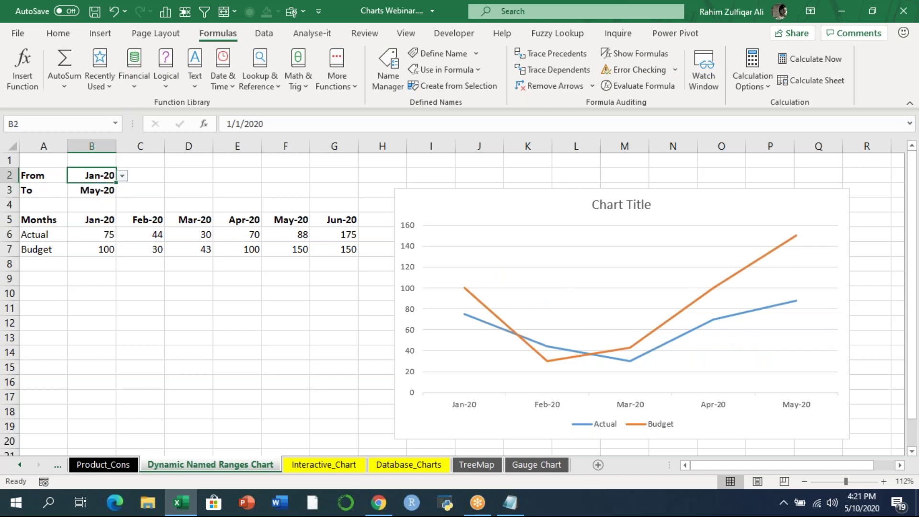
drag(546, 201, 529, 198)
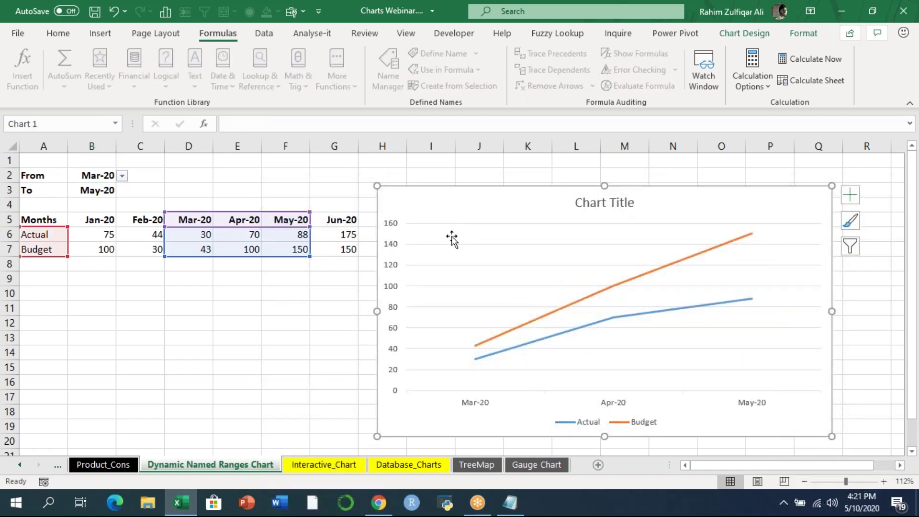
click(255, 291)
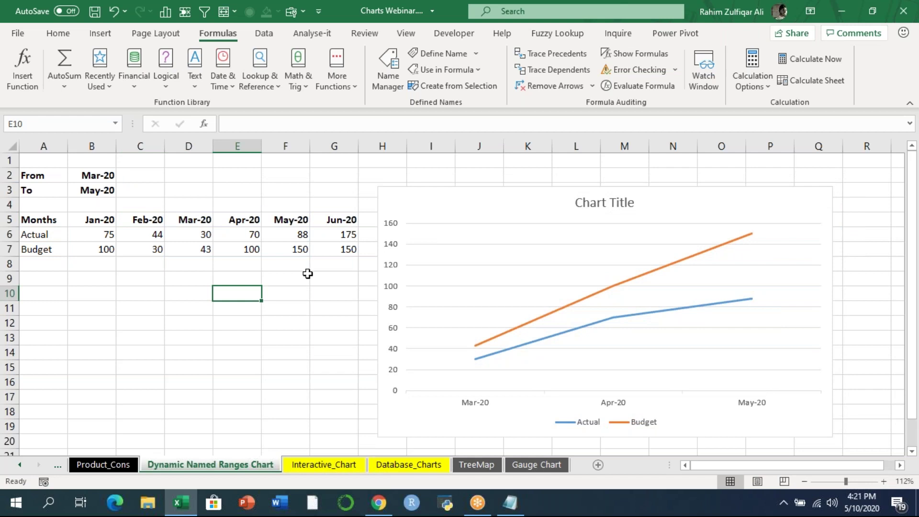
click(674, 22)
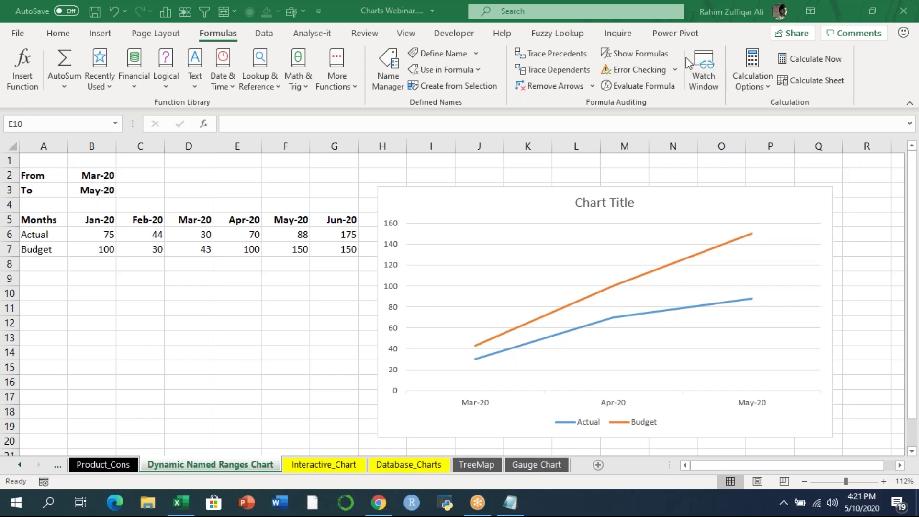
click(267, 334)
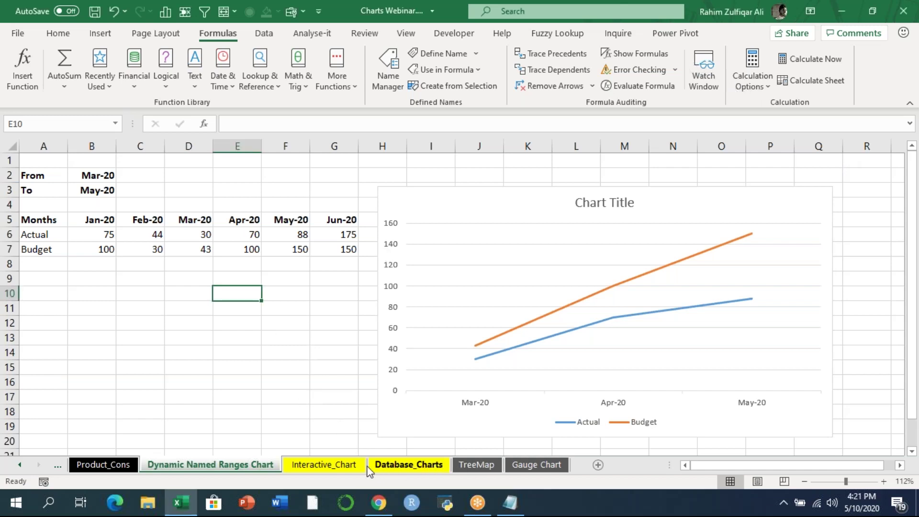
- Switch to the Interactive_Chart sheet showing the Select a Chart Type banner
click(309, 466)
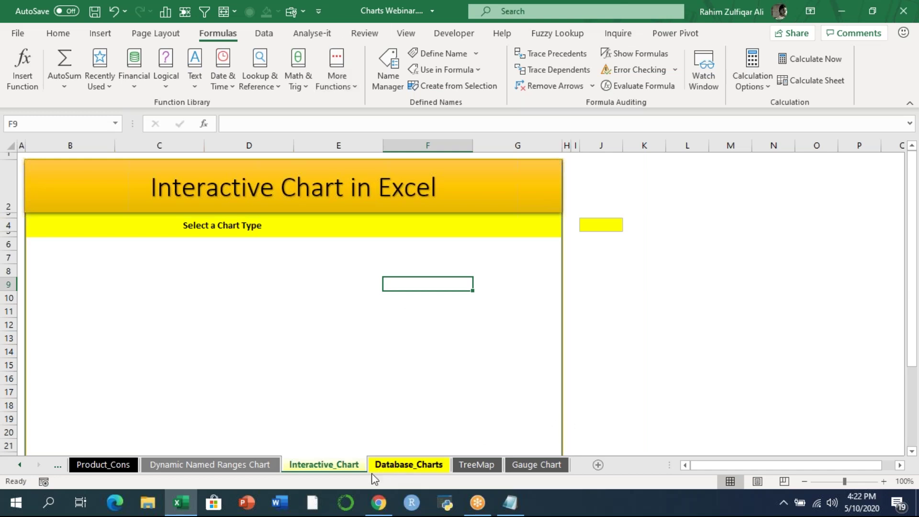
- Look over the Database_Charts and Gauge Chart sheets, then return to Interactive_Chart
click(390, 466)
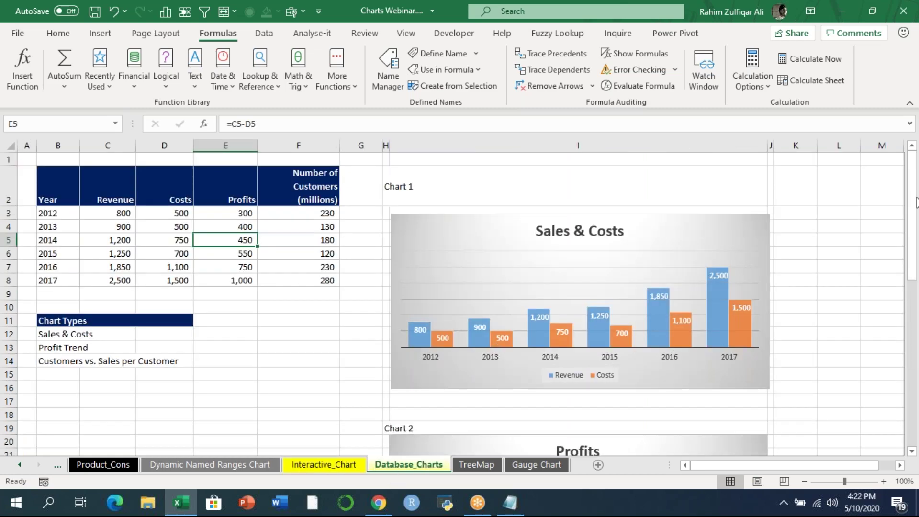
drag(912, 328, 914, 189)
click(537, 465)
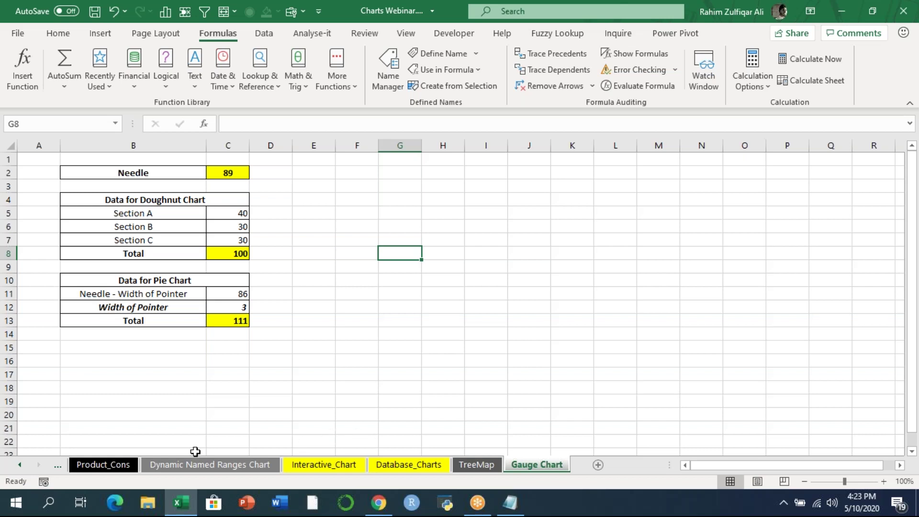
click(354, 464)
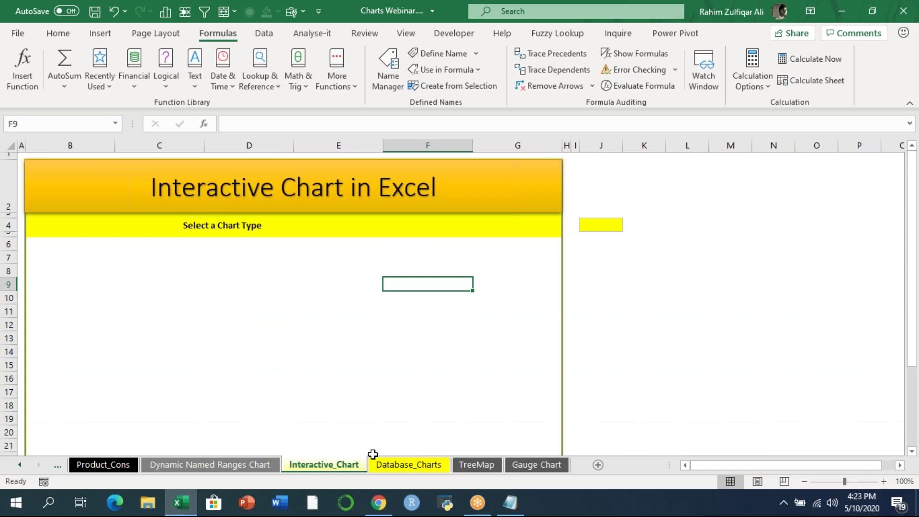
click(679, 24)
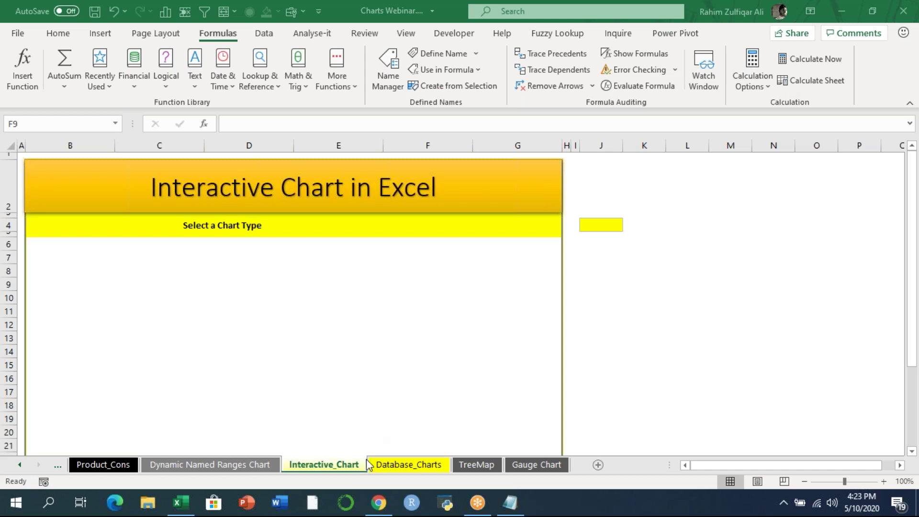
- Go over the Year, Revenue, Costs, Profits and Number of Customers columns on Database_Charts
click(387, 466)
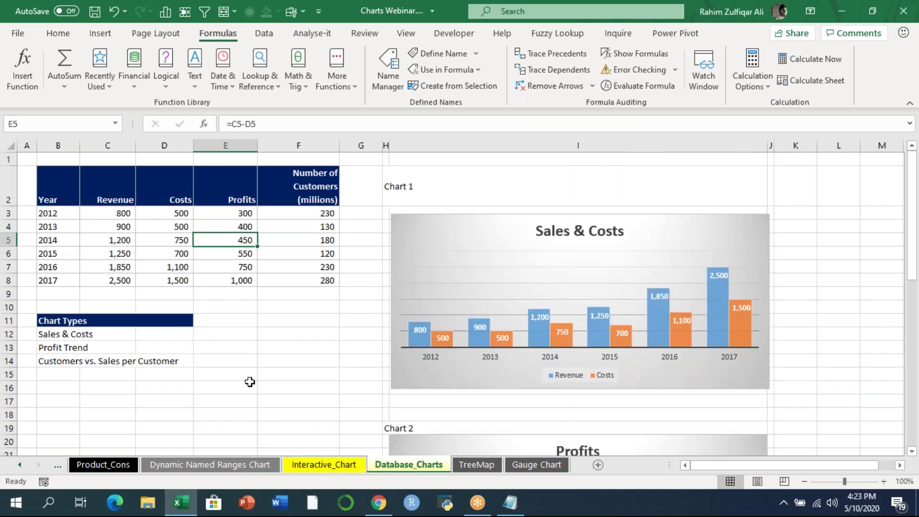
click(267, 317)
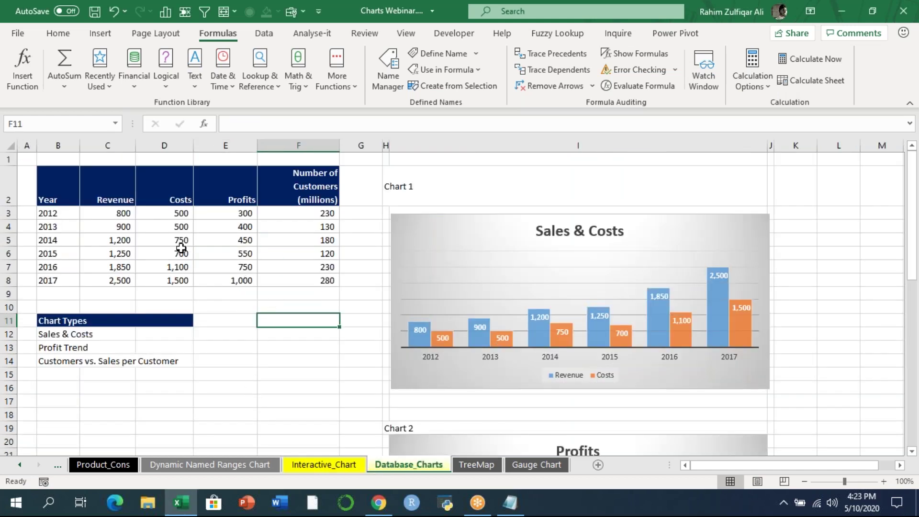
drag(59, 216, 70, 282)
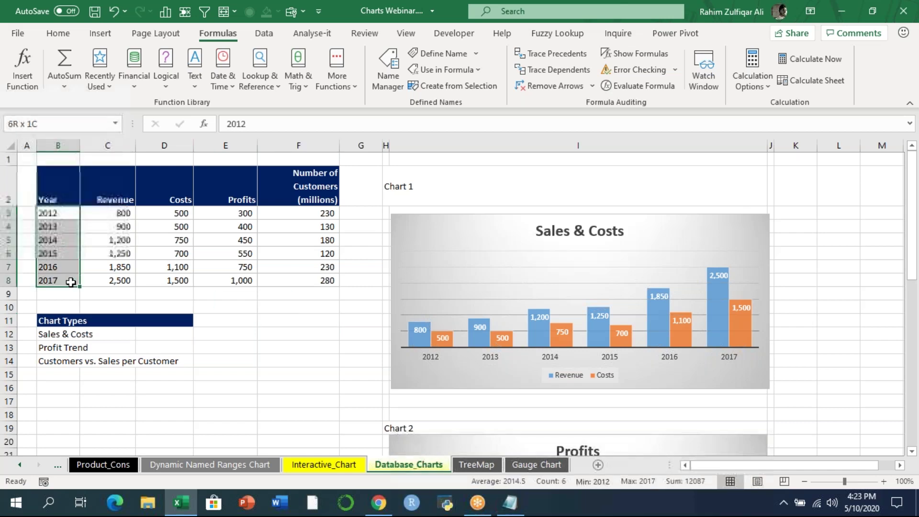
drag(101, 218, 115, 280)
drag(173, 214, 181, 266)
drag(229, 214, 247, 278)
drag(297, 214, 299, 283)
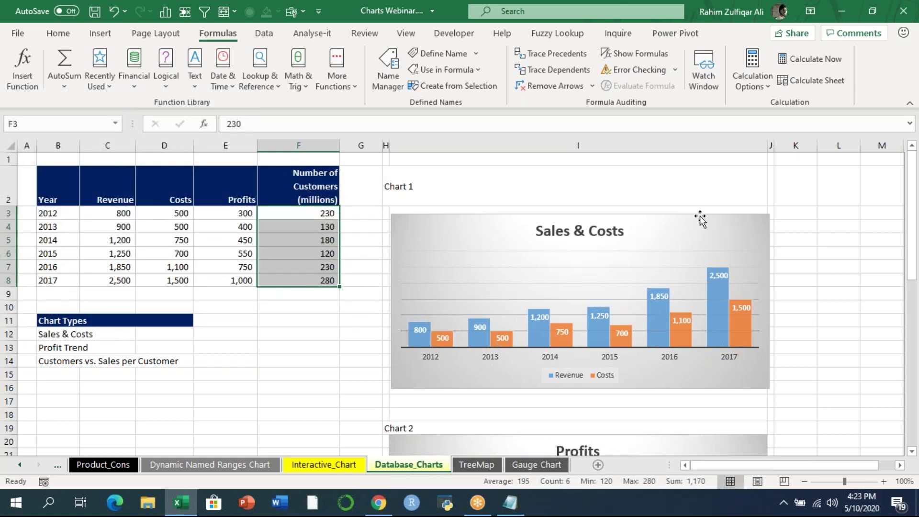
mouse_move(912, 212)
mouse_down()
mouse_move(918, 378)
mouse_move(915, 211)
mouse_up()
- Shorten the third chart type name in B14 to Customers
click(53, 335)
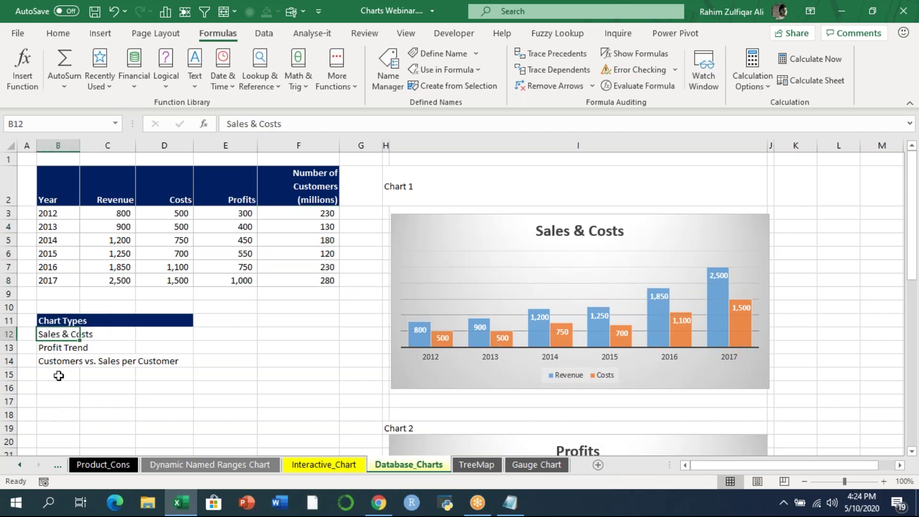
click(52, 349)
click(59, 363)
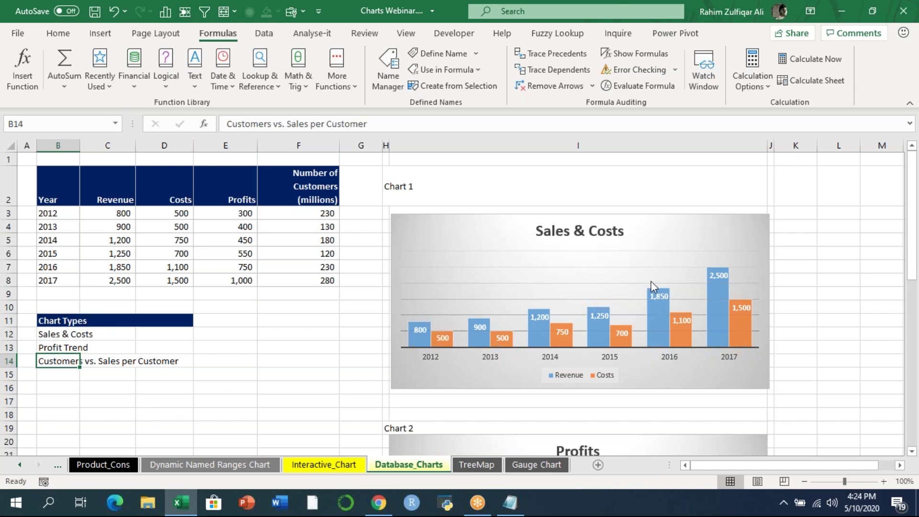
key(F2)
key(BackSpace)
key(BackSpace)
key(BackSpace)
key(BackSpace)
key(BackSpace)
key(BackSpace)
key(BackSpace)
key(BackSpace)
key(BackSpace)
key(BackSpace)
key(BackSpace)
key(BackSpace)
key(BackSpace)
key(BackSpace)
key(BackSpace)
key(BackSpace)
key(BackSpace)
key(BackSpace)
key(BackSpace)
key(BackSpace)
key(BackSpace)
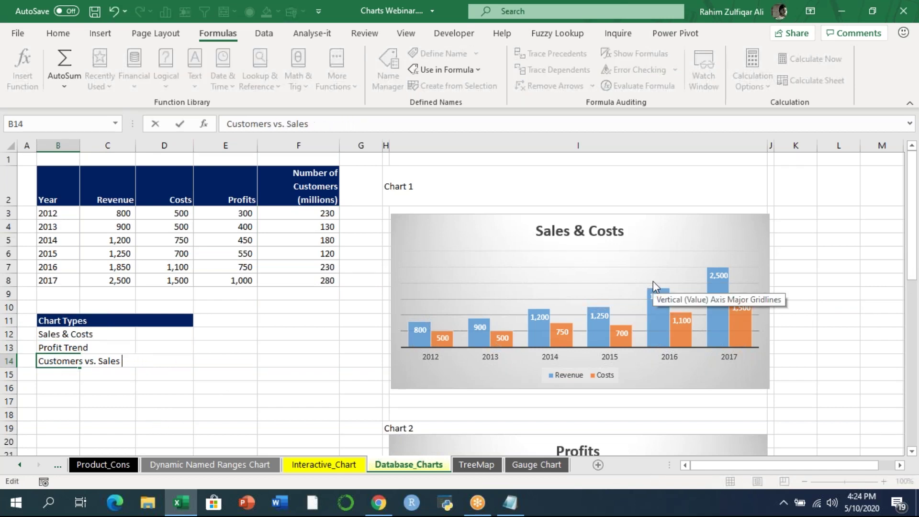
key(Return)
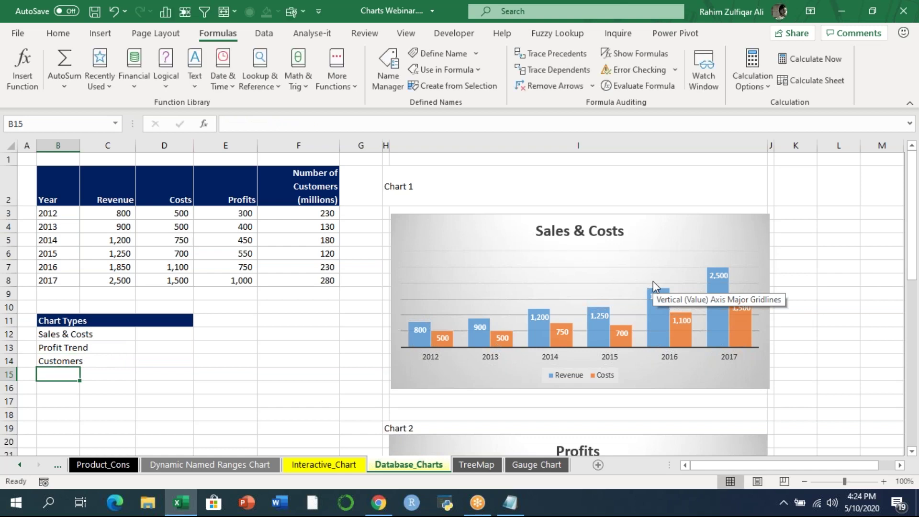
click(317, 465)
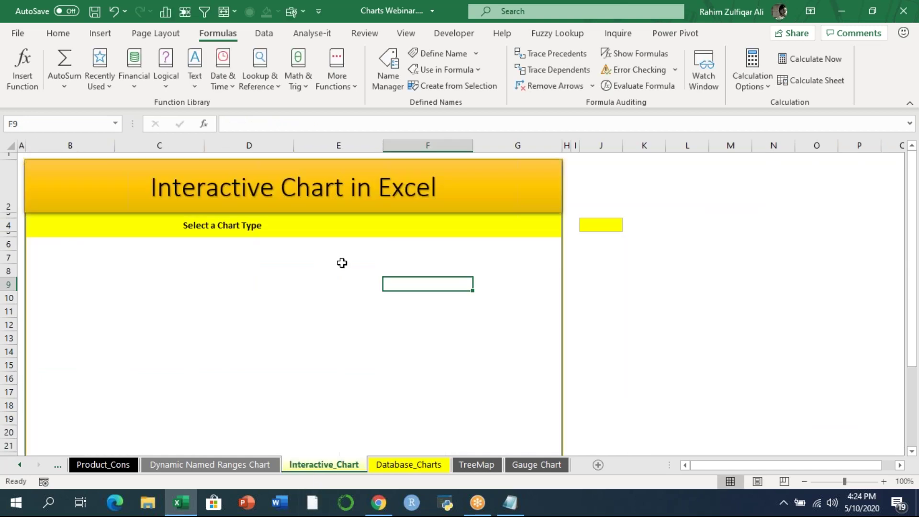
click(298, 225)
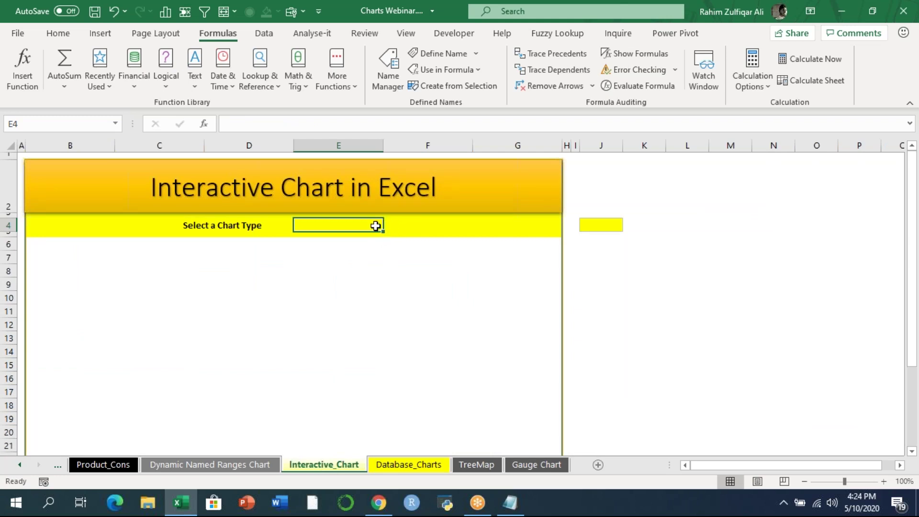
click(397, 467)
mouse_move(913, 263)
mouse_down()
mouse_move(917, 427)
mouse_move(914, 273)
mouse_up()
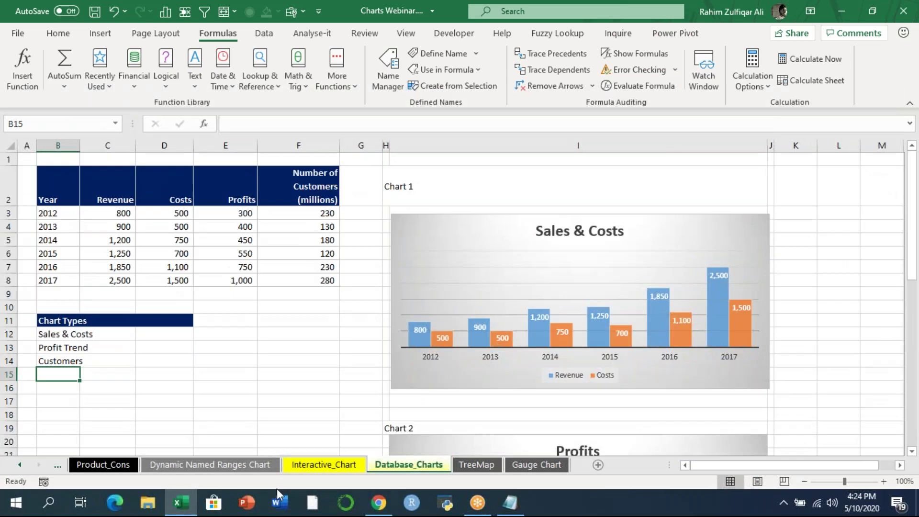
click(316, 466)
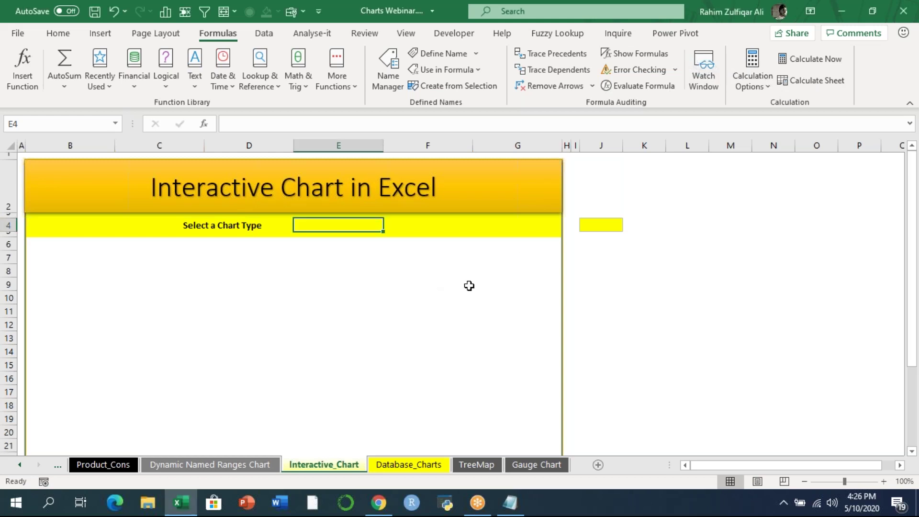
click(453, 284)
click(301, 224)
- Insert a Form Controls combo box and draw it beside Select a Chart Type
click(441, 38)
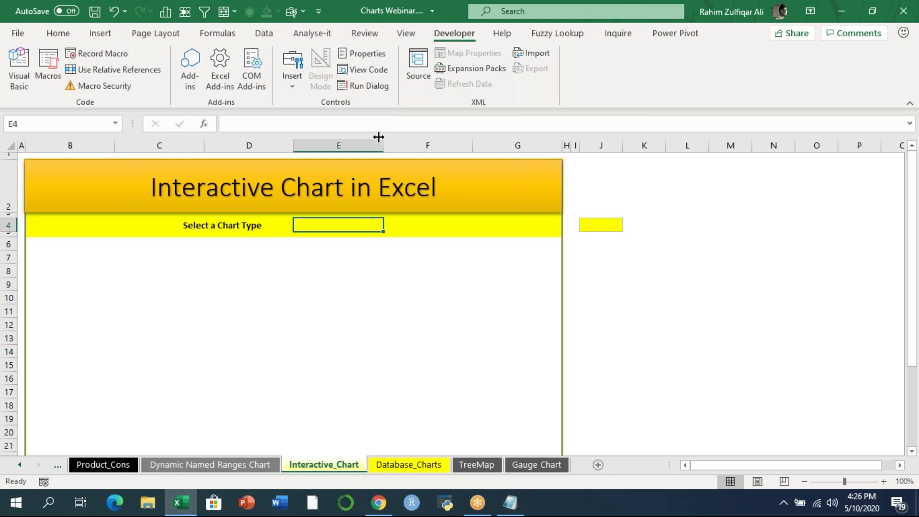
click(294, 79)
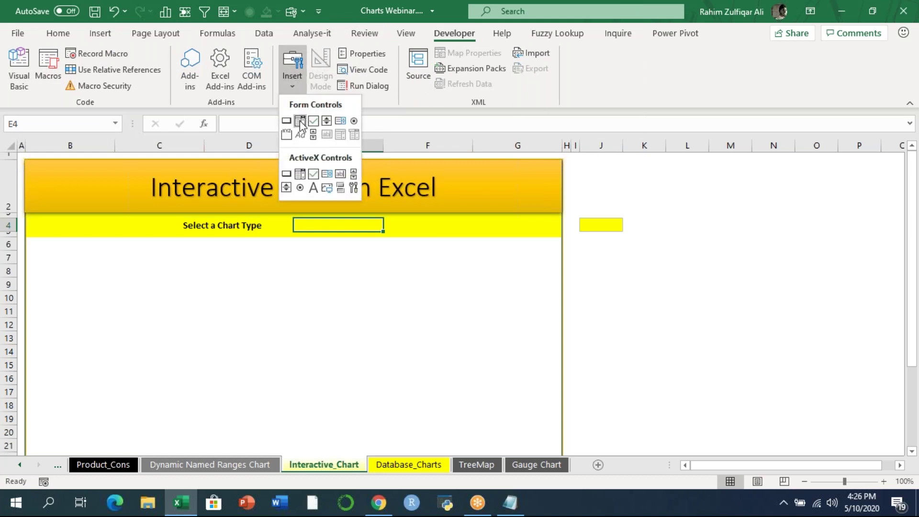
click(299, 122)
drag(277, 221, 406, 234)
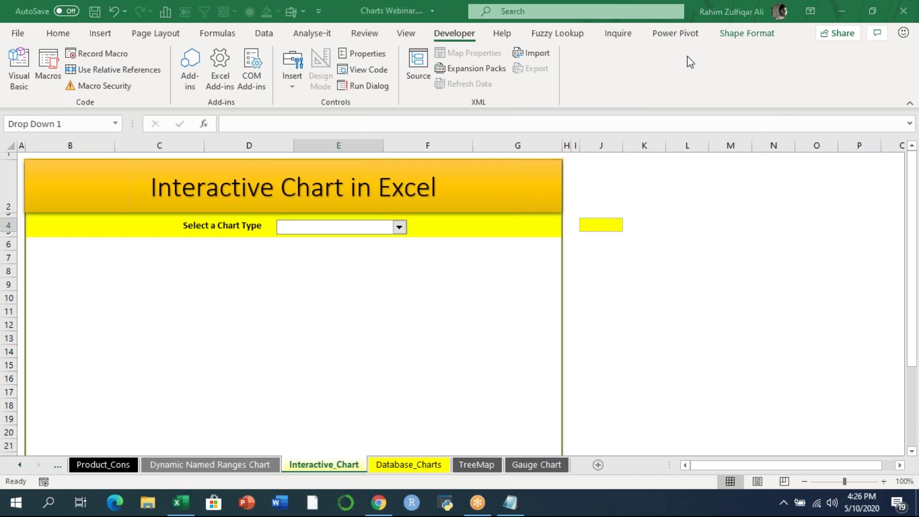
- Test the new drop-down, confirming its list is still empty
click(378, 259)
click(399, 226)
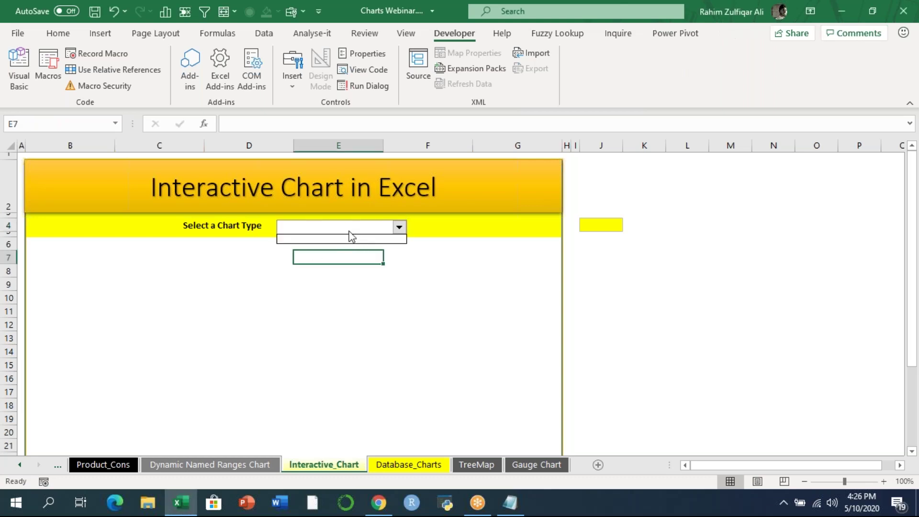
click(352, 237)
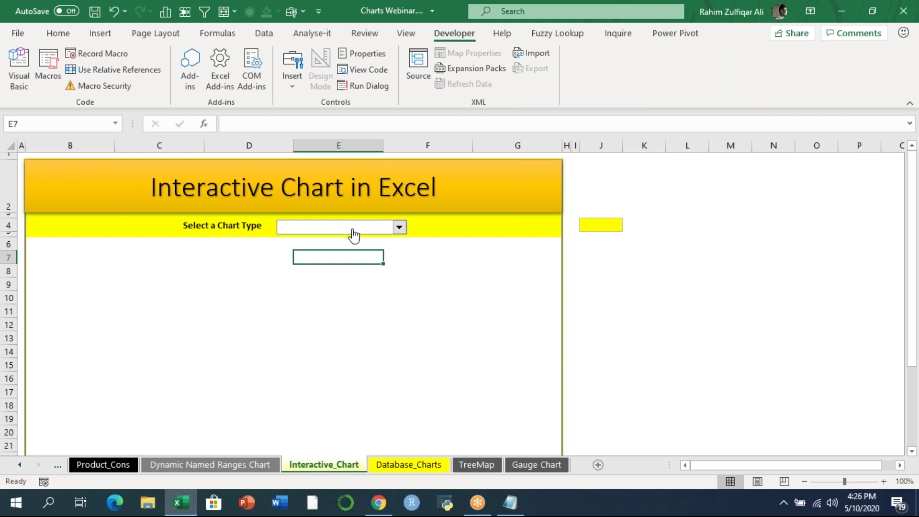
click(604, 222)
click(342, 227)
click(344, 229)
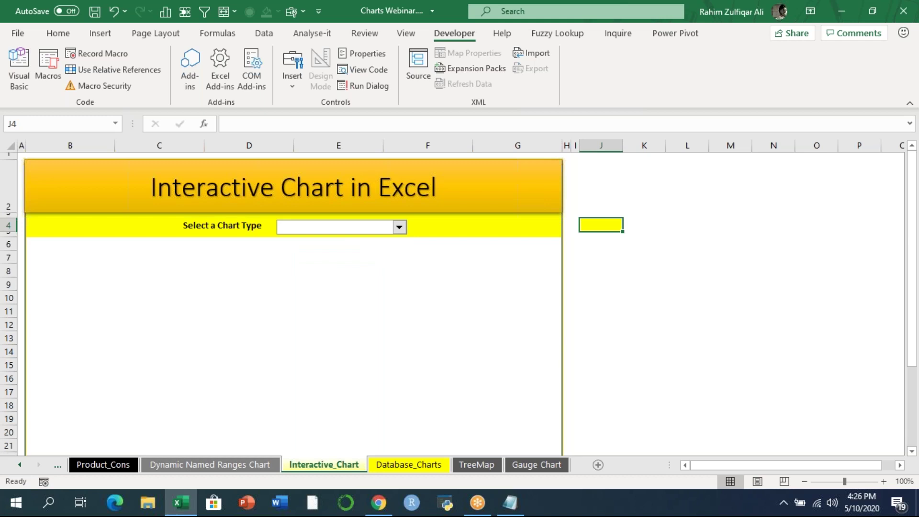
- In Format Control, set input range Database_Charts!$B$12:$B$14 and cell link $J$4
right_click(344, 226)
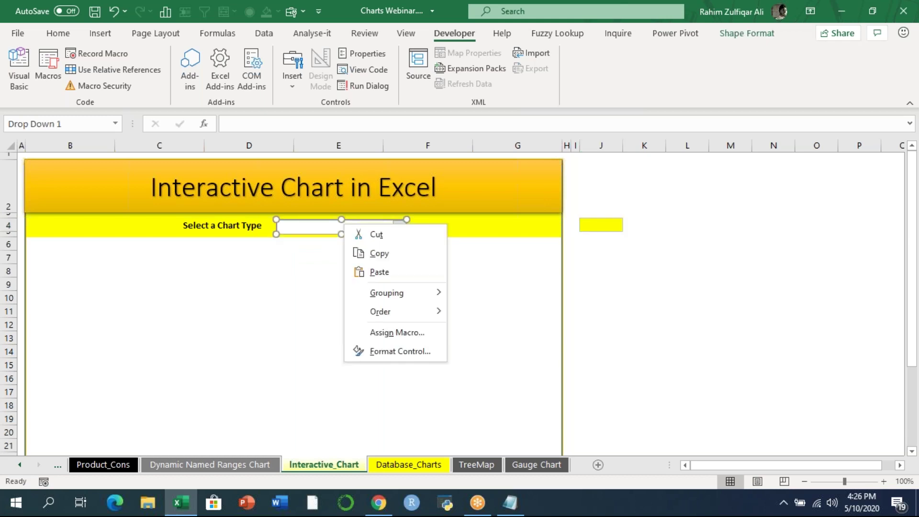
click(398, 353)
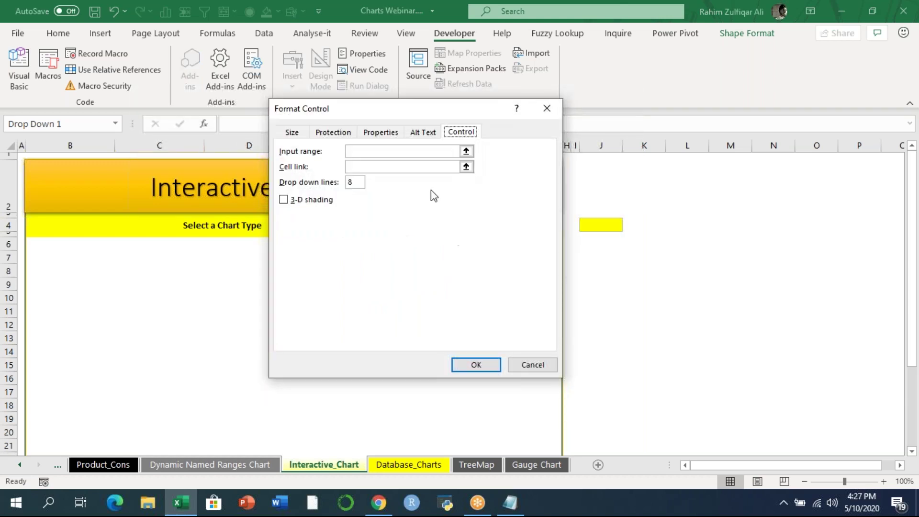
drag(377, 113, 514, 171)
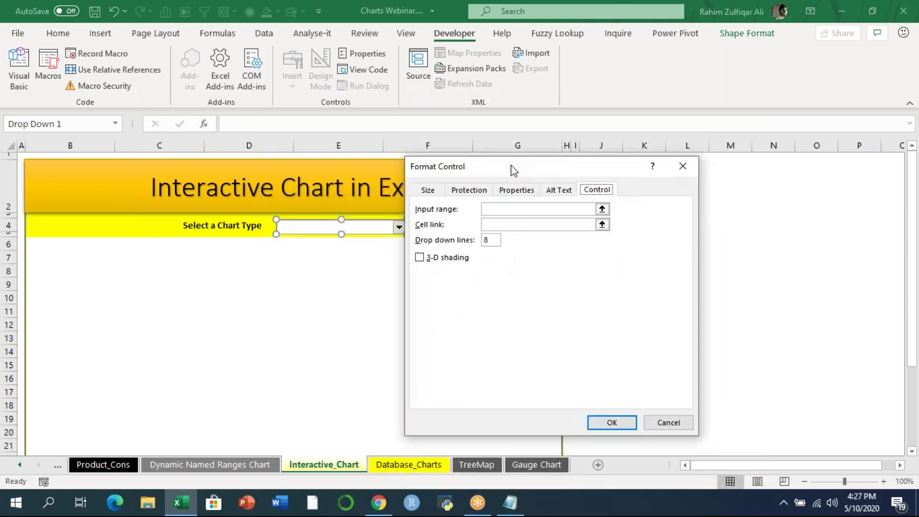
click(511, 209)
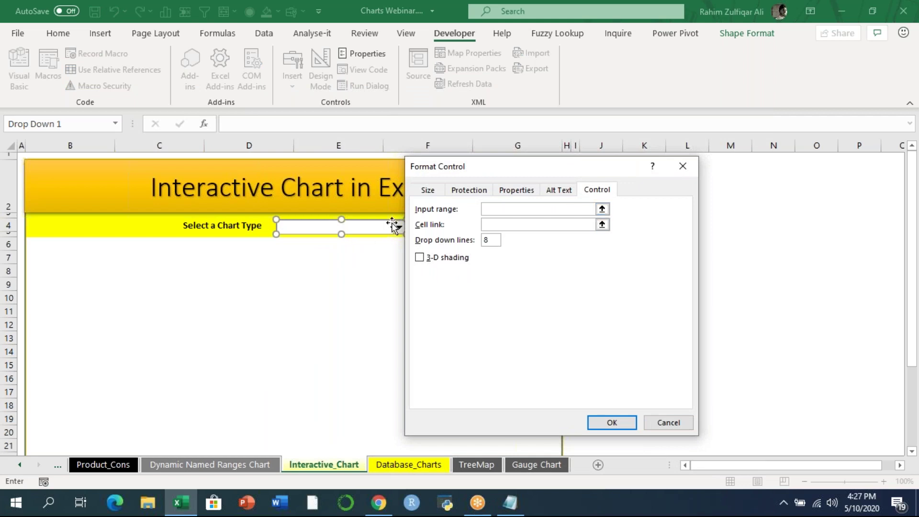
click(602, 209)
click(396, 465)
drag(48, 335, 51, 362)
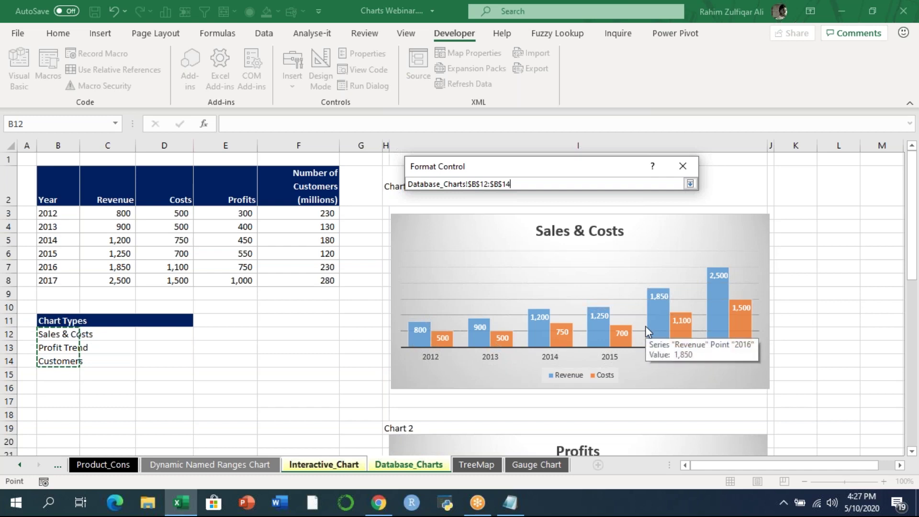
click(690, 183)
click(504, 225)
drag(498, 171, 169, 191)
click(612, 226)
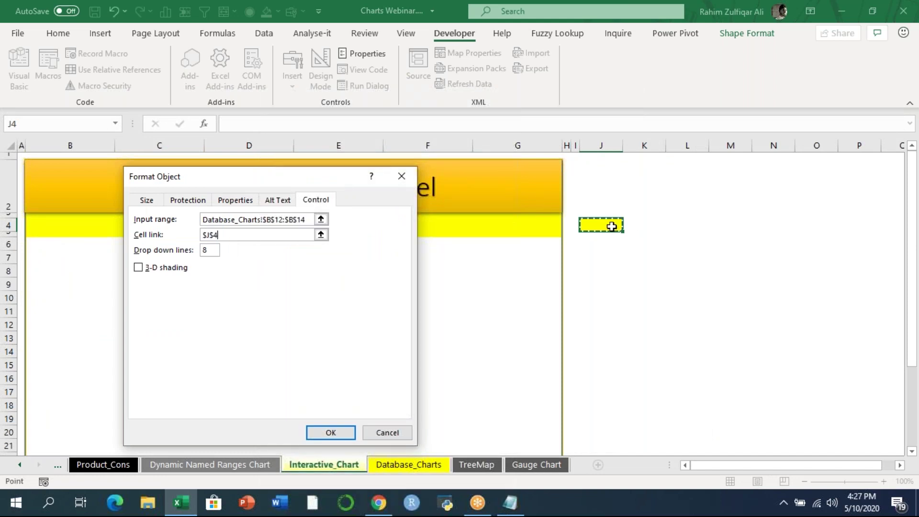
- Apply the combo box settings, then pick Sales & Costs and Profit Trend, checking J4
click(331, 433)
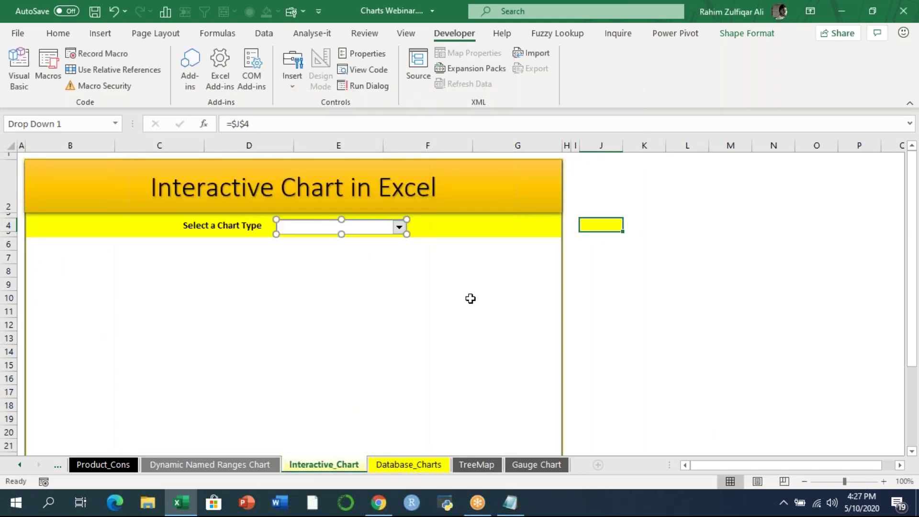
click(464, 297)
click(399, 228)
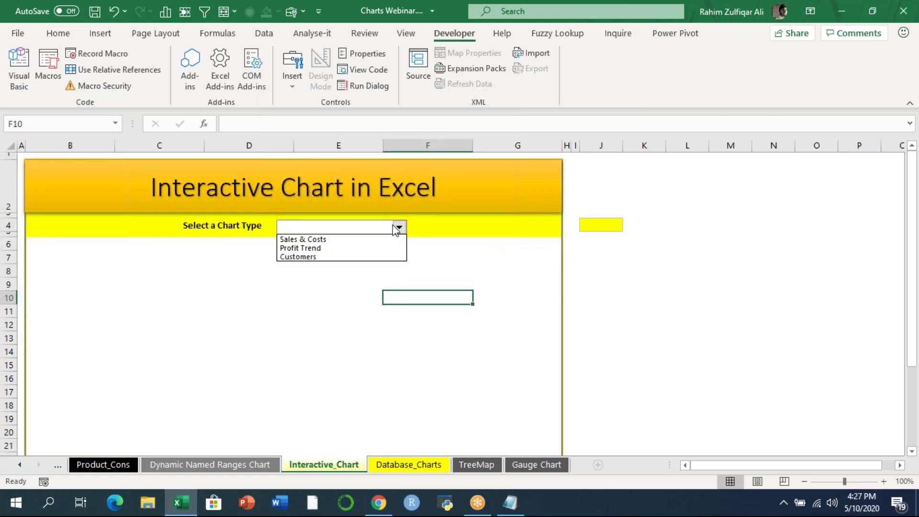
click(312, 240)
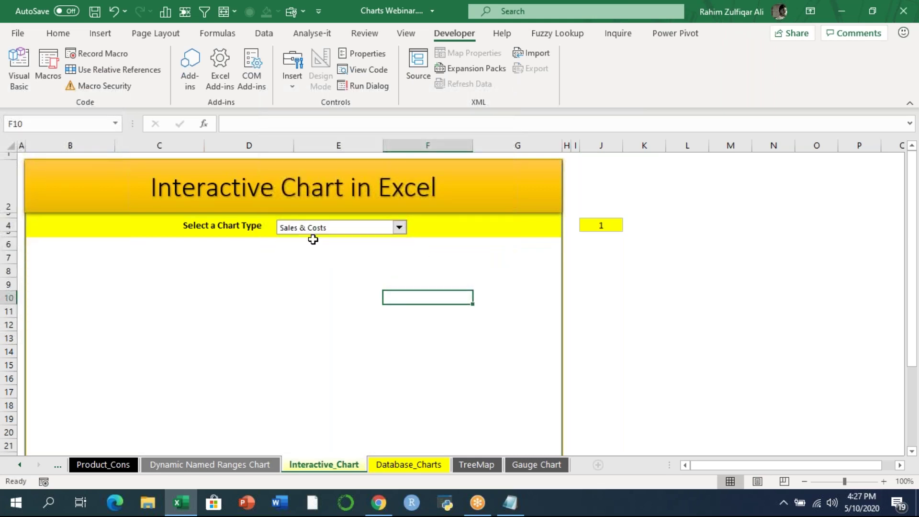
click(400, 228)
click(317, 248)
click(598, 224)
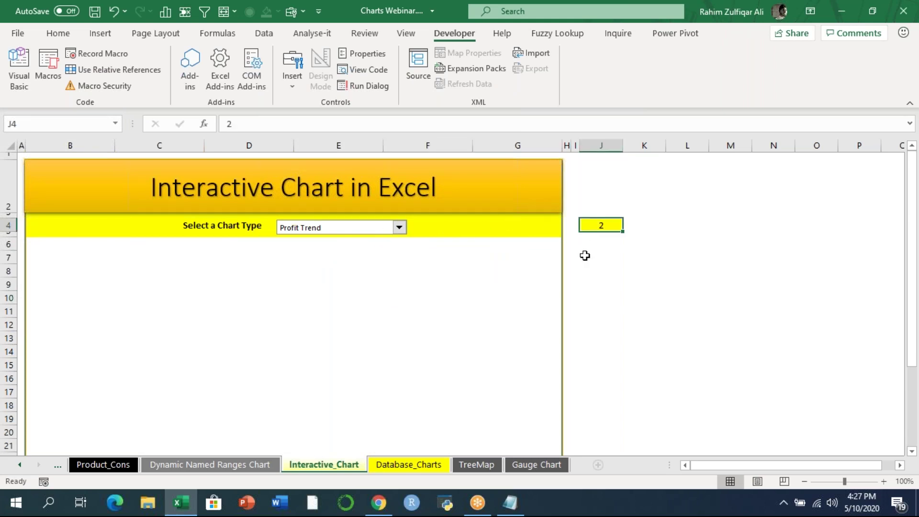
- Cycle through Customers, Profit Trend and Sales & Costs, watching J4 switch between 3, 2 and 1
click(399, 228)
click(301, 258)
click(399, 228)
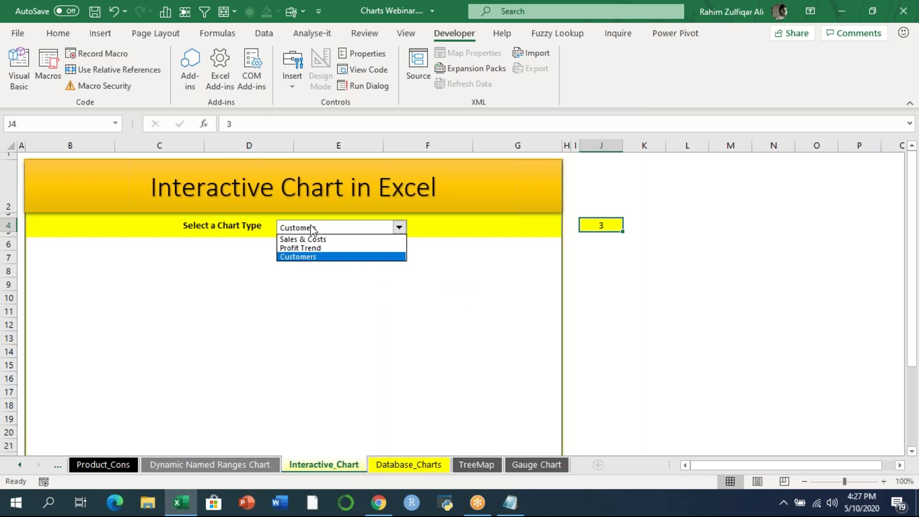
click(301, 248)
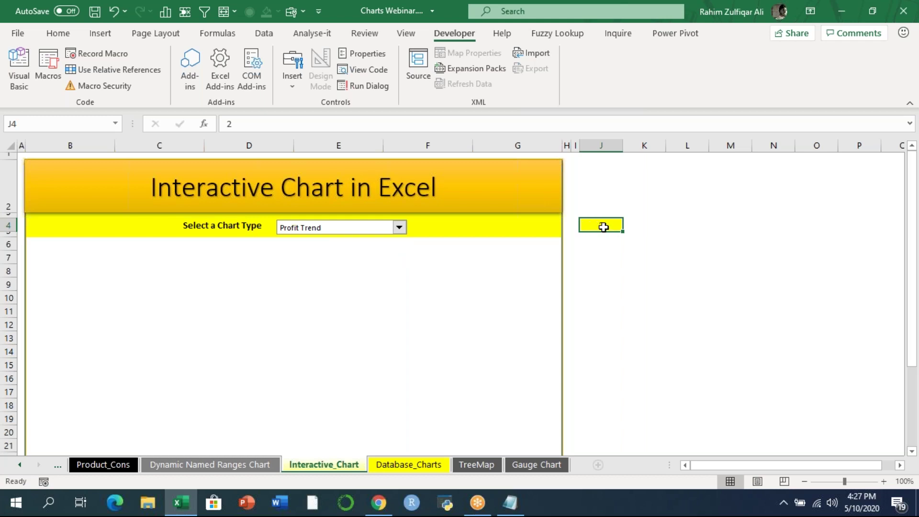
click(399, 227)
click(337, 241)
click(399, 227)
click(354, 248)
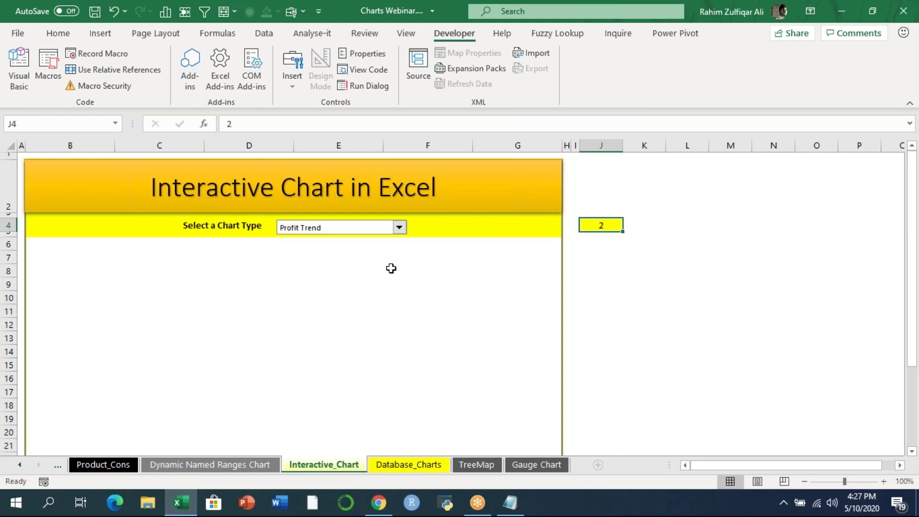
- Visit Database_Charts, come back, and leave Sales & Costs chosen in the combo box
click(415, 465)
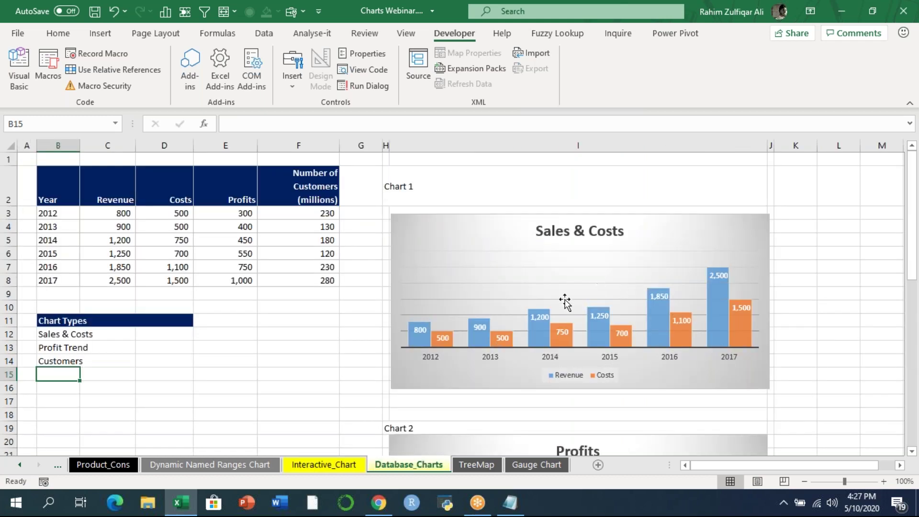
click(323, 467)
click(398, 228)
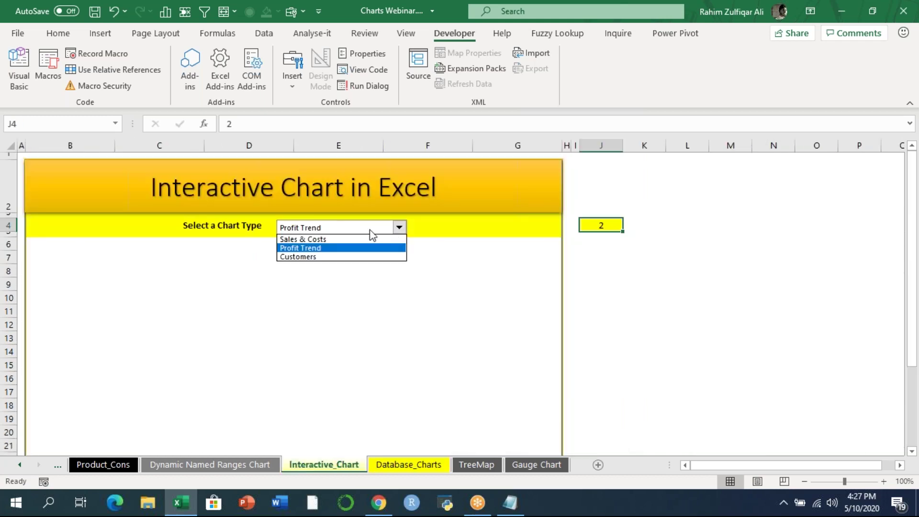
click(305, 239)
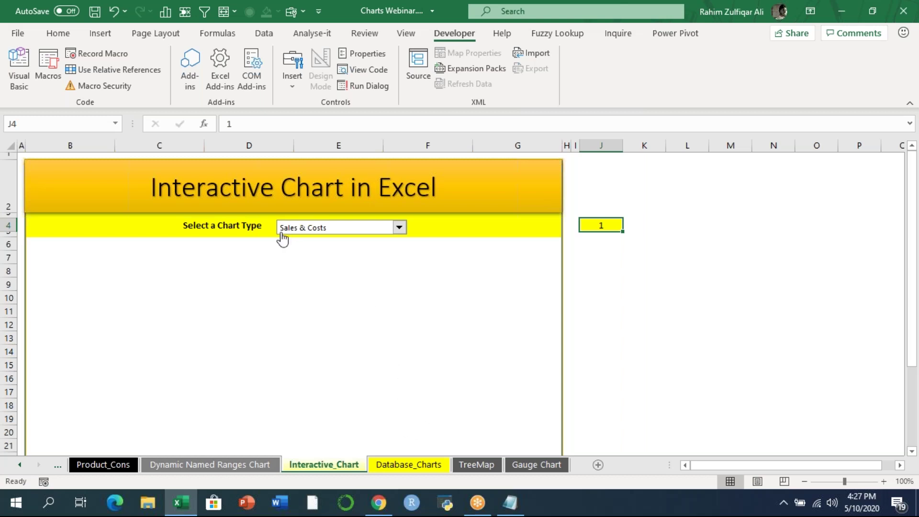
- Inspect the Sales & Costs chart on Database_Charts, then deselect it
click(378, 465)
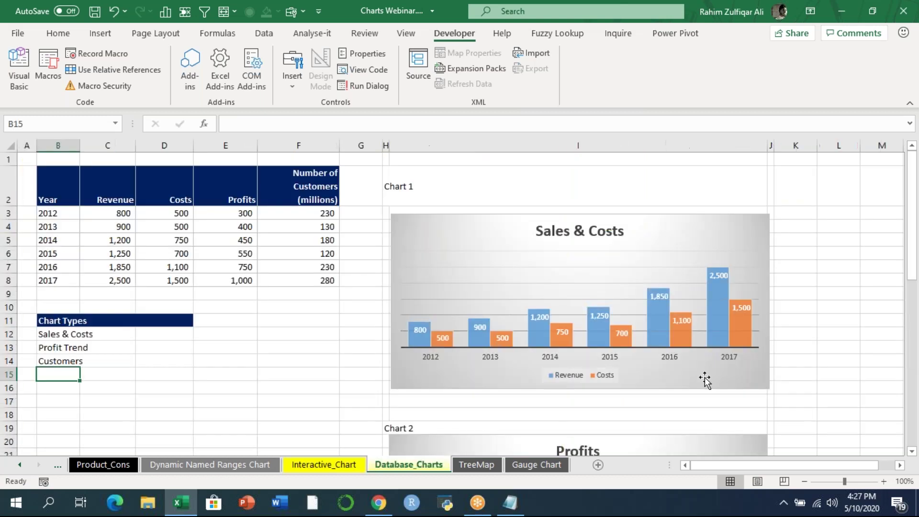
click(547, 232)
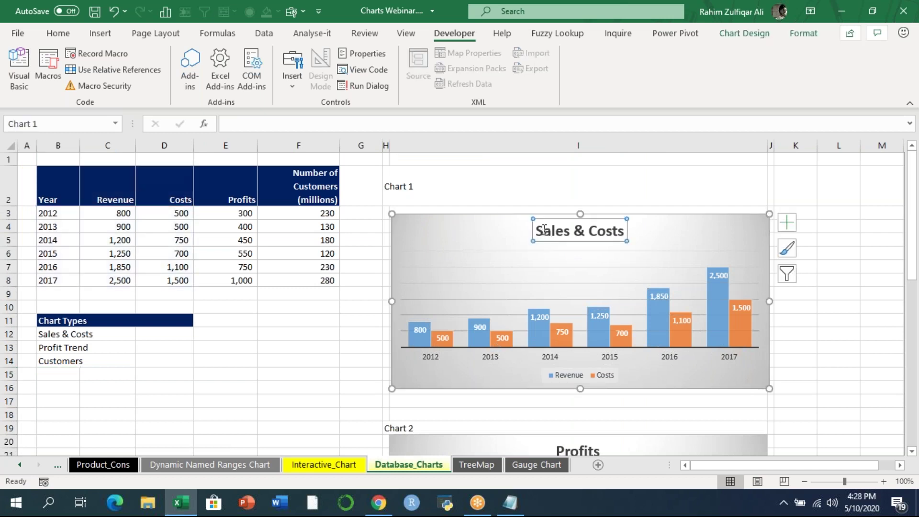
click(317, 471)
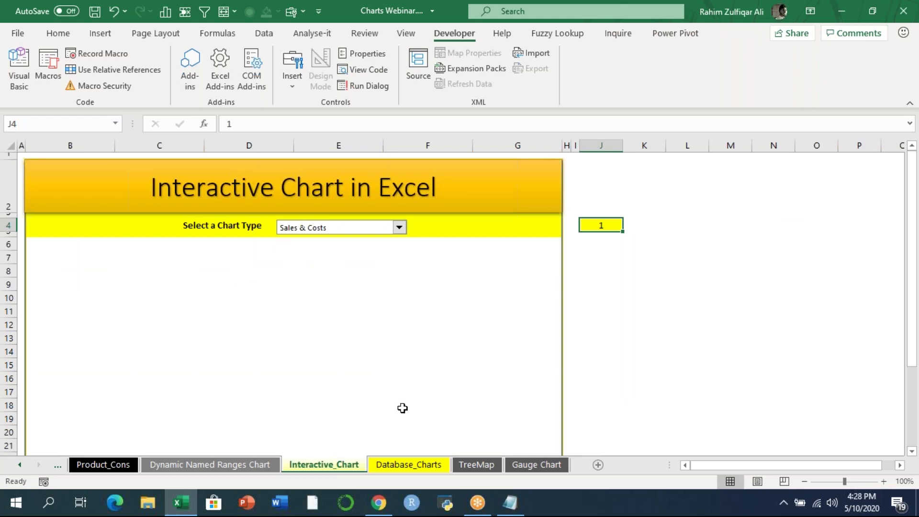
click(403, 468)
click(802, 319)
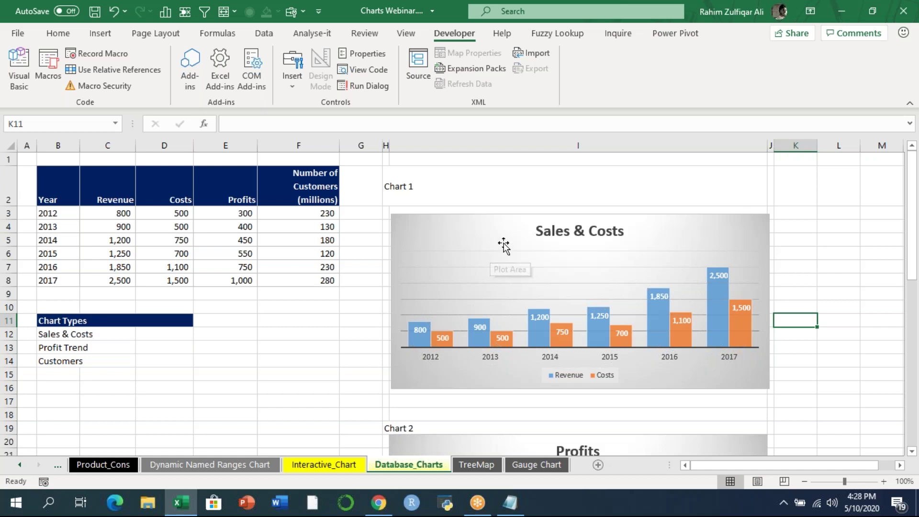
- Name the range H3:J16 chart1
click(385, 213)
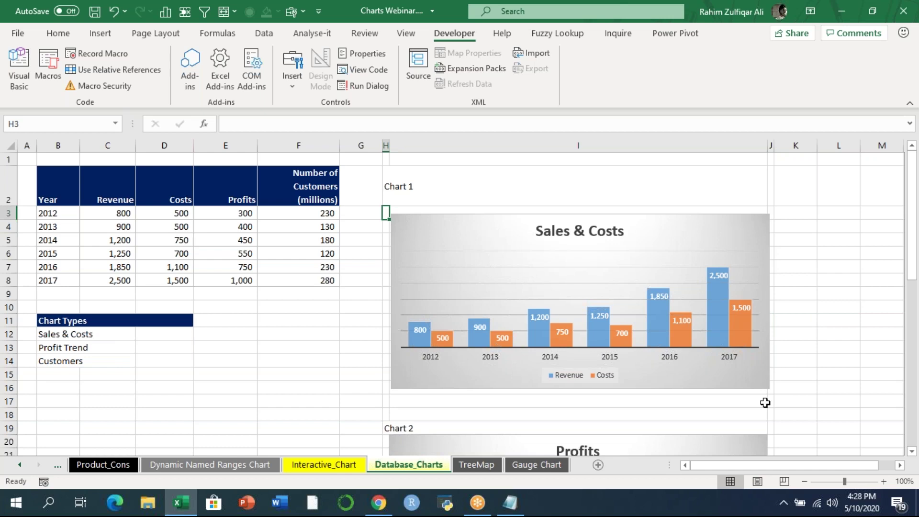
shift+click(765, 402)
key(shift+Up)
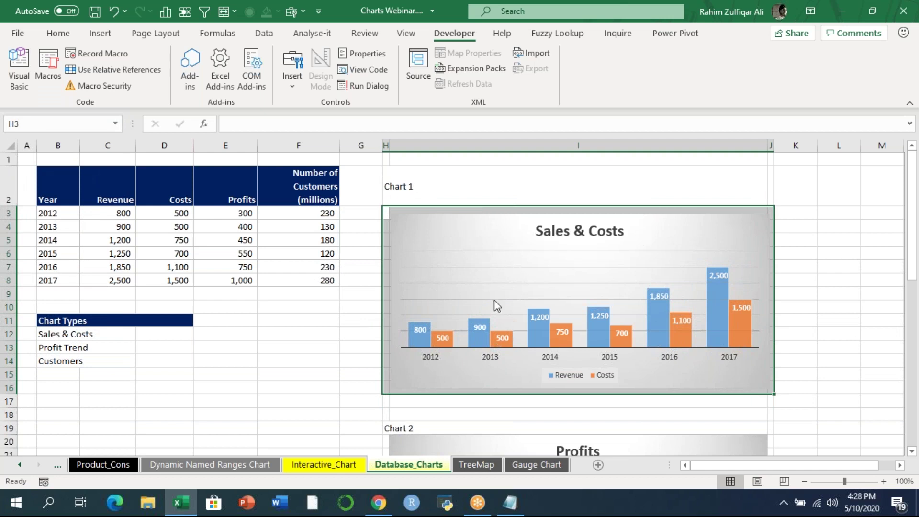
click(19, 123)
text(chart1)
key(Return)
- Nudge the Profits chart down and name the range H20:J32 chart2
drag(912, 265, 913, 335)
click(388, 248)
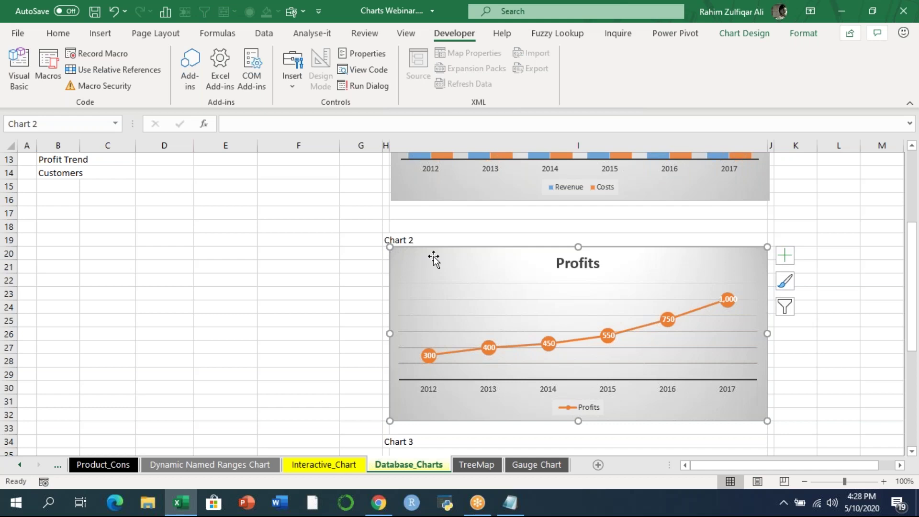
drag(435, 257, 433, 262)
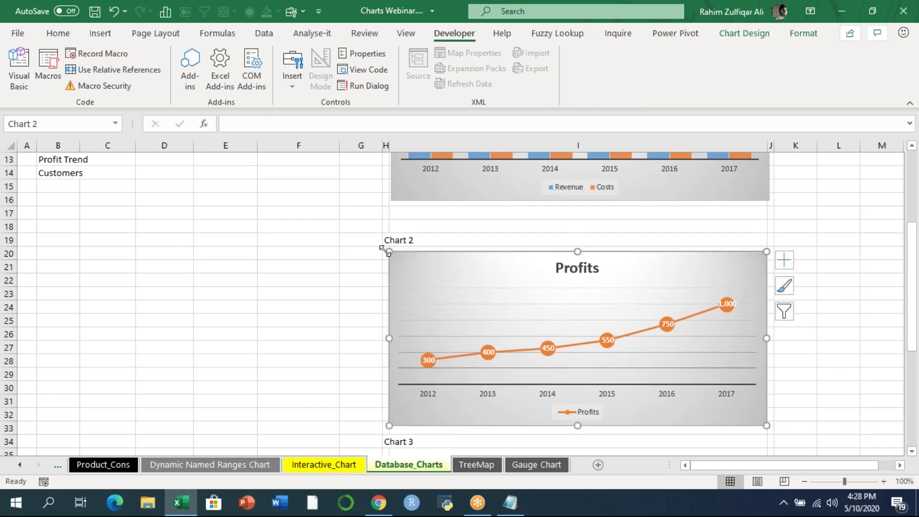
click(378, 251)
key(Right)
key(shift+Right)
key(shift+Right)
key(shift+Down)
key(shift+Down)
key(shift+Down)
key(shift+Down)
key(shift+Down)
key(shift+Down)
key(shift+Down)
key(shift+Down)
key(shift+Down)
key(shift+Down)
key(shift+Down)
key(shift+Down)
key(shift+Down)
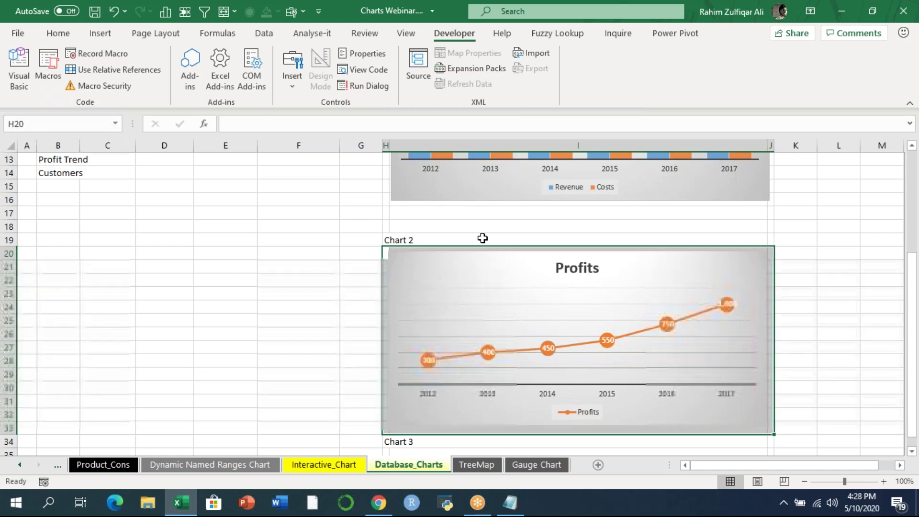
click(57, 125)
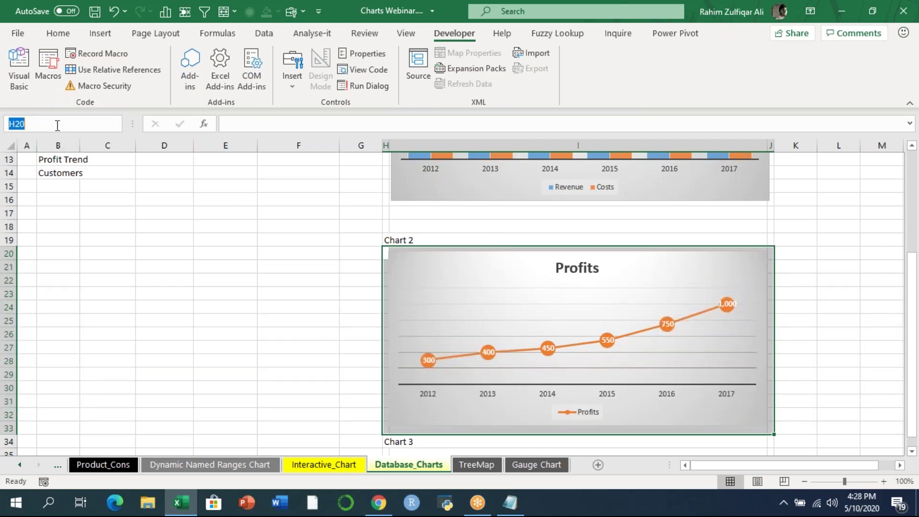
text(chart2)
key(Return)
- Name the range H35:J49 chart3
scroll(915, 453, down, 5)
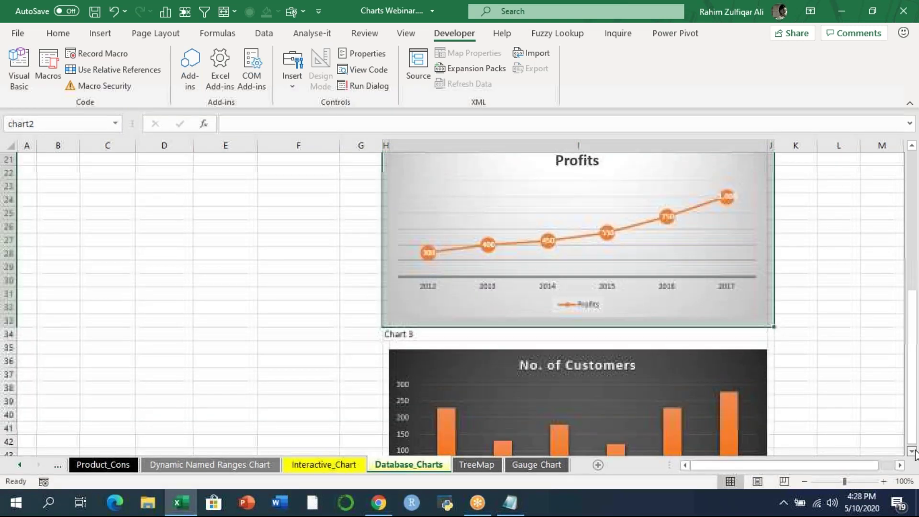
click(385, 254)
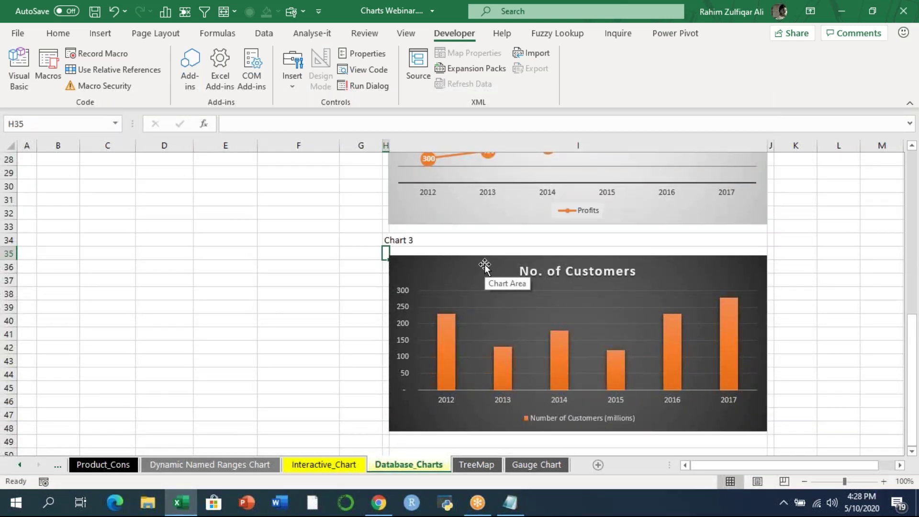
key(shift+Right)
key(shift+Right)
key(shift+Down)
key(shift+Down)
key(shift+Down)
key(shift+Down)
key(shift+Down)
key(shift+Down)
key(shift+Down)
key(shift+Down)
key(shift+Down)
key(shift+Down)
key(shift+Down)
key(shift+Down)
key(shift+Down)
key(shift+Down)
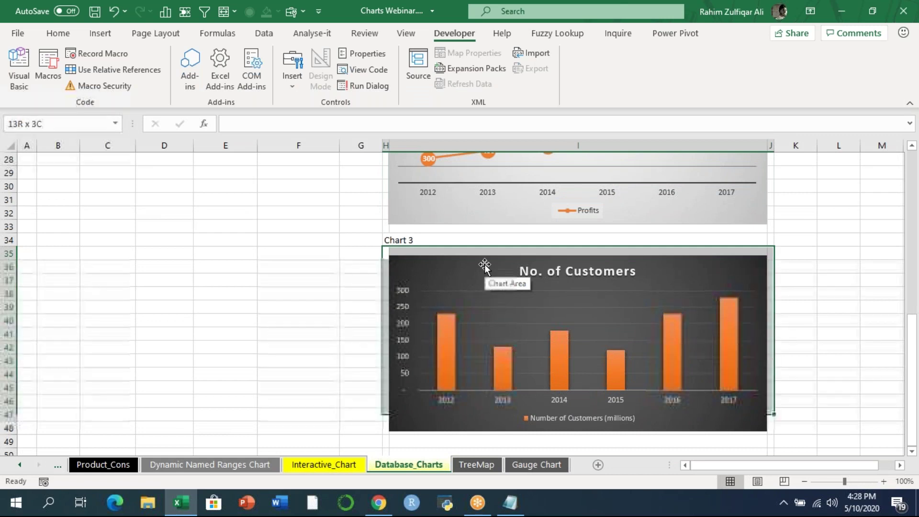
click(37, 121)
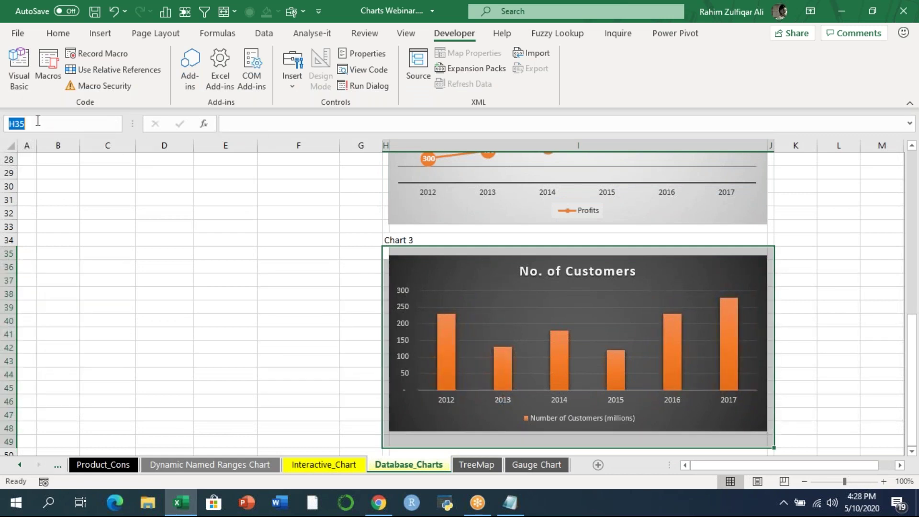
text(cha)
key(Return)
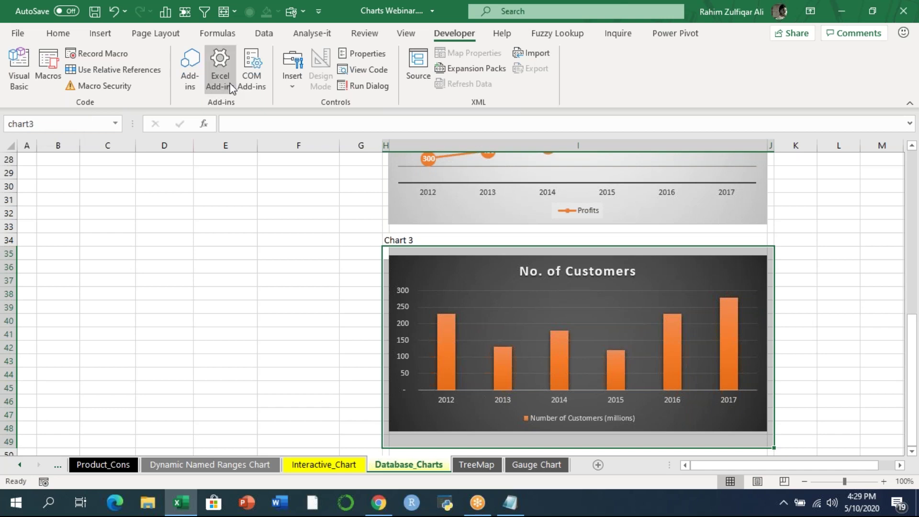
click(317, 200)
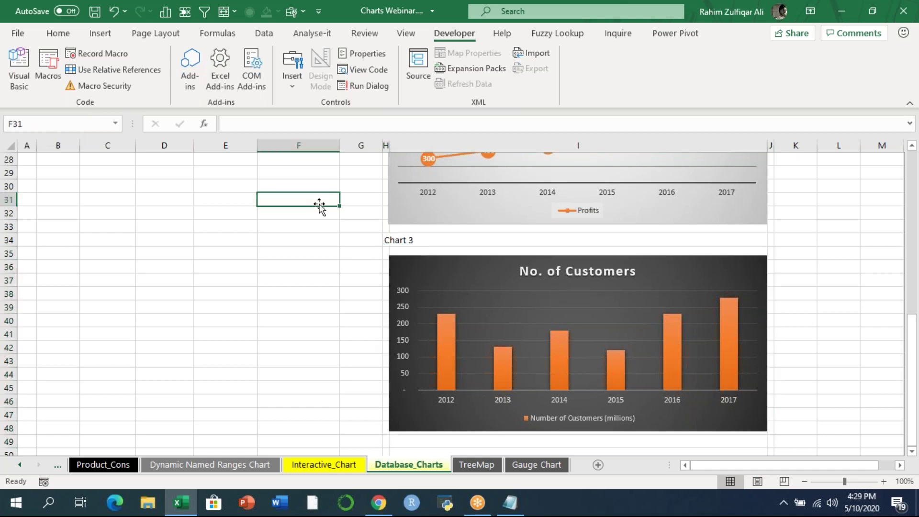
- Check in the defined names list which range chart1 refers to, then return to Interactive_Chart
click(201, 33)
click(386, 76)
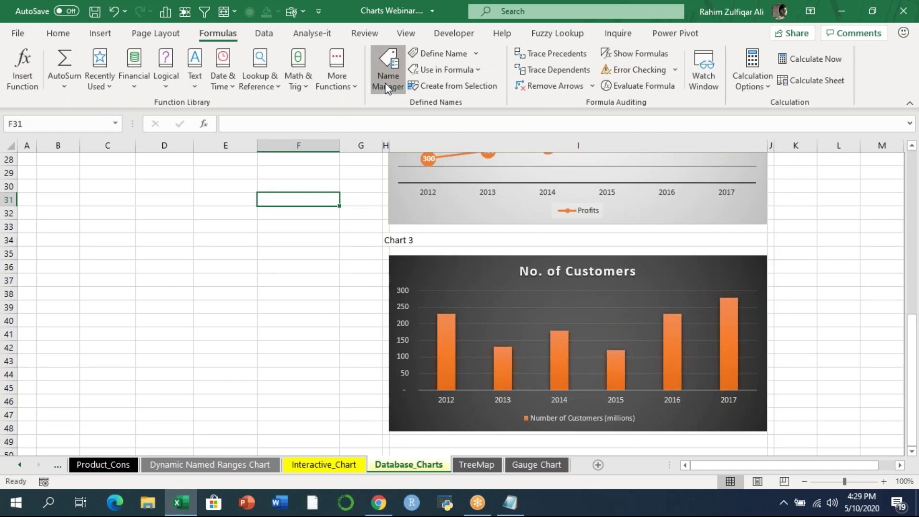
click(124, 250)
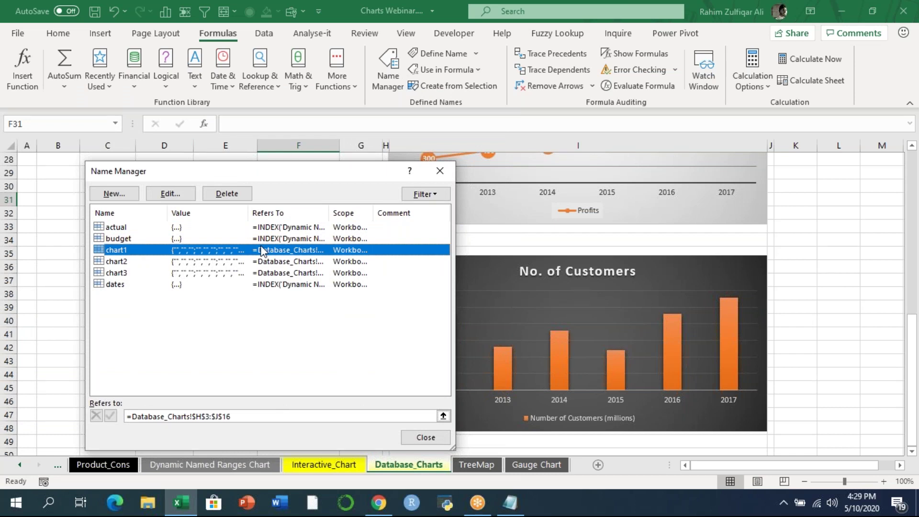
key(Escape)
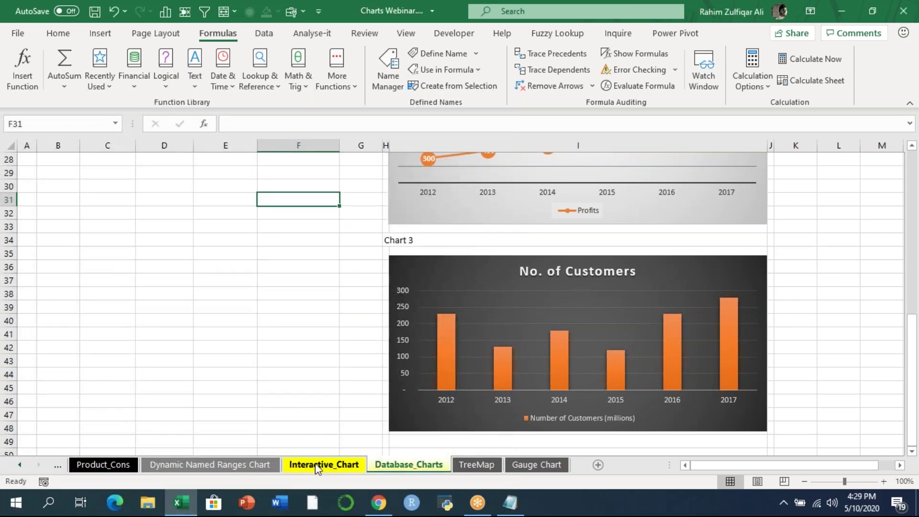
click(319, 465)
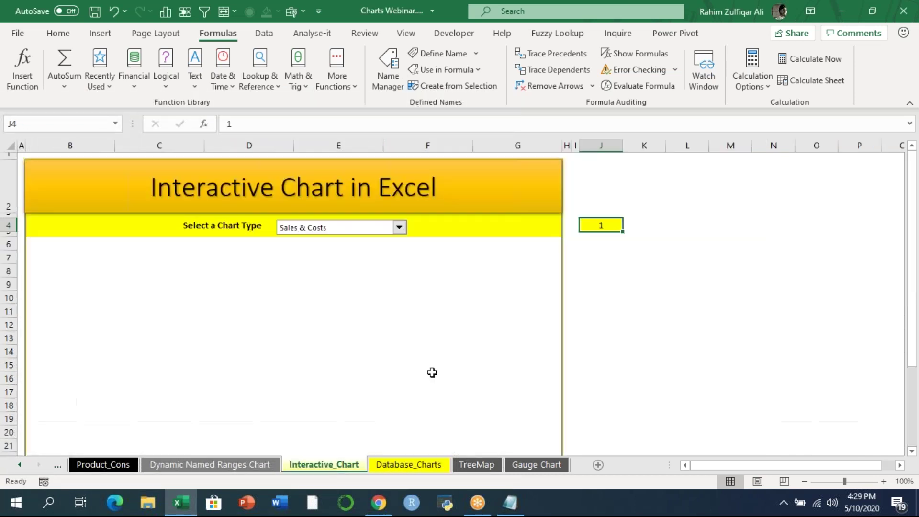
click(676, 19)
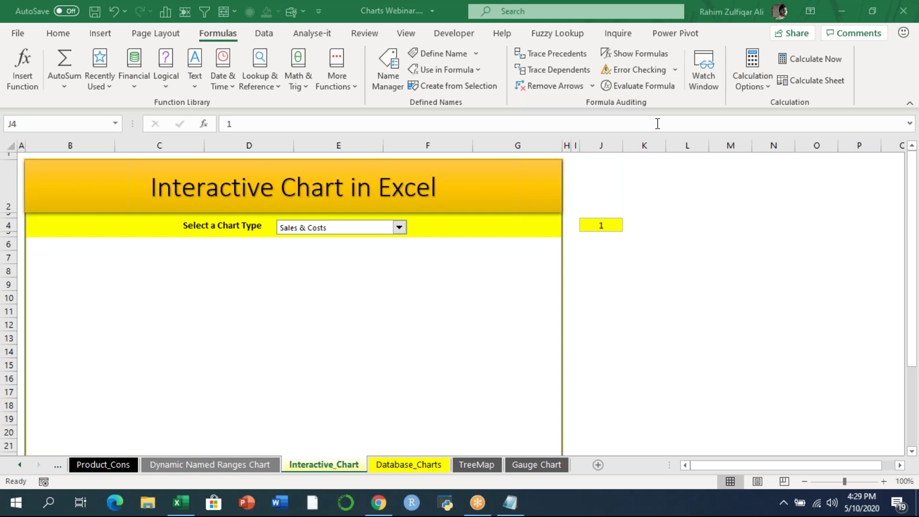
- Enter Excel, Basement and a person's first name into L7:L9
click(730, 274)
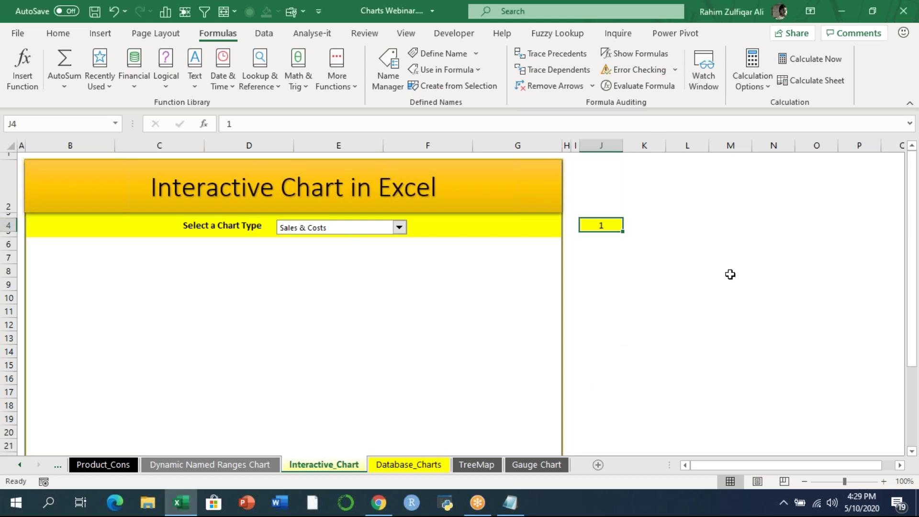
click(730, 275)
key(Right)
key(Right)
key(Right)
key(Right)
key(Right)
key(Right)
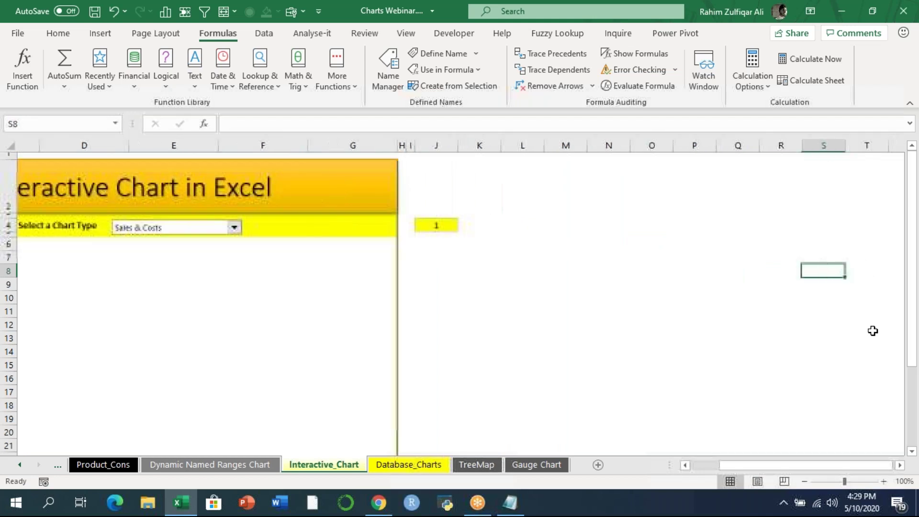
key(Right)
key(Right)
key(Left)
key(Left)
key(Left)
key(Left)
key(Left)
key(Left)
key(Left)
key(Left)
key(Left)
key(Left)
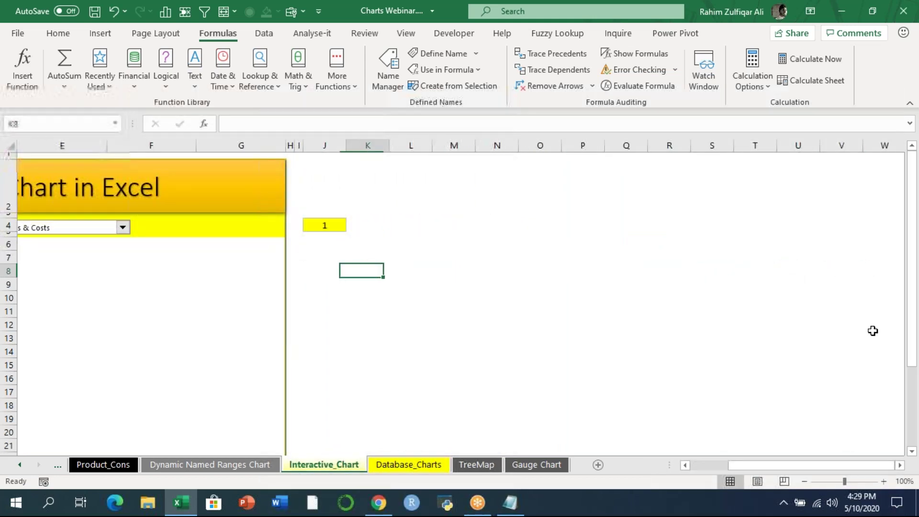
key(Right)
key(Up)
text(Excel)
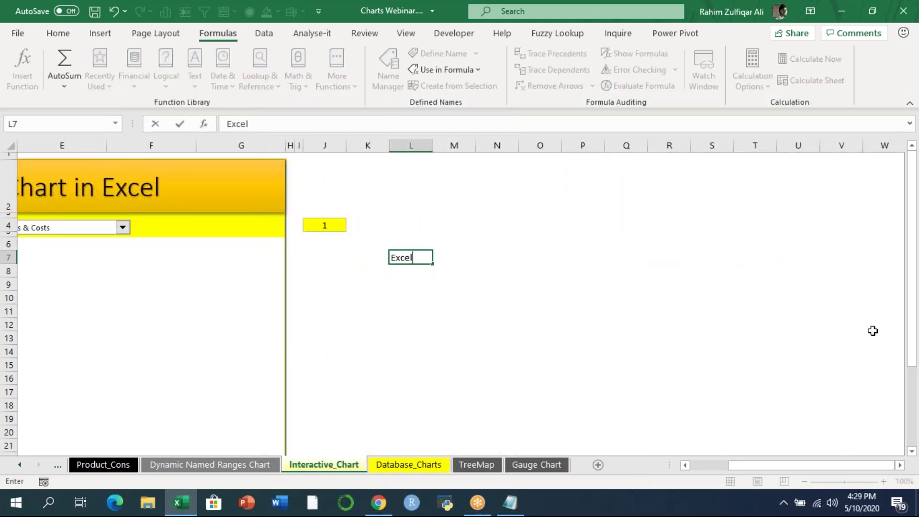
key(Return)
text(Basement)
key(Return)
text(Rahim)
key(Return)
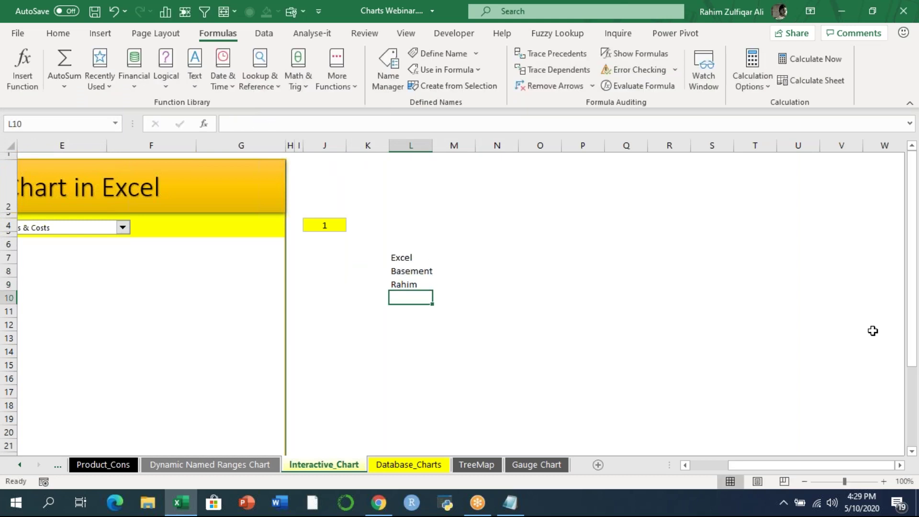
- Widen column L to fit the words and zoom the sheet to 150%
click(404, 257)
click(425, 283)
drag(433, 146, 446, 145)
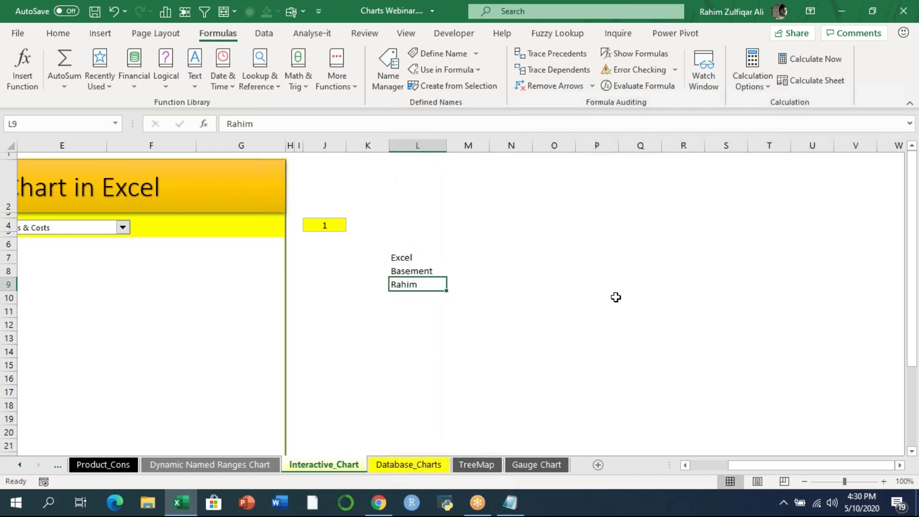
click(885, 482)
click(885, 481)
click(885, 481)
click(885, 482)
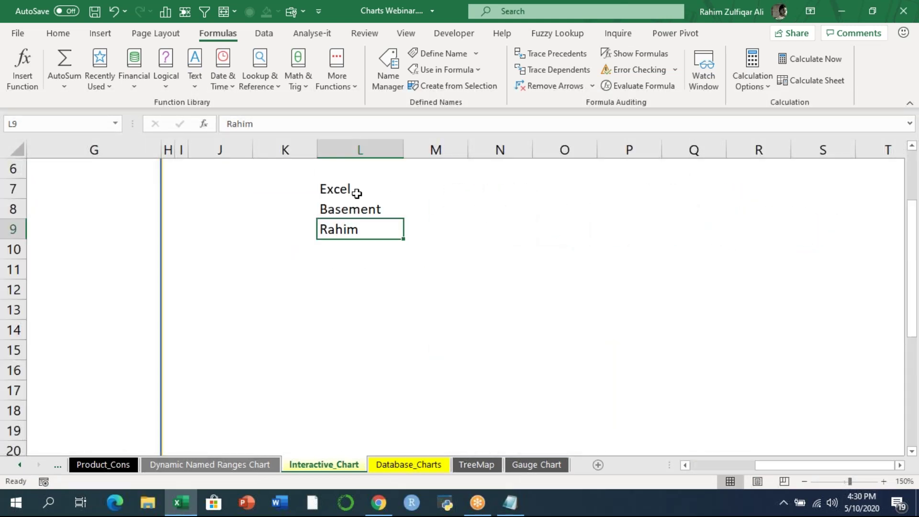
click(431, 235)
click(462, 206)
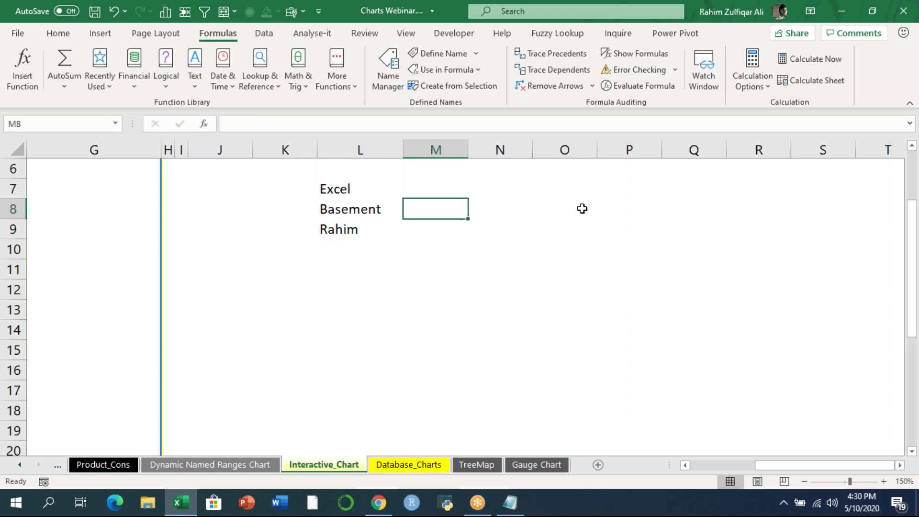
- Enter =CHOOSE(3,L7,L8,L9) in M8 to pick the third sample word
text(=cho)
key(Tab)
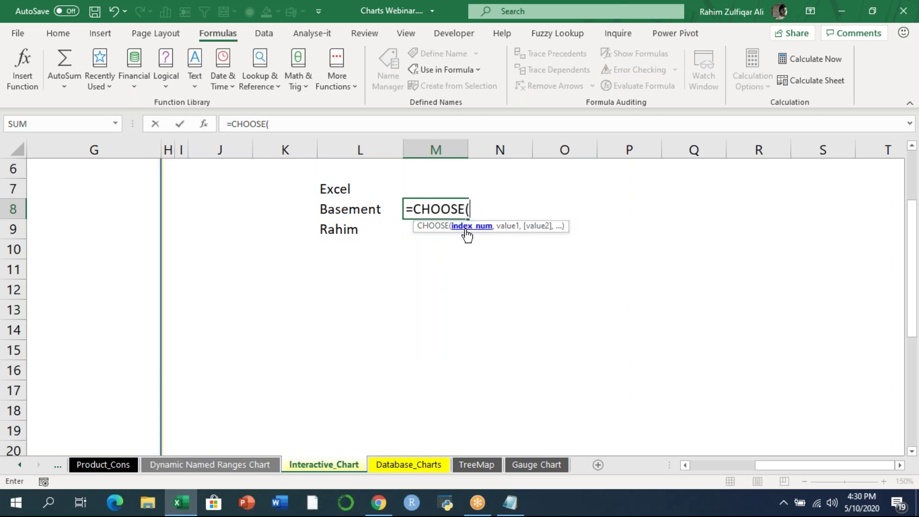
text(3)
text(,)
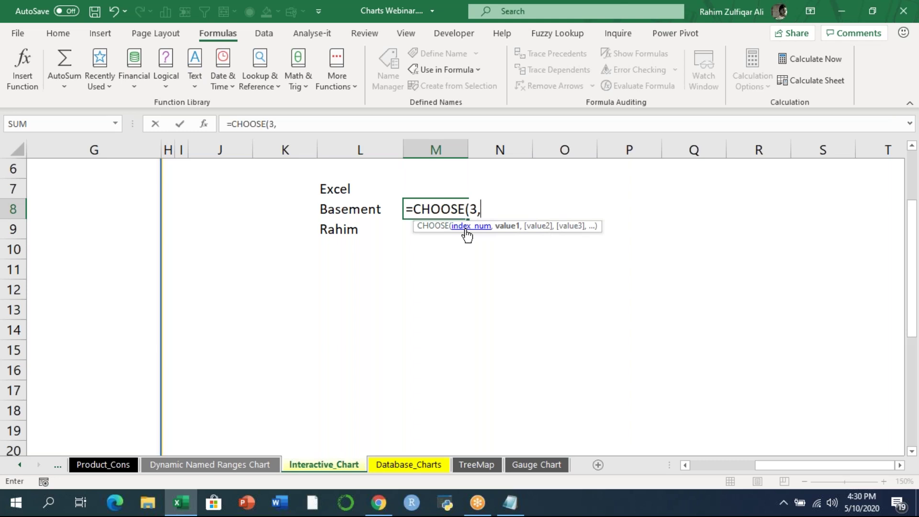
click(351, 189)
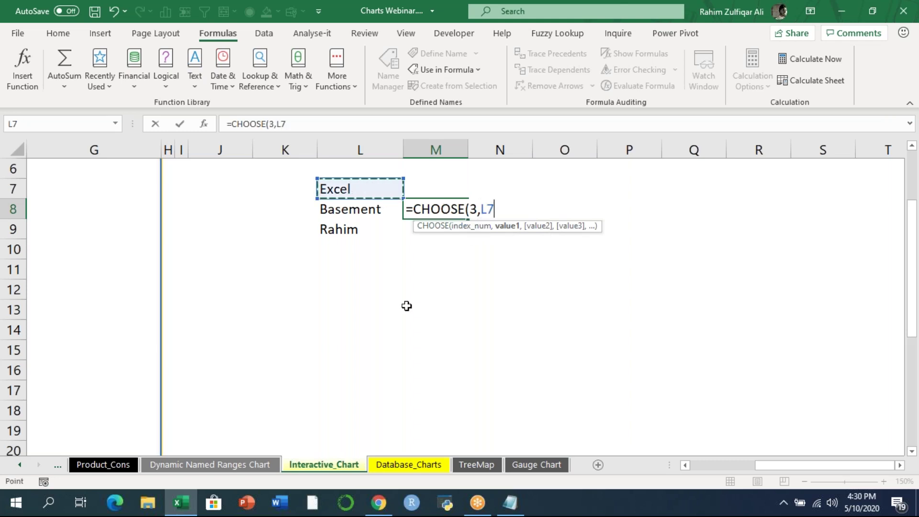
text(,)
click(371, 211)
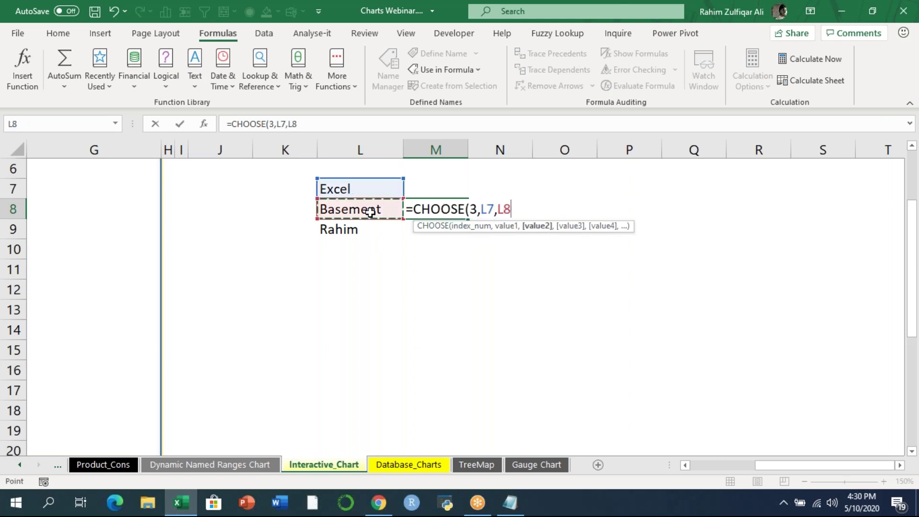
text(,)
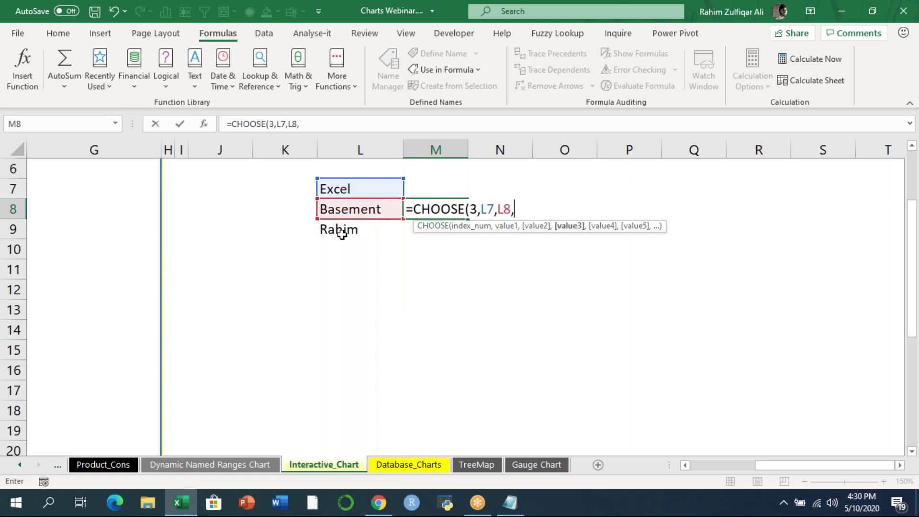
click(341, 231)
text())
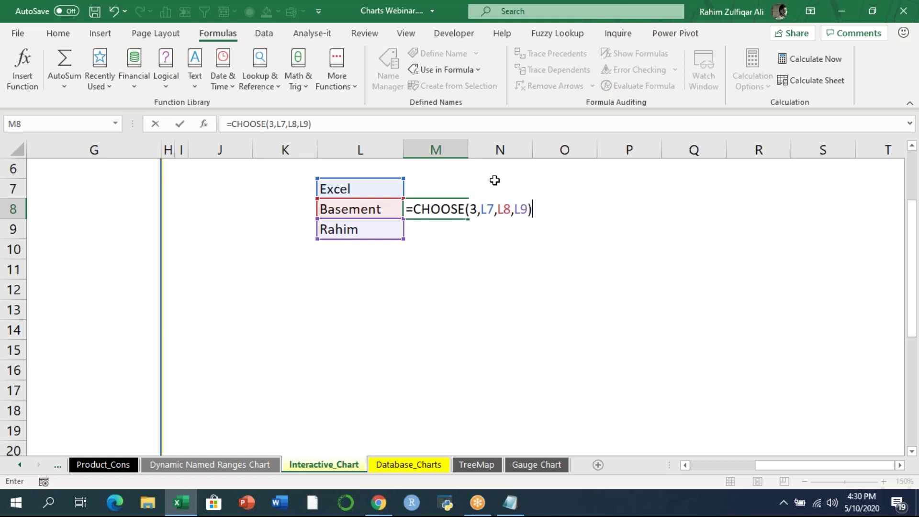
drag(514, 209, 529, 209)
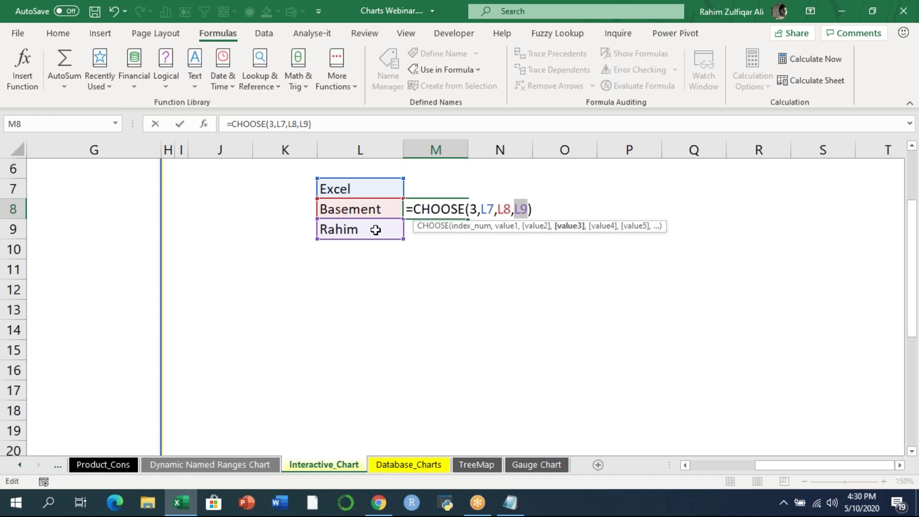
key(Return)
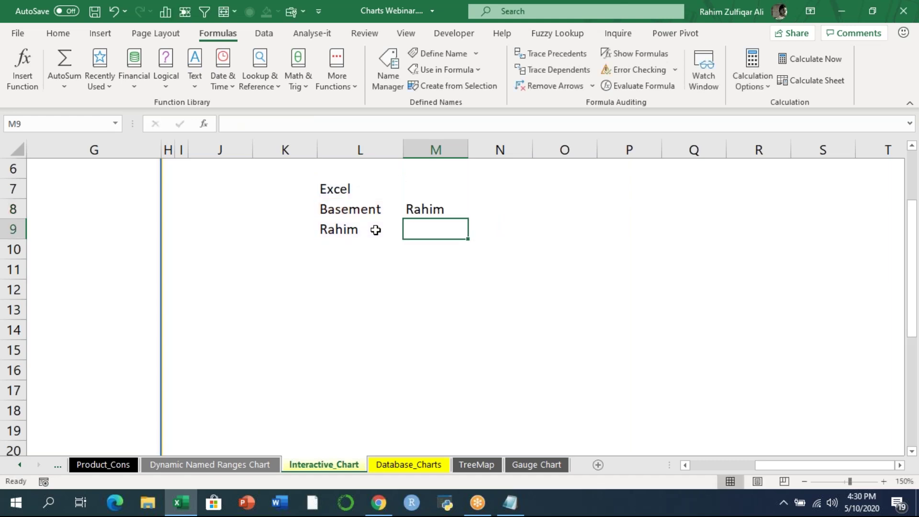
- Edit the CHOOSE index in M8 to 2 so it returns L8, Basement
key(Up)
key(F2)
key(Left)
key(Left)
key(Left)
key(Left)
key(Left)
key(Left)
key(Left)
key(Left)
key(Left)
key(Left)
key(Left)
key(shift+Right)
text(2)
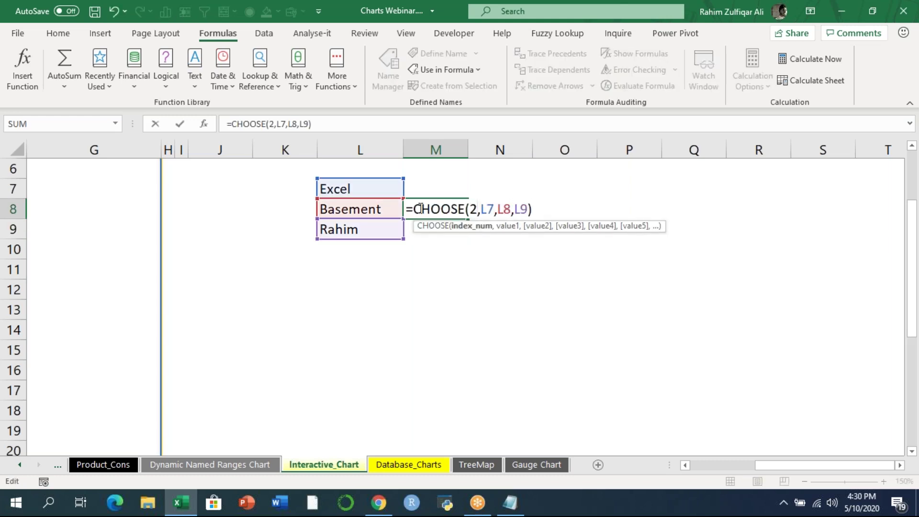
drag(479, 208, 528, 208)
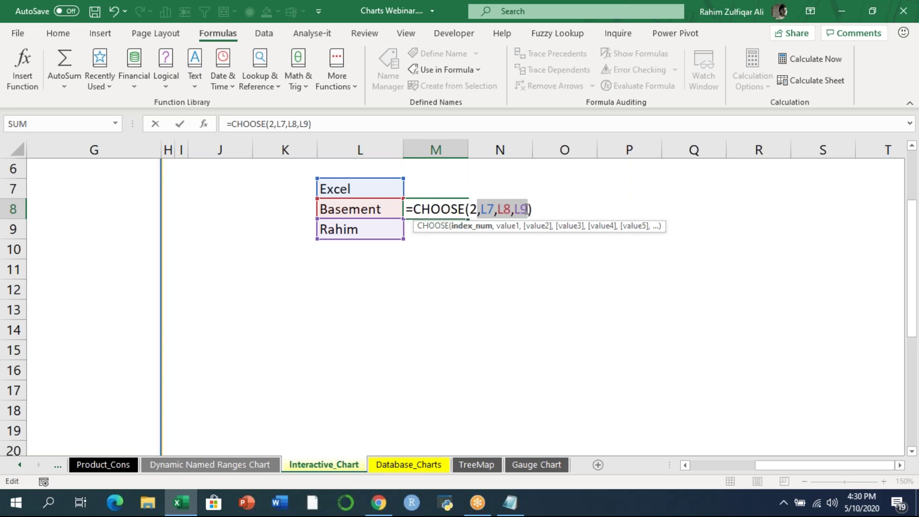
key(Left)
key(shift+Left)
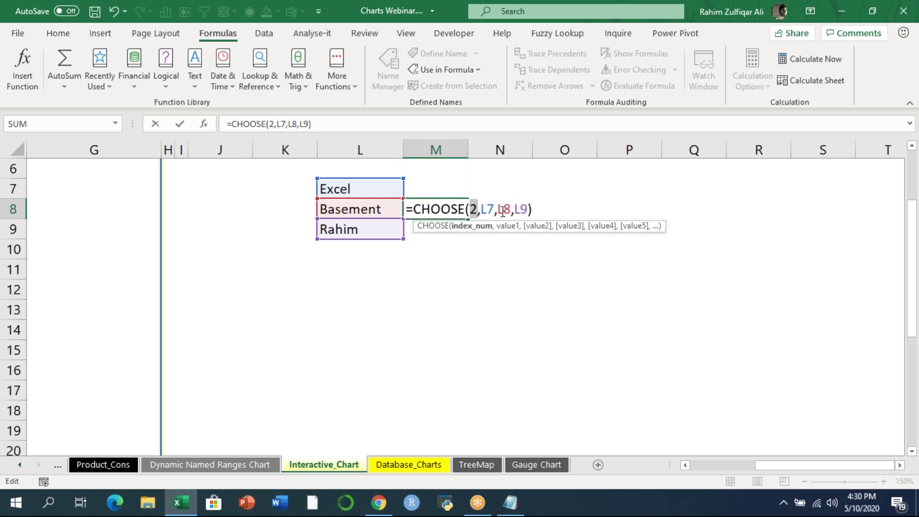
drag(498, 209, 512, 210)
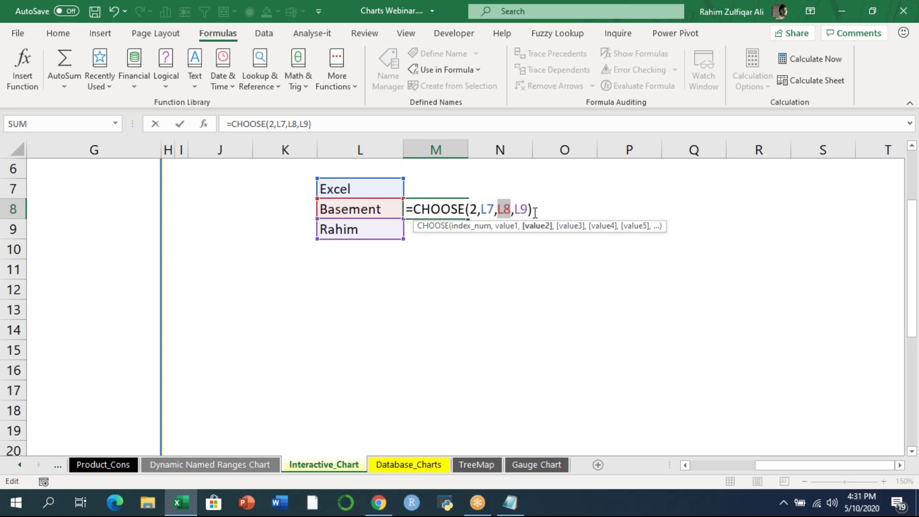
drag(413, 209, 475, 209)
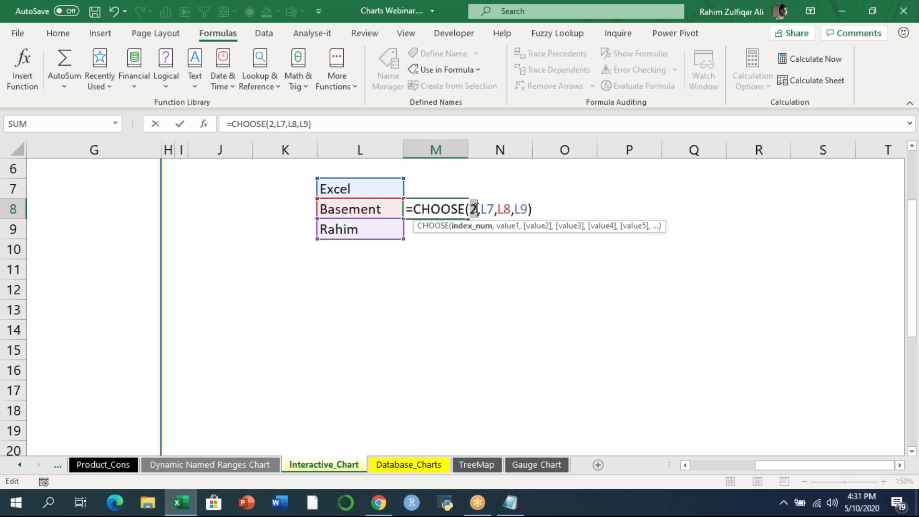
key(Return)
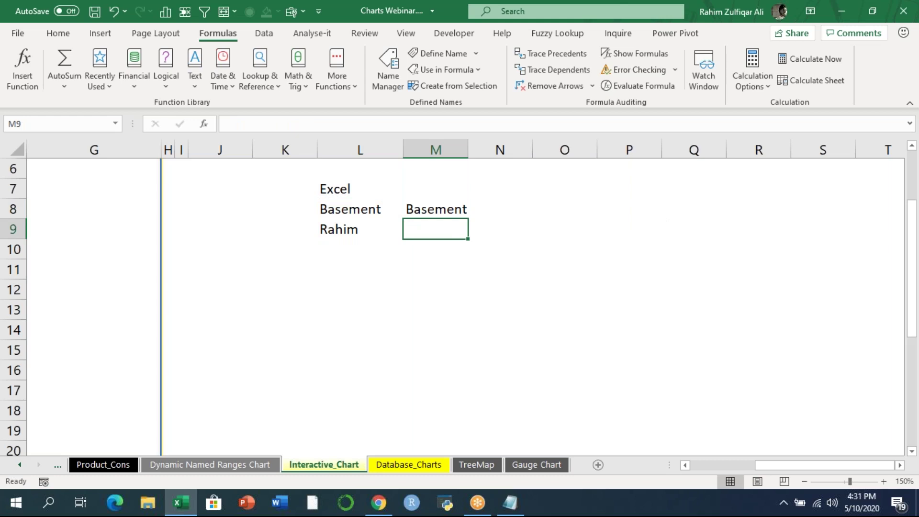
- Clear the demo range L7:N11 and reset the sheet zoom to 110%
drag(363, 180, 492, 263)
key(Delete)
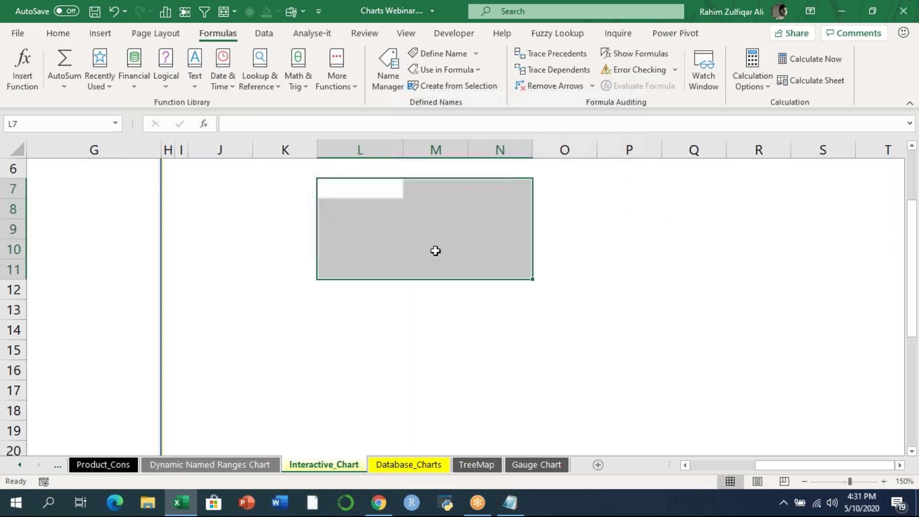
click(367, 222)
click(803, 480)
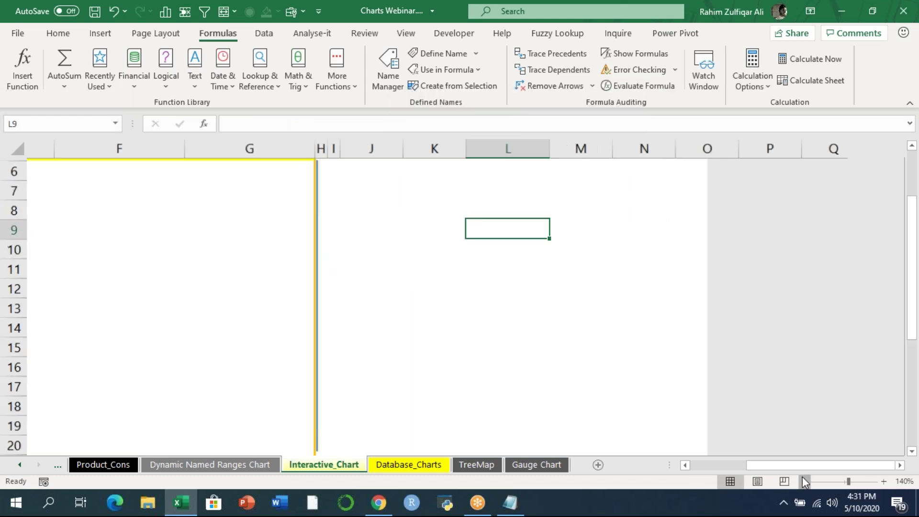
click(805, 481)
click(804, 481)
click(804, 481)
click(804, 480)
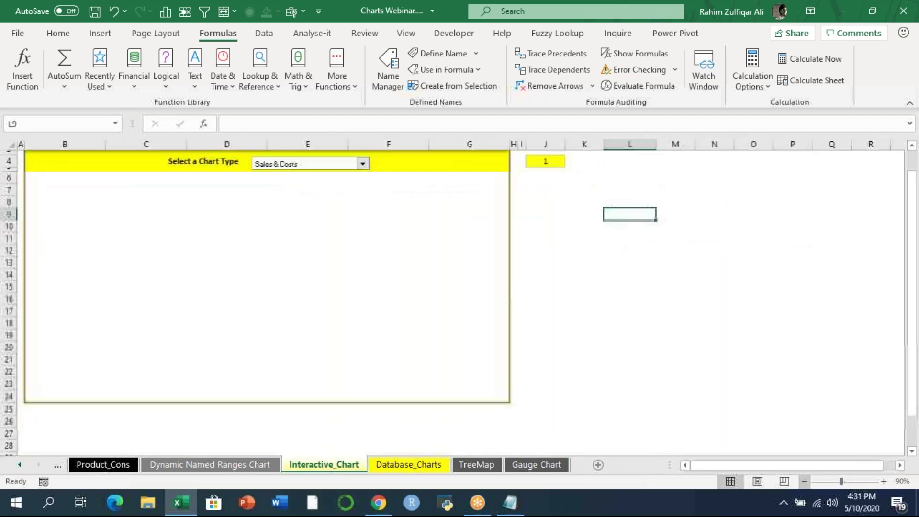
click(884, 482)
drag(913, 195, 915, 183)
click(917, 271)
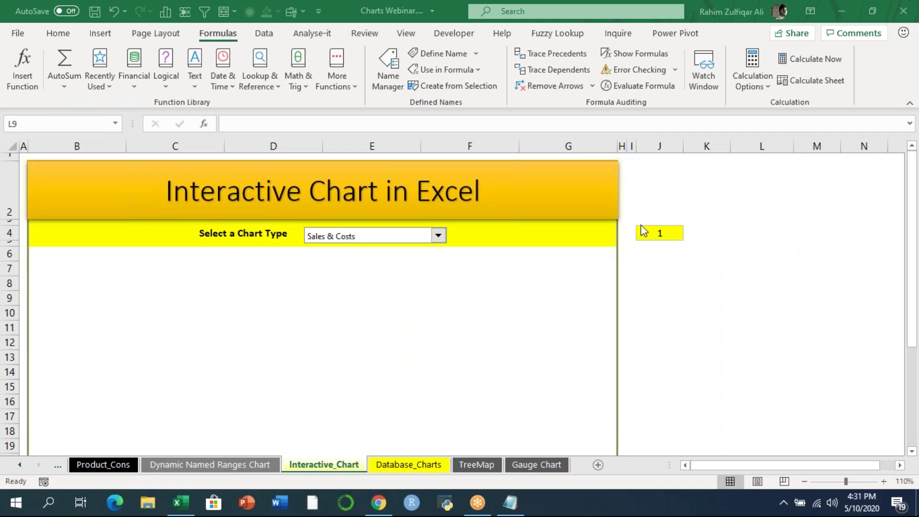
click(687, 242)
- Pick Profit Trend, then Customers in the chart-type combo box so J4 reads 3
click(660, 233)
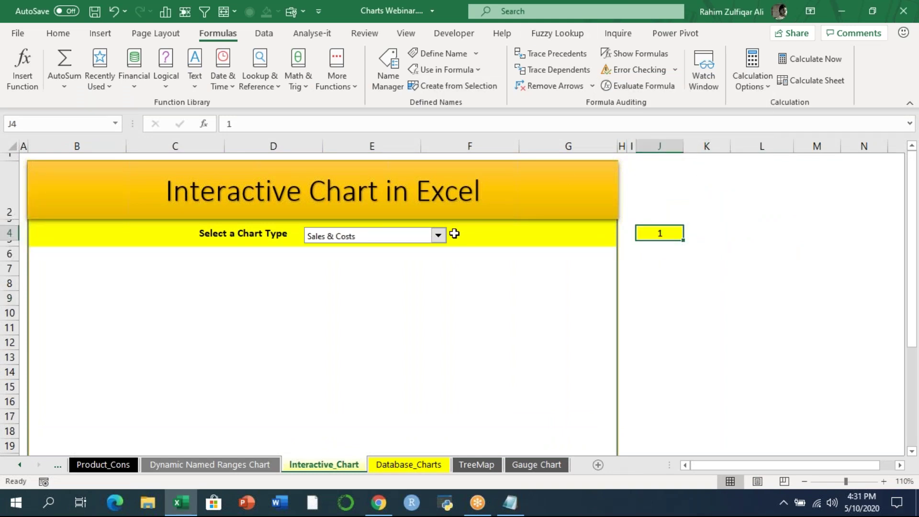
click(439, 235)
click(326, 257)
click(360, 238)
click(306, 267)
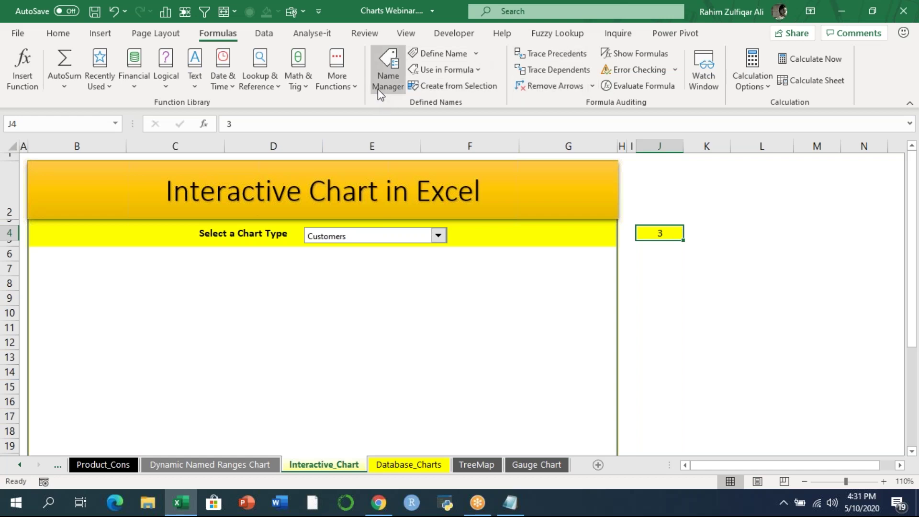
- Create the name chartselection referring to =CHOOSE(Interactive_Chart!$J$4,chart1,chart2,chart3) in Name Manager
click(387, 68)
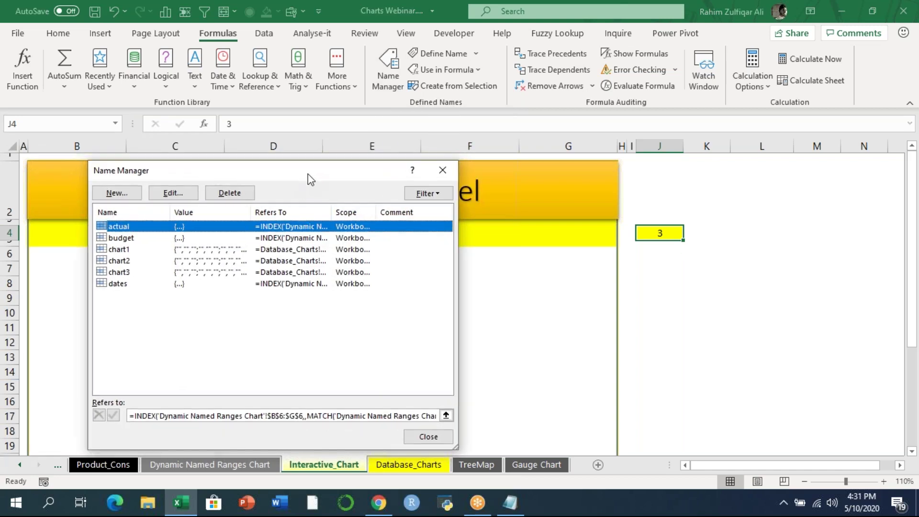
drag(309, 174, 515, 147)
click(318, 166)
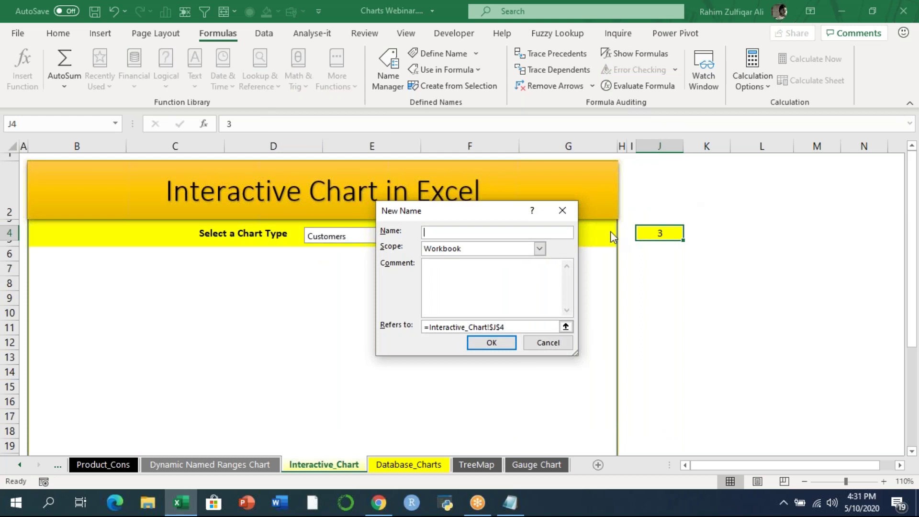
text(chartselection)
click(428, 327)
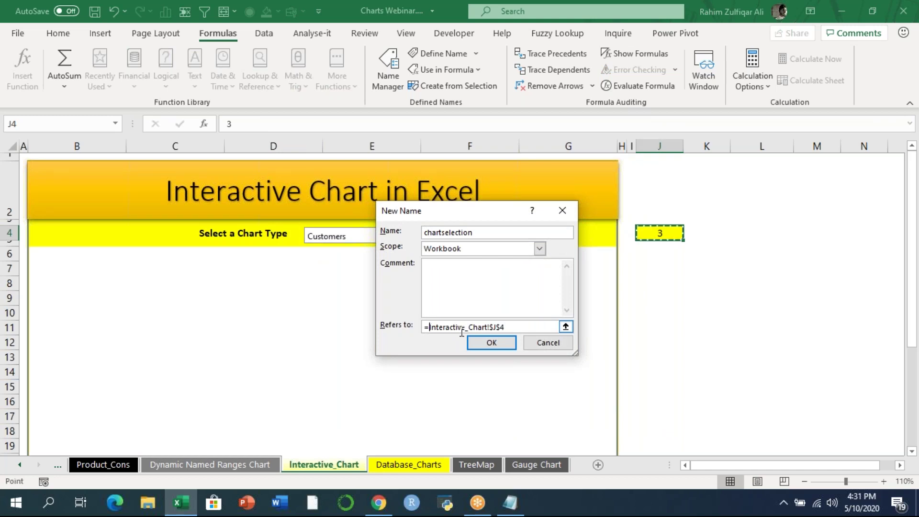
text(CHOOSE)
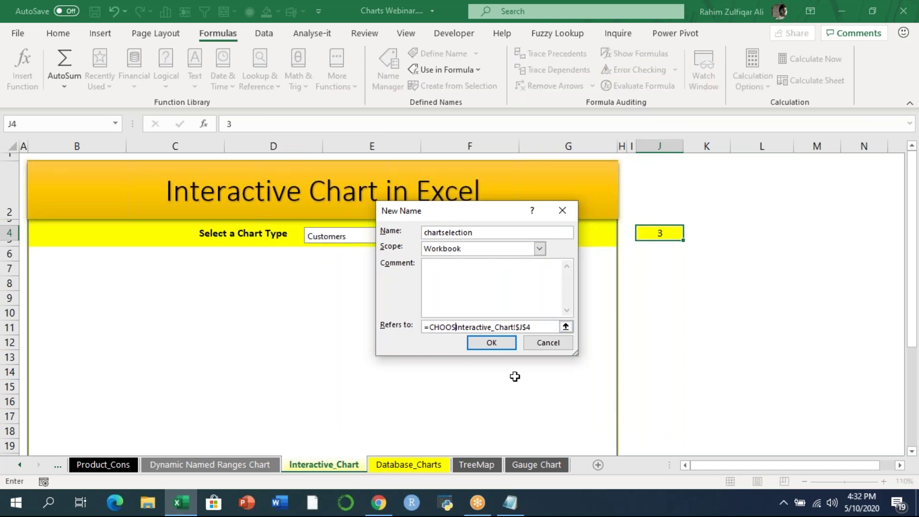
text(()
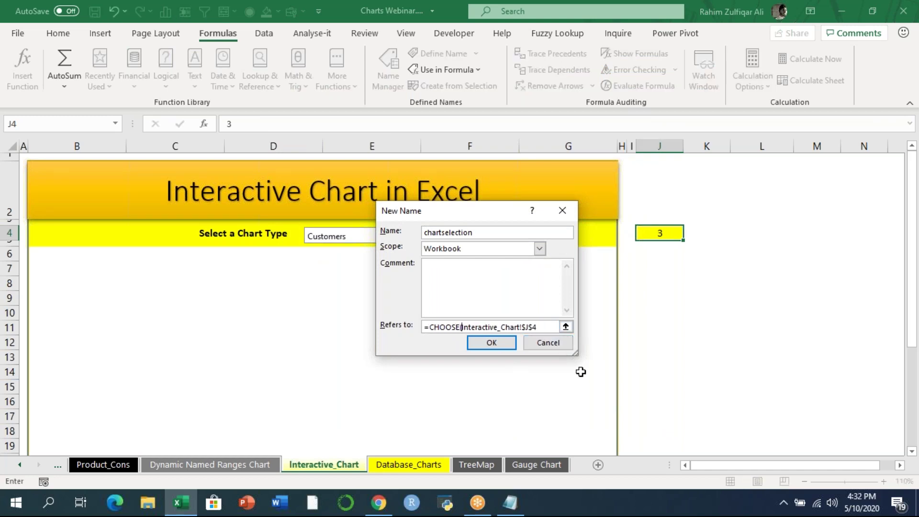
drag(574, 355, 749, 391)
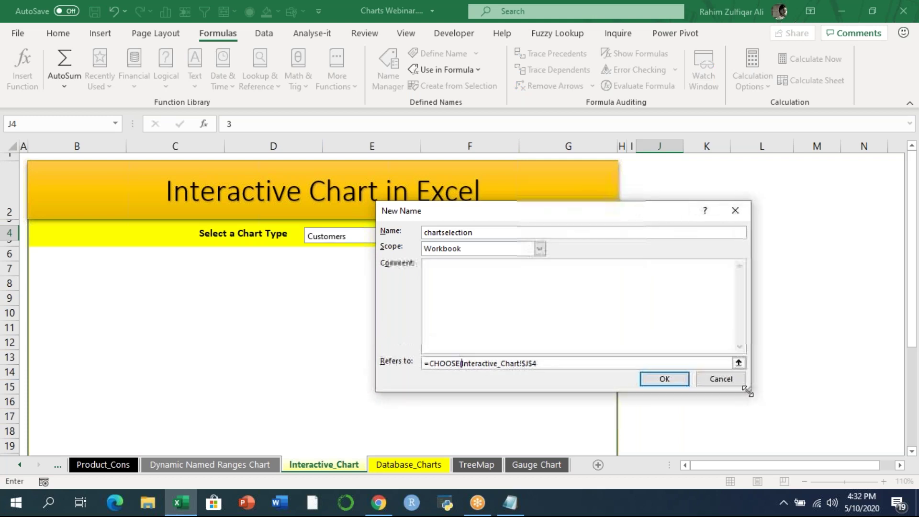
click(546, 364)
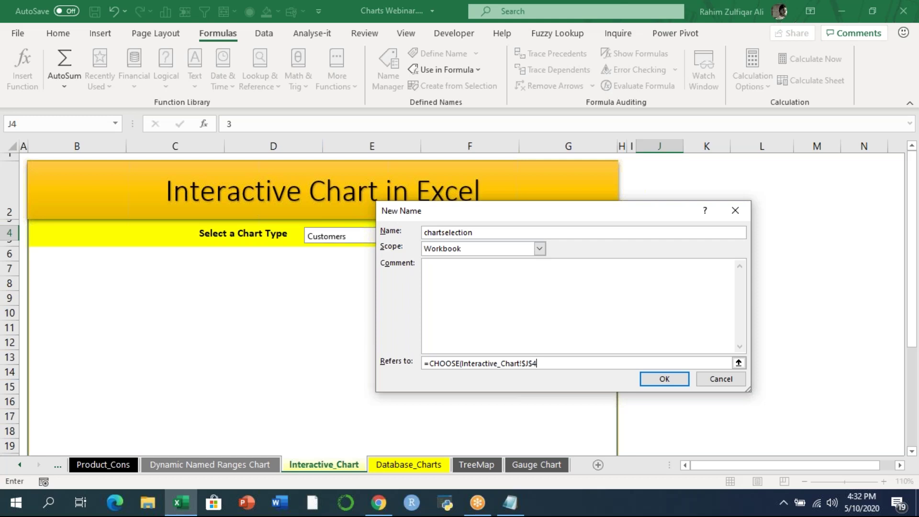
text(,CHART1,CHART2,CHART3)
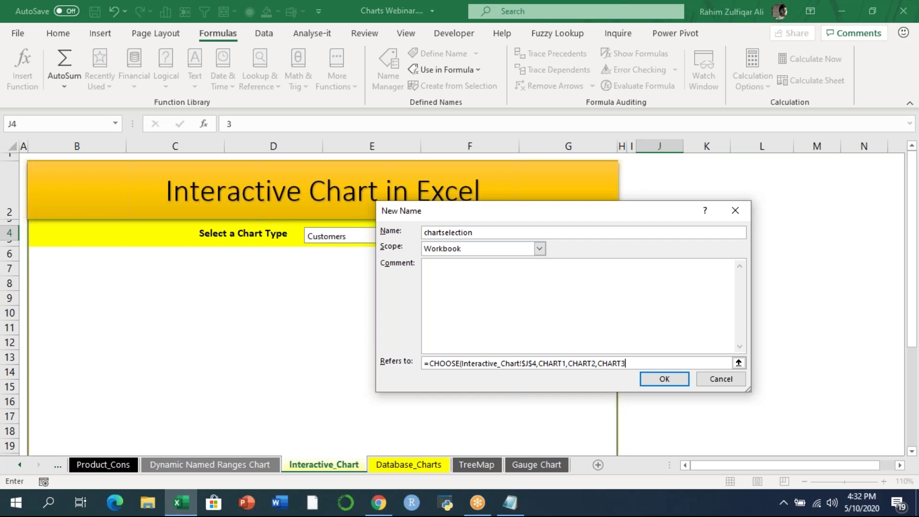
text())
click(664, 378)
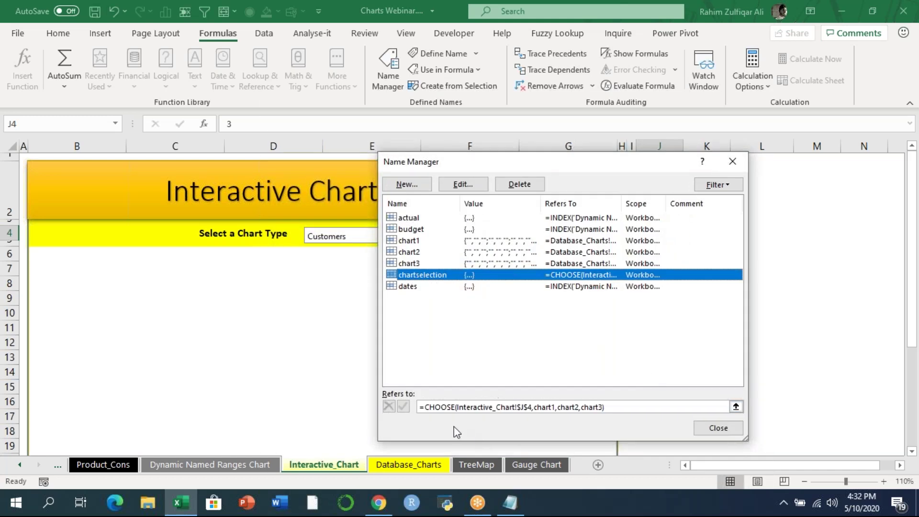
click(718, 427)
click(670, 360)
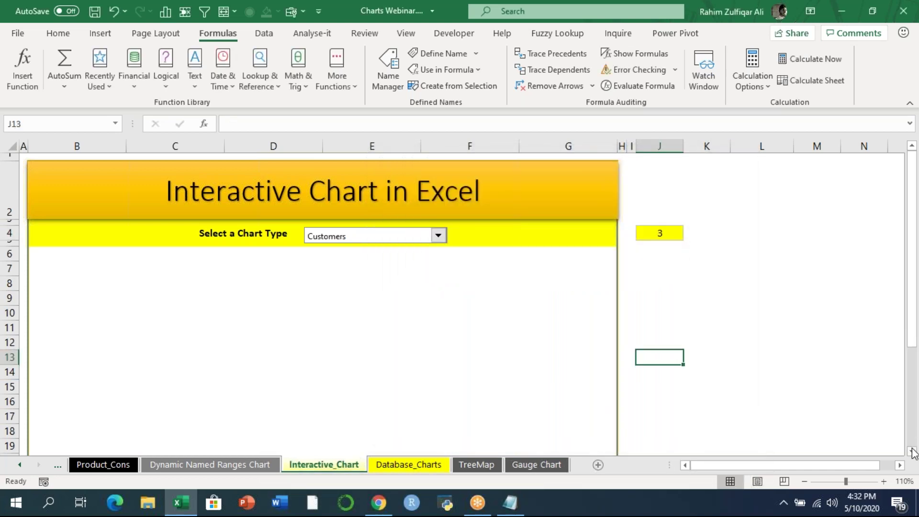
- Copy the chart area B7:G24 and paste it as a Linked Picture
click(914, 451)
click(914, 452)
click(913, 451)
click(914, 451)
click(104, 184)
drag(109, 198, 586, 426)
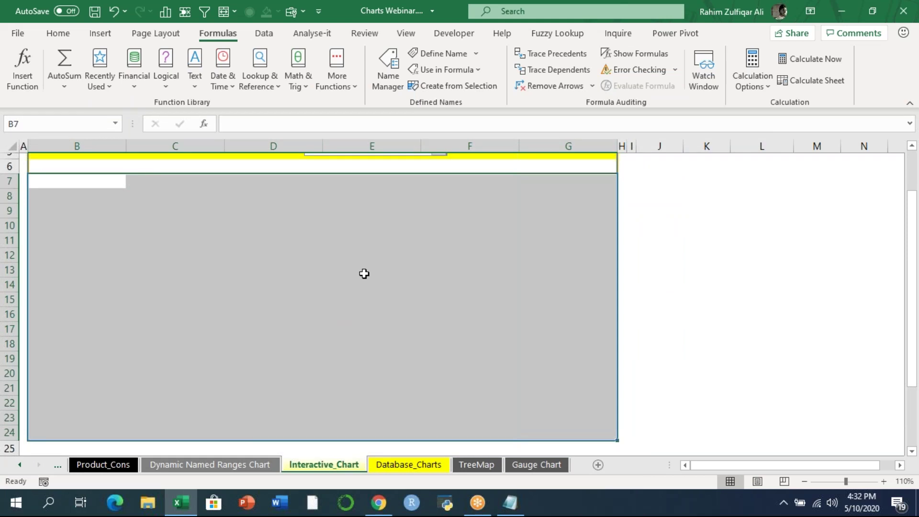
key(ctrl+c)
click(58, 33)
click(19, 89)
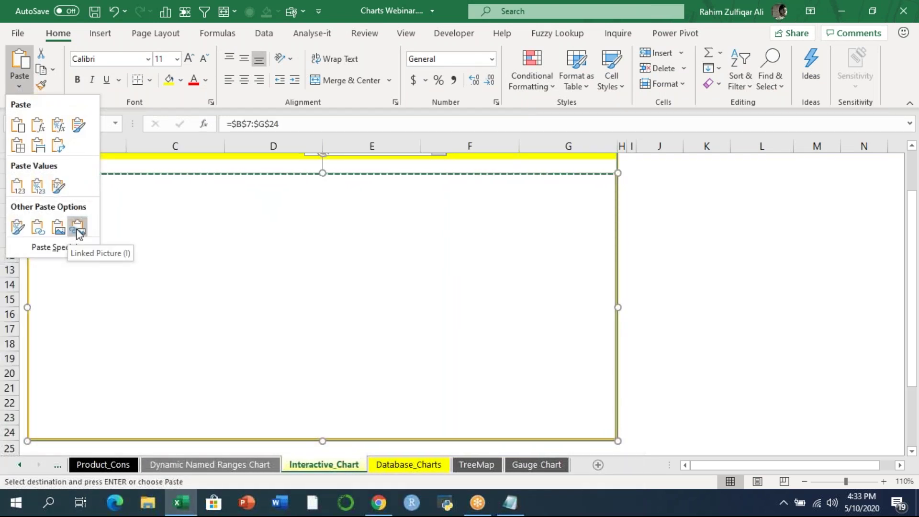
click(78, 229)
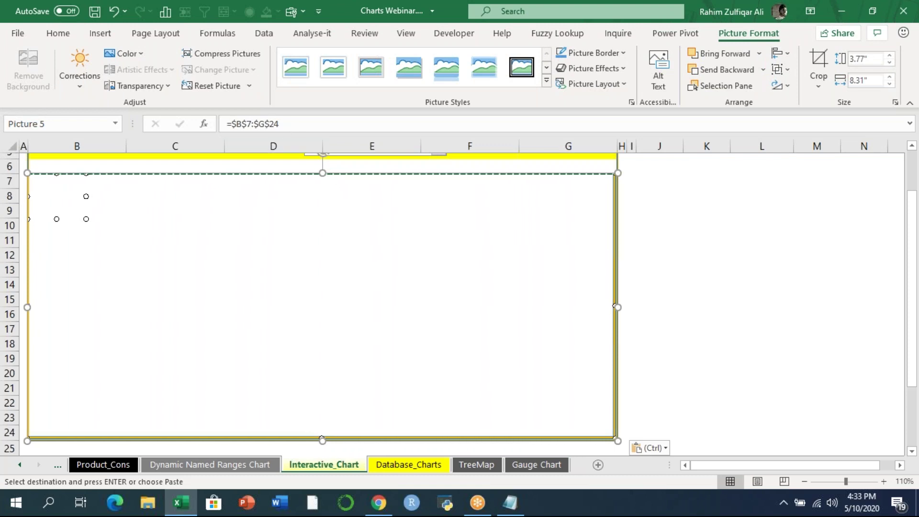
- Change the picture's source from =$B$7:$G$24 to =chartselection and move it into the chart area
click(312, 124)
drag(310, 123, 178, 123)
key(BackSpace)
text(=CHART)
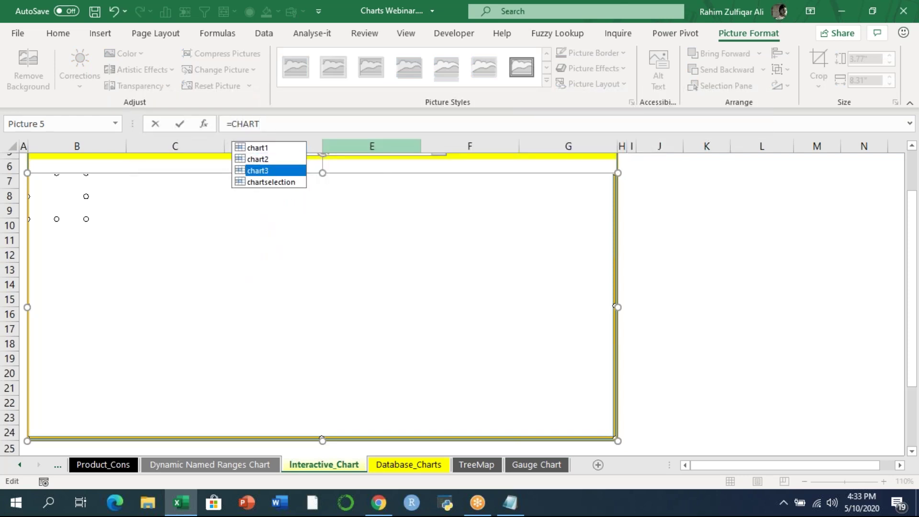
key(Down)
key(Tab)
key(Return)
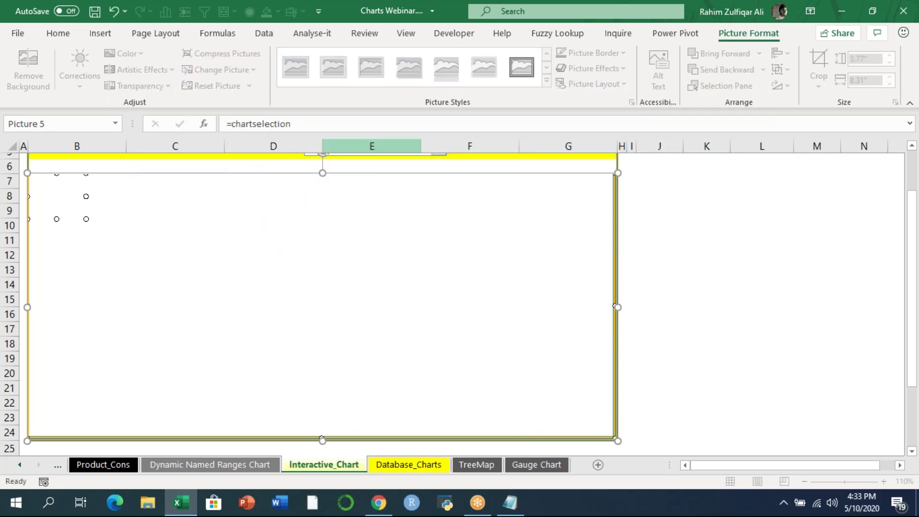
drag(362, 239, 451, 245)
click(706, 232)
- Collapse the ribbon and test the combo box with Sales & Costs, Profit Trend and Customers
scroll(915, 172, up, 2)
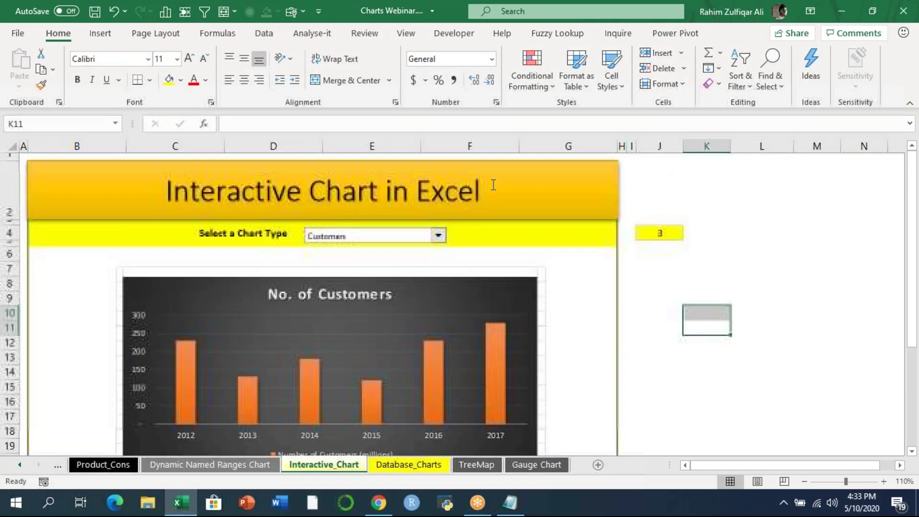
drag(915, 252, 915, 275)
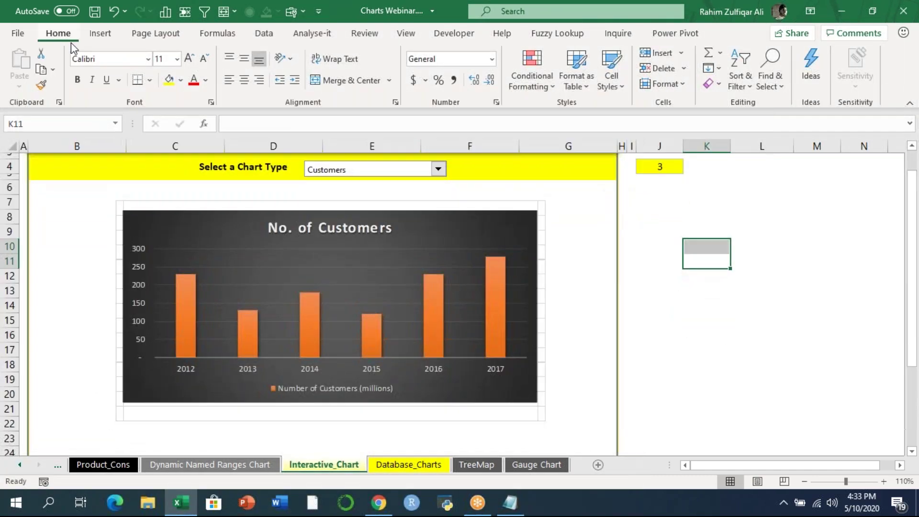
double_click(57, 33)
scroll(913, 85, up, 1)
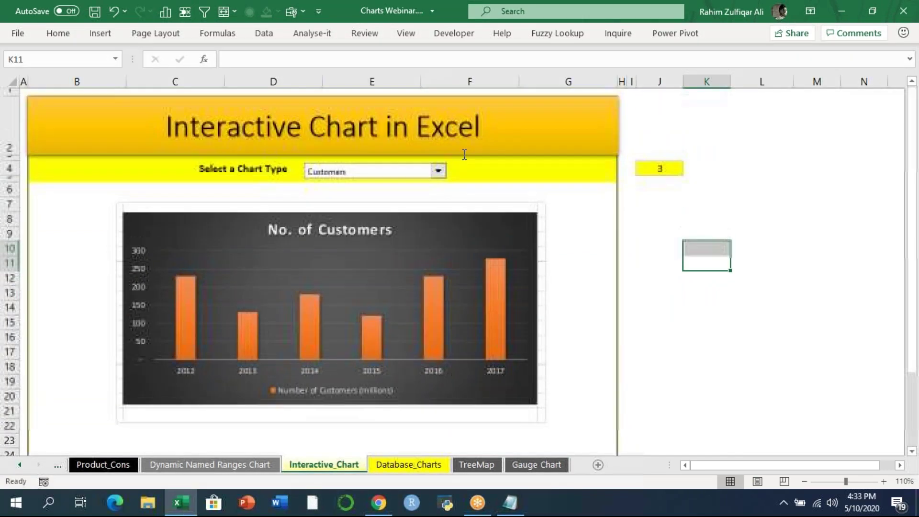
click(438, 172)
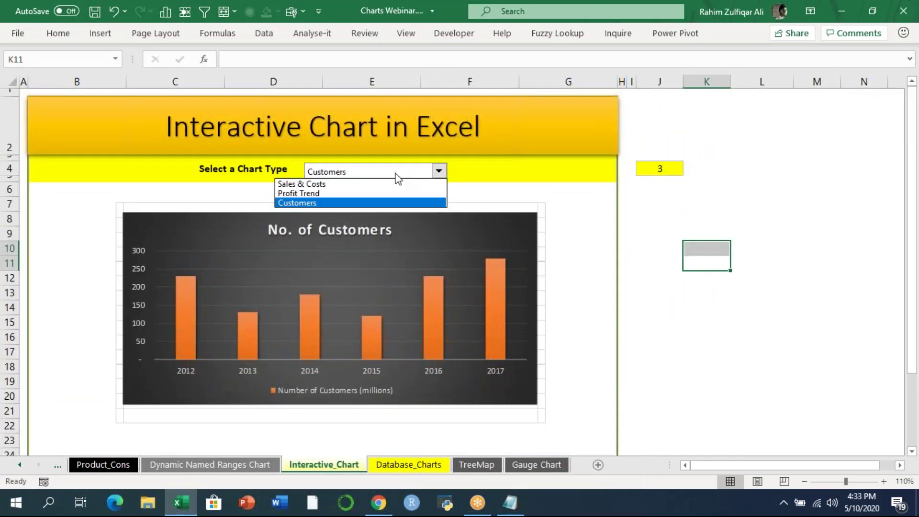
click(373, 184)
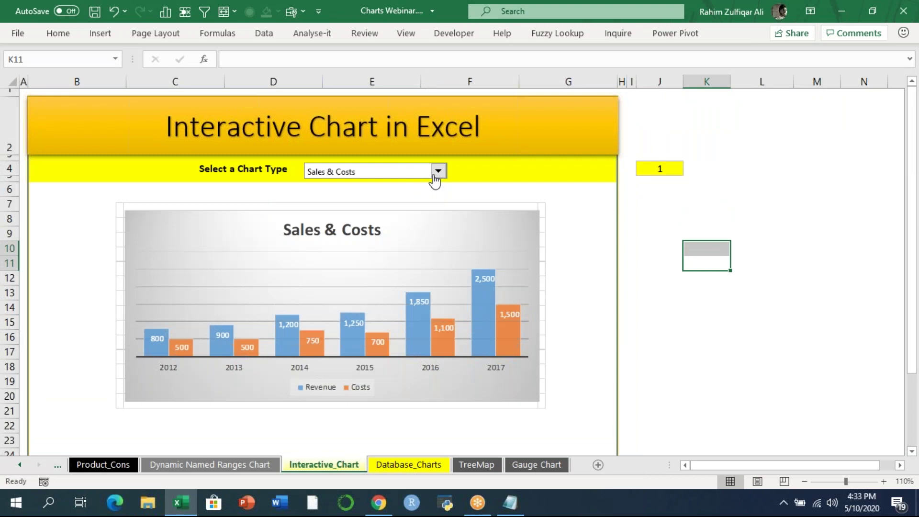
click(411, 172)
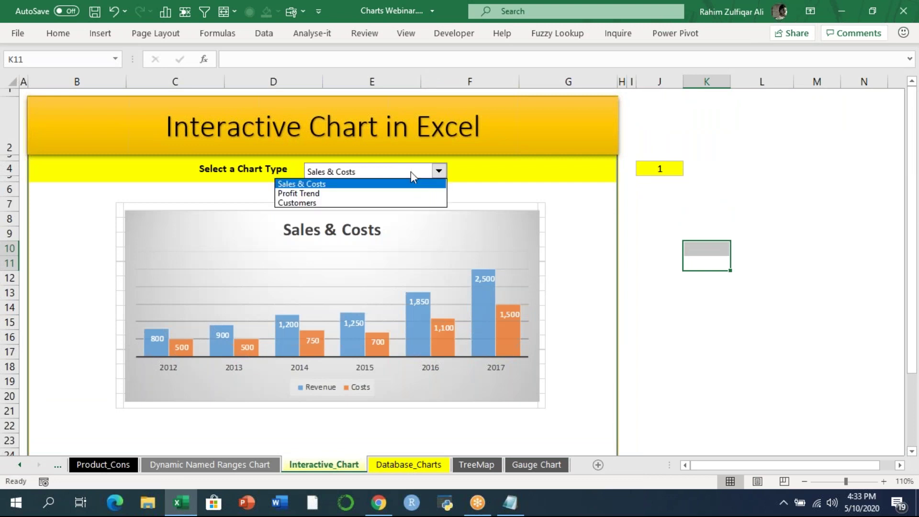
click(372, 193)
click(438, 171)
click(371, 203)
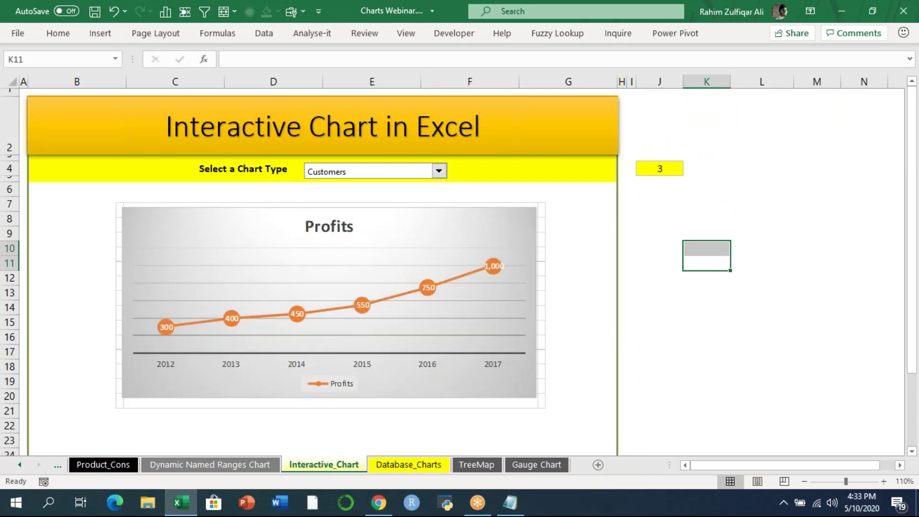
click(440, 176)
click(353, 183)
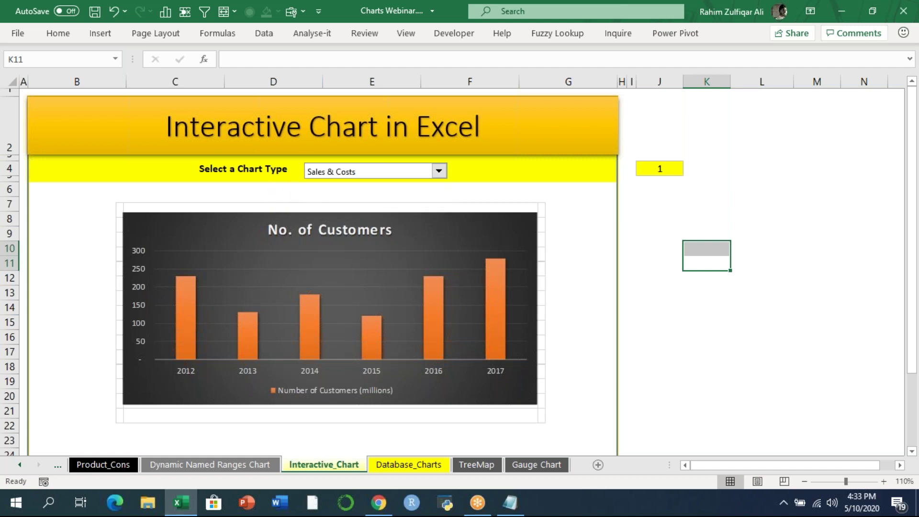
click(431, 173)
click(357, 193)
click(436, 172)
click(349, 202)
- Cycle through the chart types once more, finishing on Sales & Costs
click(436, 173)
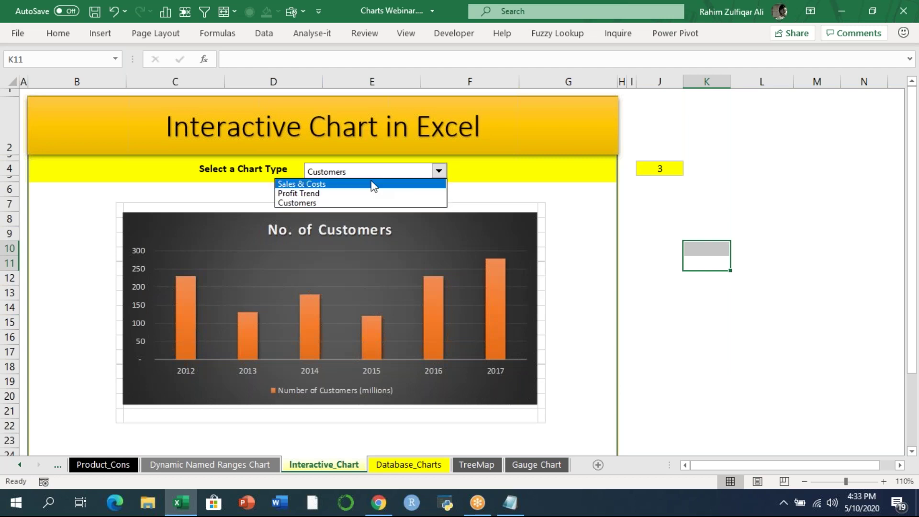
click(371, 184)
click(436, 172)
click(360, 193)
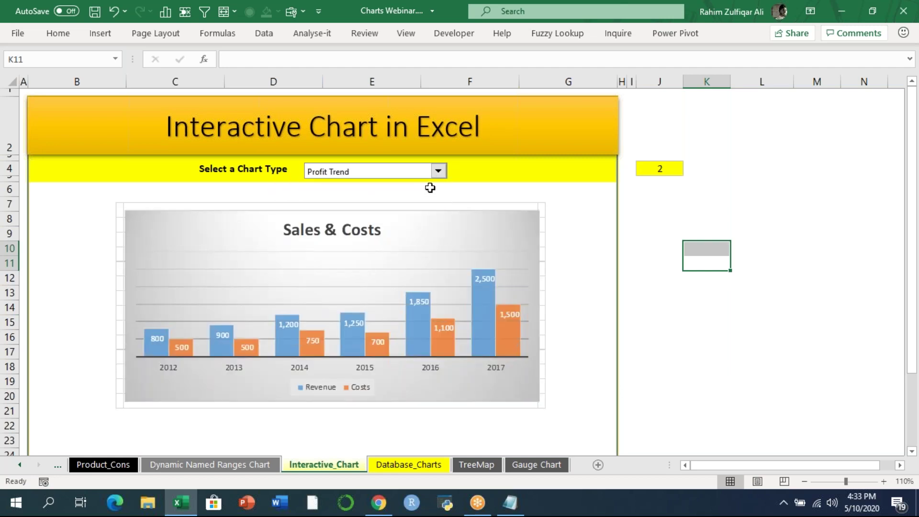
click(439, 174)
click(343, 203)
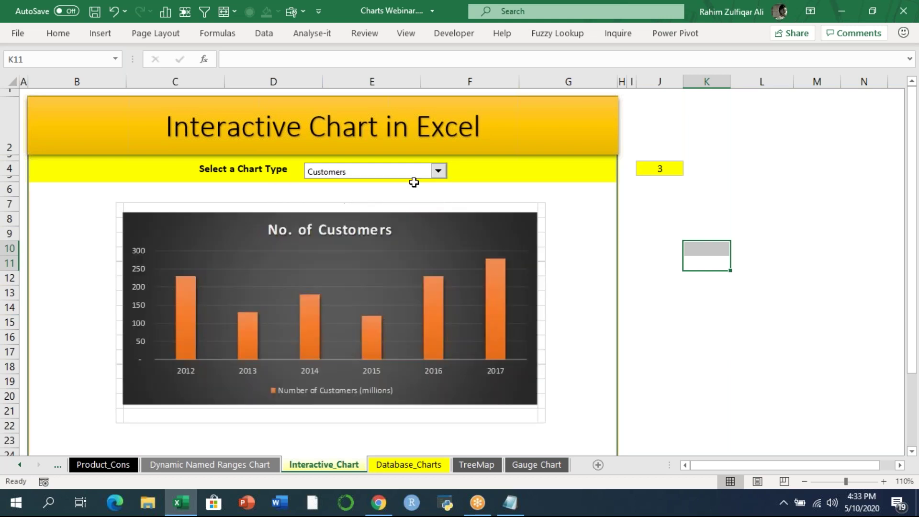
click(437, 174)
click(396, 183)
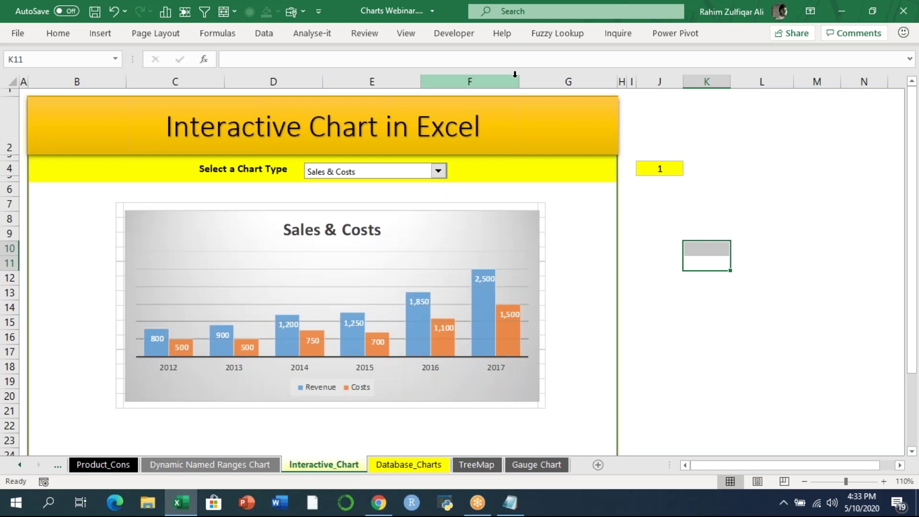
click(795, 82)
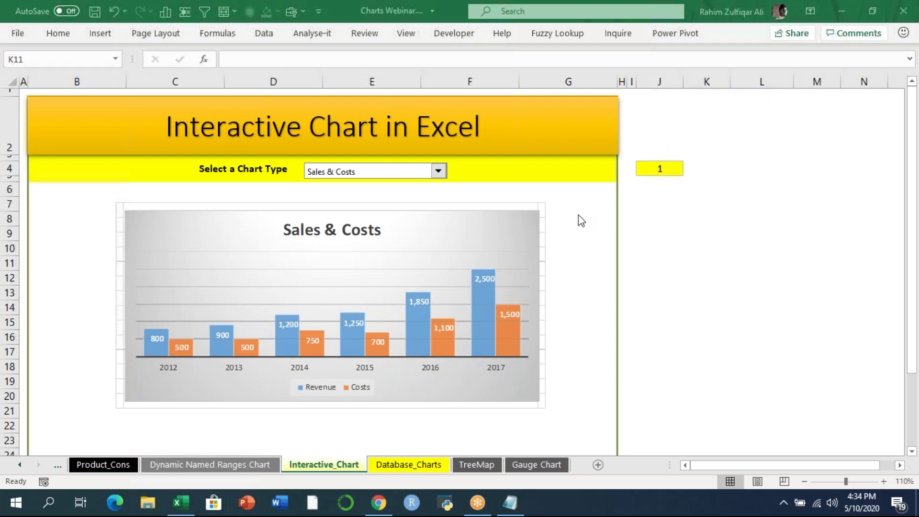
- View the Gauge Chart sheet at 120% zoom, reviewing Needle 89 and the doughnut and pie data tables
click(529, 463)
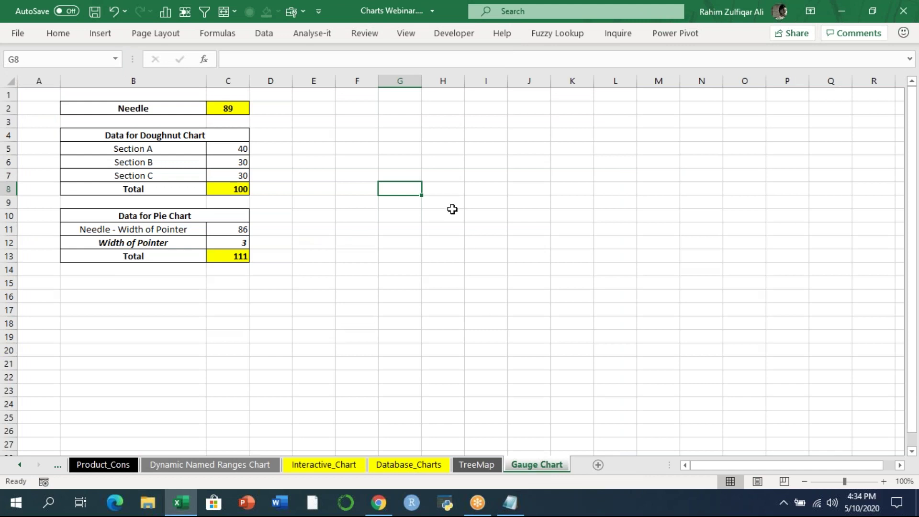
click(884, 481)
click(885, 481)
click(884, 481)
click(884, 481)
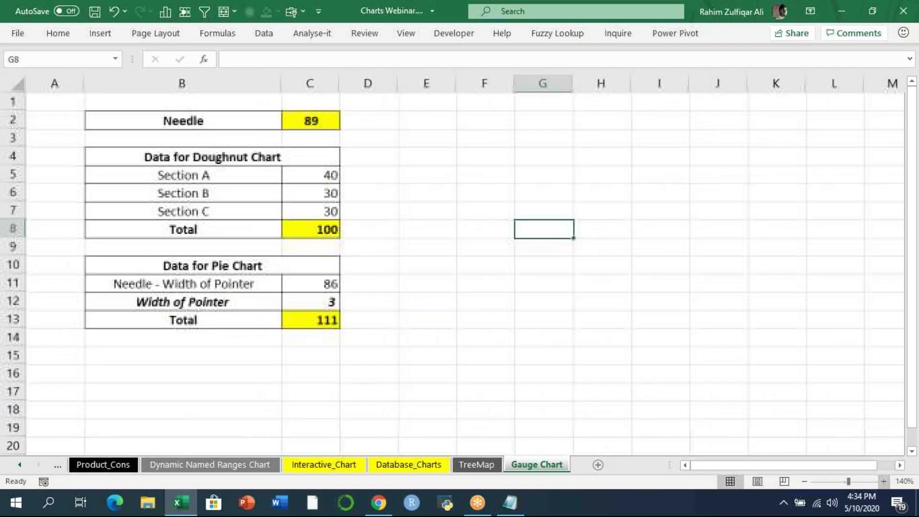
drag(912, 270, 917, 231)
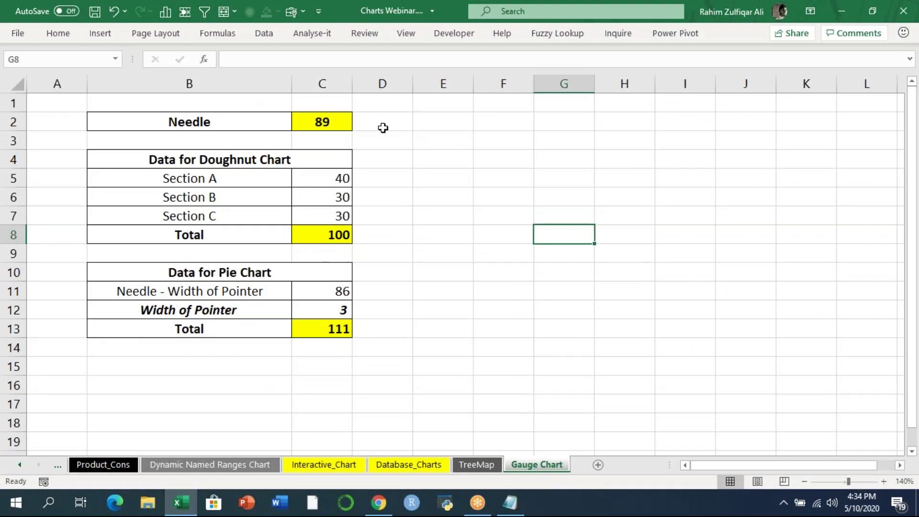
click(331, 120)
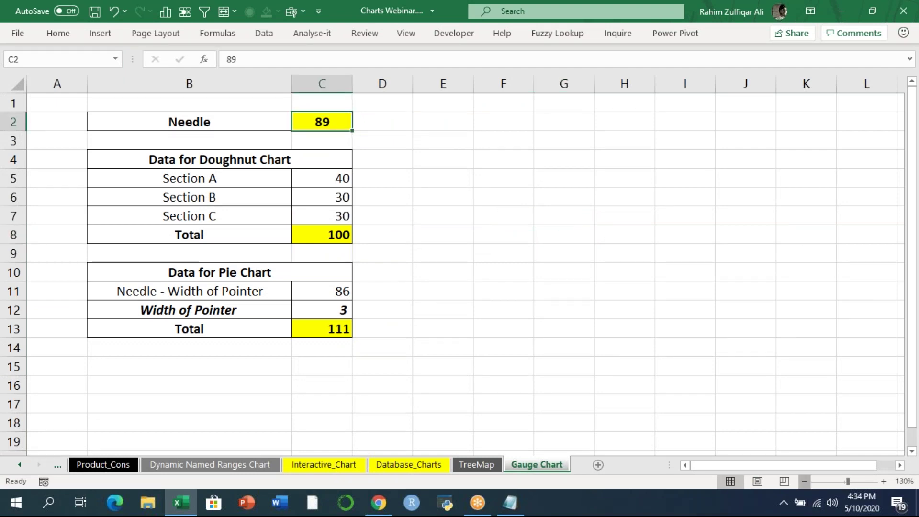
click(805, 482)
click(805, 481)
click(410, 164)
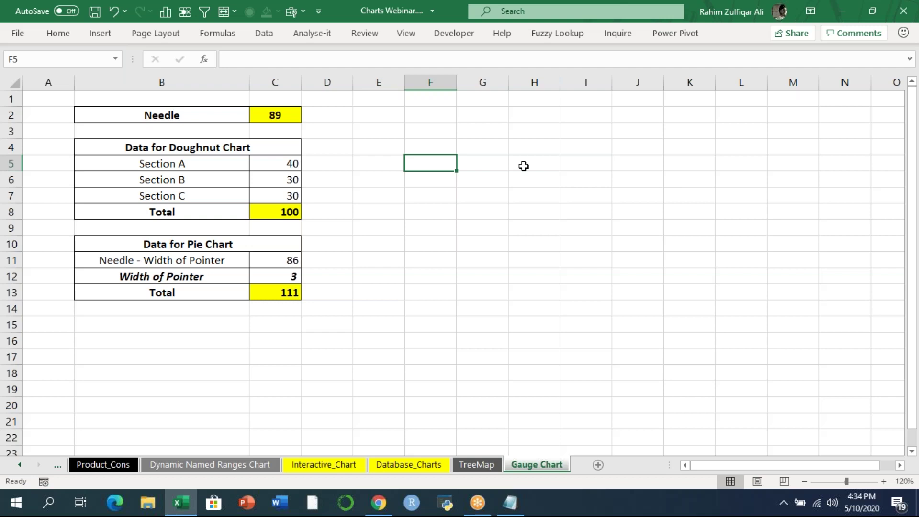
click(230, 150)
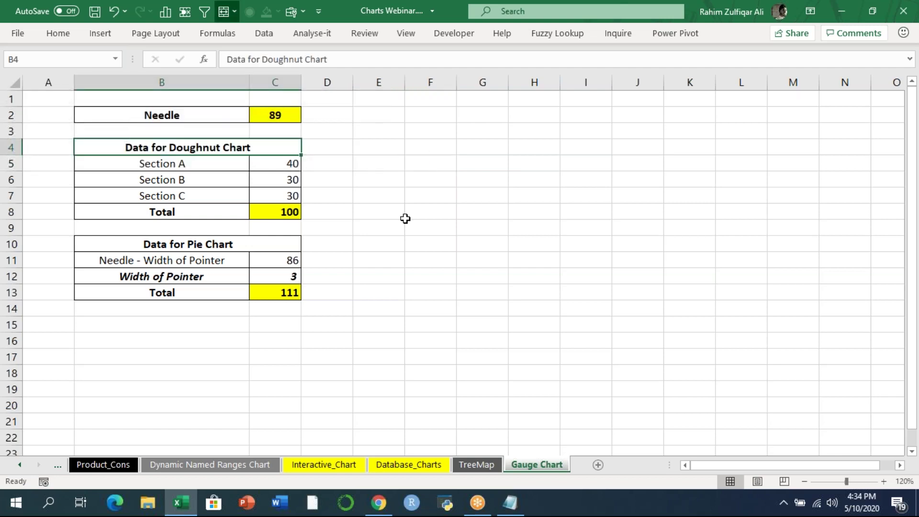
click(207, 245)
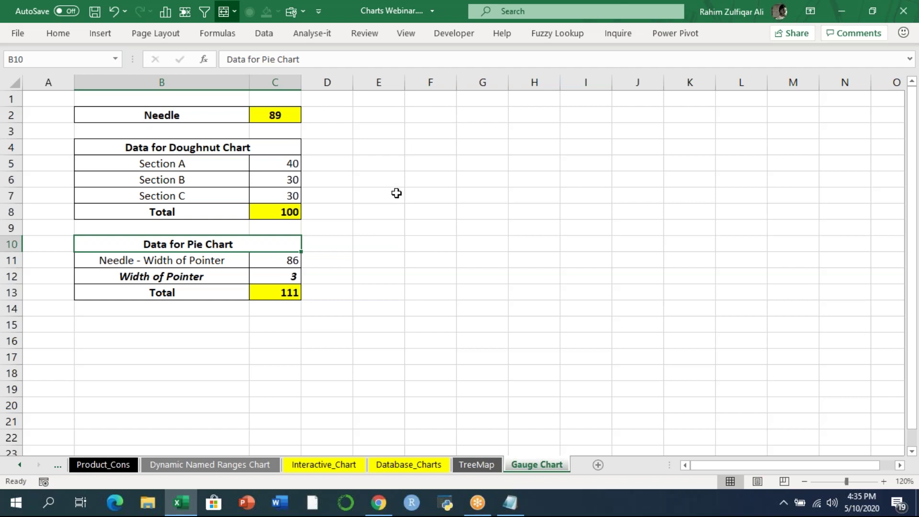
- Return focus to the workbook and select the Needle value 89
click(431, 131)
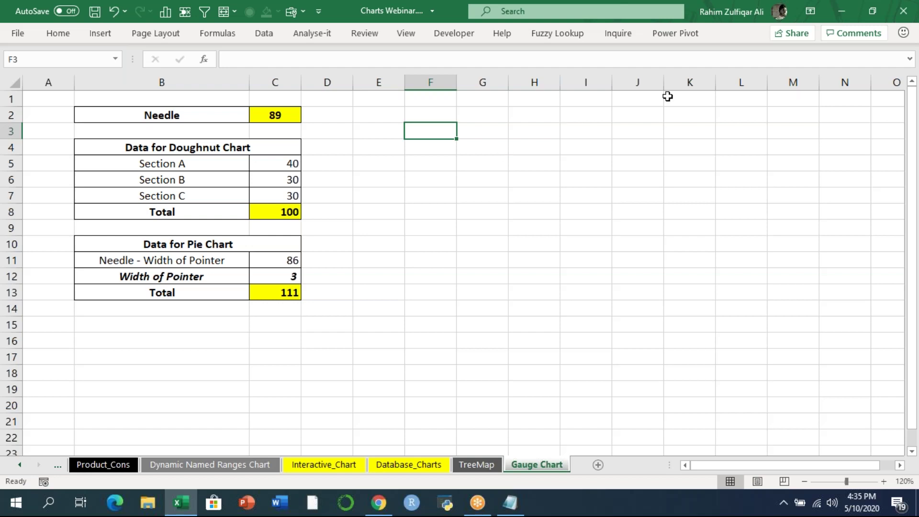
click(671, 23)
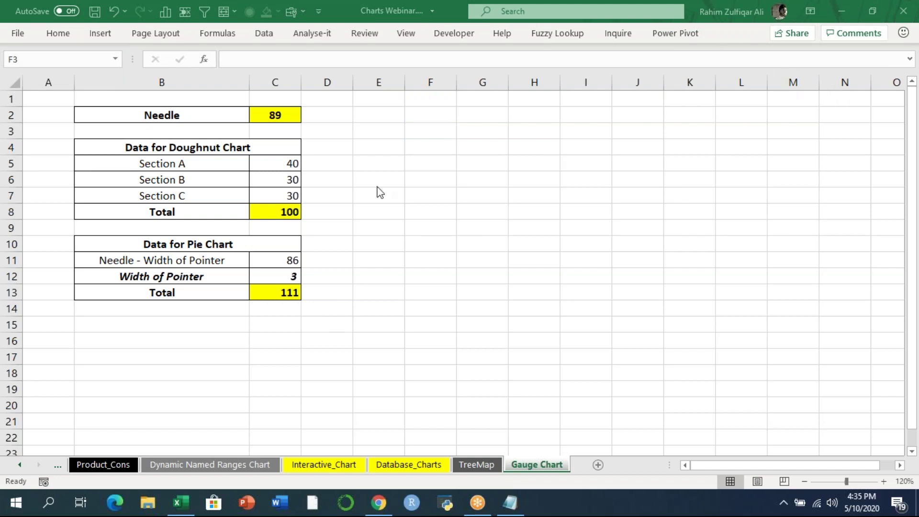
click(390, 164)
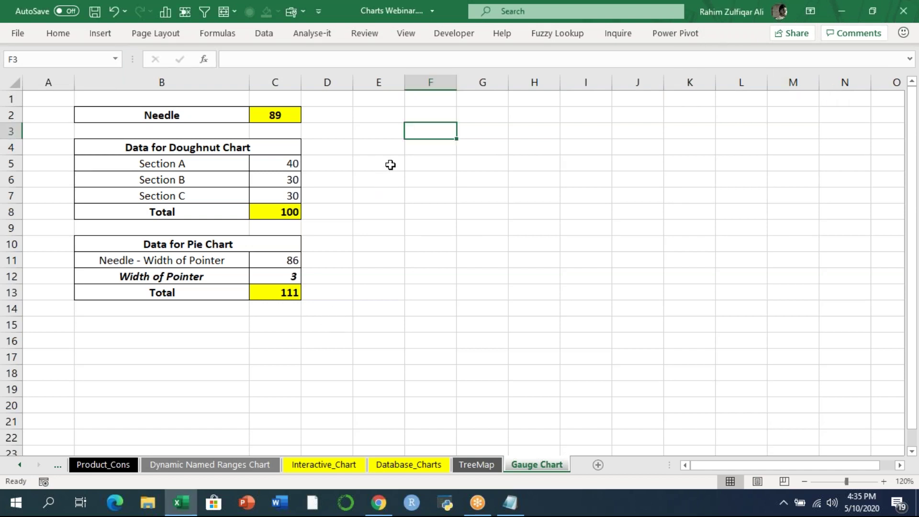
click(441, 148)
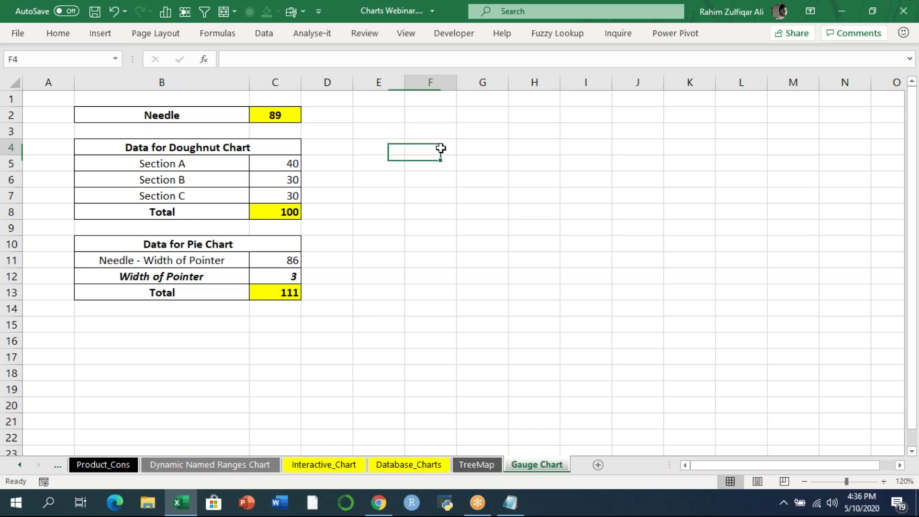
click(212, 120)
key(Right)
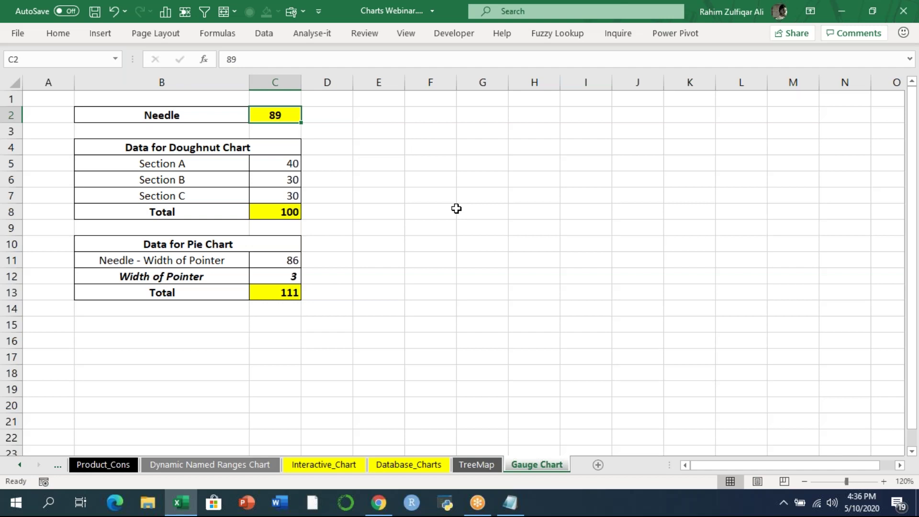
- Review the doughnut data: Sections A–C (40, 30, 30) and the Total formula in C8
click(198, 160)
drag(199, 160, 199, 198)
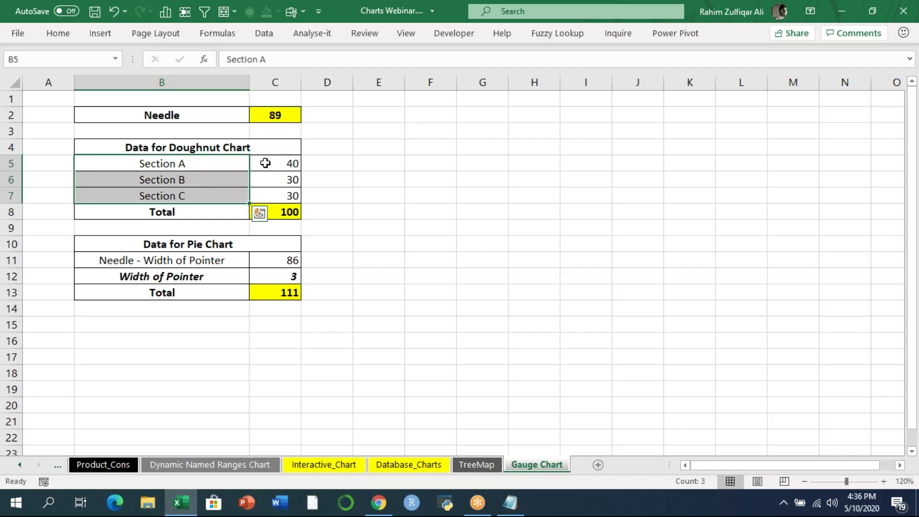
click(264, 163)
click(267, 211)
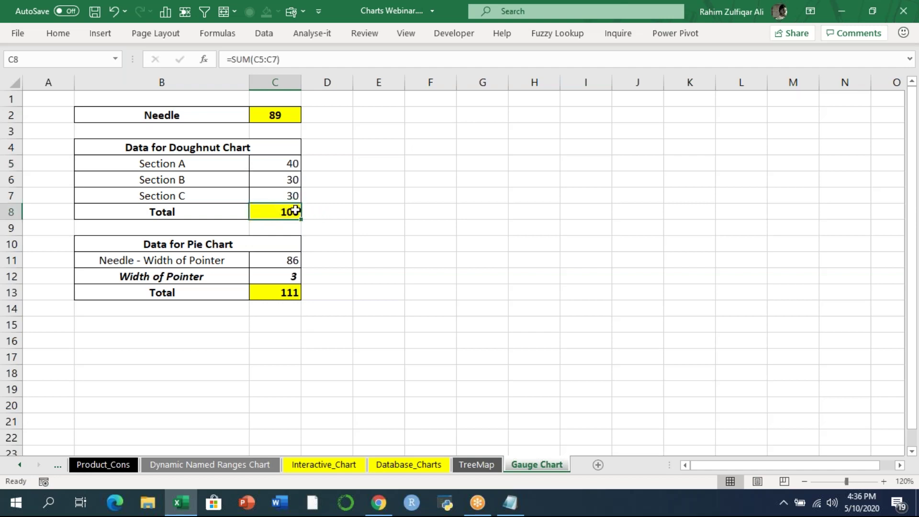
click(273, 118)
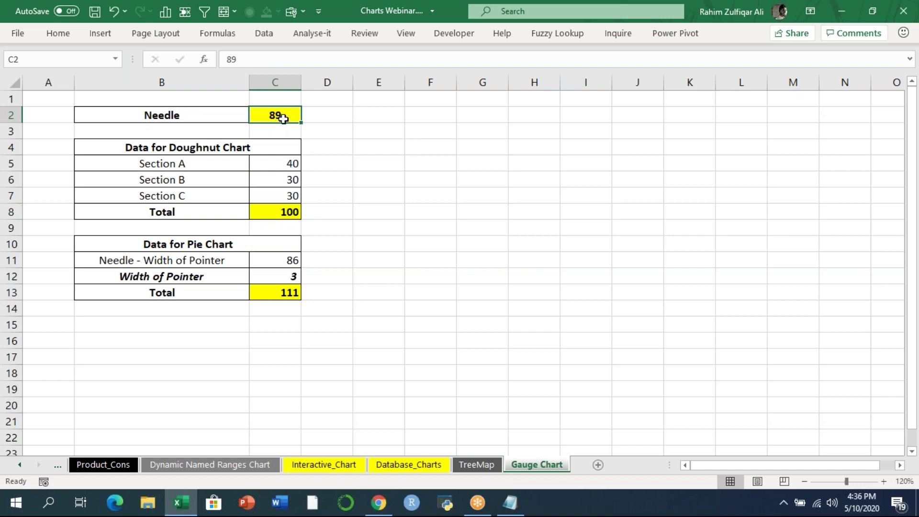
click(277, 164)
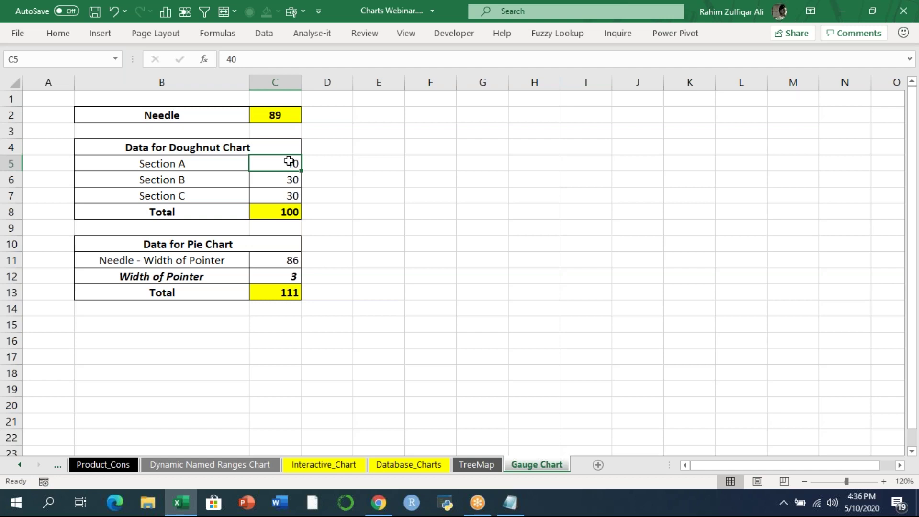
click(284, 180)
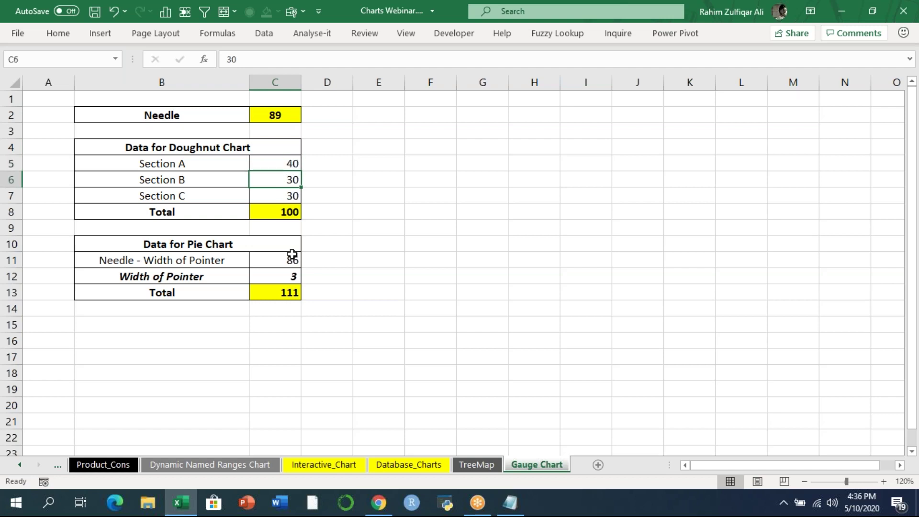
click(271, 194)
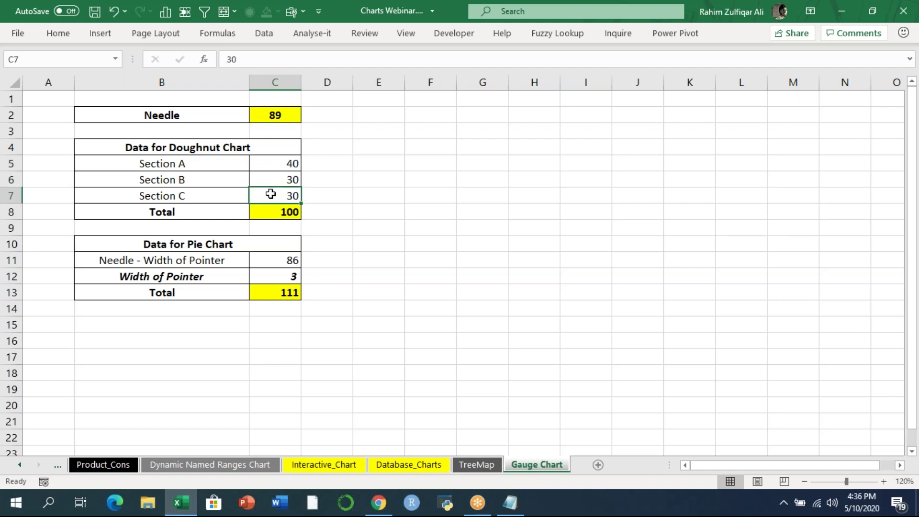
drag(206, 198, 205, 198)
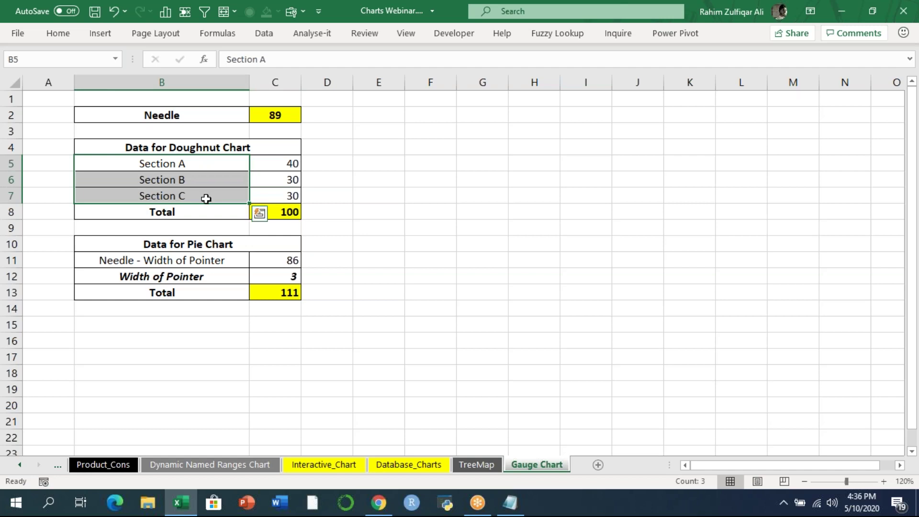
click(274, 197)
click(276, 212)
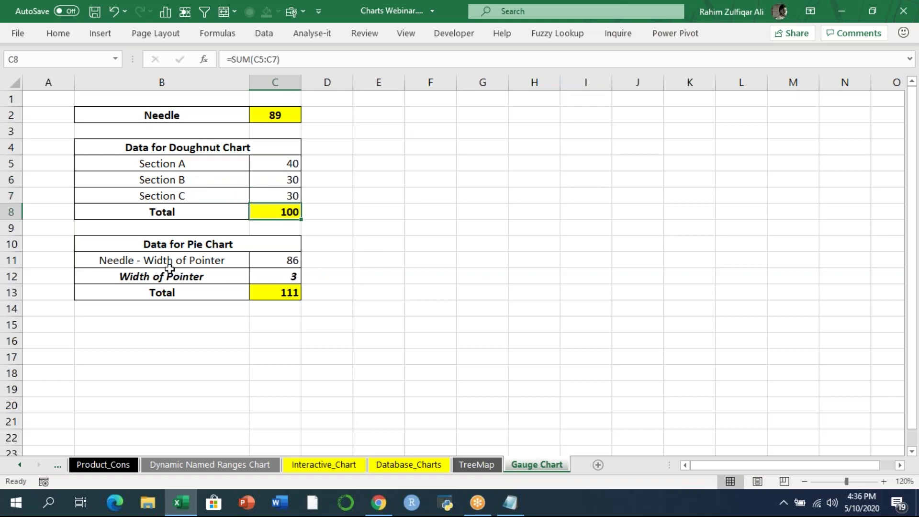
- Inspect the Needle minus width formula =C2-C12 in C11
click(286, 265)
click(278, 276)
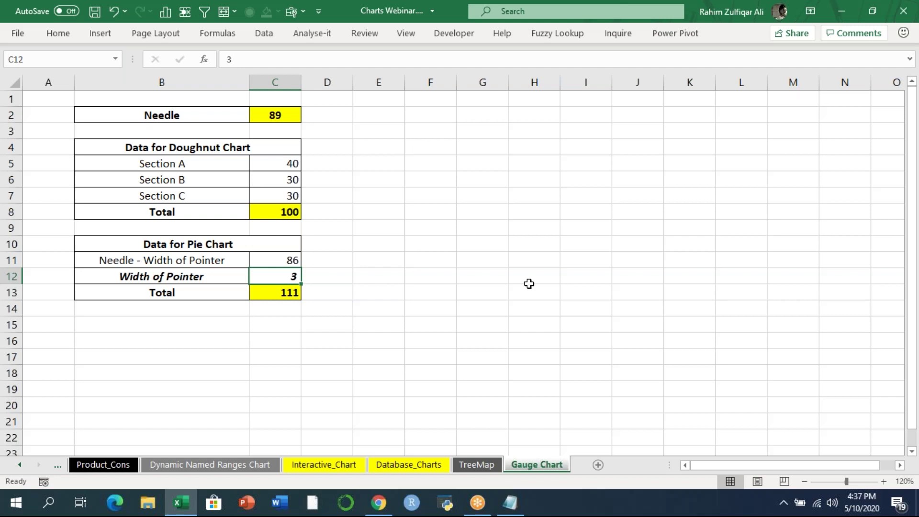
key(Up)
key(F2)
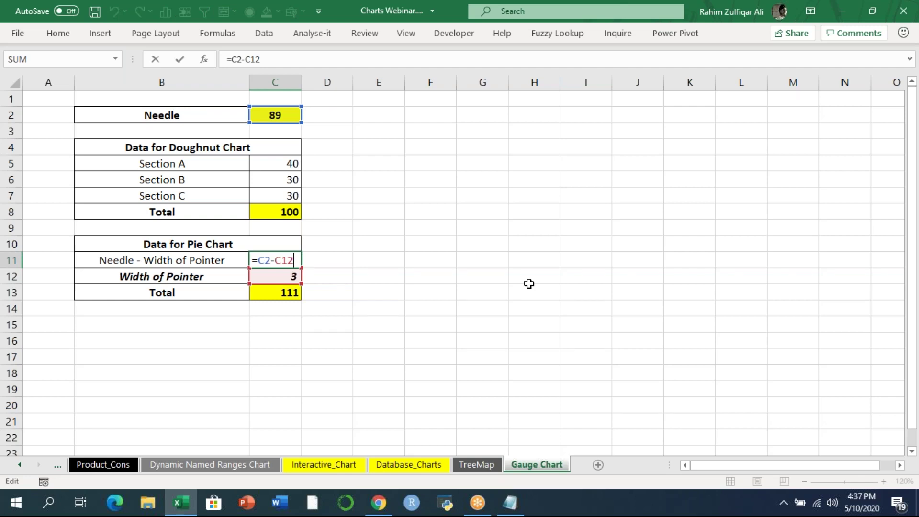
key(Return)
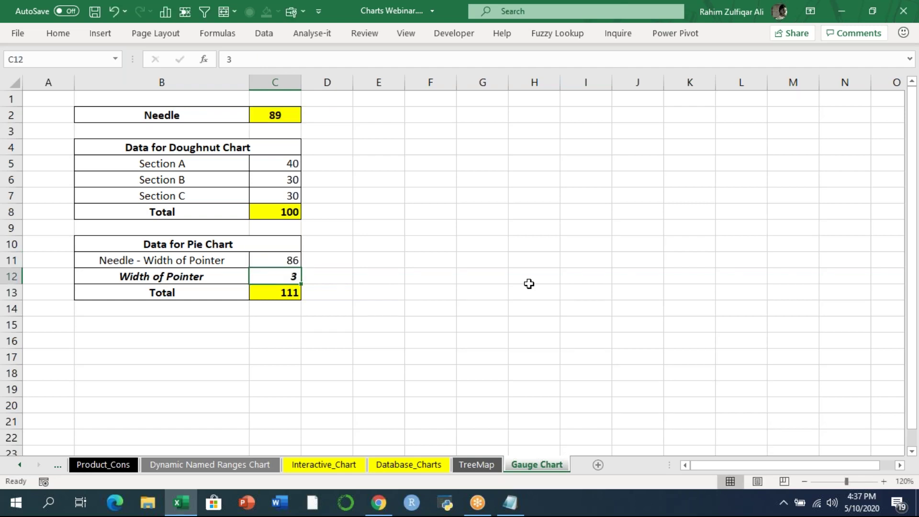
- Set the pointer width to 2 and review the pie Total formula =SUM(C5:C8)-C2
text(4)
key(Return)
key(Up)
text(2)
key(Return)
key(Up)
key(Down)
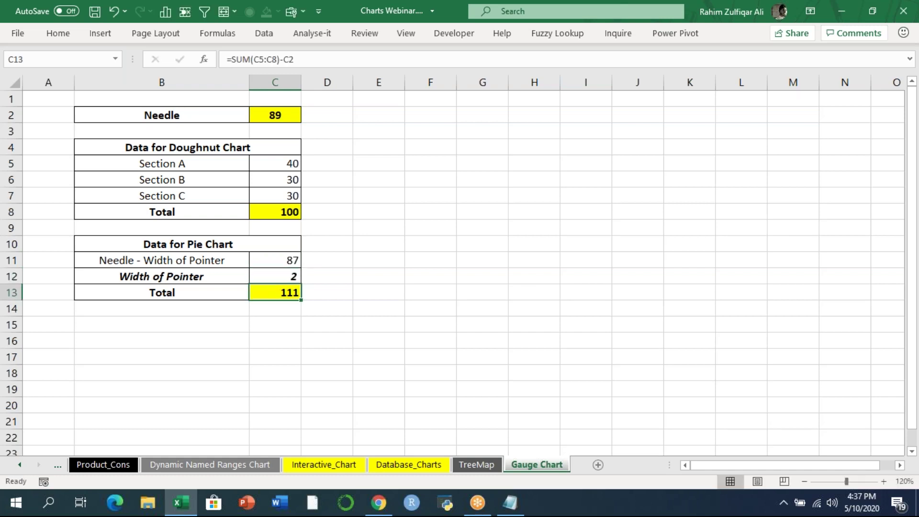
key(F2)
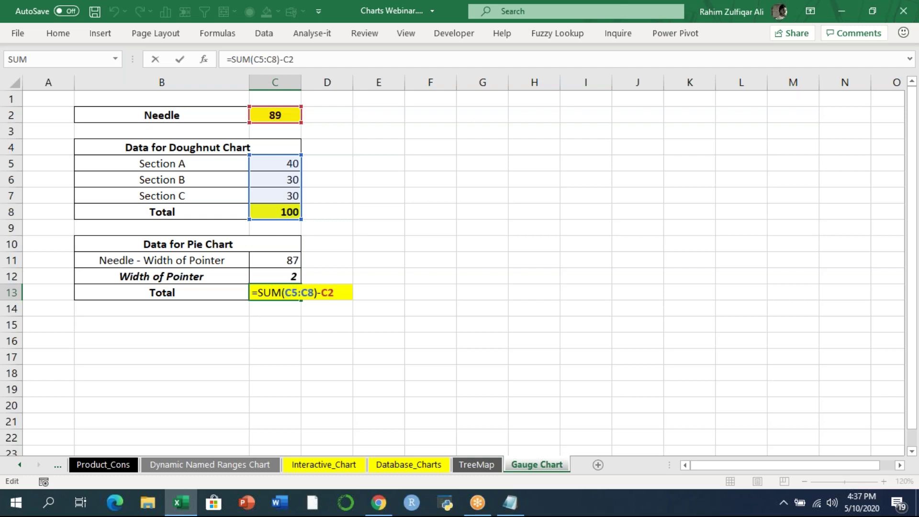
key(Return)
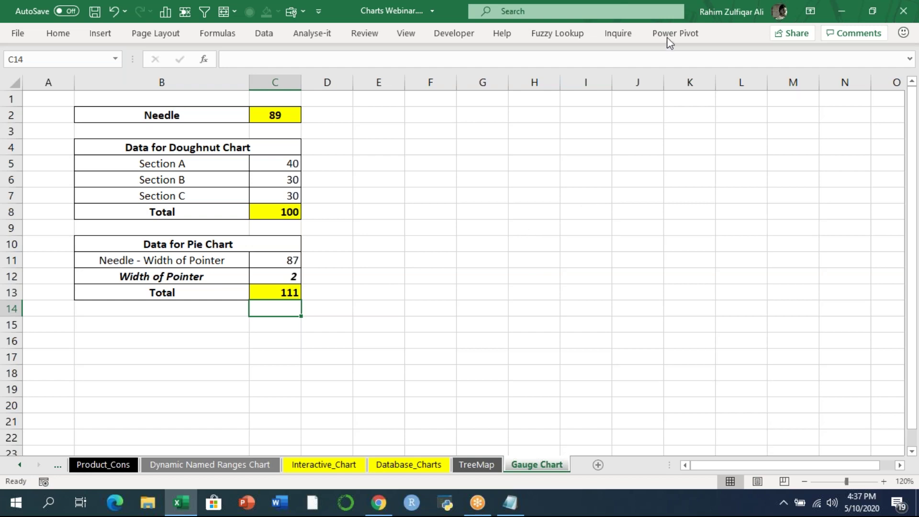
- Zoom the sheet to 100% and select the doughnut values C5:C8
click(671, 22)
click(363, 178)
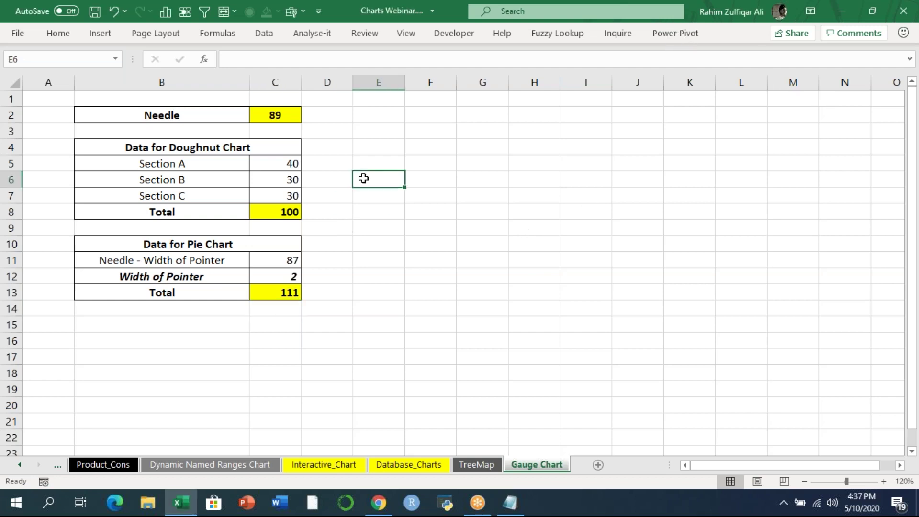
click(806, 483)
drag(225, 152, 228, 188)
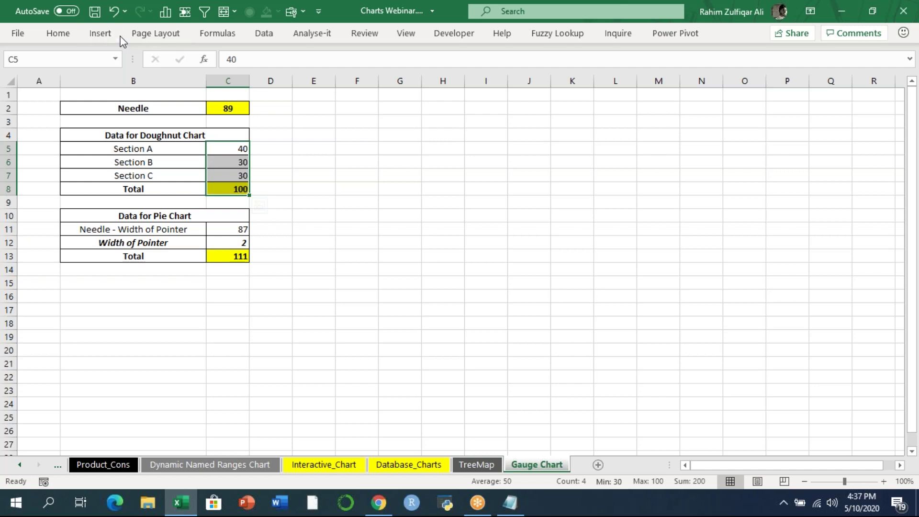
- Insert a Doughnut chart from All Charts > Pie, then enlarge it and position it beside the tables
click(103, 33)
click(491, 102)
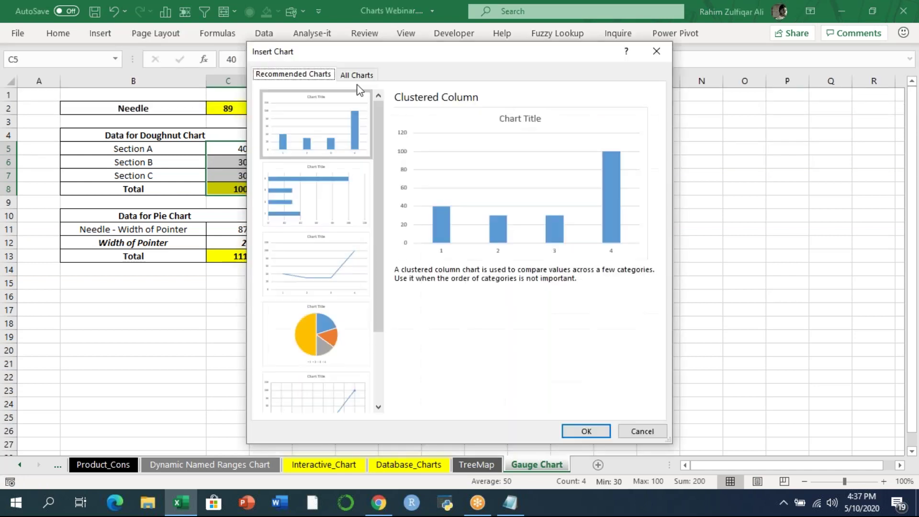
click(356, 74)
click(286, 162)
click(523, 109)
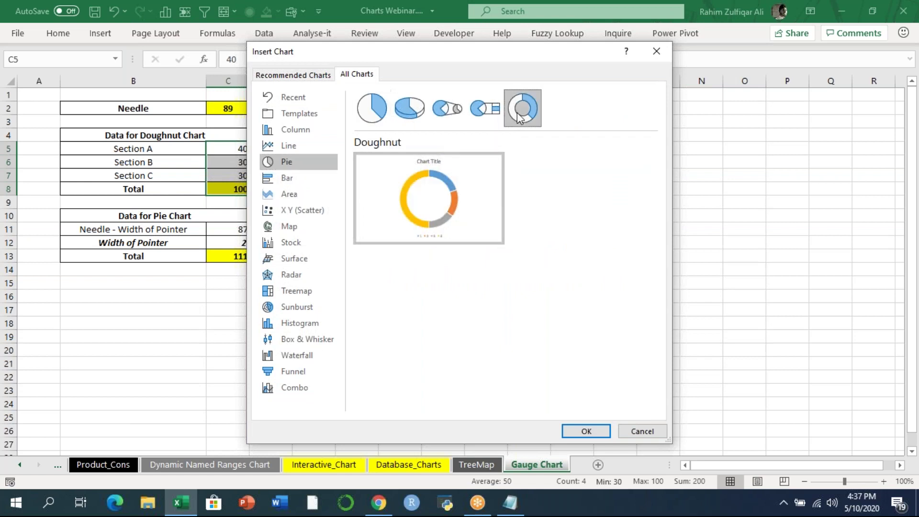
click(594, 434)
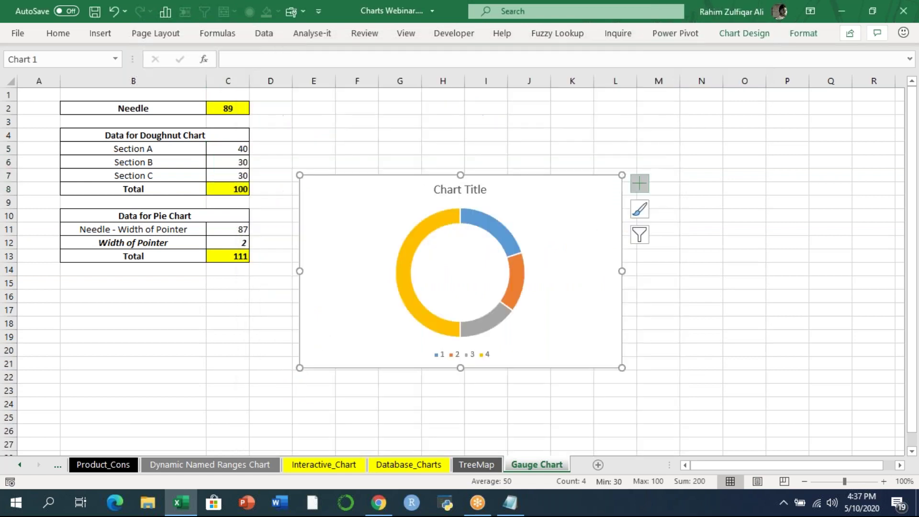
drag(582, 198, 591, 168)
drag(610, 287, 708, 378)
mouse_move(669, 282)
mouse_down()
mouse_move(675, 298)
mouse_move(675, 271)
mouse_up()
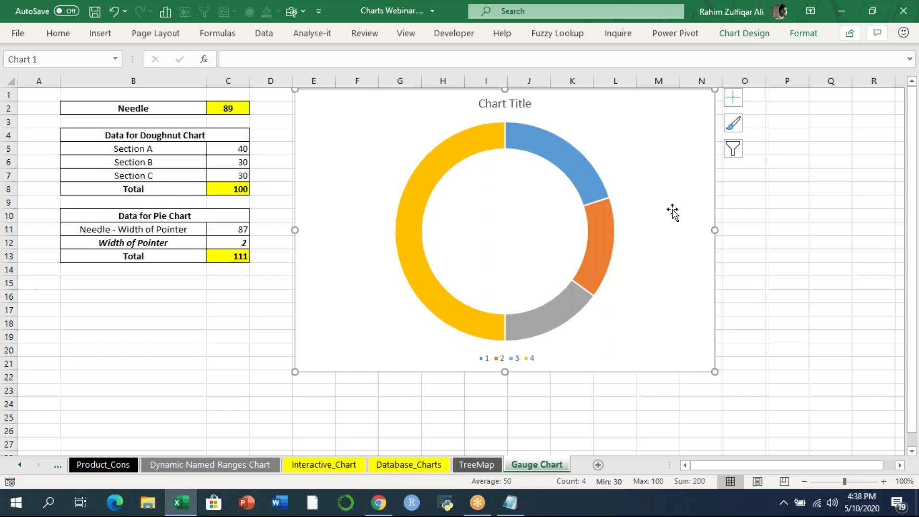
- Set the doughnut series' Angle of first slice to 270° in Format Data Series
click(581, 165)
click(583, 165)
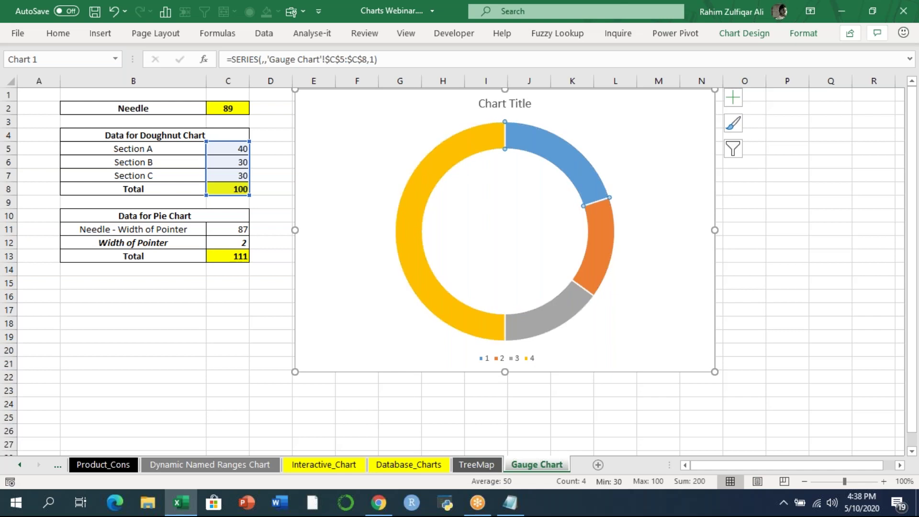
click(597, 244)
click(539, 317)
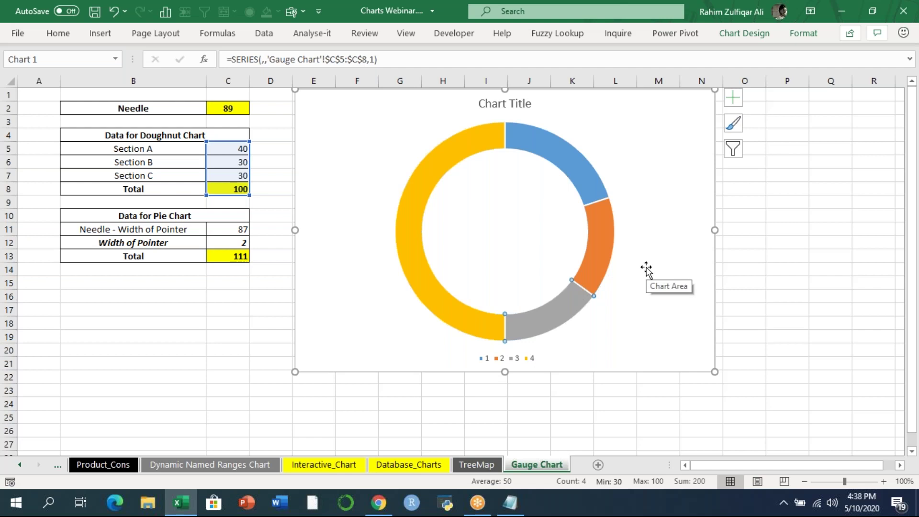
click(642, 269)
right_click(625, 159)
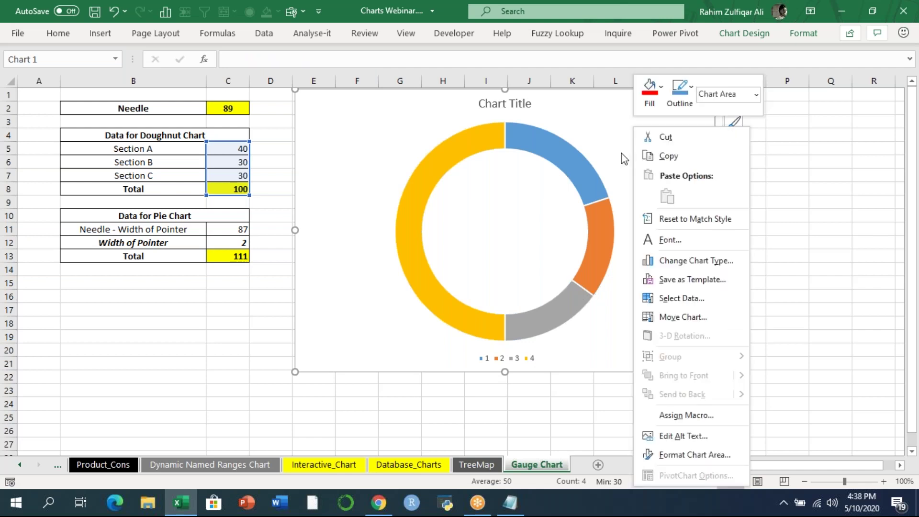
right_click(570, 160)
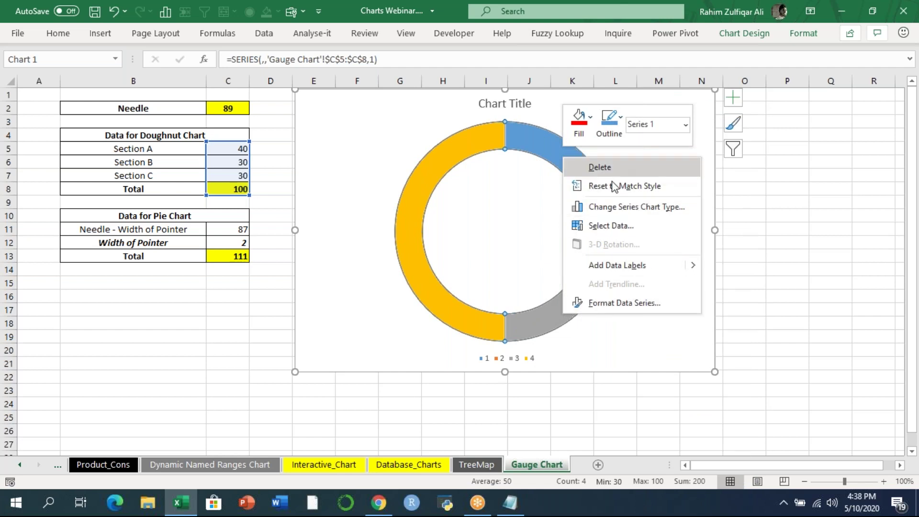
click(607, 306)
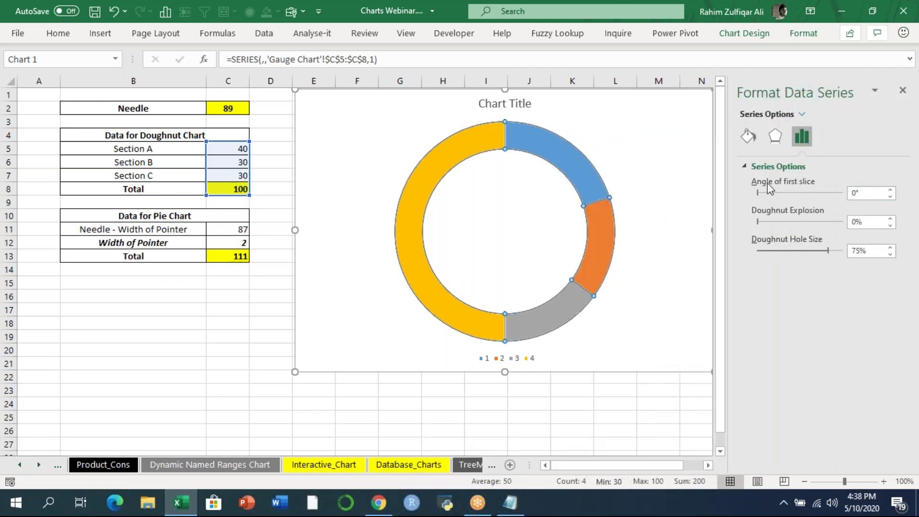
click(864, 193)
text(270)
key(Return)
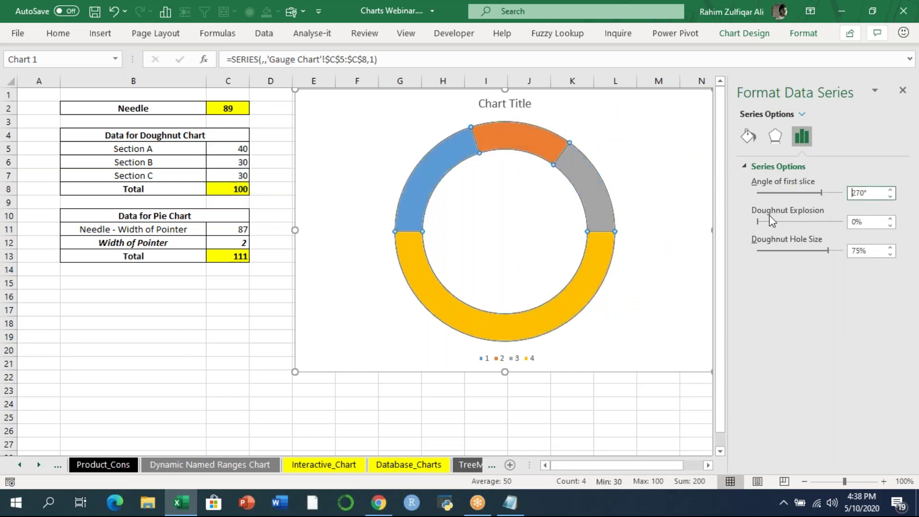
- Give the yellow Total slice No fill so the bottom half disappears
click(903, 90)
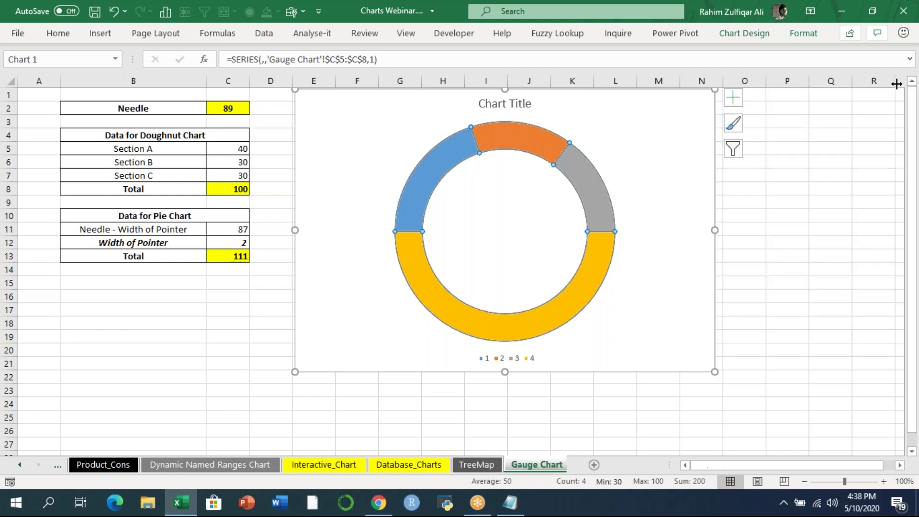
click(759, 285)
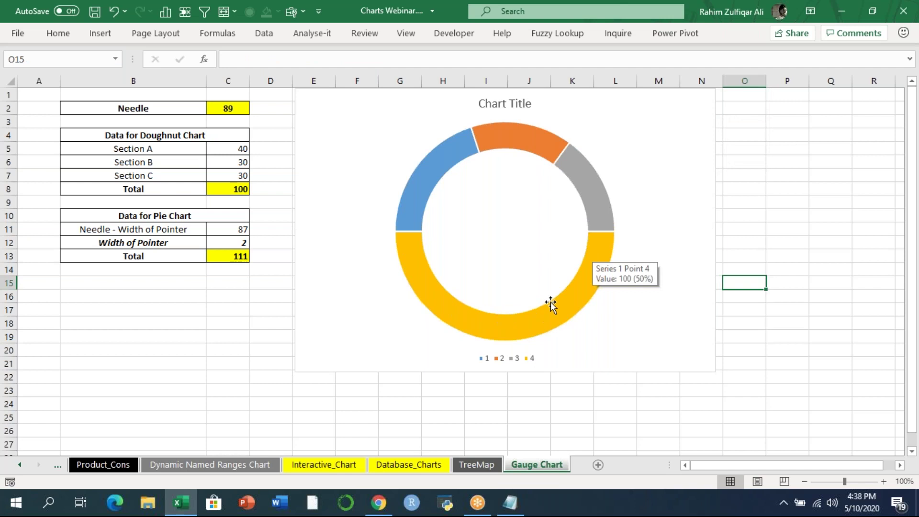
click(593, 256)
click(592, 256)
right_click(593, 256)
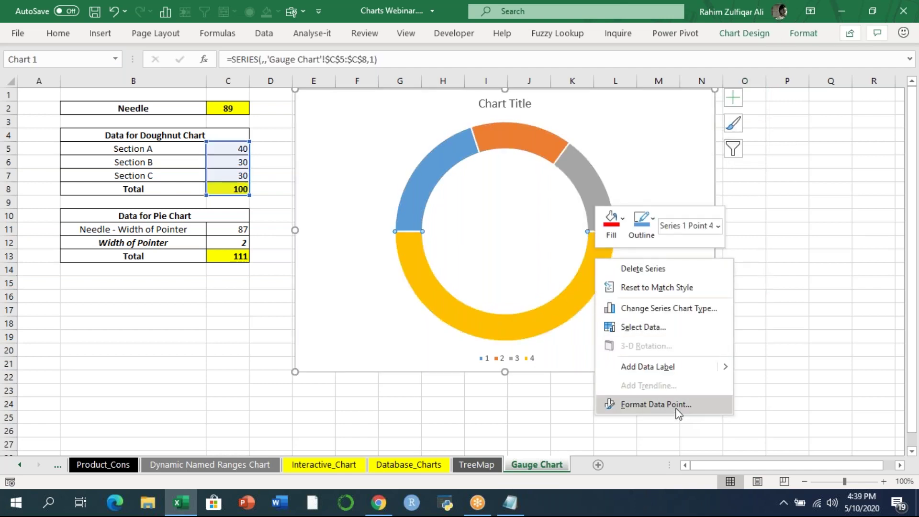
click(677, 406)
click(748, 136)
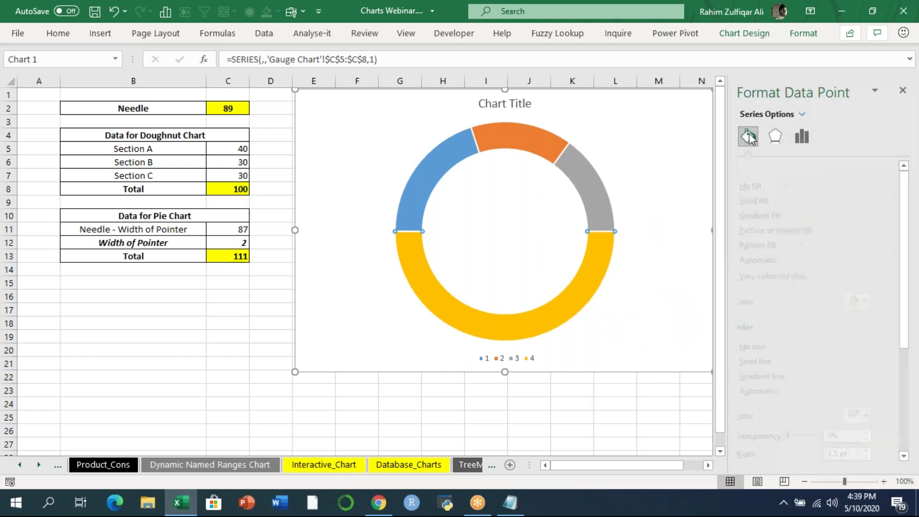
click(773, 186)
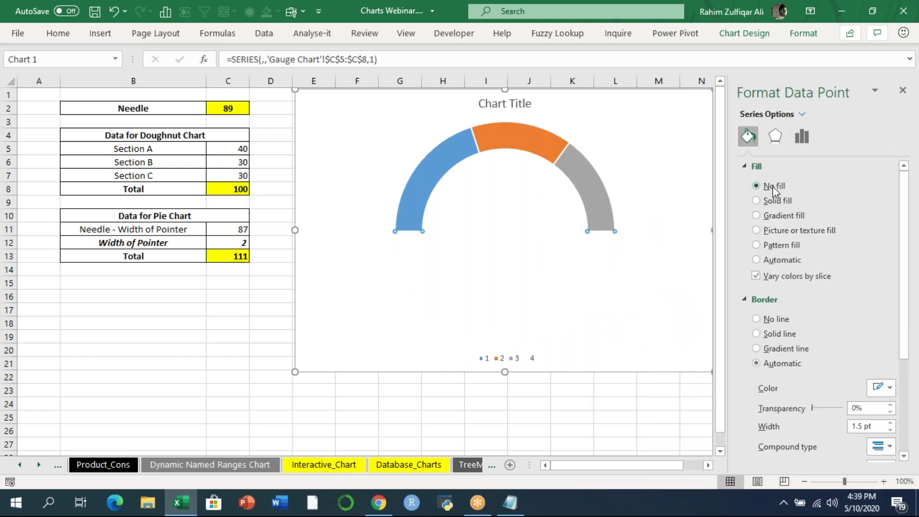
- Delete the chart title and give the chart area no border and no fill
click(501, 356)
click(492, 168)
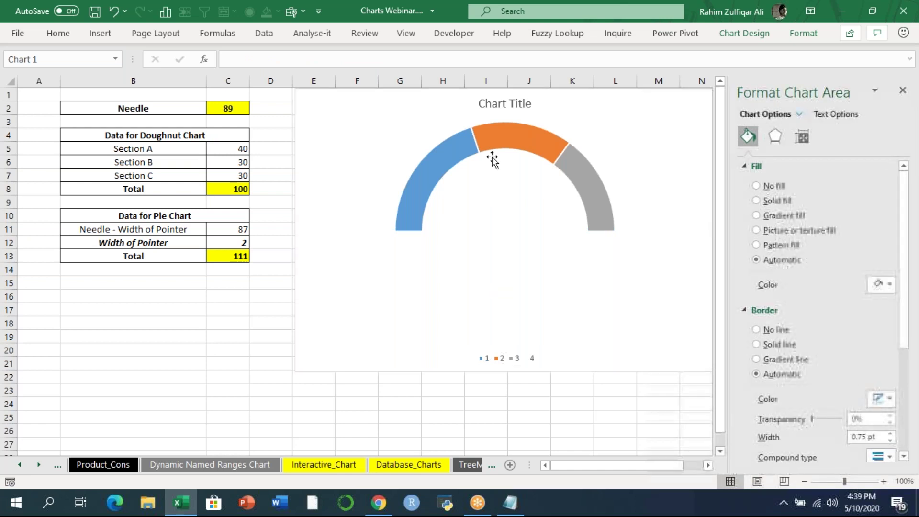
click(484, 105)
key(Delete)
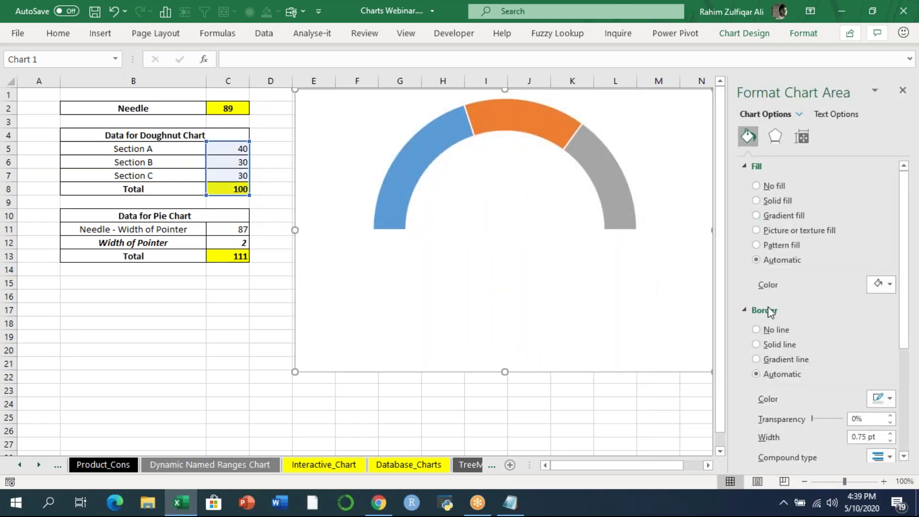
click(772, 329)
click(783, 188)
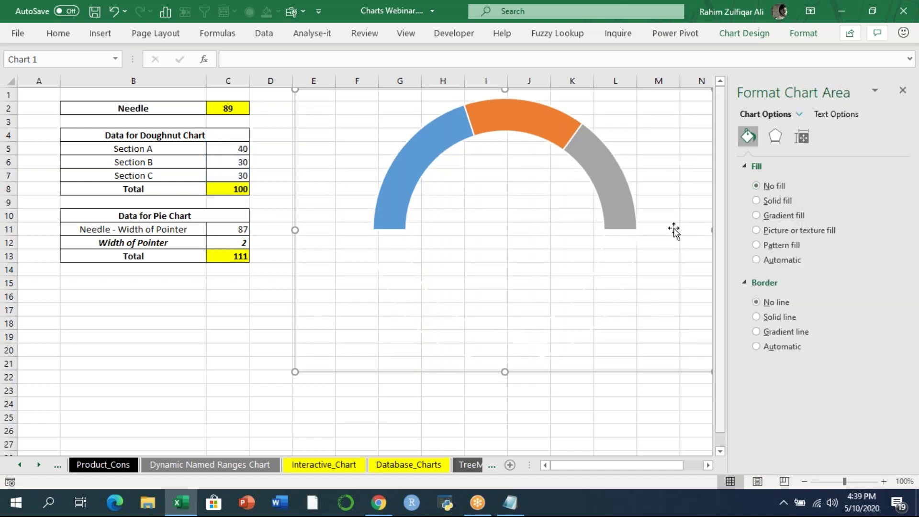
click(422, 155)
click(422, 156)
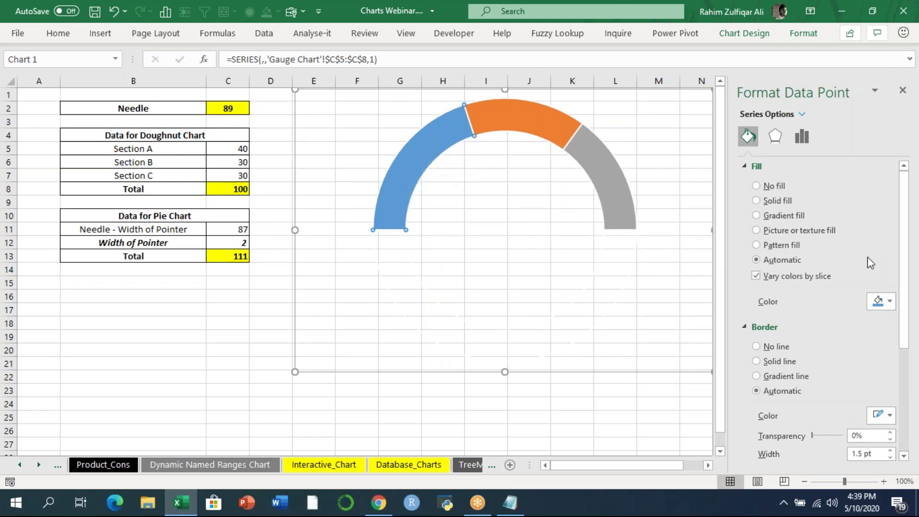
- Fill the left arc Dark Red, the middle arc Yellow and the right arc Light Green
click(878, 306)
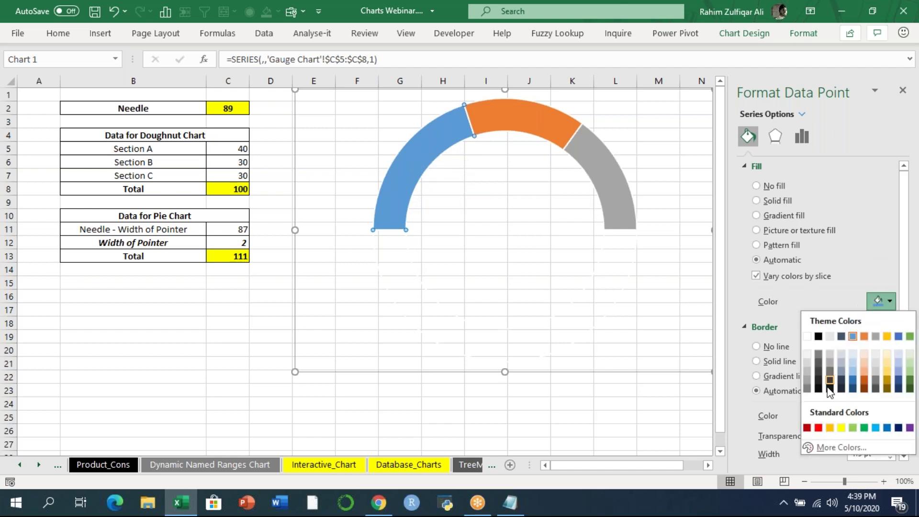
click(813, 430)
click(506, 117)
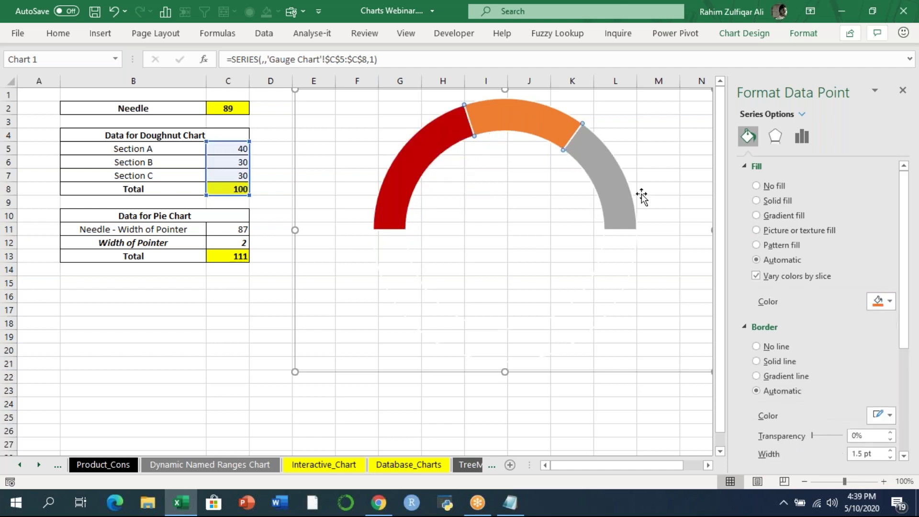
click(880, 302)
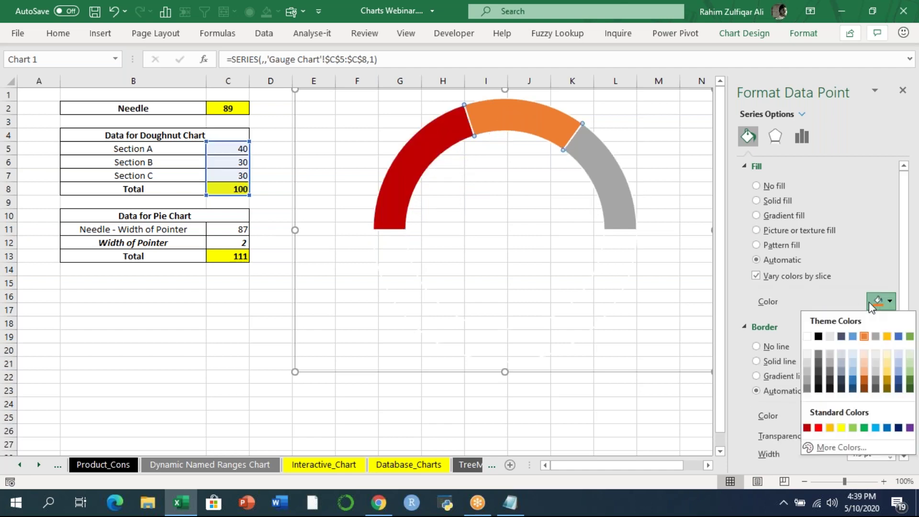
click(841, 427)
click(622, 211)
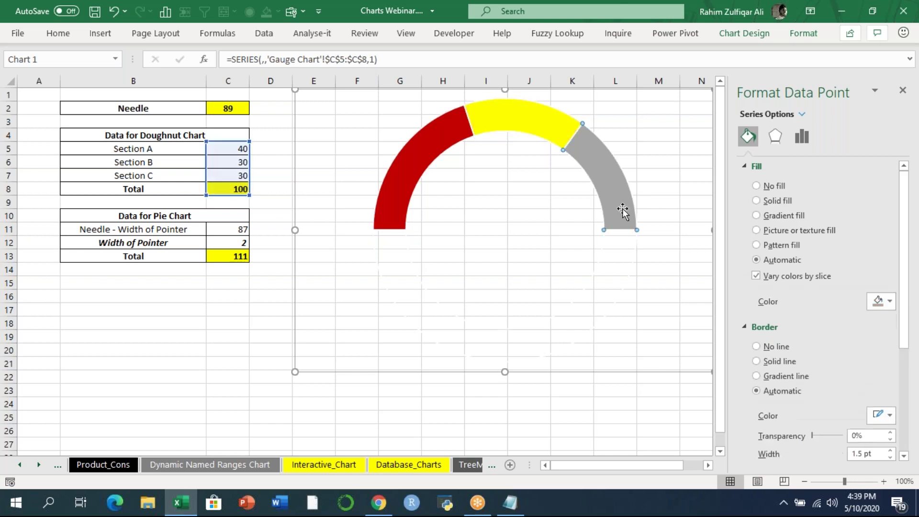
click(880, 302)
click(852, 429)
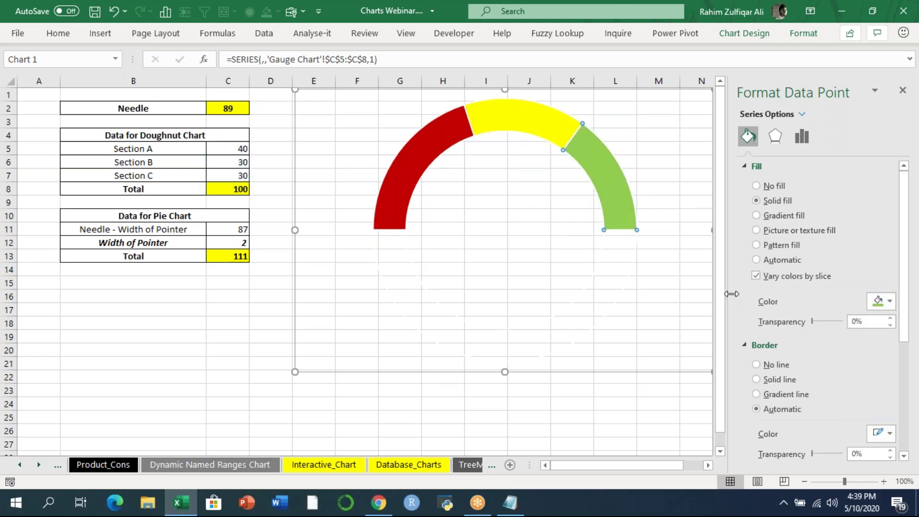
click(623, 420)
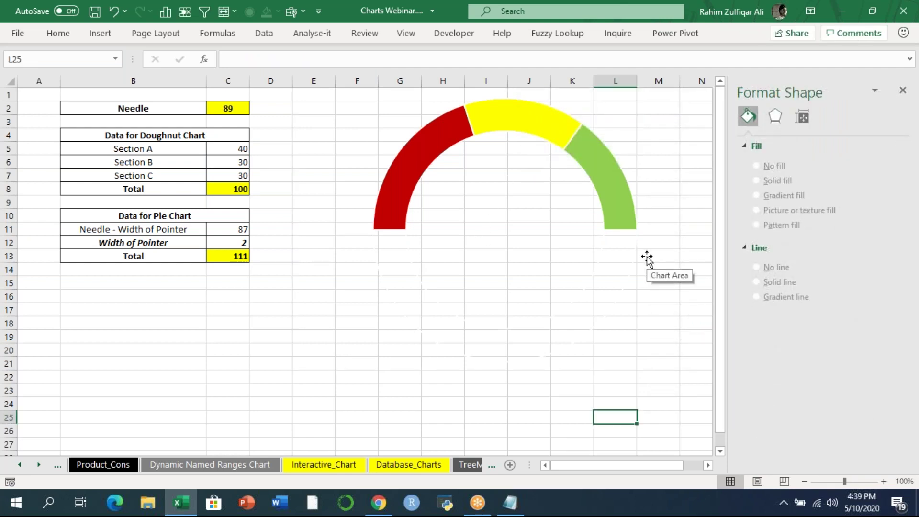
- Select the pointer values 87, 2 and 111 in C11:C13 and close the Format Shape pane
drag(238, 230, 230, 256)
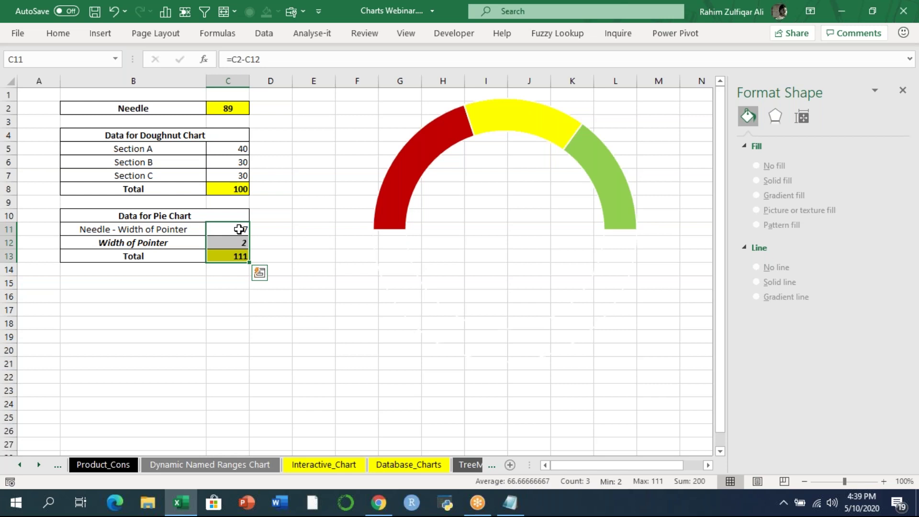
click(902, 90)
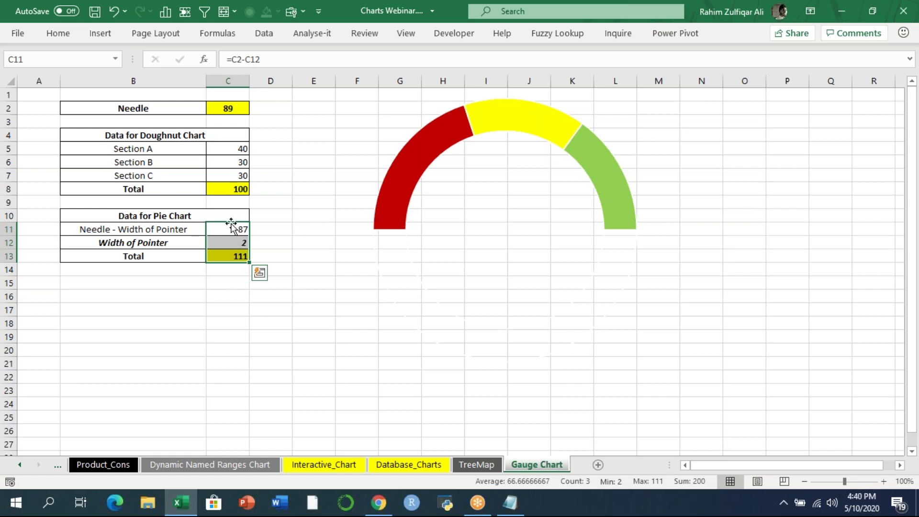
click(100, 33)
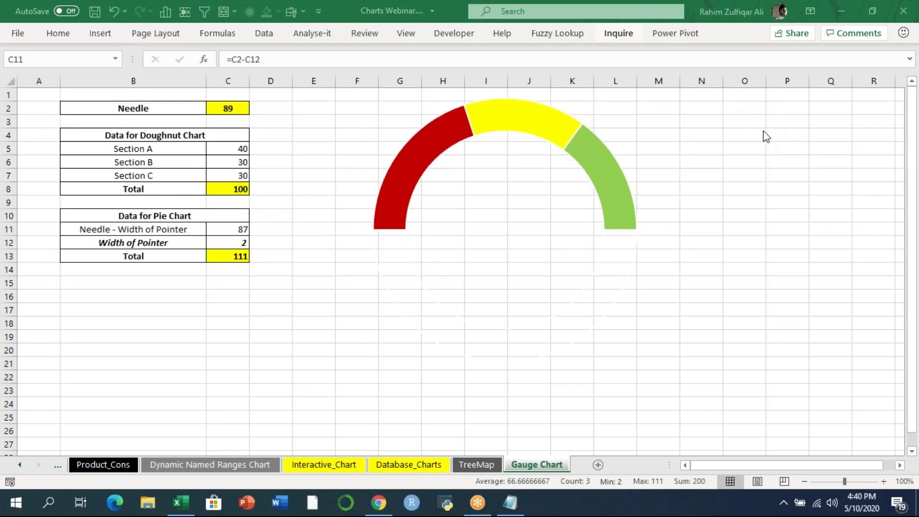
click(110, 36)
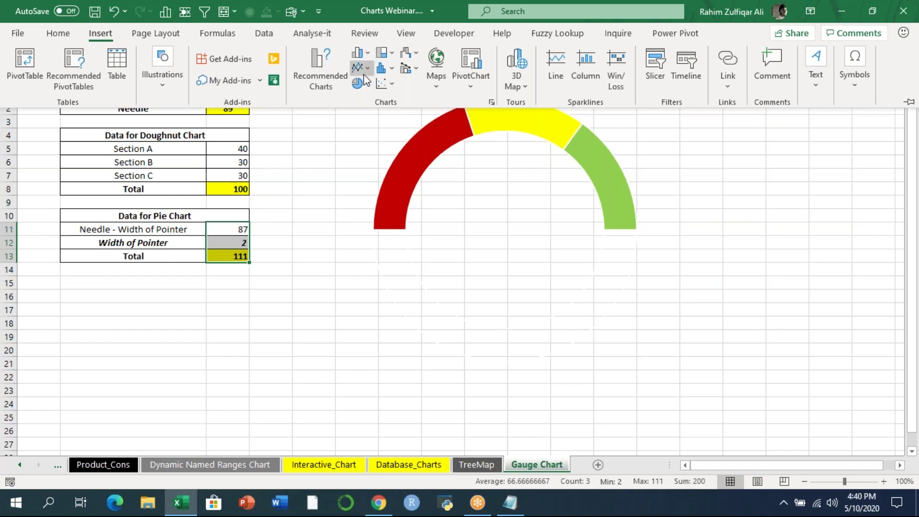
- Insert a 2-D pie chart of the pointer data, then enlarge it and move it up
click(367, 85)
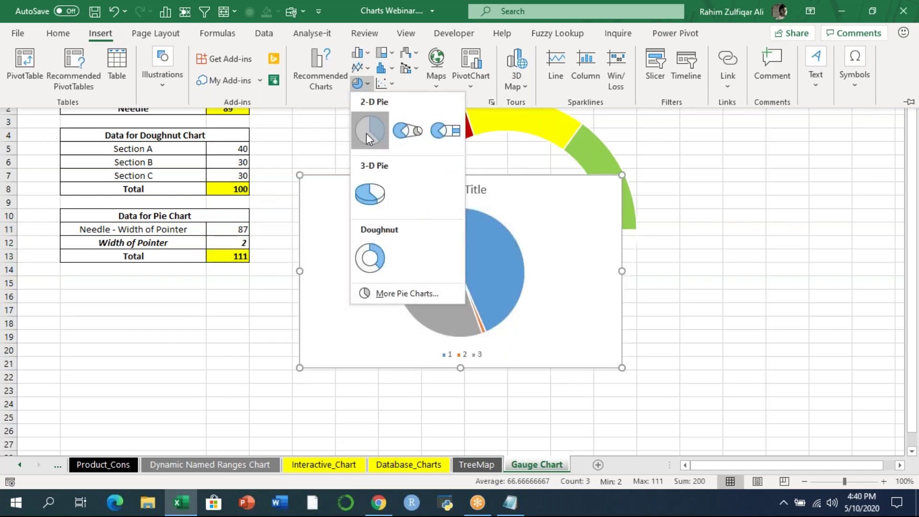
click(369, 130)
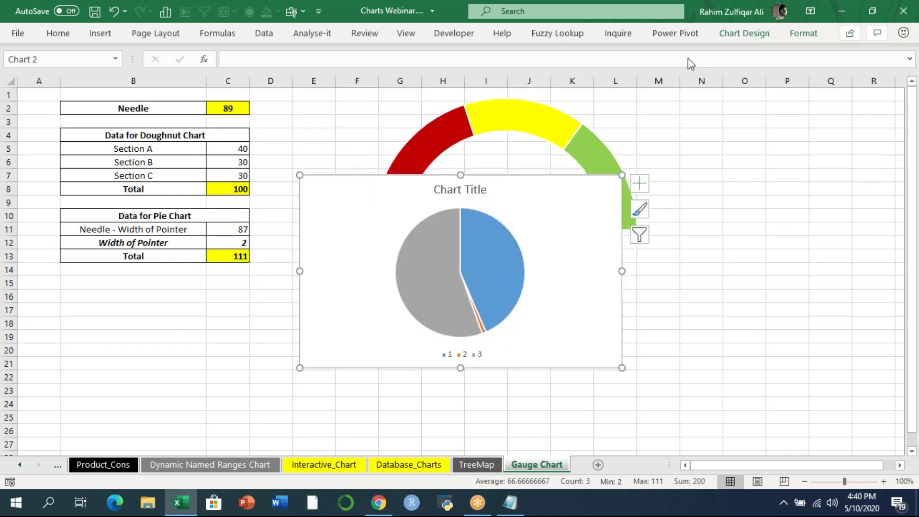
click(610, 342)
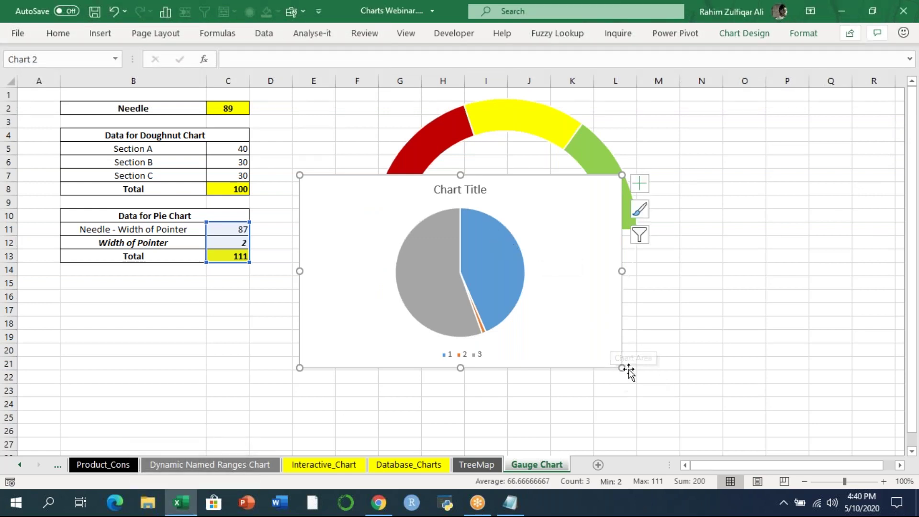
drag(622, 367, 732, 437)
drag(681, 338, 671, 263)
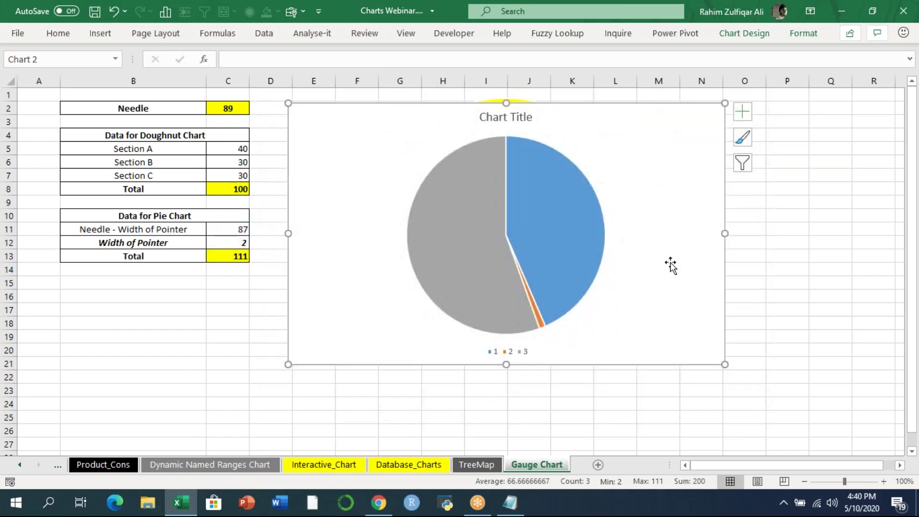
- Set the pie series' Angle of first slice to 270°
right_click(577, 209)
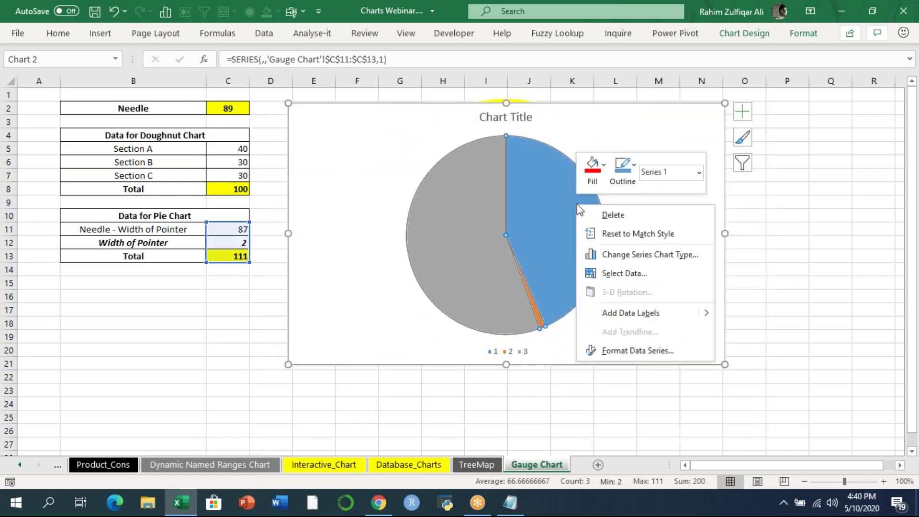
click(647, 352)
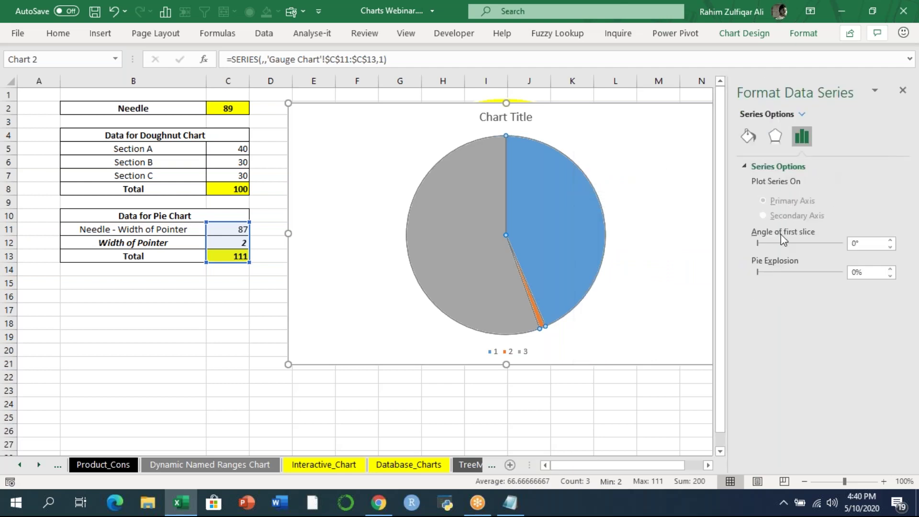
click(866, 244)
text(270)
key(Return)
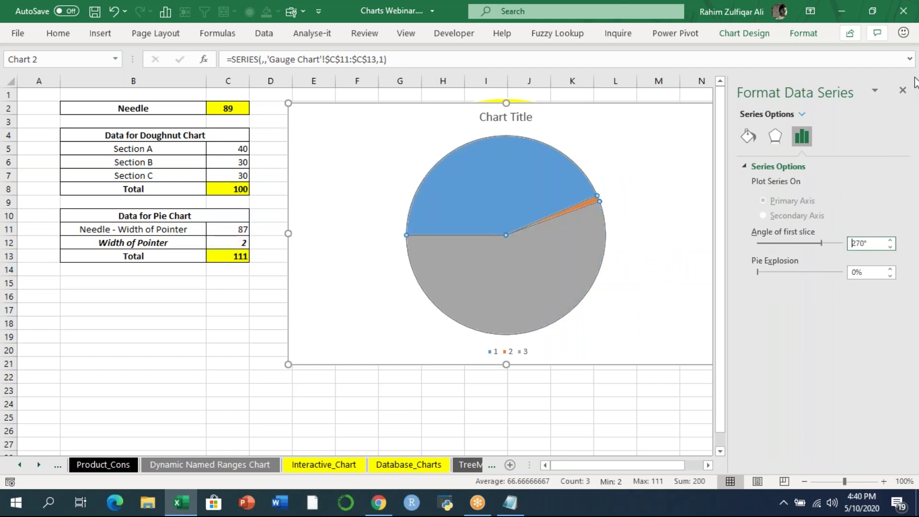
click(903, 92)
click(524, 237)
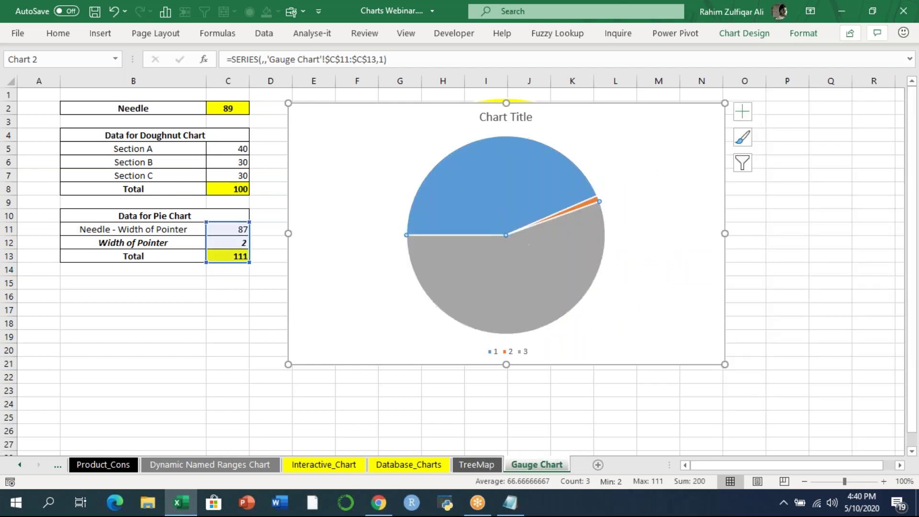
- Give the grey and blue pie slices No fill
right_click(543, 265)
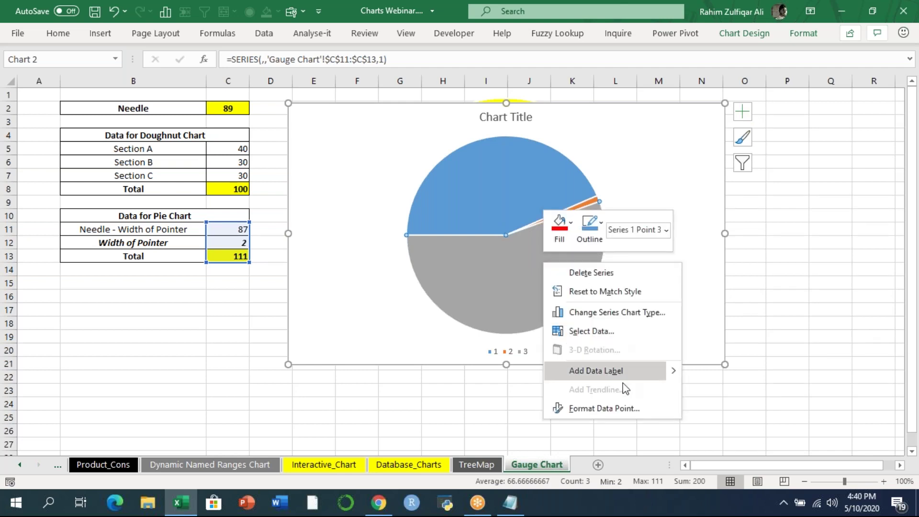
click(614, 406)
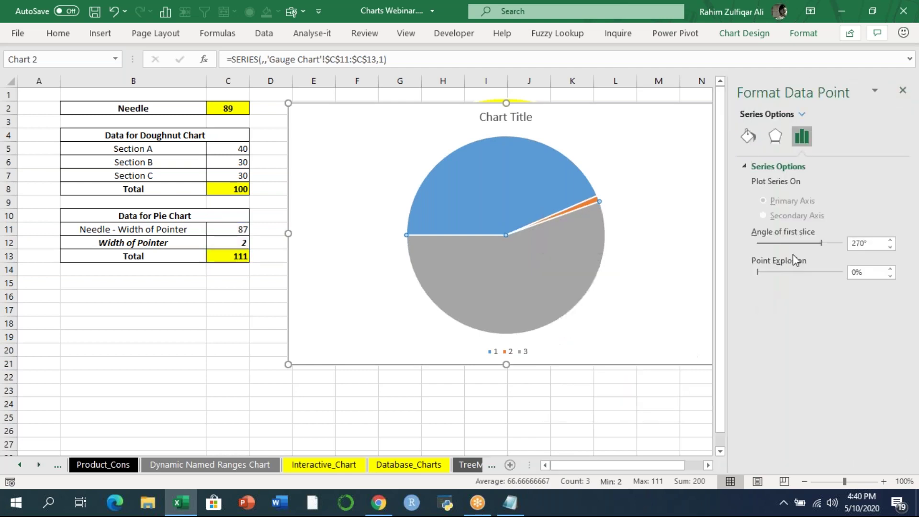
click(750, 136)
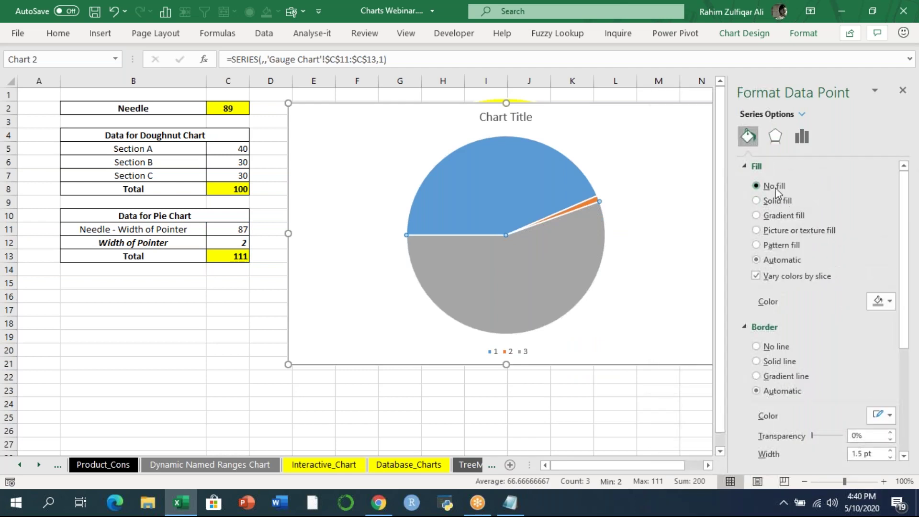
click(775, 189)
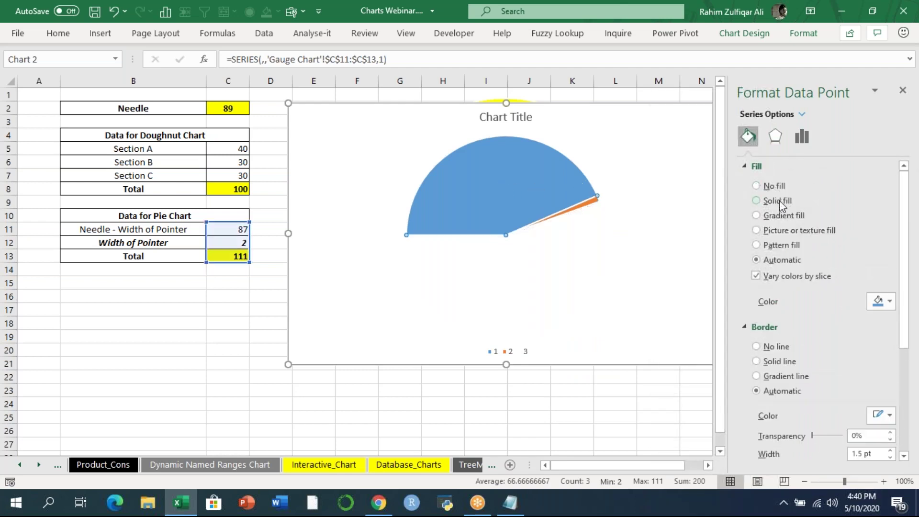
click(774, 187)
- Colour the thin needle slice black and delete the chart title and legend
click(583, 203)
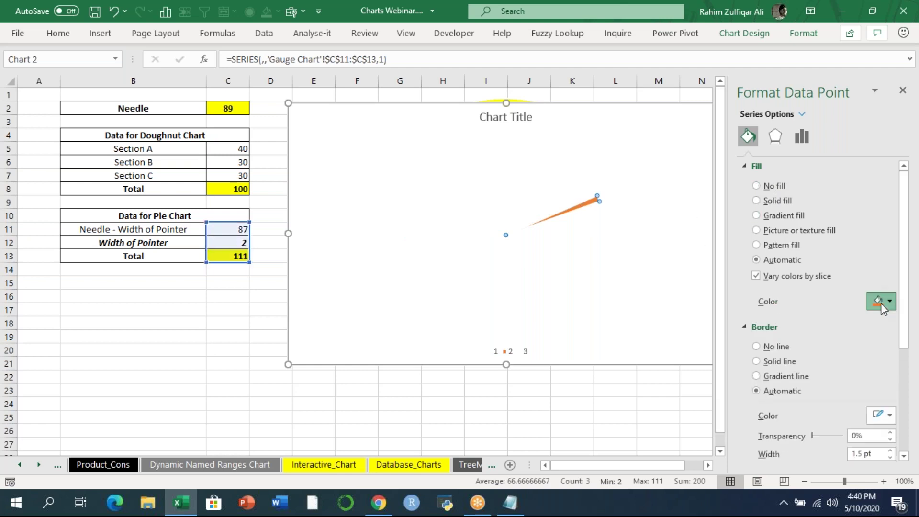
click(881, 302)
click(818, 336)
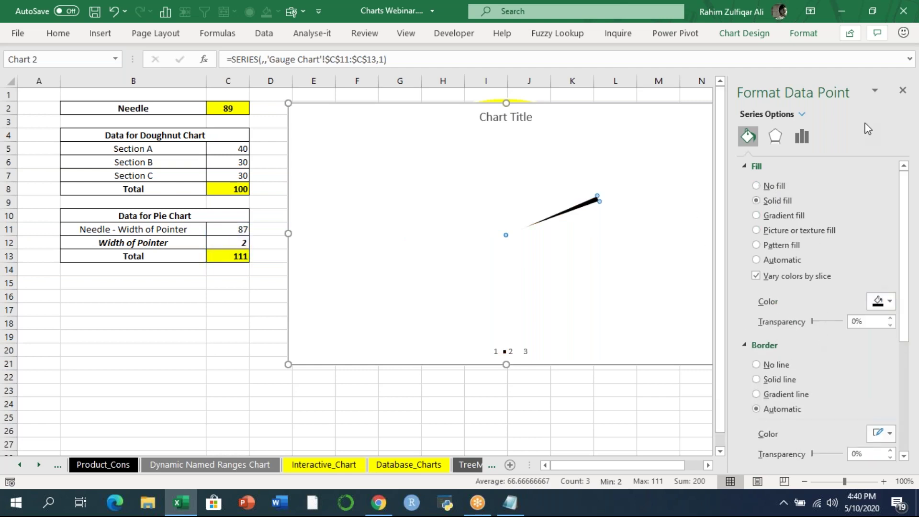
click(903, 91)
click(506, 119)
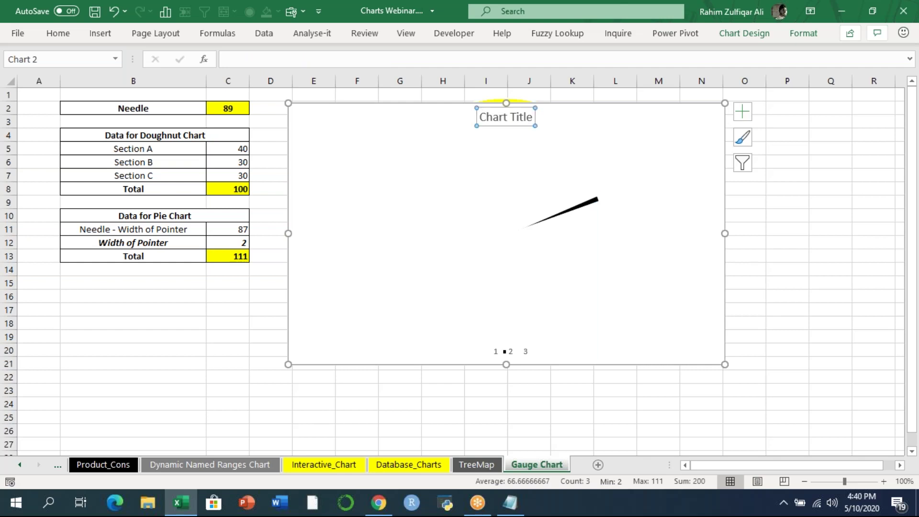
key(Delete)
click(511, 351)
key(Delete)
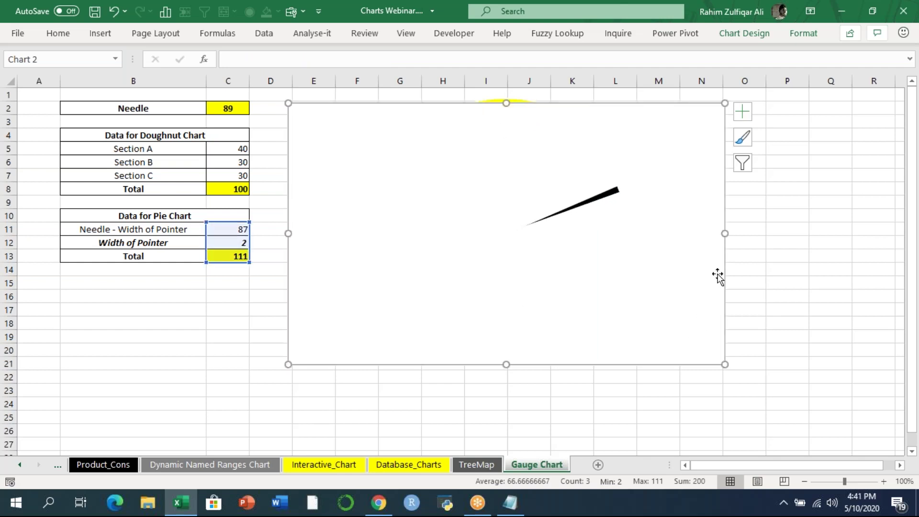
- Set the needle chart's chart area to No fill so it is transparent
right_click(707, 270)
click(751, 452)
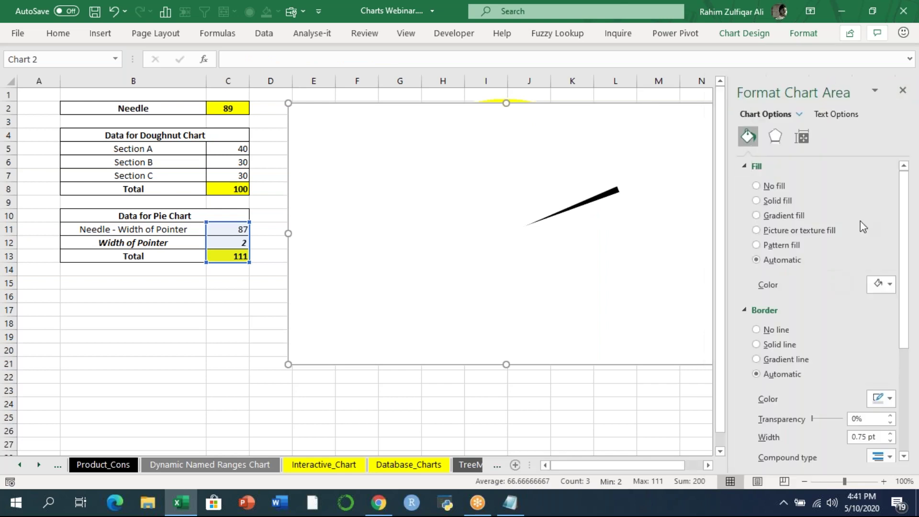
click(771, 187)
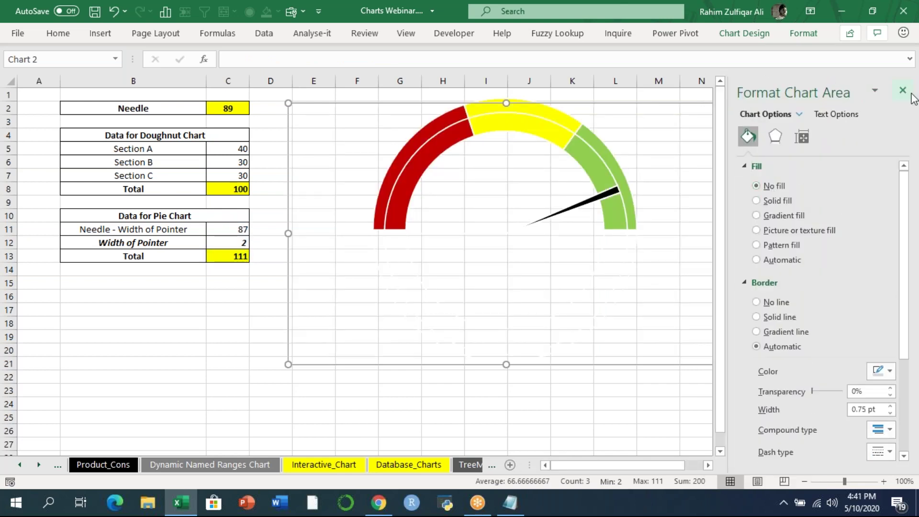
click(903, 90)
- Move the needle chart over the doughnut gauge and select both charts together
click(443, 287)
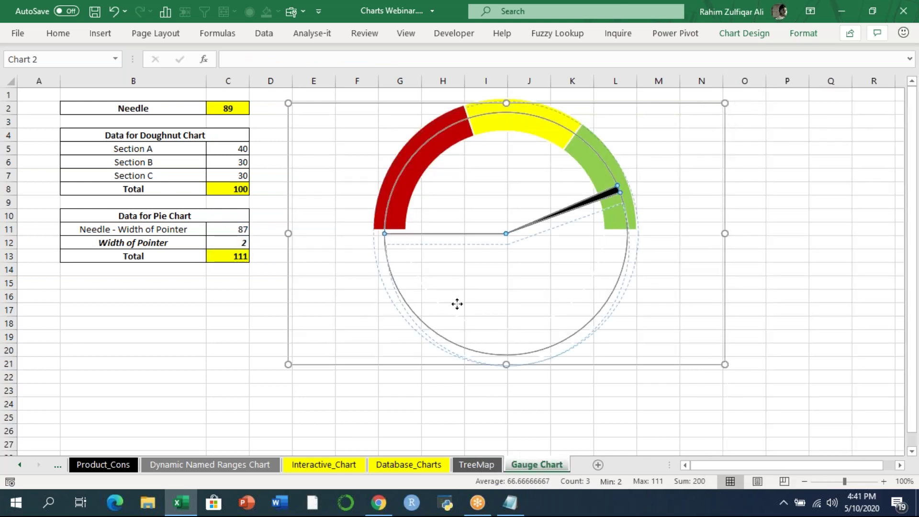
drag(458, 304, 457, 304)
key(ctrl+z)
drag(349, 287, 414, 304)
click(324, 154)
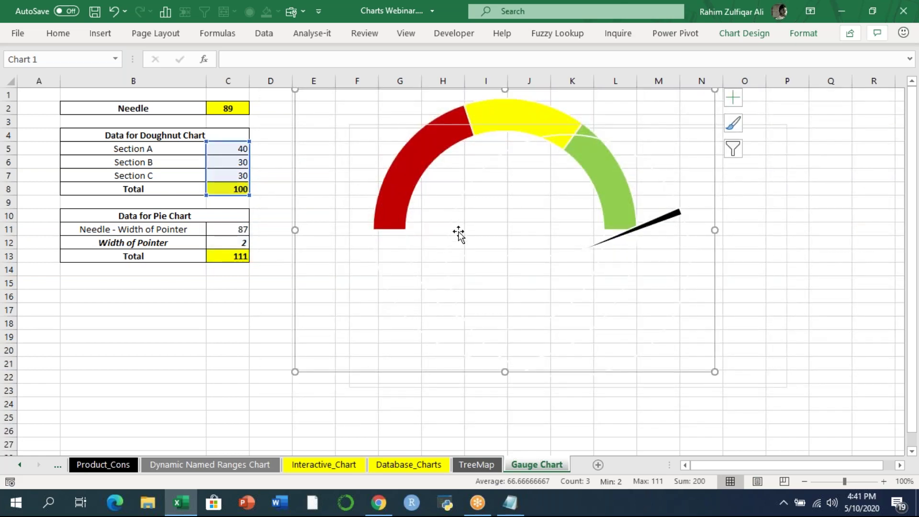
mouse_move(485, 261)
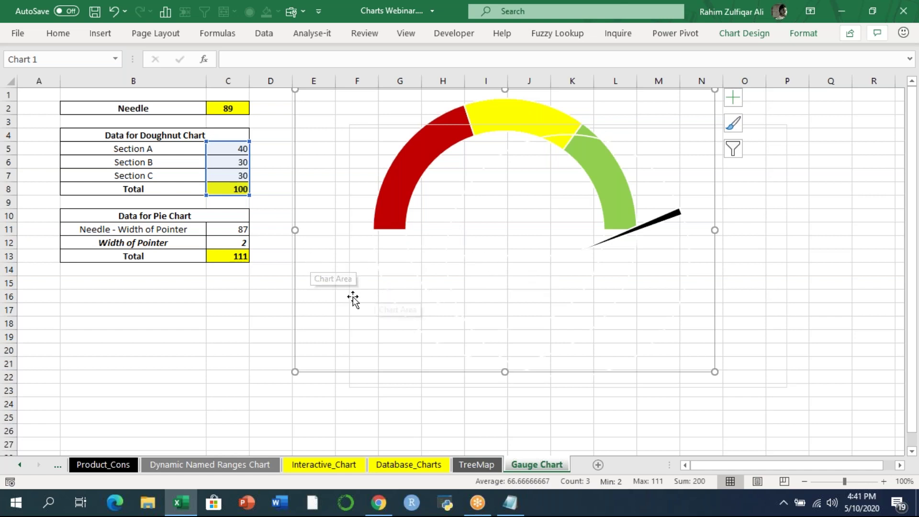
ctrl+click(454, 290)
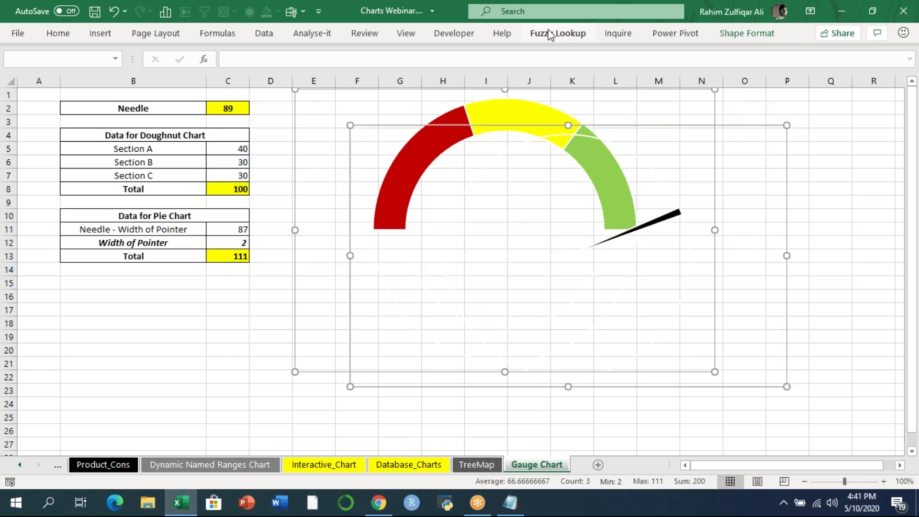
- Align the needle and gauge charts by their centres and vertical middles
click(730, 33)
click(746, 54)
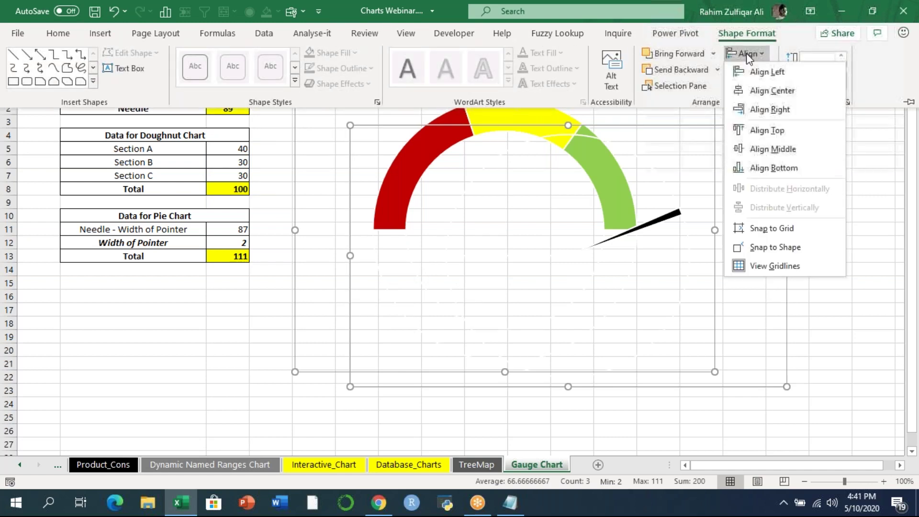
click(749, 90)
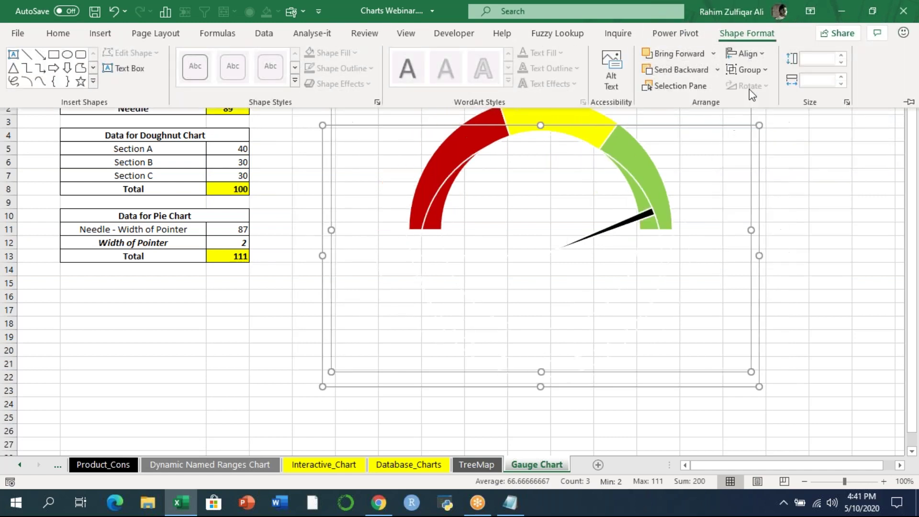
click(745, 53)
click(766, 137)
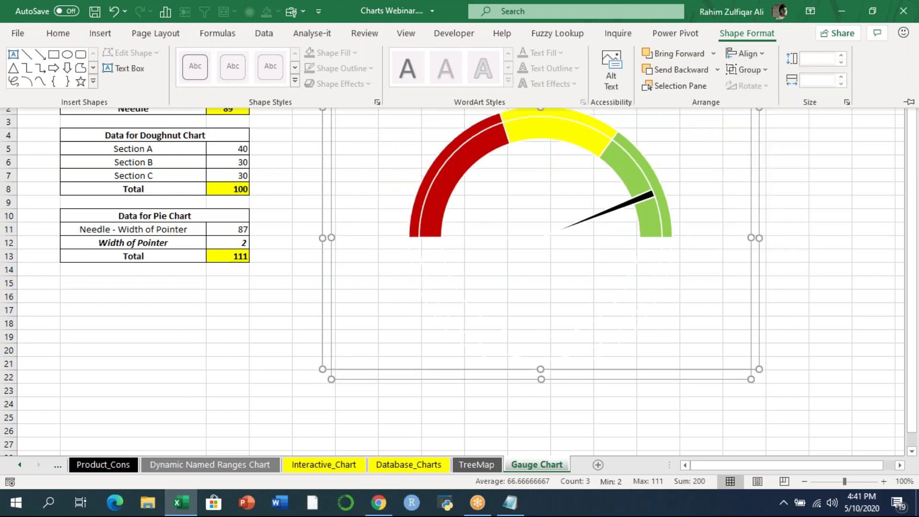
click(750, 54)
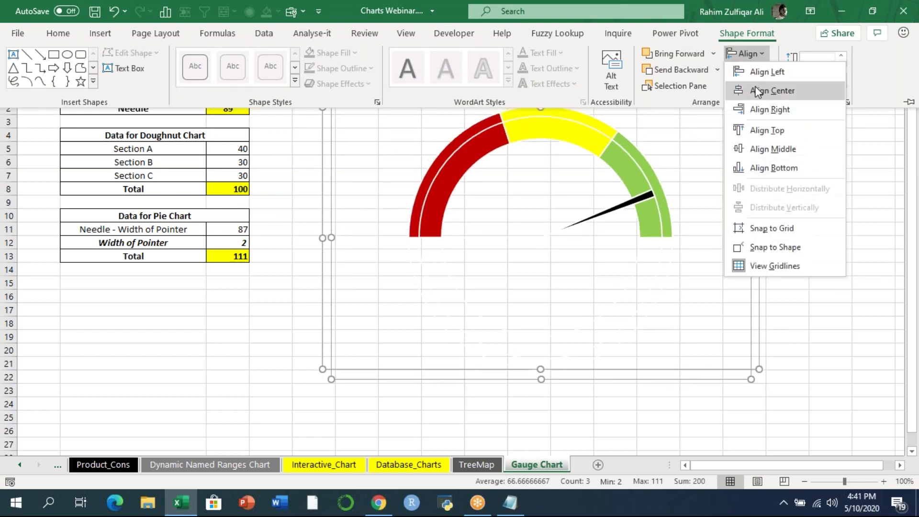
click(684, 282)
click(683, 281)
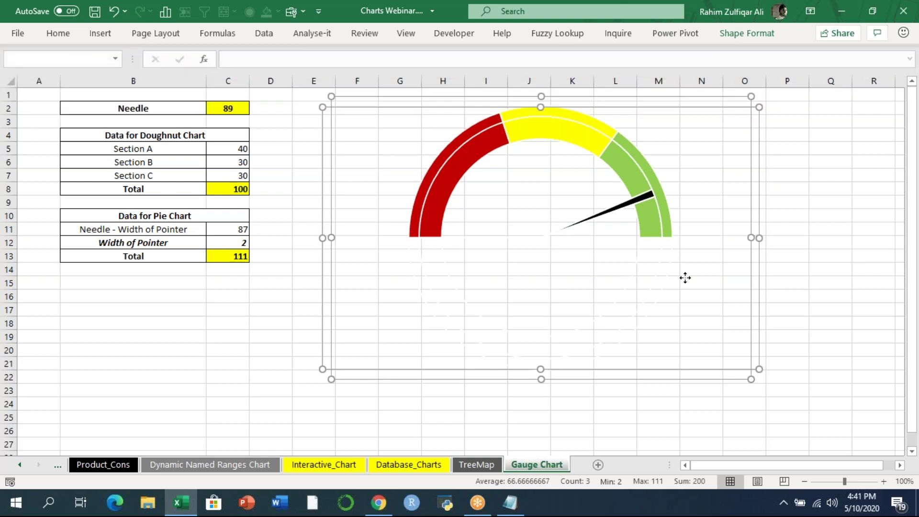
click(793, 259)
- Move the needle chart up onto the gauge and enlarge it to match
click(689, 297)
drag(689, 298, 693, 283)
click(508, 305)
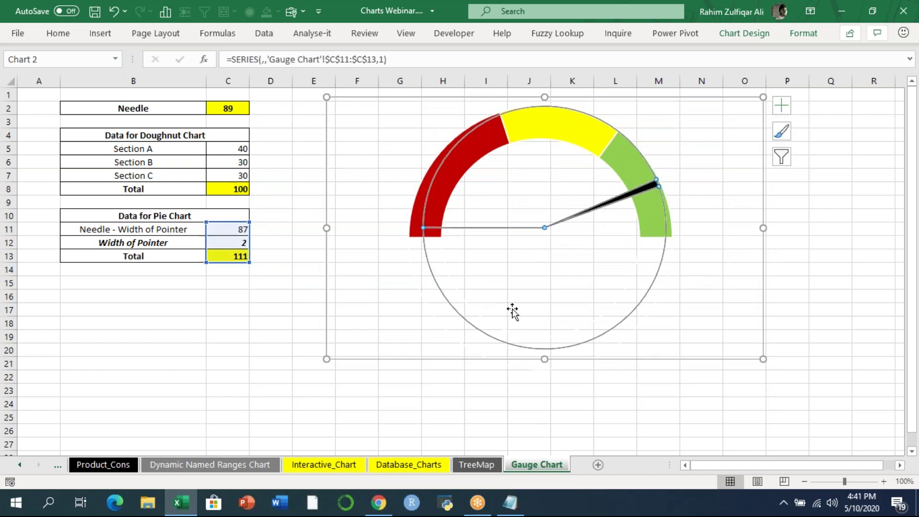
click(654, 310)
click(759, 355)
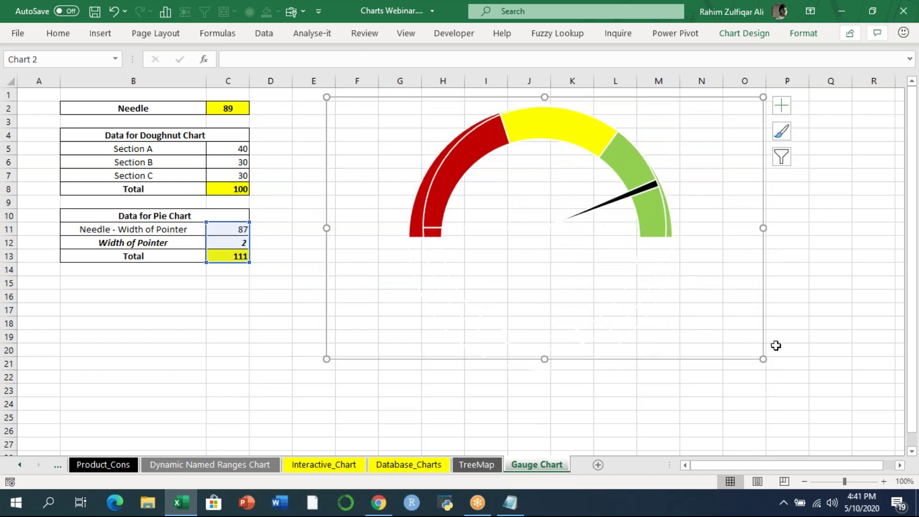
drag(765, 359, 778, 371)
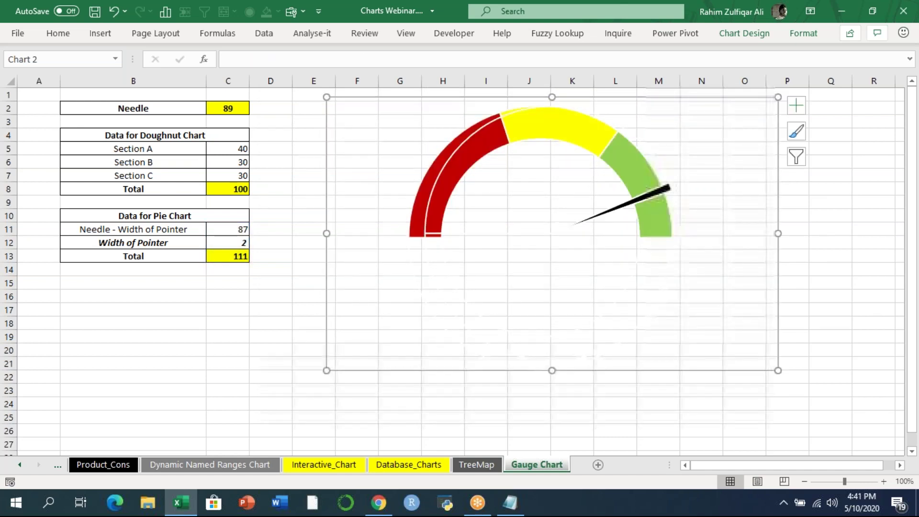
click(645, 338)
click(704, 328)
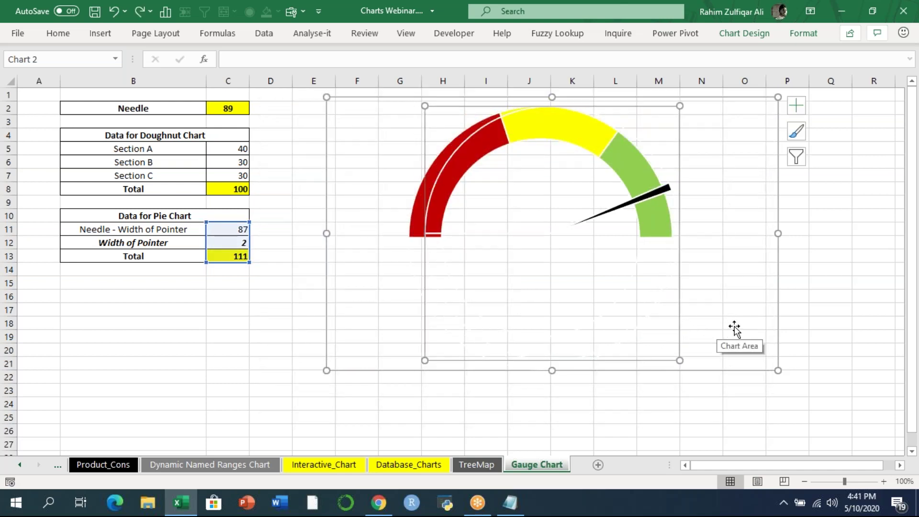
- Shift the gauge chart slightly left, enlarge it left and down, and nudge it into place
click(752, 330)
drag(757, 326, 746, 328)
drag(316, 371, 311, 377)
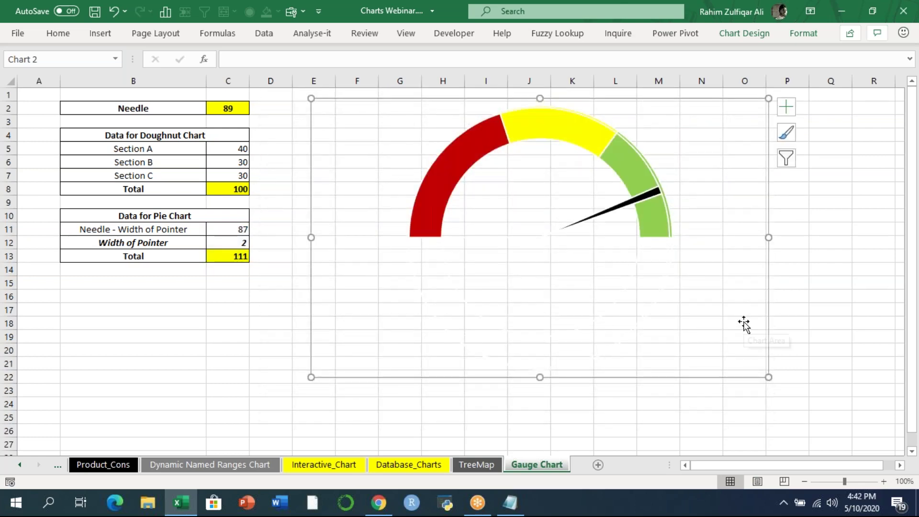
key(Up)
key(Up)
key(Right)
key(Right)
key(Right)
key(Right)
key(Up)
key(Left)
key(Left)
- Enter 35, then 40, then 90 as the Needle value in C2
click(618, 442)
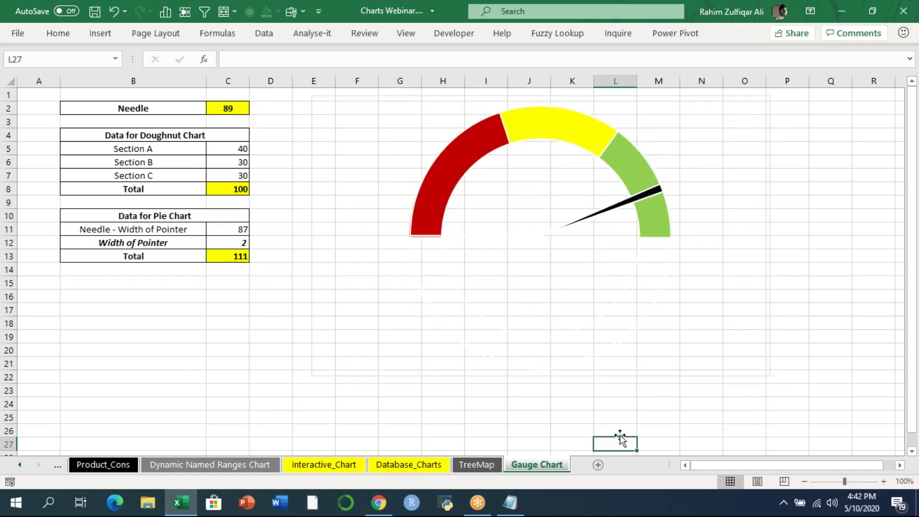
click(234, 109)
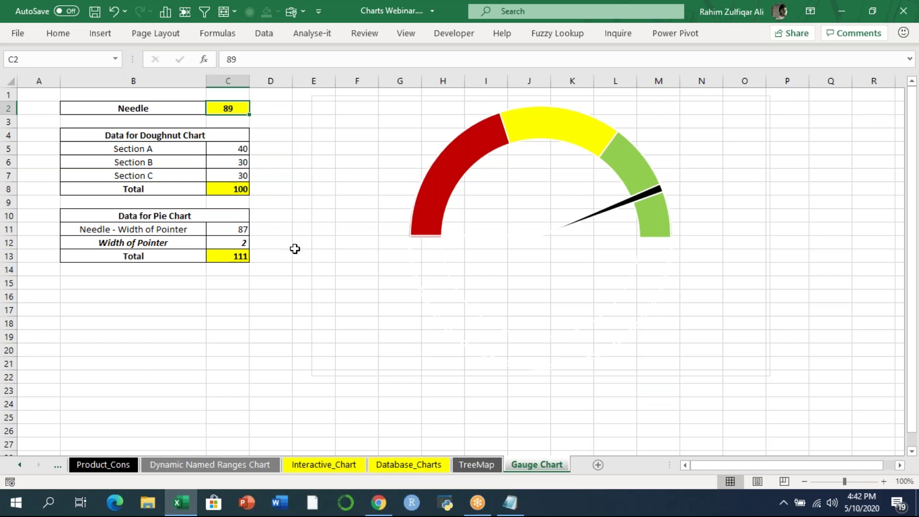
text(35)
key(Return)
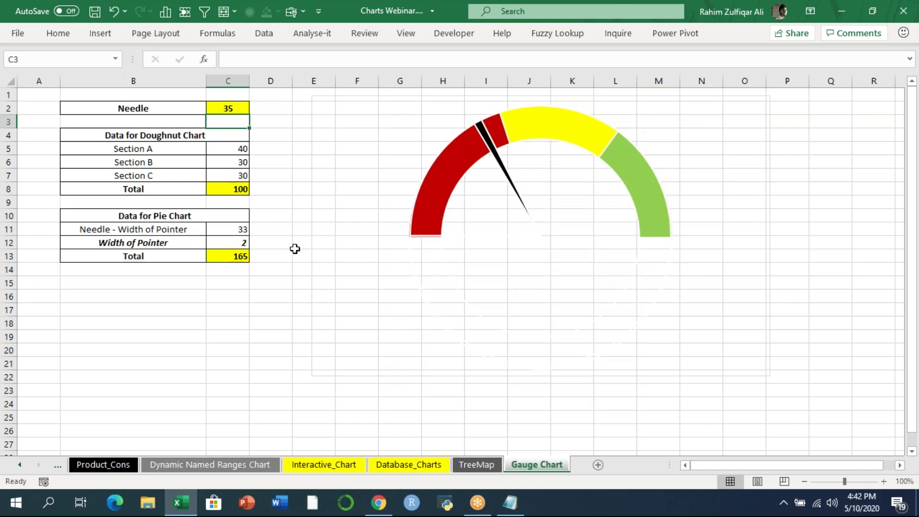
key(Up)
text(4)
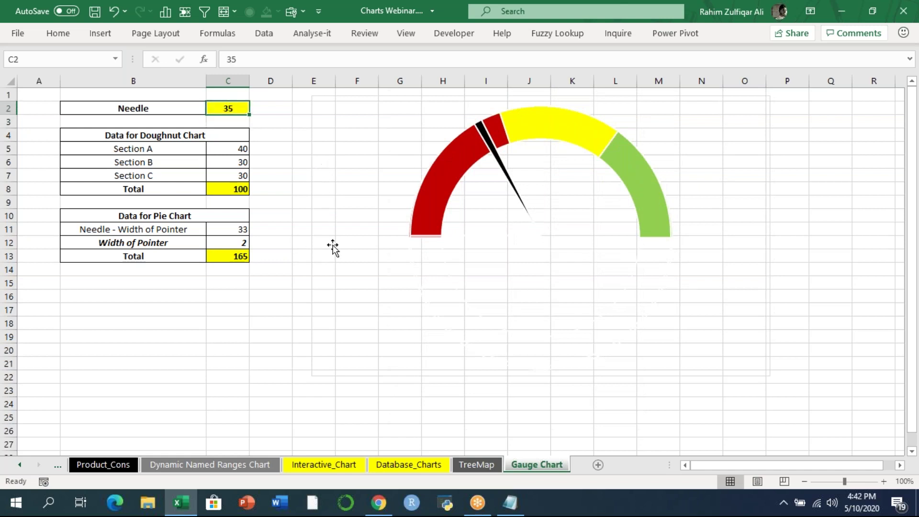
text(0)
key(Return)
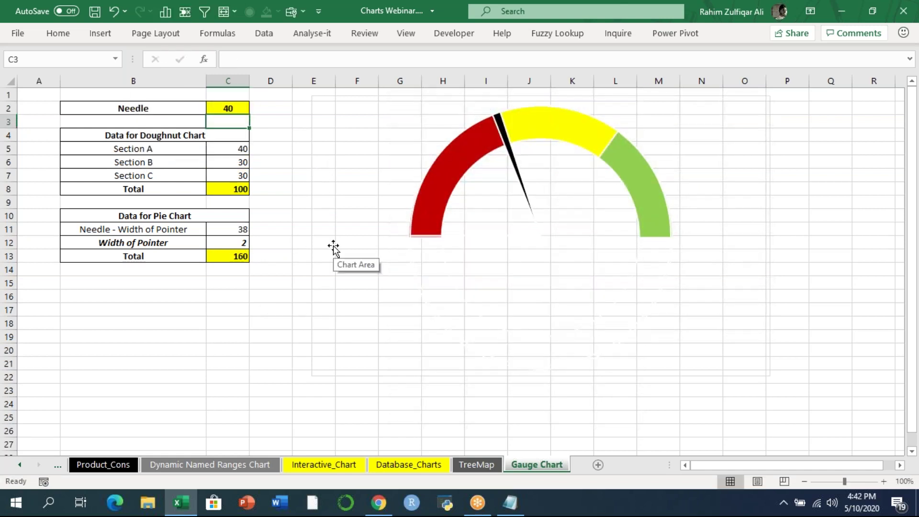
click(226, 107)
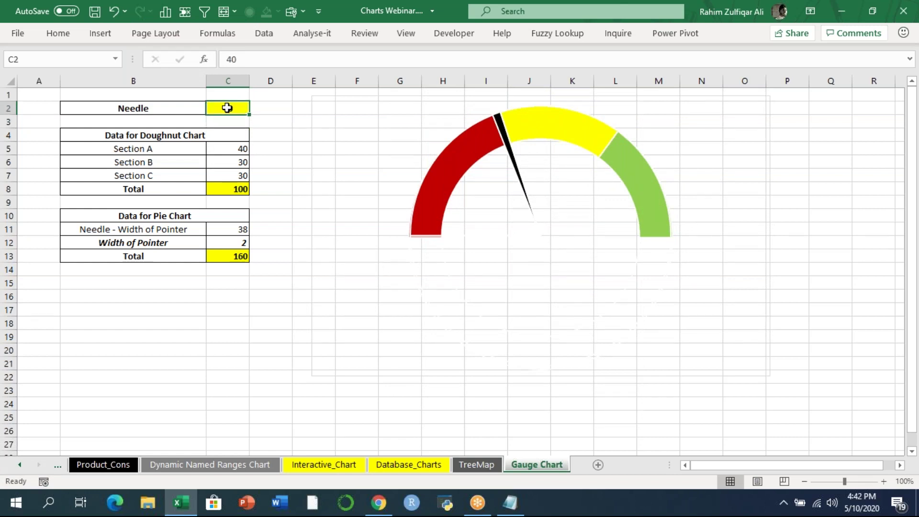
text(90)
key(Return)
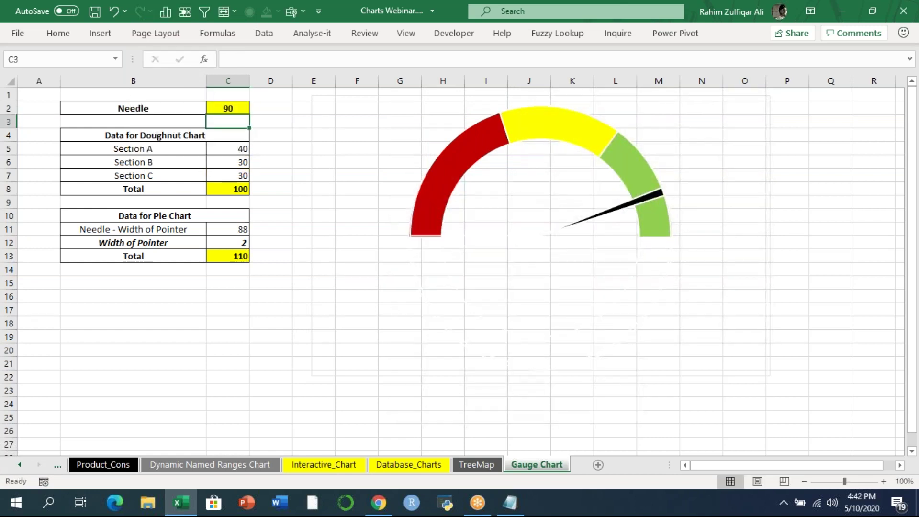
click(233, 163)
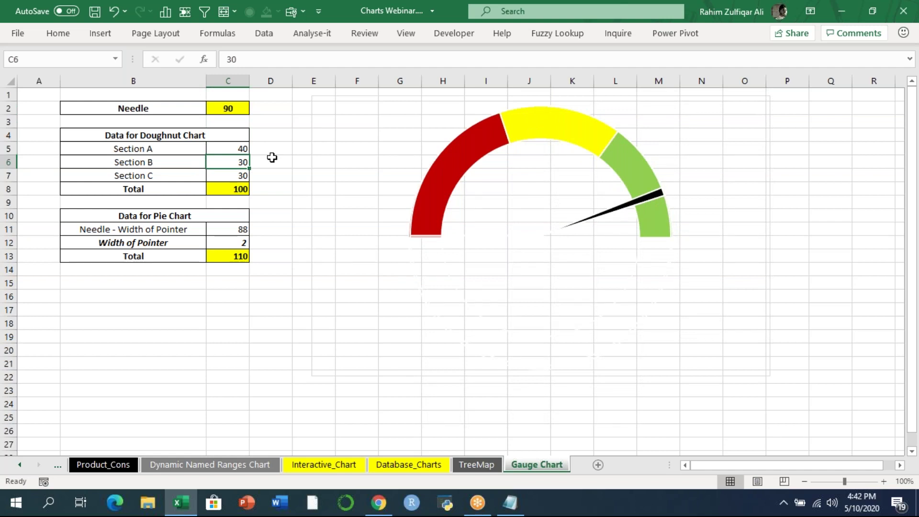
- Insert two rows above Section B and fill every section value with 20
key(alt+i)
key(r)
key(F4)
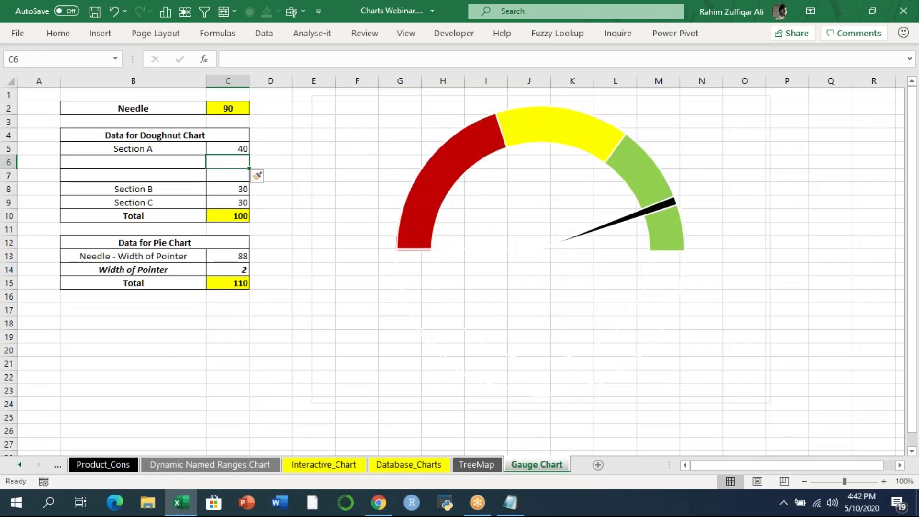
key(Up)
key(Left)
key(Right)
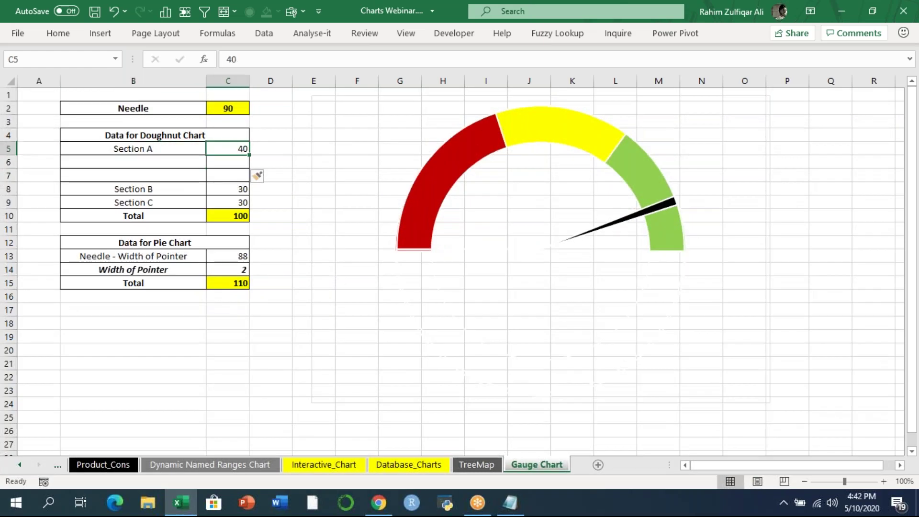
text(20)
key(ctrl+Return)
key(shift+Down)
key(shift+Down)
key(shift+Down)
key(shift+Down)
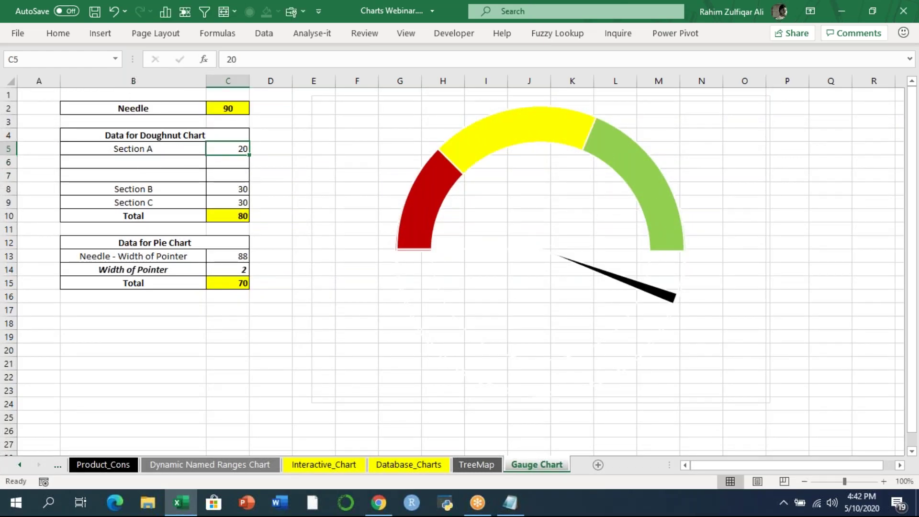
key(ctrl+d)
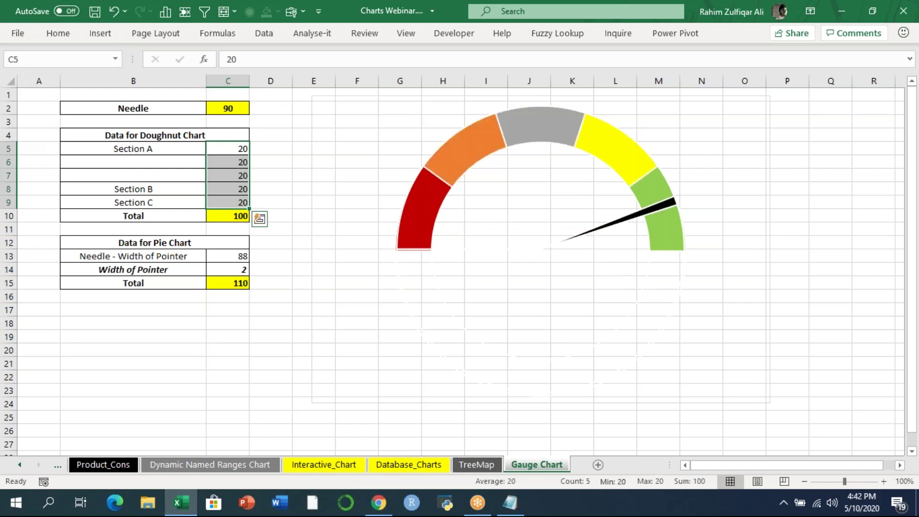
- Label the two new rows 'Section d' and 'Section e'
key(Left)
key(Down)
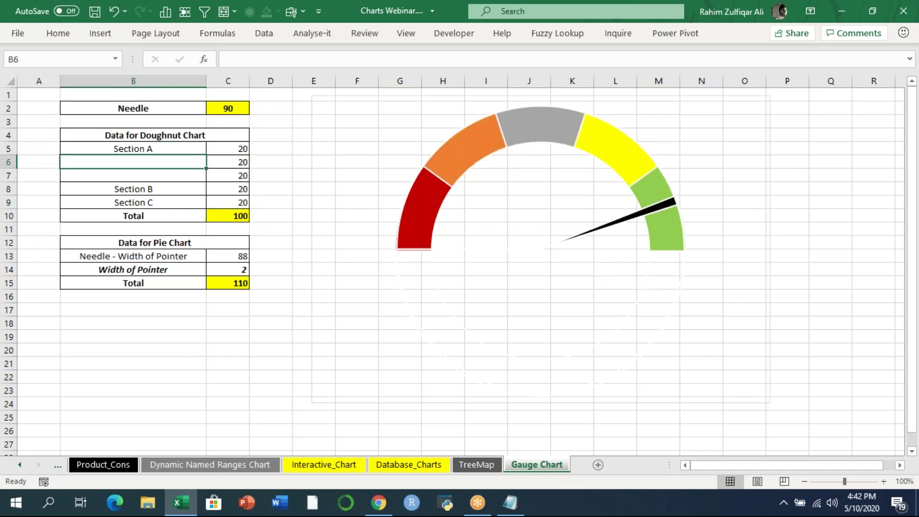
text(sECTIO)
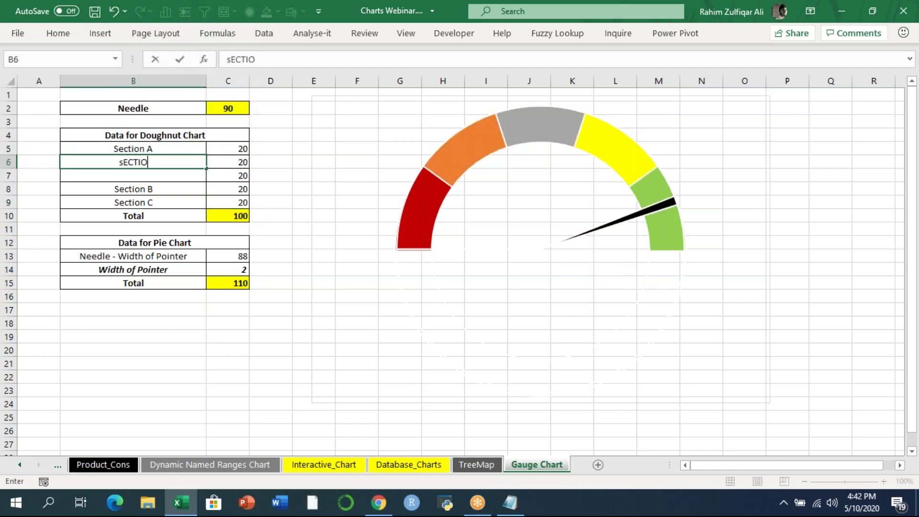
text(N d)
key(Return)
text(Section e)
key(Return)
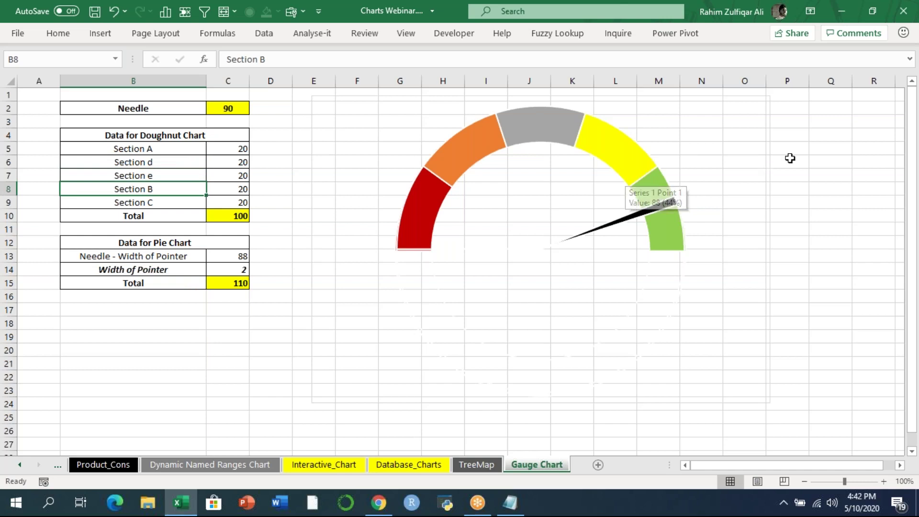
click(900, 160)
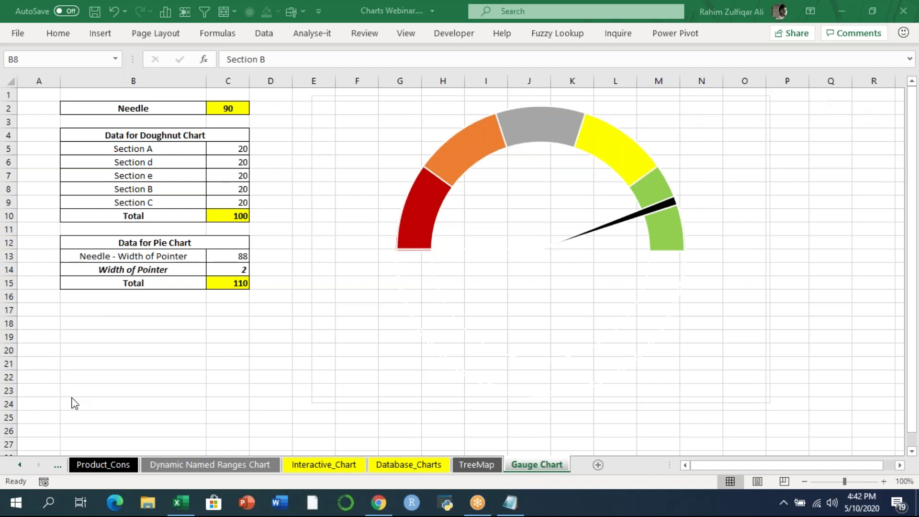
- Browse back through the TreeMap, Dynamic Named Ranges Chart, TOP 10 and Expand_Collapse sheets
click(19, 468)
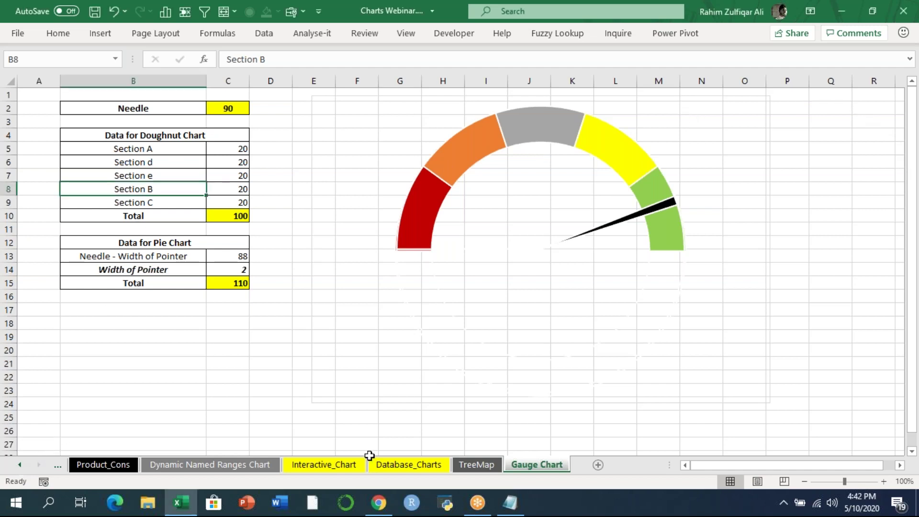
click(493, 467)
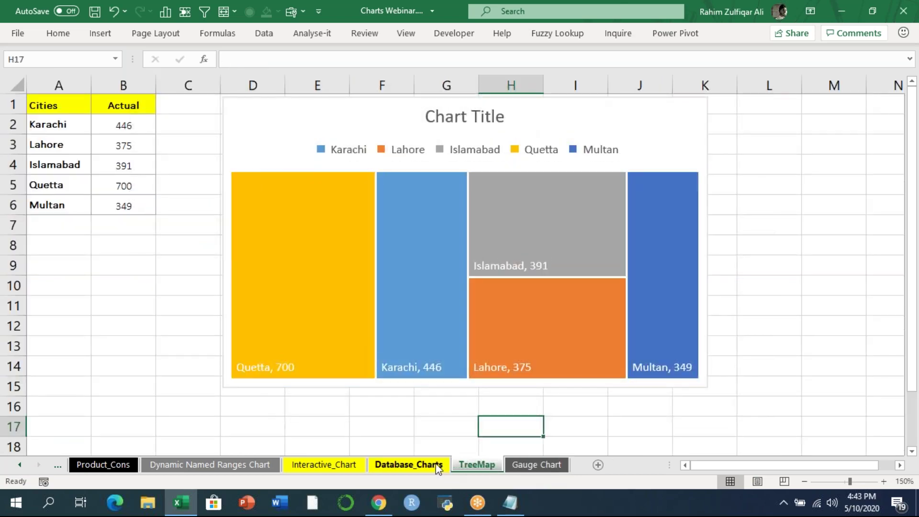
click(239, 465)
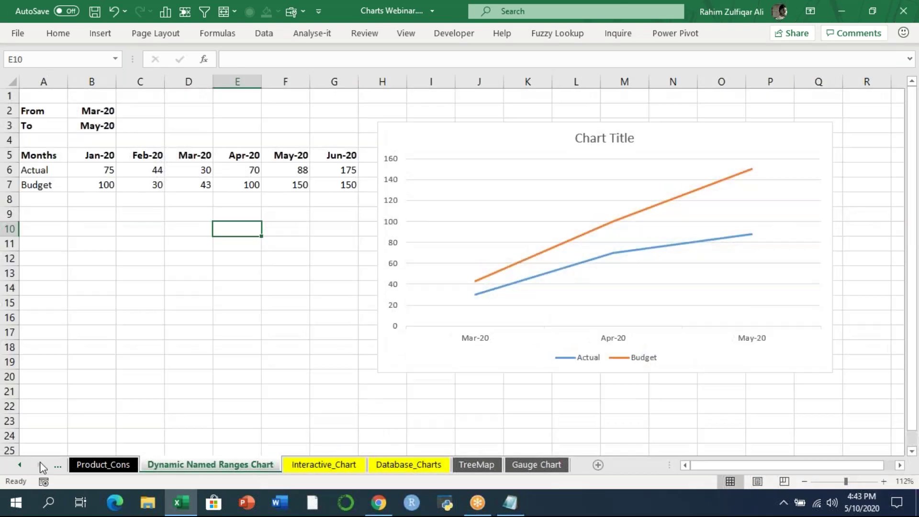
click(20, 465)
click(20, 464)
click(20, 465)
click(20, 465)
click(20, 465)
click(300, 471)
click(204, 469)
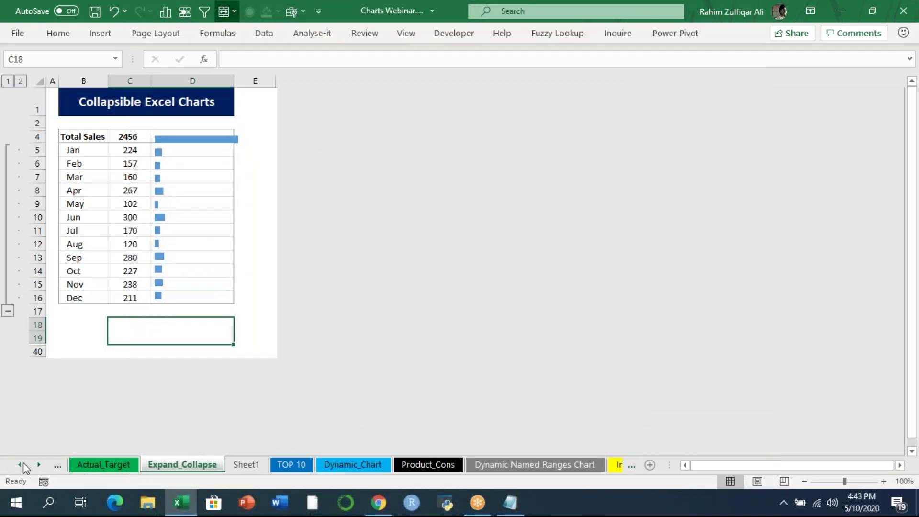
- Continue past Actual_Target and Add Trend Lines - Forecast to the Overlapped in Charts sheet
click(20, 464)
click(20, 465)
click(310, 463)
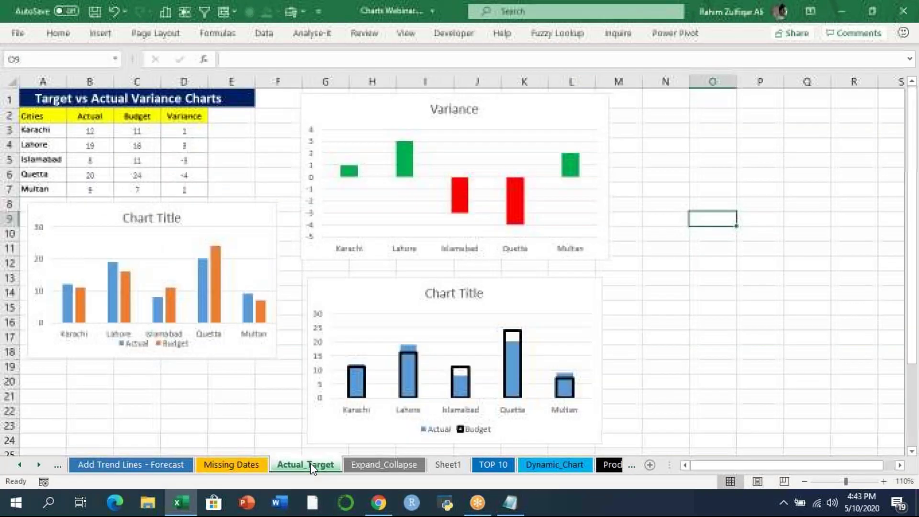
click(133, 466)
click(21, 465)
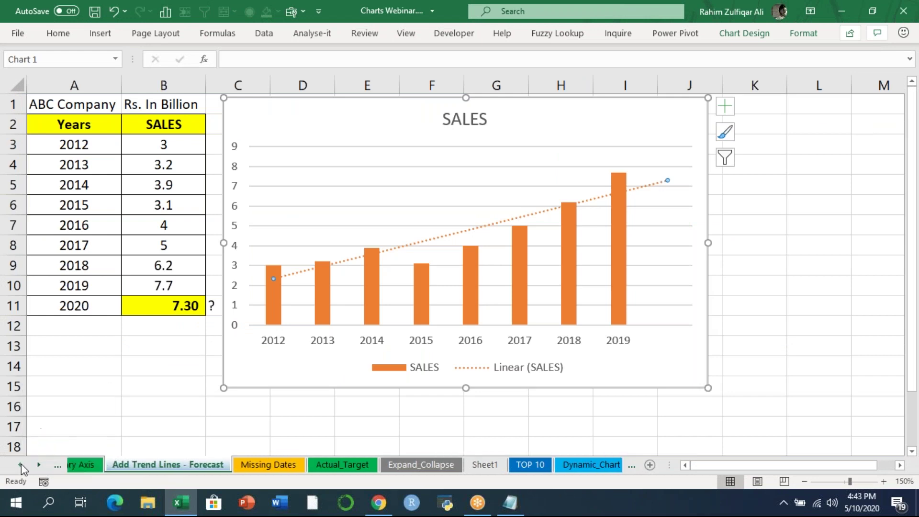
click(21, 465)
click(21, 465)
click(21, 465)
click(21, 465)
click(84, 469)
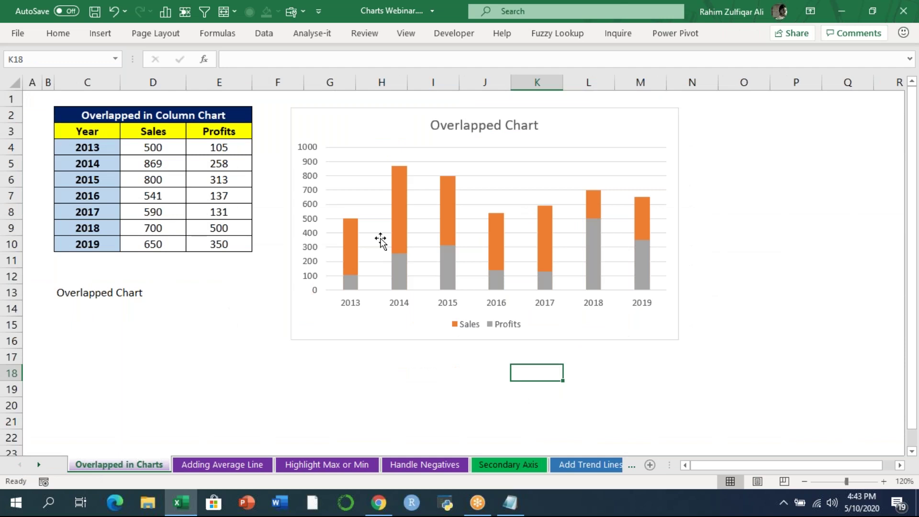
click(468, 383)
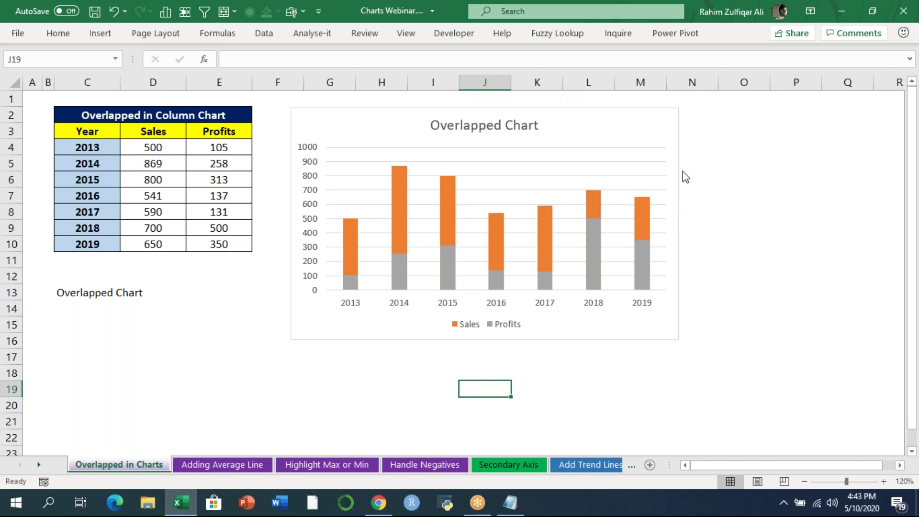
click(623, 244)
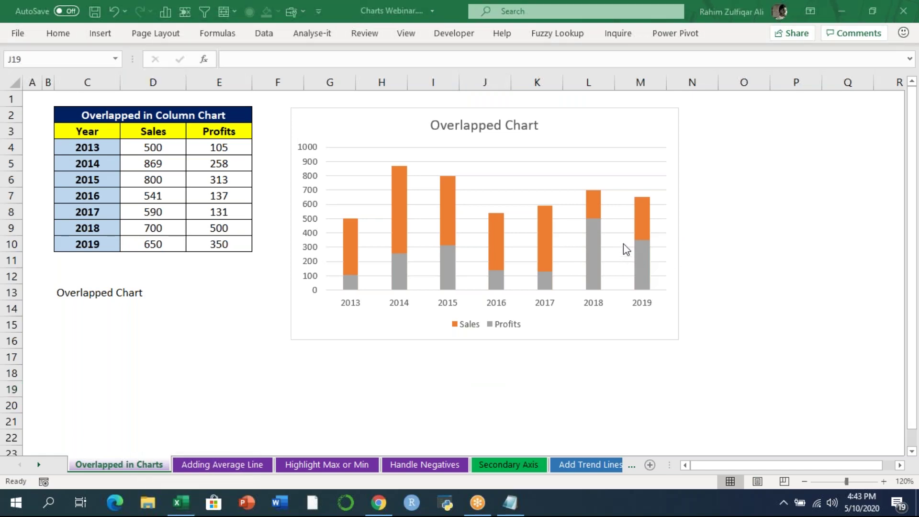